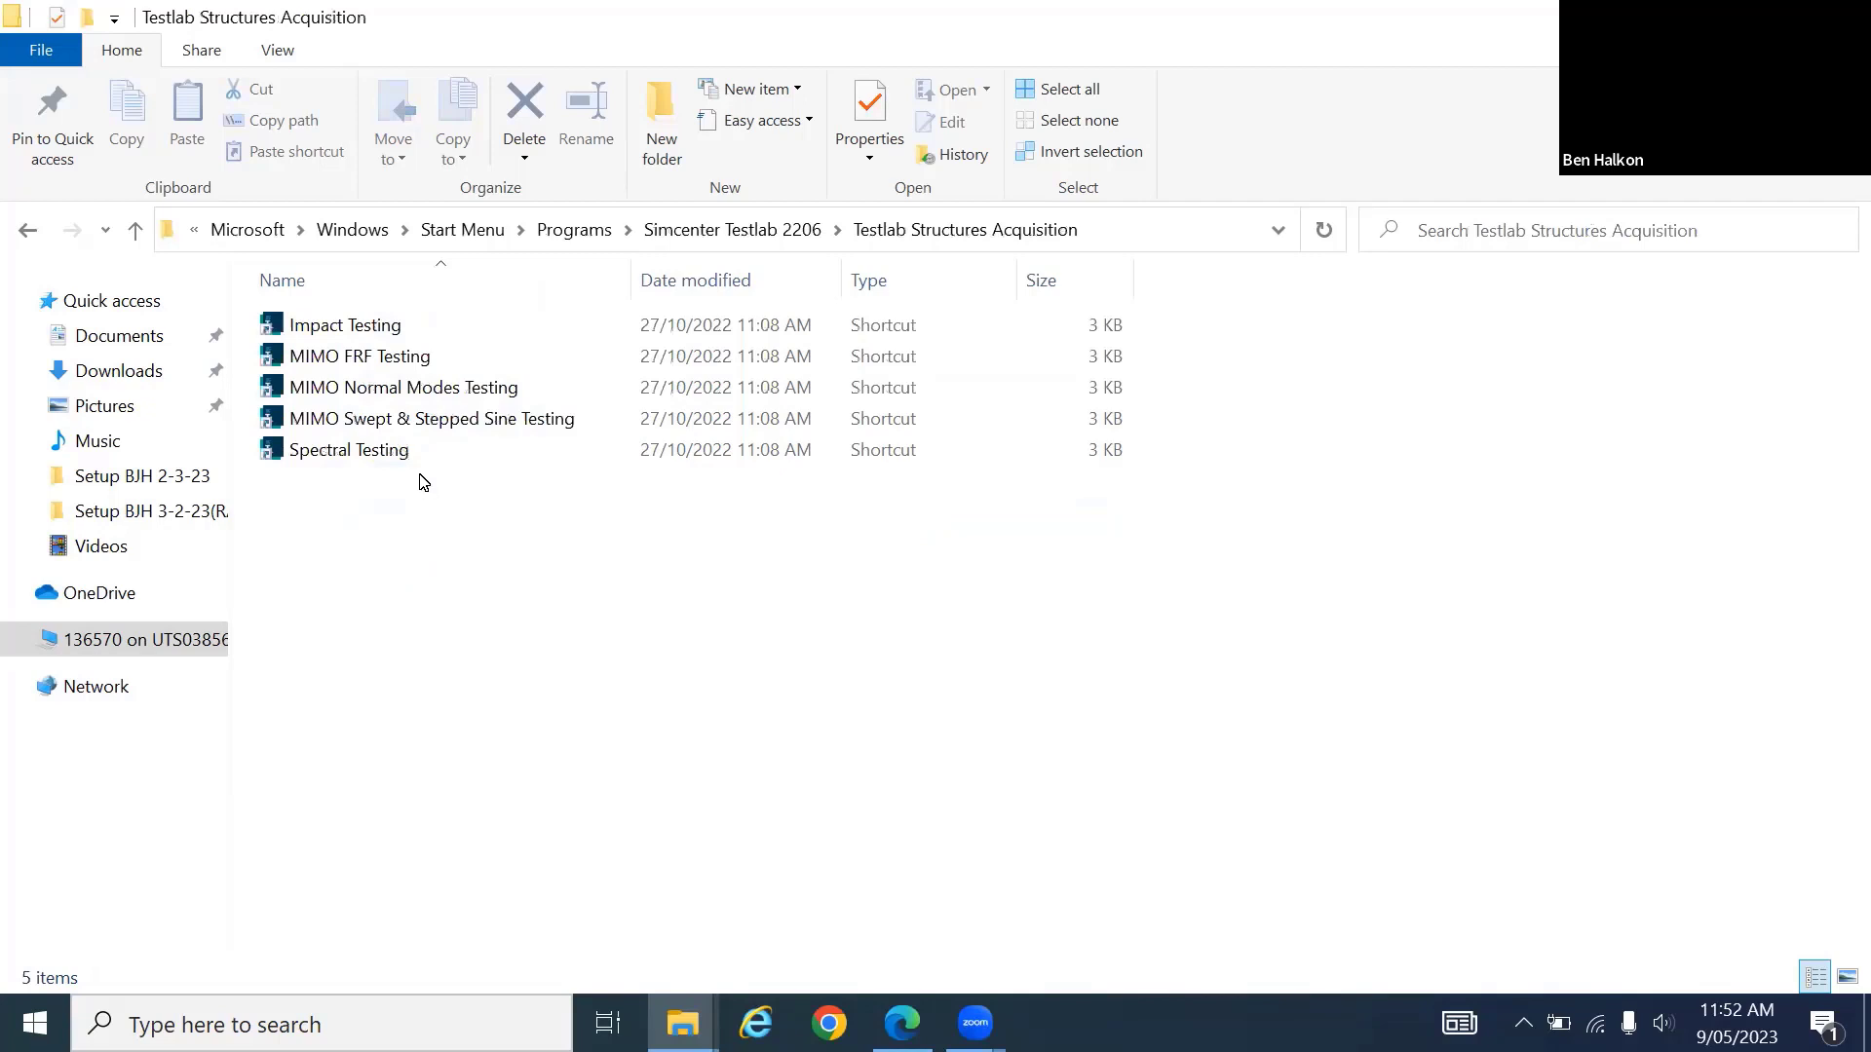
Launch Simcenter Testlab Impact Testing and create a new blank project, accepting the attachments warning
double_click(343, 329)
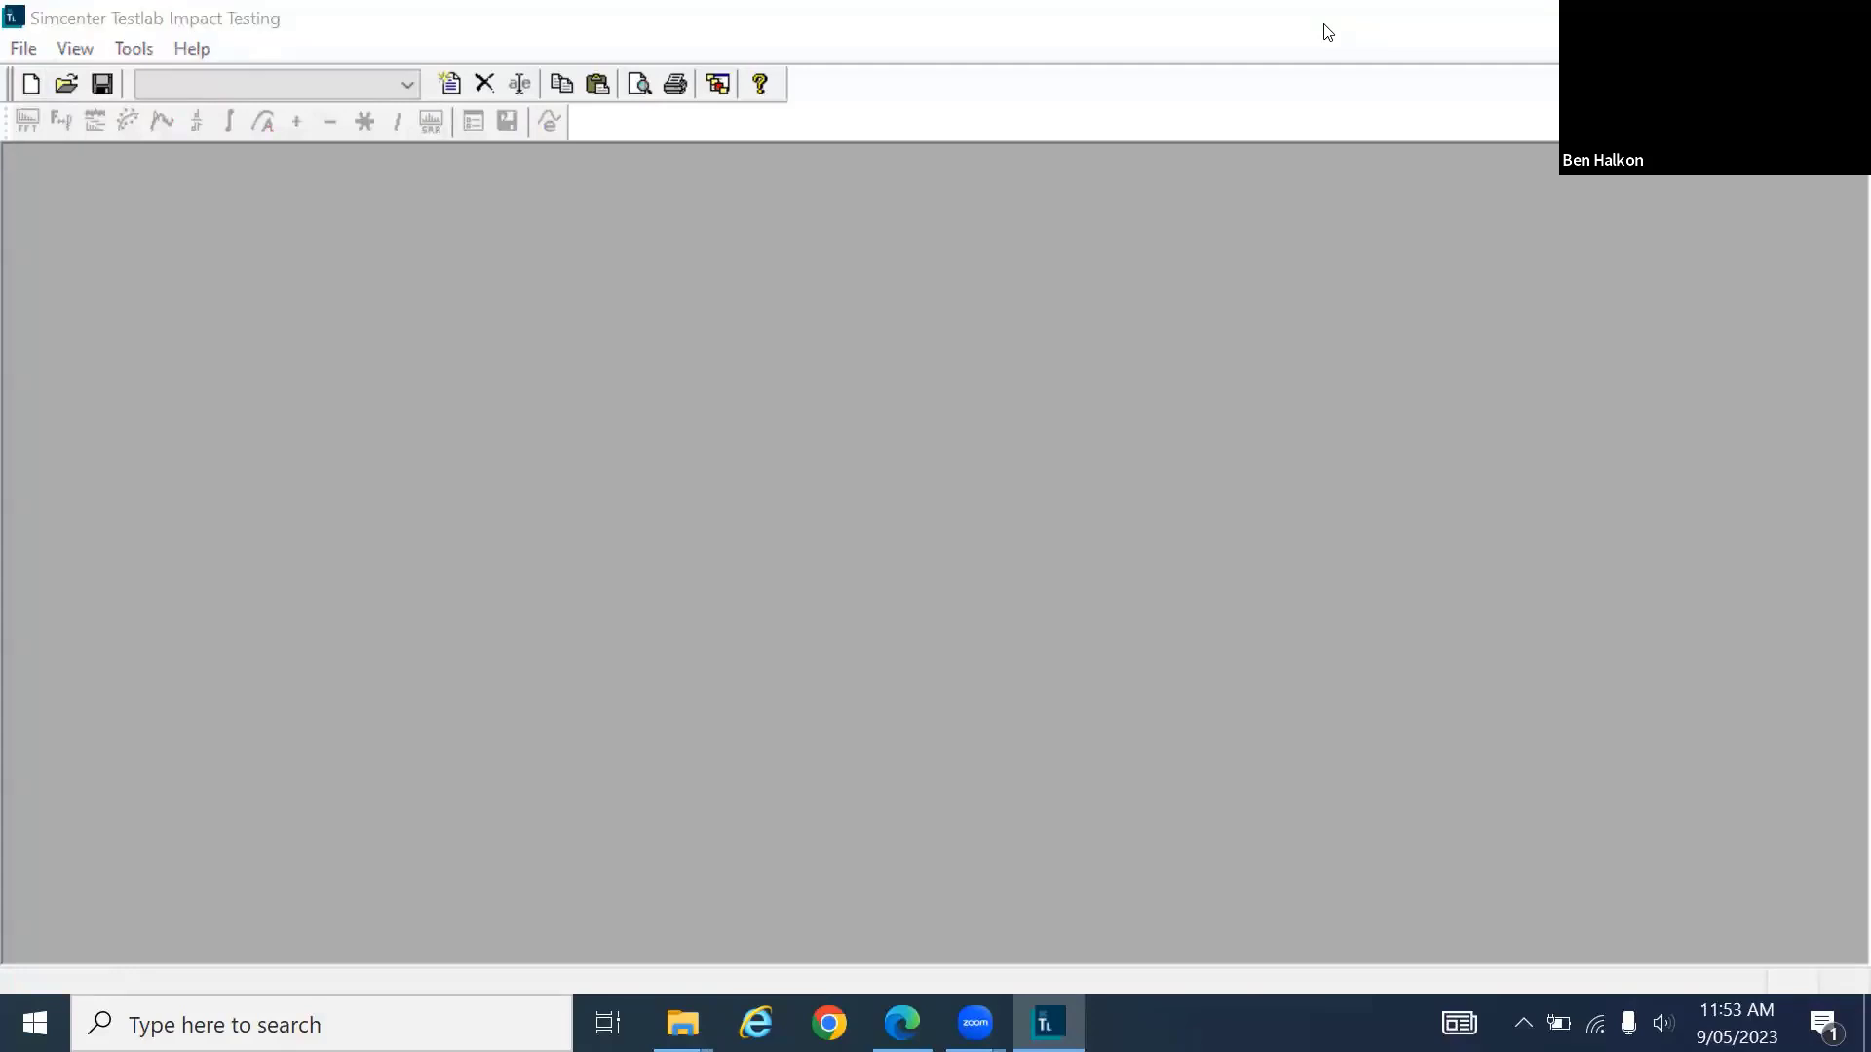
click(31, 86)
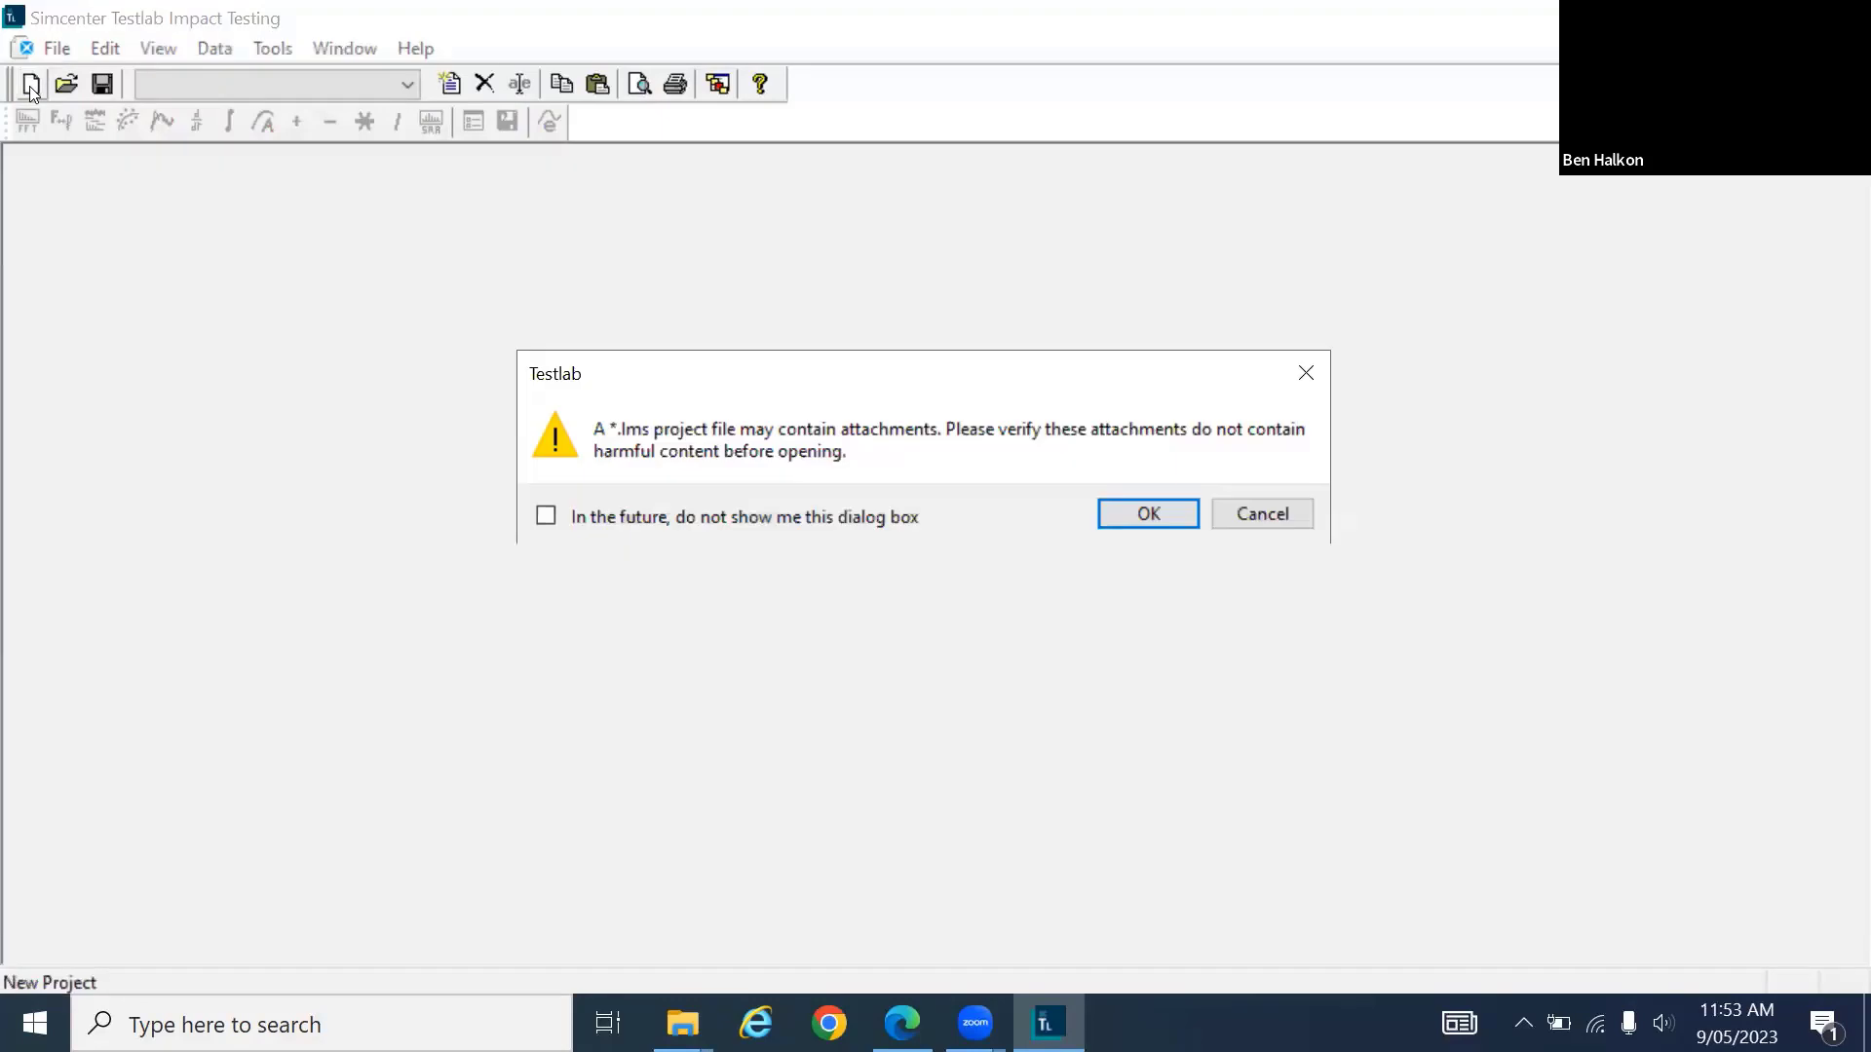
click(1145, 517)
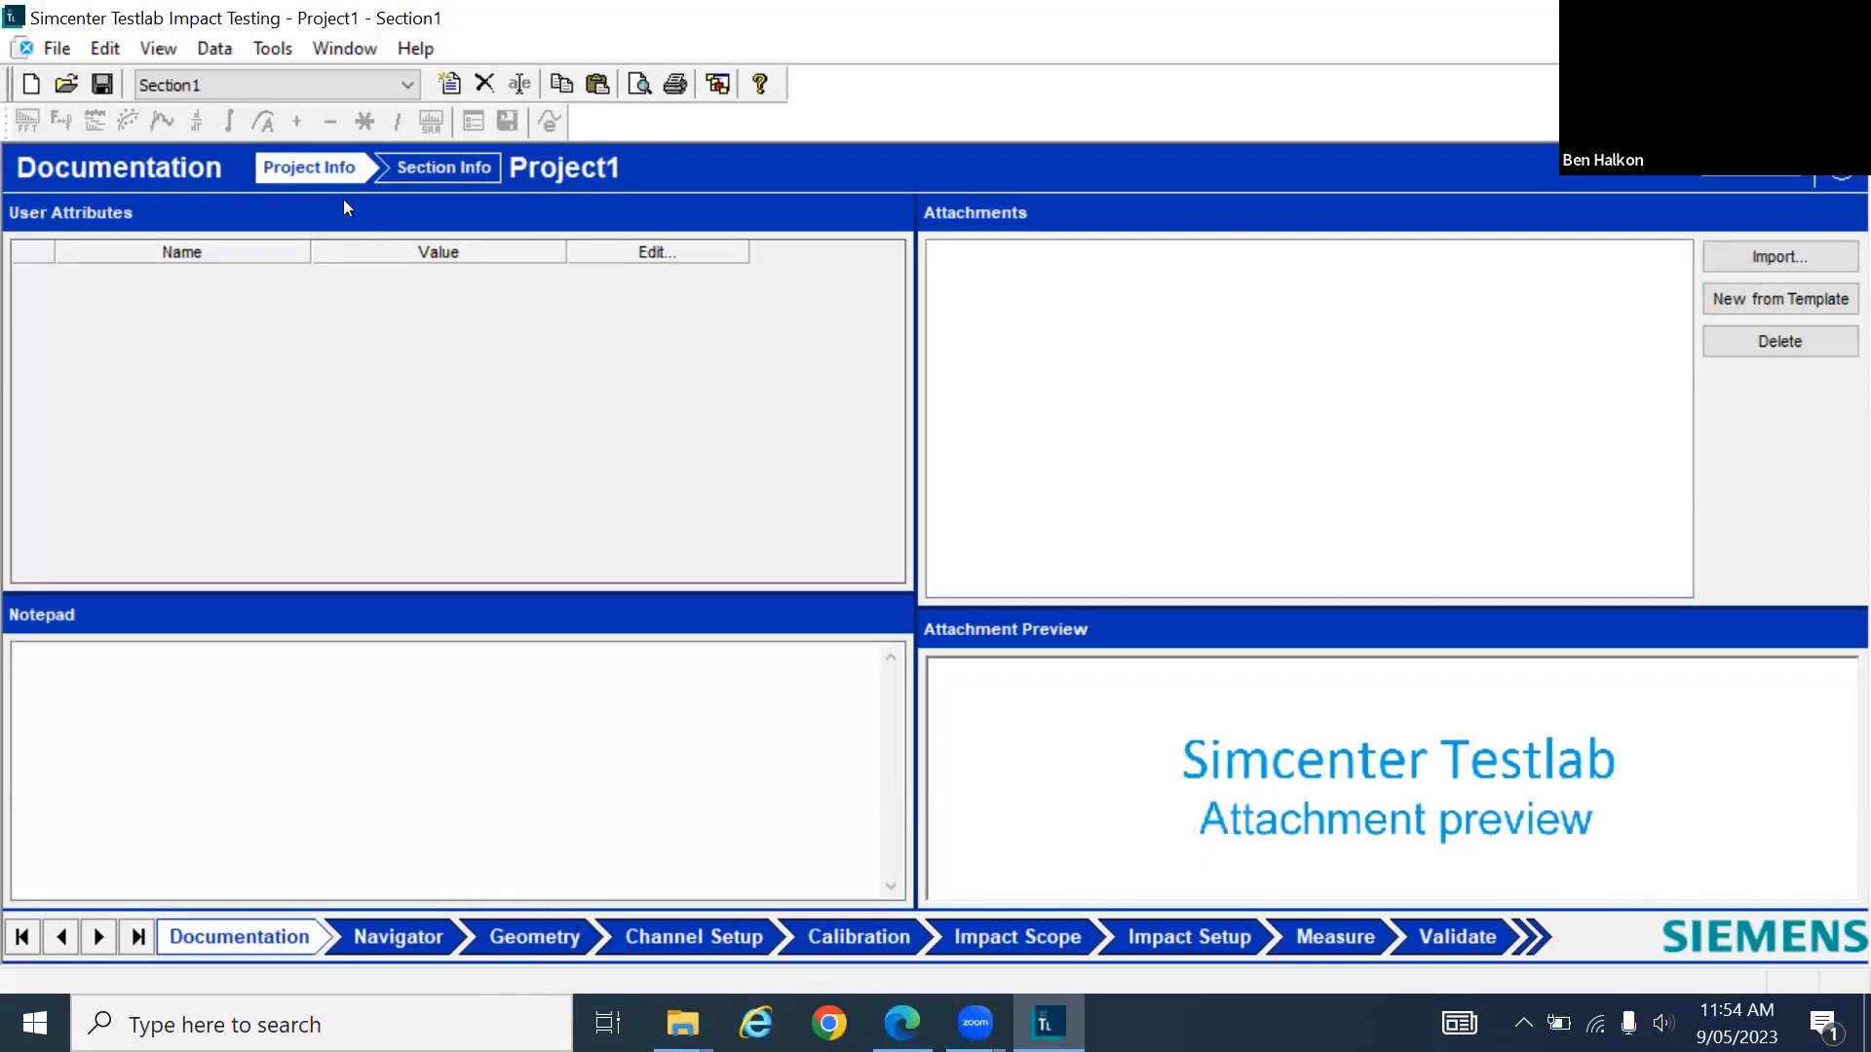
Check in the add-ins list that Geometry and Modal Analysis are enabled, and accept the selection
click(209, 48)
mouse_move(273, 49)
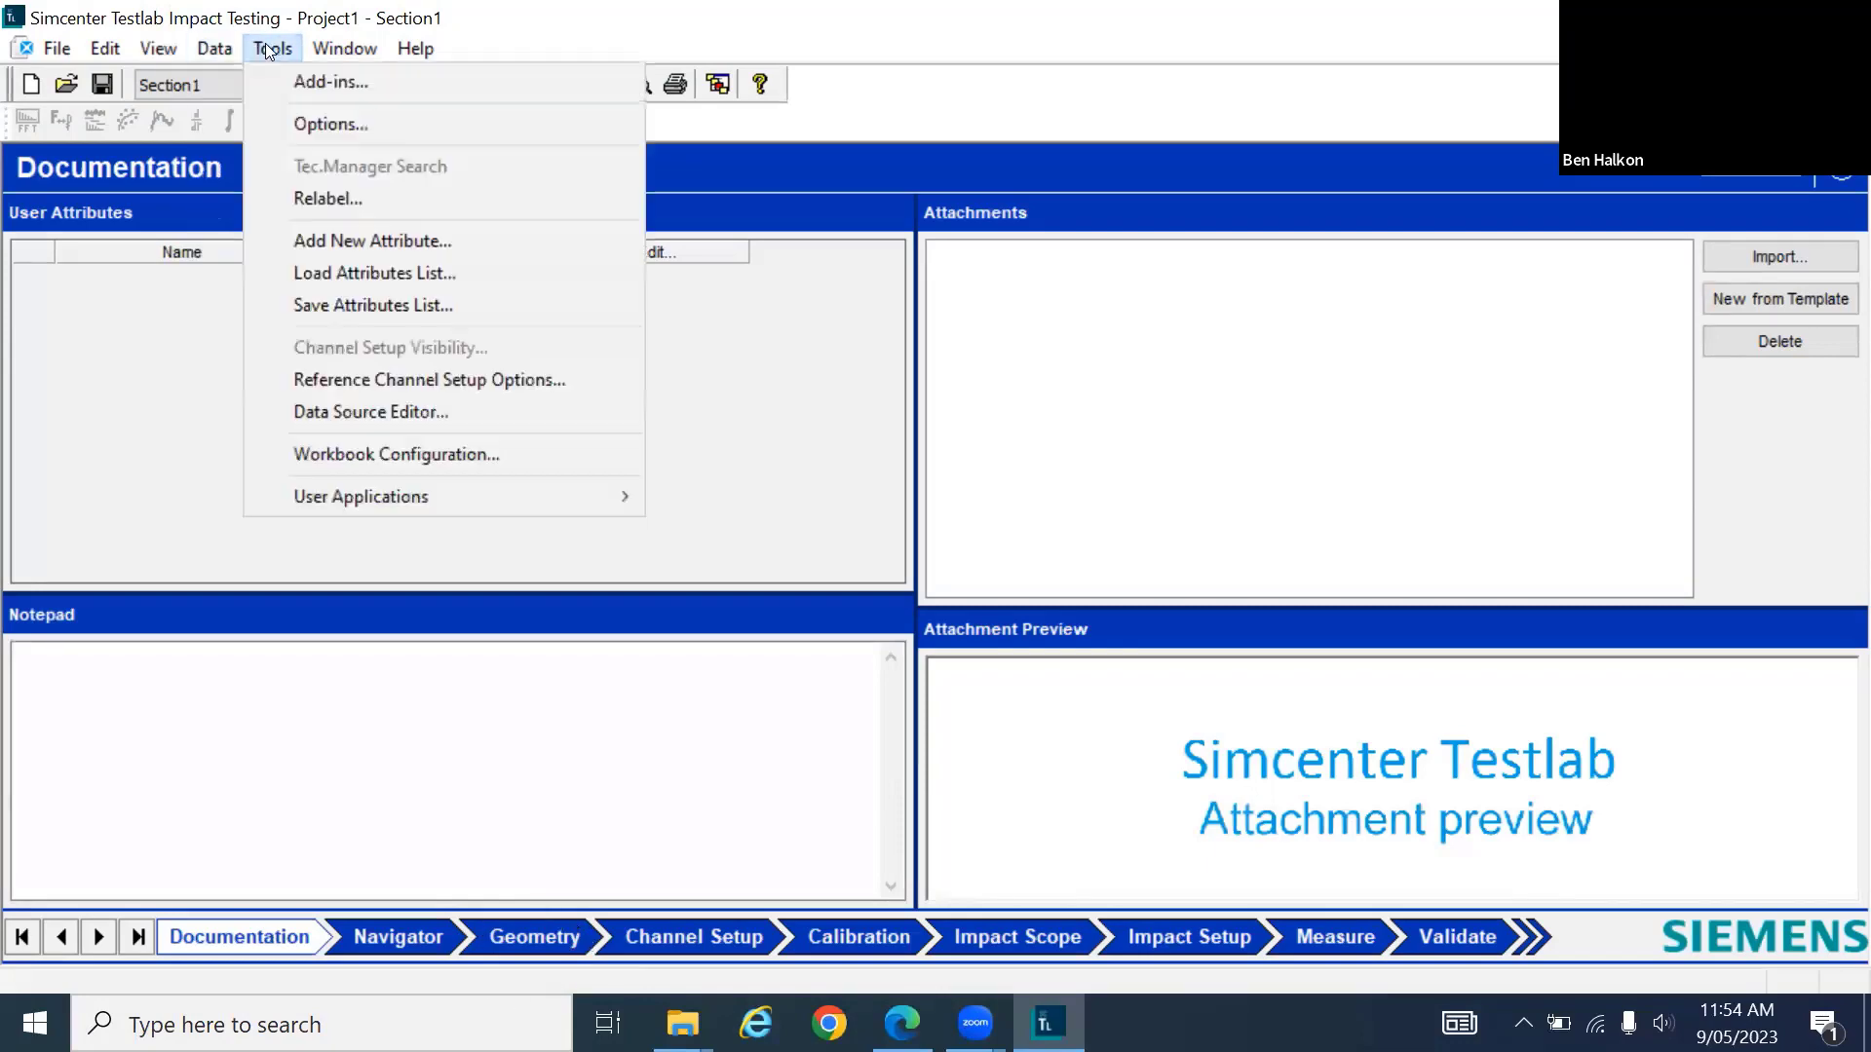
click(321, 82)
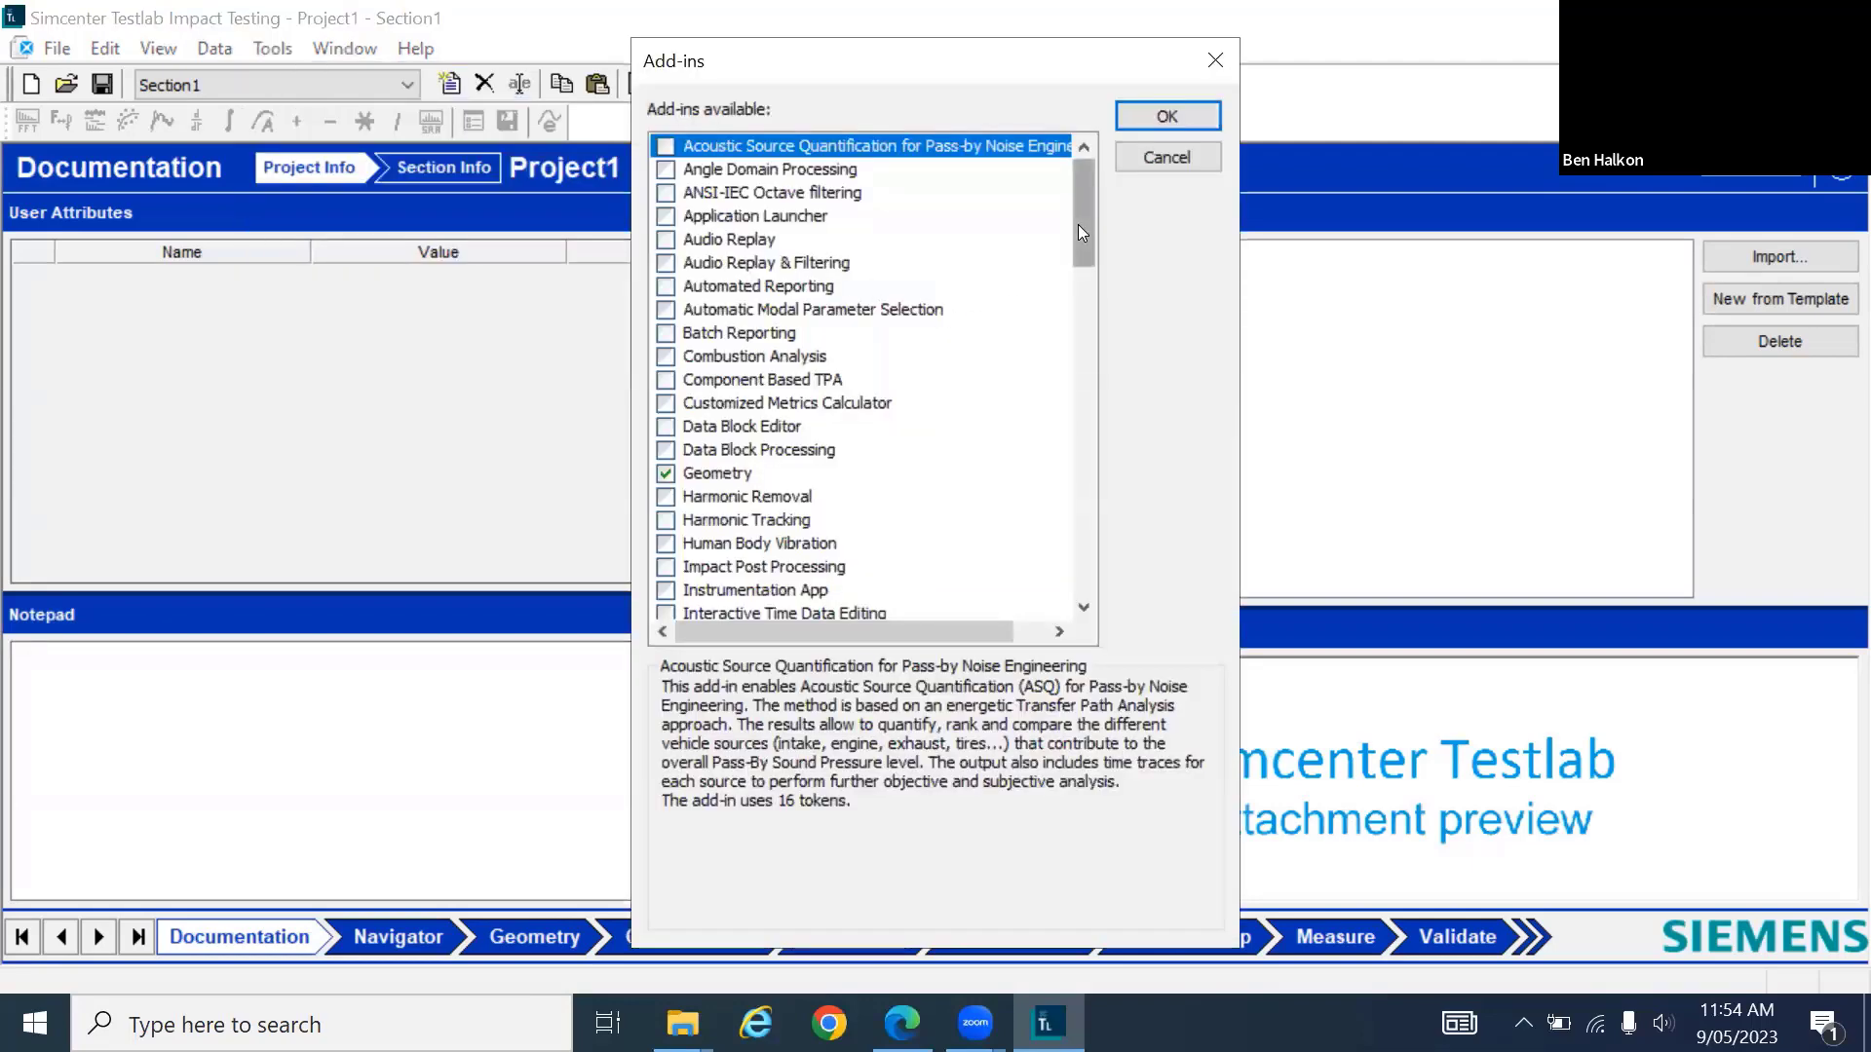
drag(1077, 224, 1081, 280)
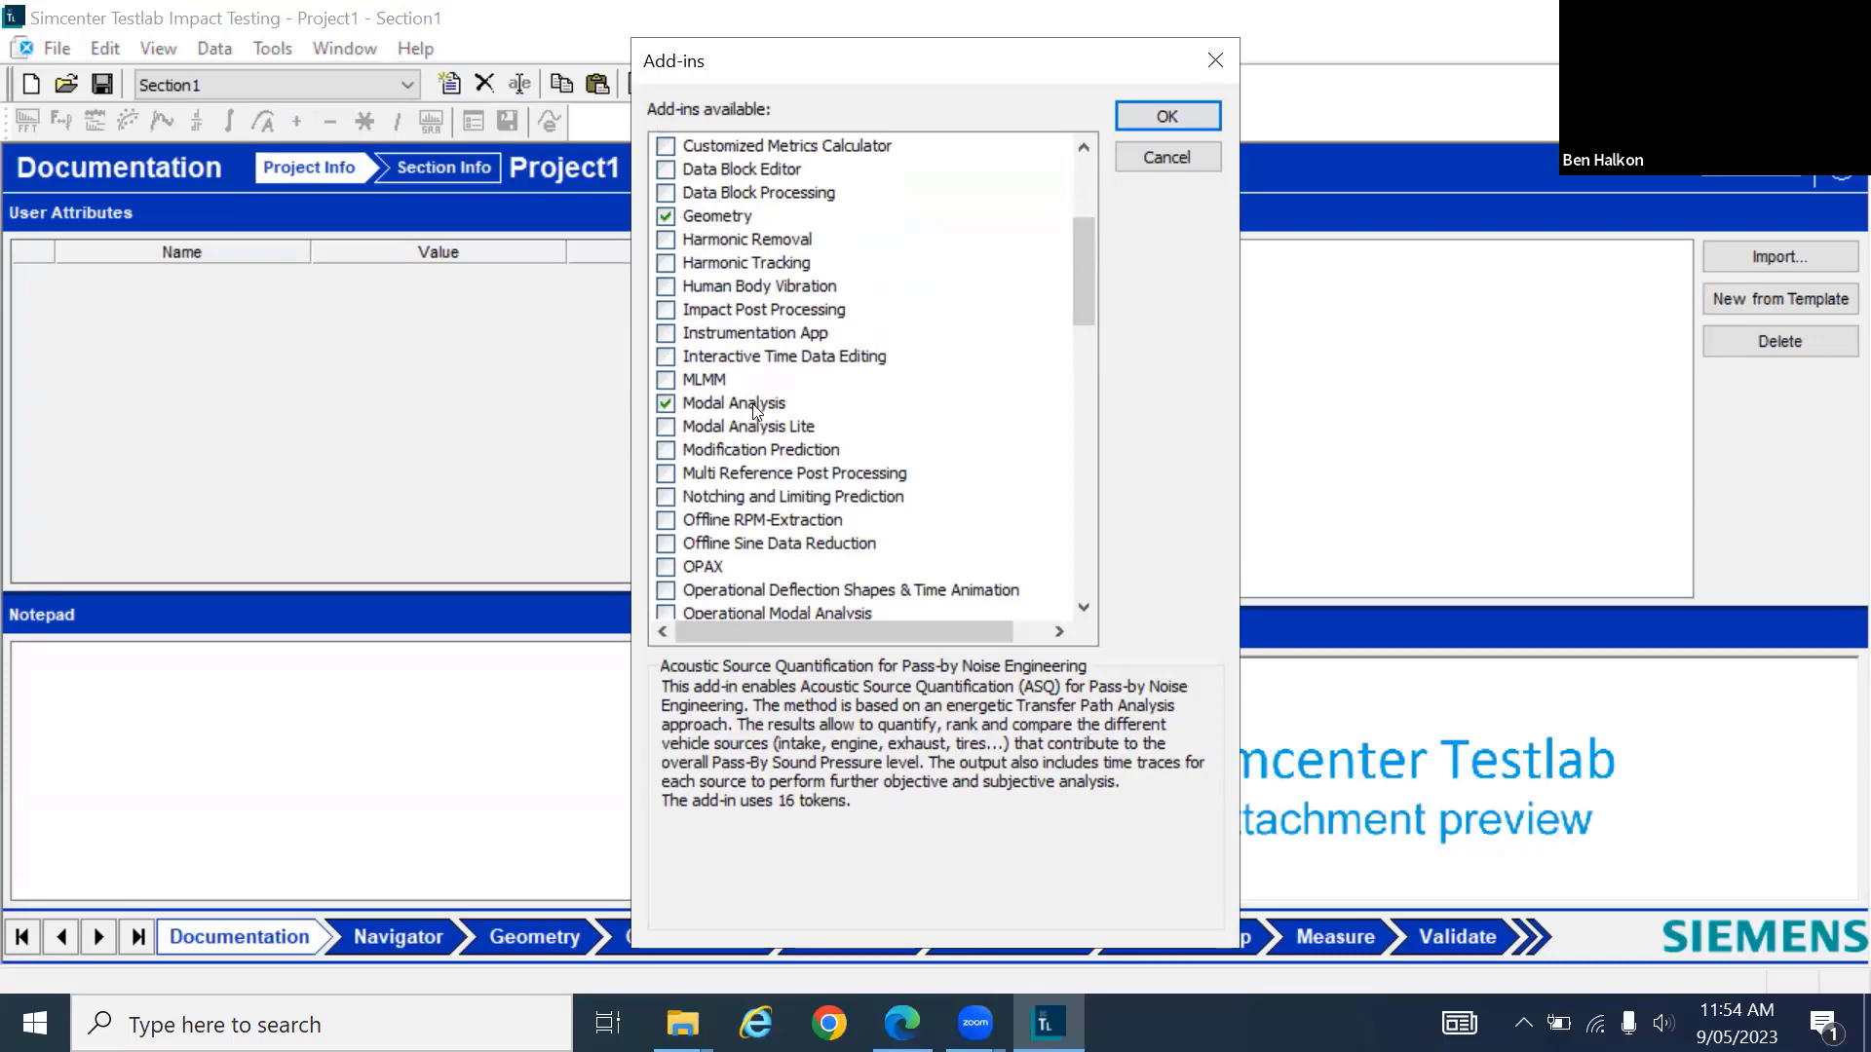
drag(1082, 277, 1081, 159)
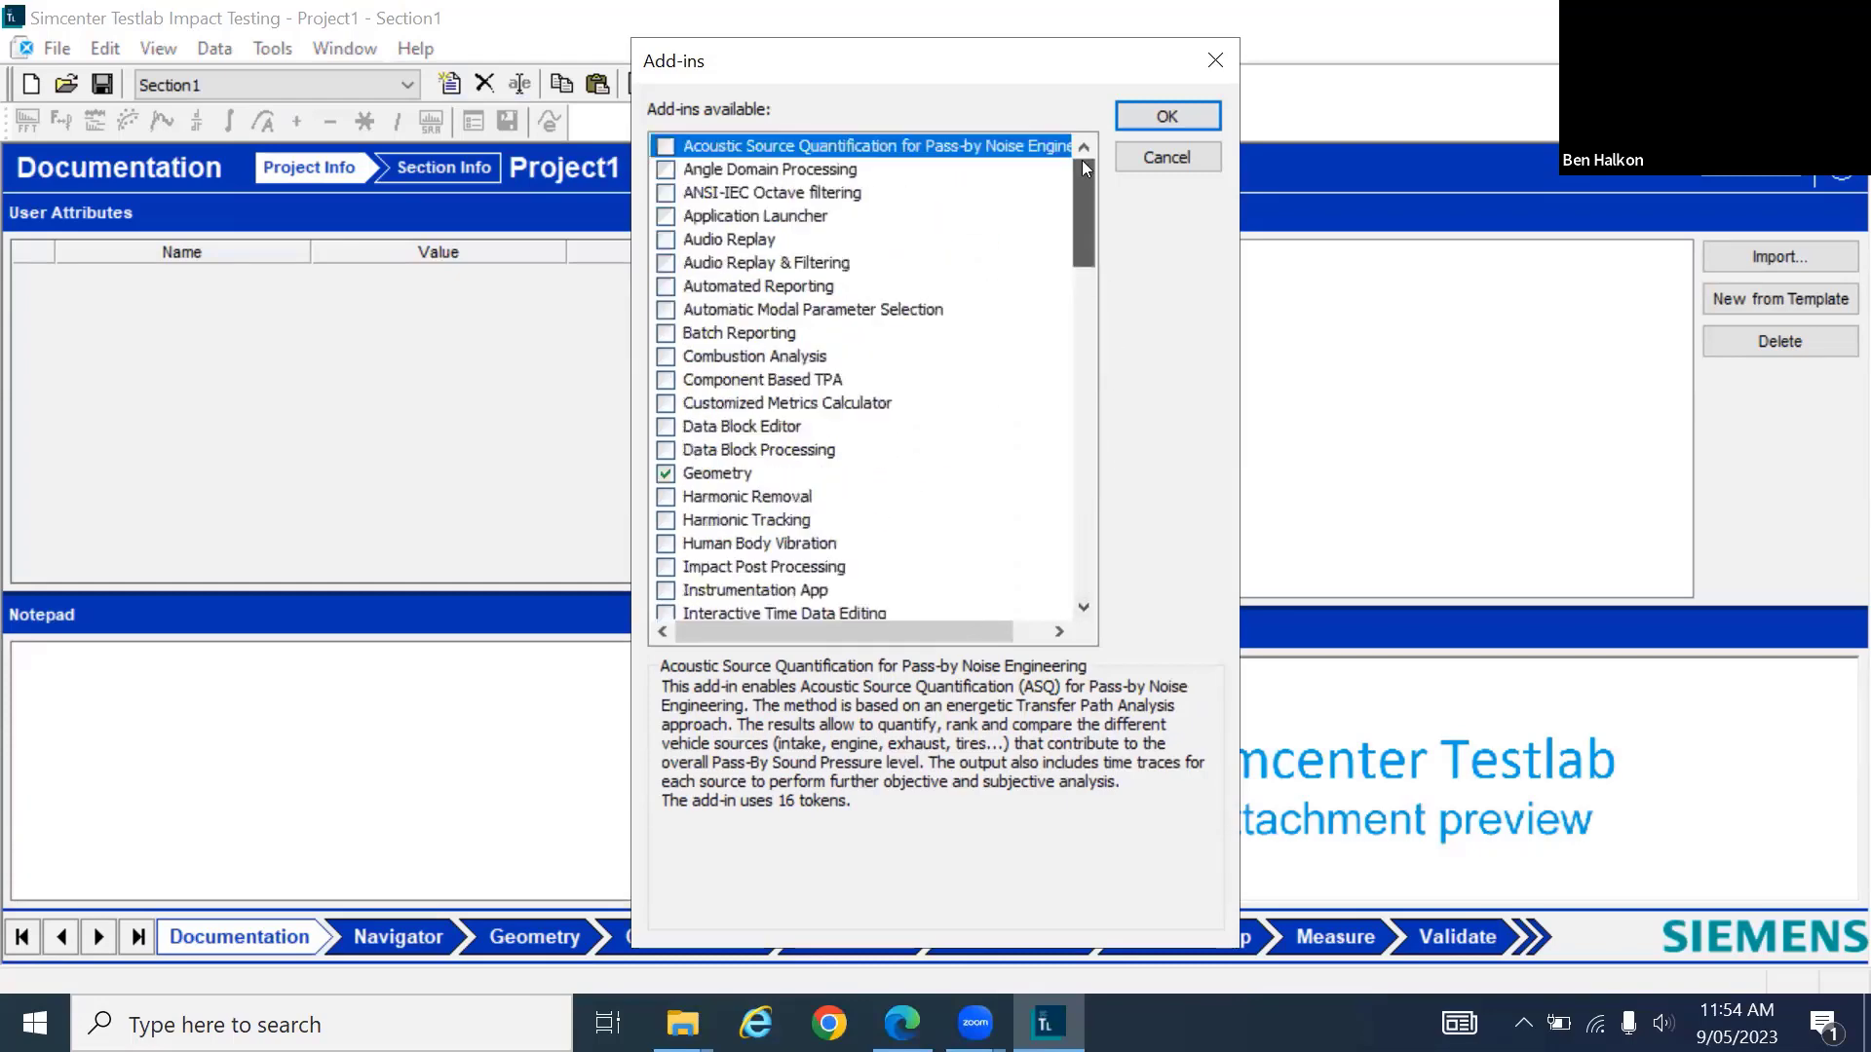
click(1167, 115)
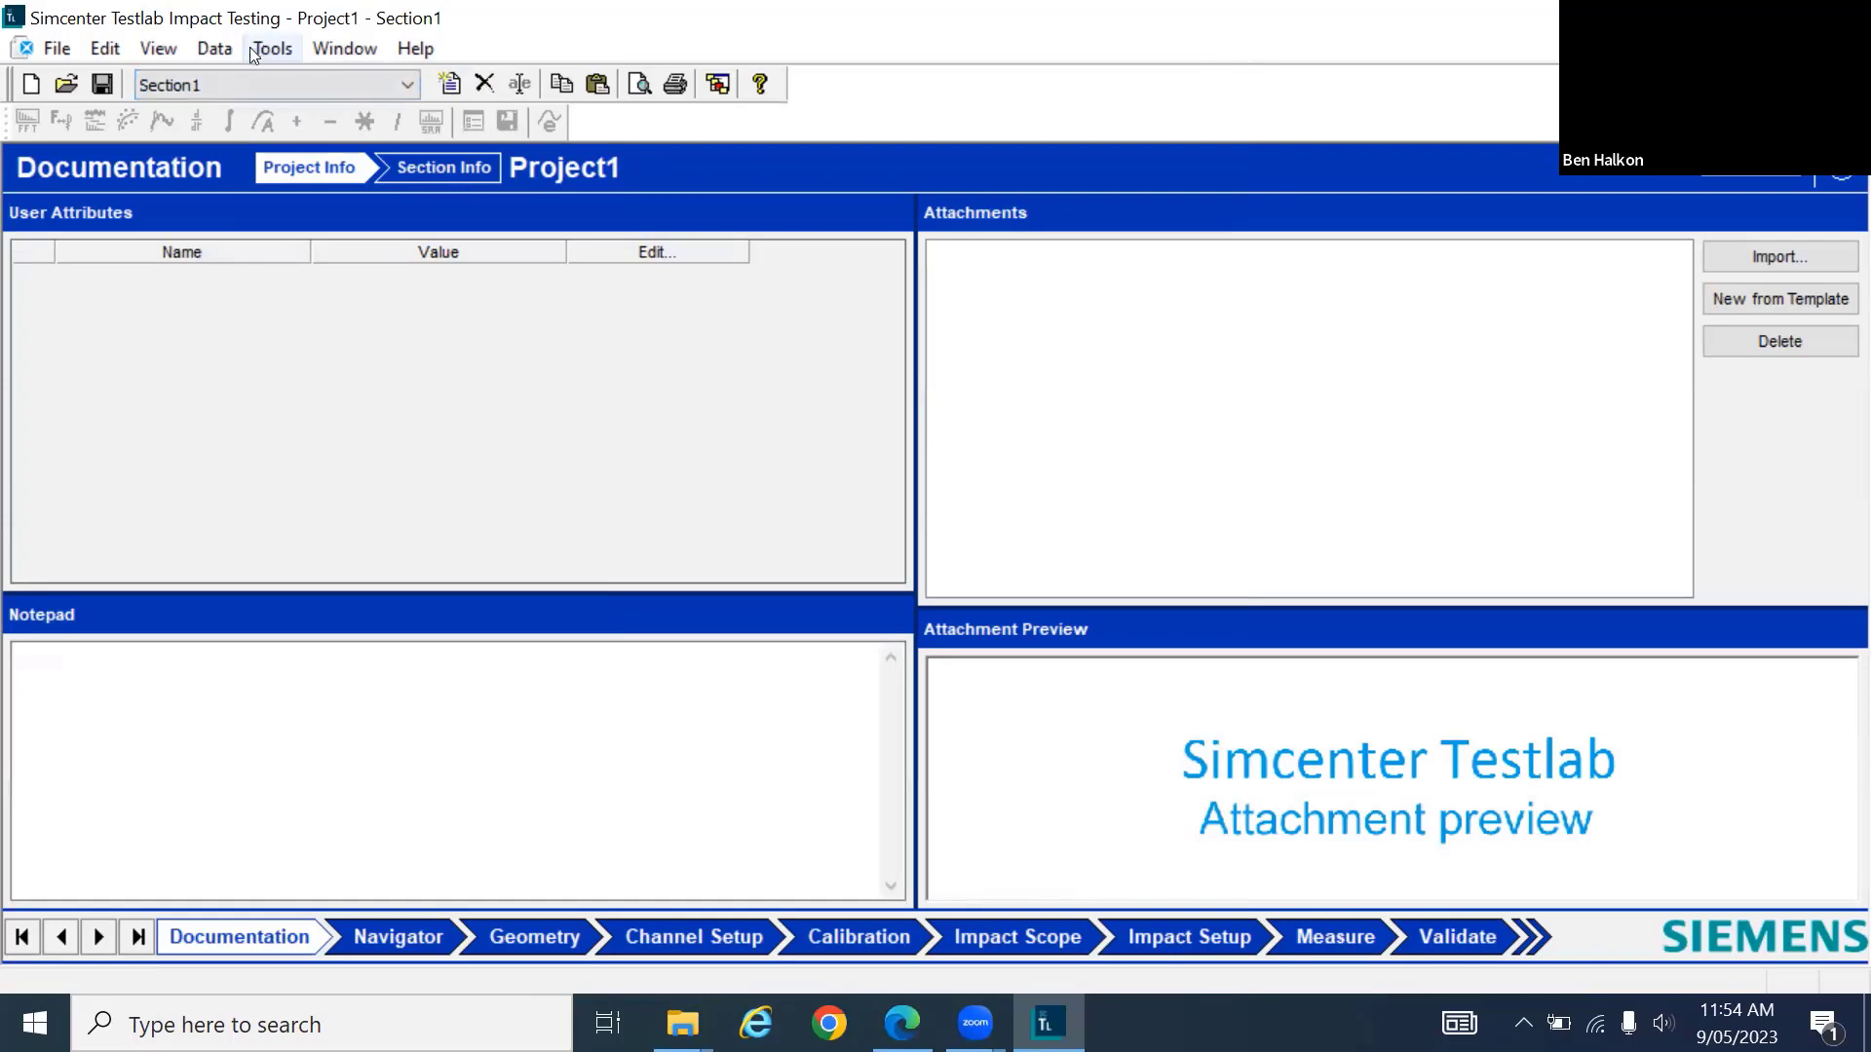
Try moving the Geometry sheet below Calibration in the workbook configuration, and return it to directly below Navigator
click(282, 46)
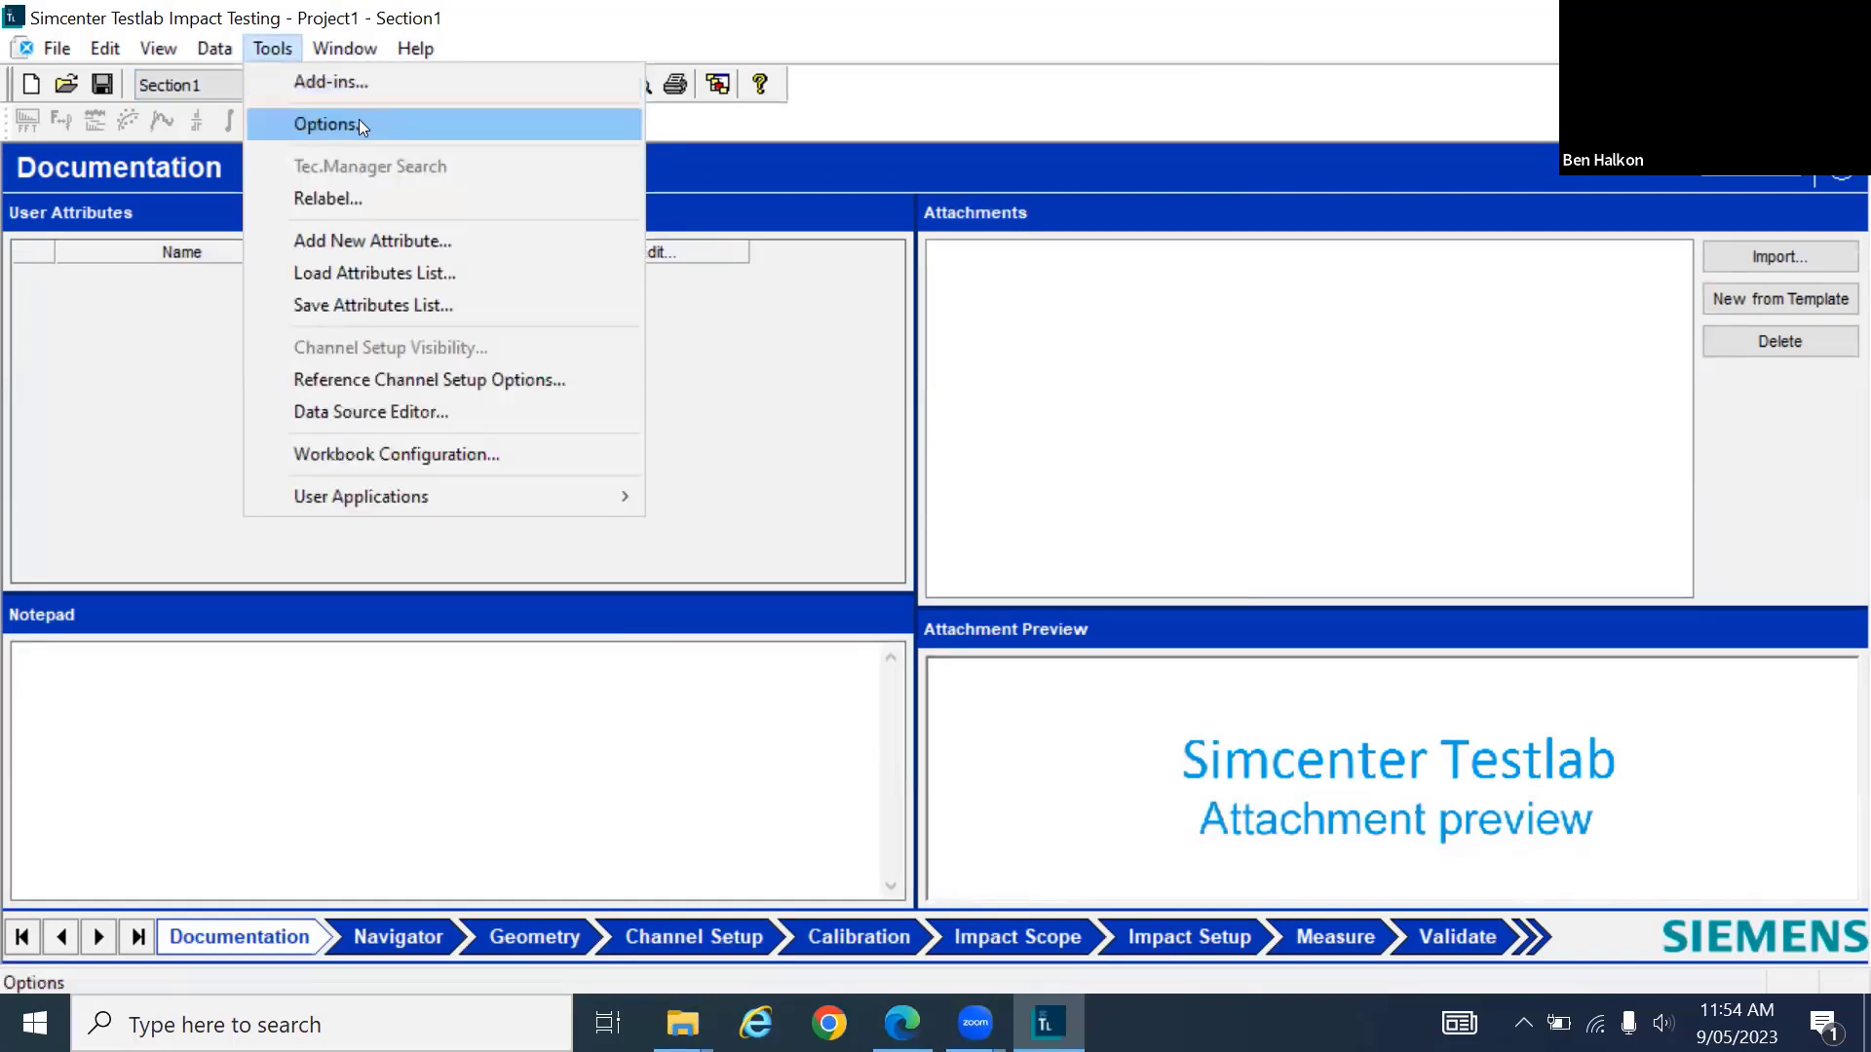
click(351, 455)
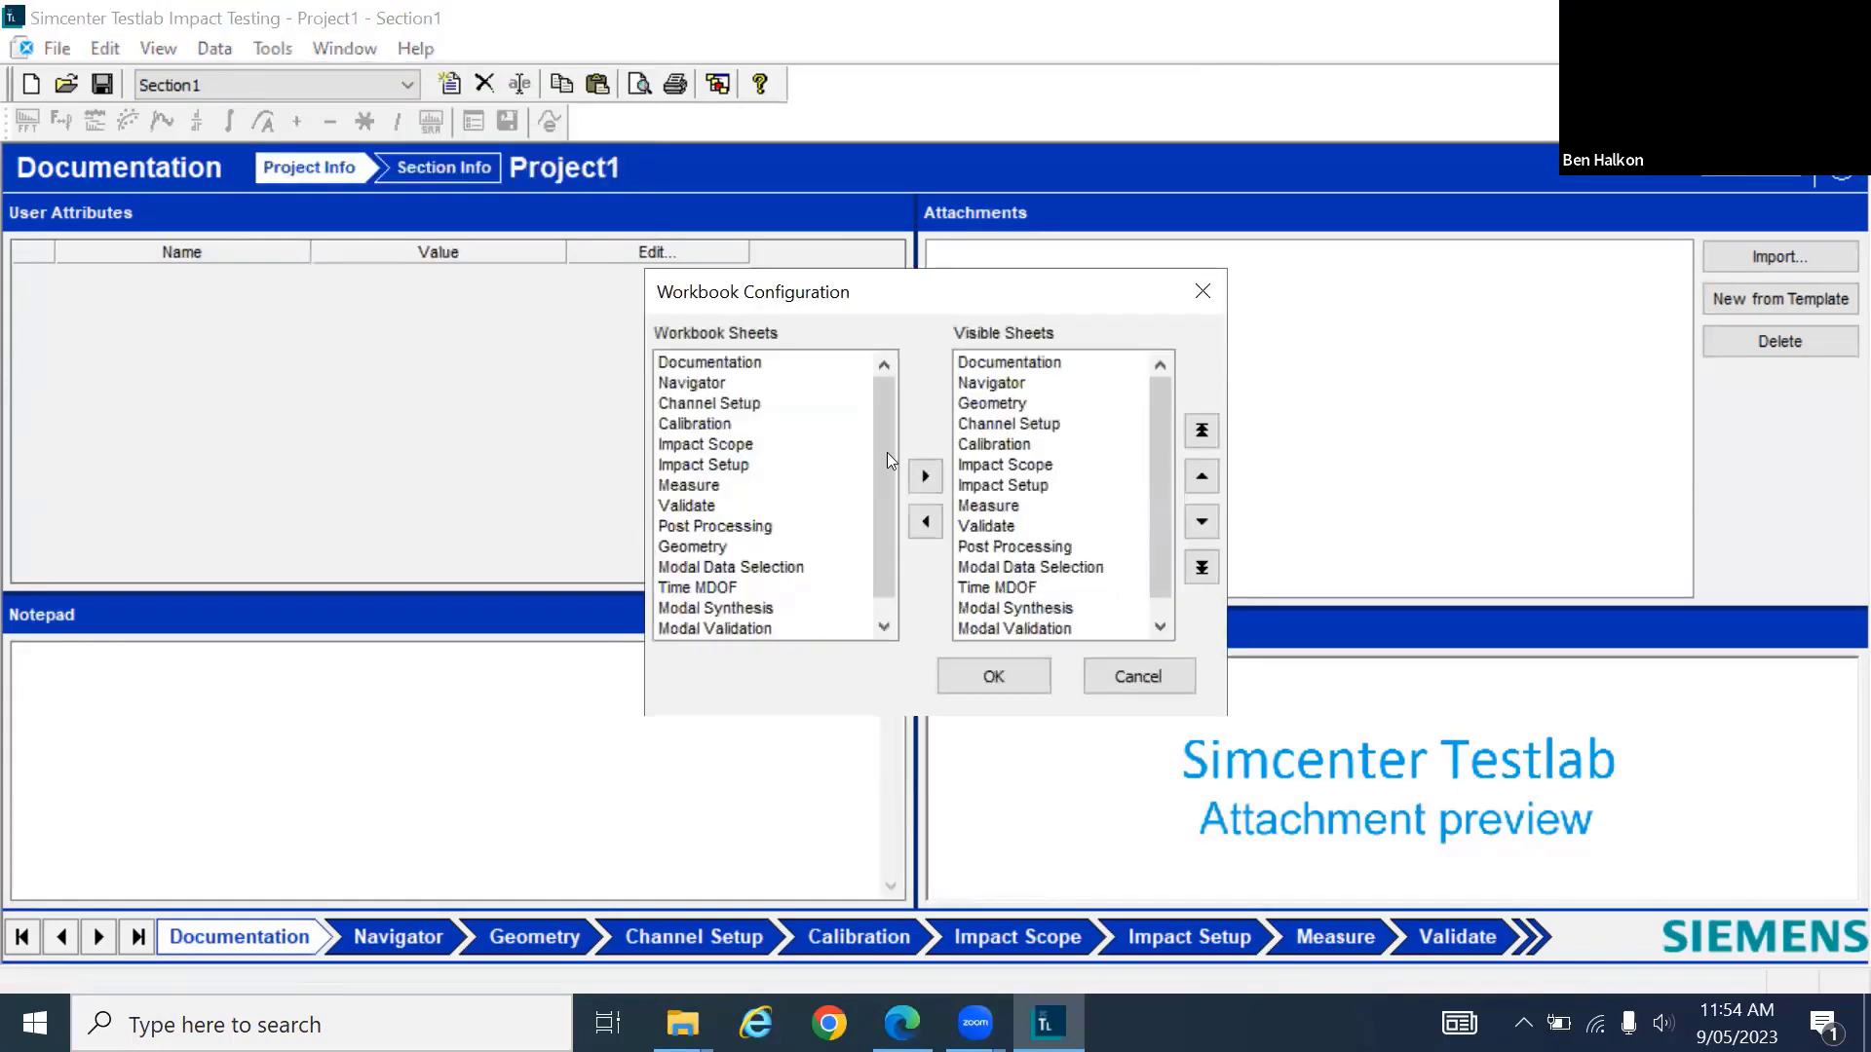
click(990, 403)
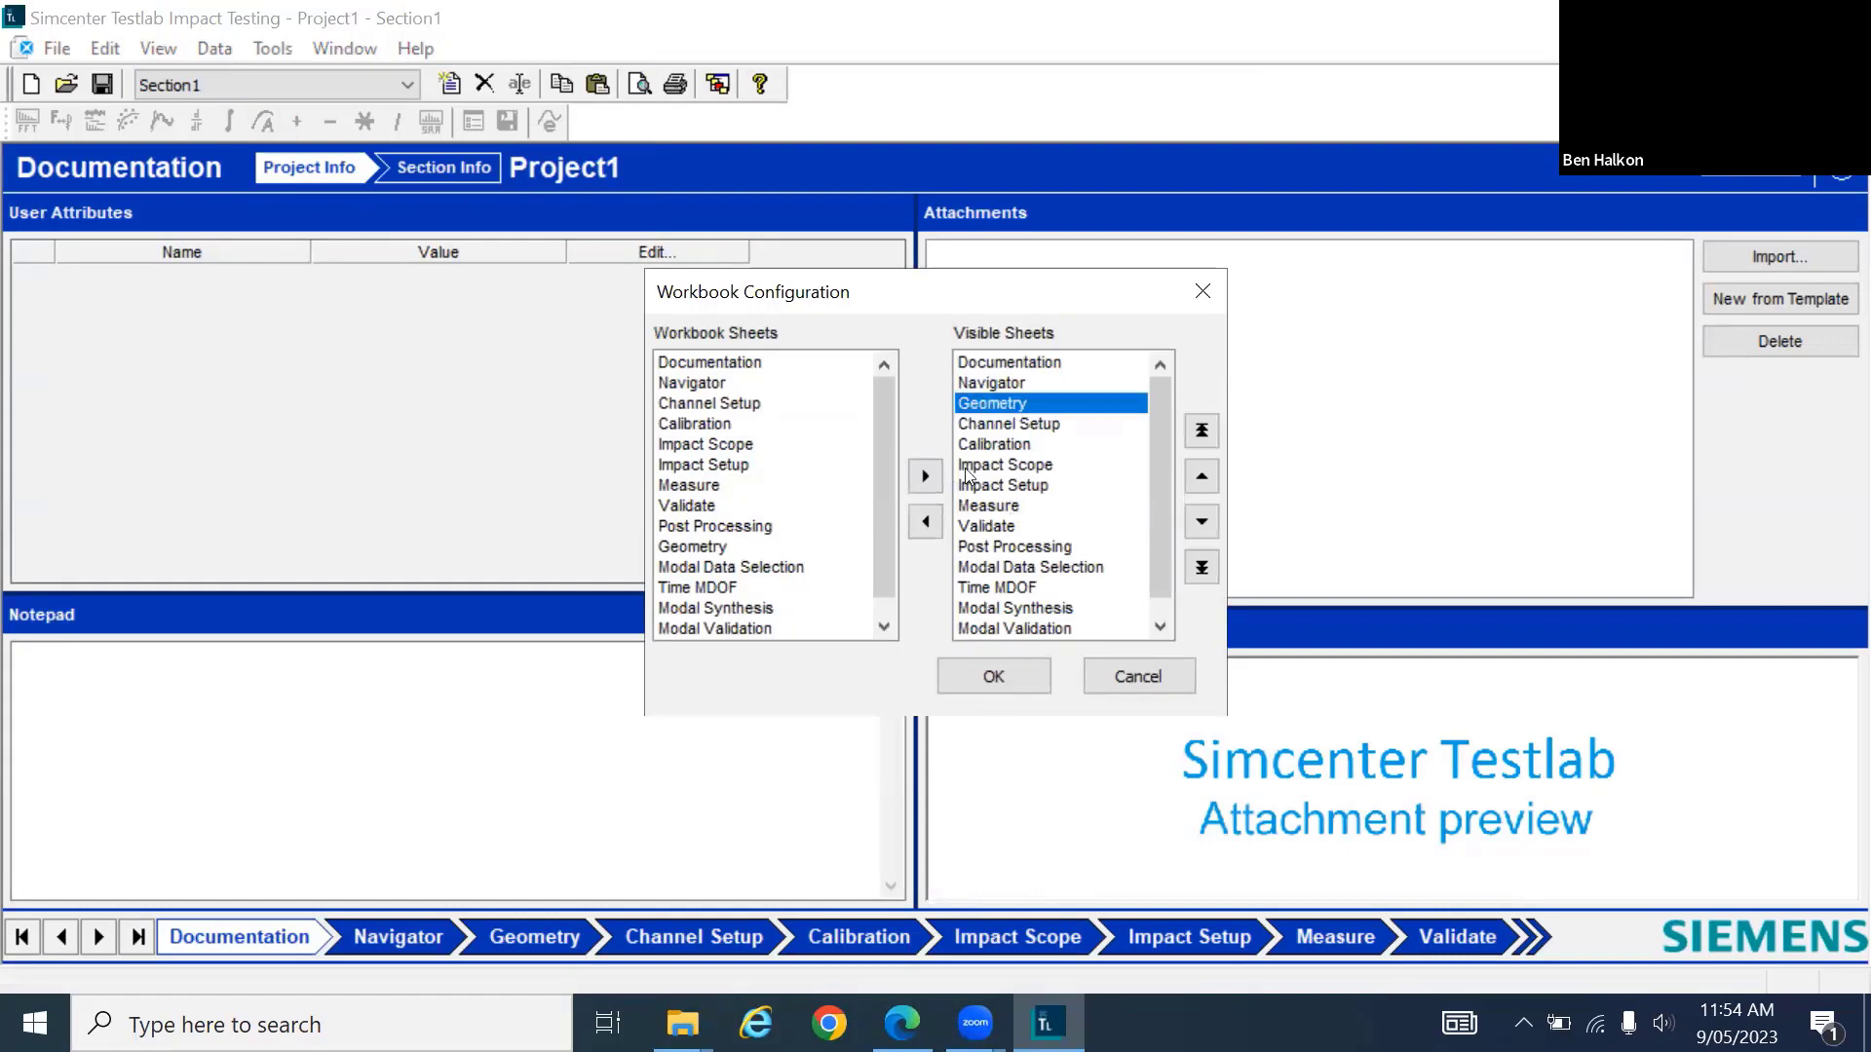
click(1201, 521)
click(1202, 522)
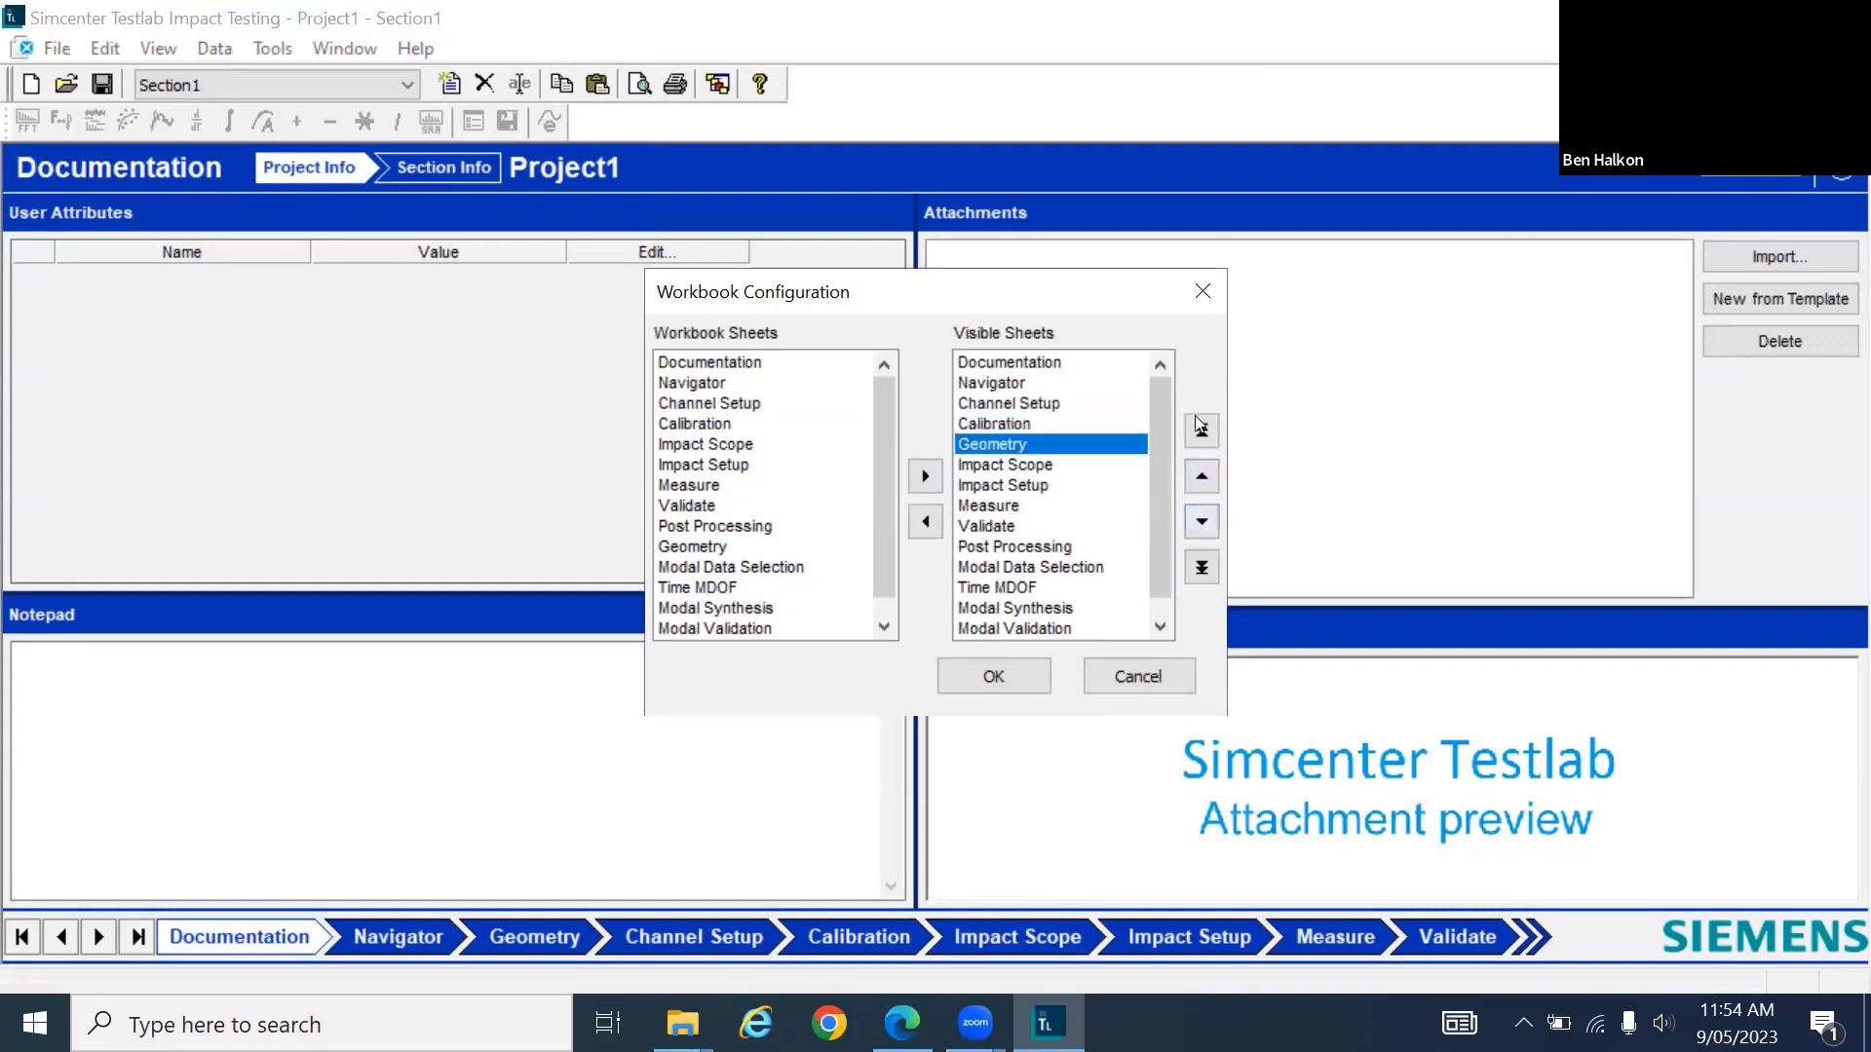
click(1201, 476)
click(1202, 476)
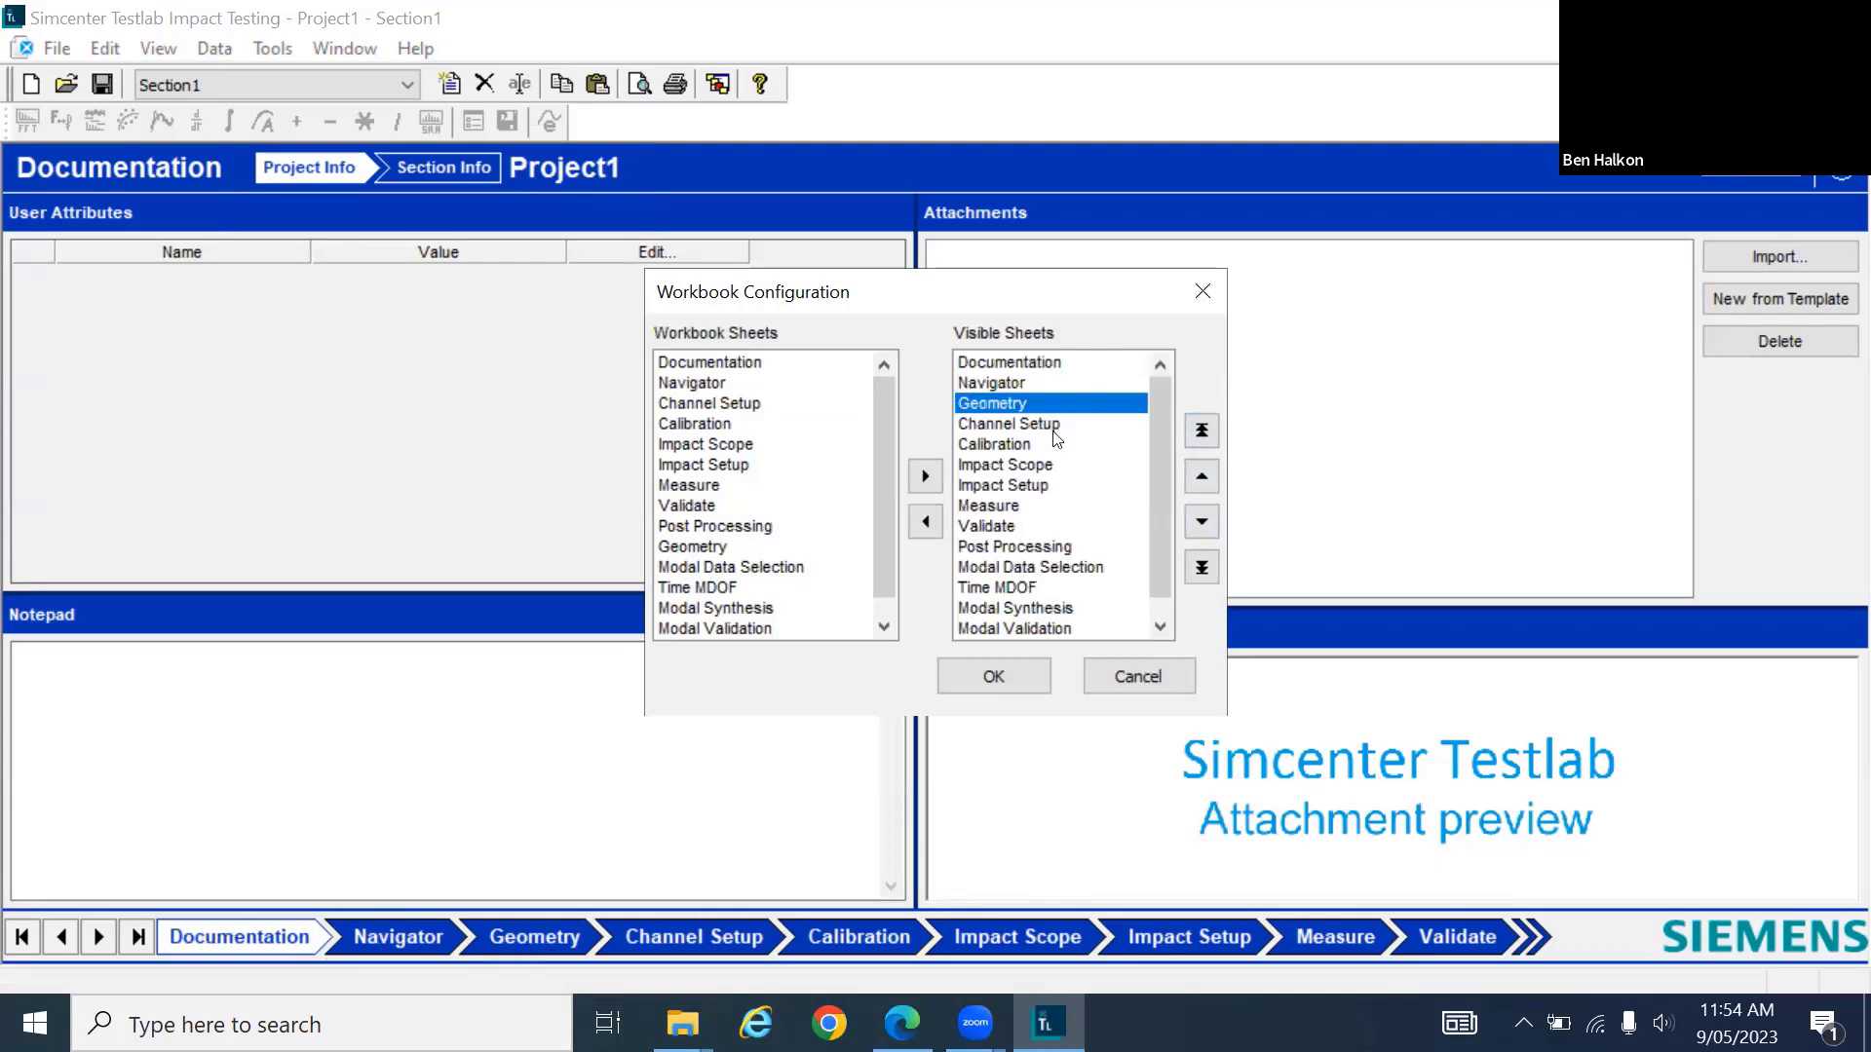
Move the Geometry sheet directly below Impact Setup in the visible sheets and apply the workbook configuration
scroll(1164, 493, down, 1)
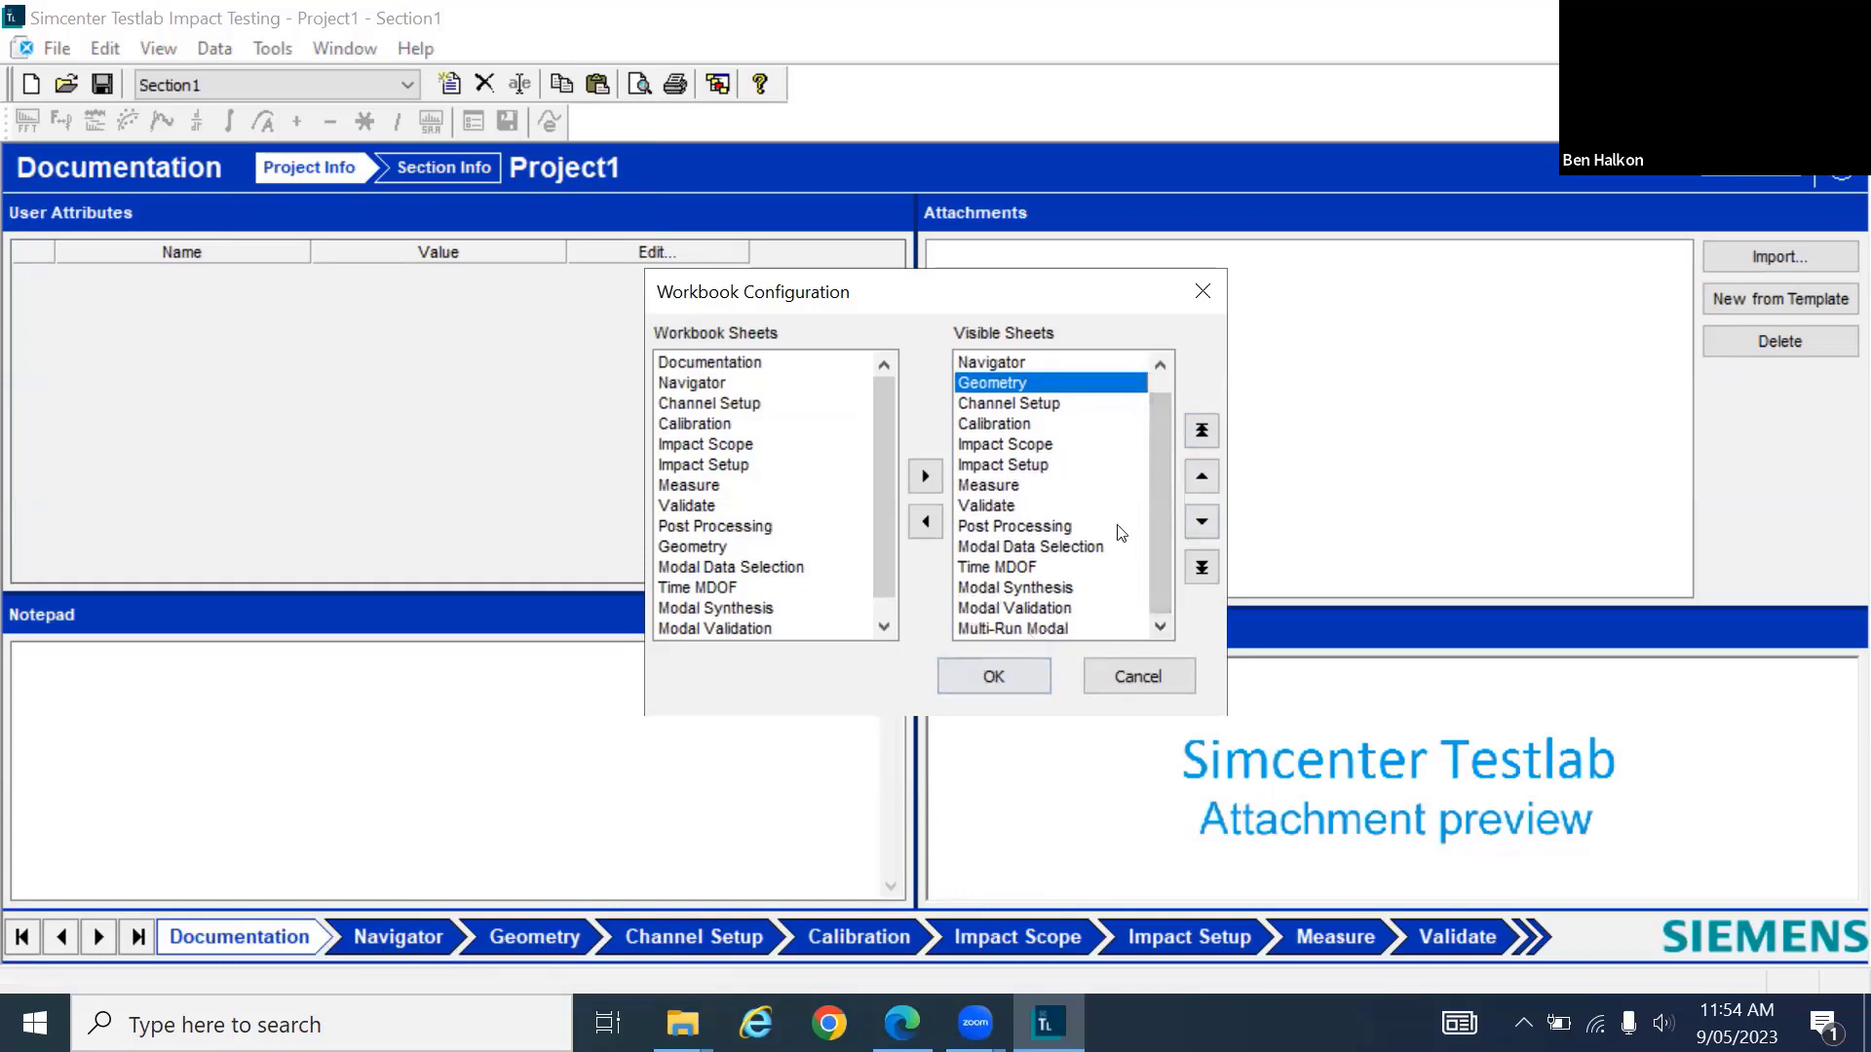
click(1201, 519)
click(1201, 520)
click(1200, 520)
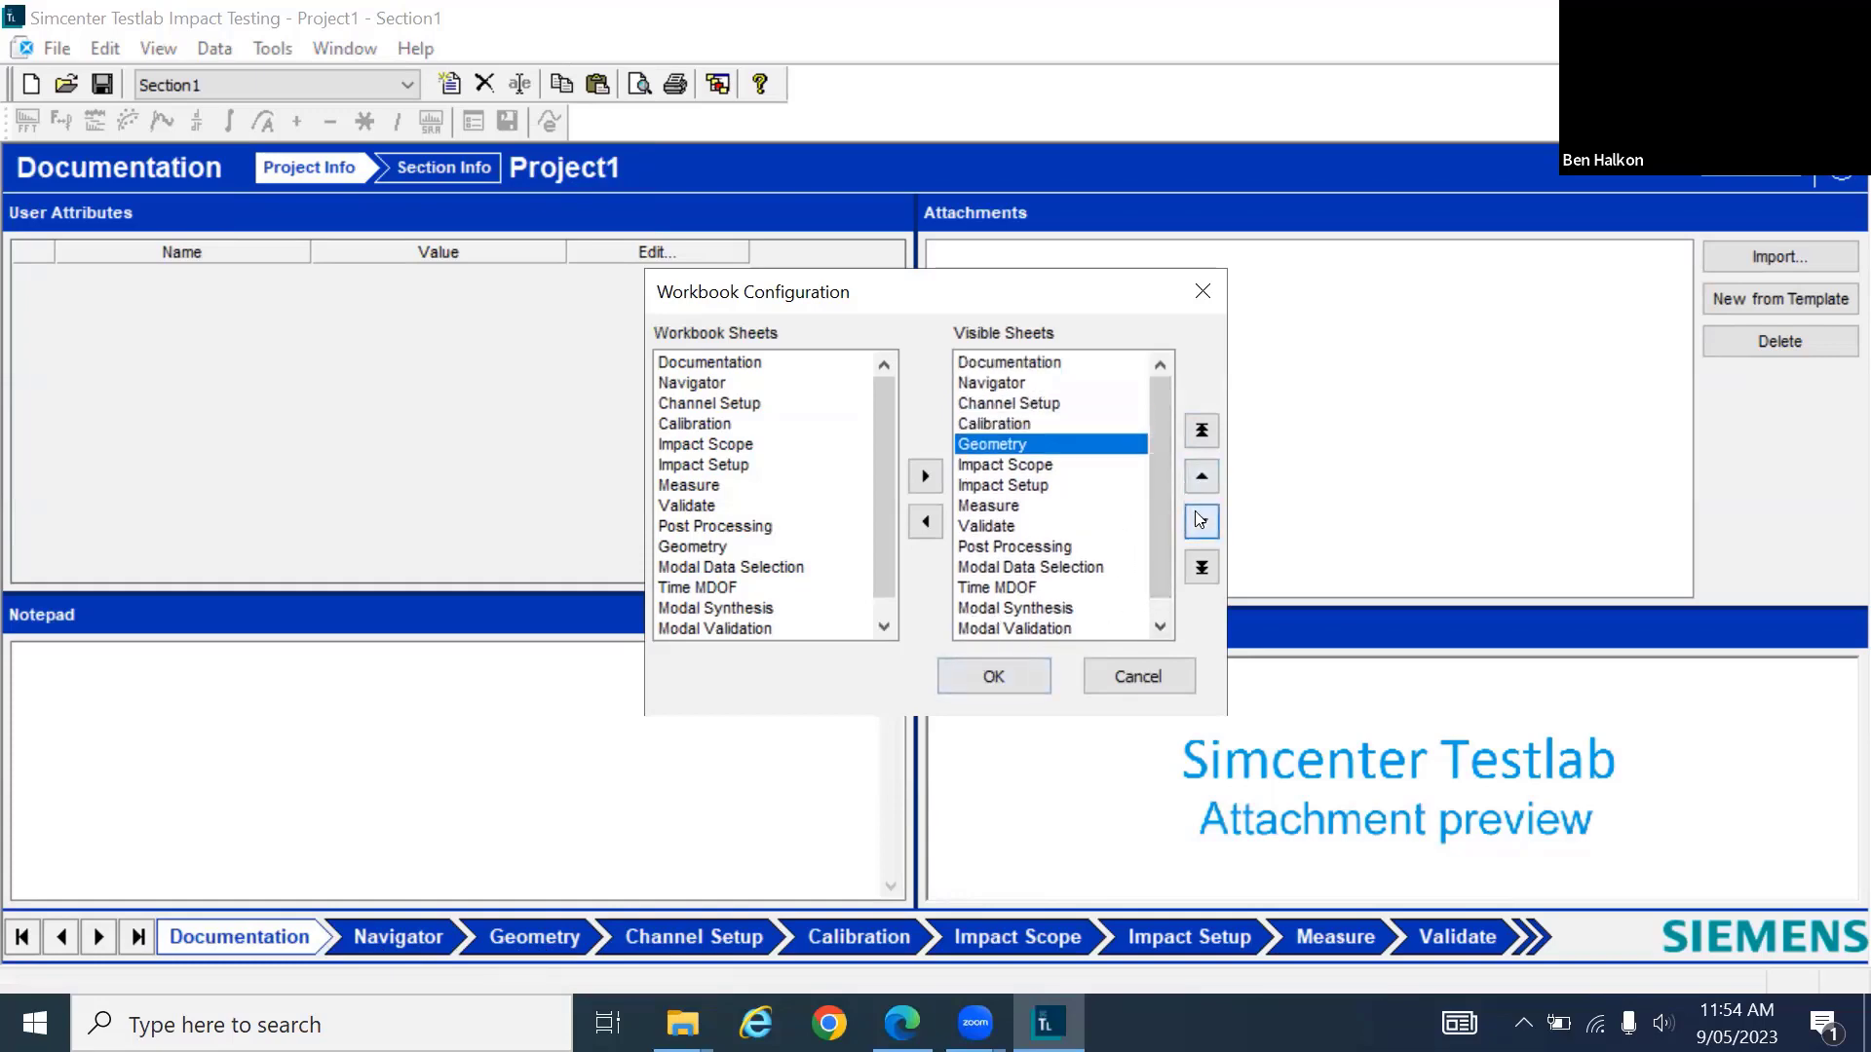
click(1200, 519)
click(1200, 519)
click(998, 672)
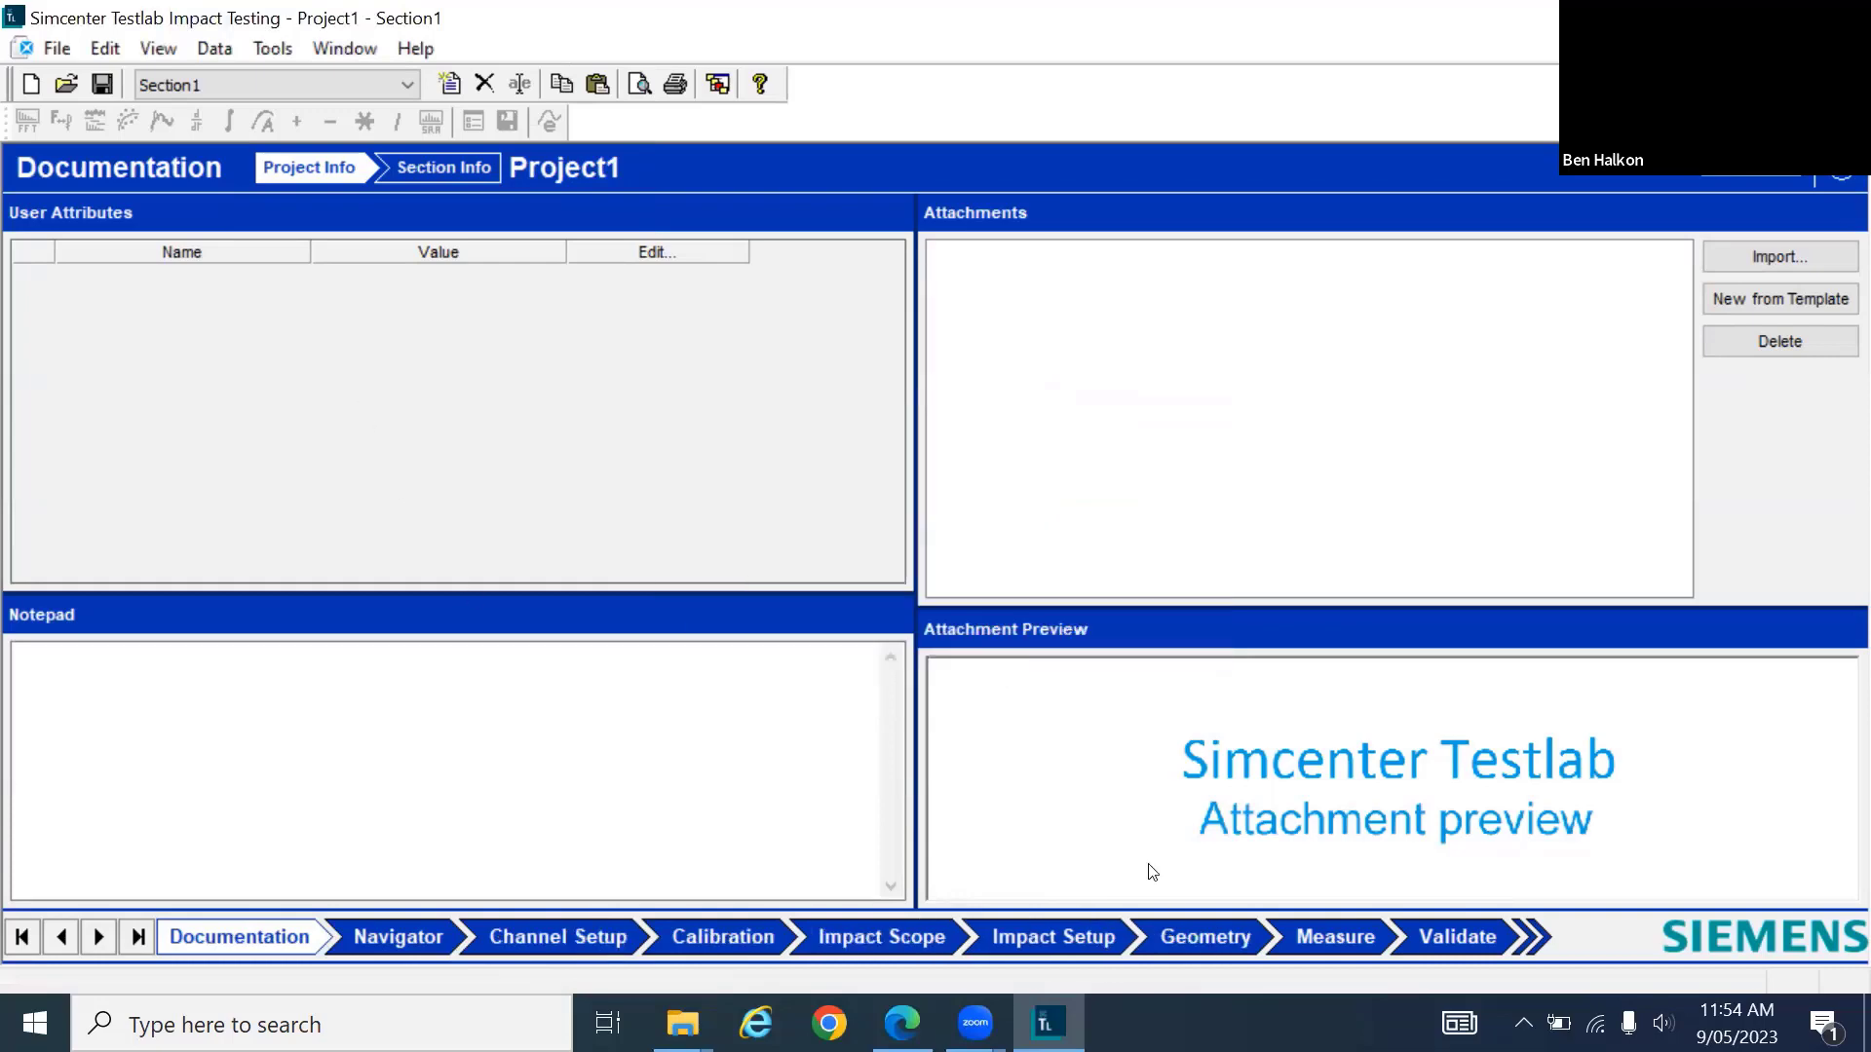
Move the Geometry sheet back up to directly below Navigator in the visible sheets and apply the workbook configuration
click(273, 48)
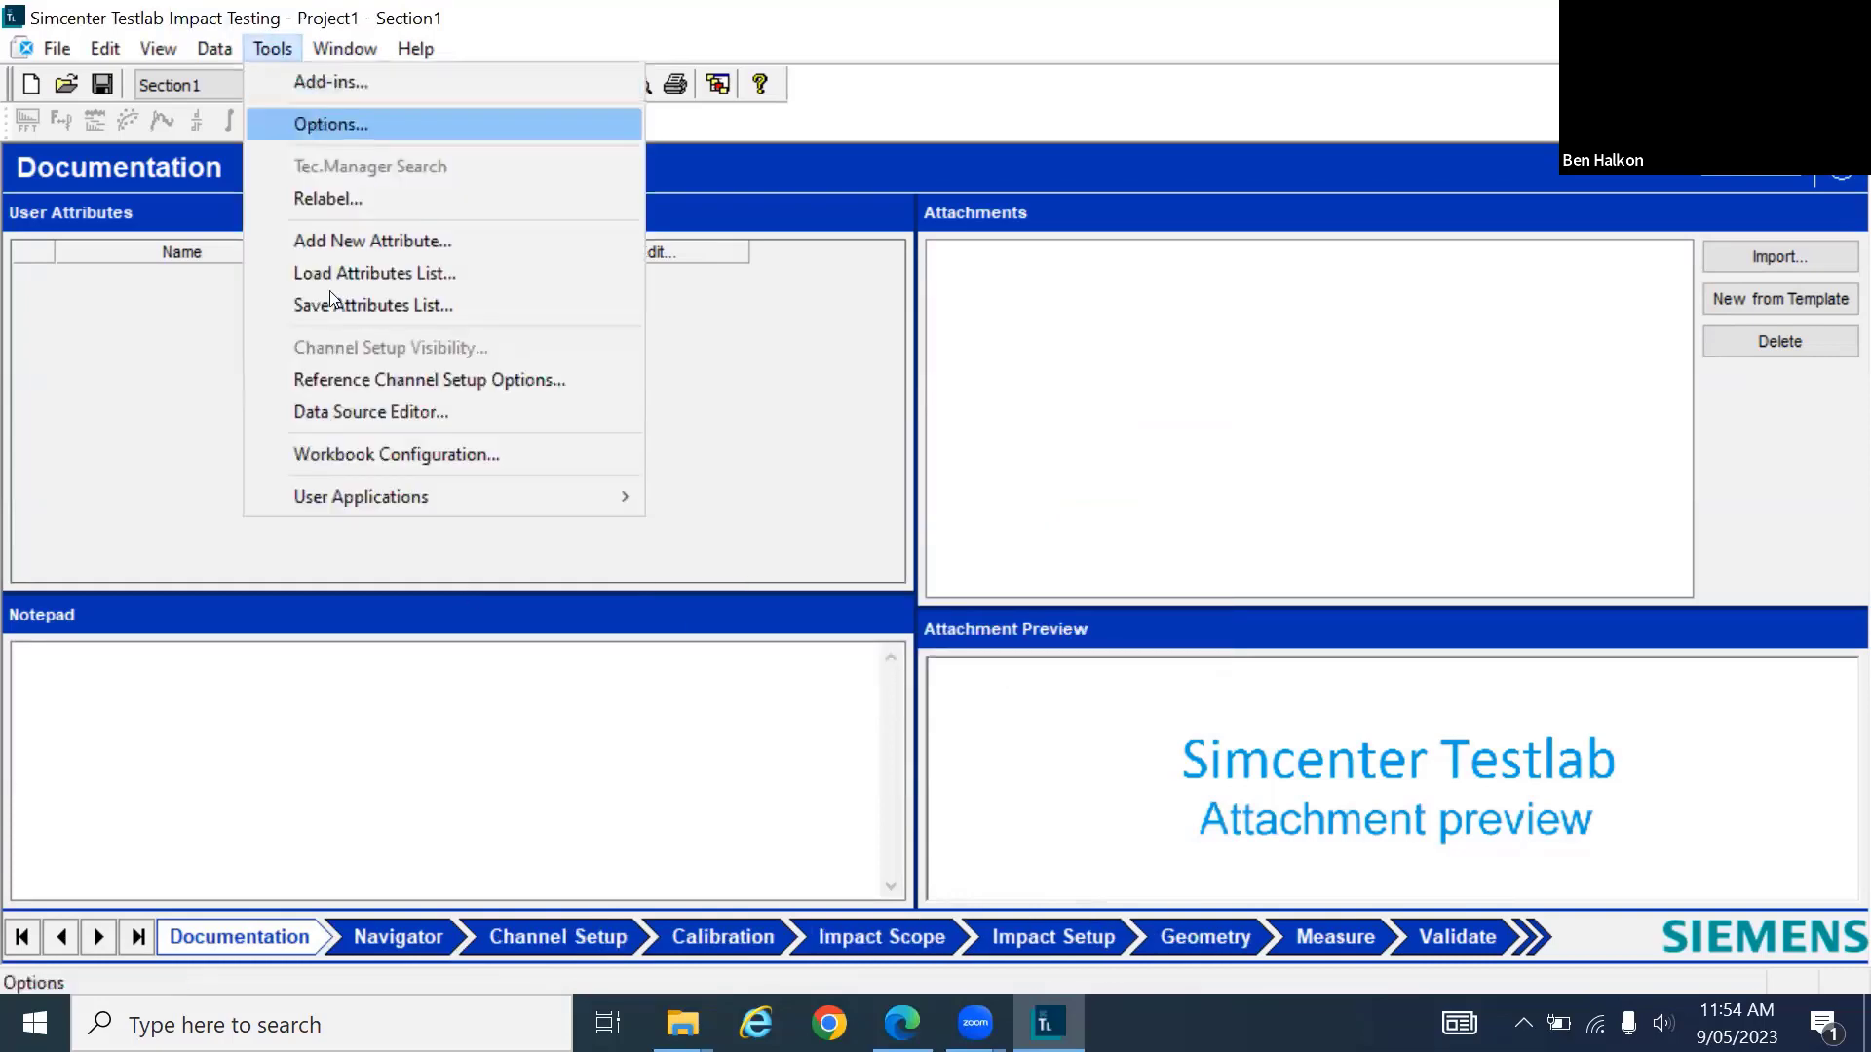
click(378, 450)
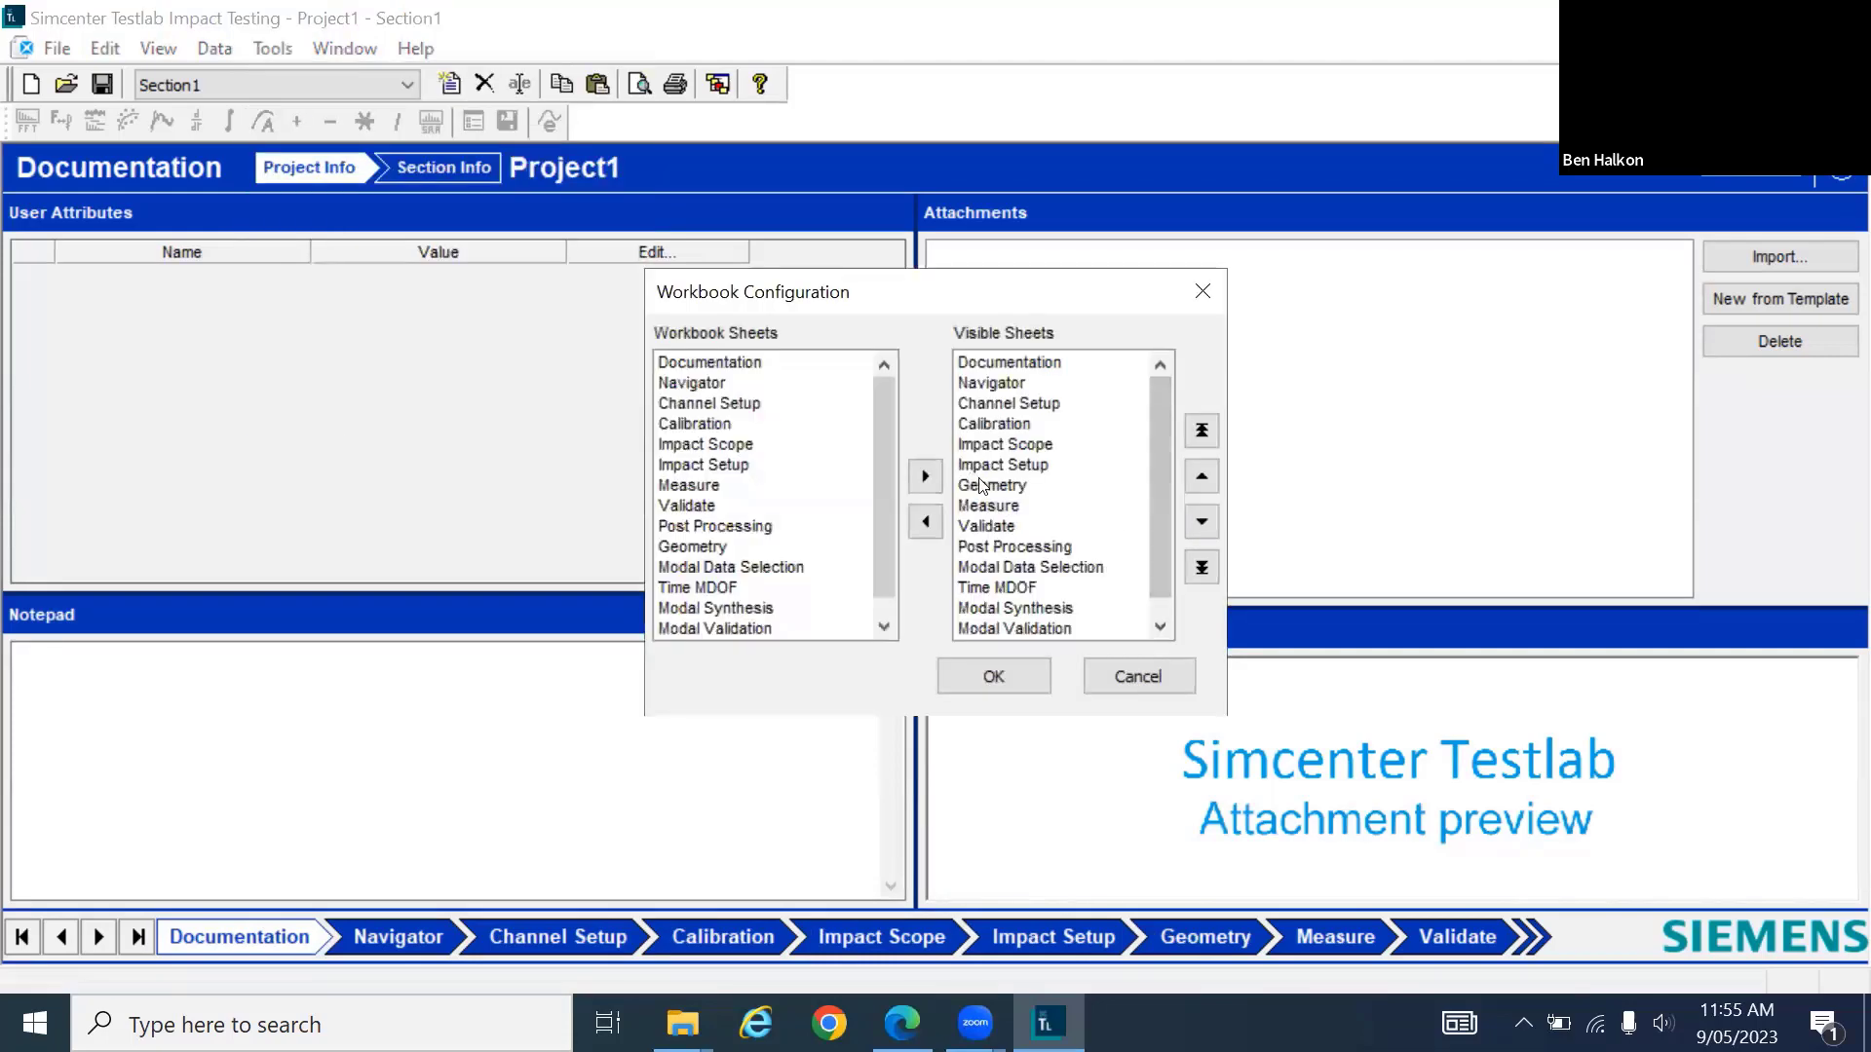
click(979, 484)
click(1200, 477)
click(1200, 477)
click(1200, 477)
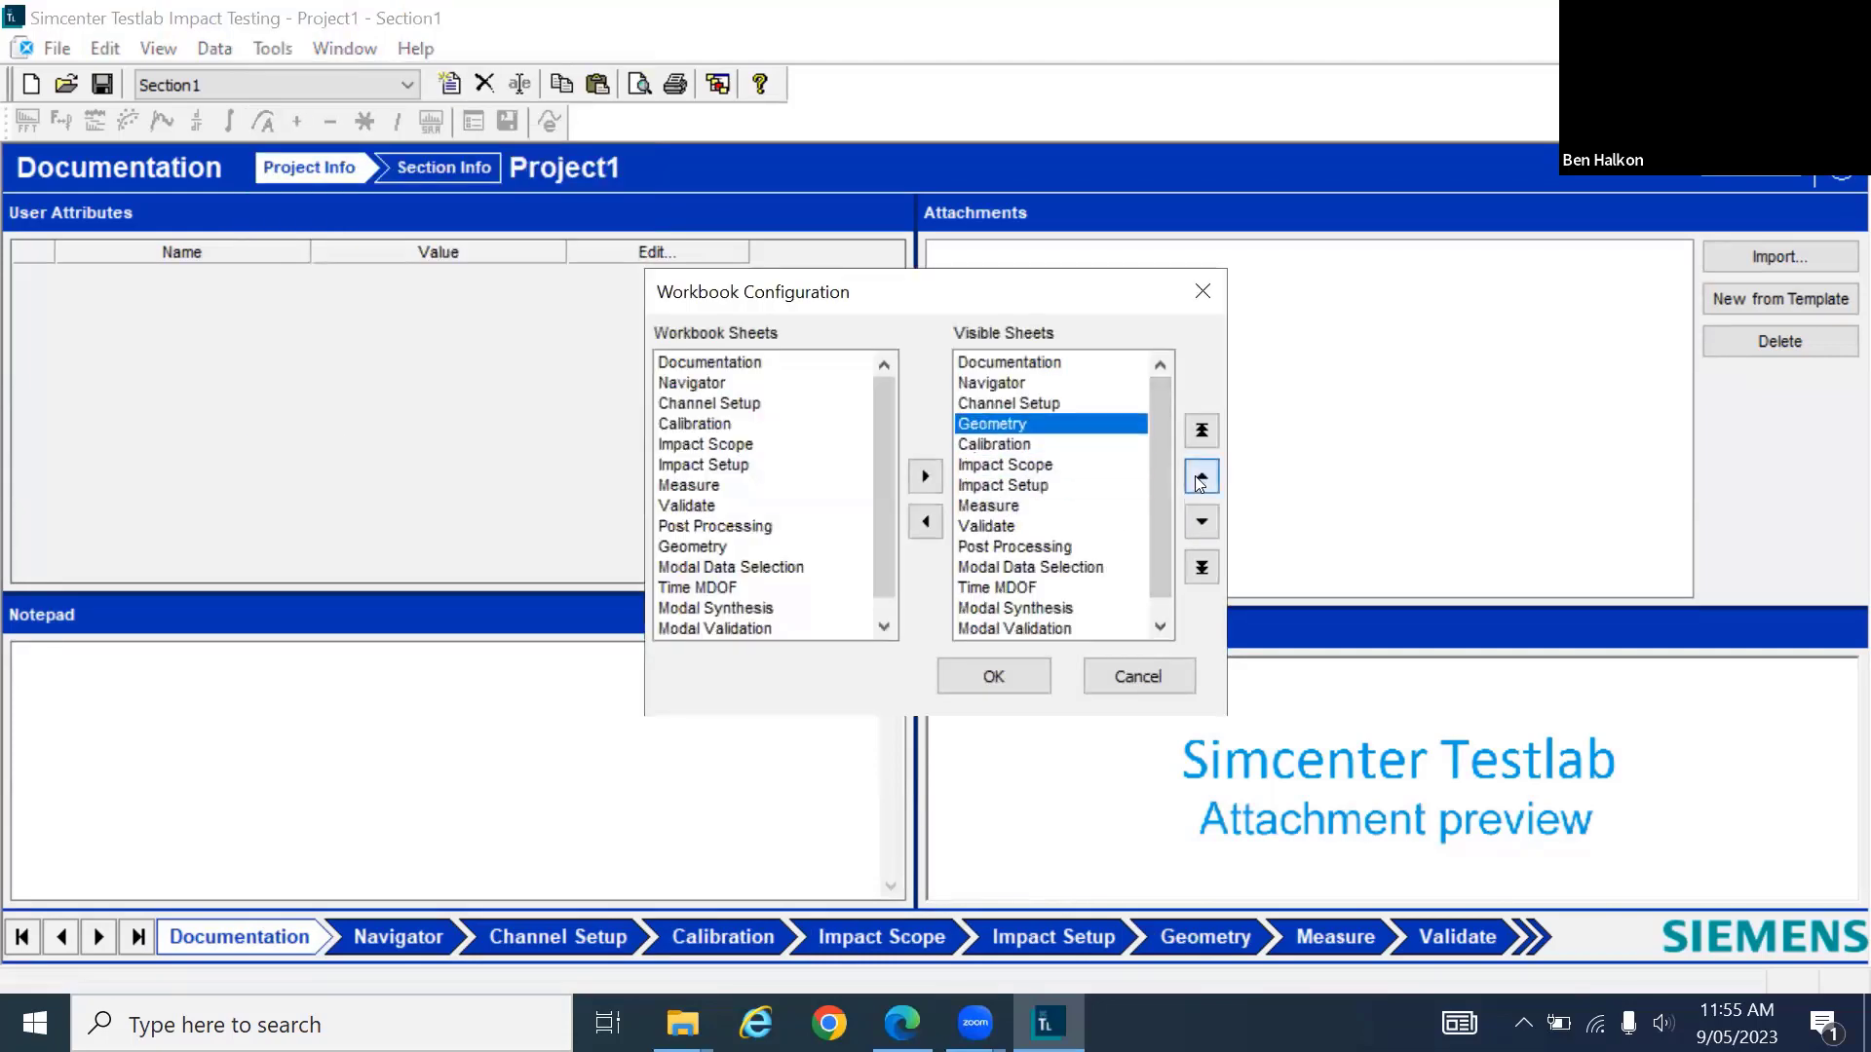
click(1200, 478)
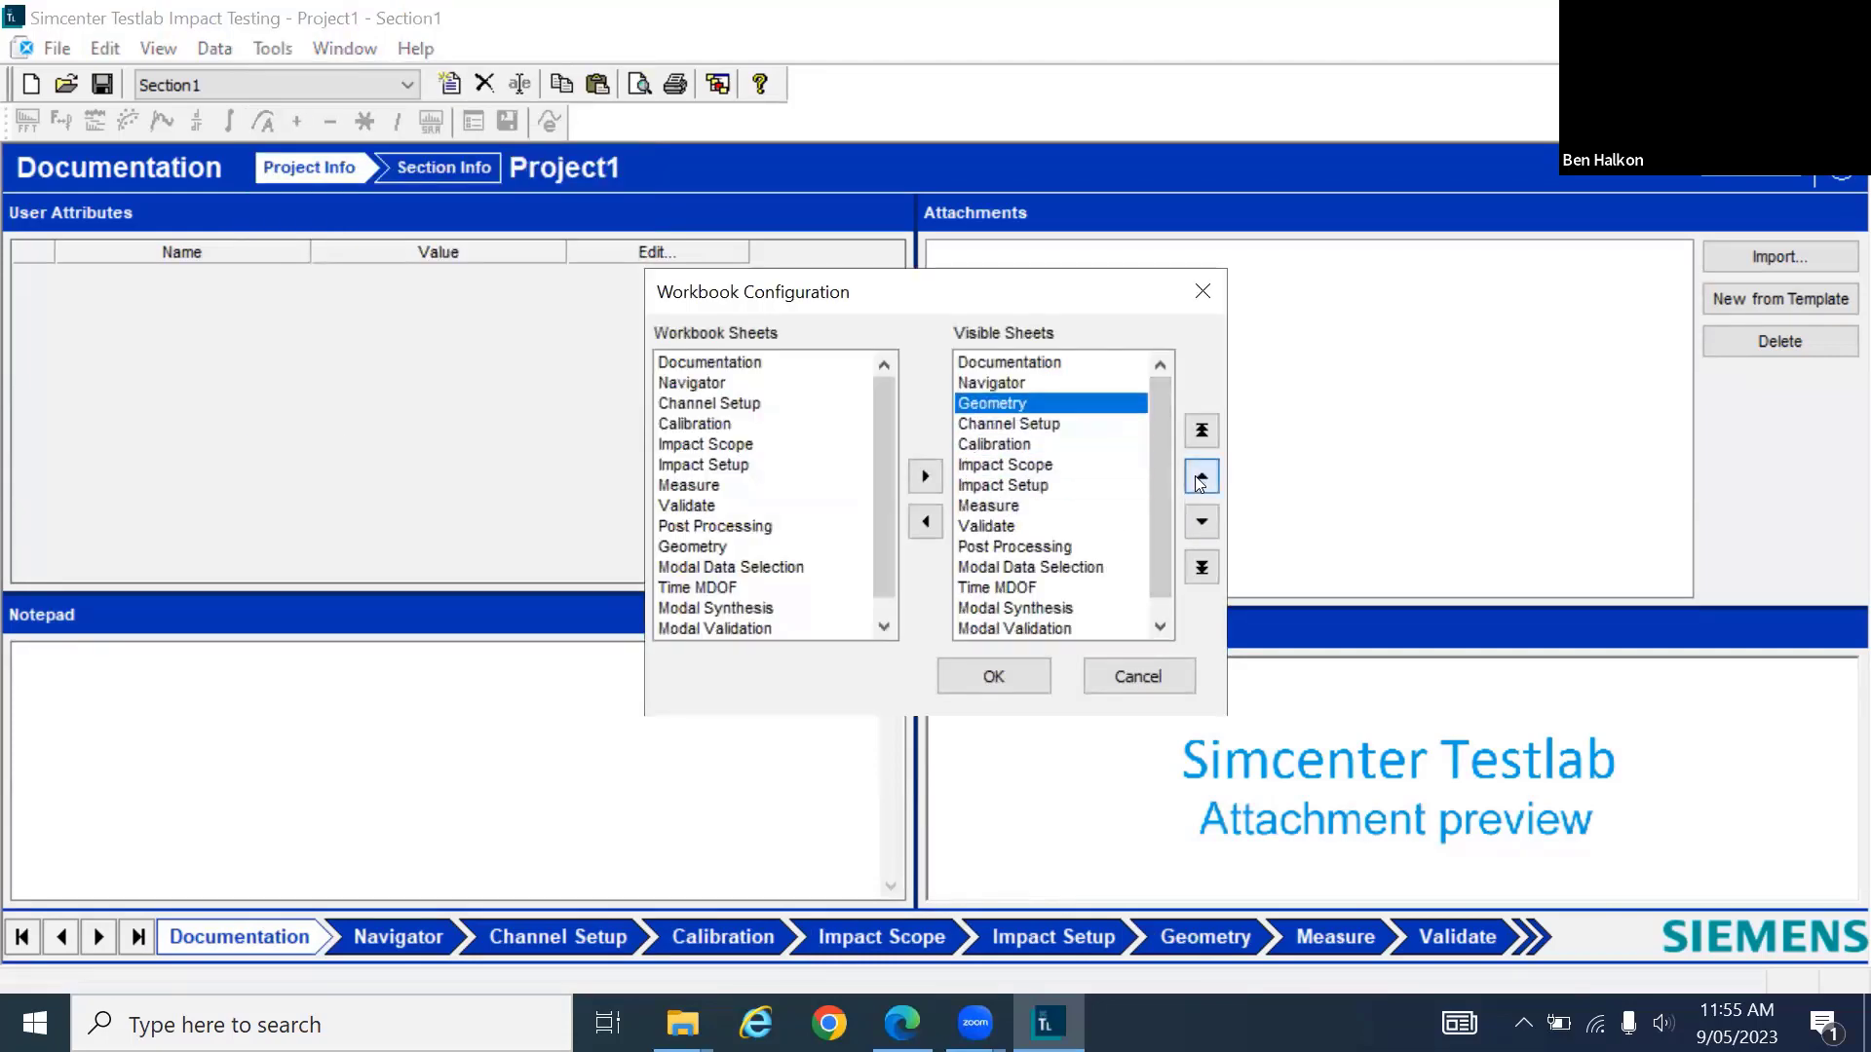
click(1007, 670)
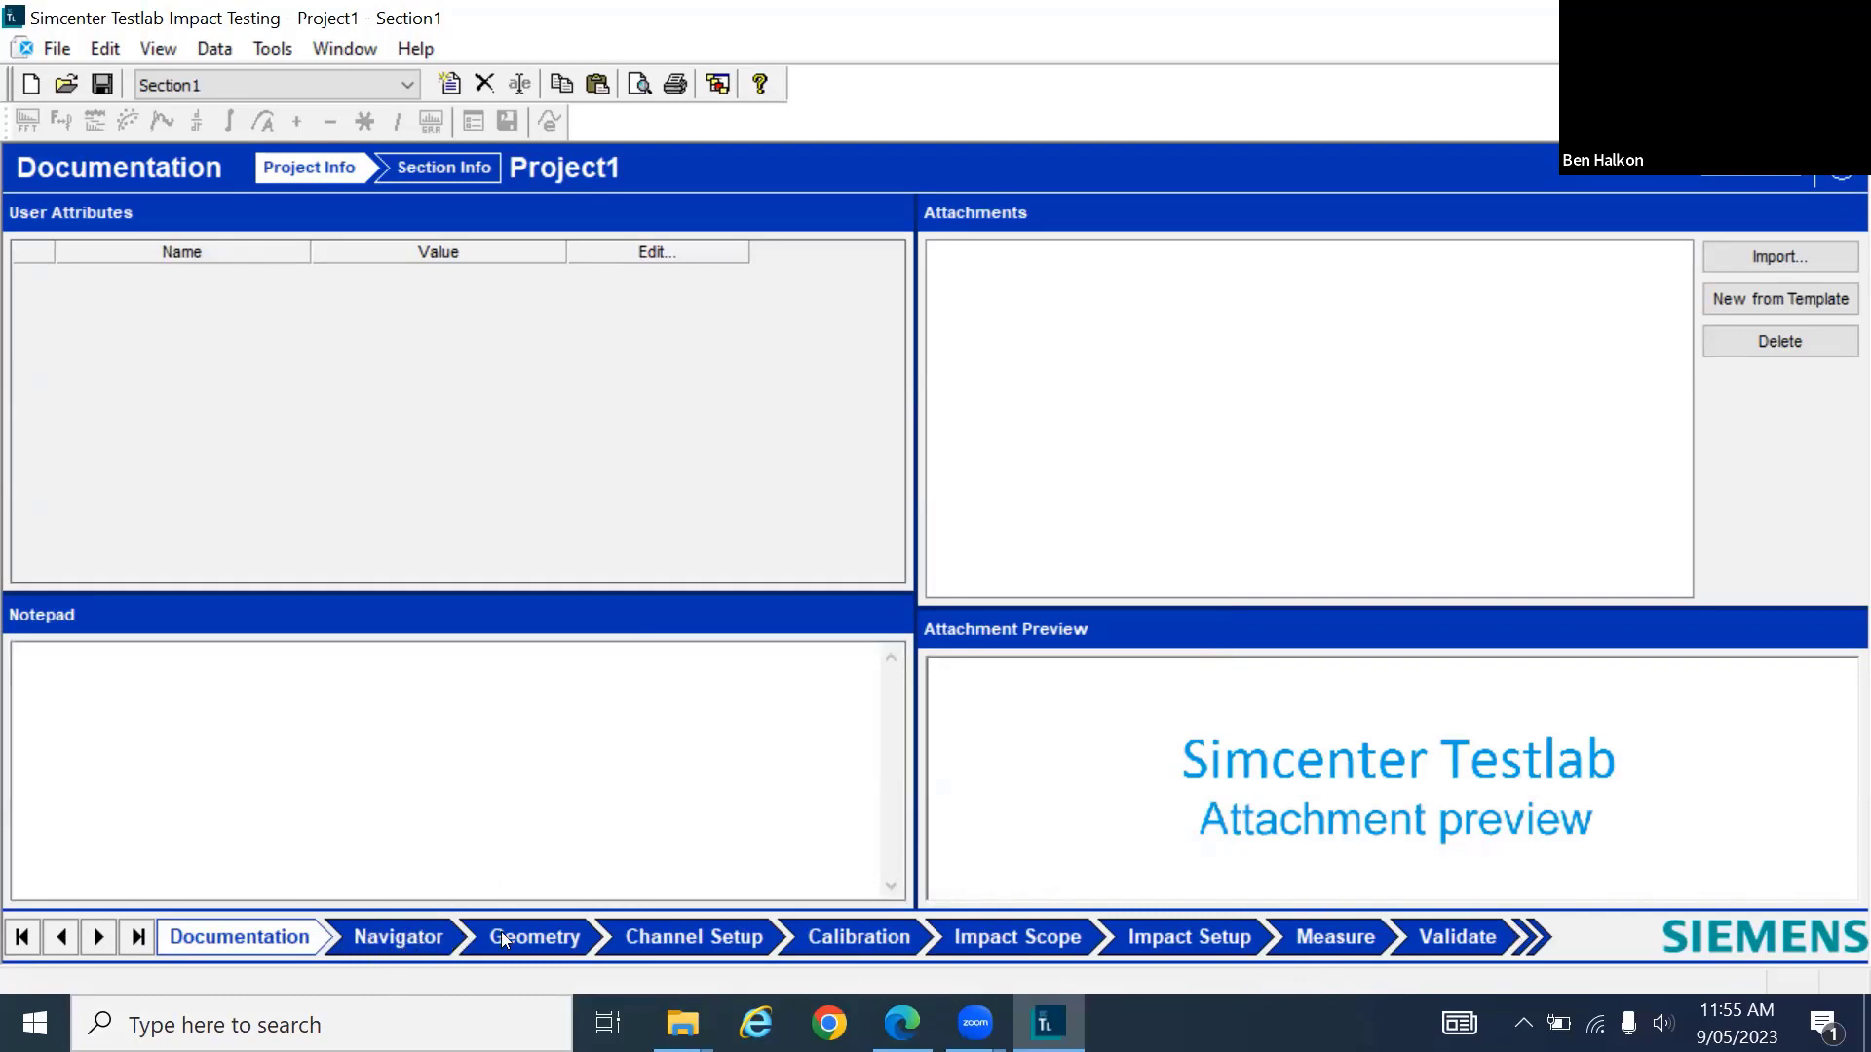
Review the section and project documentation pages, and inspect the contents of Project1 and Section1 in the Navigator
click(443, 171)
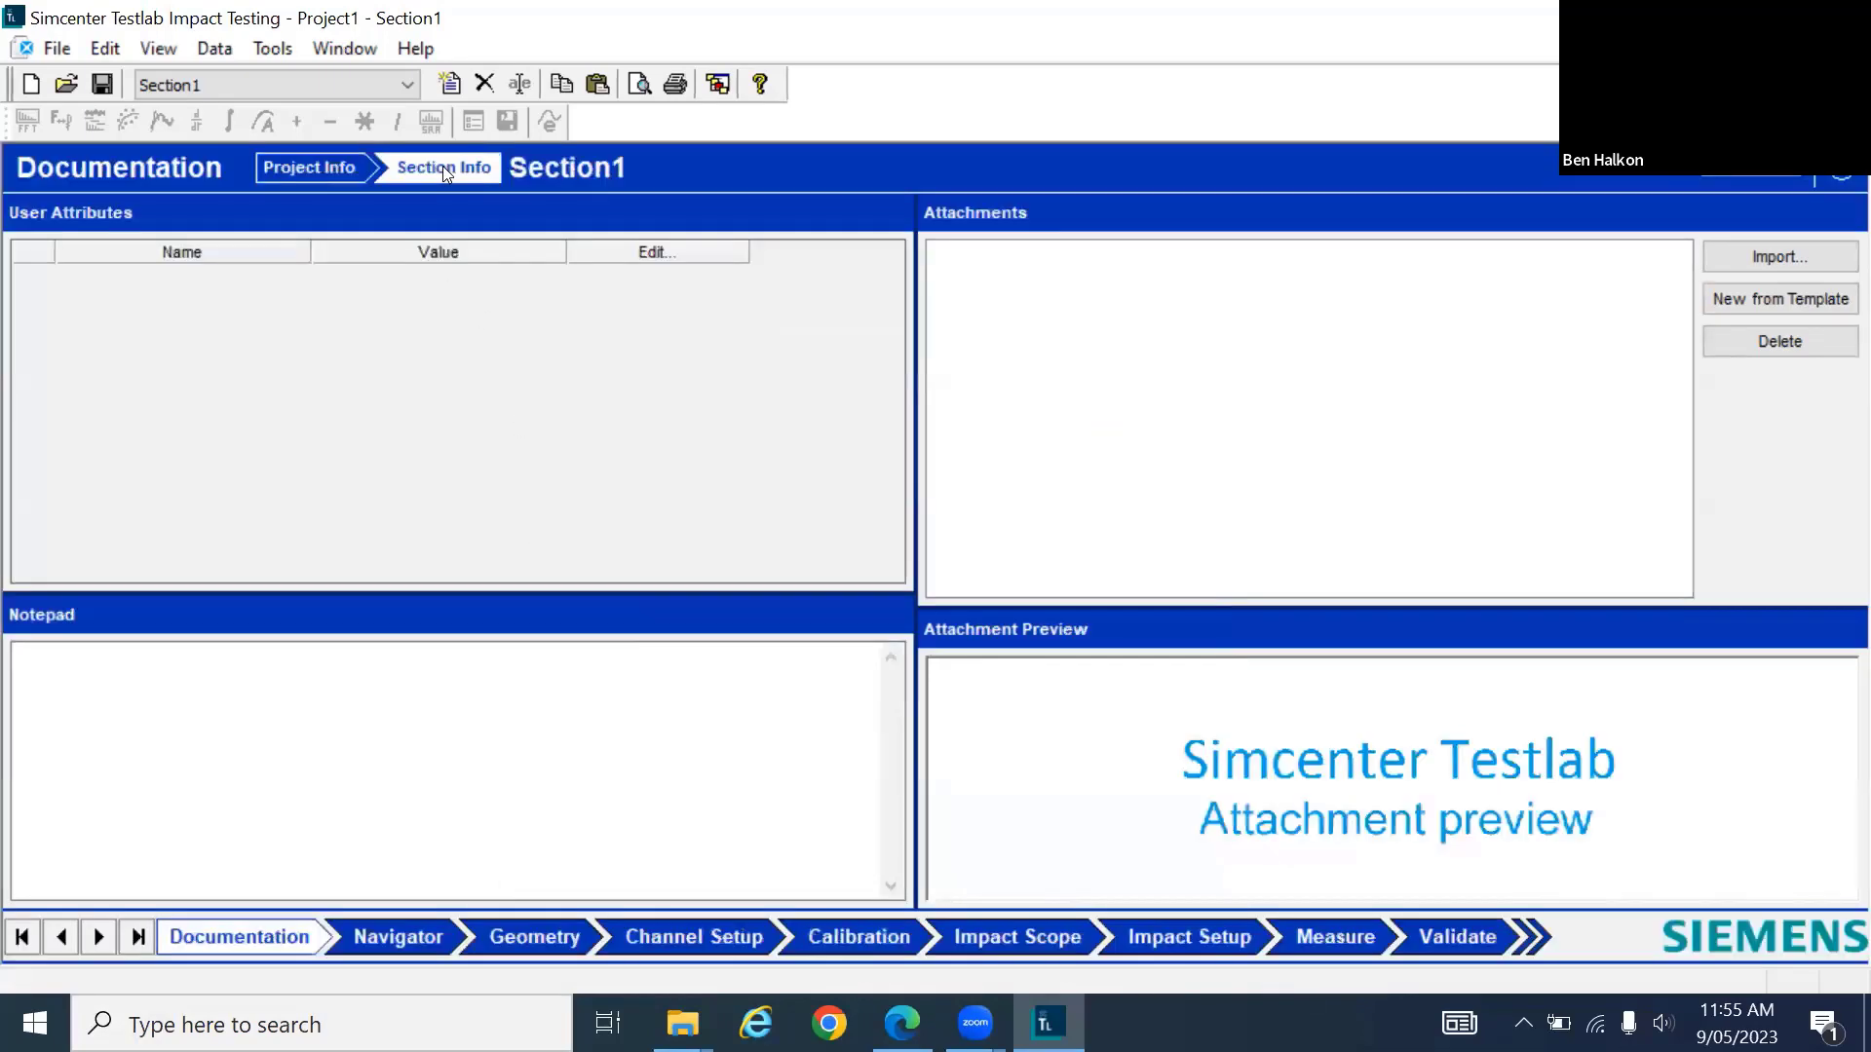
click(314, 168)
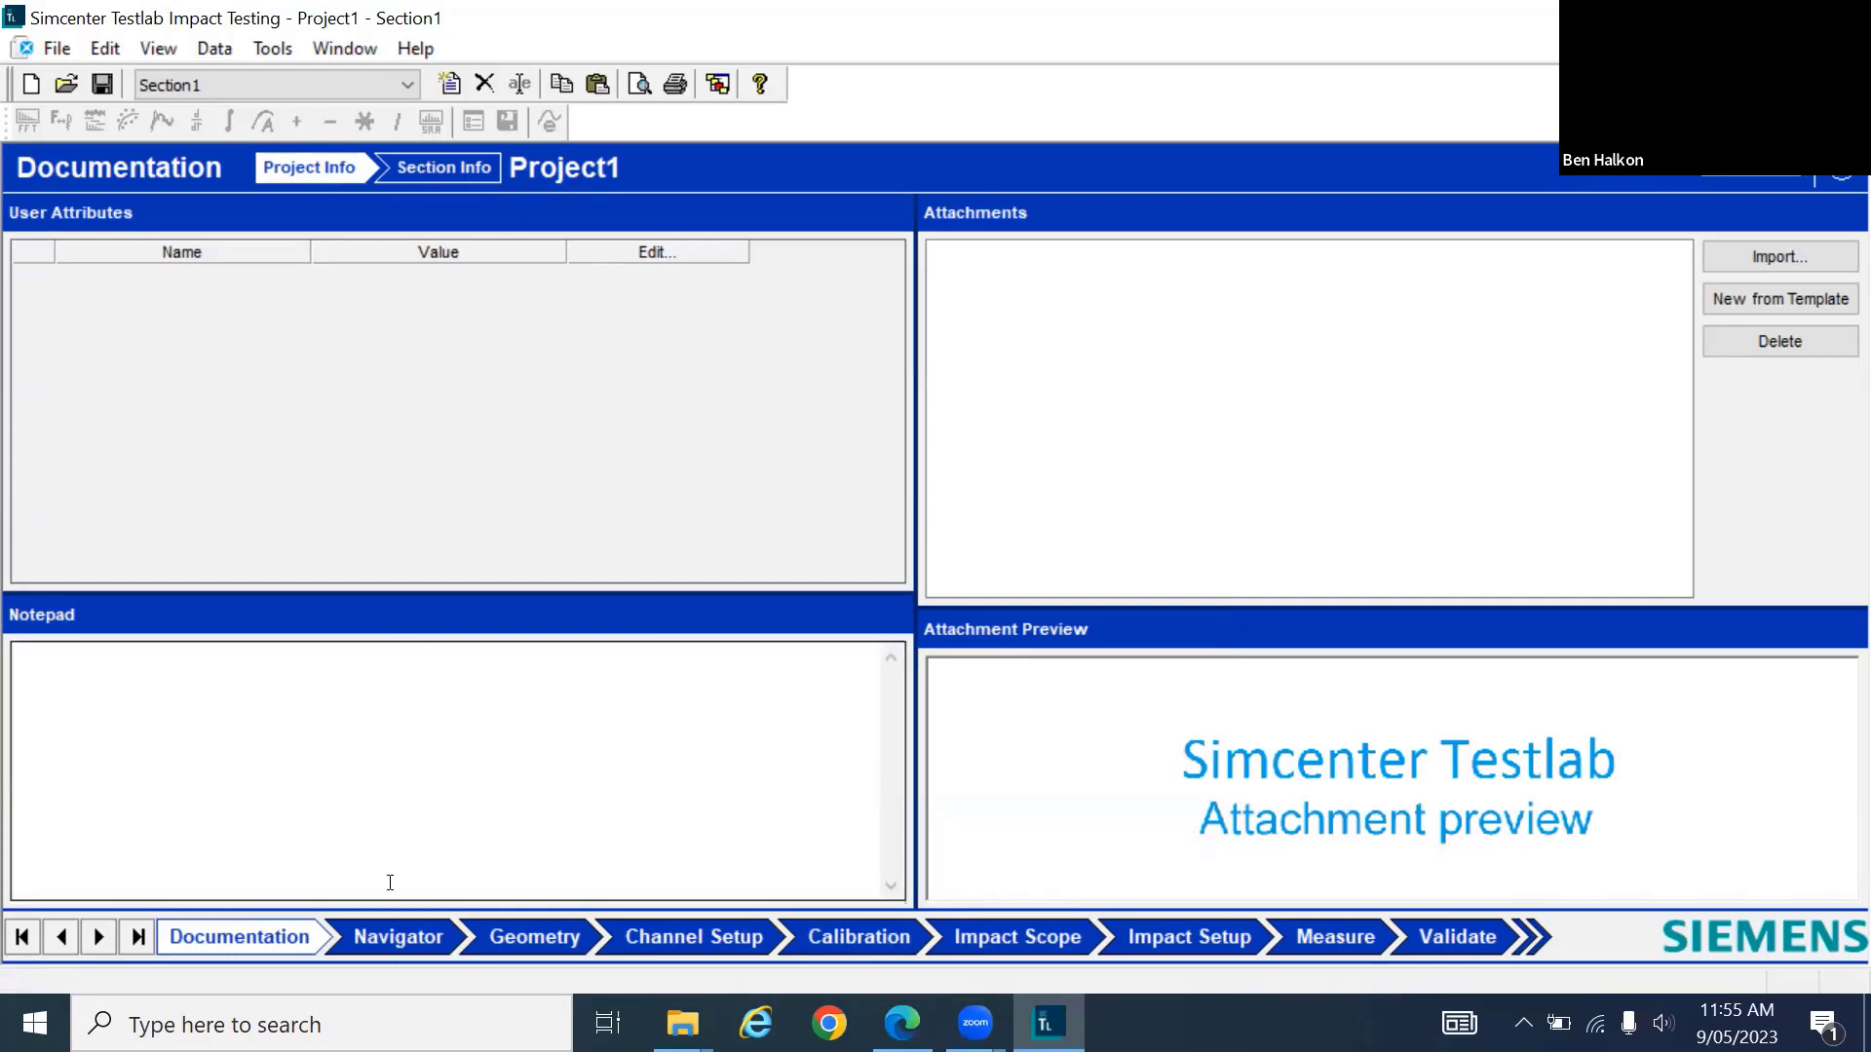
click(397, 933)
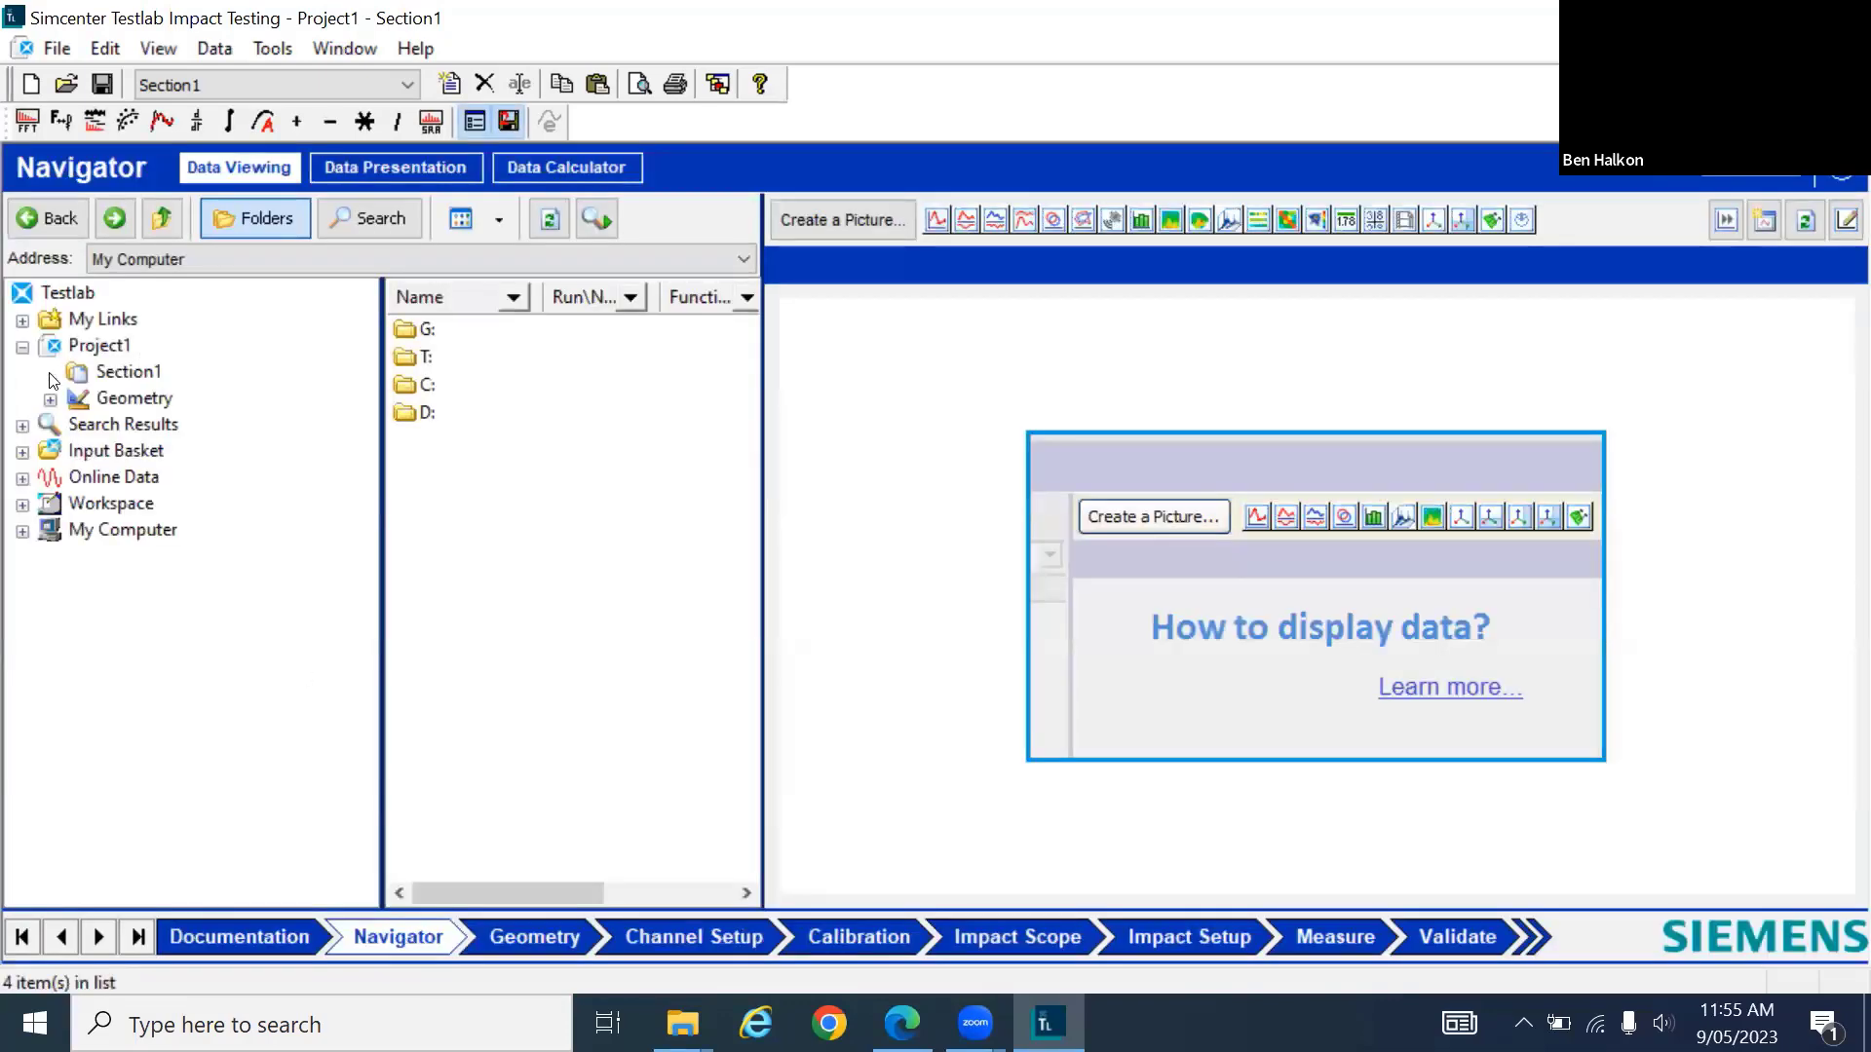
click(101, 349)
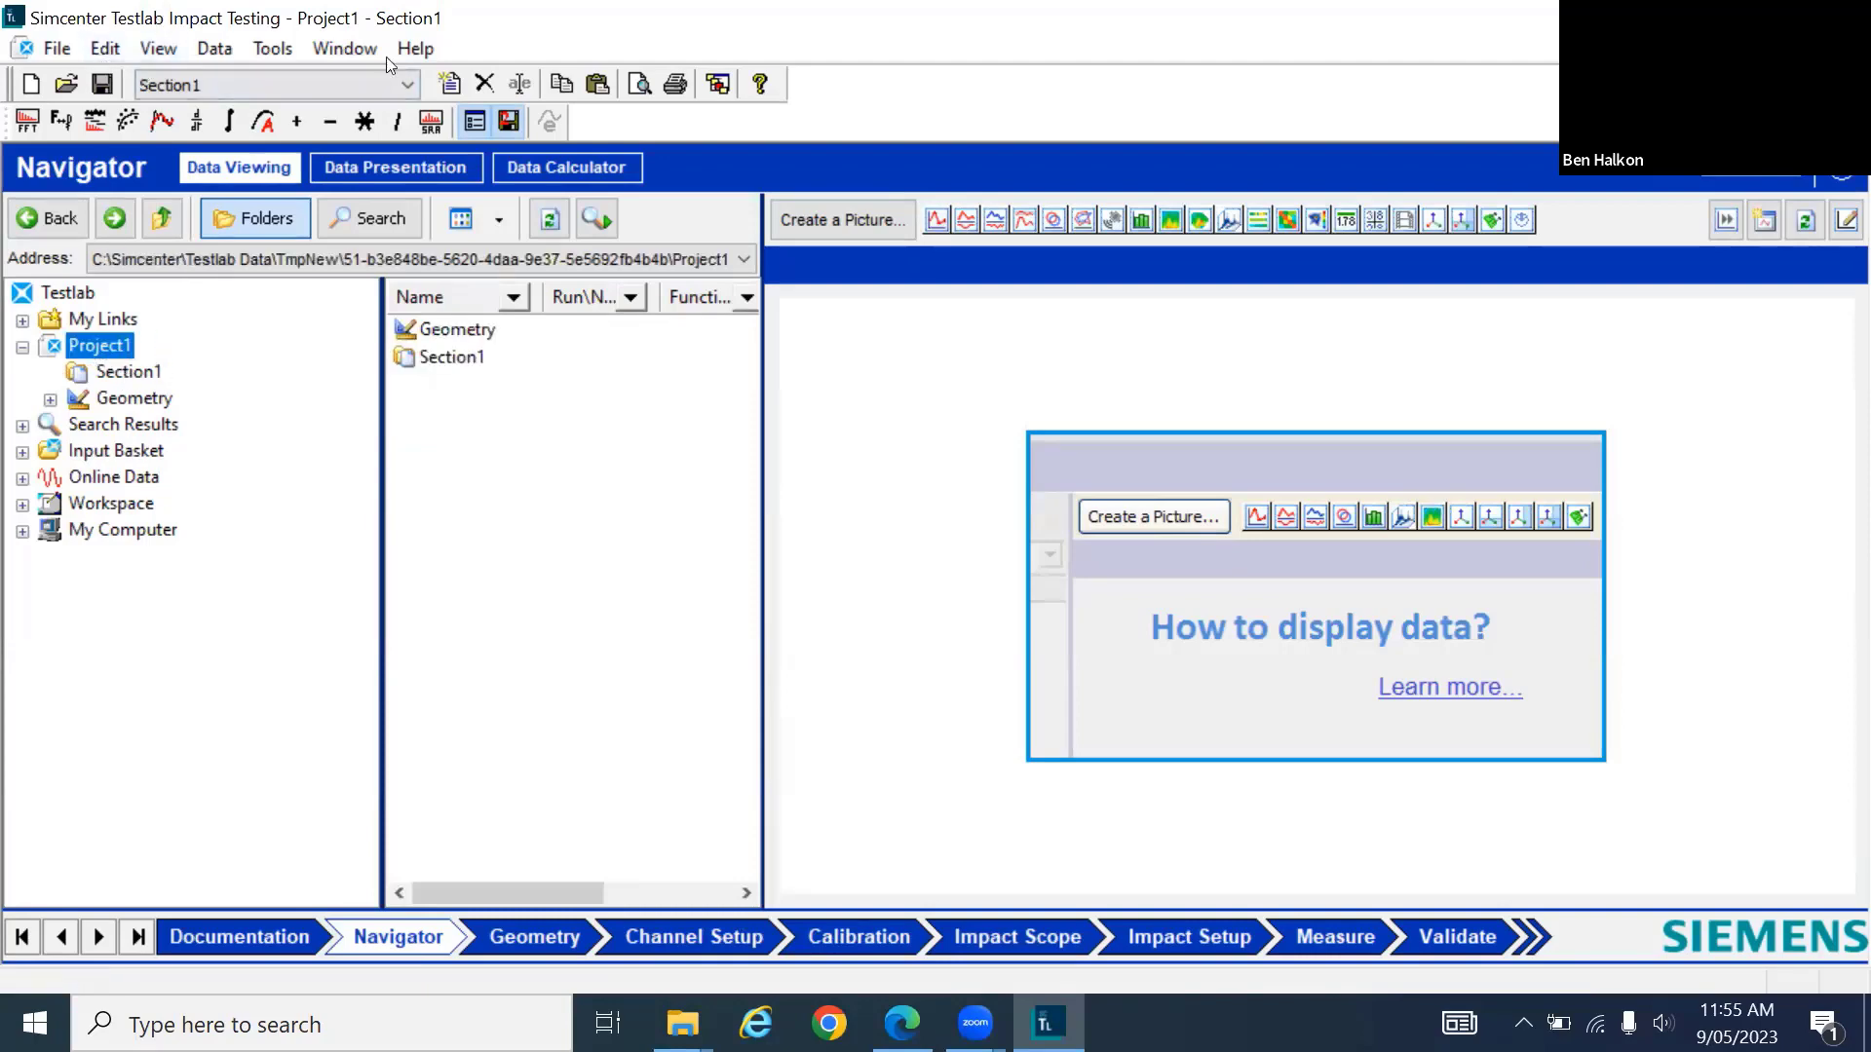
click(118, 376)
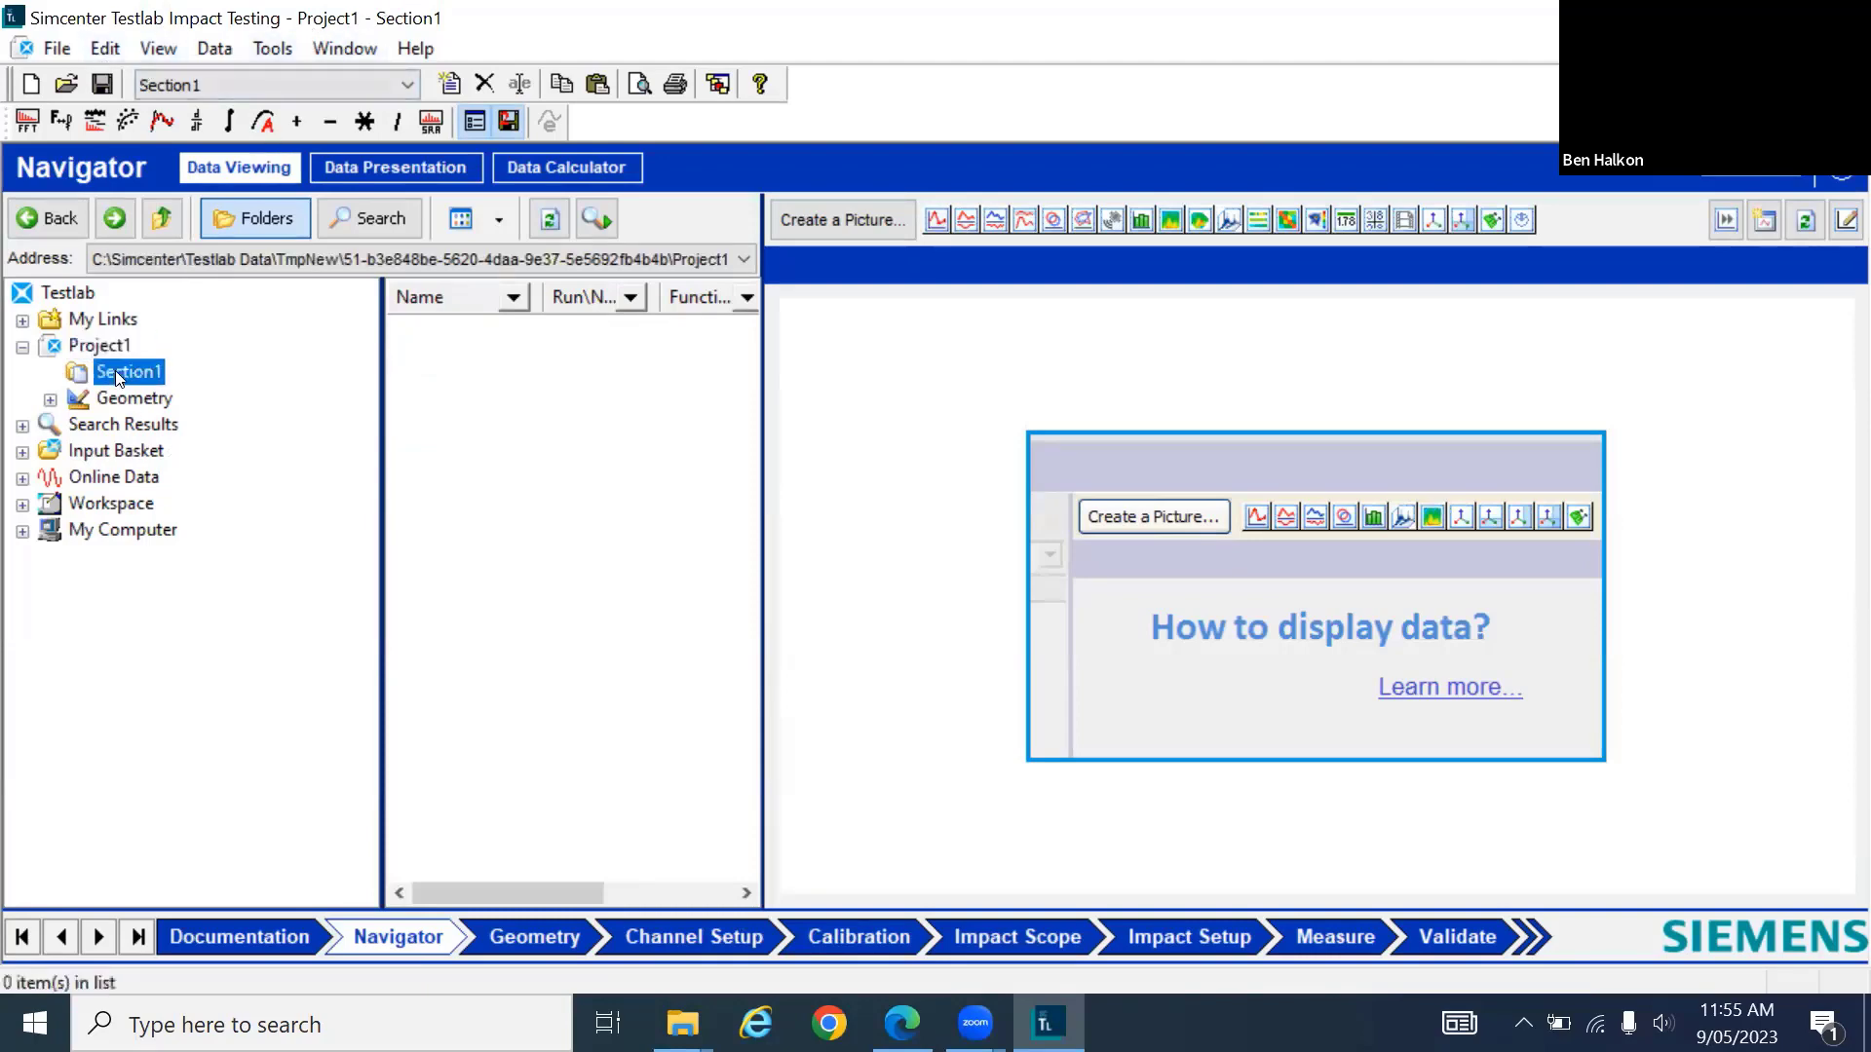
Save the project in the Testlab Data folder as 8-Storey_Tower_Impact_9-5-23
click(56, 47)
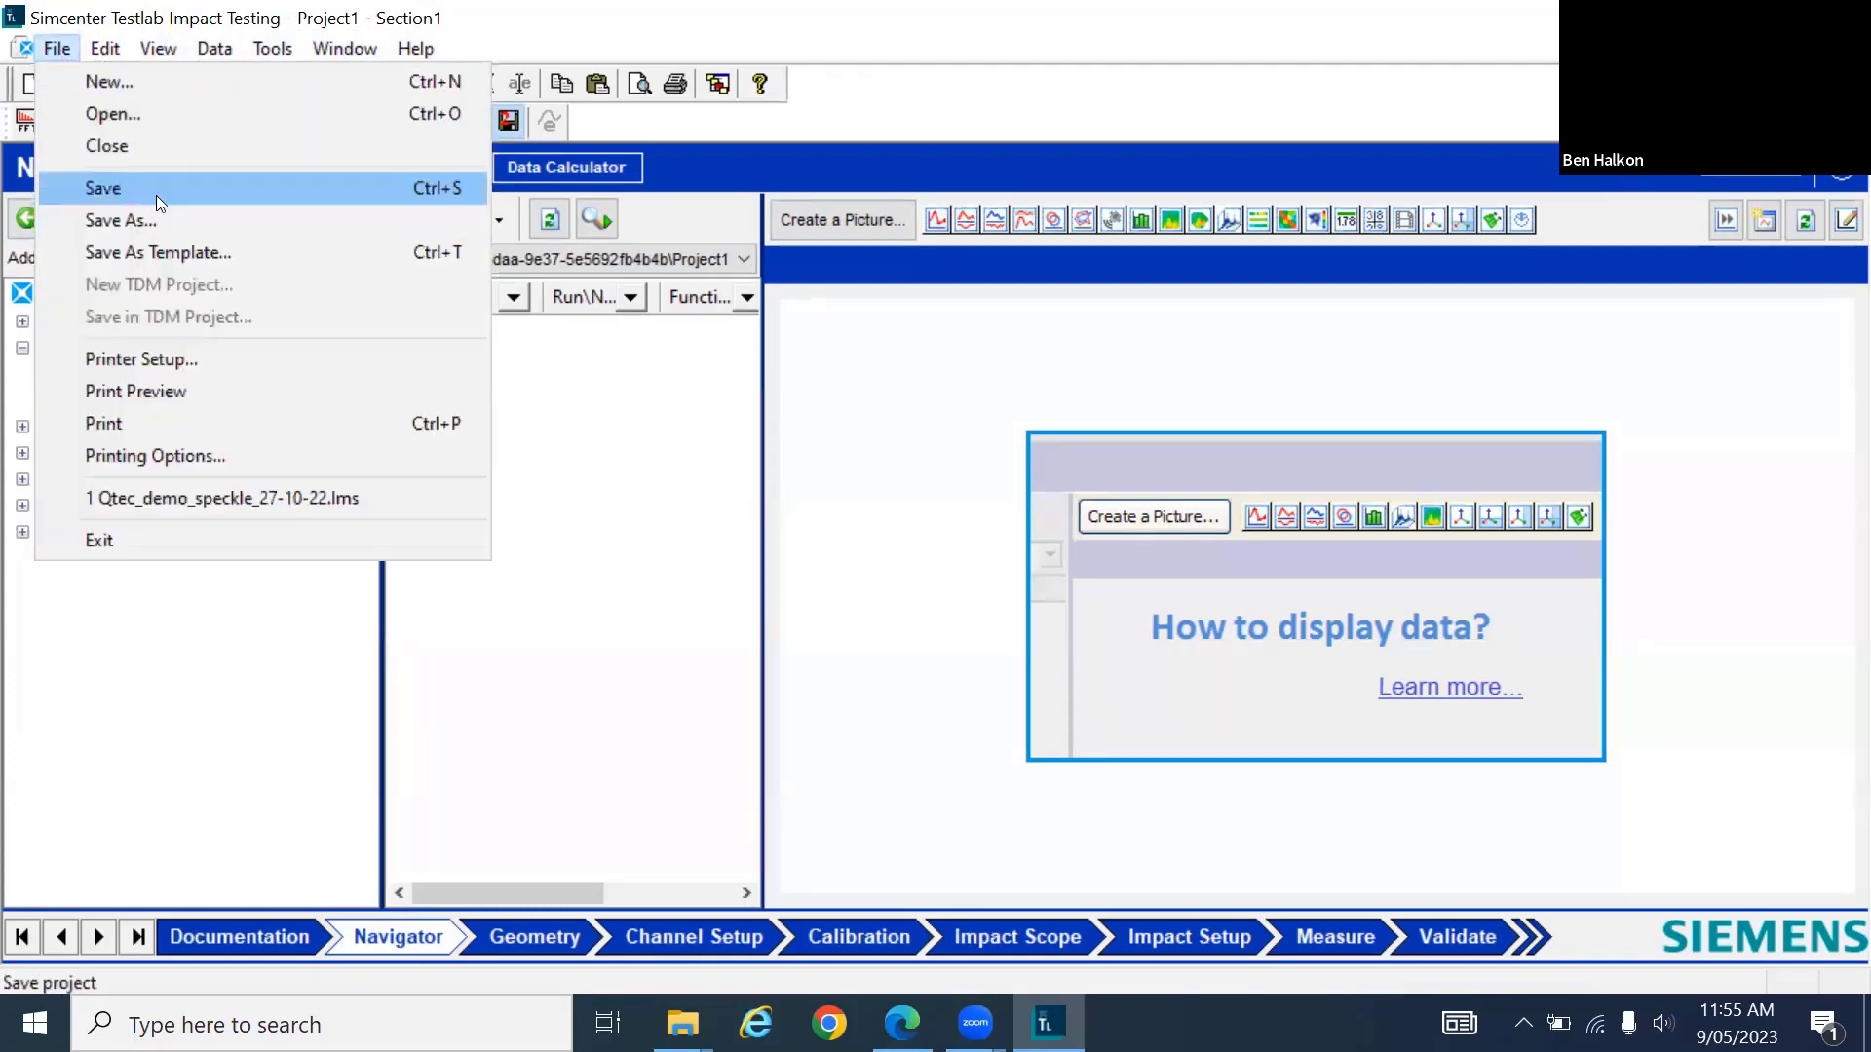
click(156, 191)
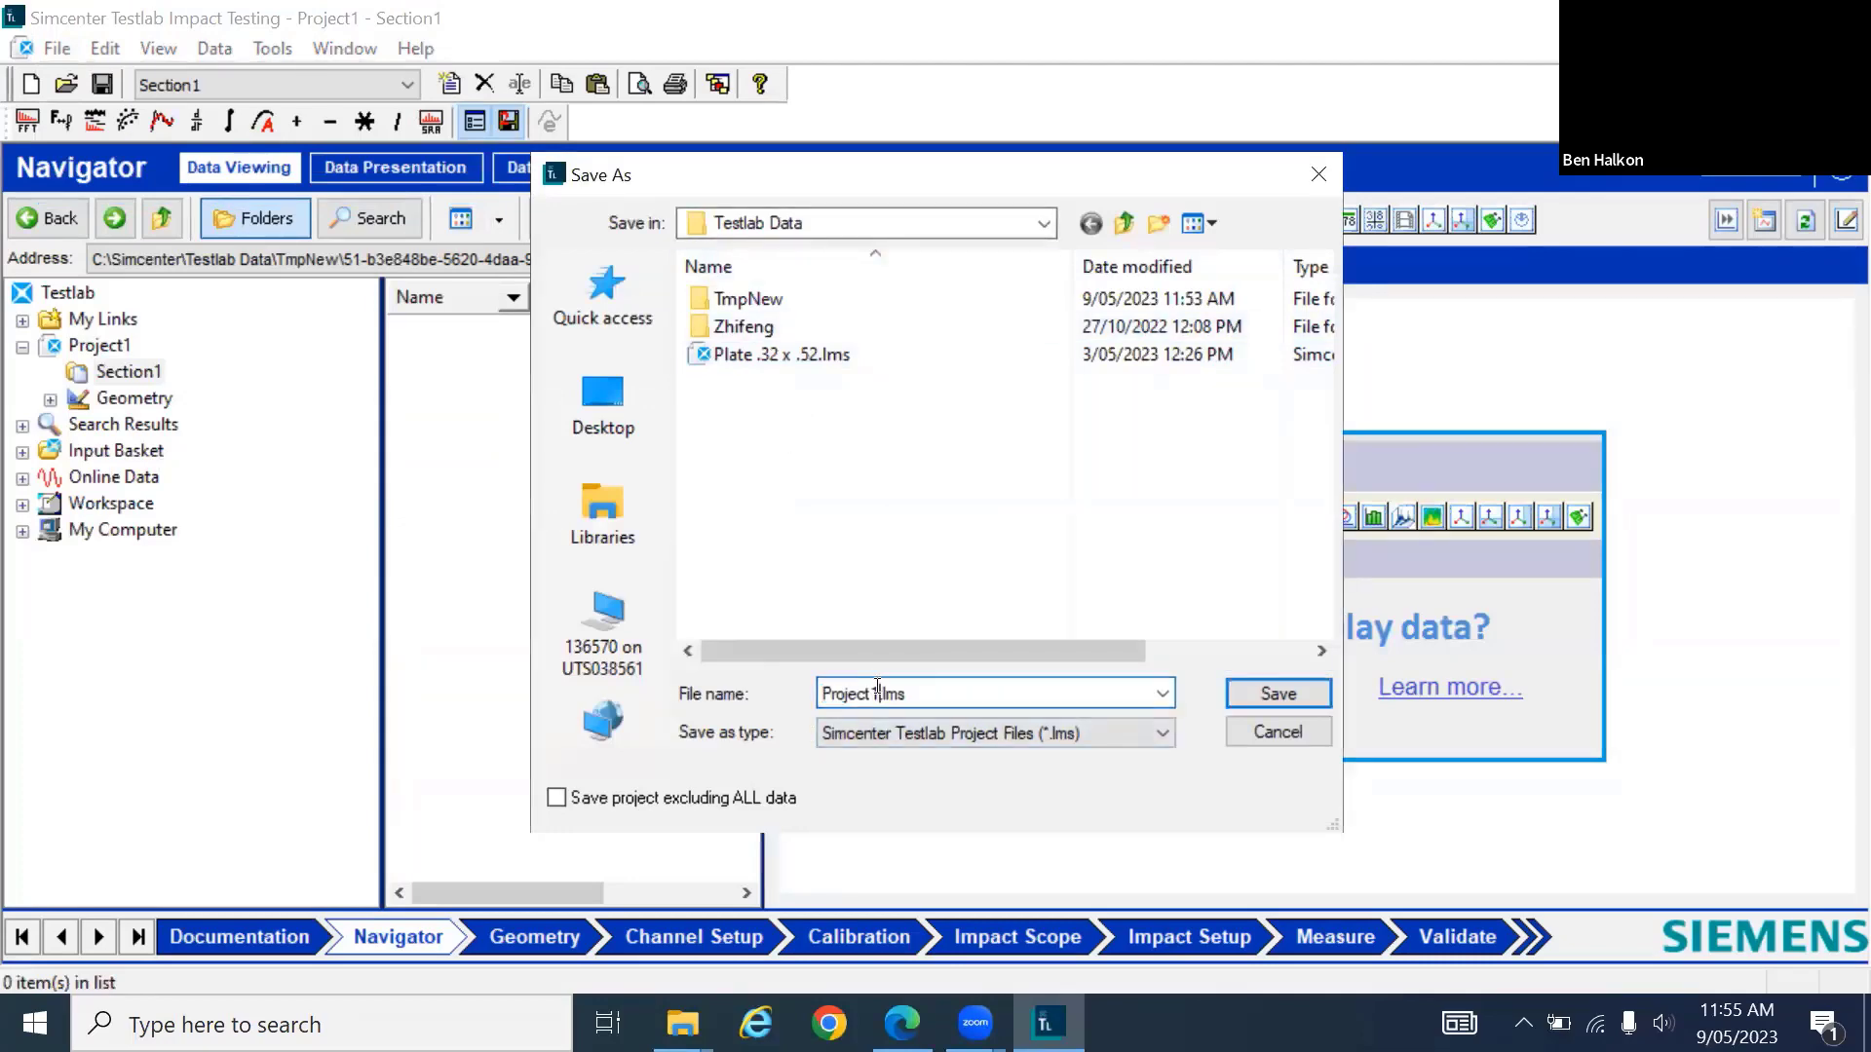
text(8-Sto)
text(ery_)
key(BackSpace)
key(BackSpace)
key(BackSpace)
key(BackSpace)
text(rey_)
text(Tower_lo)
key(BackSpace)
key(BackSpace)
text(Impact_9-5-23)
click(1256, 695)
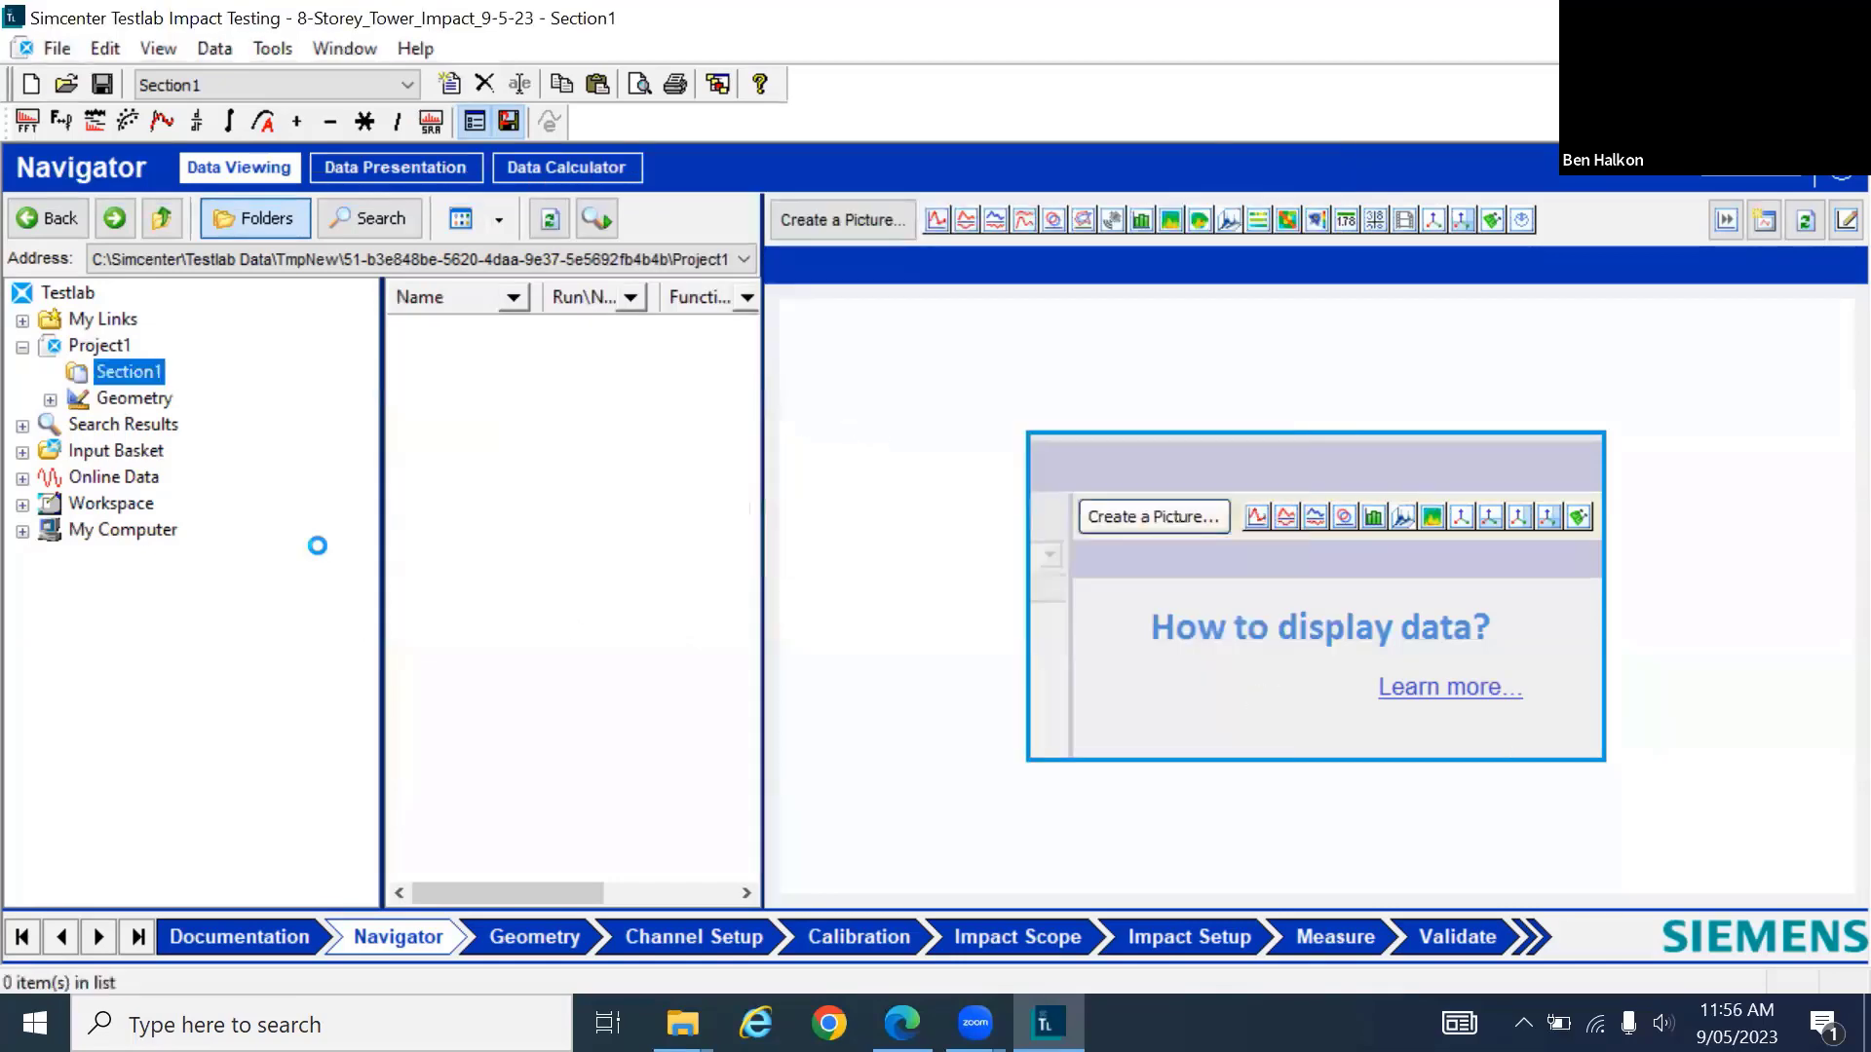
Rename the project's Section1 as "aetup"
click(523, 85)
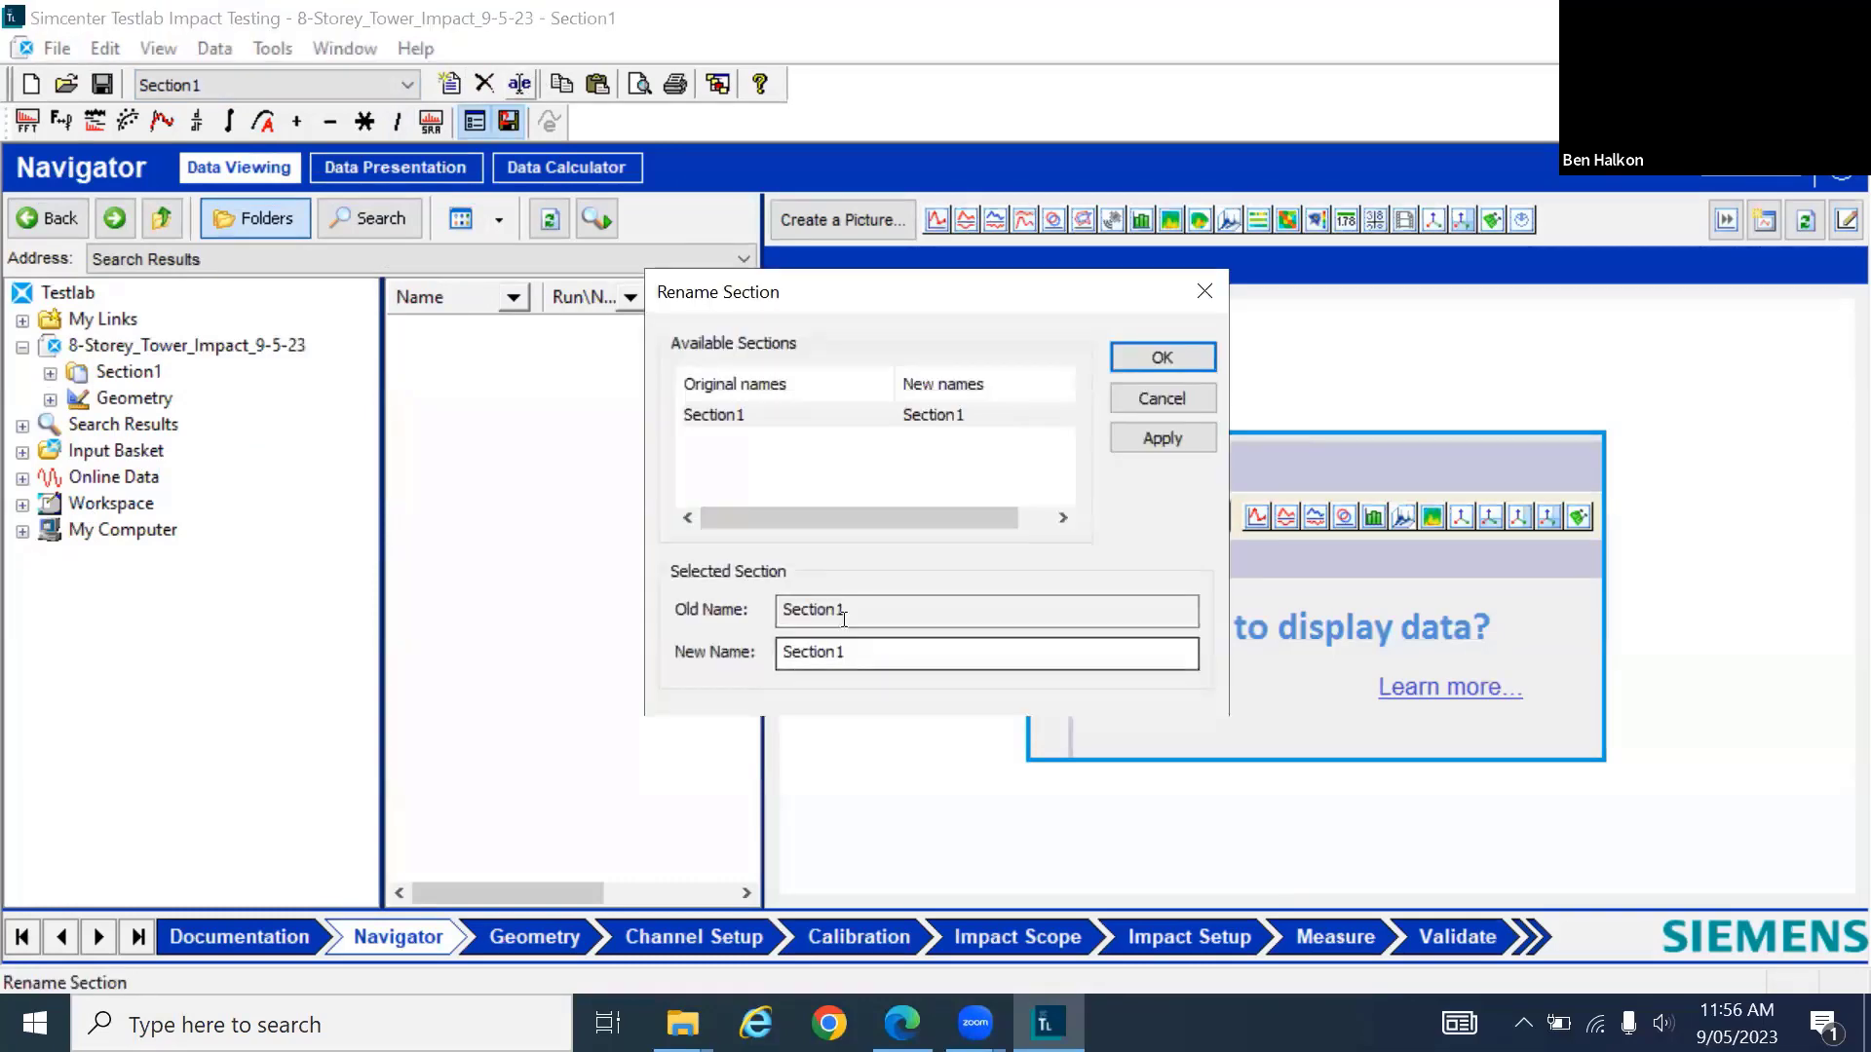
double_click(824, 652)
text(aet)
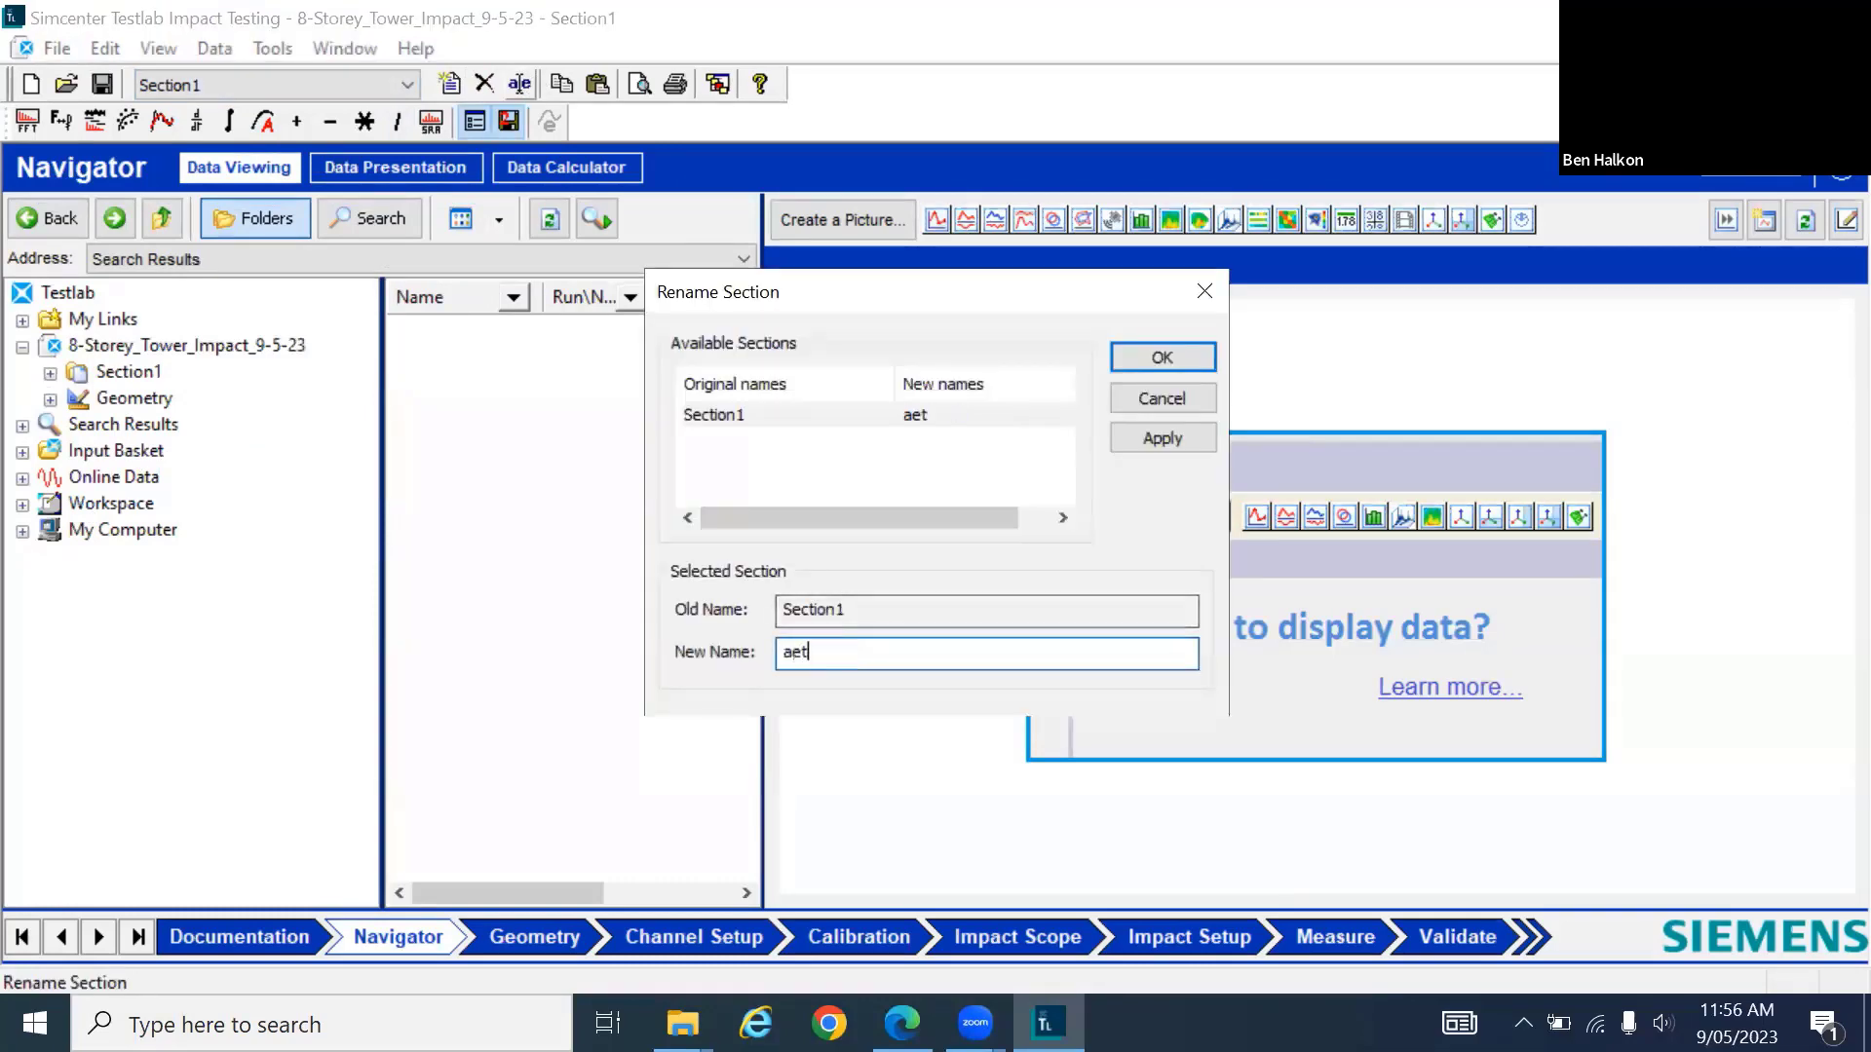
text(up)
key(Return)
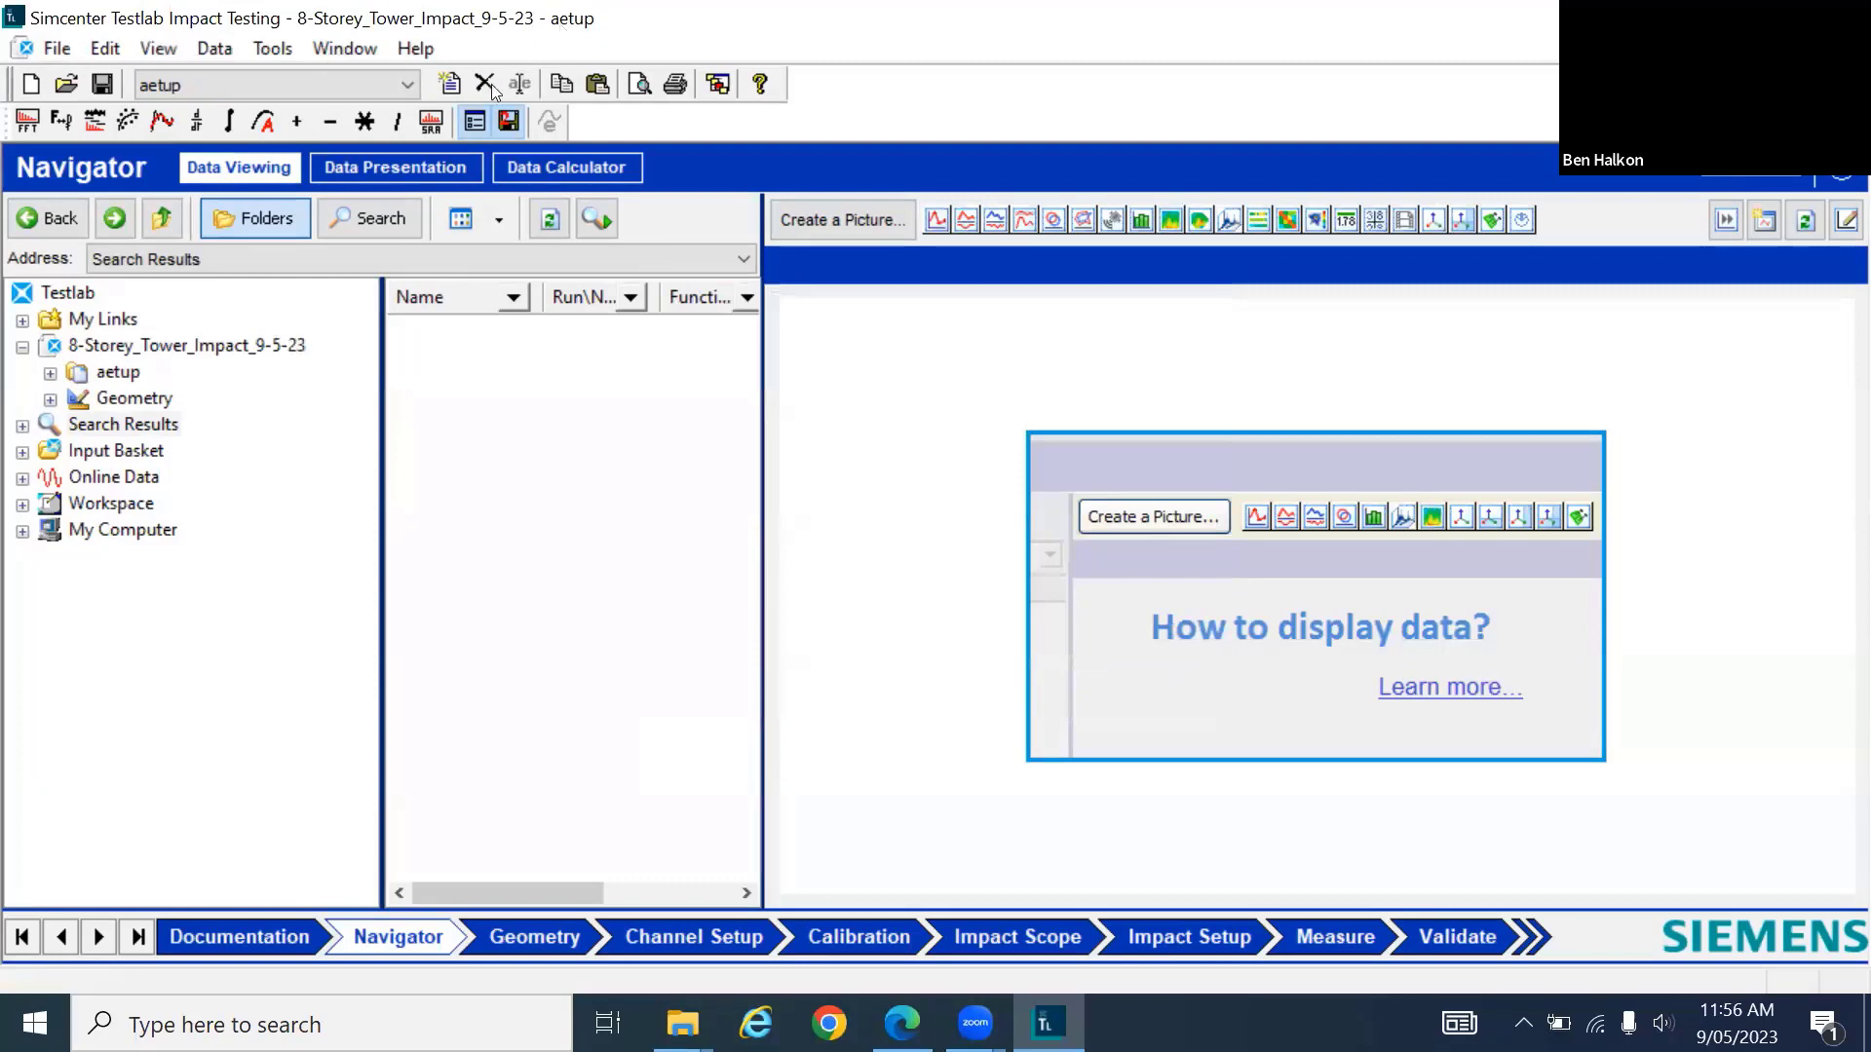
Correct the section name from aetup to setup
click(449, 84)
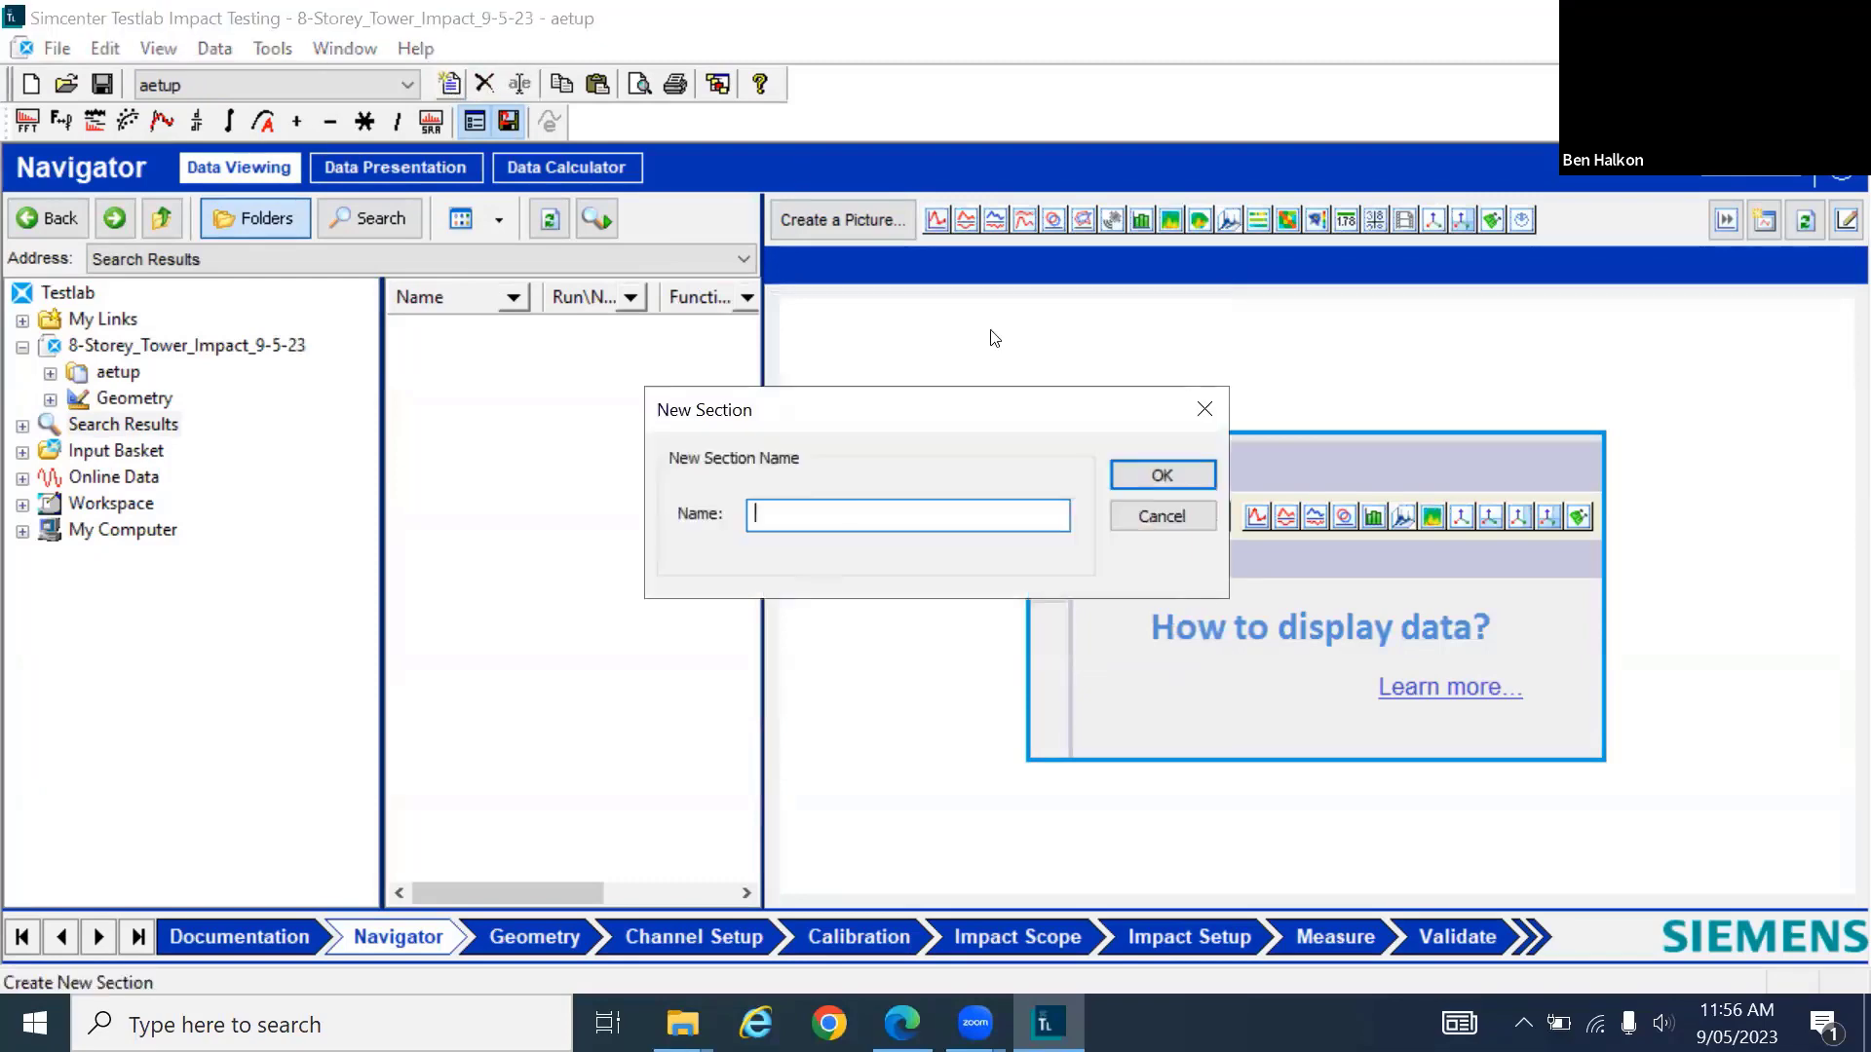
click(1136, 503)
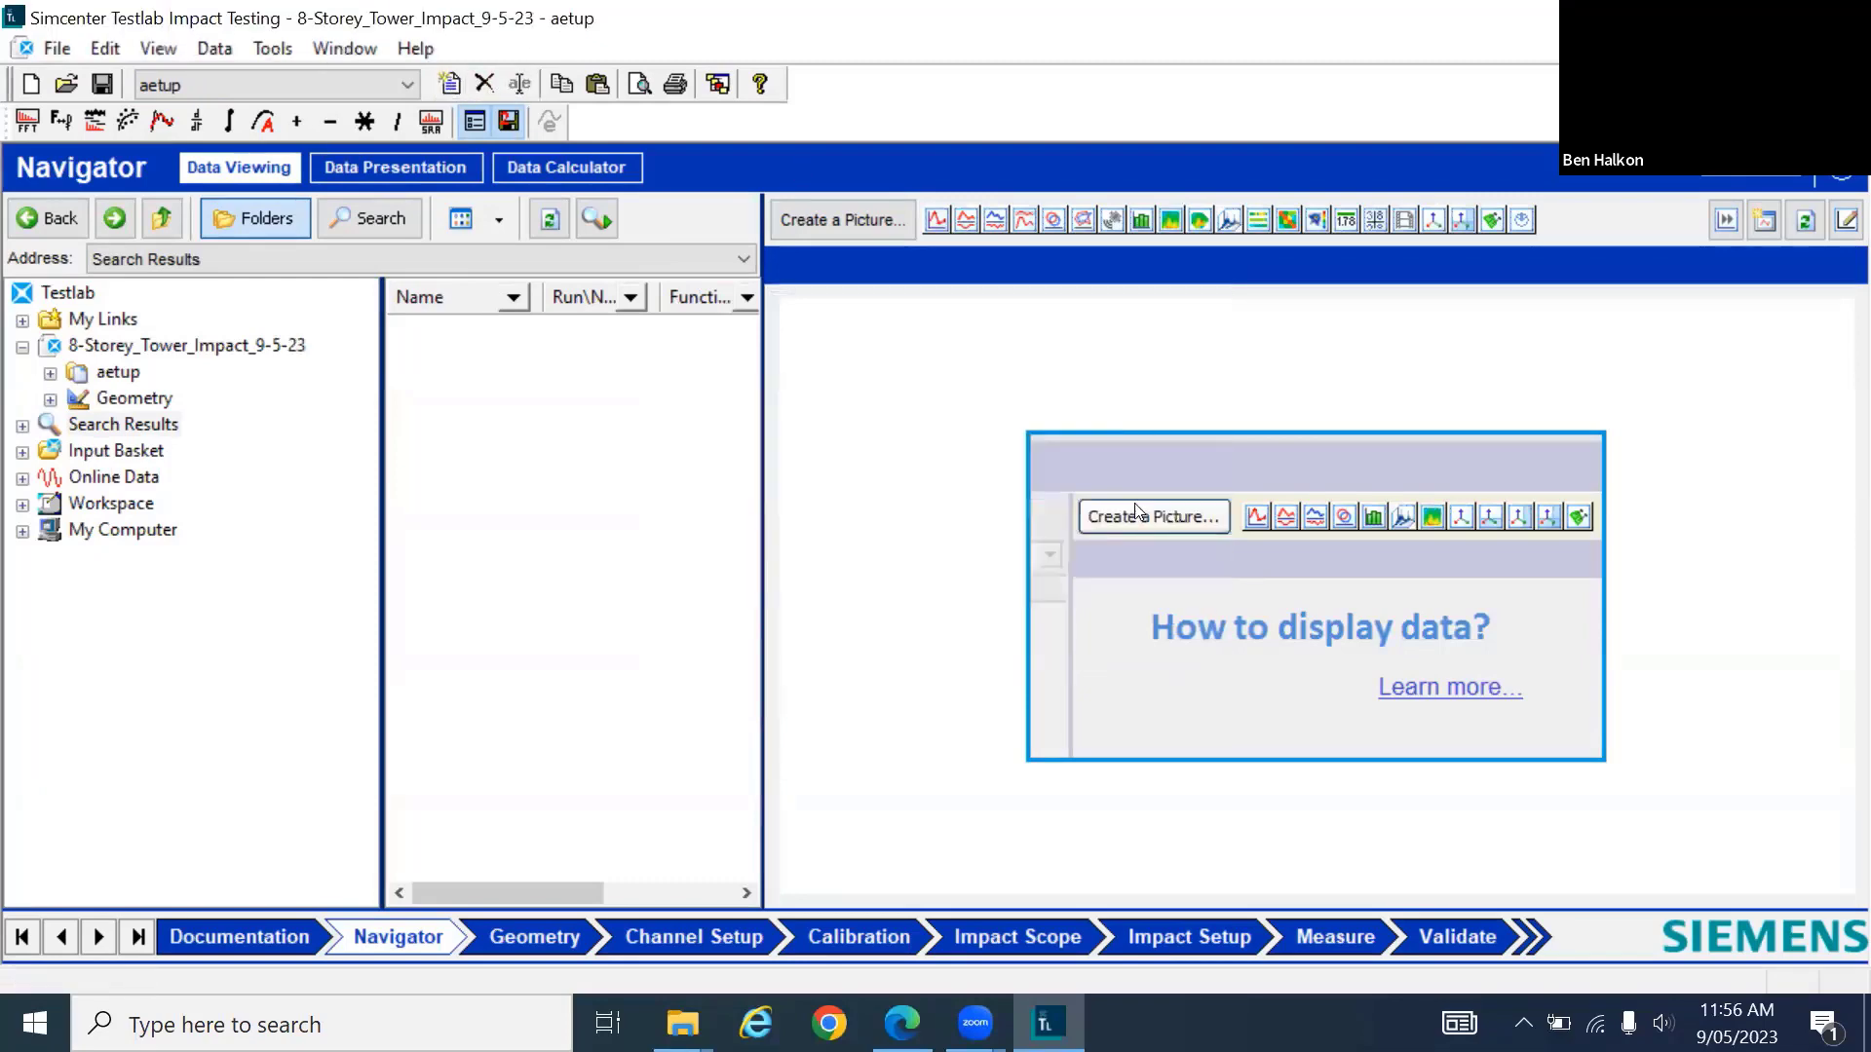
click(520, 83)
click(791, 651)
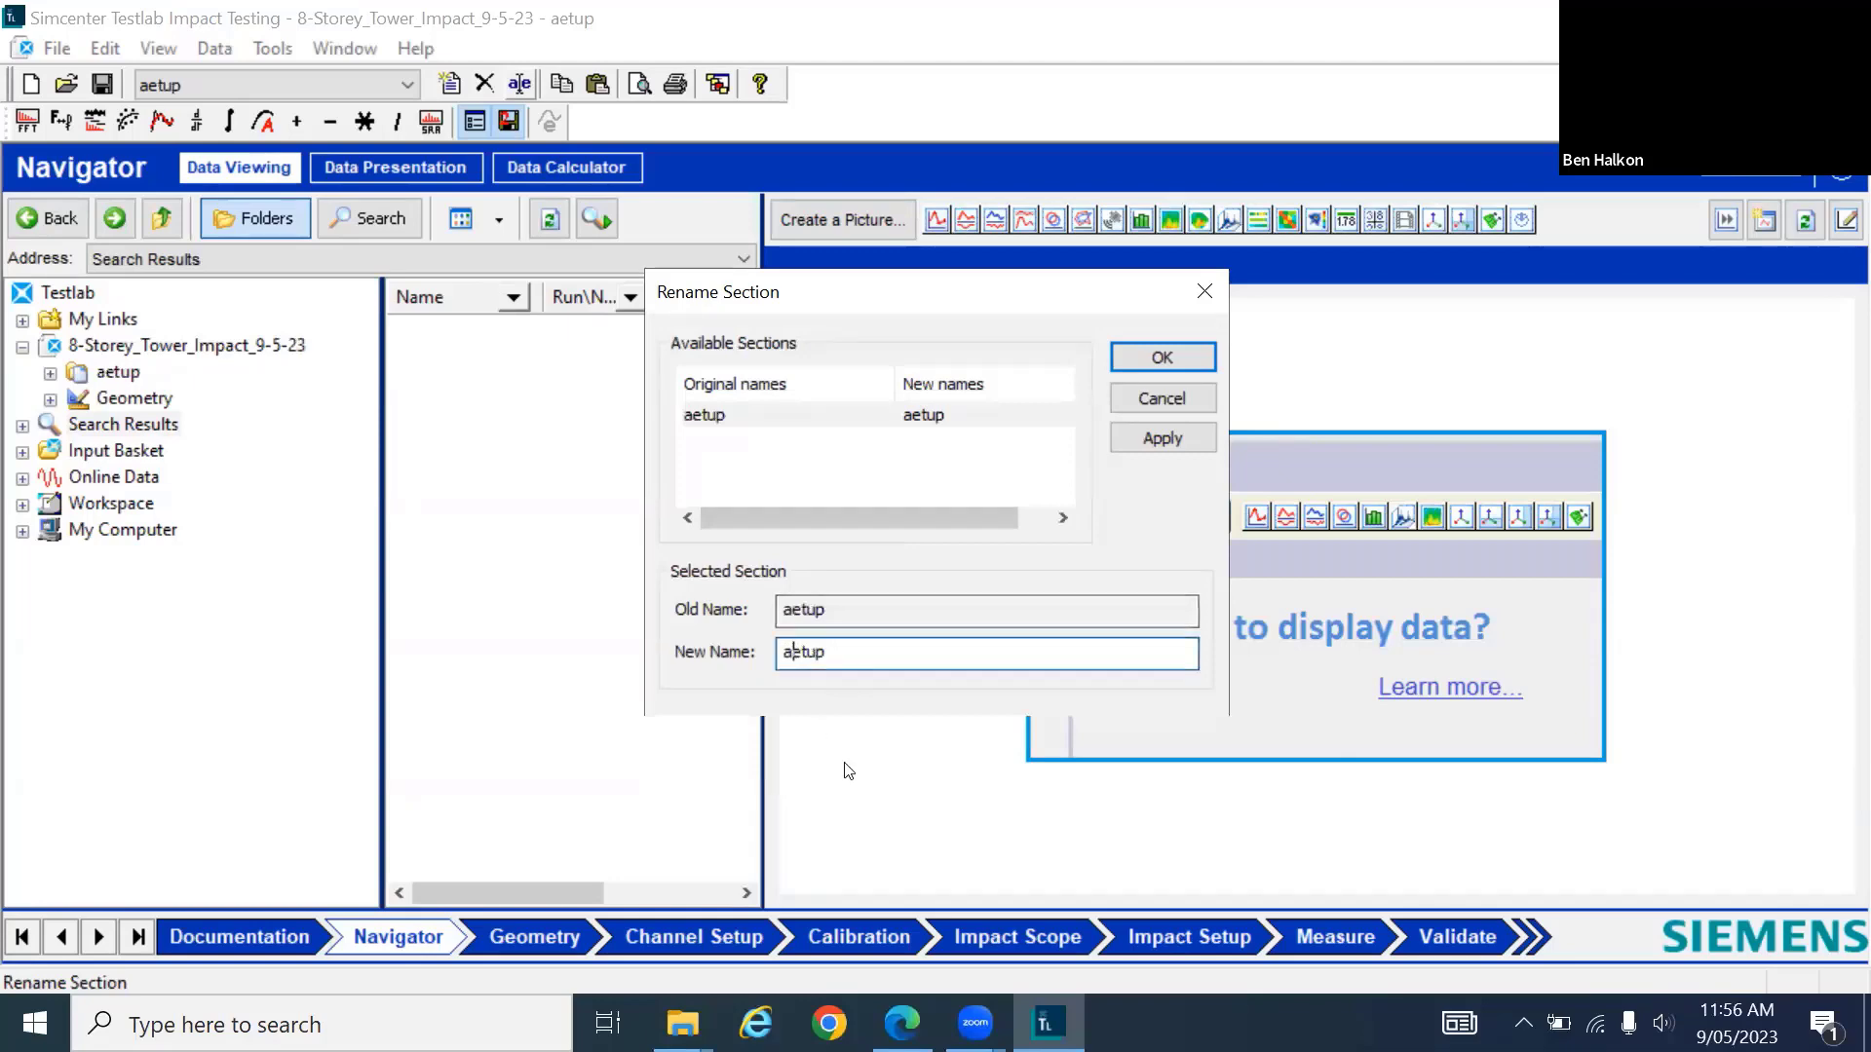
key(BackSpace)
text(s)
click(1165, 358)
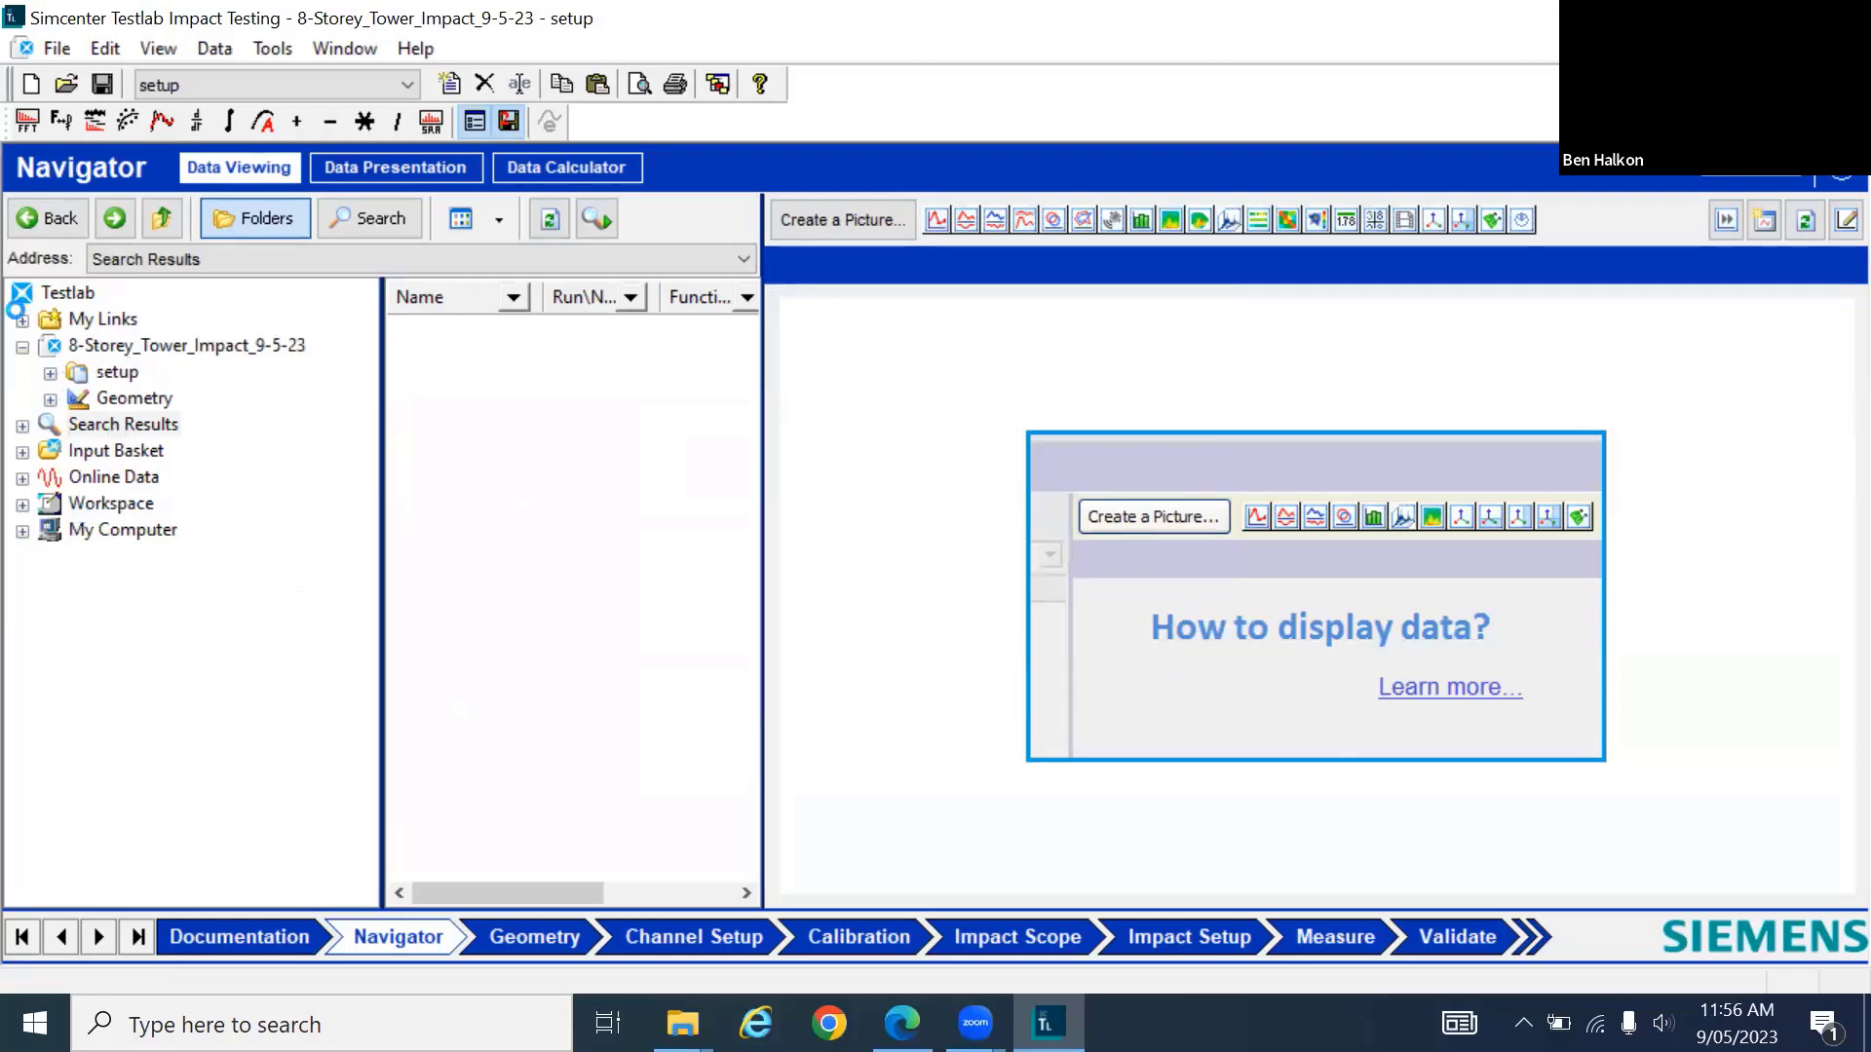
Add a component named tower in the project's Geometry and accept the component table
click(51, 378)
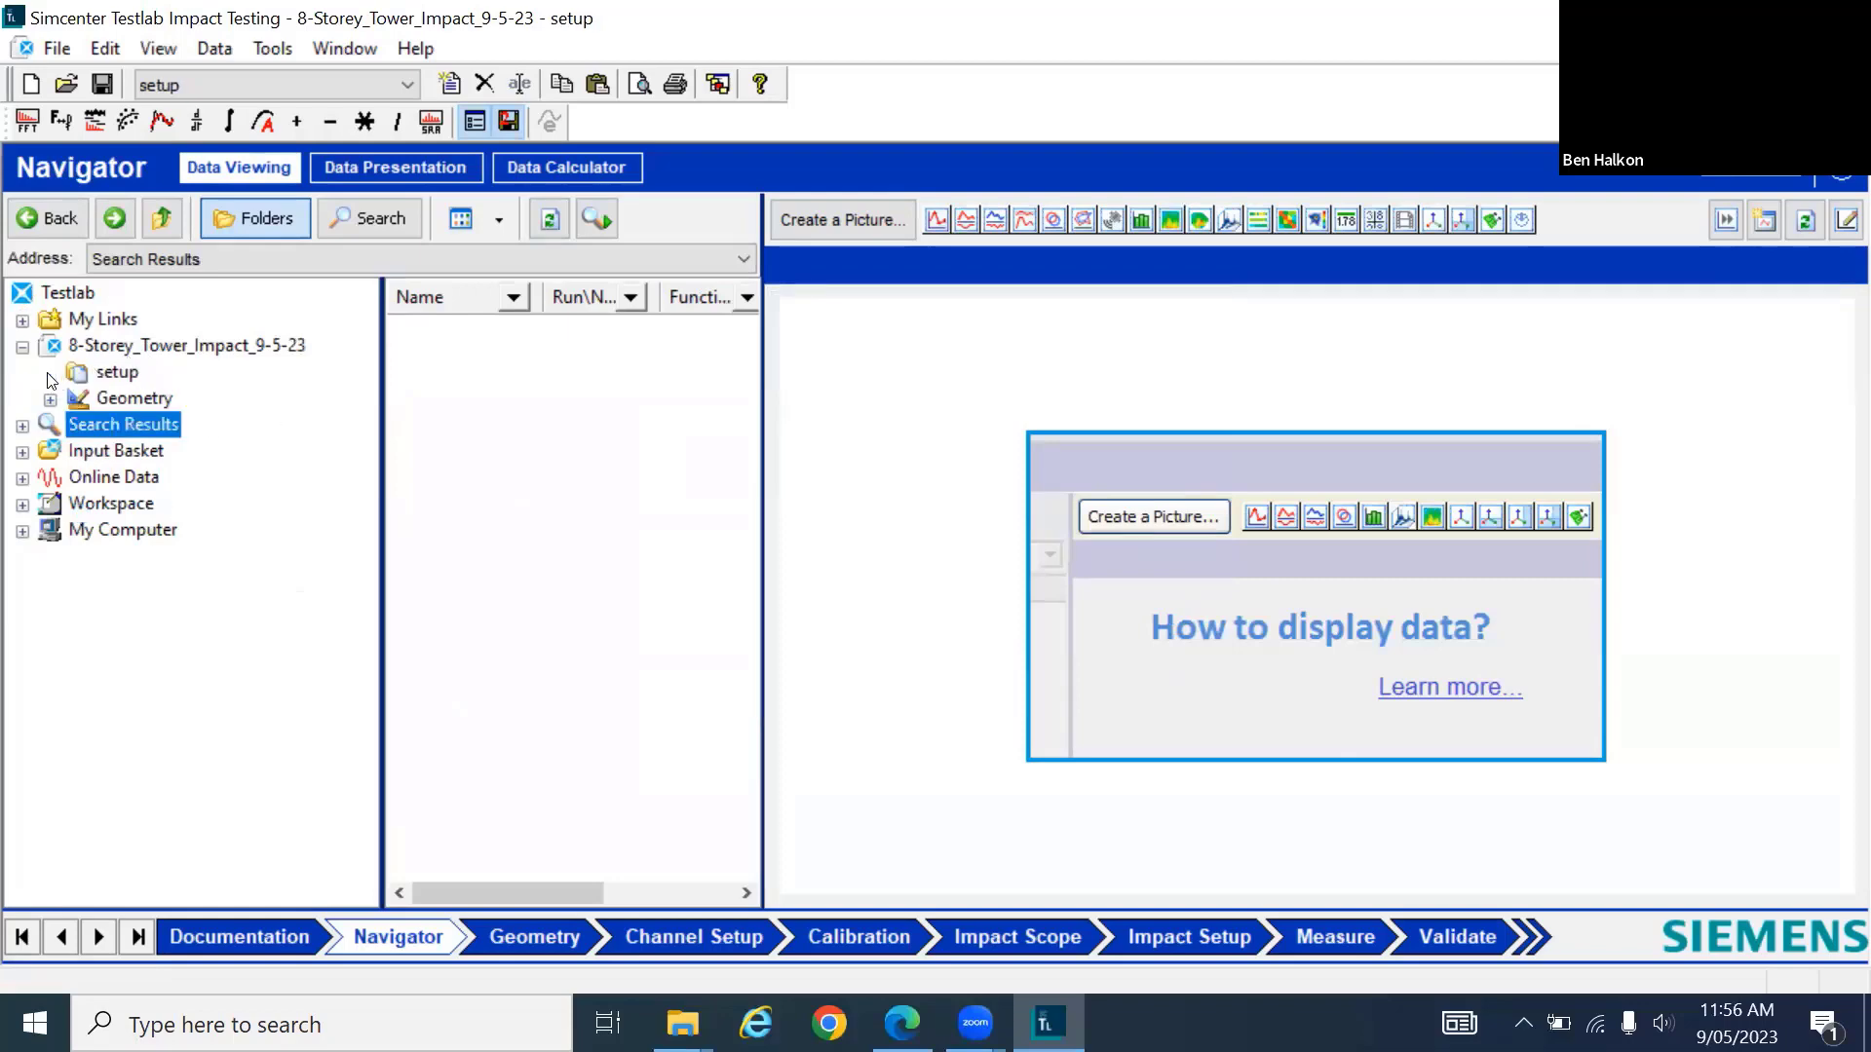
click(117, 397)
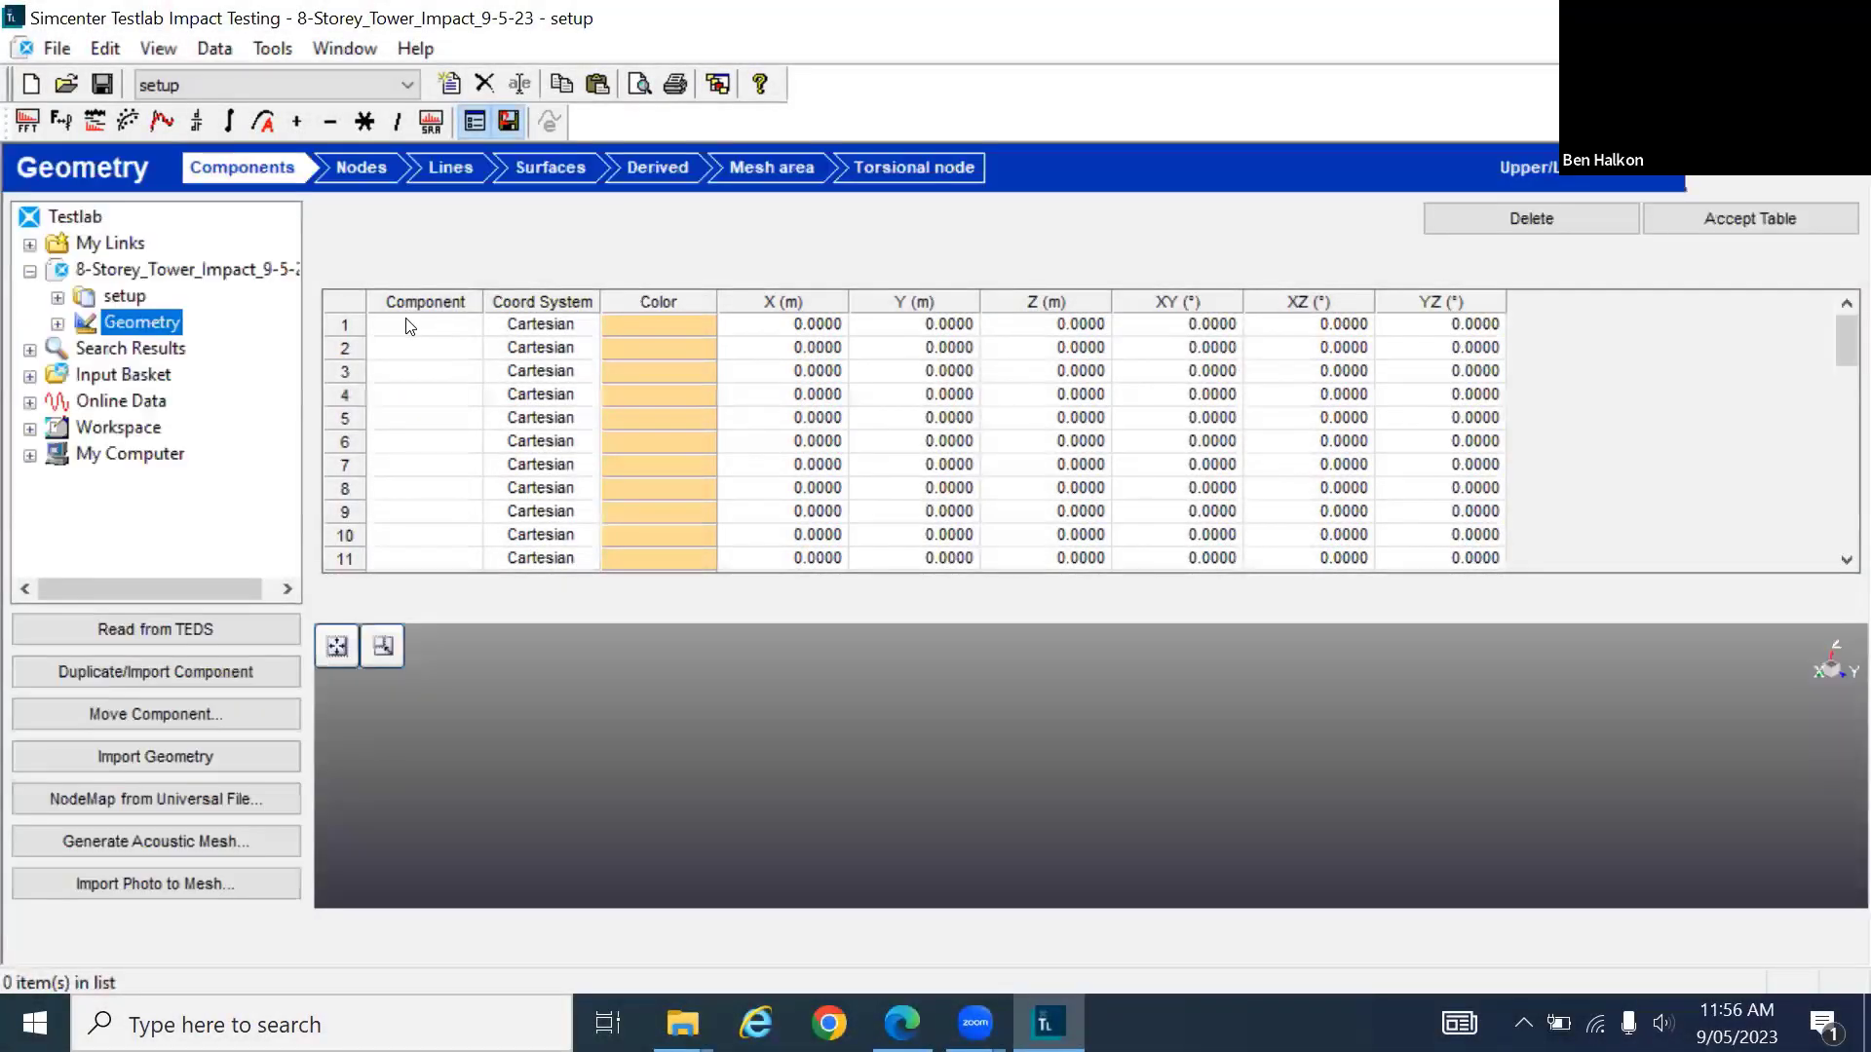
click(409, 327)
text(twoer)
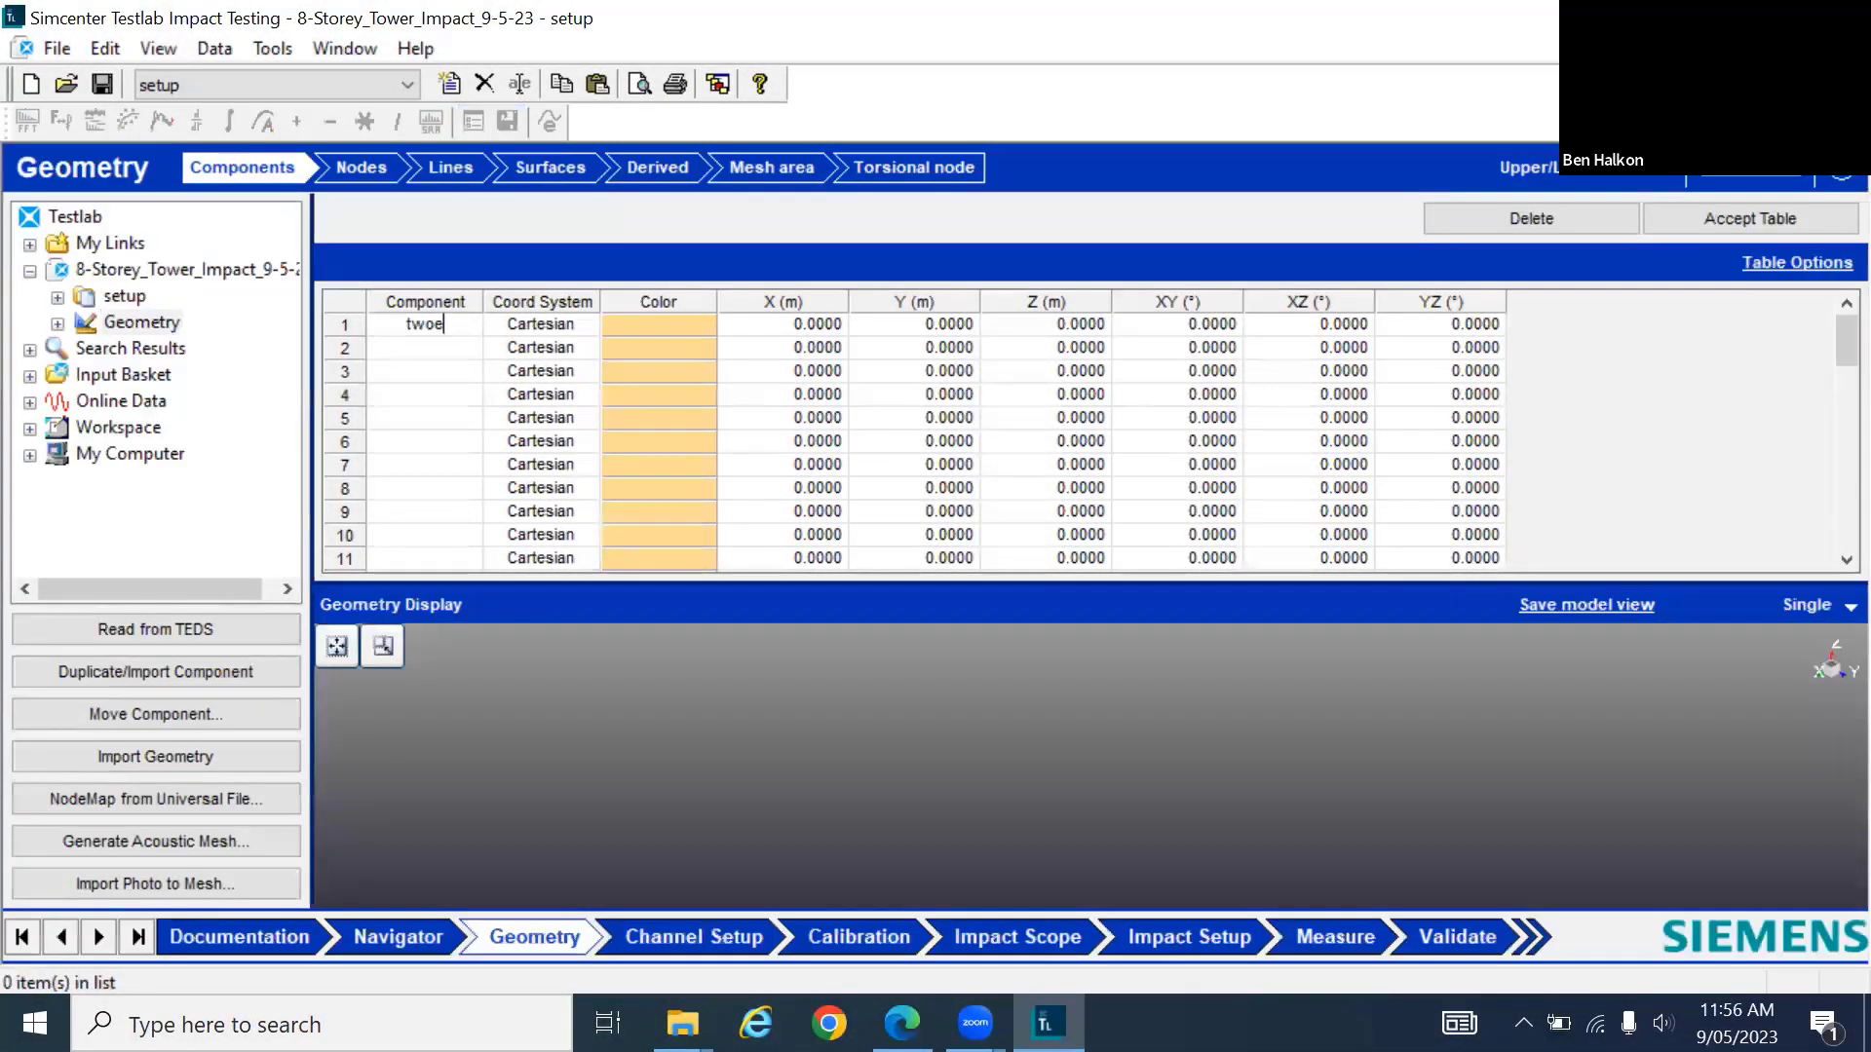
key(BackSpace)
key(BackSpace)
key(BackSpace)
key(BackSpace)
text(pwer)
click(1749, 216)
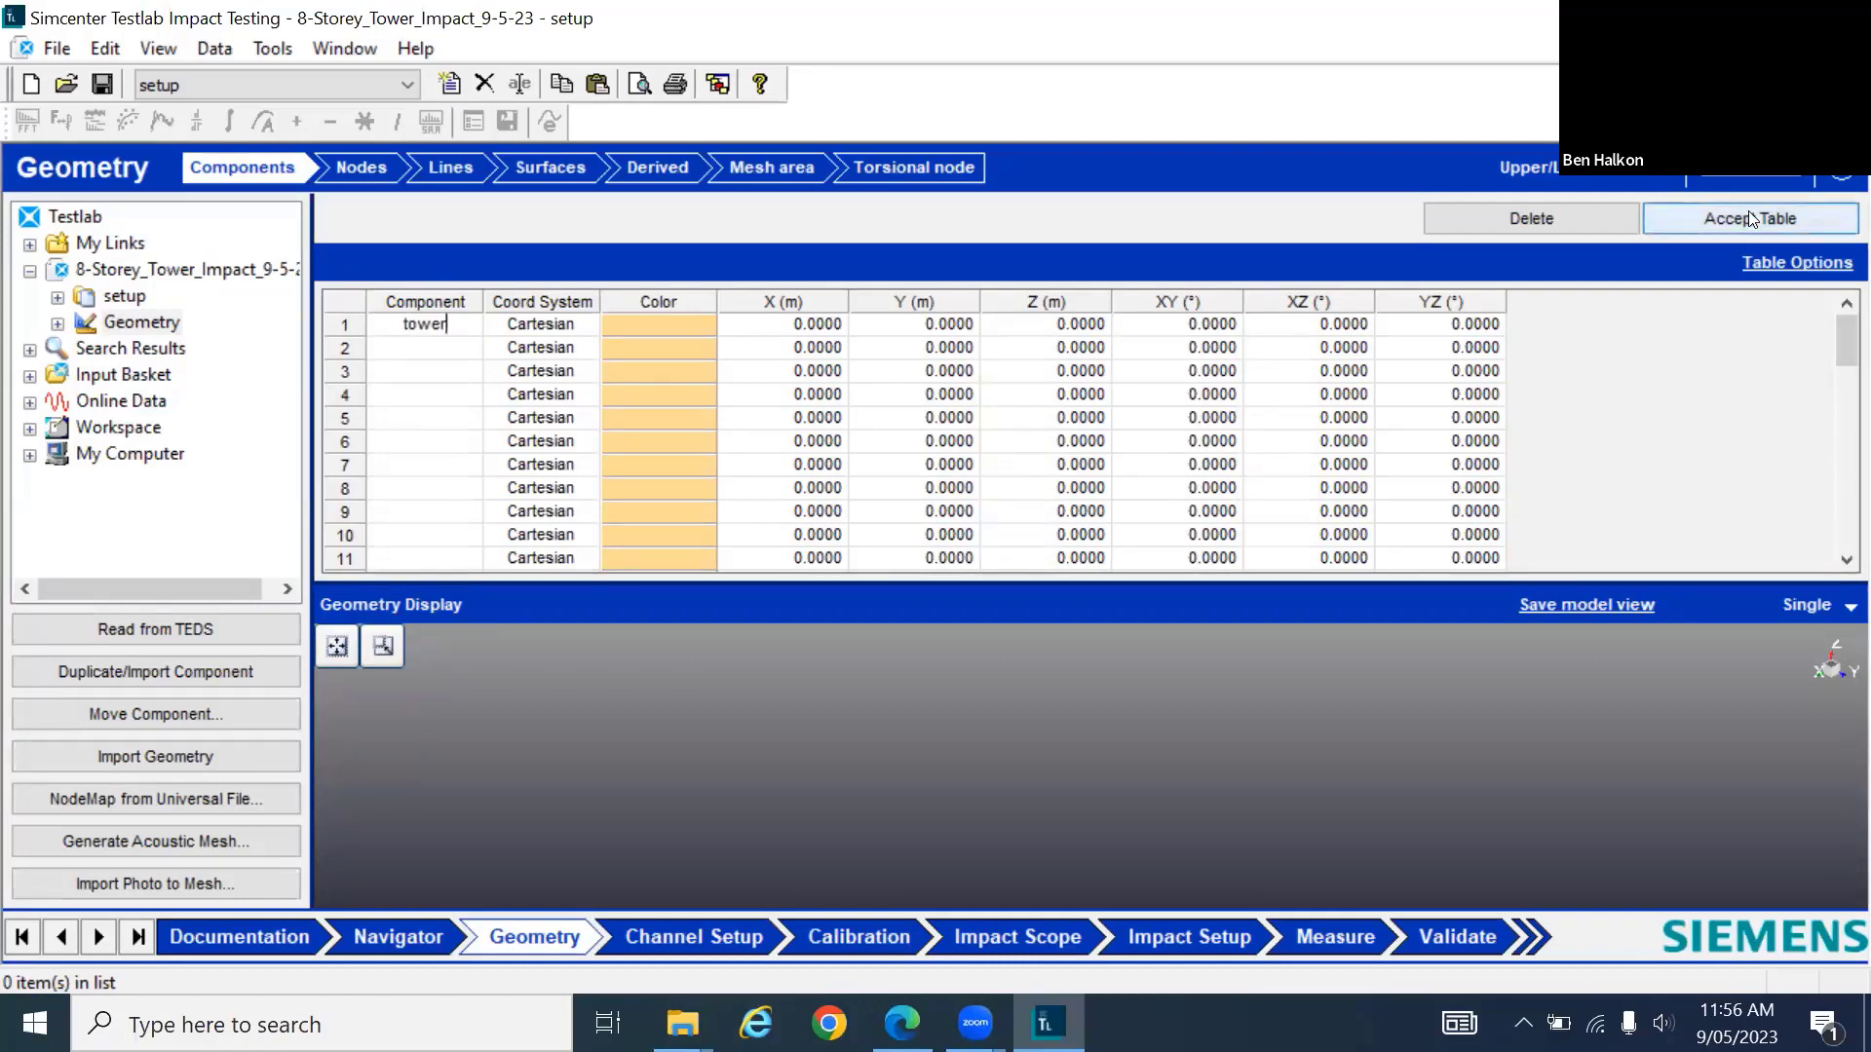
Name the first eight nodes of the tower component 1 through 8
click(373, 166)
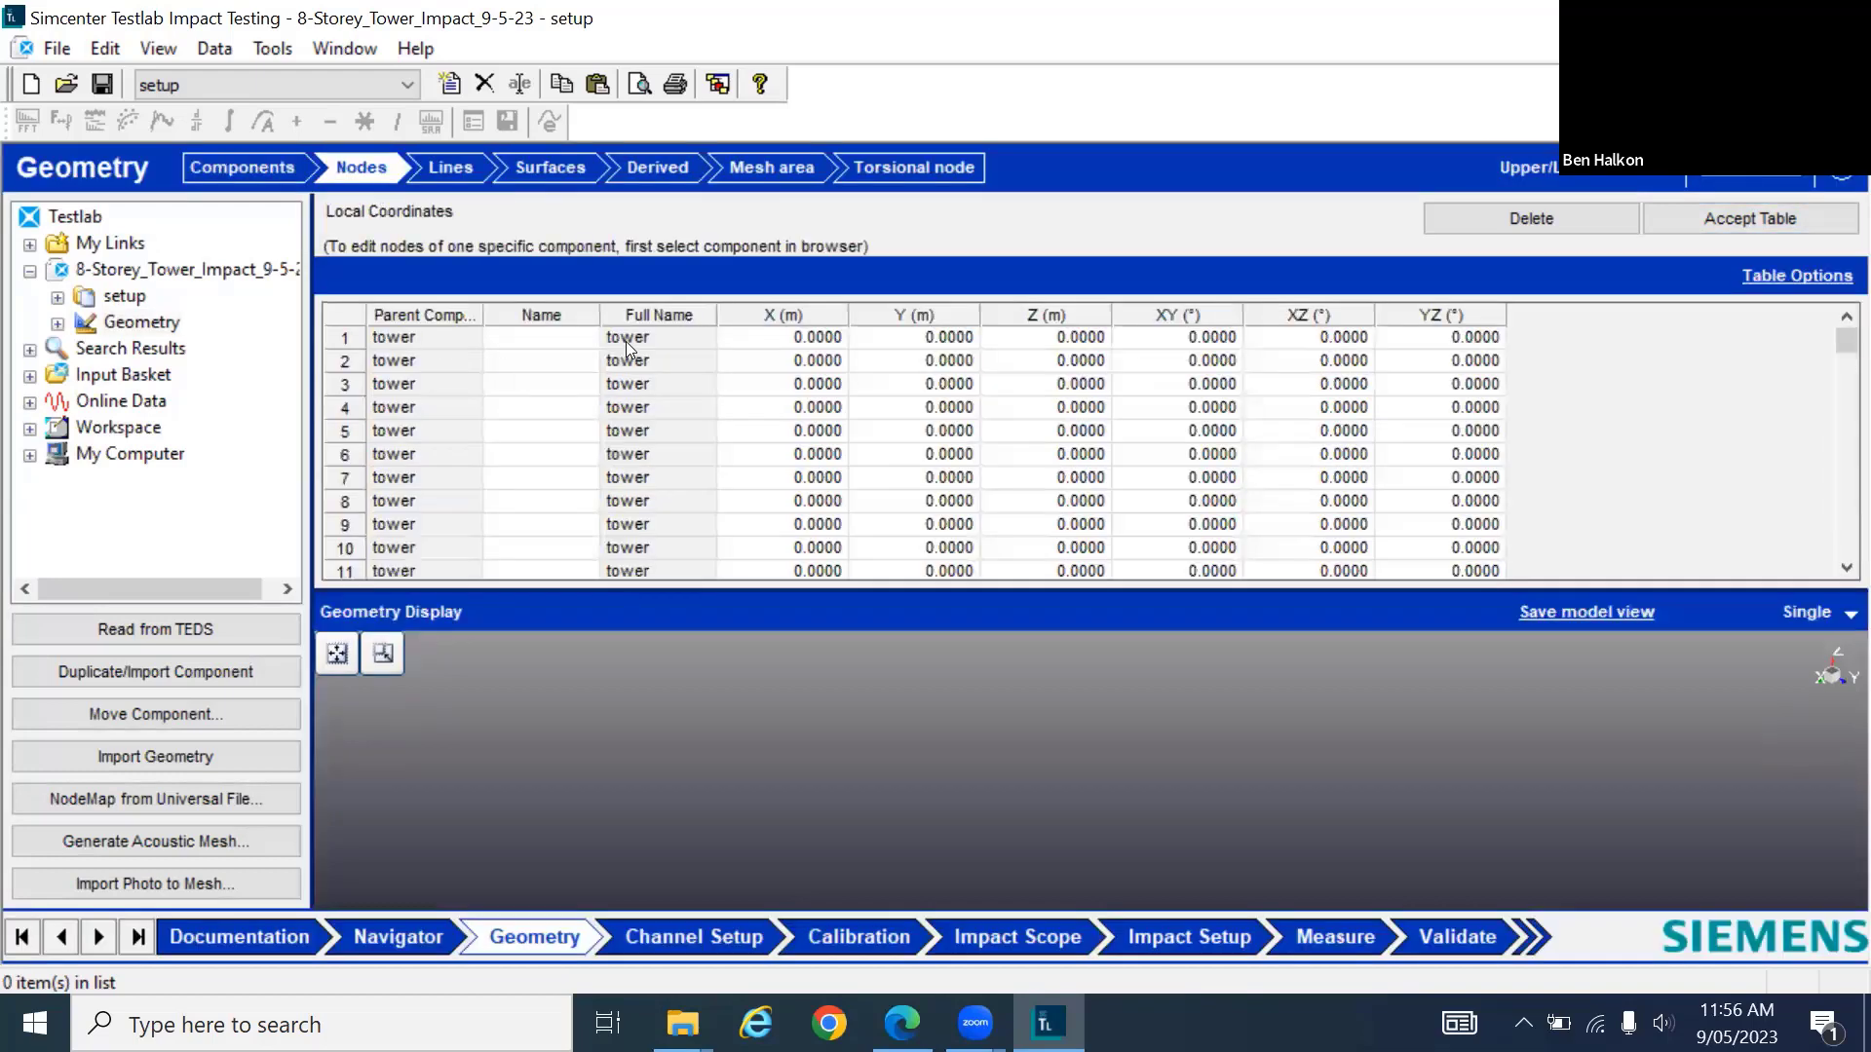
click(536, 337)
text(1)
key(Return)
text(2)
key(Return)
text(3 4 5 6 7 8)
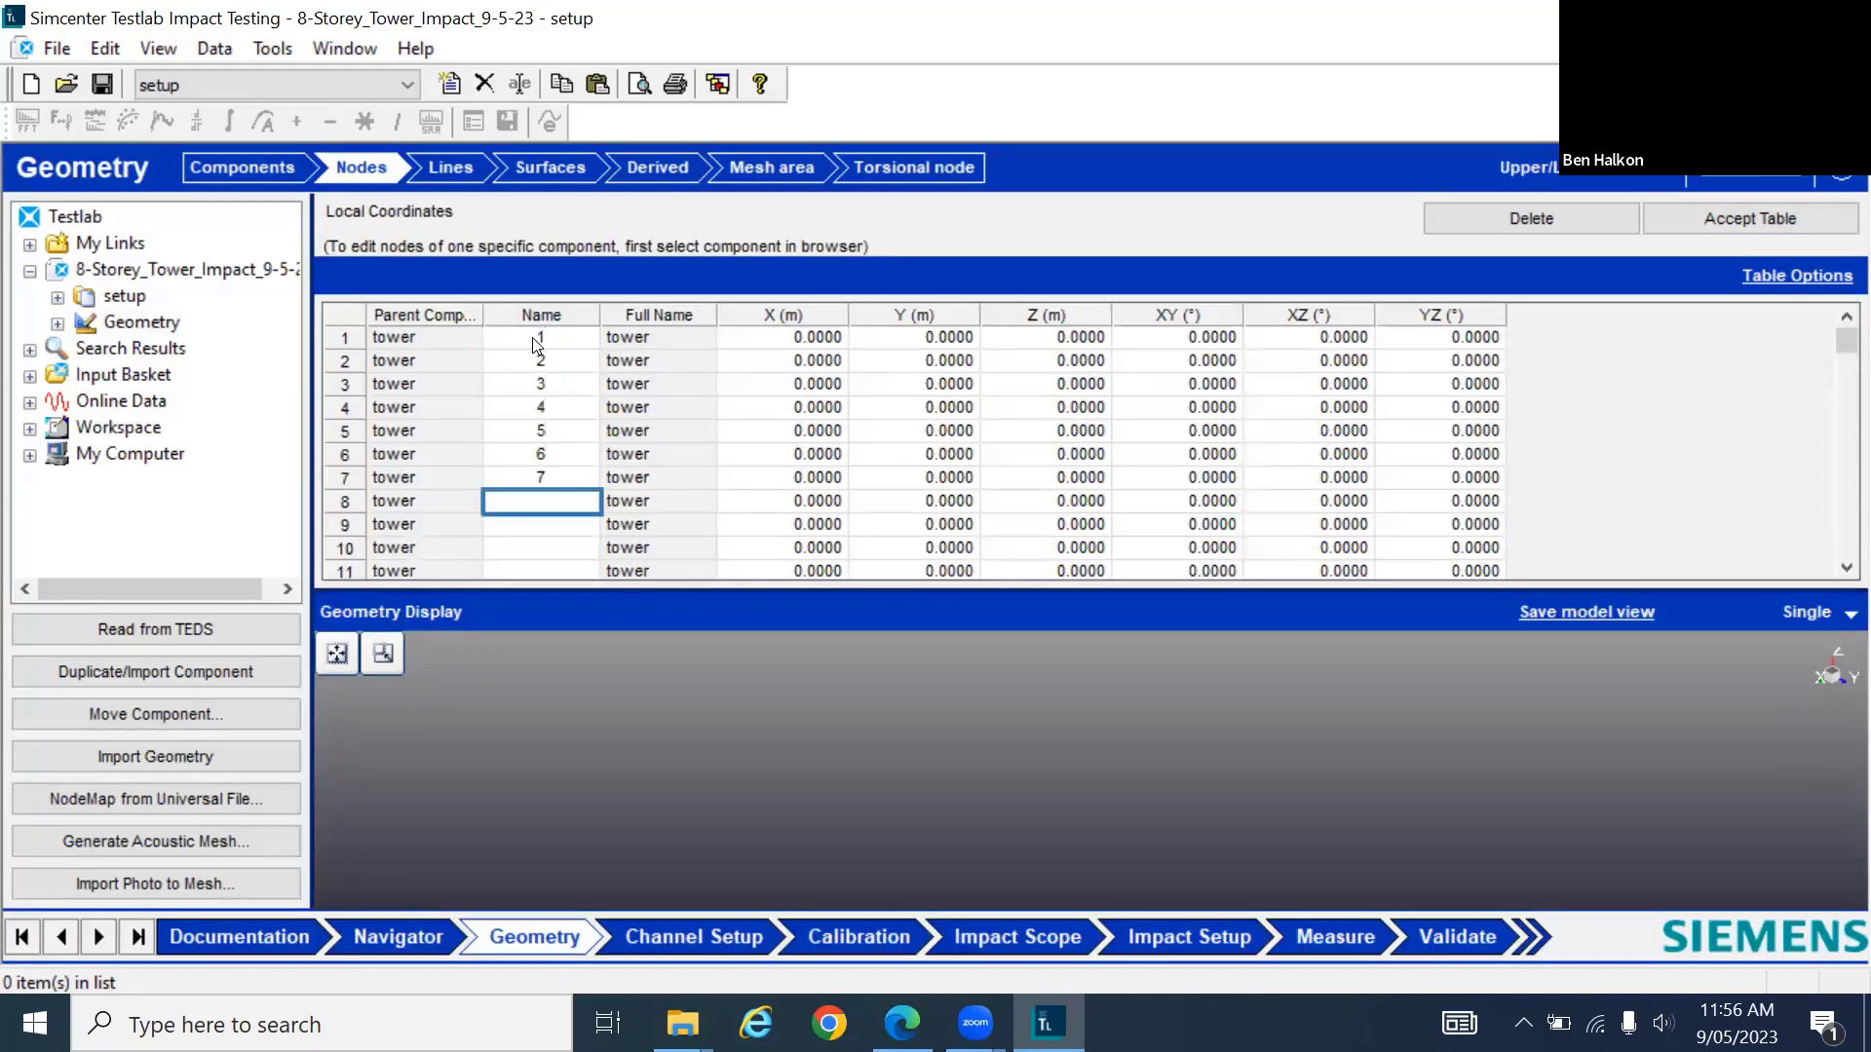
Set the Z coordinate of tower node 1 to 0.25 m
key(Up)
key(Right)
key(Right)
key(Up)
key(Up)
key(Up)
key(Up)
key(Up)
key(Up)
key(Up)
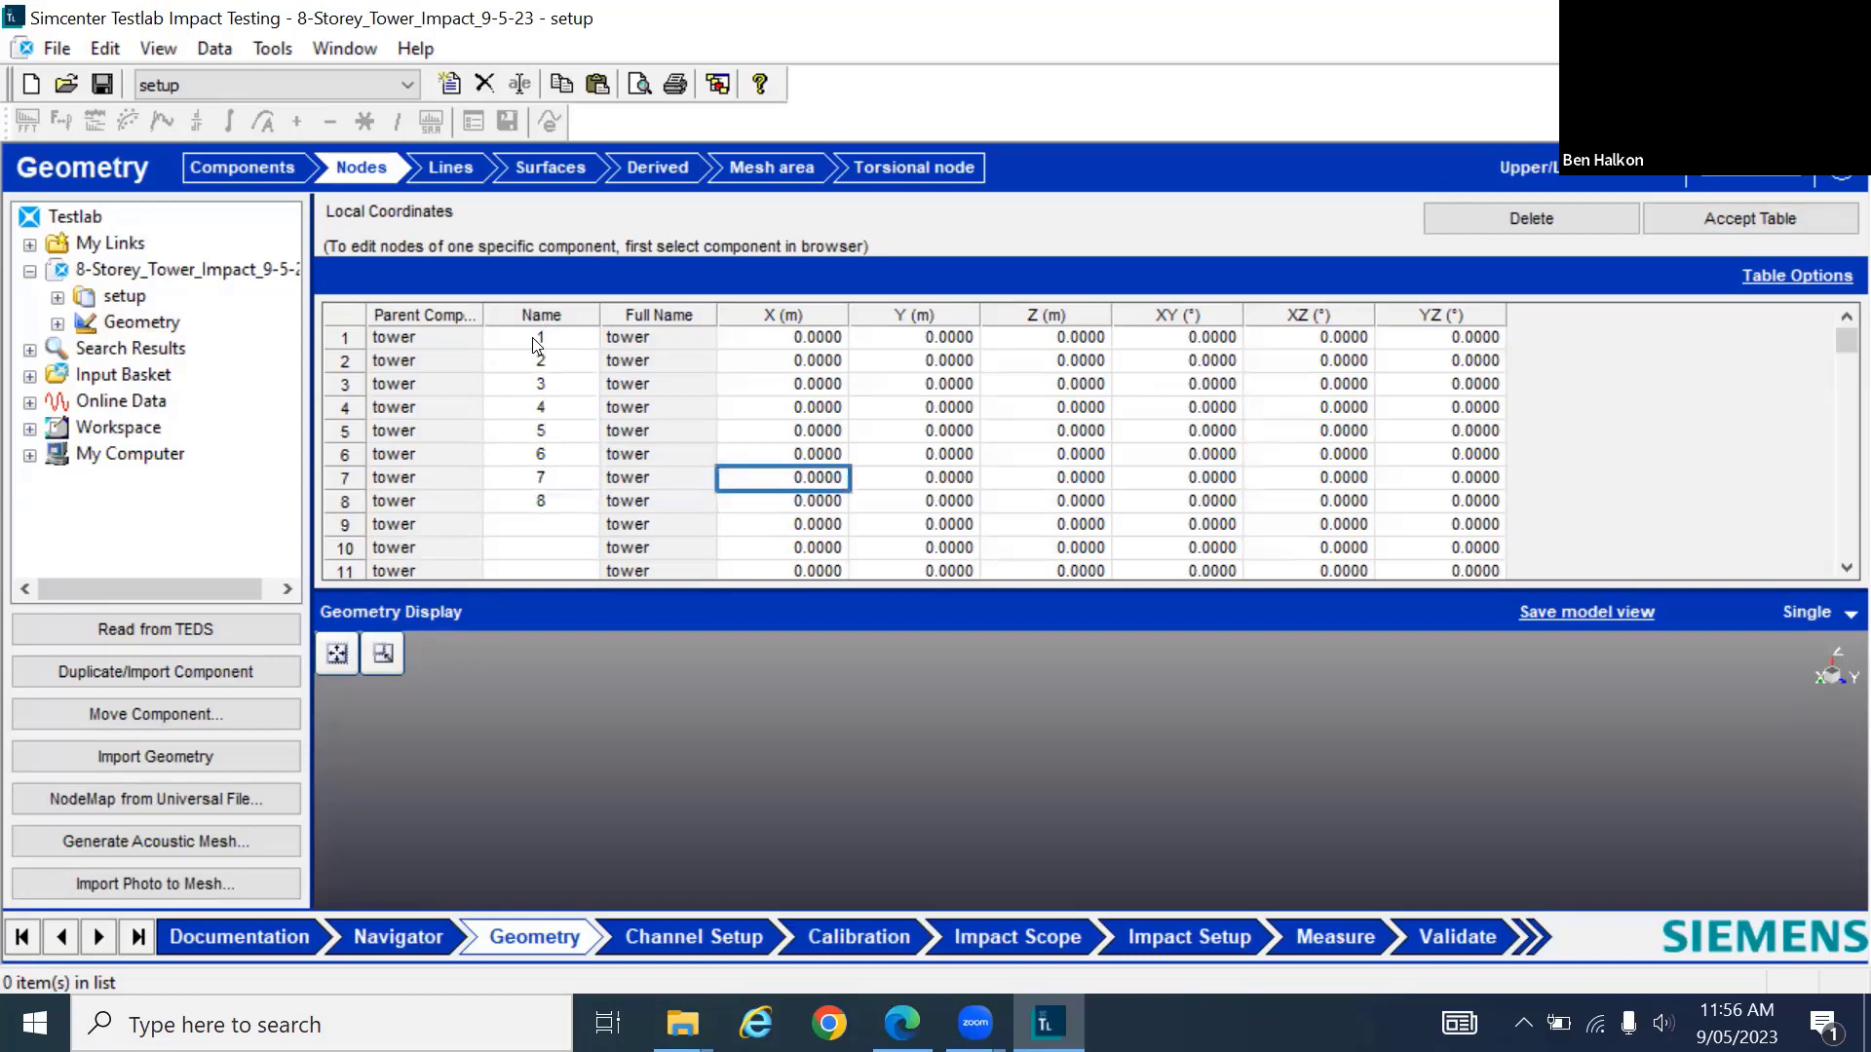
key(Right)
key(Right)
key(Left)
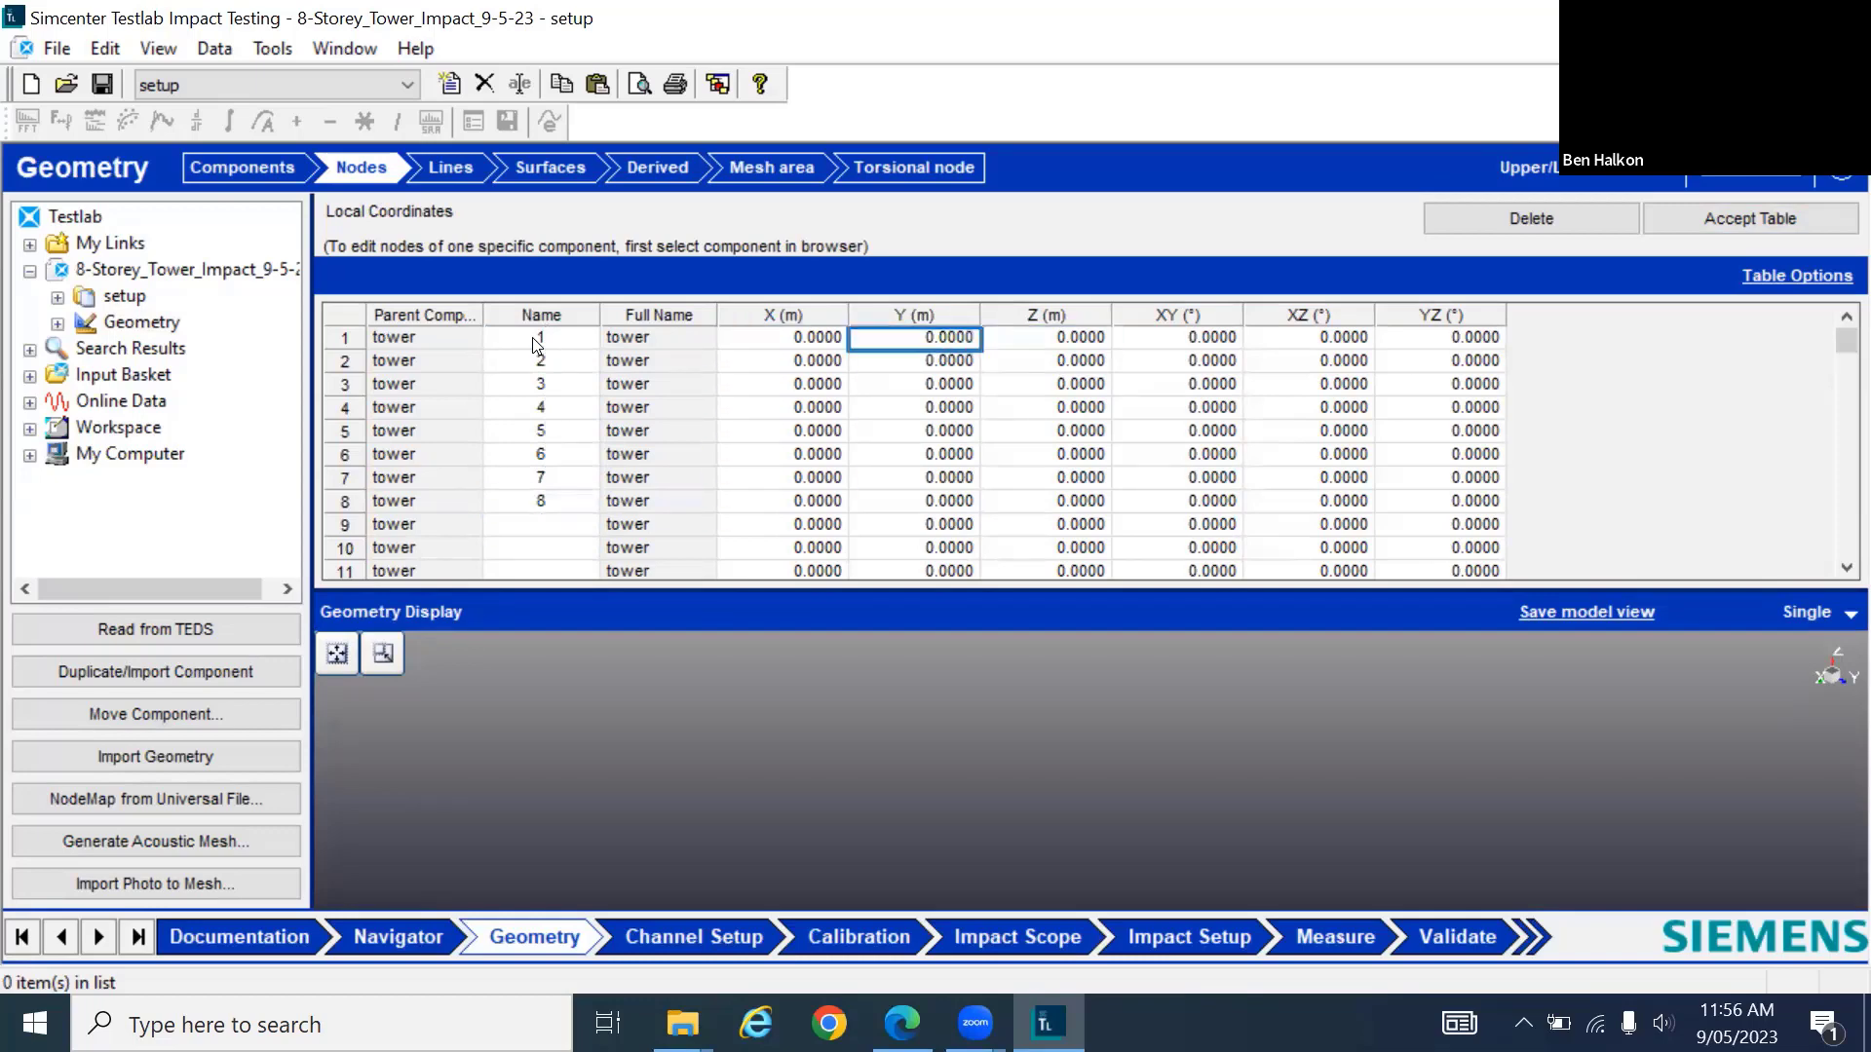
key(Right)
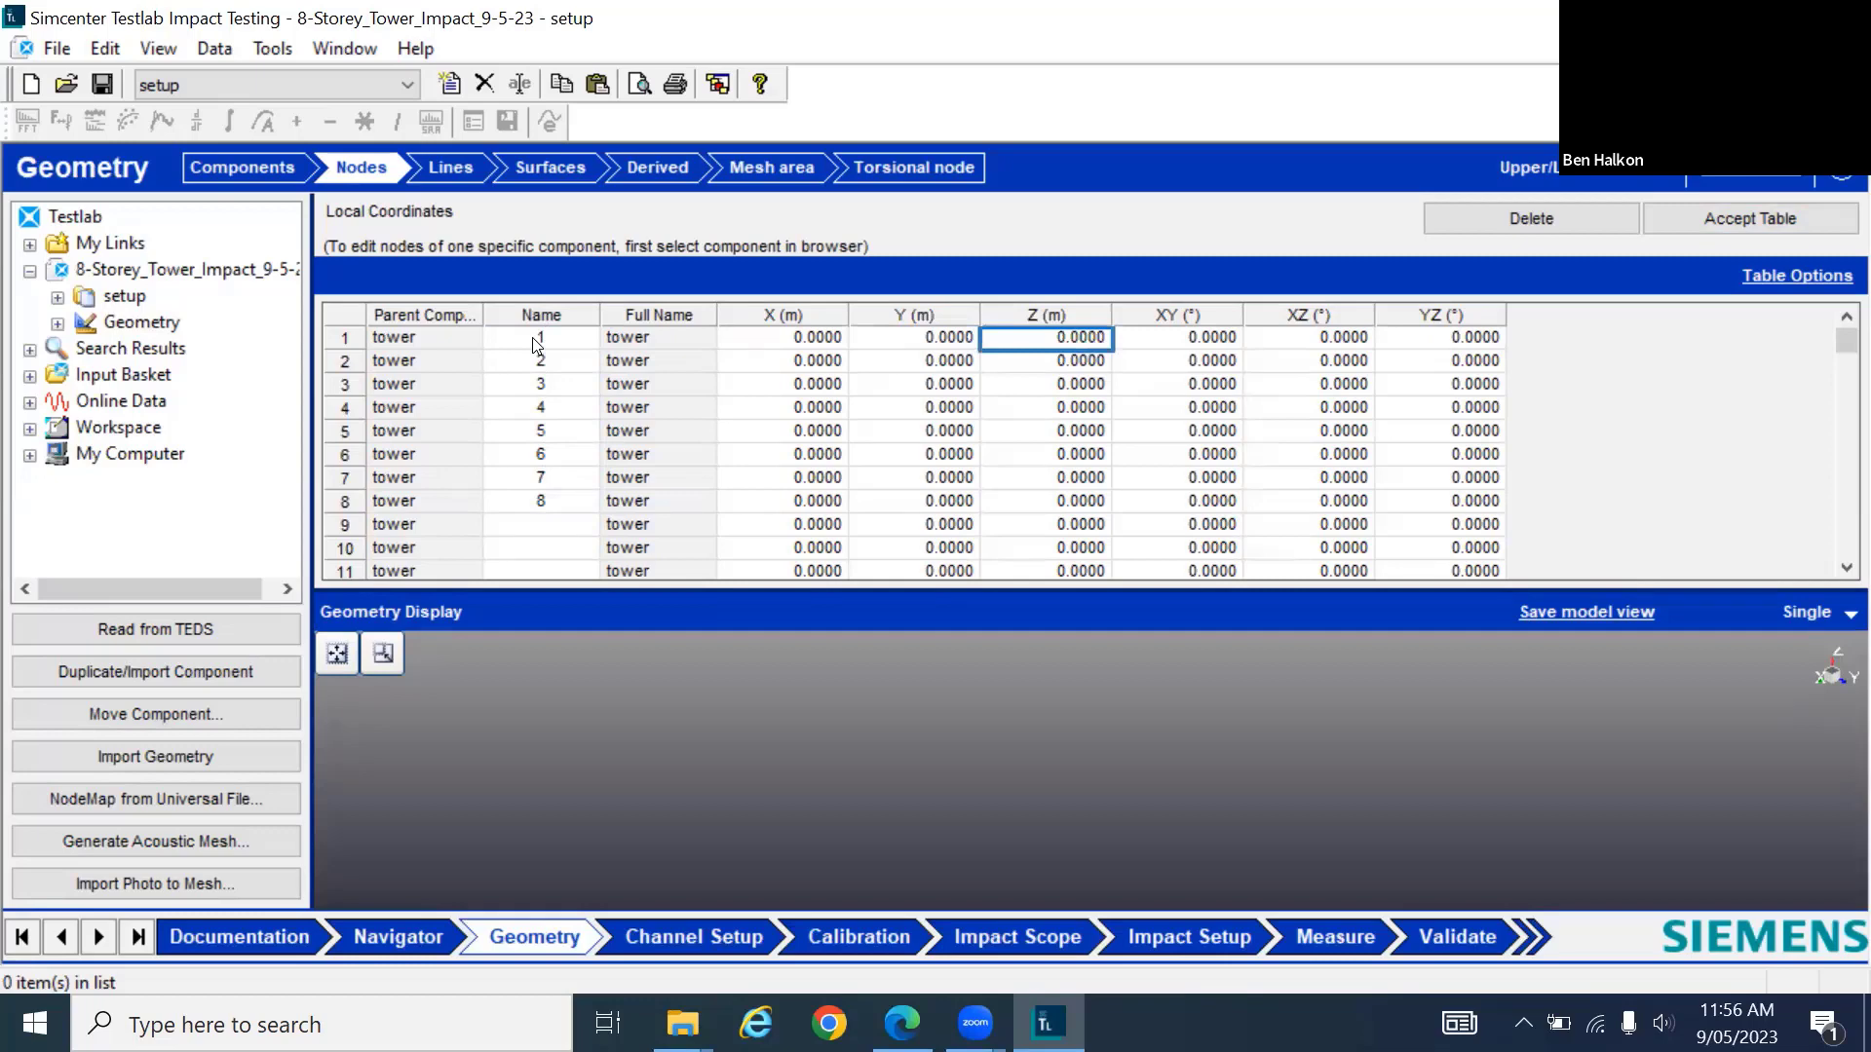
text(2)
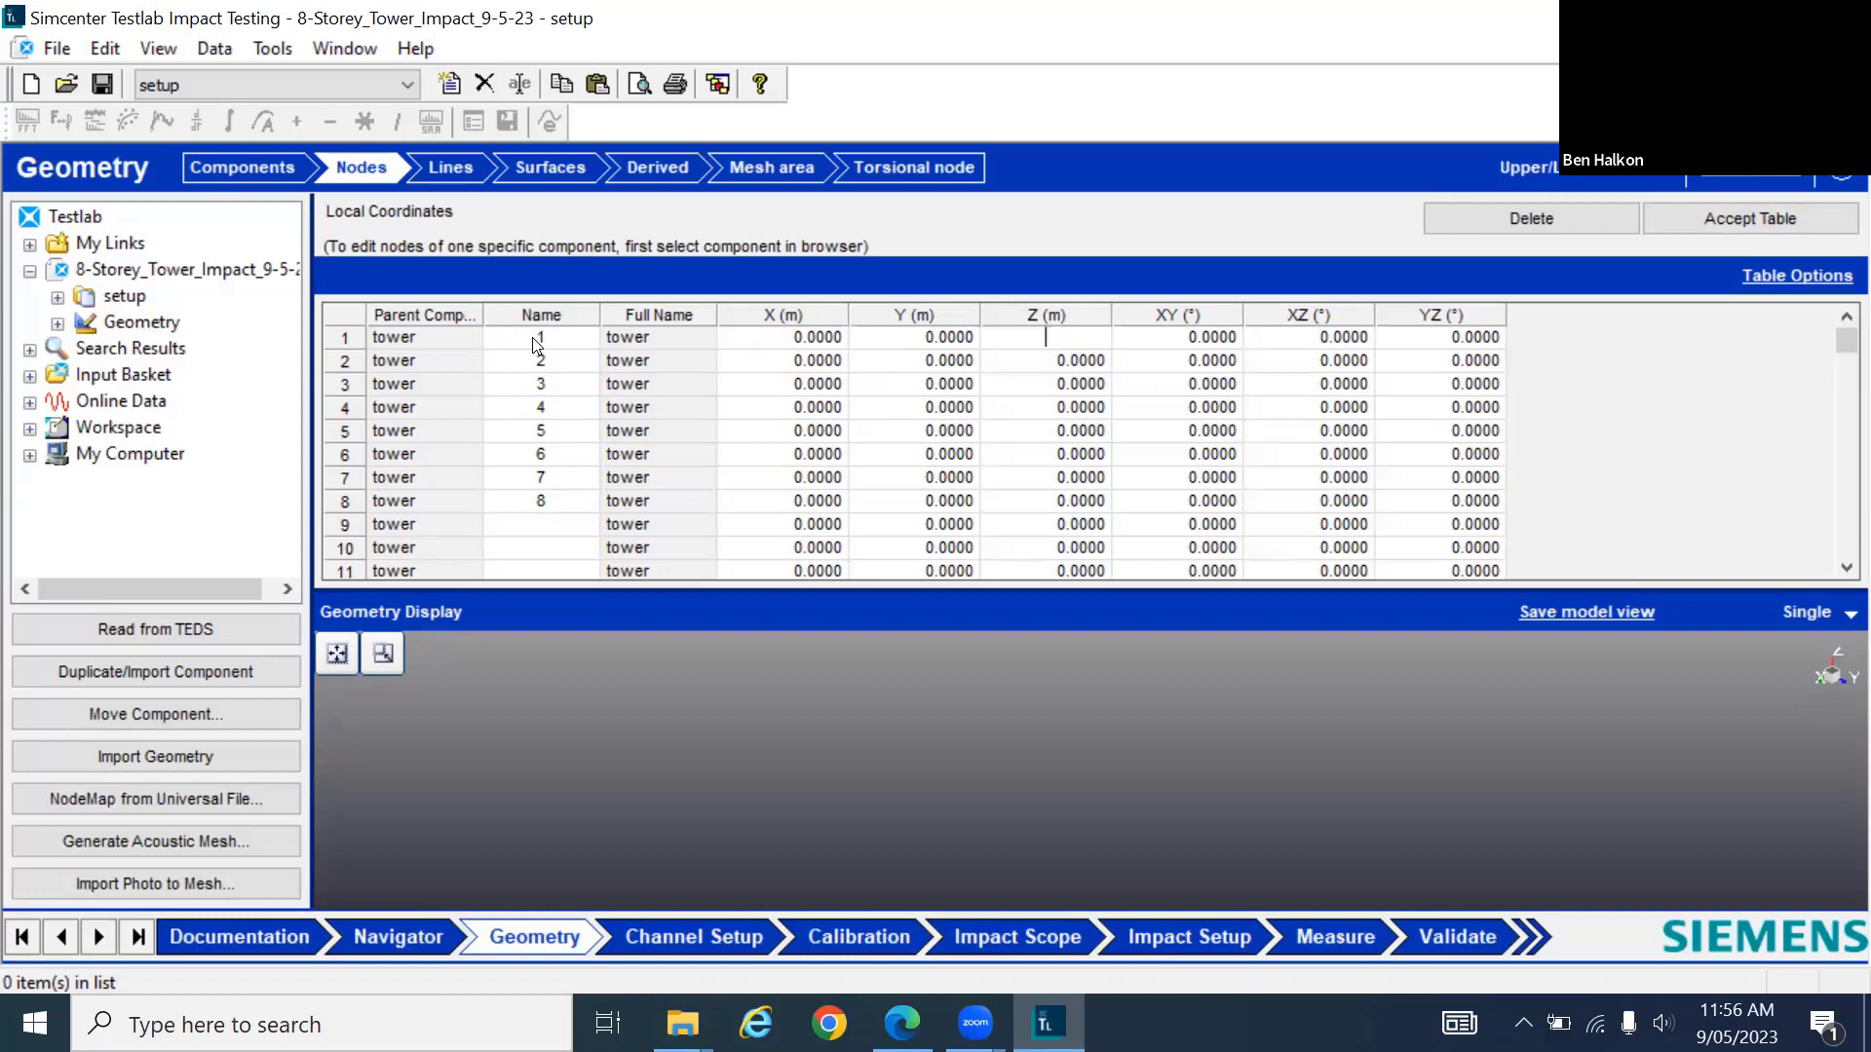
text(.25)
key(Return)
Set the Z coordinates of nodes 2 to 5 to 0.5, 0.75, 1 and 1.25 m
key(Down)
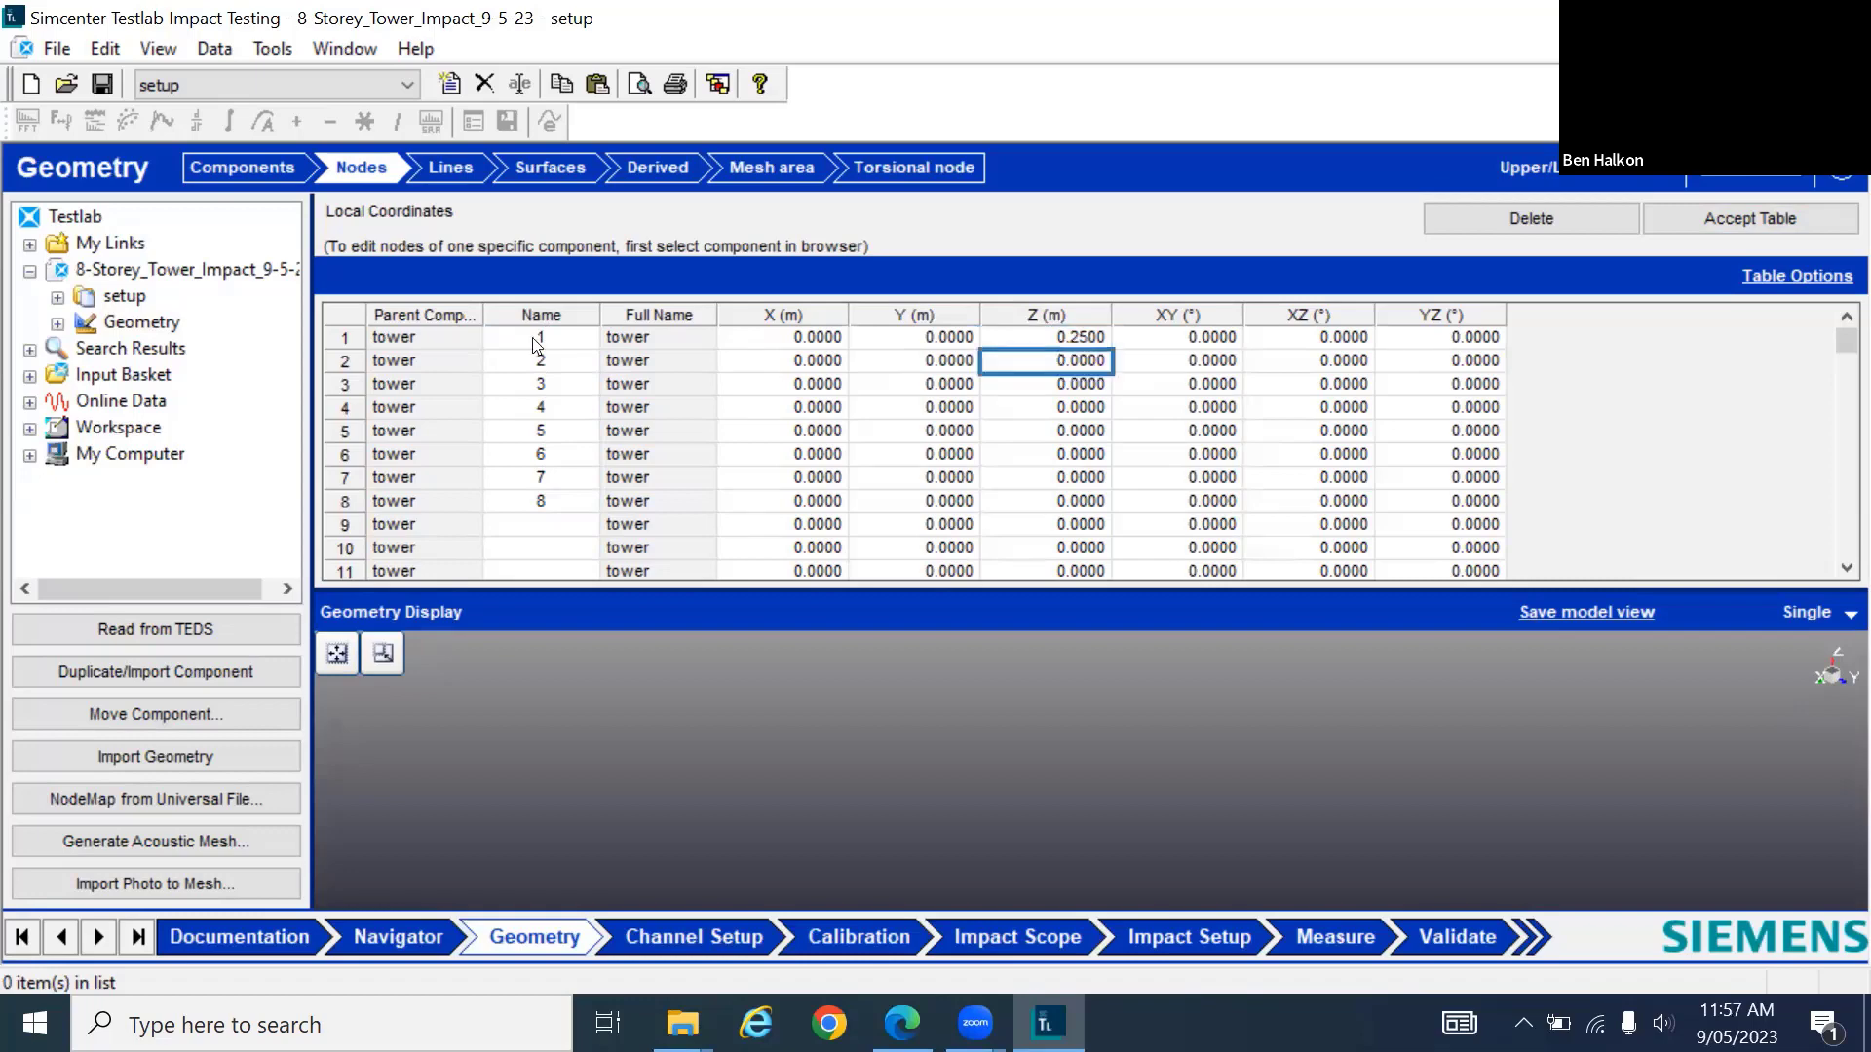
text(.5)
key(Return)
key(Down)
text(.75)
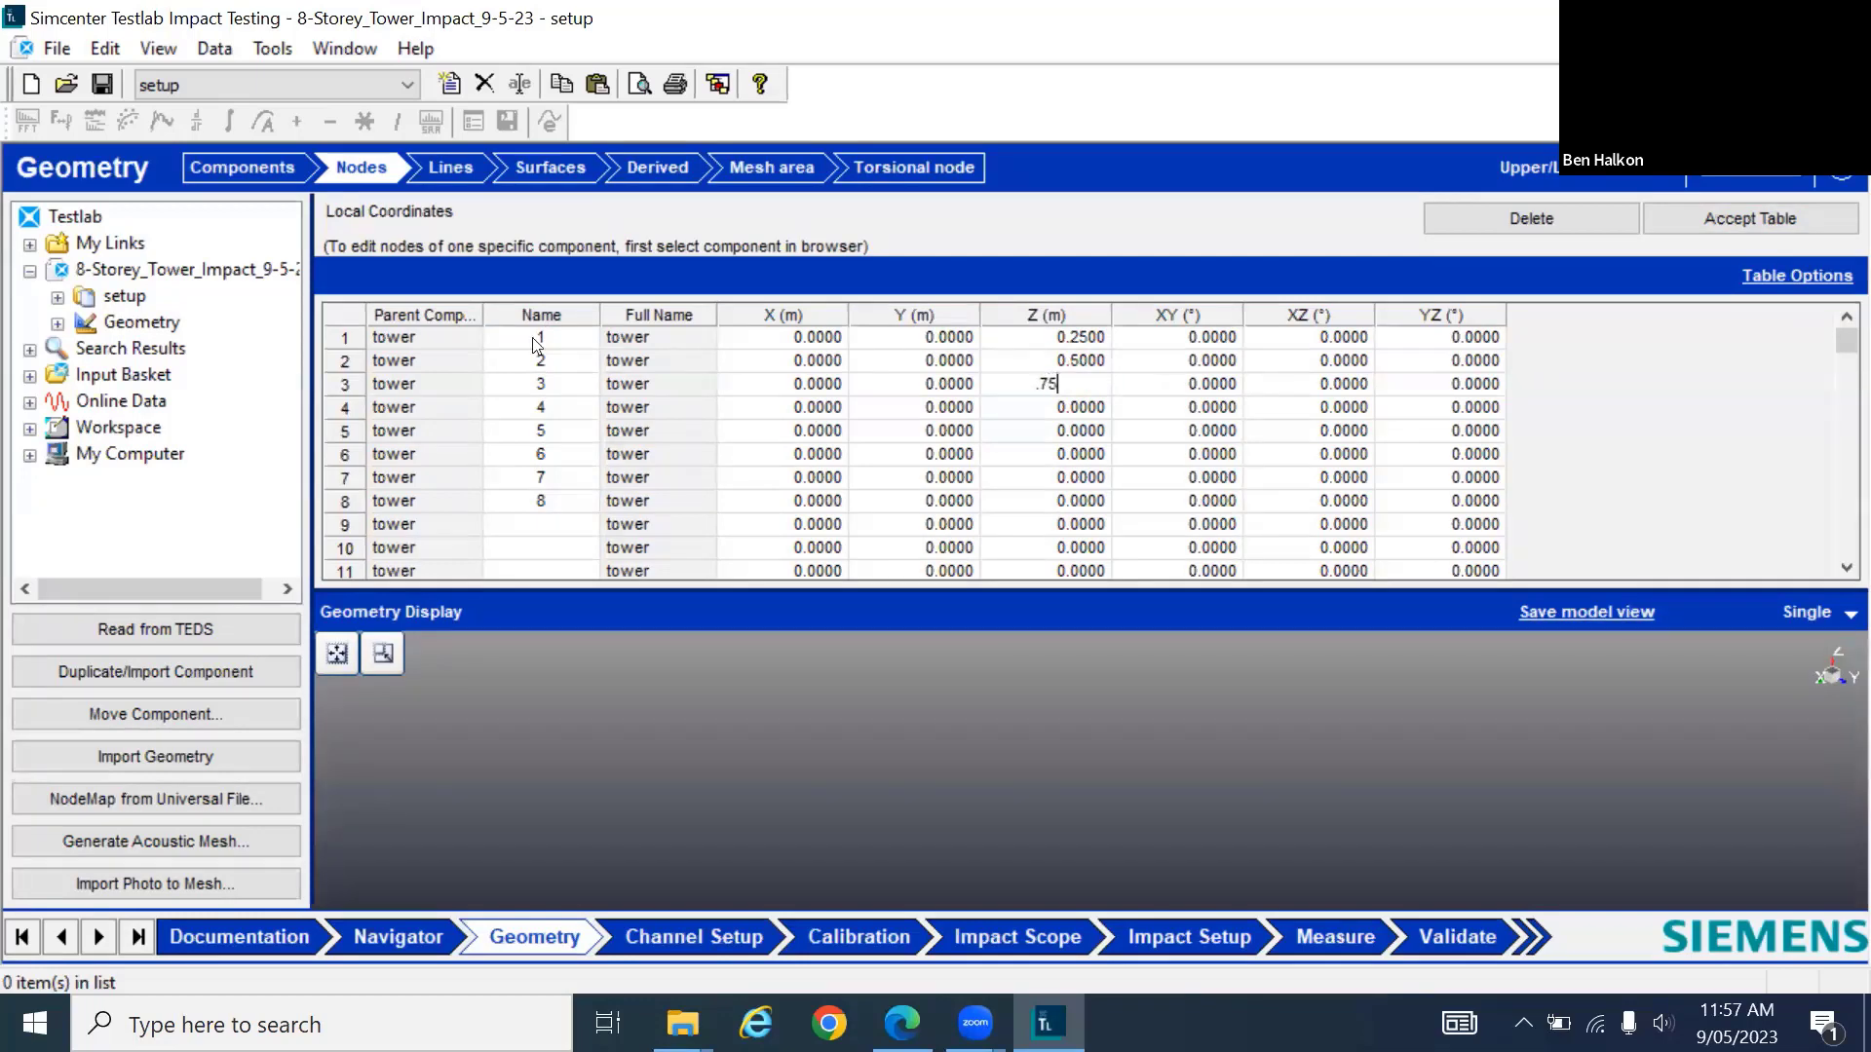
key(Down)
text(1)
key(Down)
text(1.25)
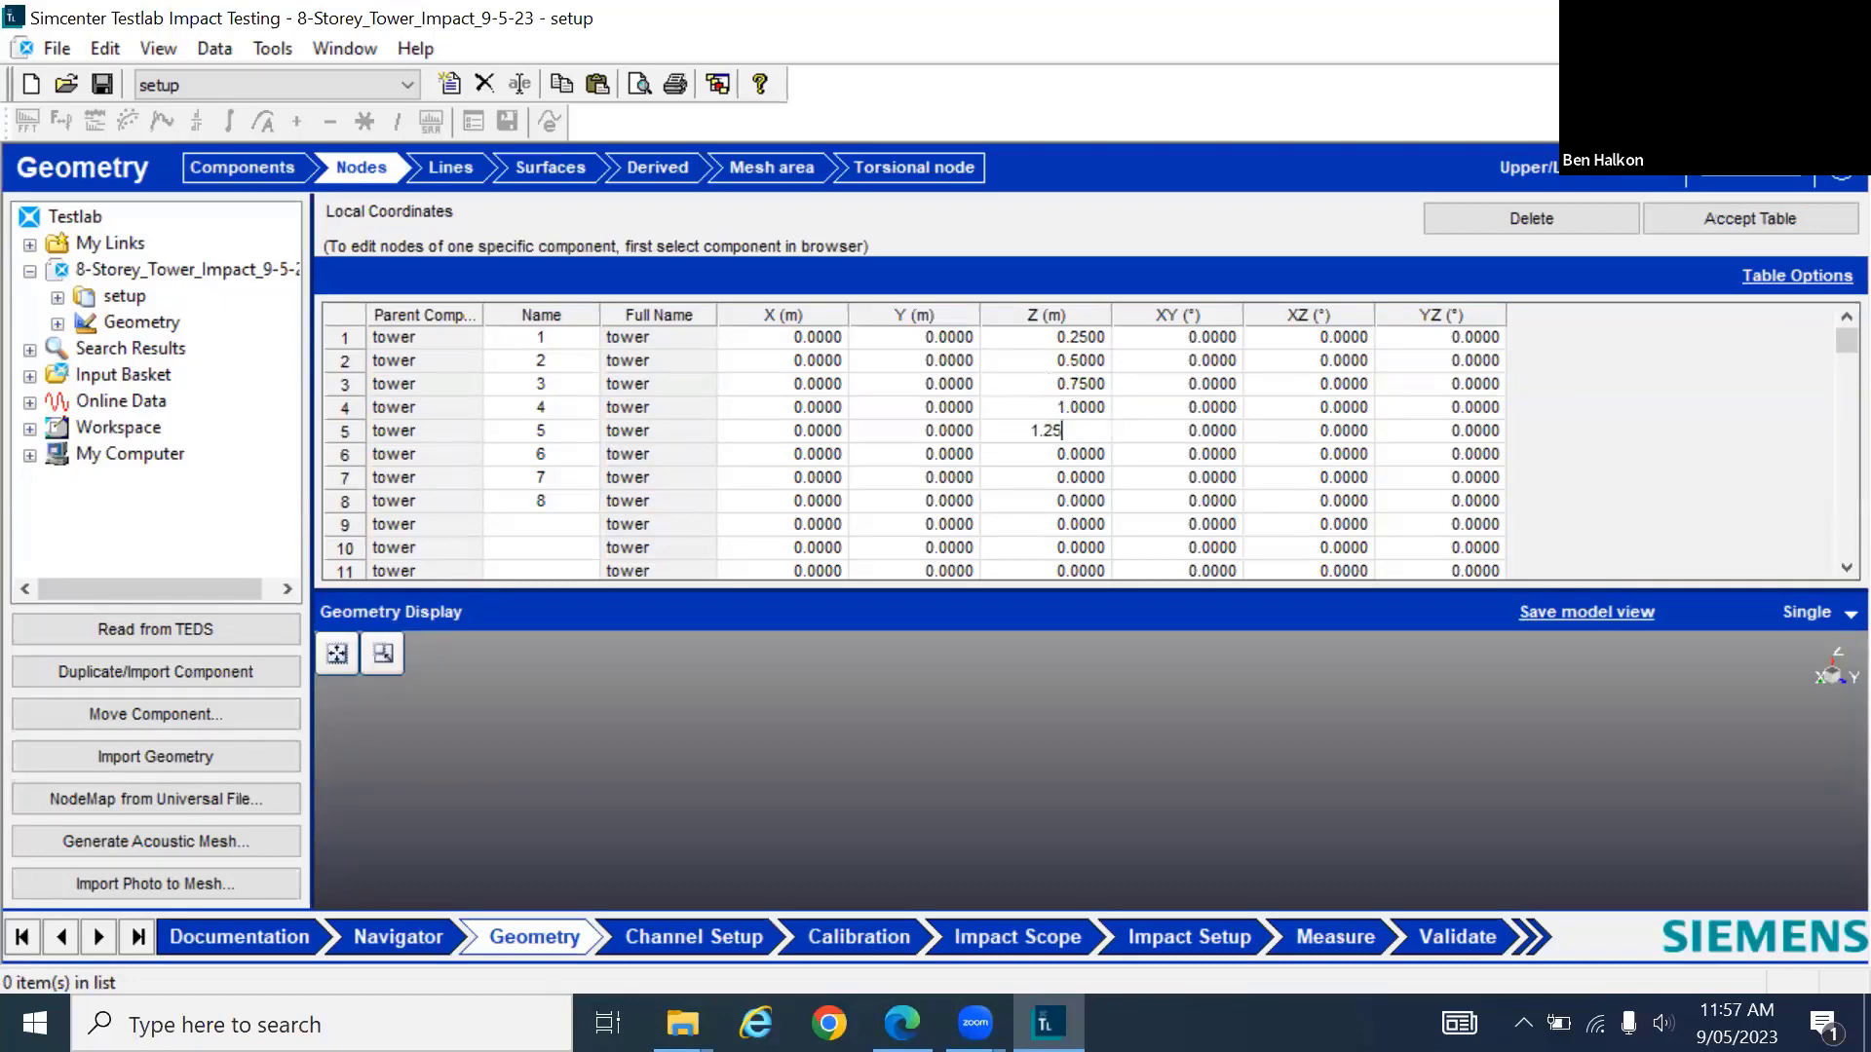
Set the Z coordinates of nodes 6 to 8 to 1.5, 1.75 and 2 m and accept the node table
key(Down)
text(1.5)
key(Down)
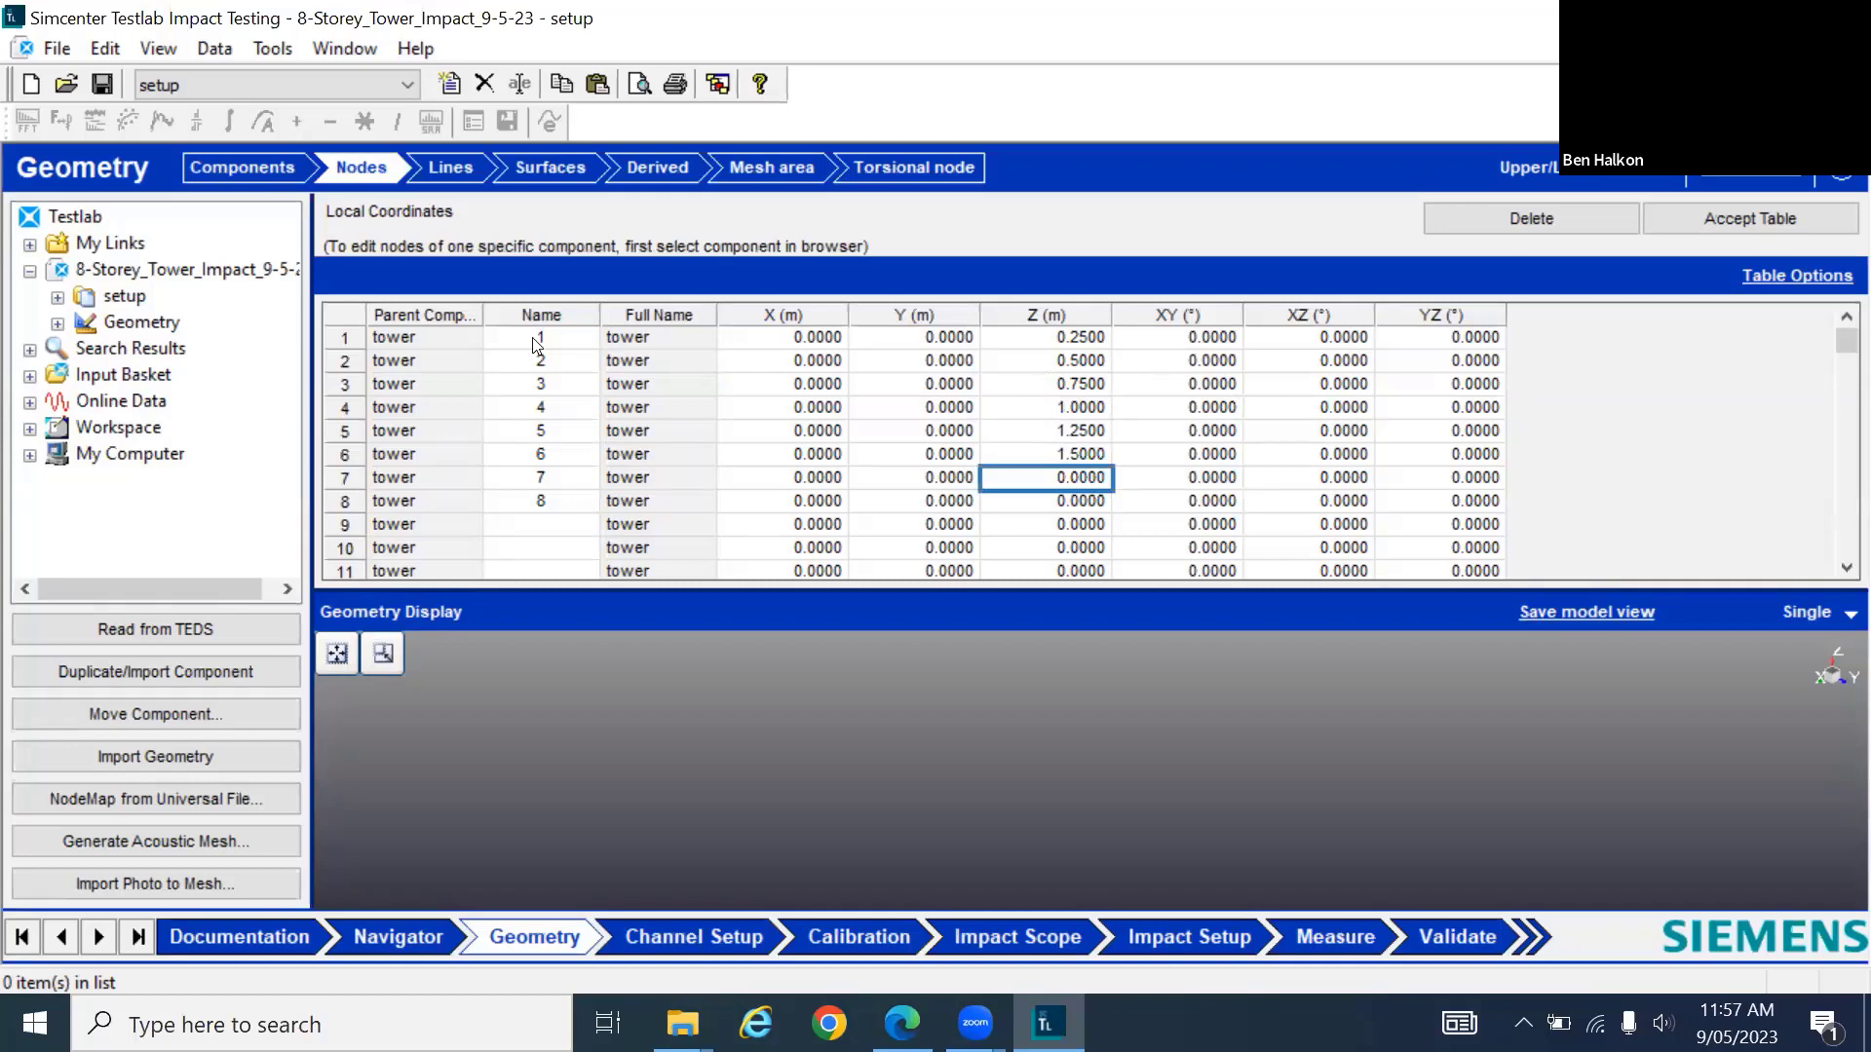
text(1.75)
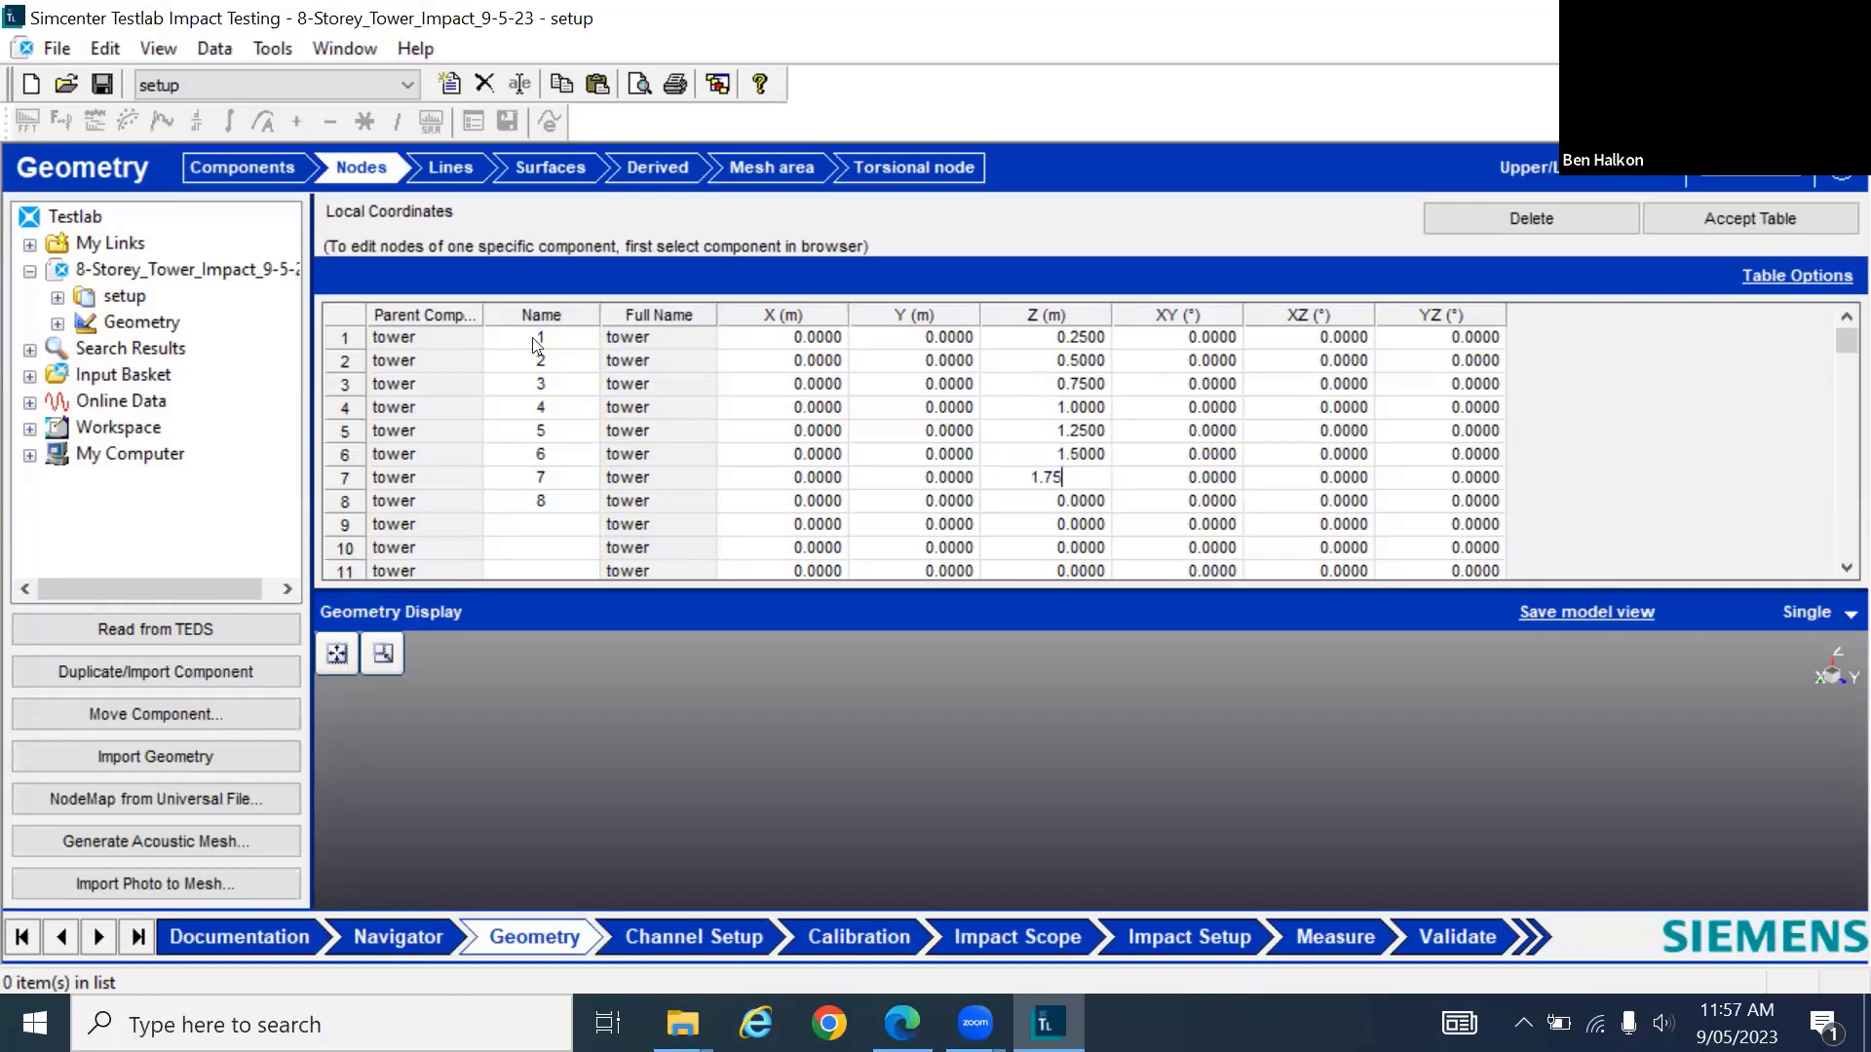
key(Down)
text(2)
key(Return)
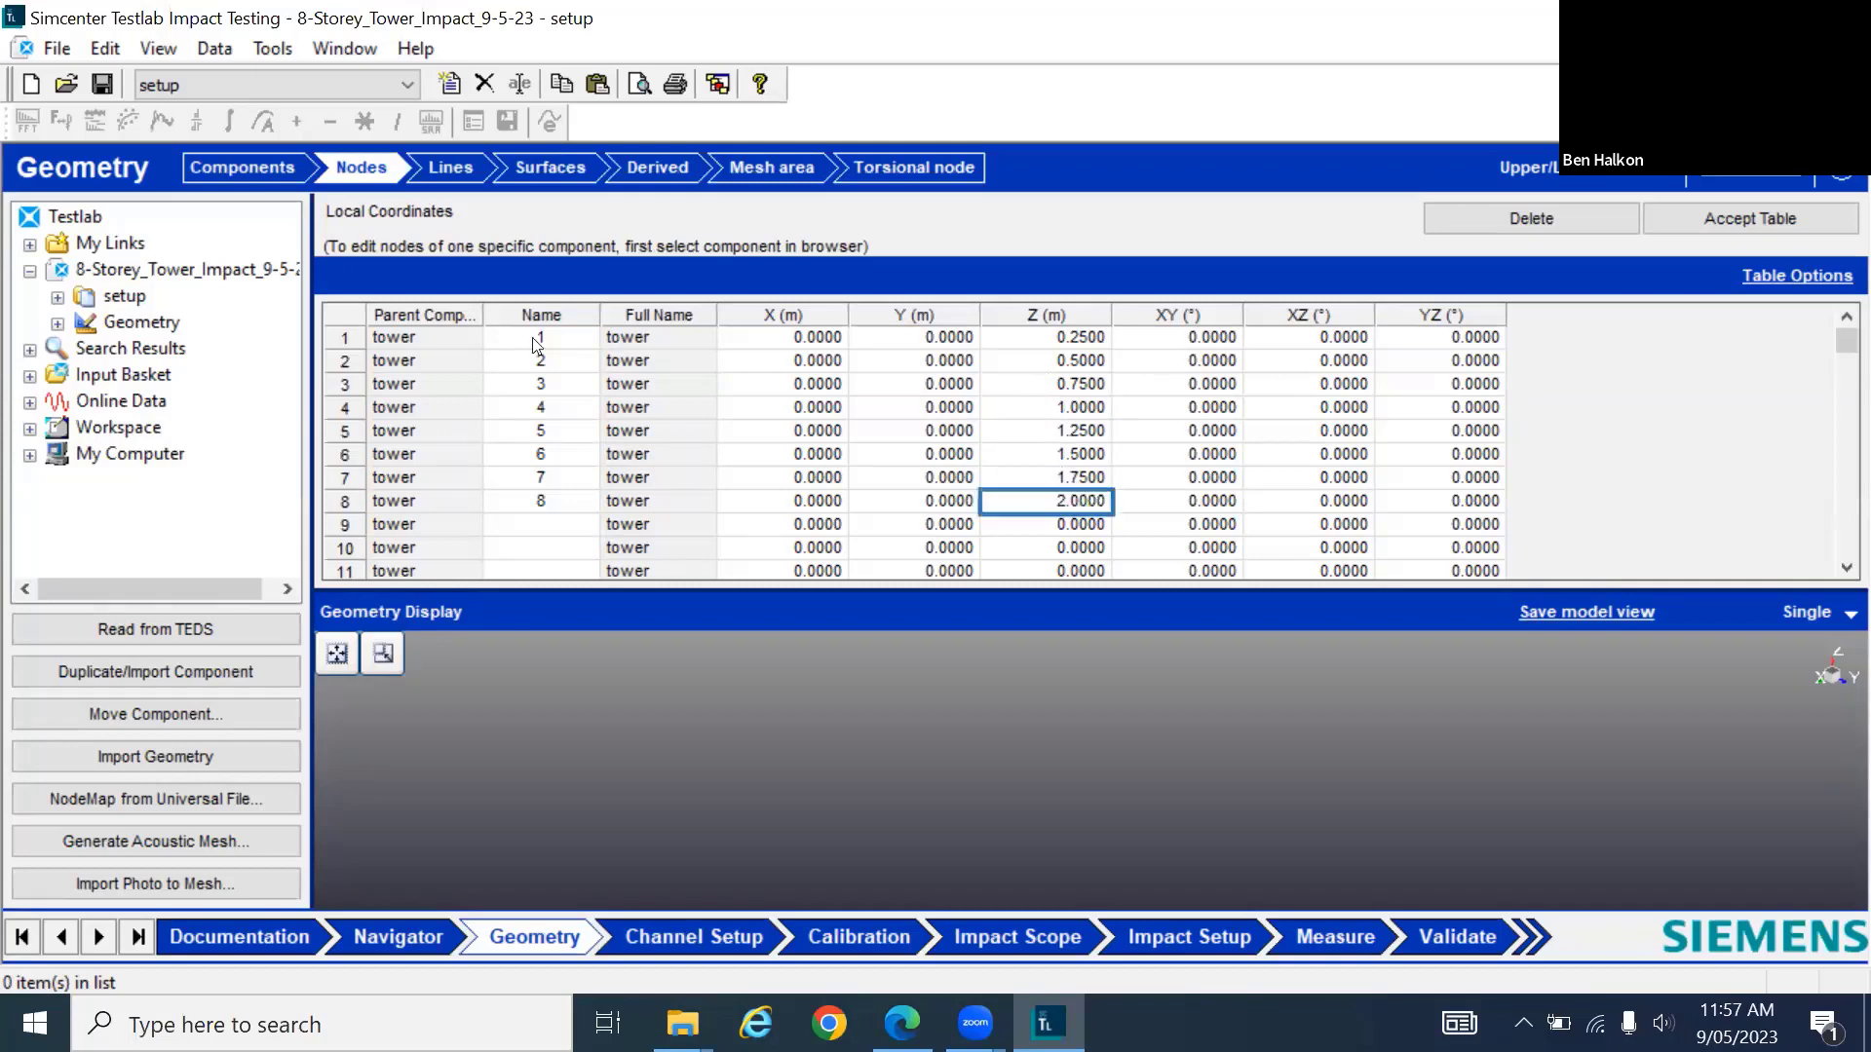
click(1754, 210)
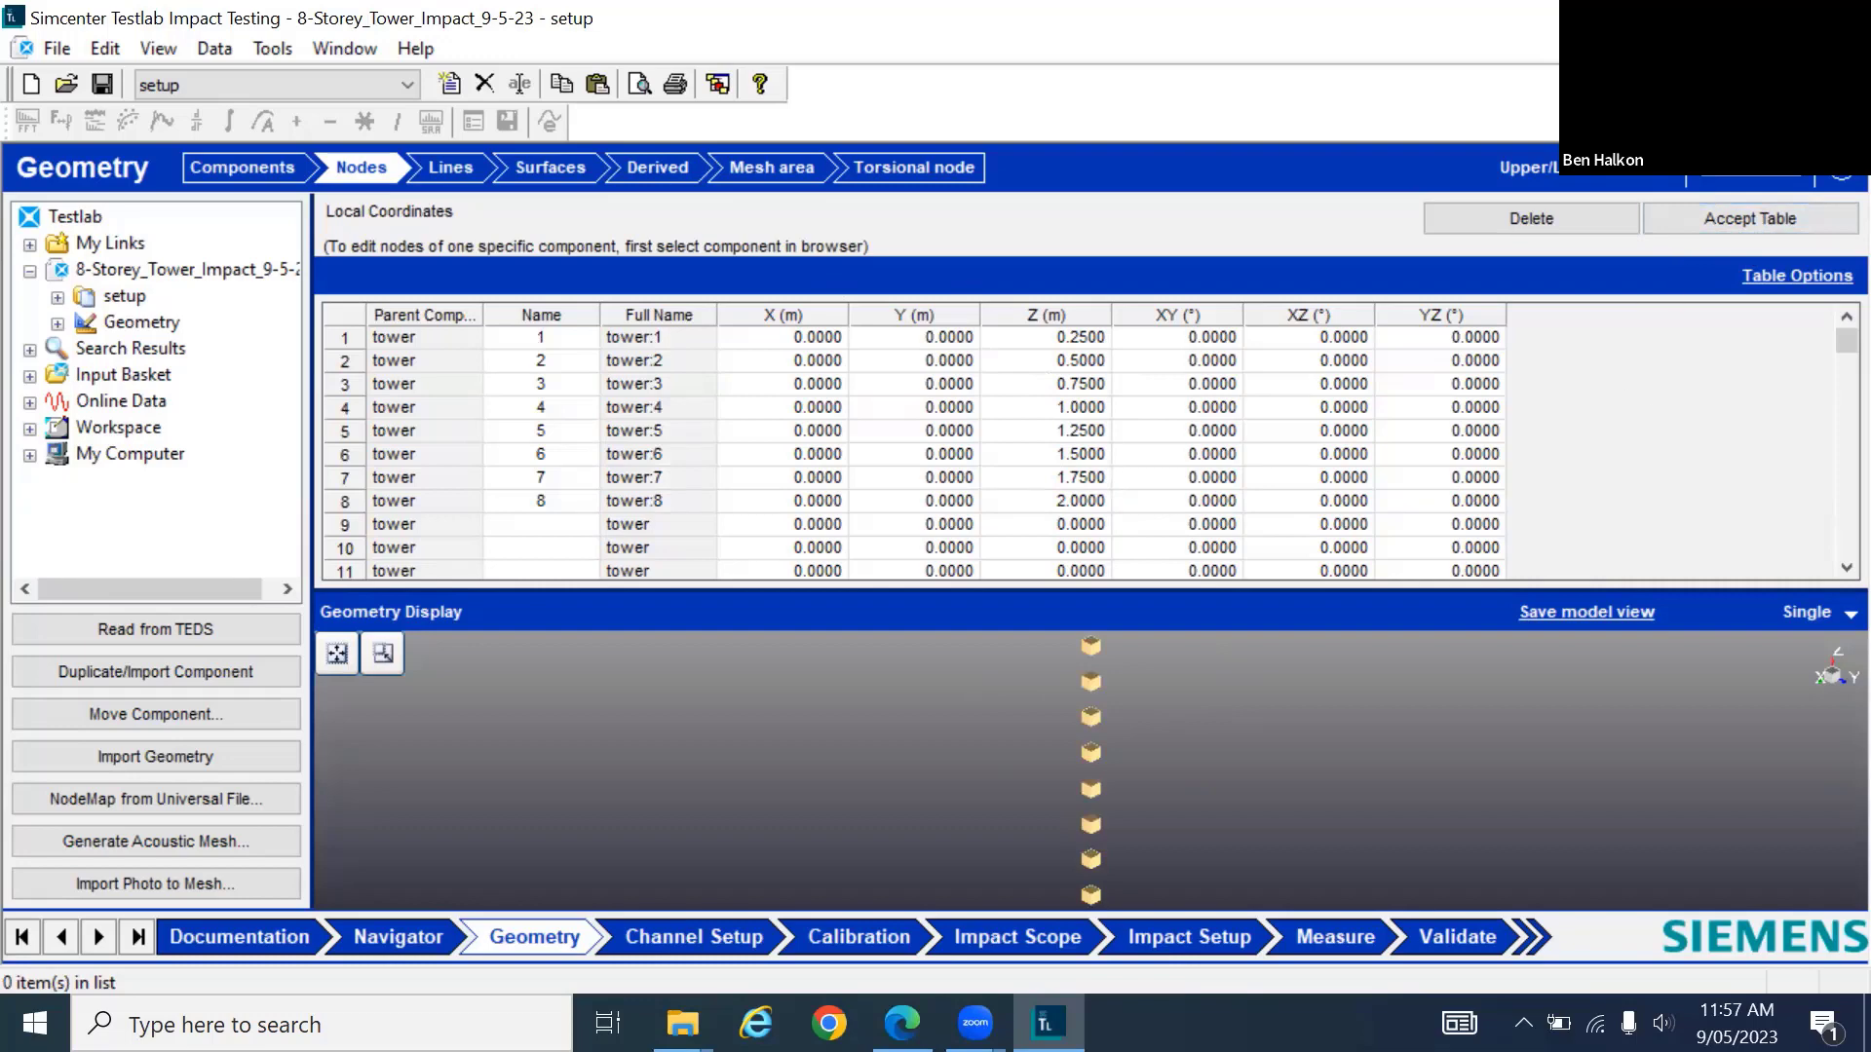
Switch the Nodes page to the Left/Right View and show the node names in the geometry display
click(1539, 168)
click(1535, 235)
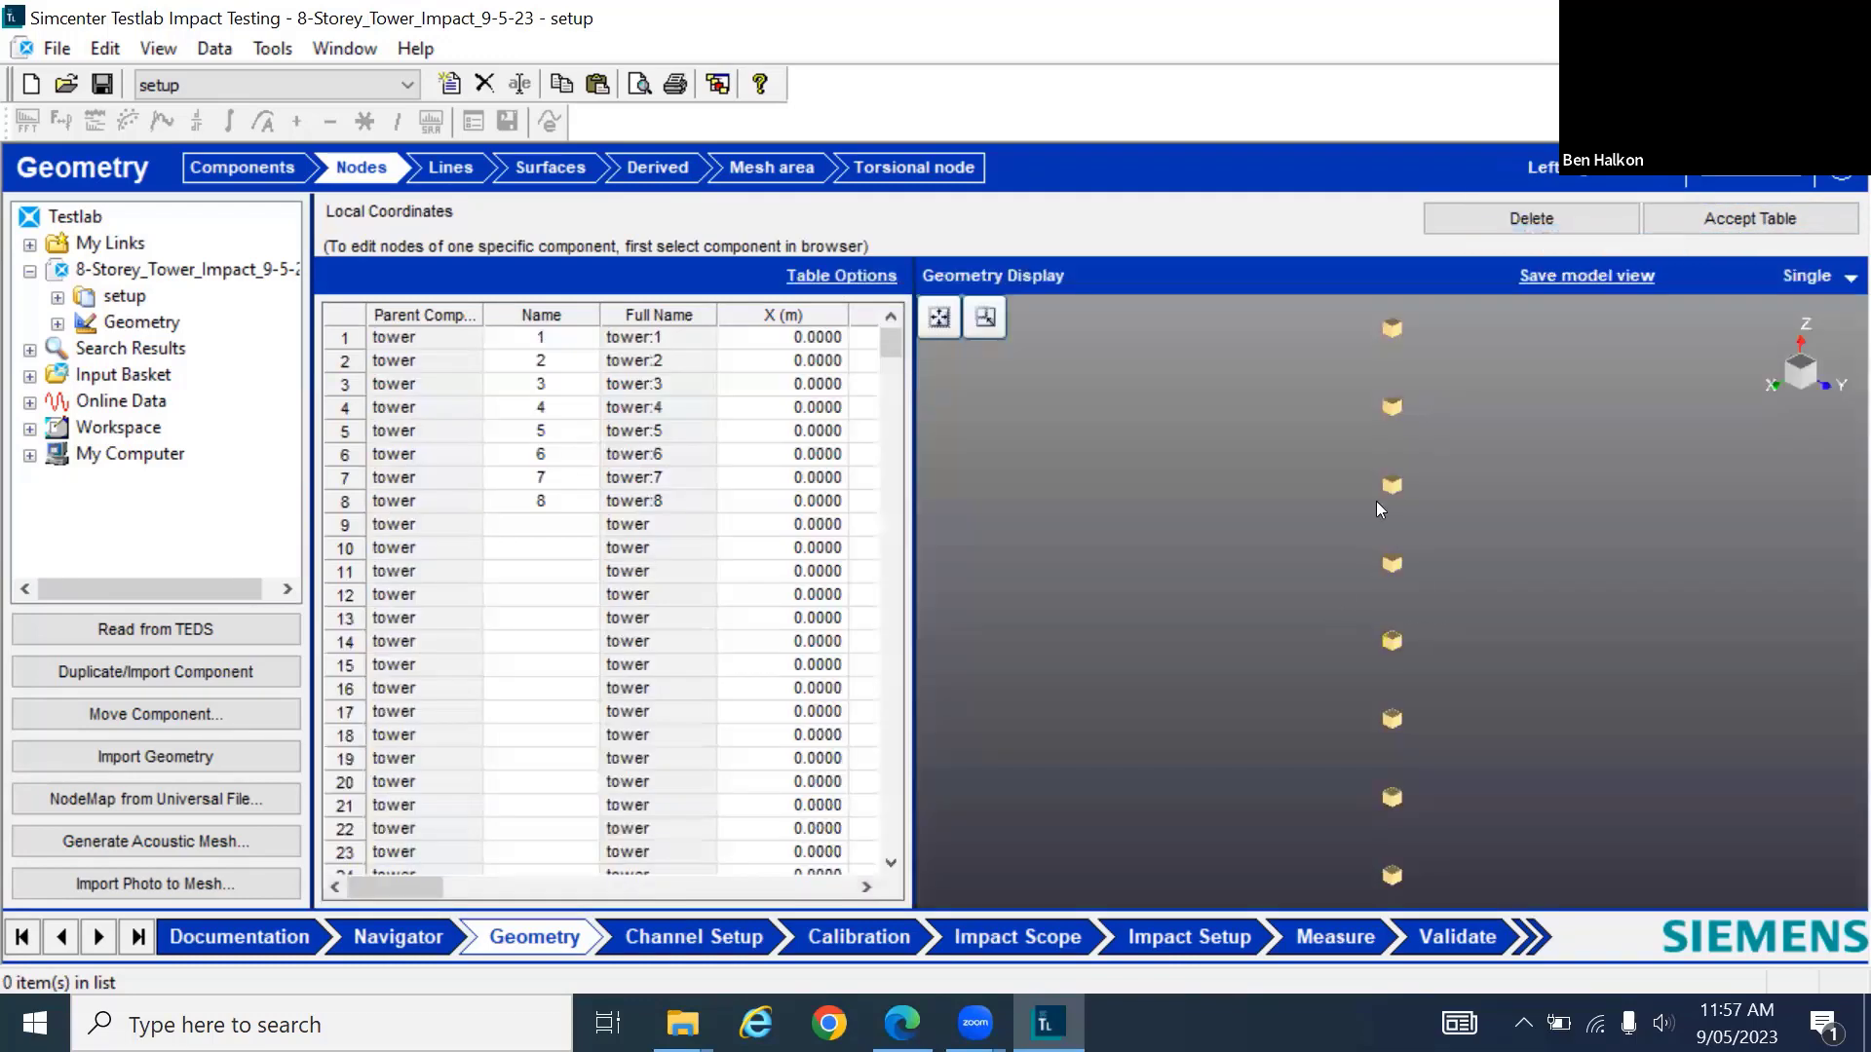
right_click(1053, 435)
mouse_move(1198, 450)
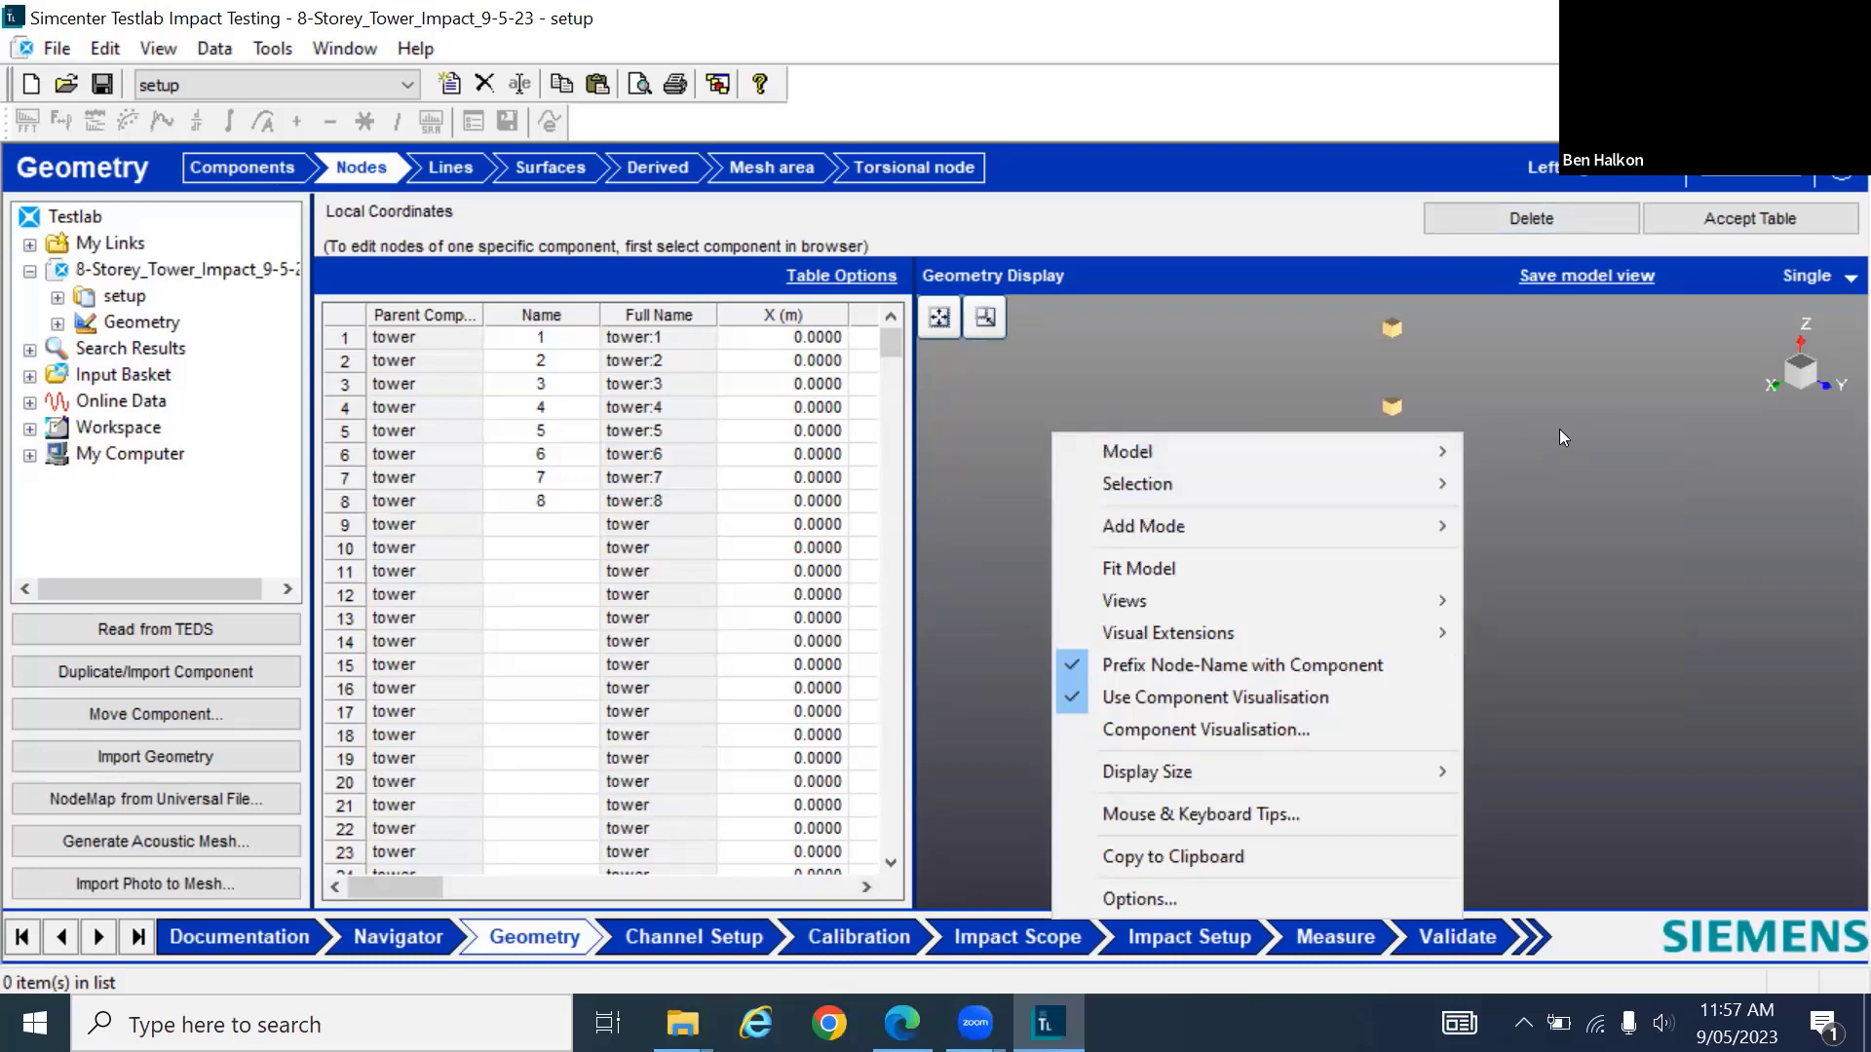
mouse_move(1432, 451)
mouse_move(1551, 452)
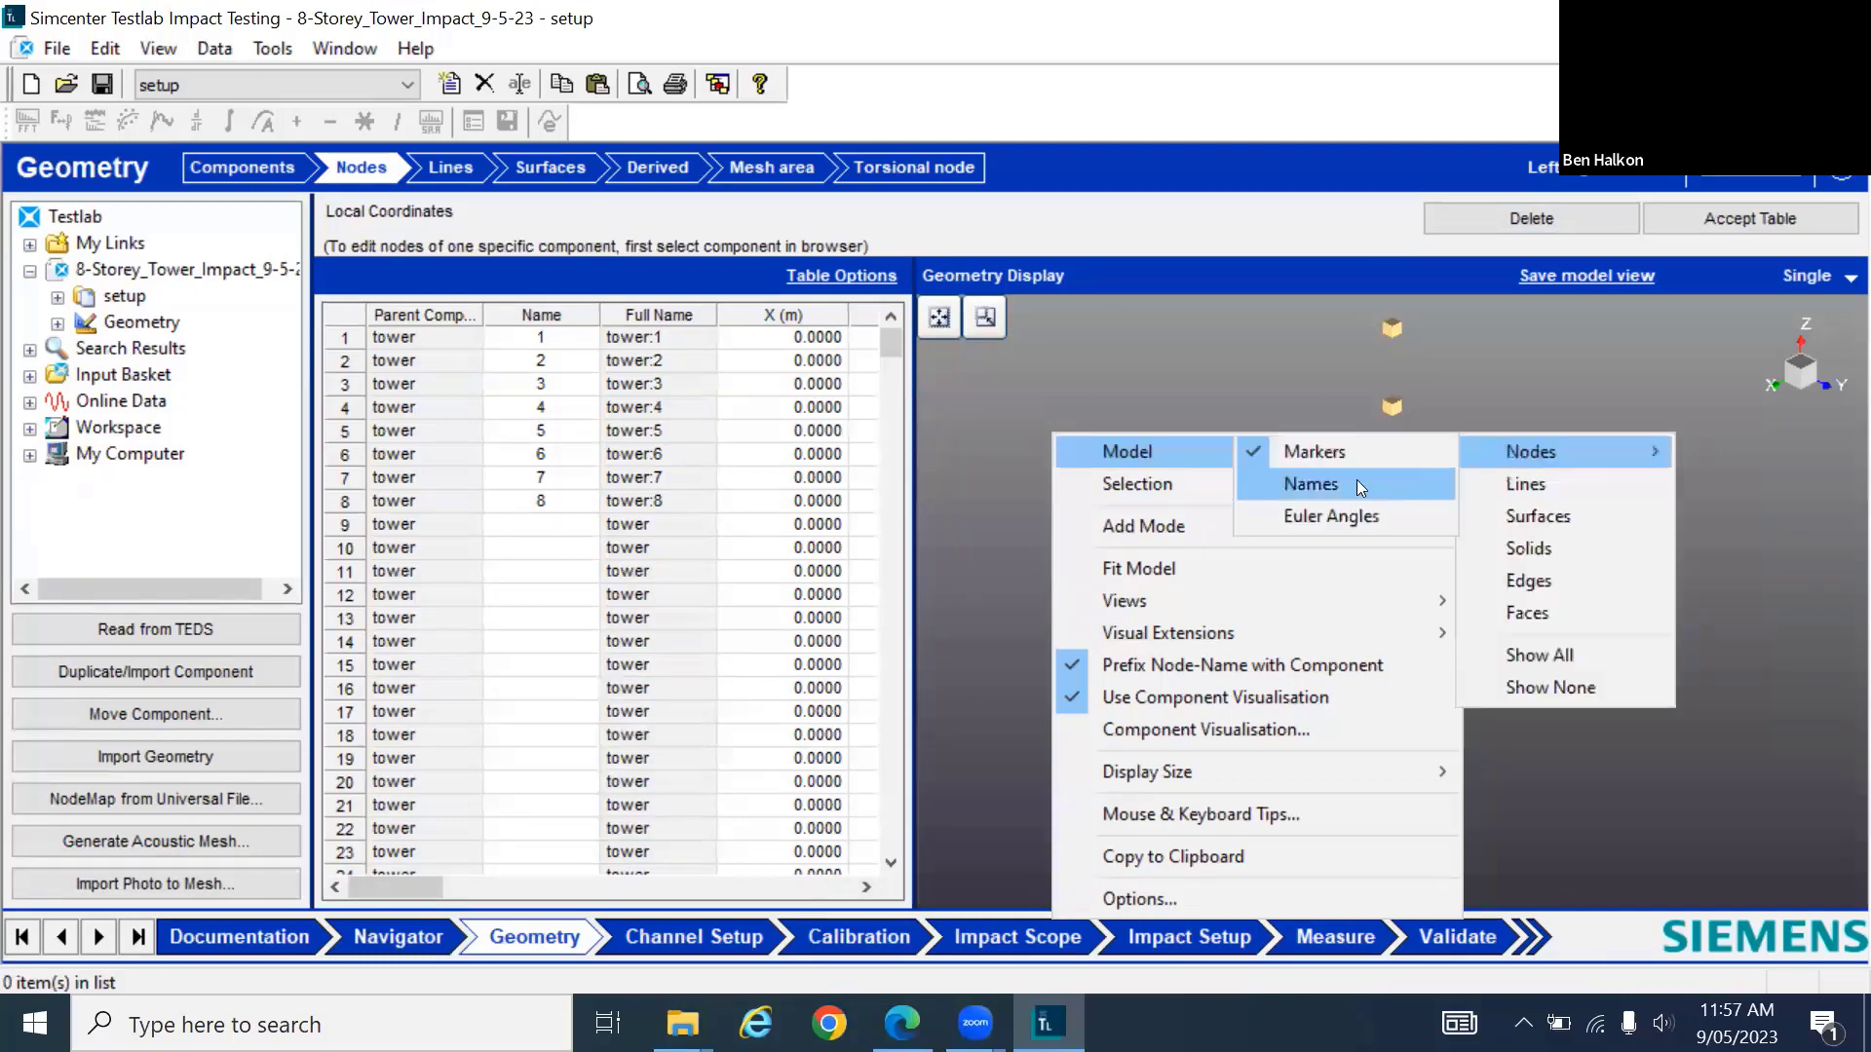
click(1303, 487)
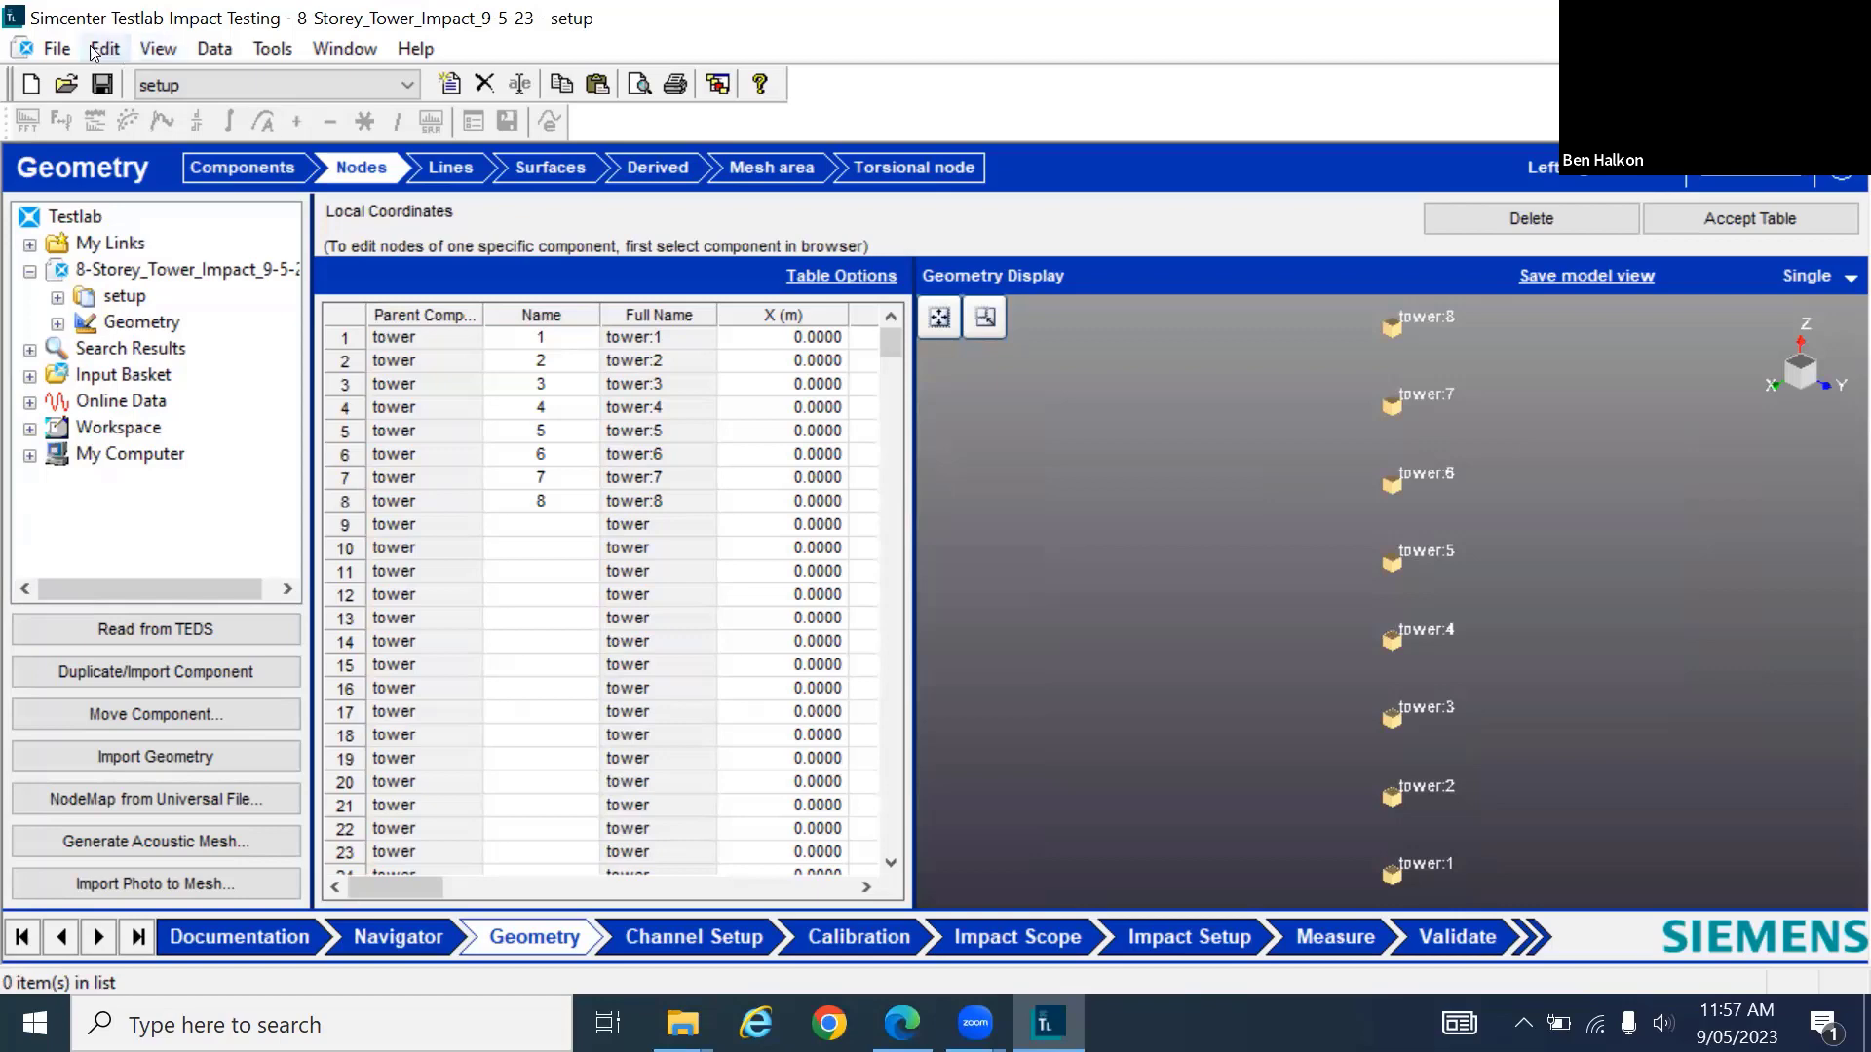
Save the project with the new tower nodes
click(102, 84)
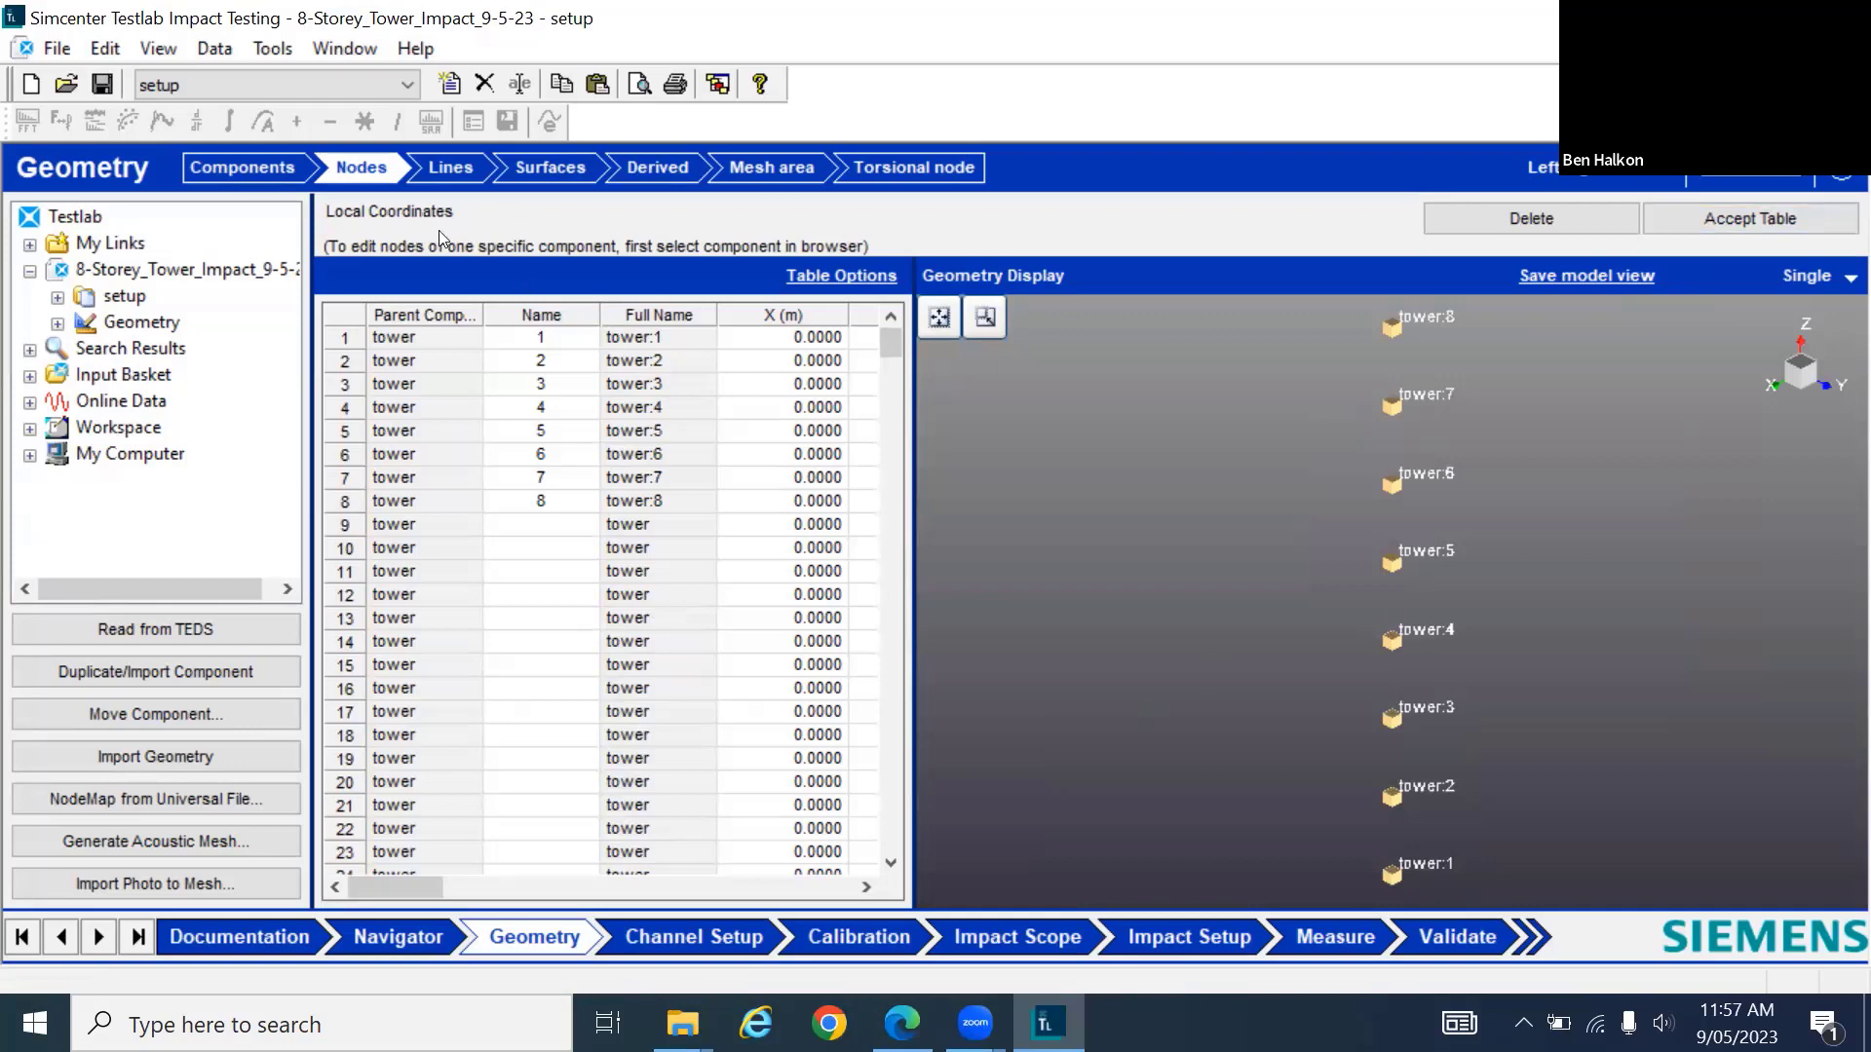
click(745, 761)
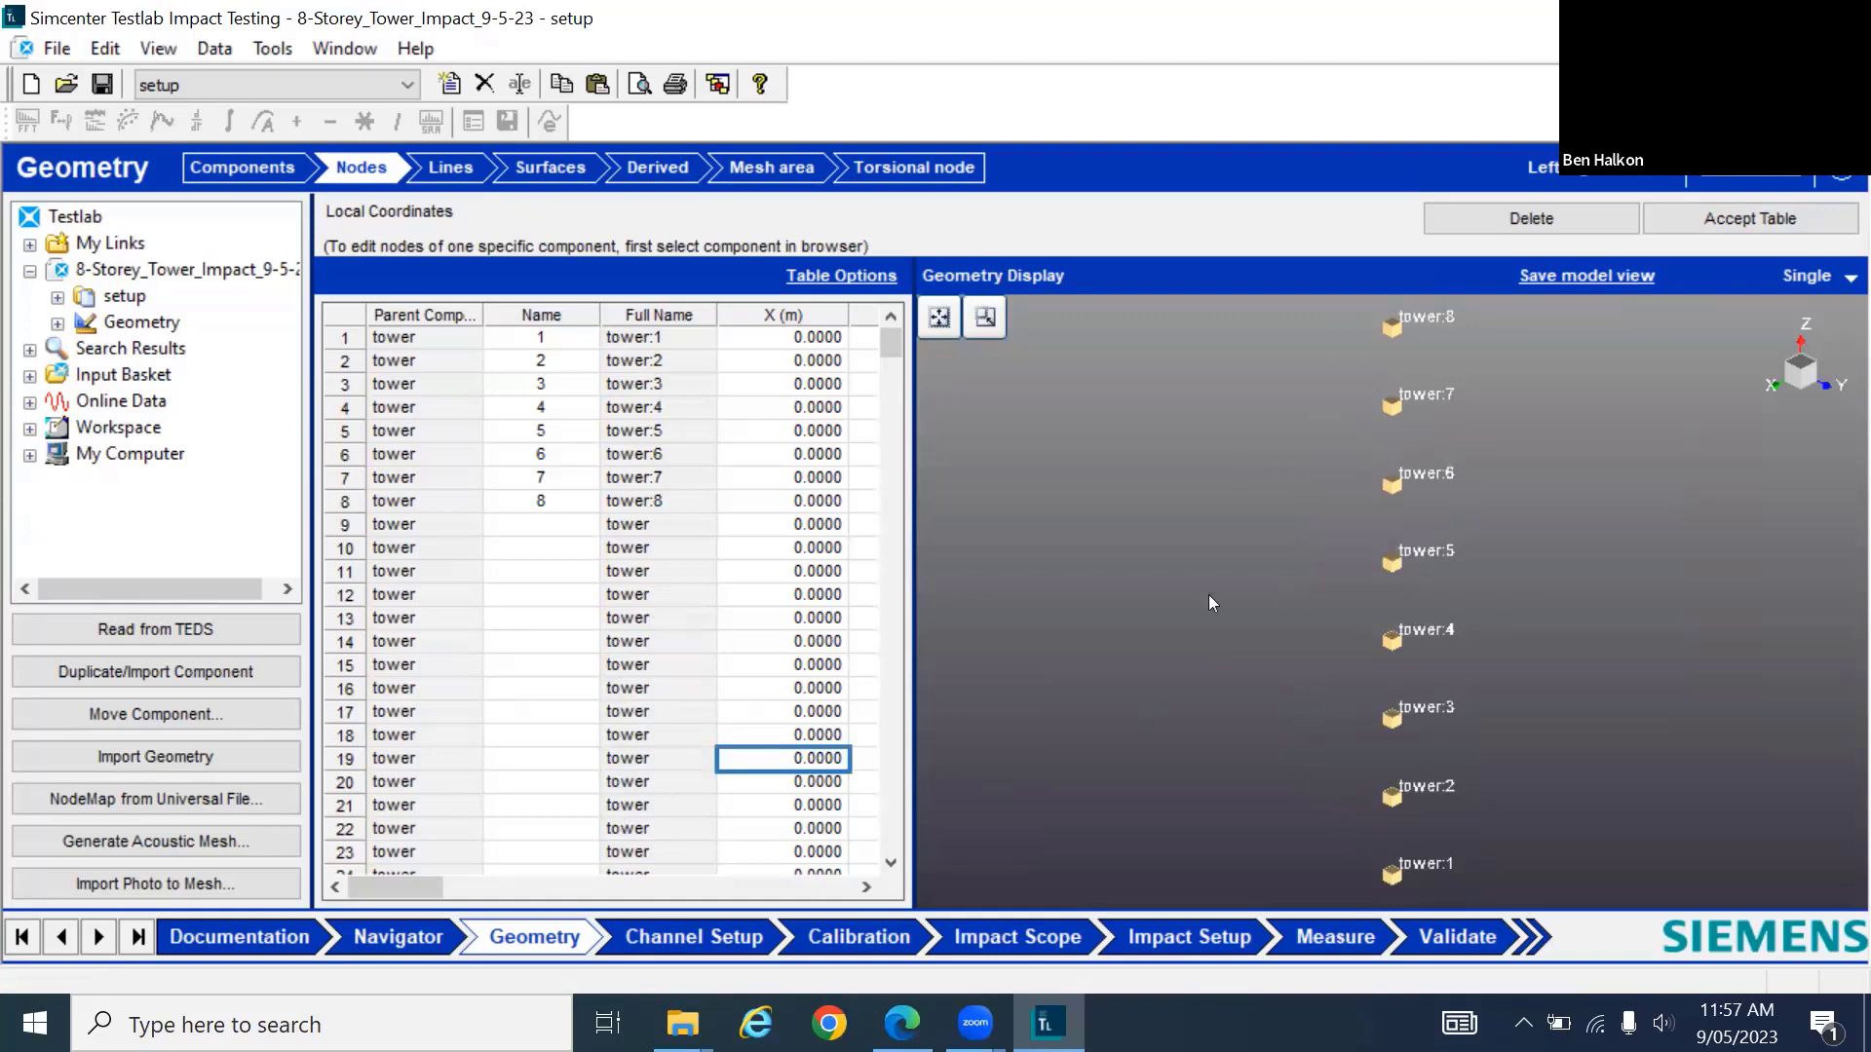
Arrange the Lines page in Left/Right View and draw connected lines in the display from tower:1 up to tower:8
click(450, 168)
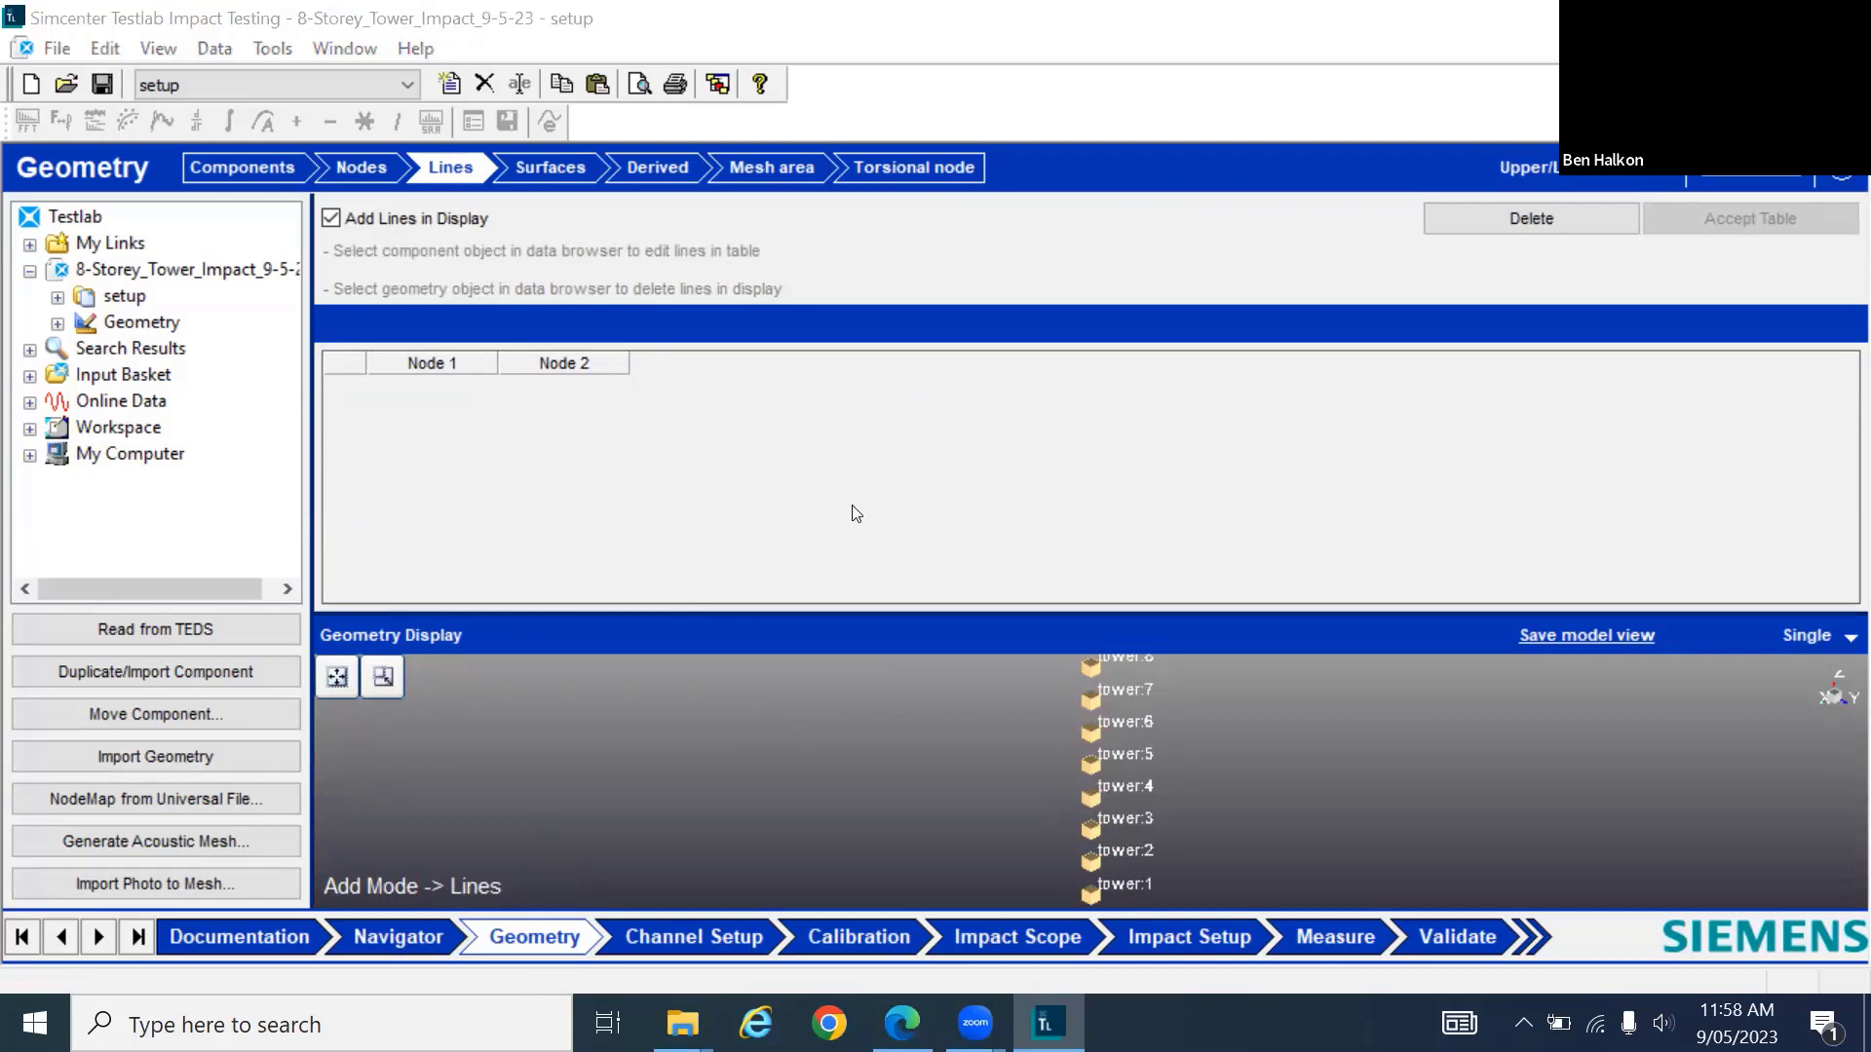
click(1565, 167)
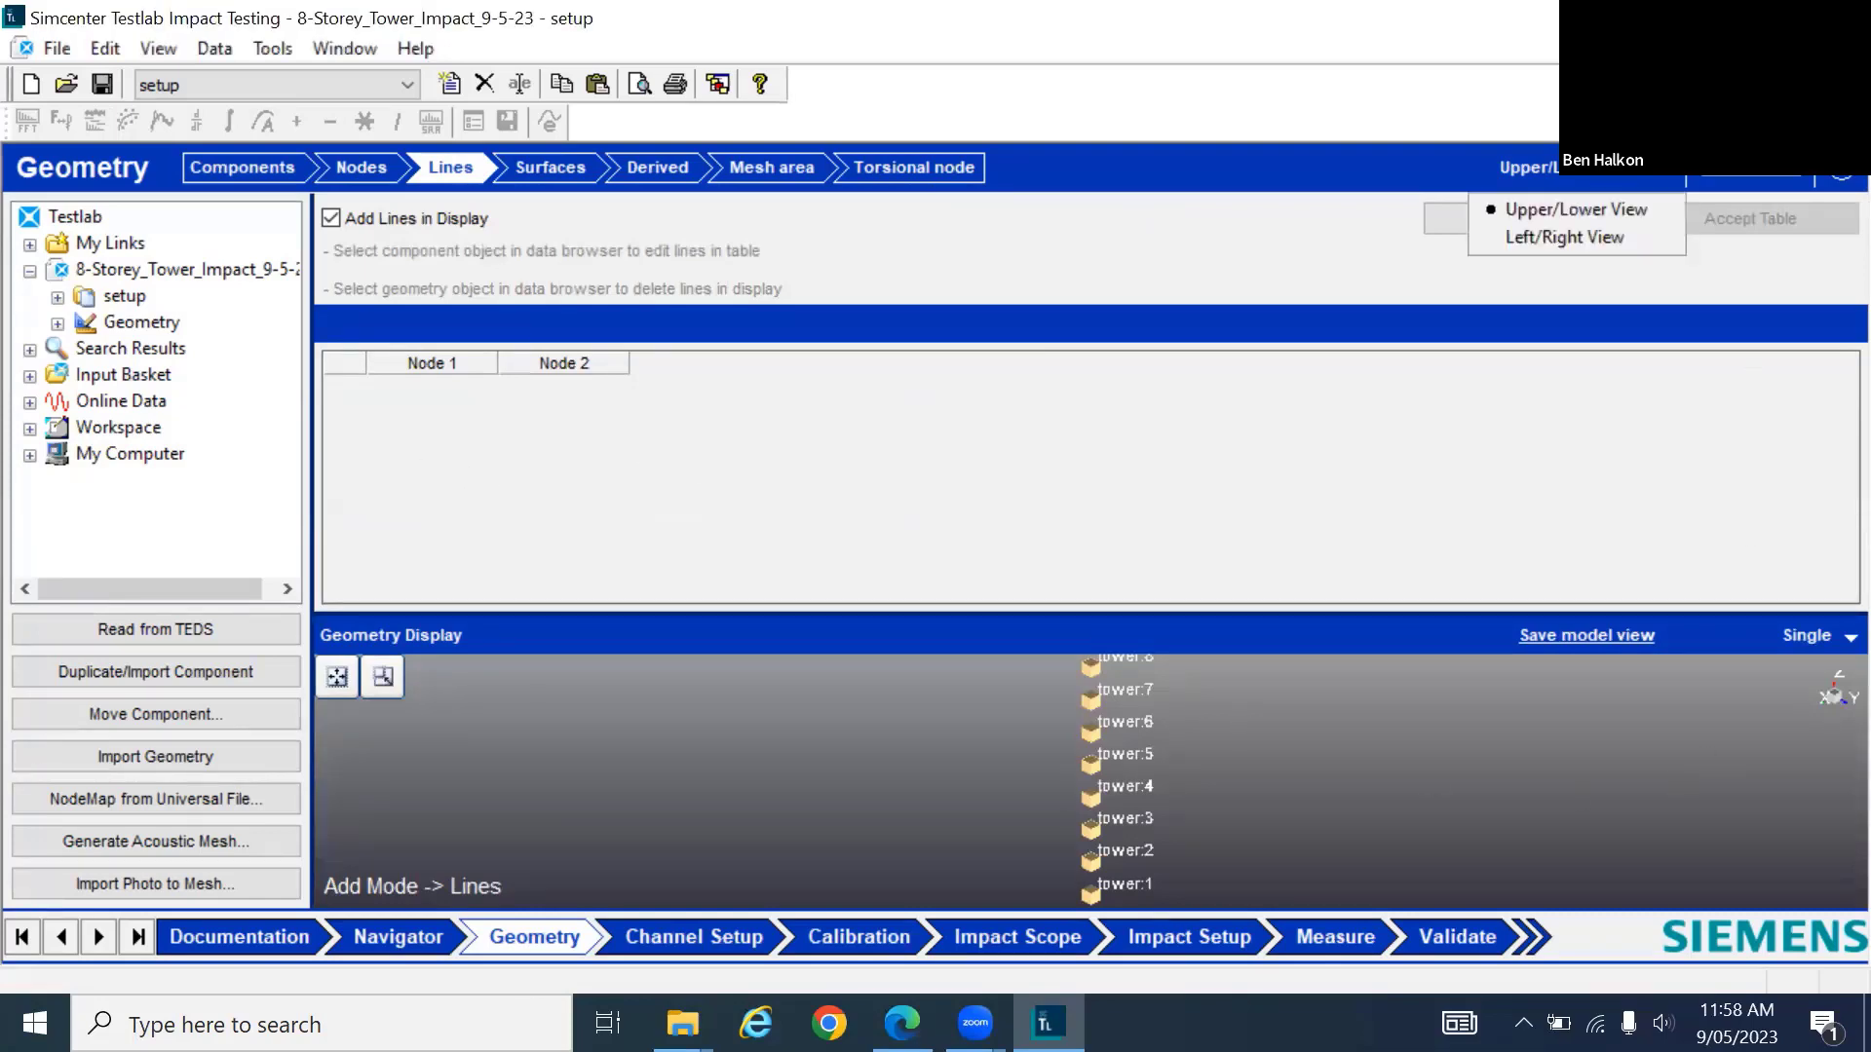
click(1563, 237)
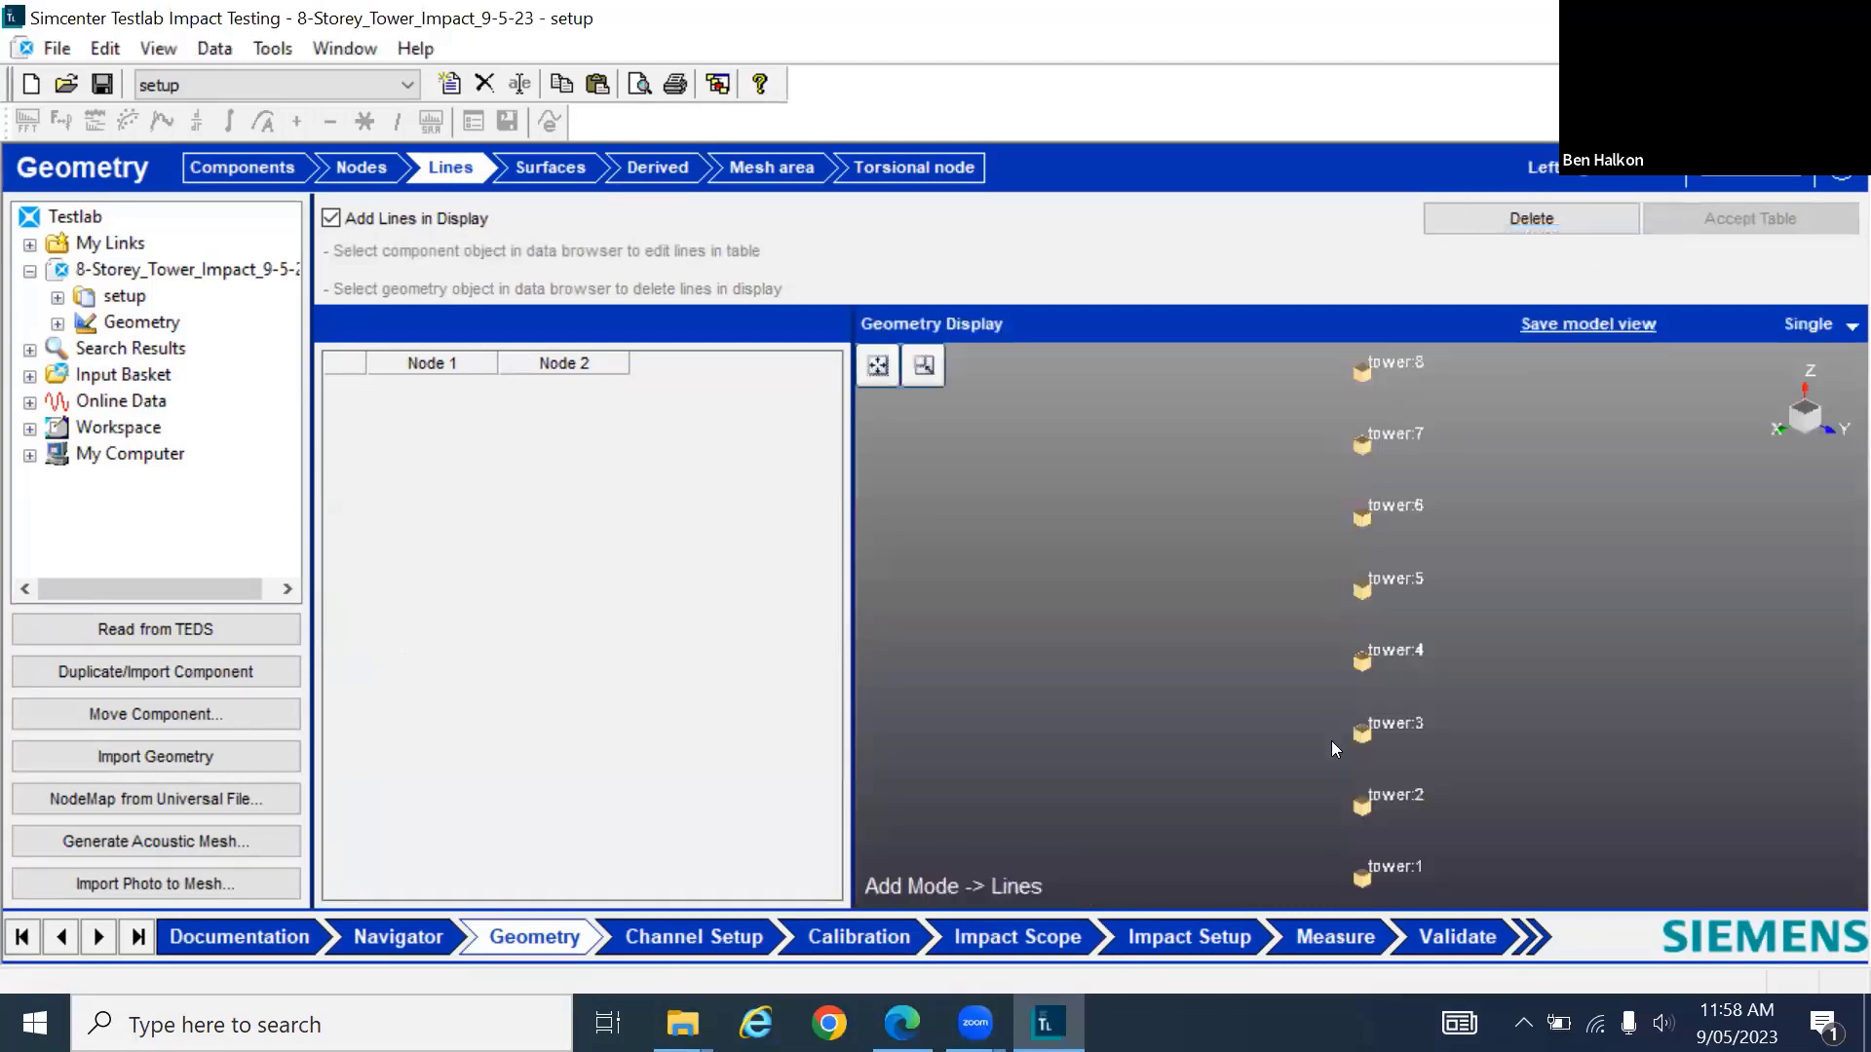
click(1362, 880)
click(1364, 733)
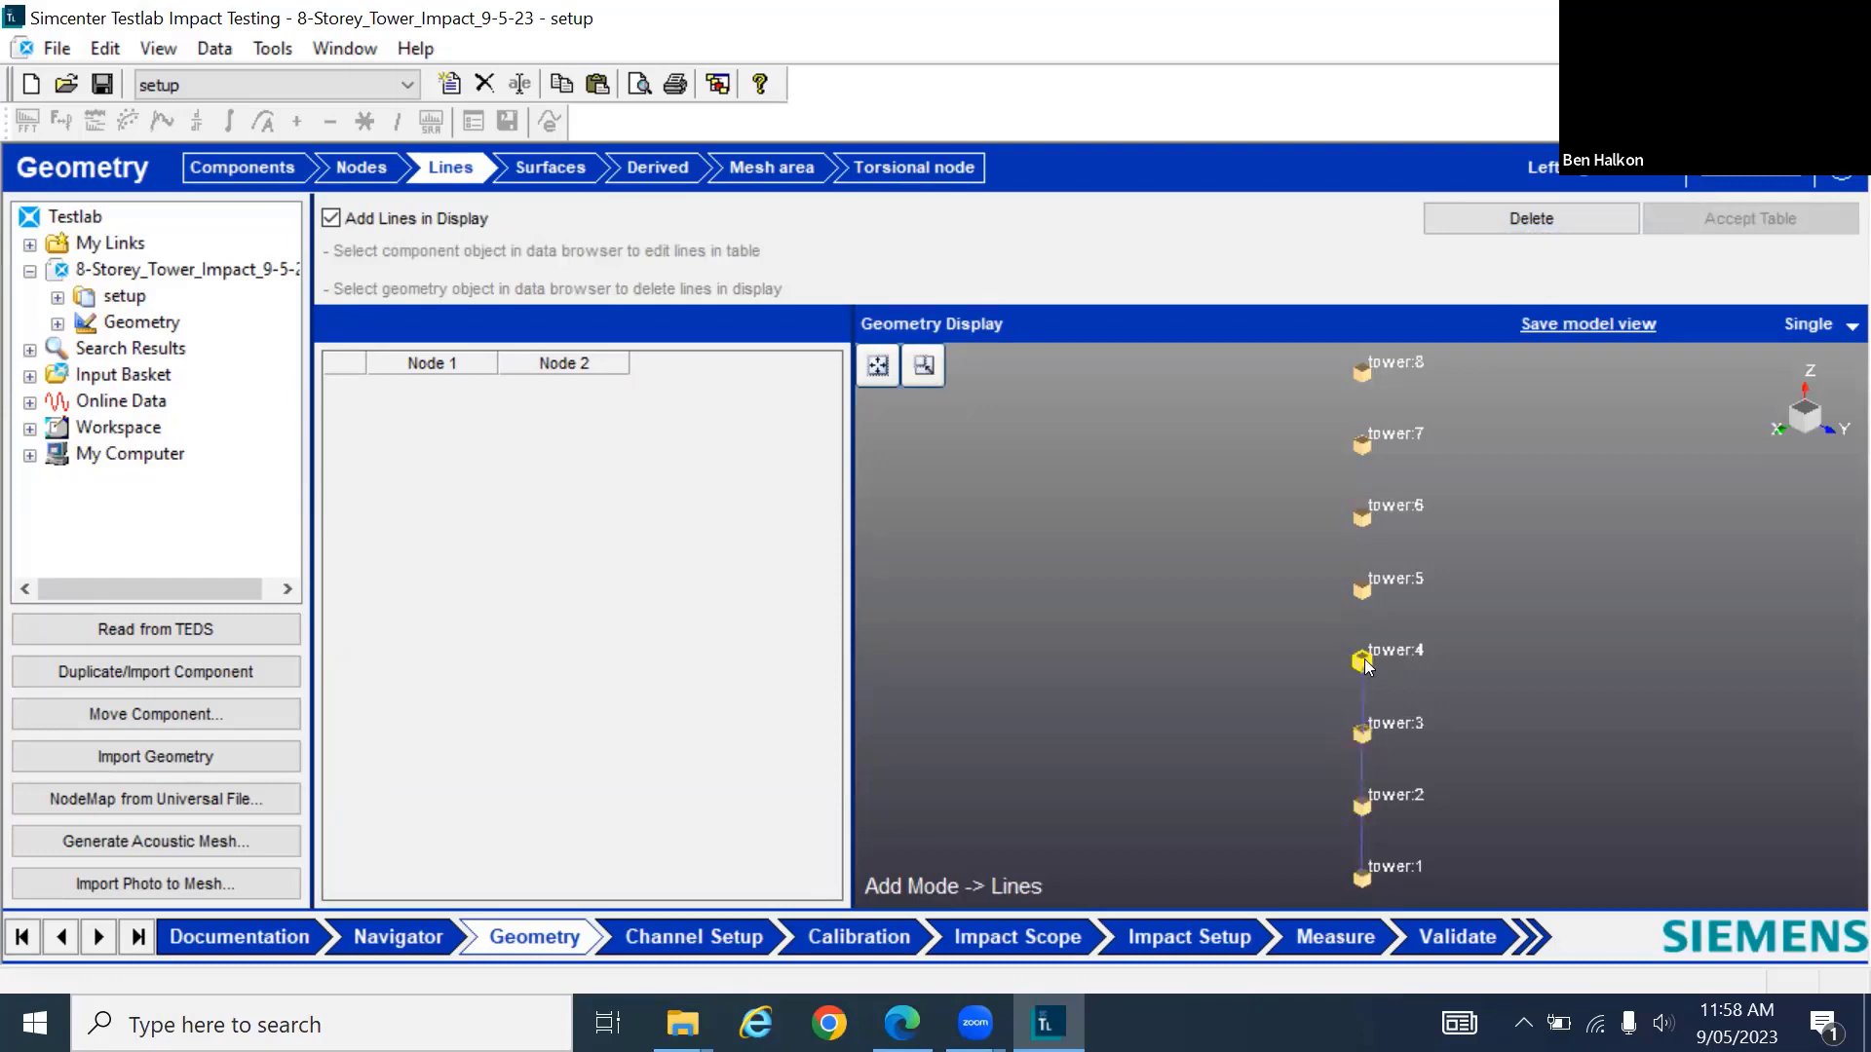
click(1364, 590)
click(1362, 516)
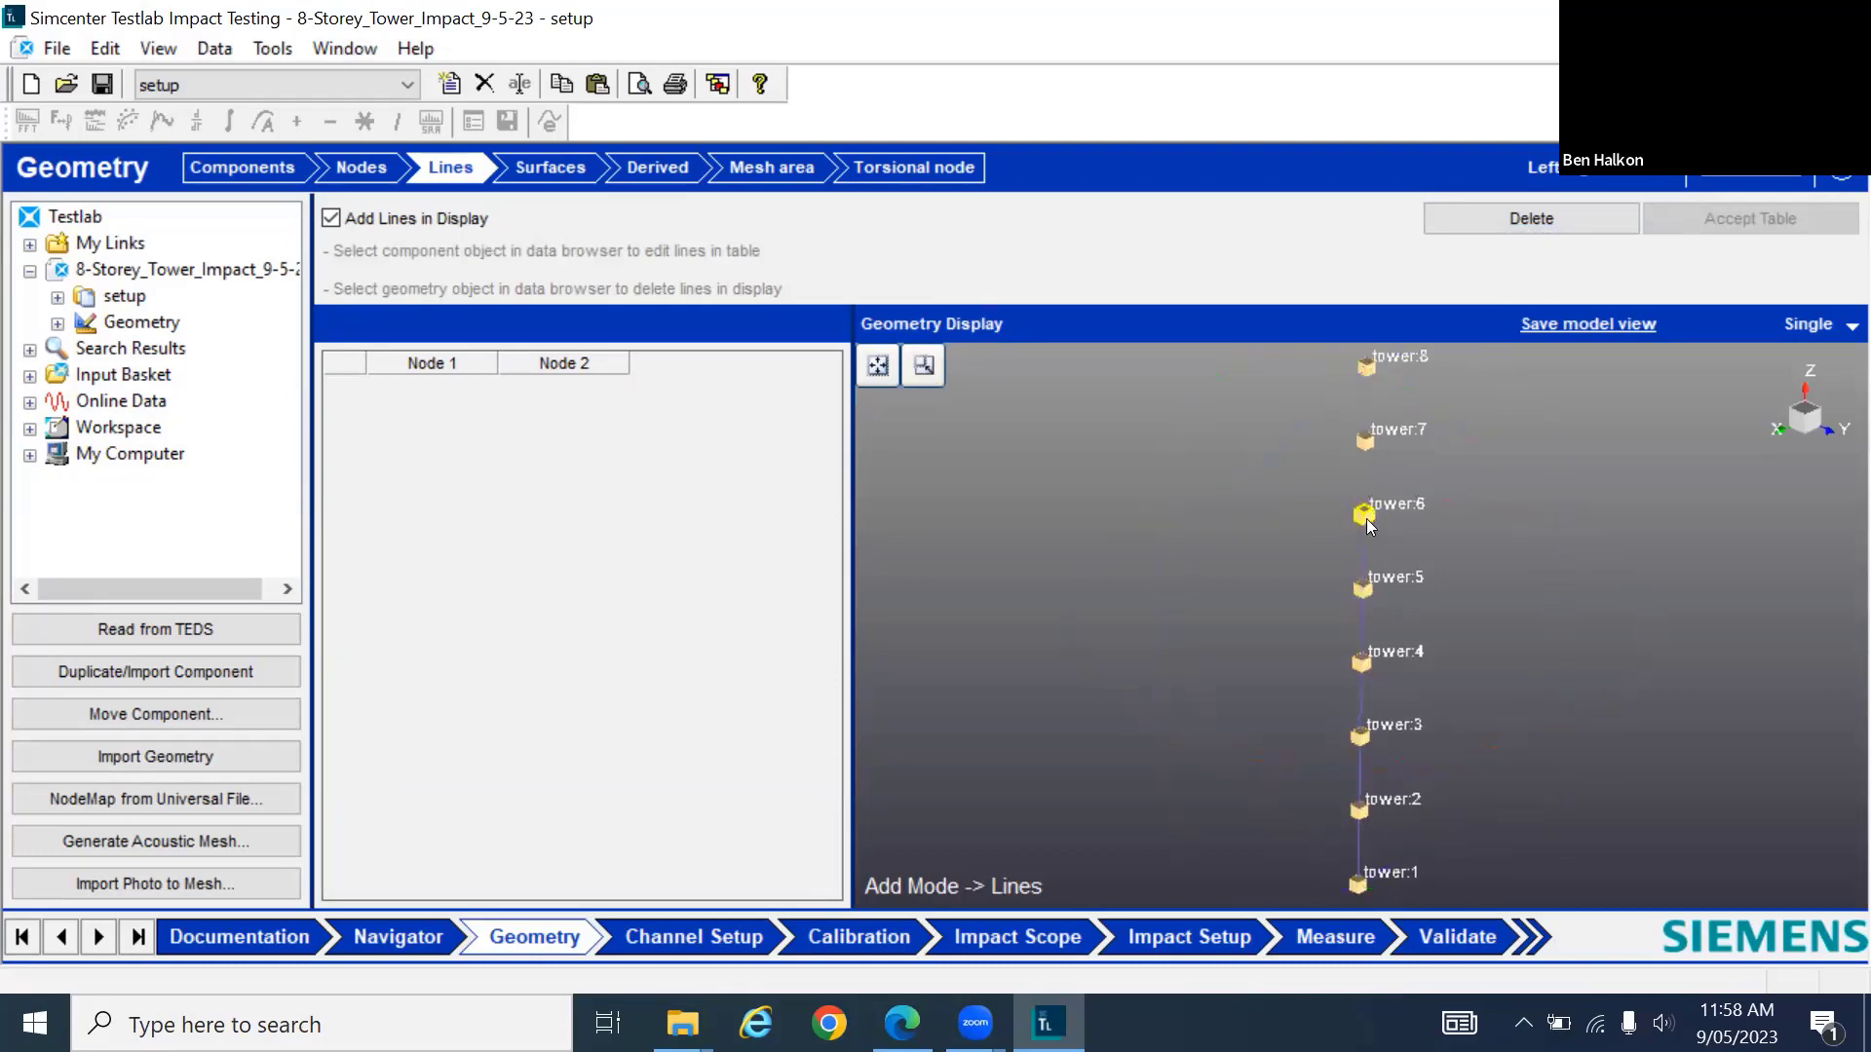
click(1361, 429)
click(1366, 366)
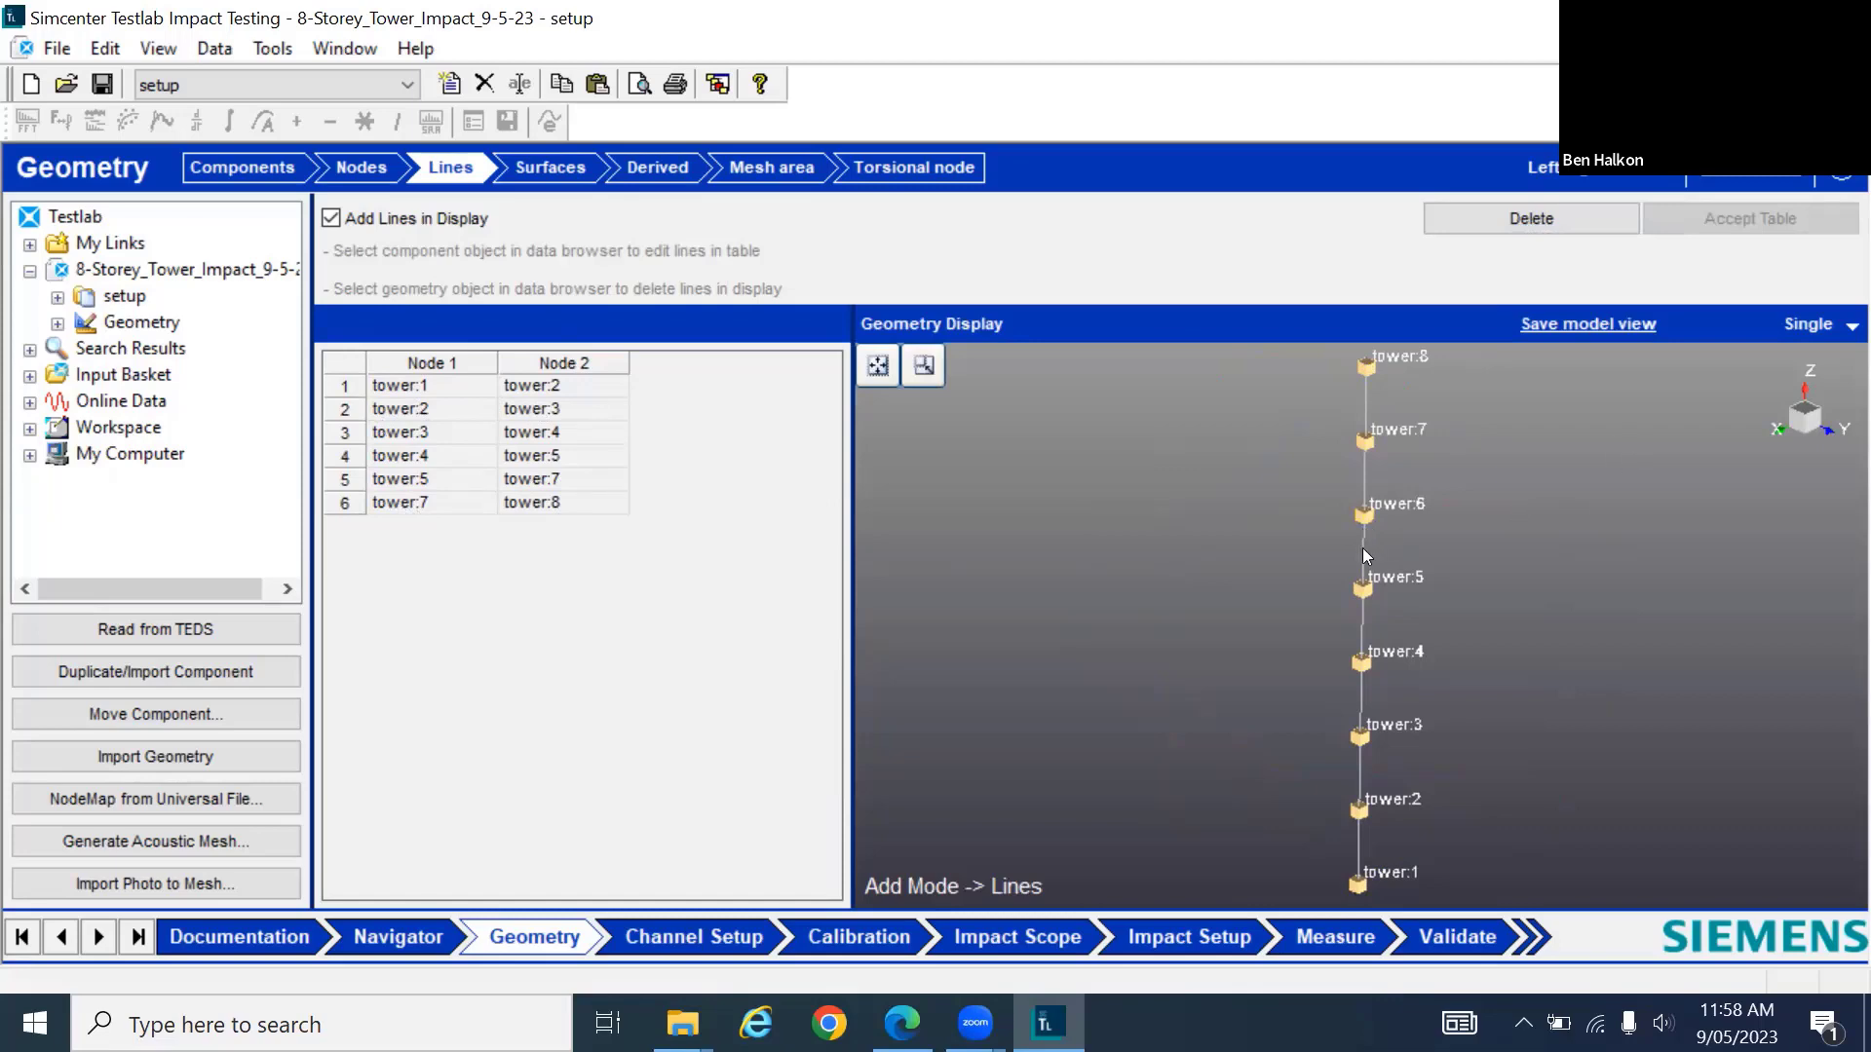
Stop adding lines in the display and set the second node of line 5 to tower:6 in the table
click(331, 218)
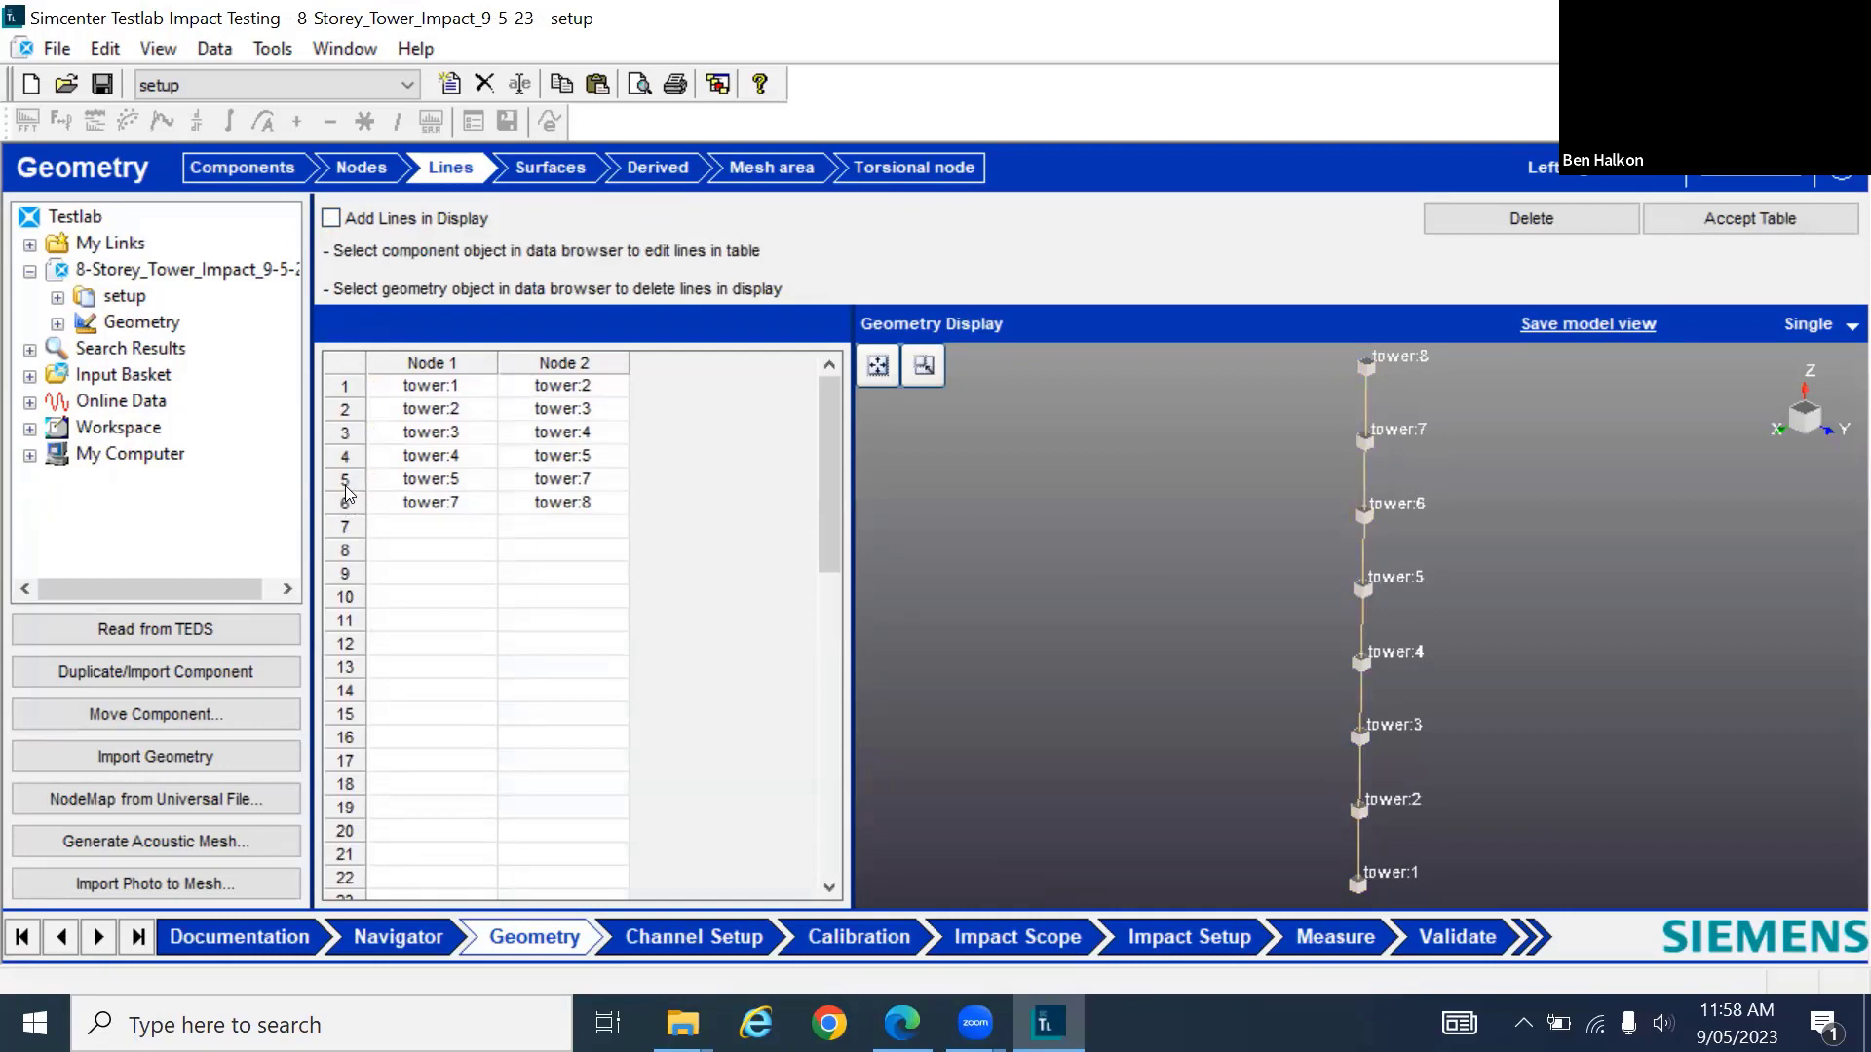
click(568, 479)
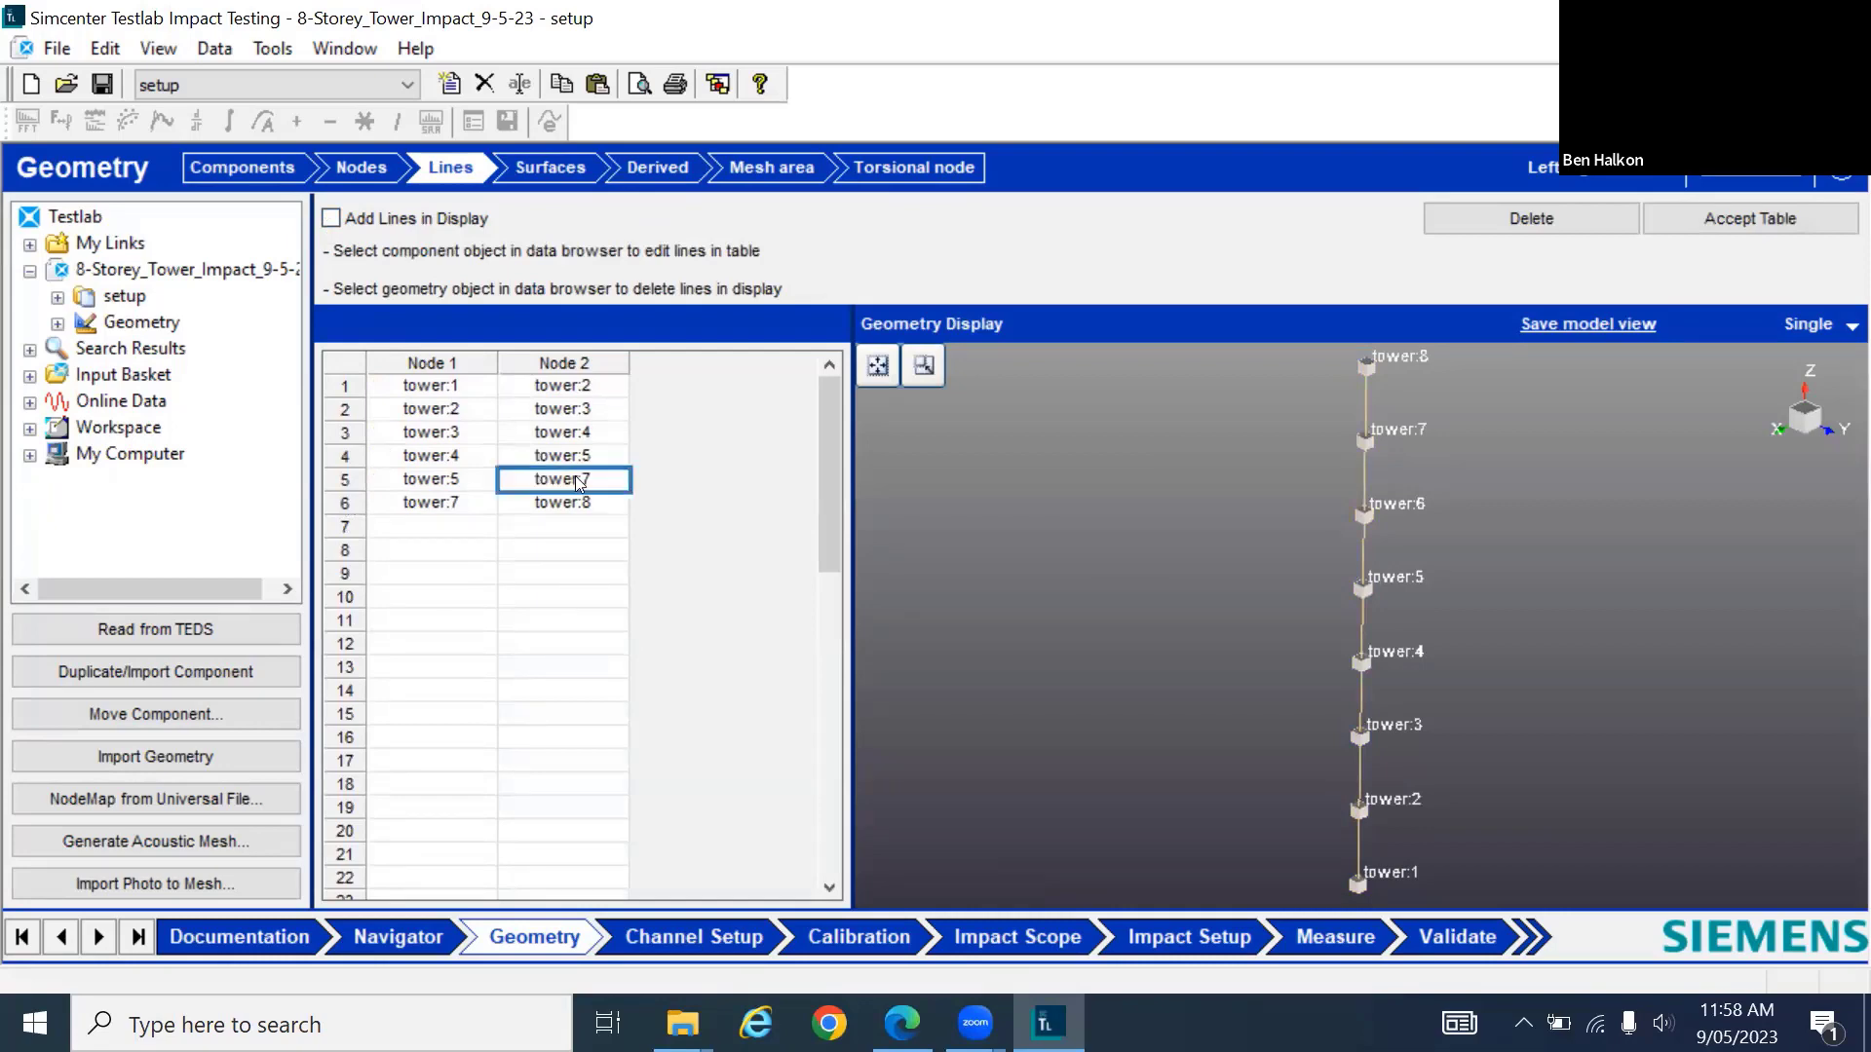
click(600, 480)
text(tower:6)
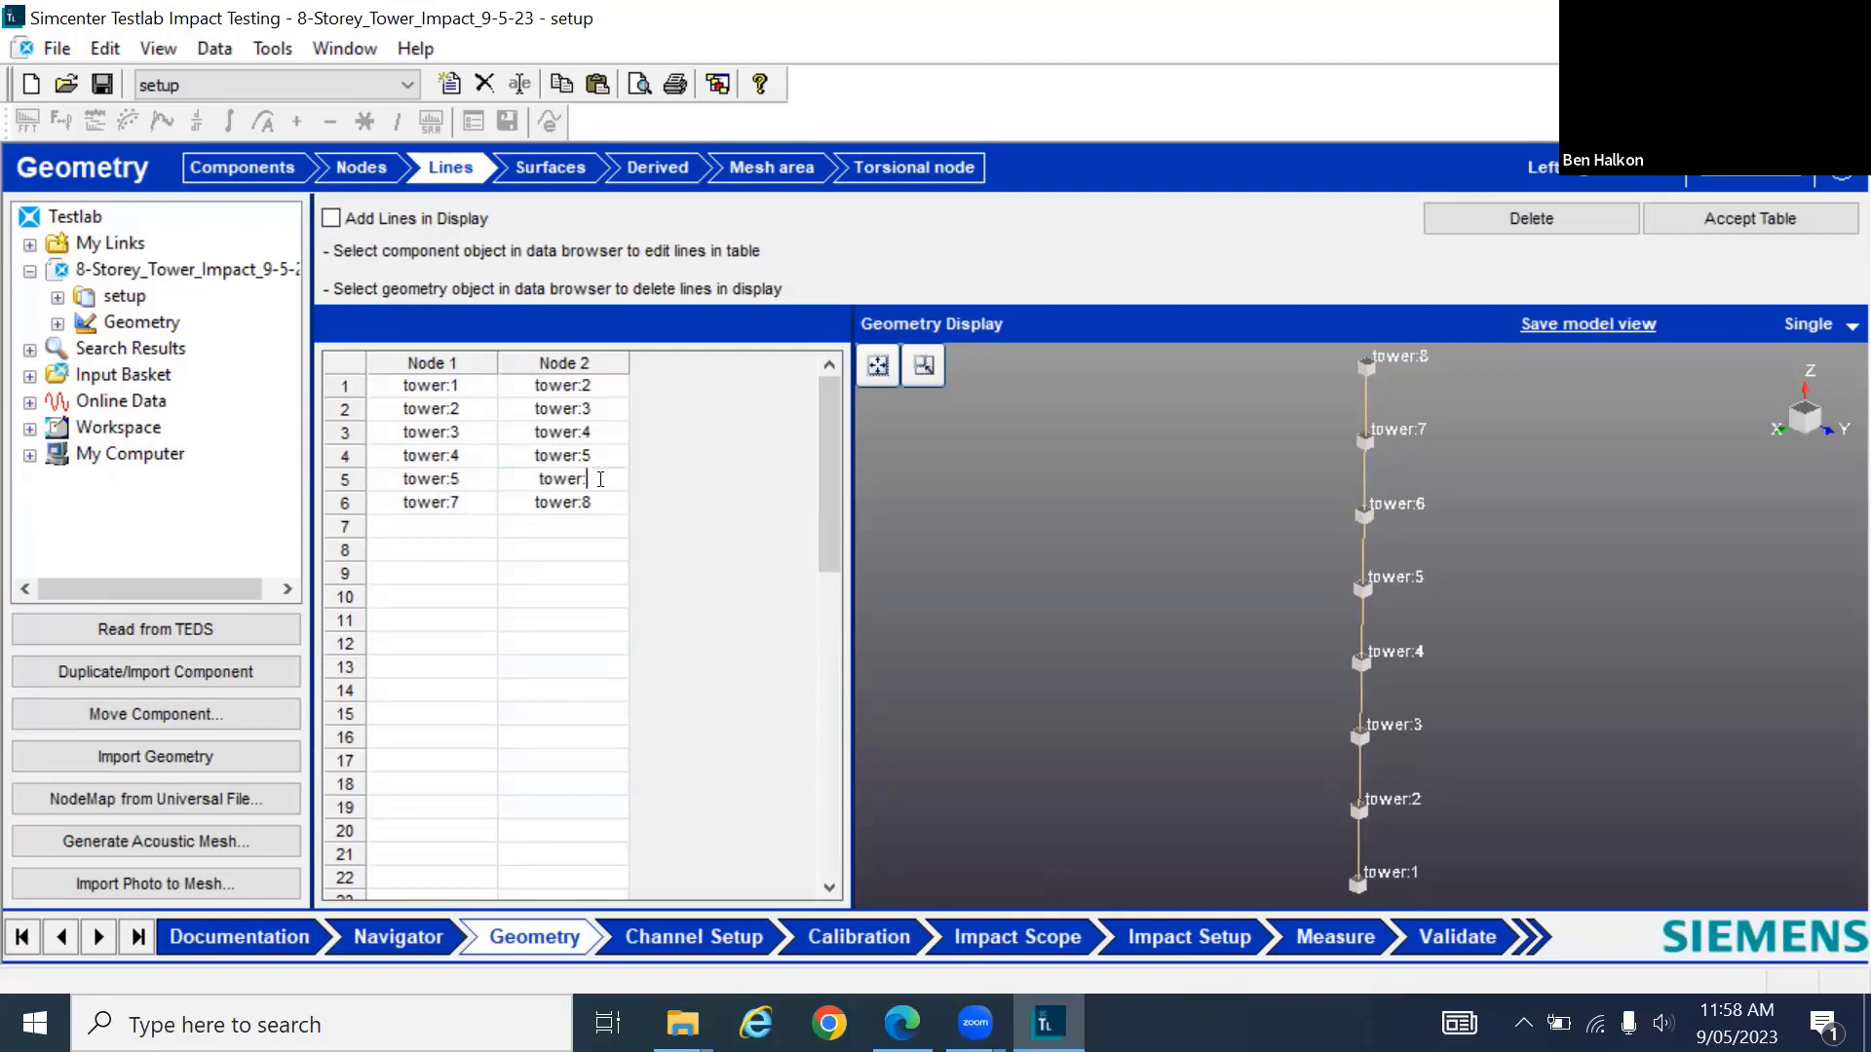
Change line 6 in the table so that it runs from tower:6 to tower:7
click(356, 504)
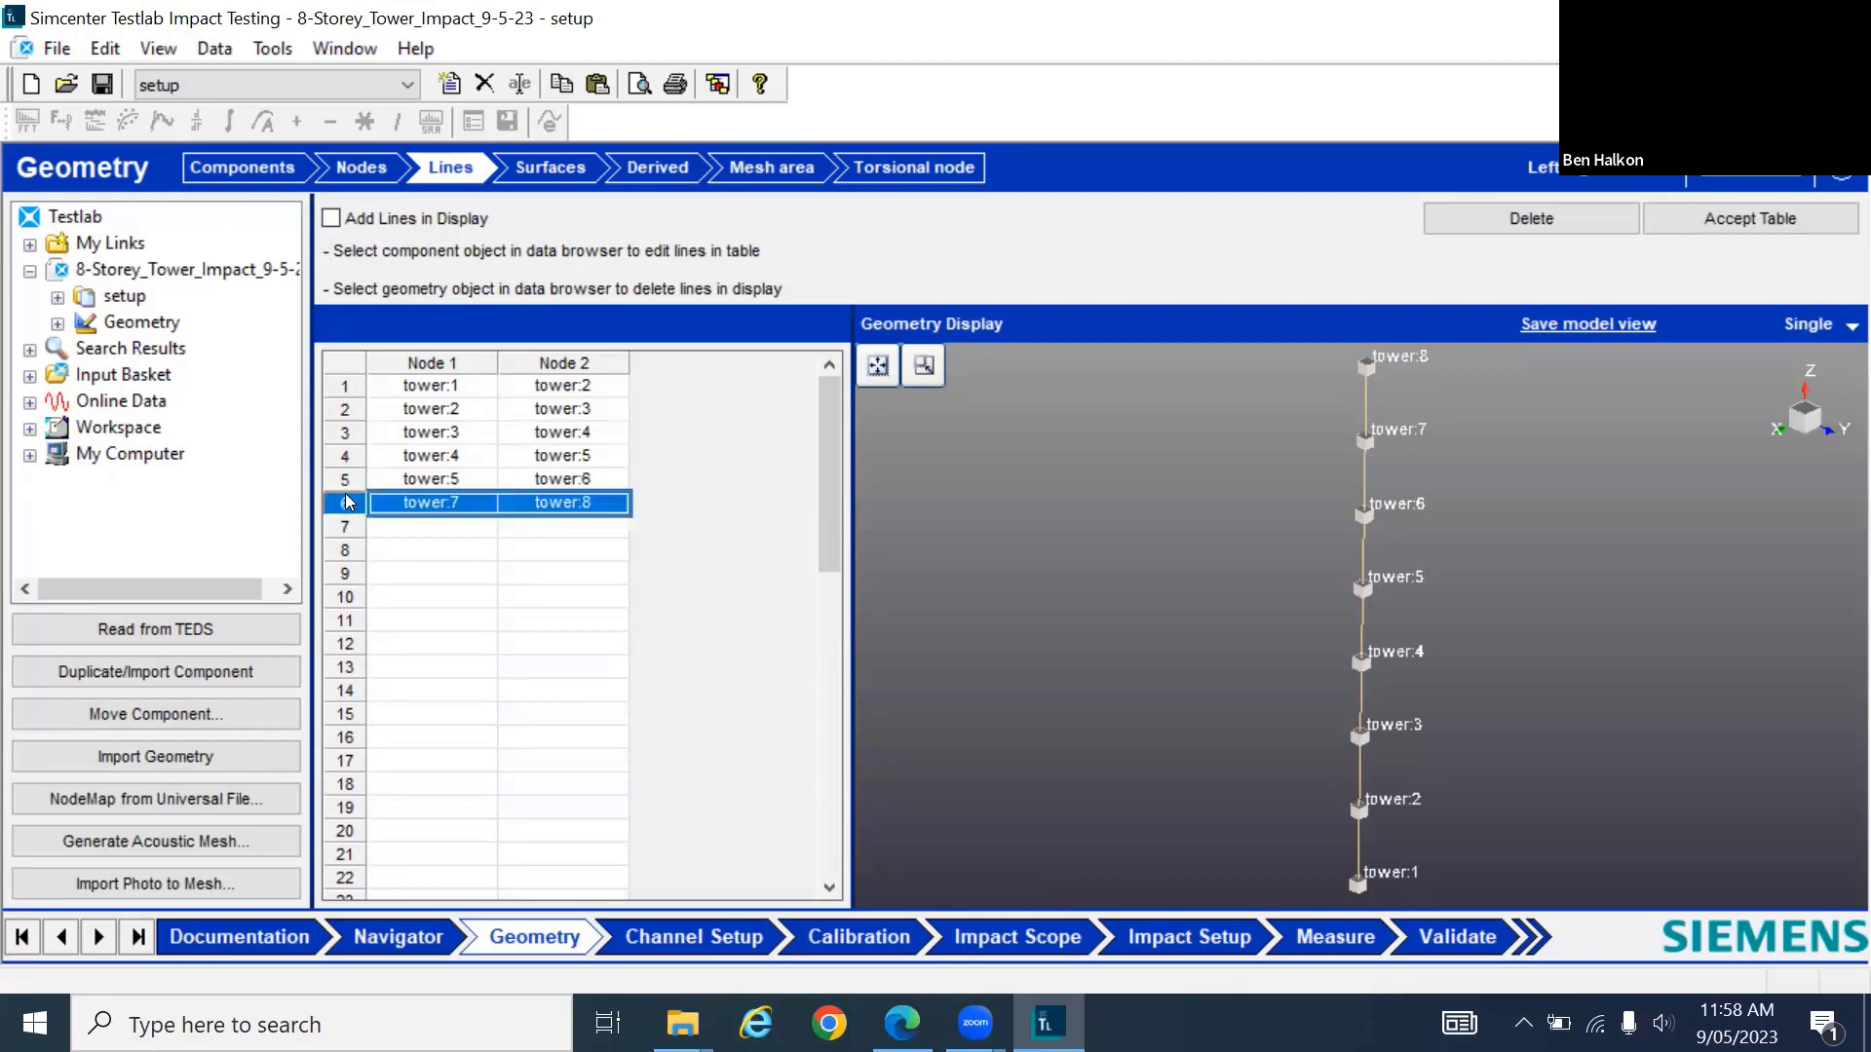
right_click(353, 501)
click(448, 740)
click(478, 504)
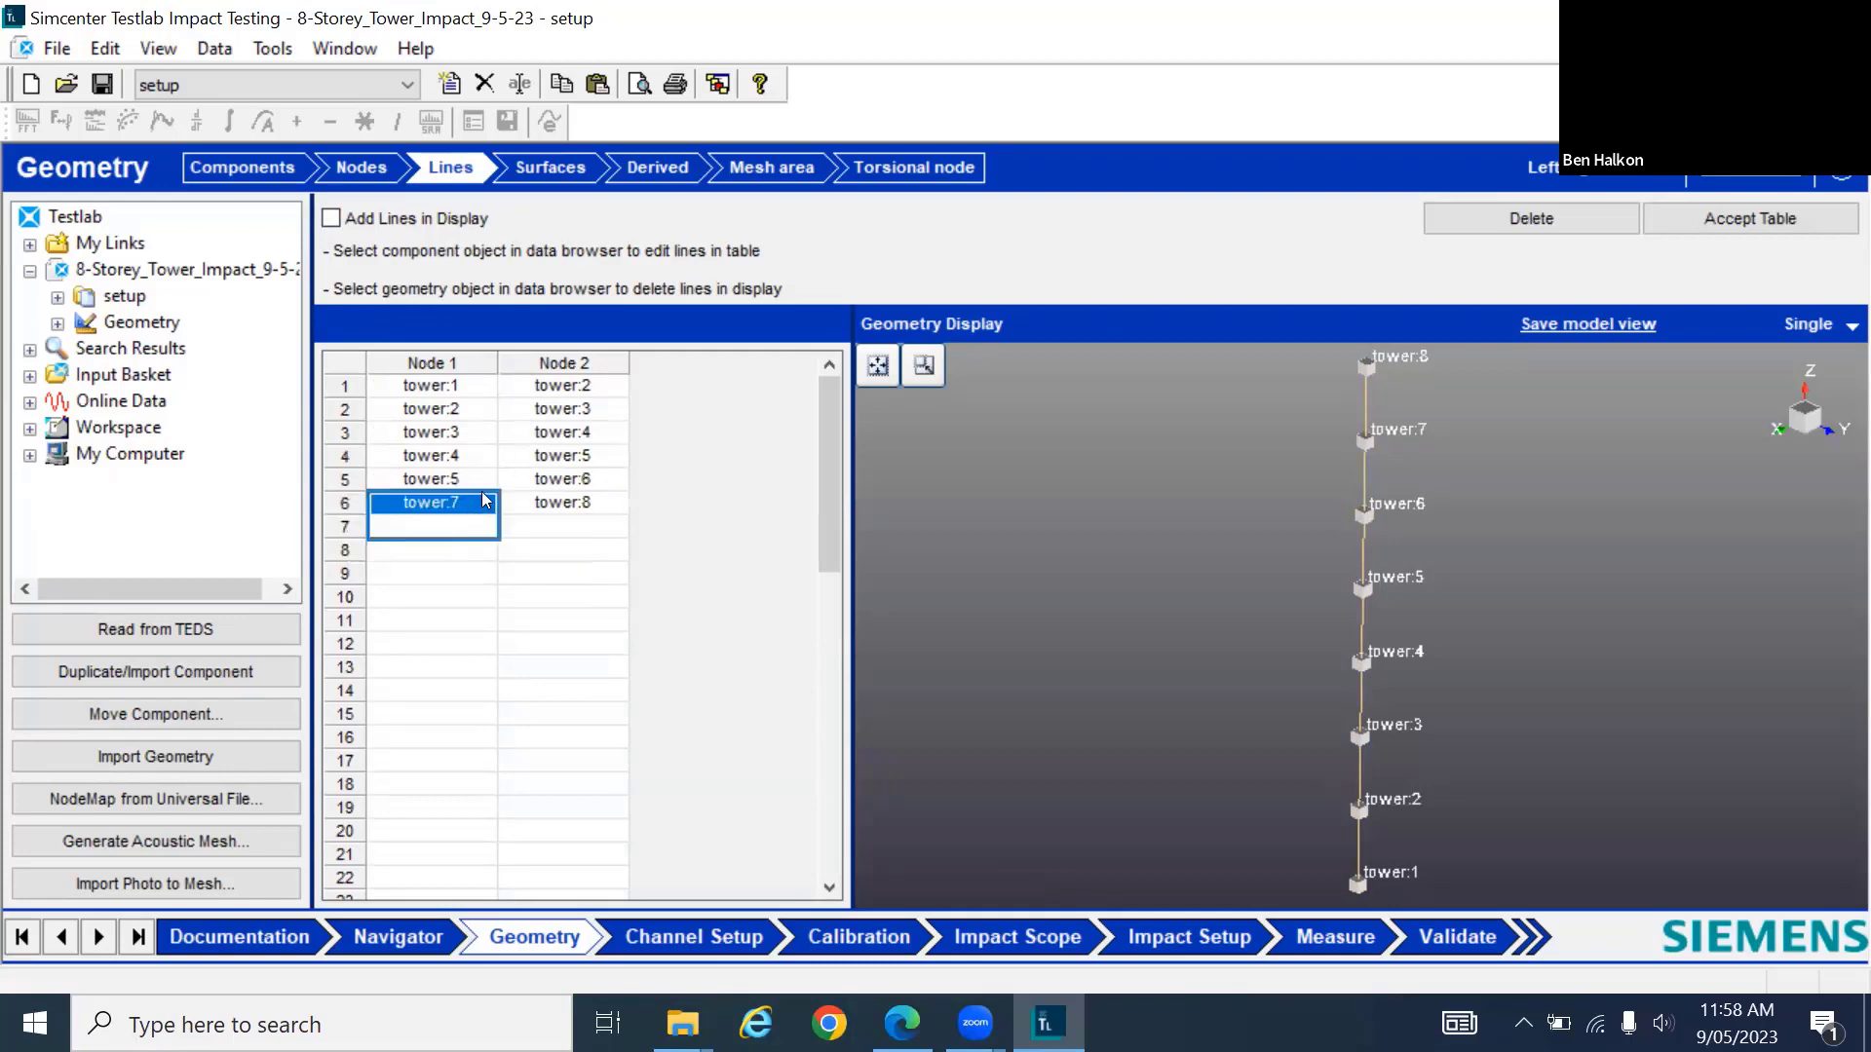
click(471, 505)
click(472, 504)
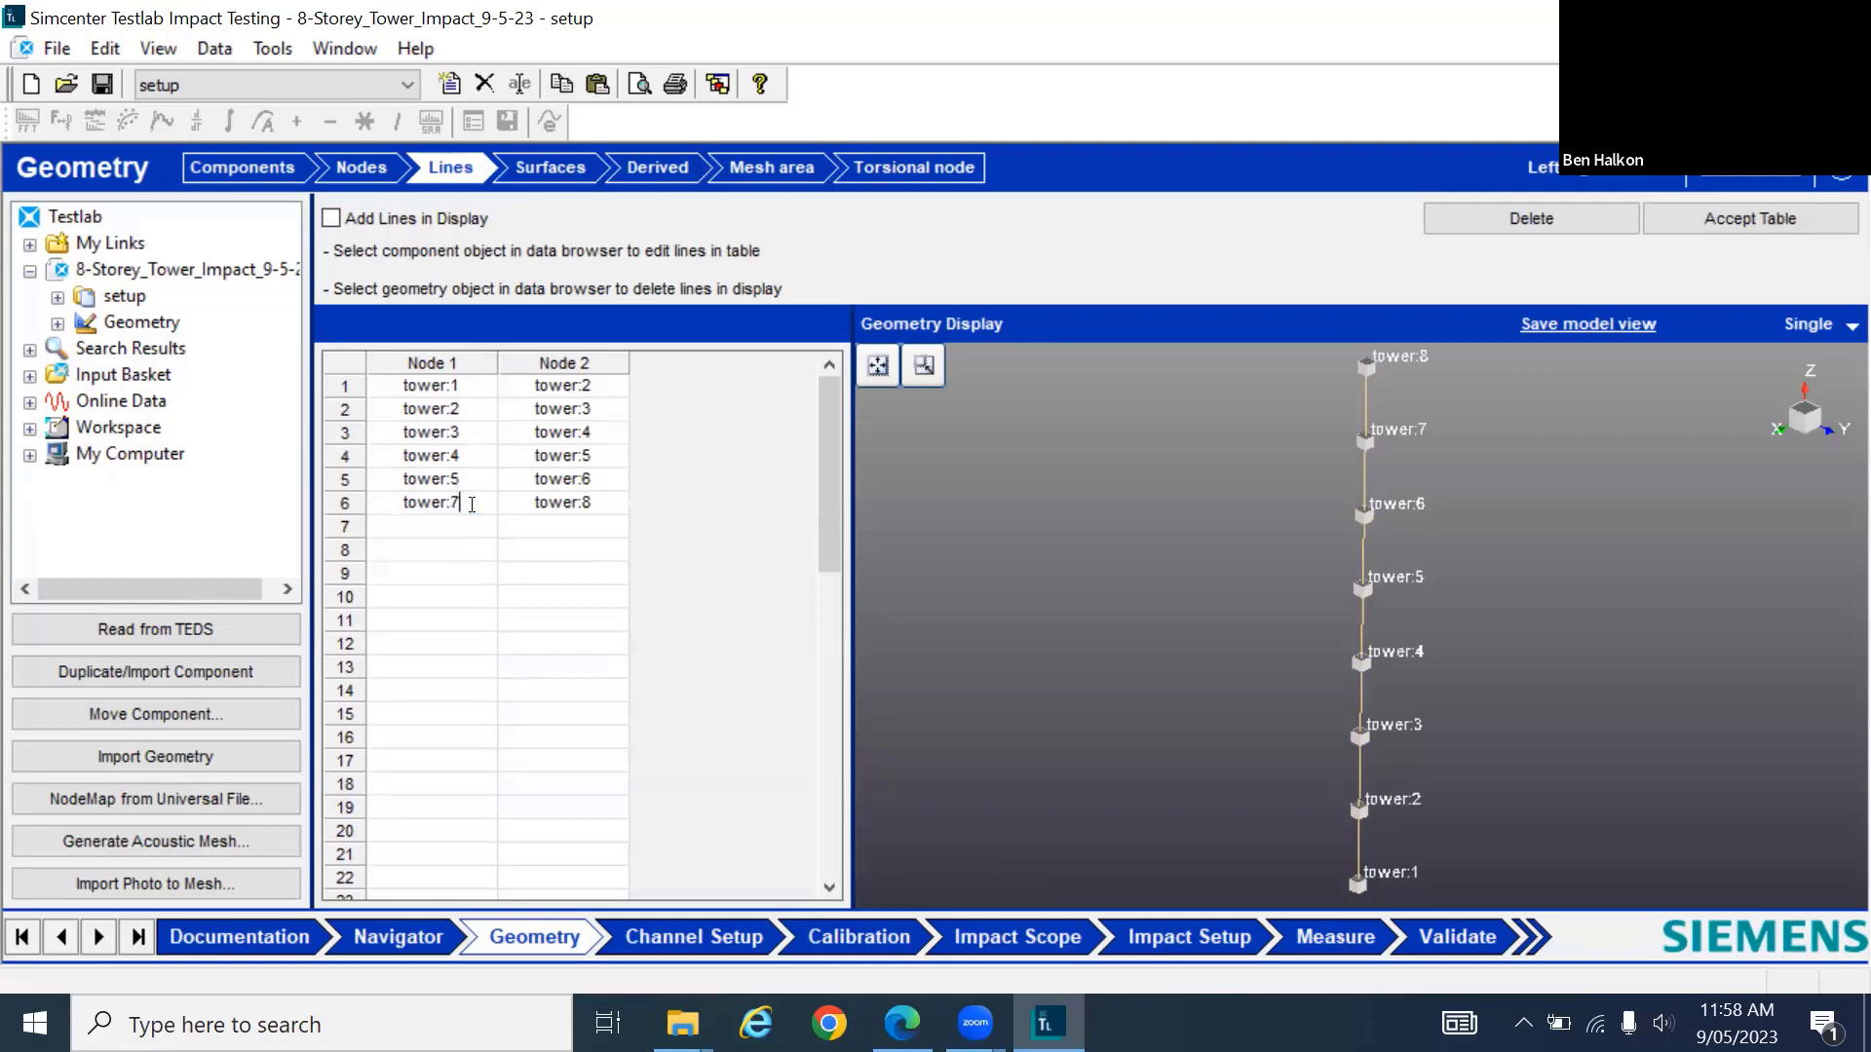
click(606, 509)
click(606, 509)
click(606, 509)
key(BackSpace)
text(7)
Add line 7 from tower:7 to tower:8 and accept the line table
click(451, 525)
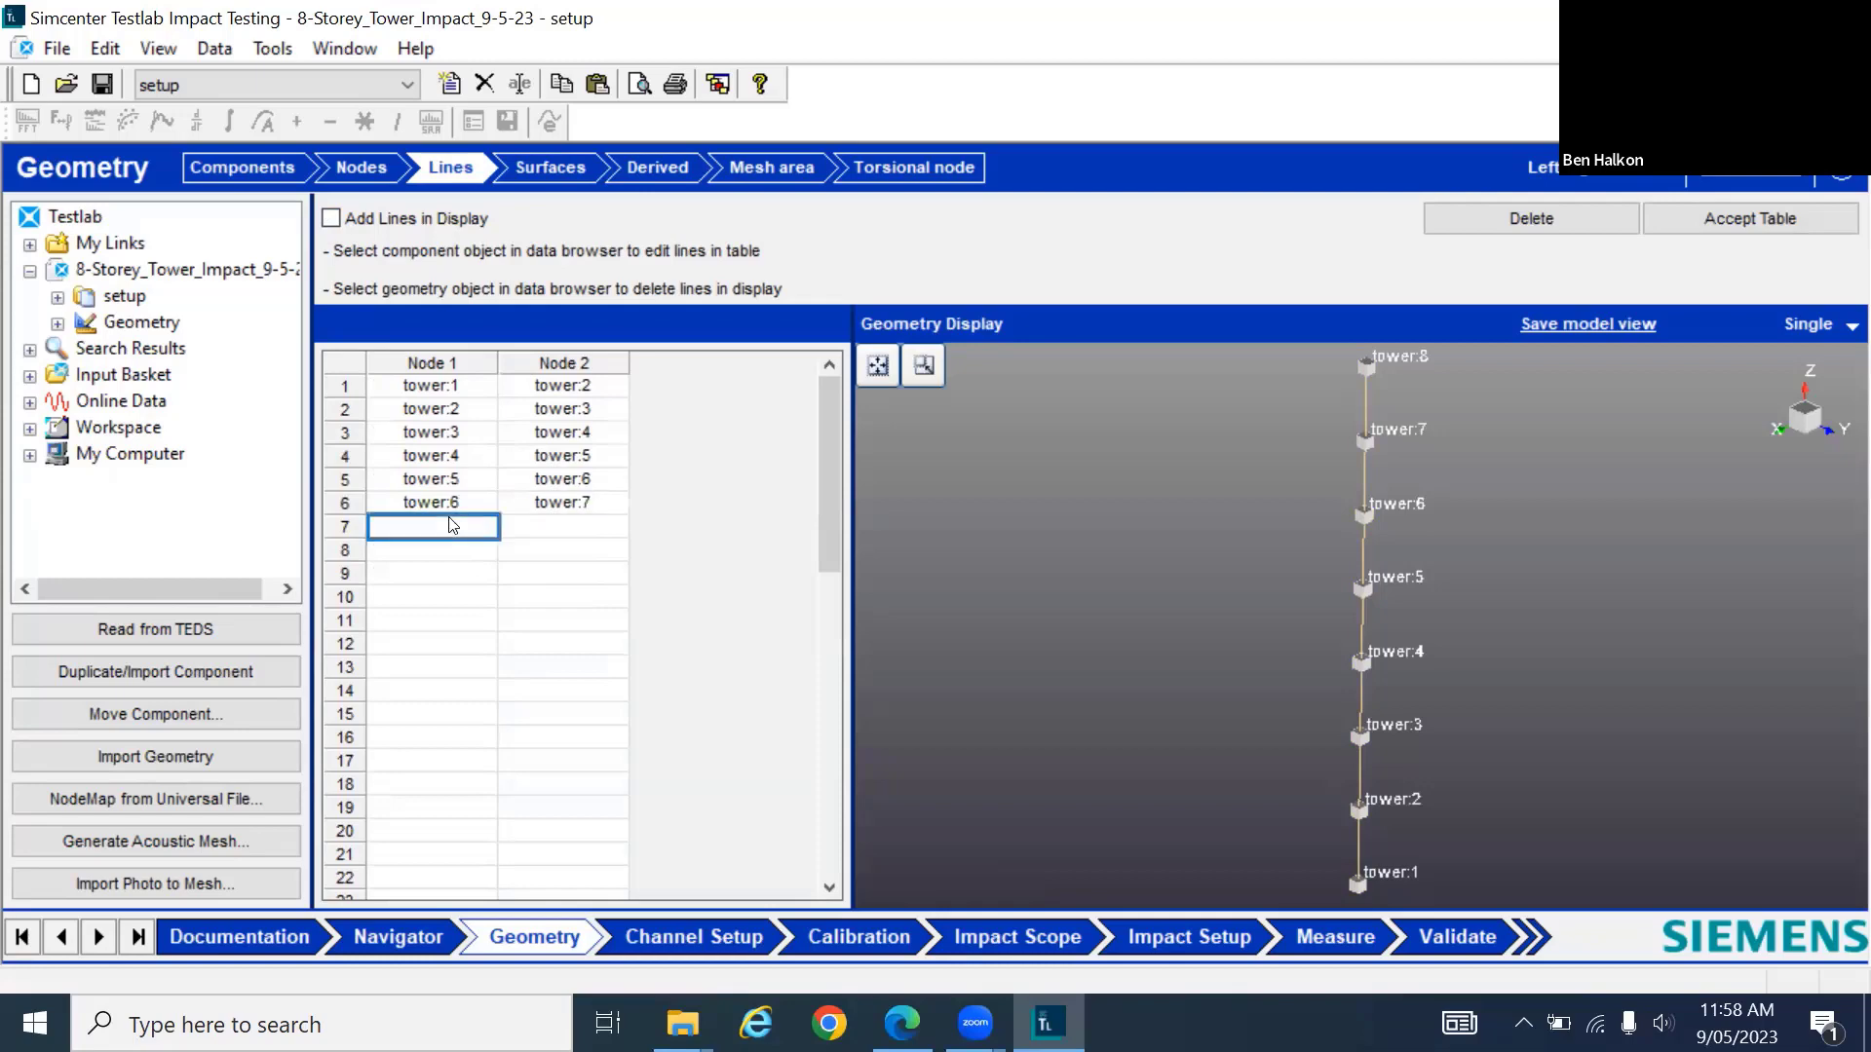
text(tower:7)
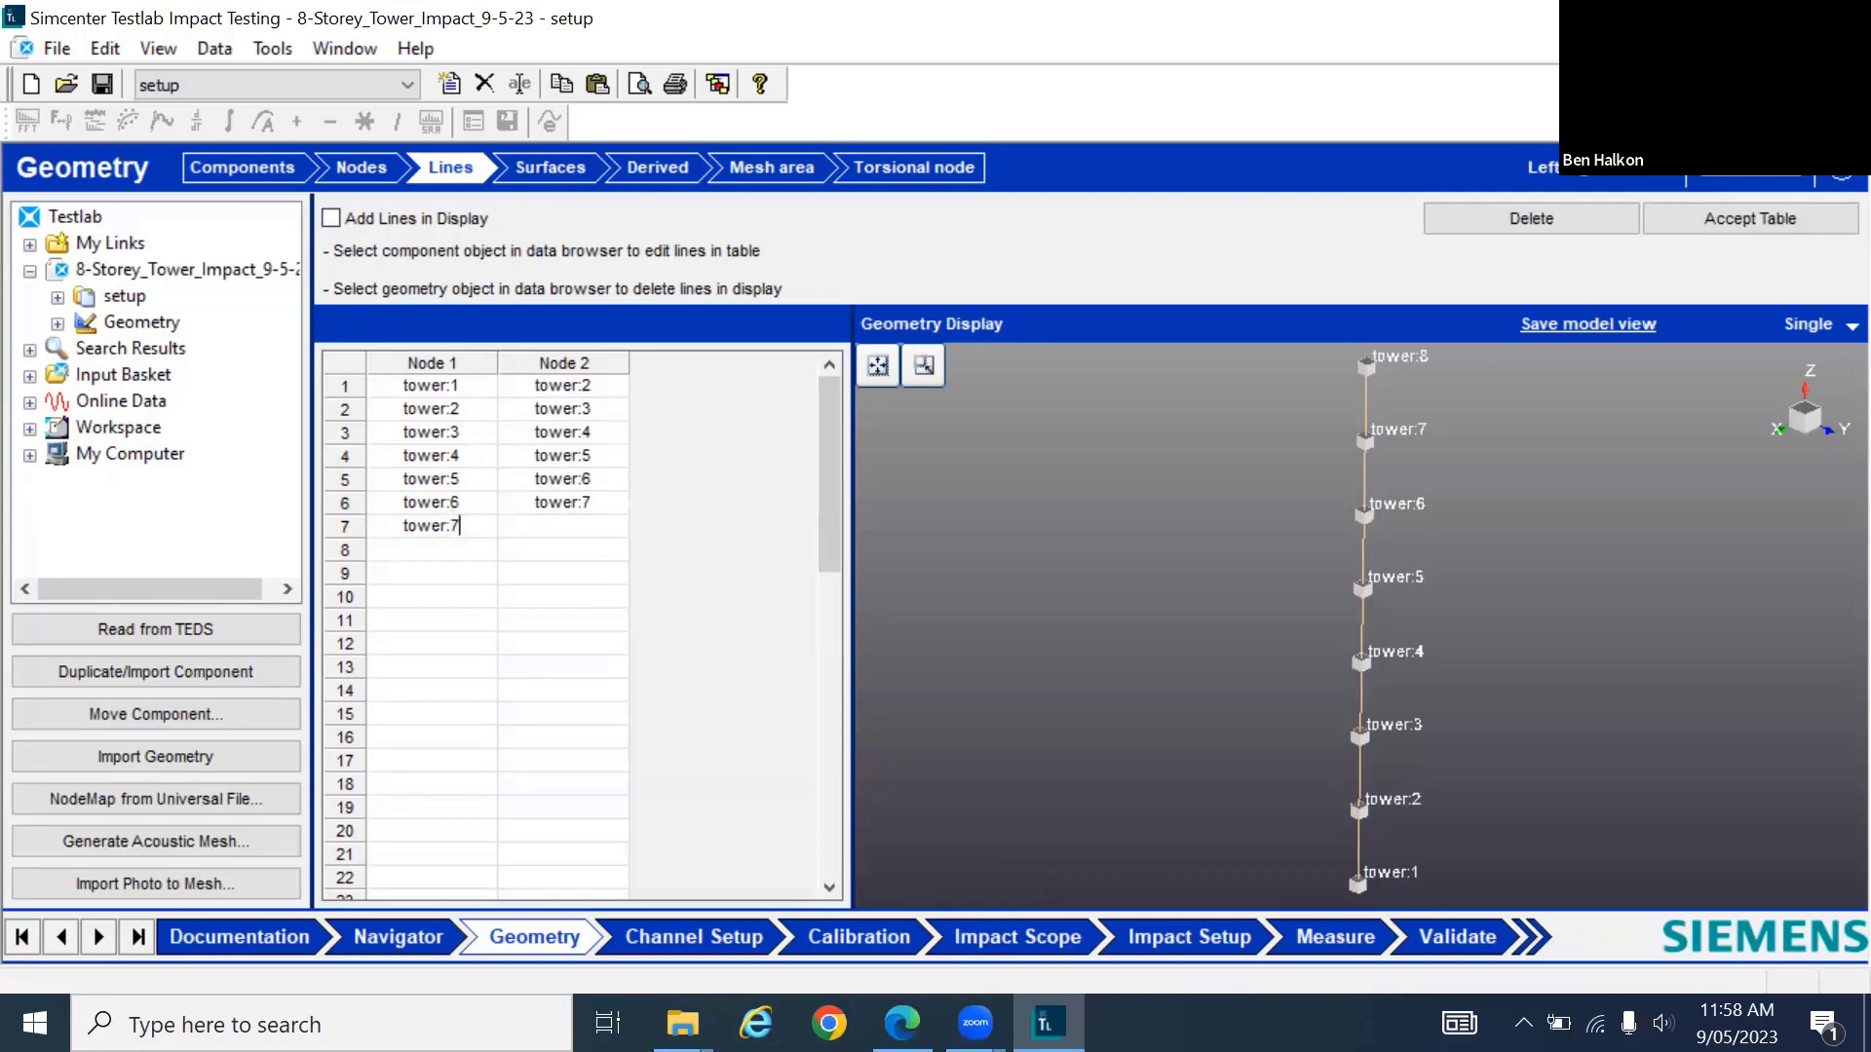
key(Tab)
text(tower:8)
click(1746, 219)
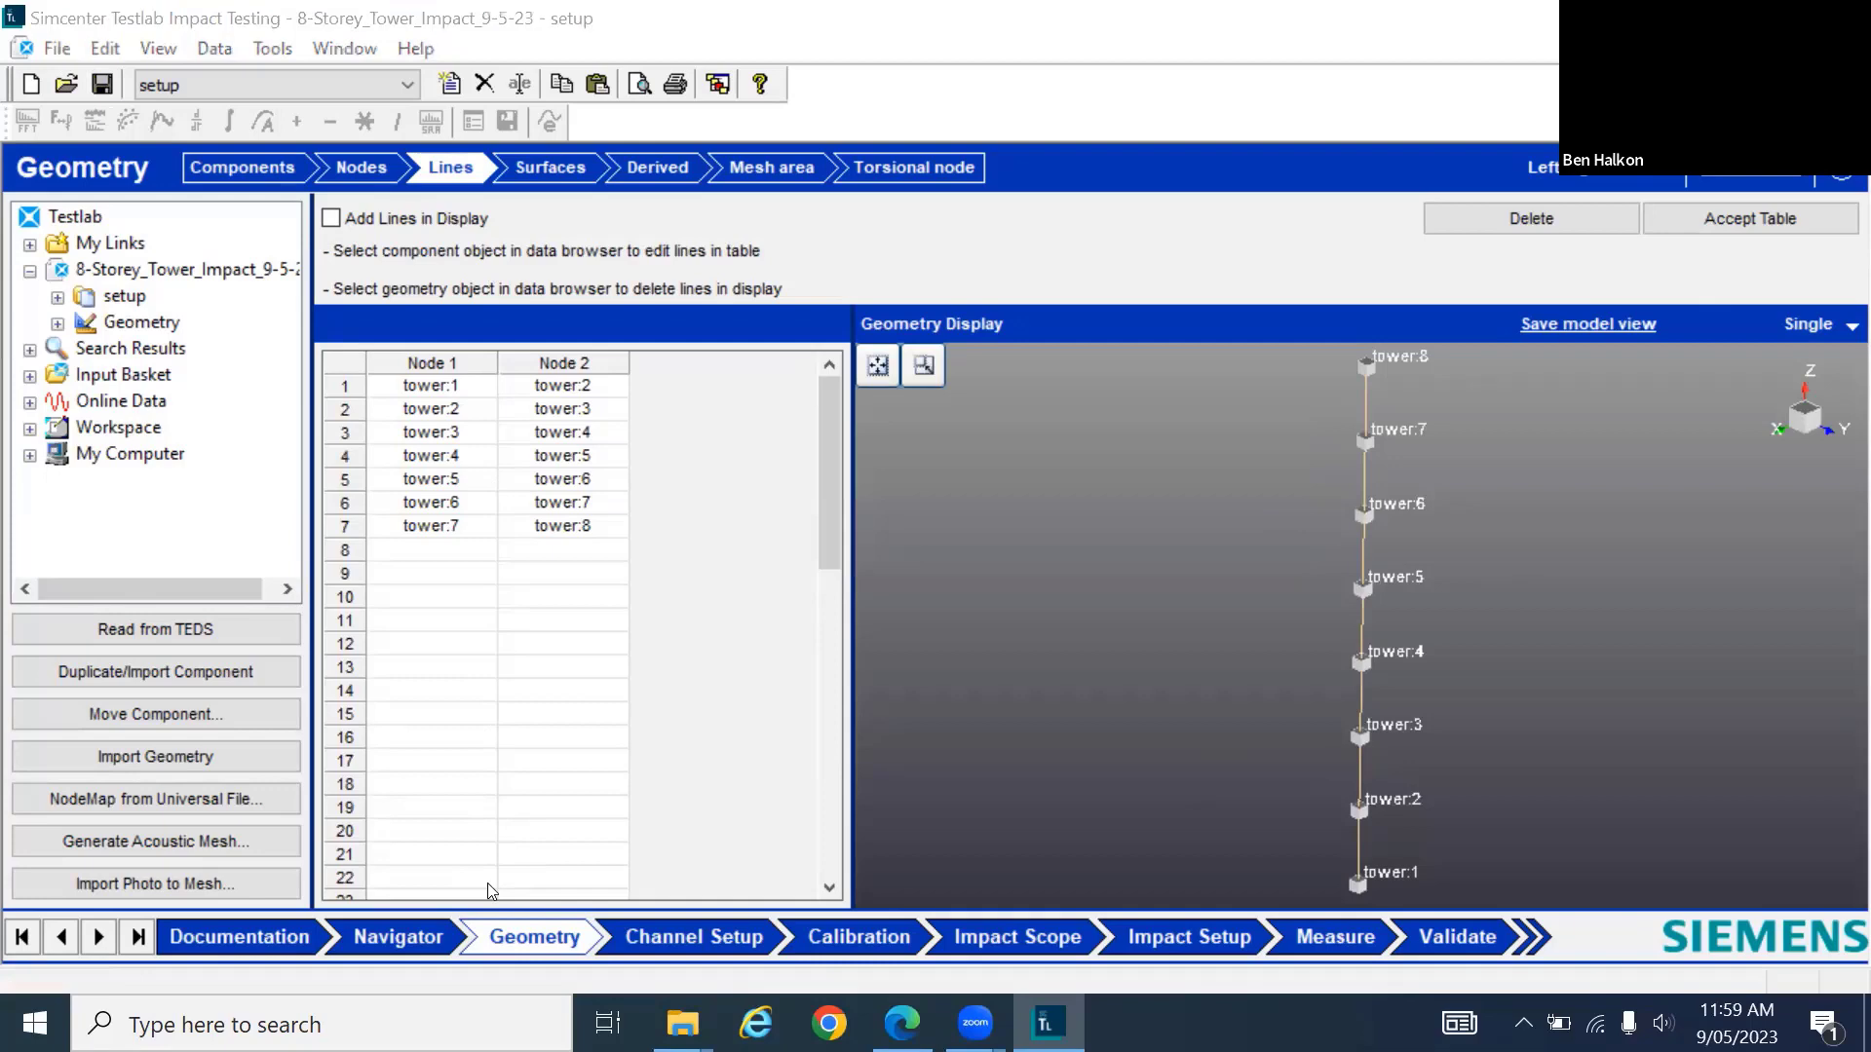
Switch to Channel Setup, enable the Input3 channel and dismiss the meeting notification
click(706, 941)
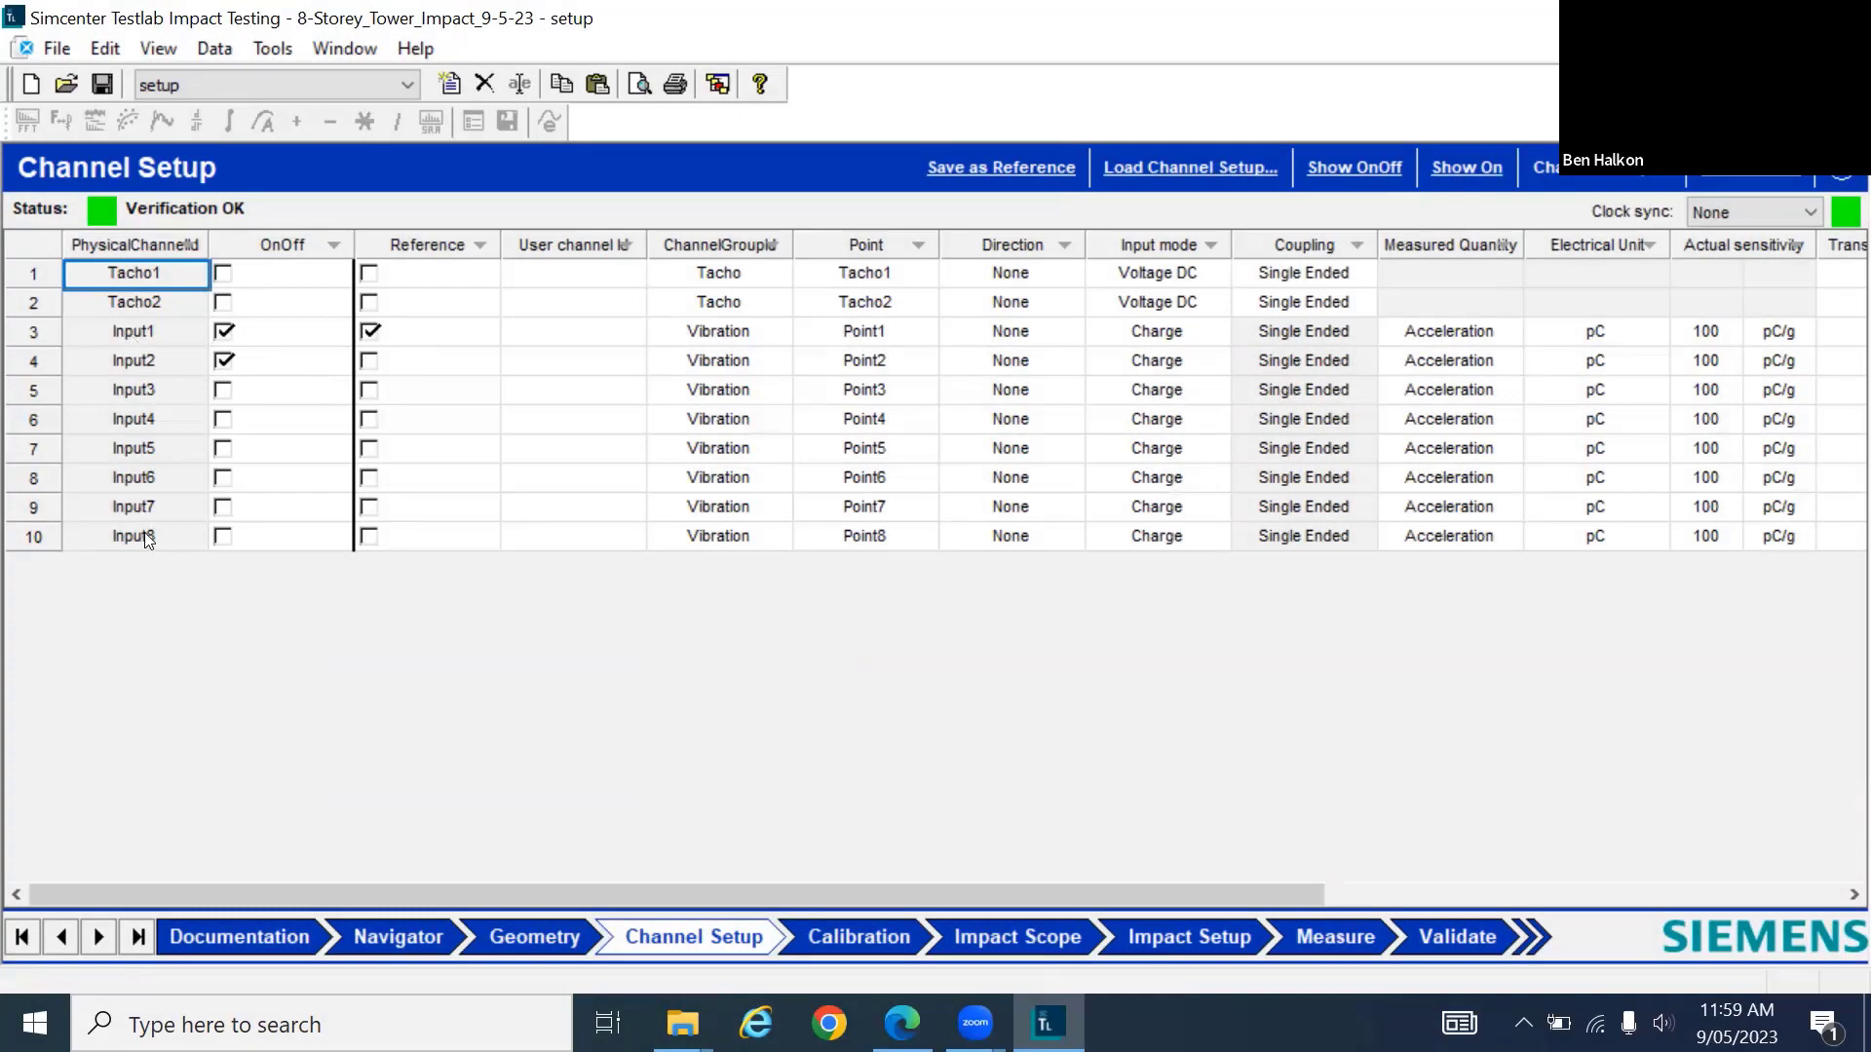
click(223, 391)
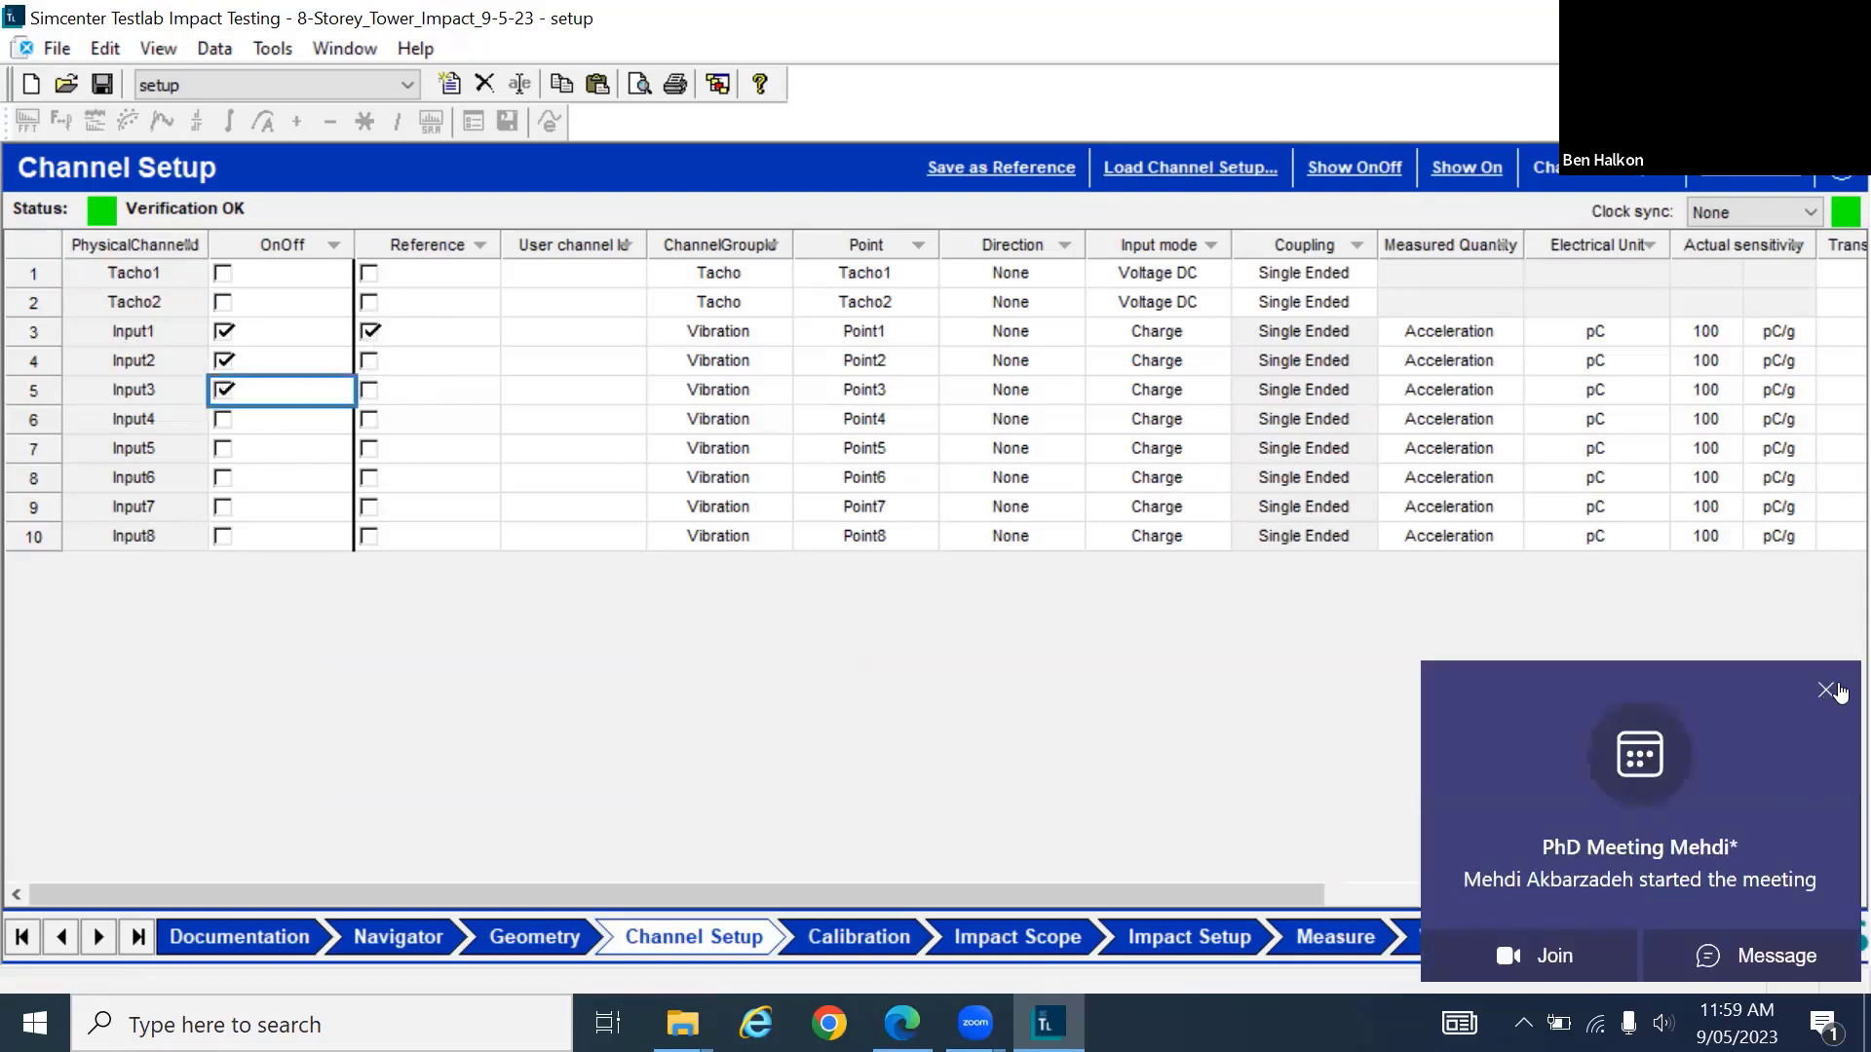
click(1825, 690)
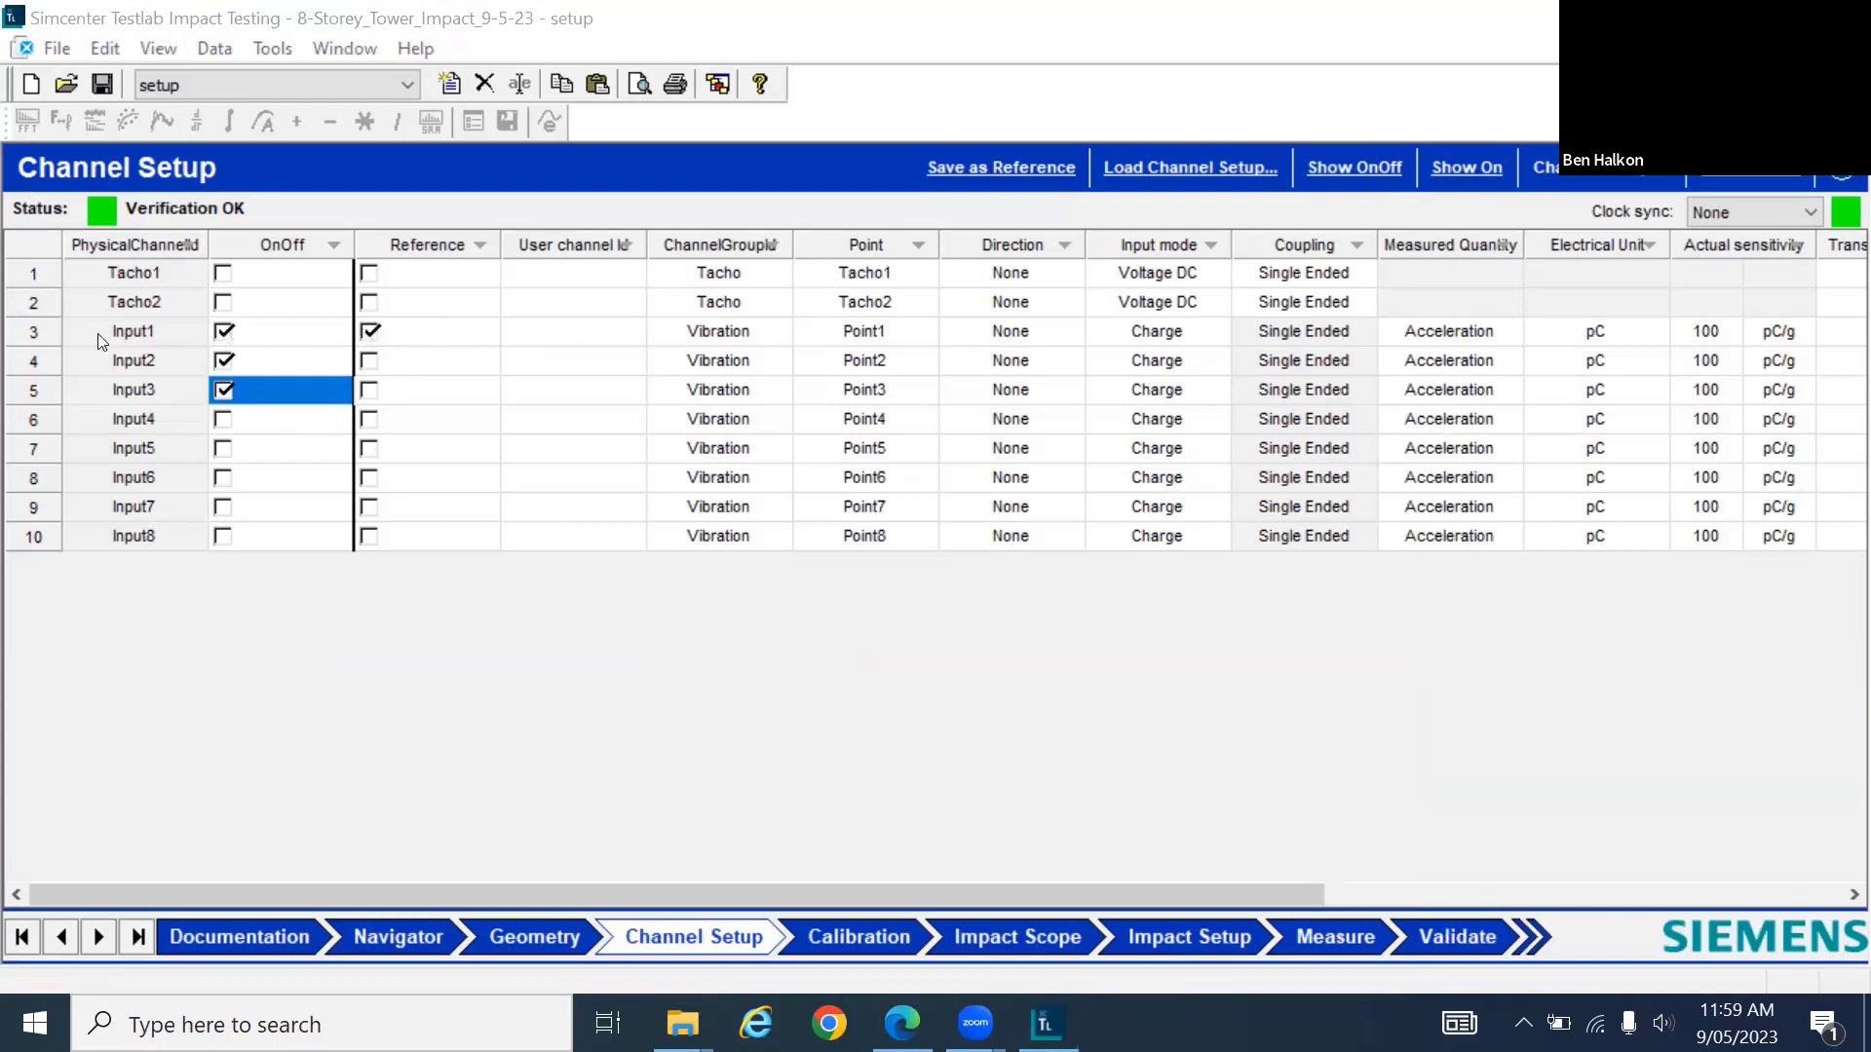
Set the input mode of channel Input1 to ICP, keeping its Vibration channel group
click(768, 331)
click(774, 325)
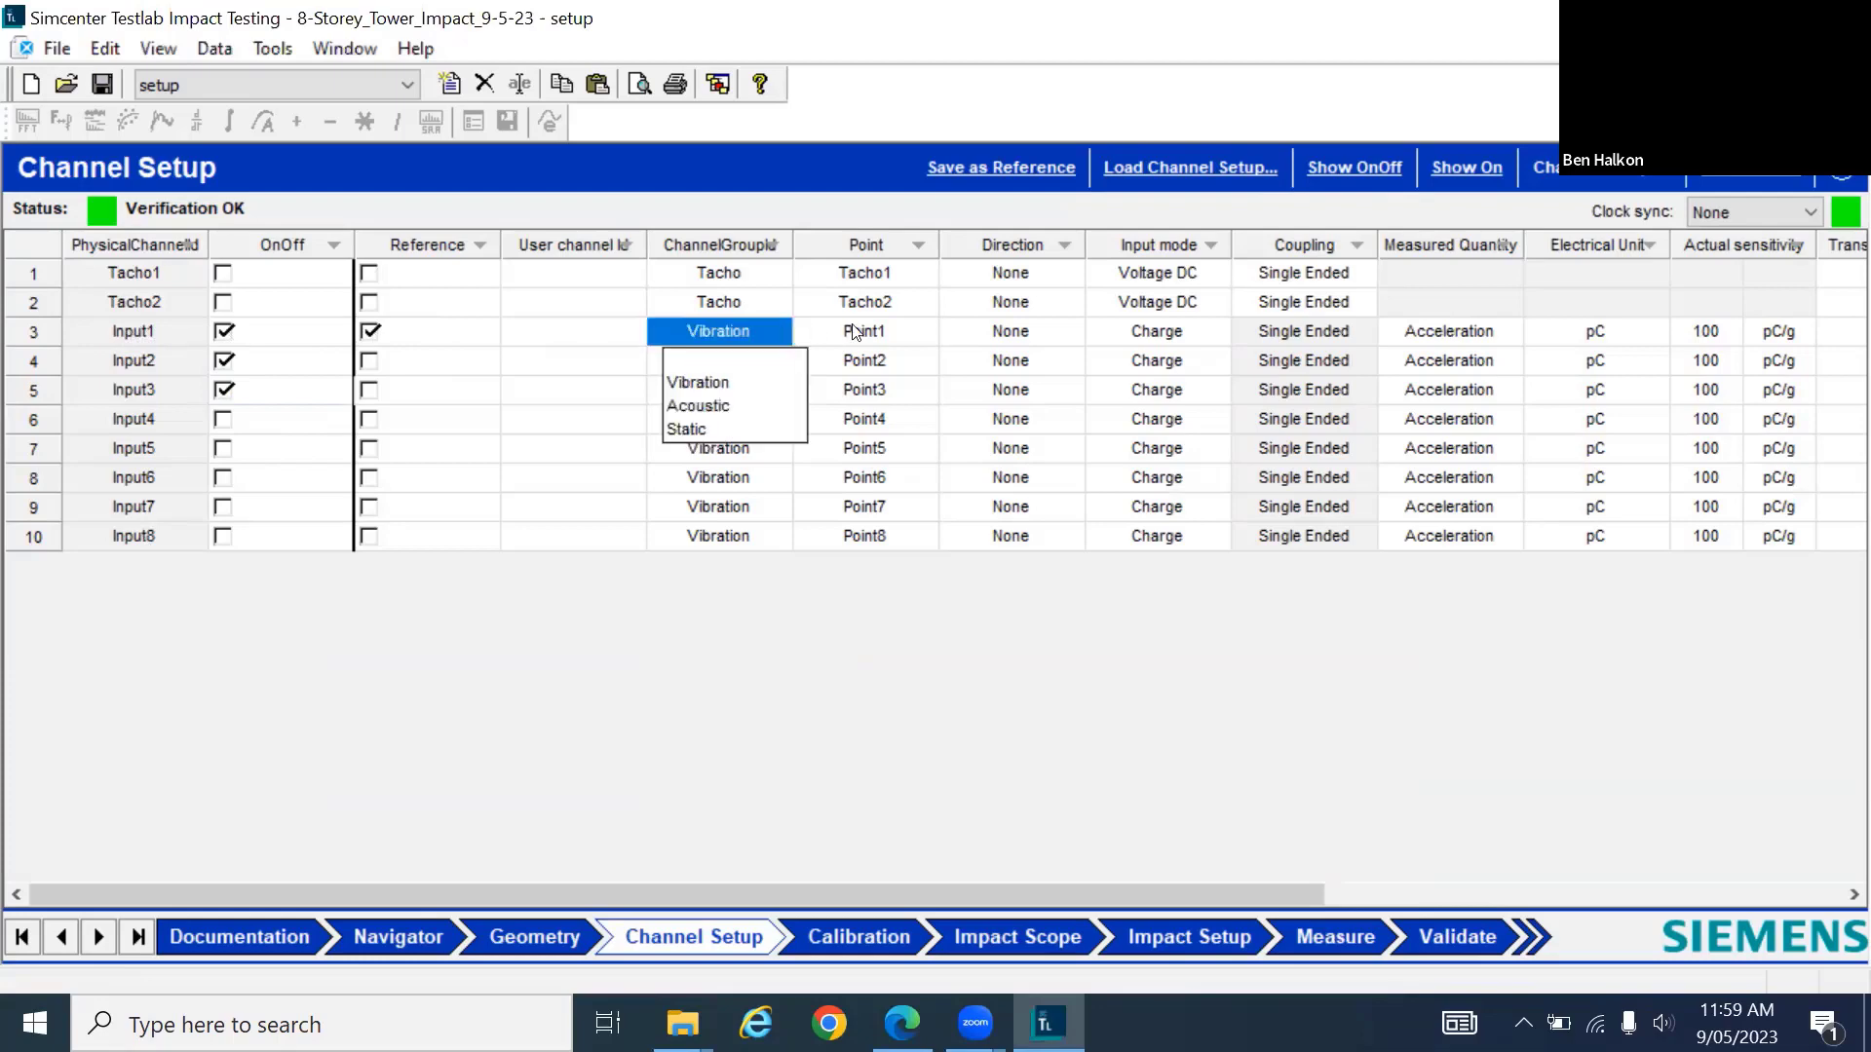
click(921, 332)
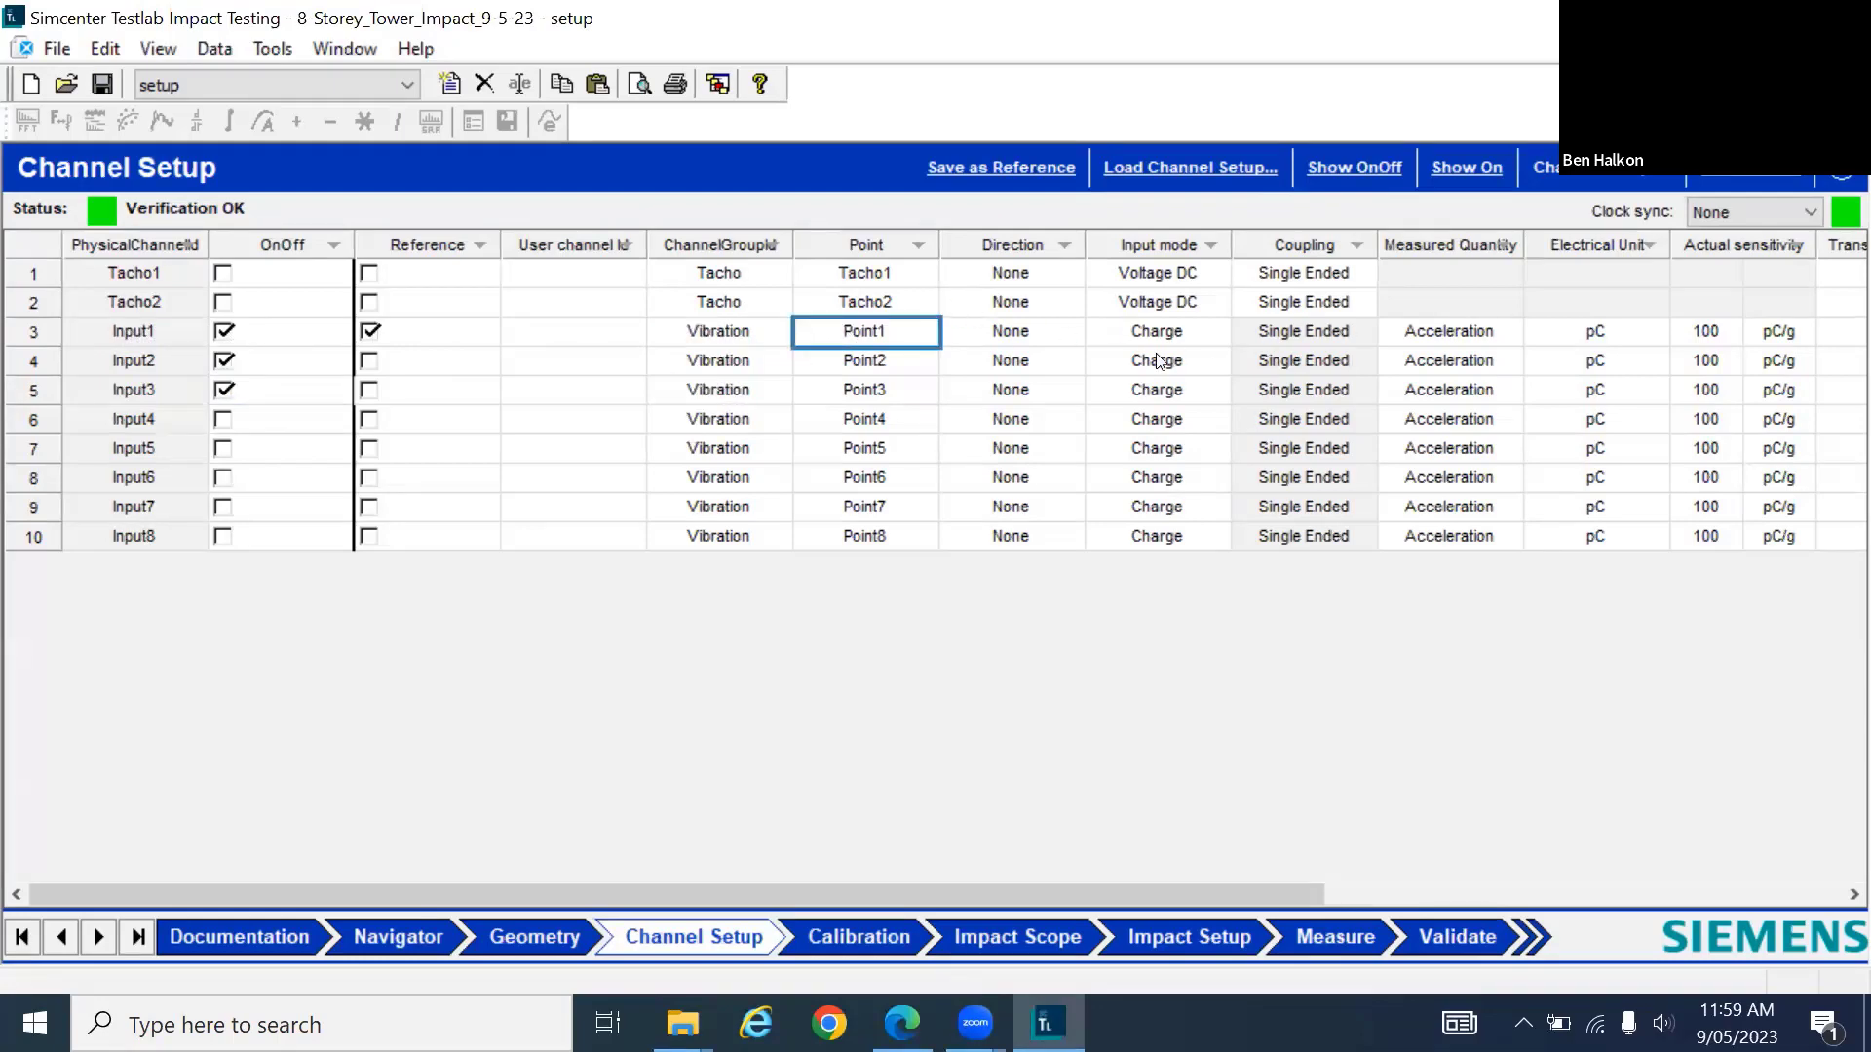
click(1209, 338)
click(1215, 334)
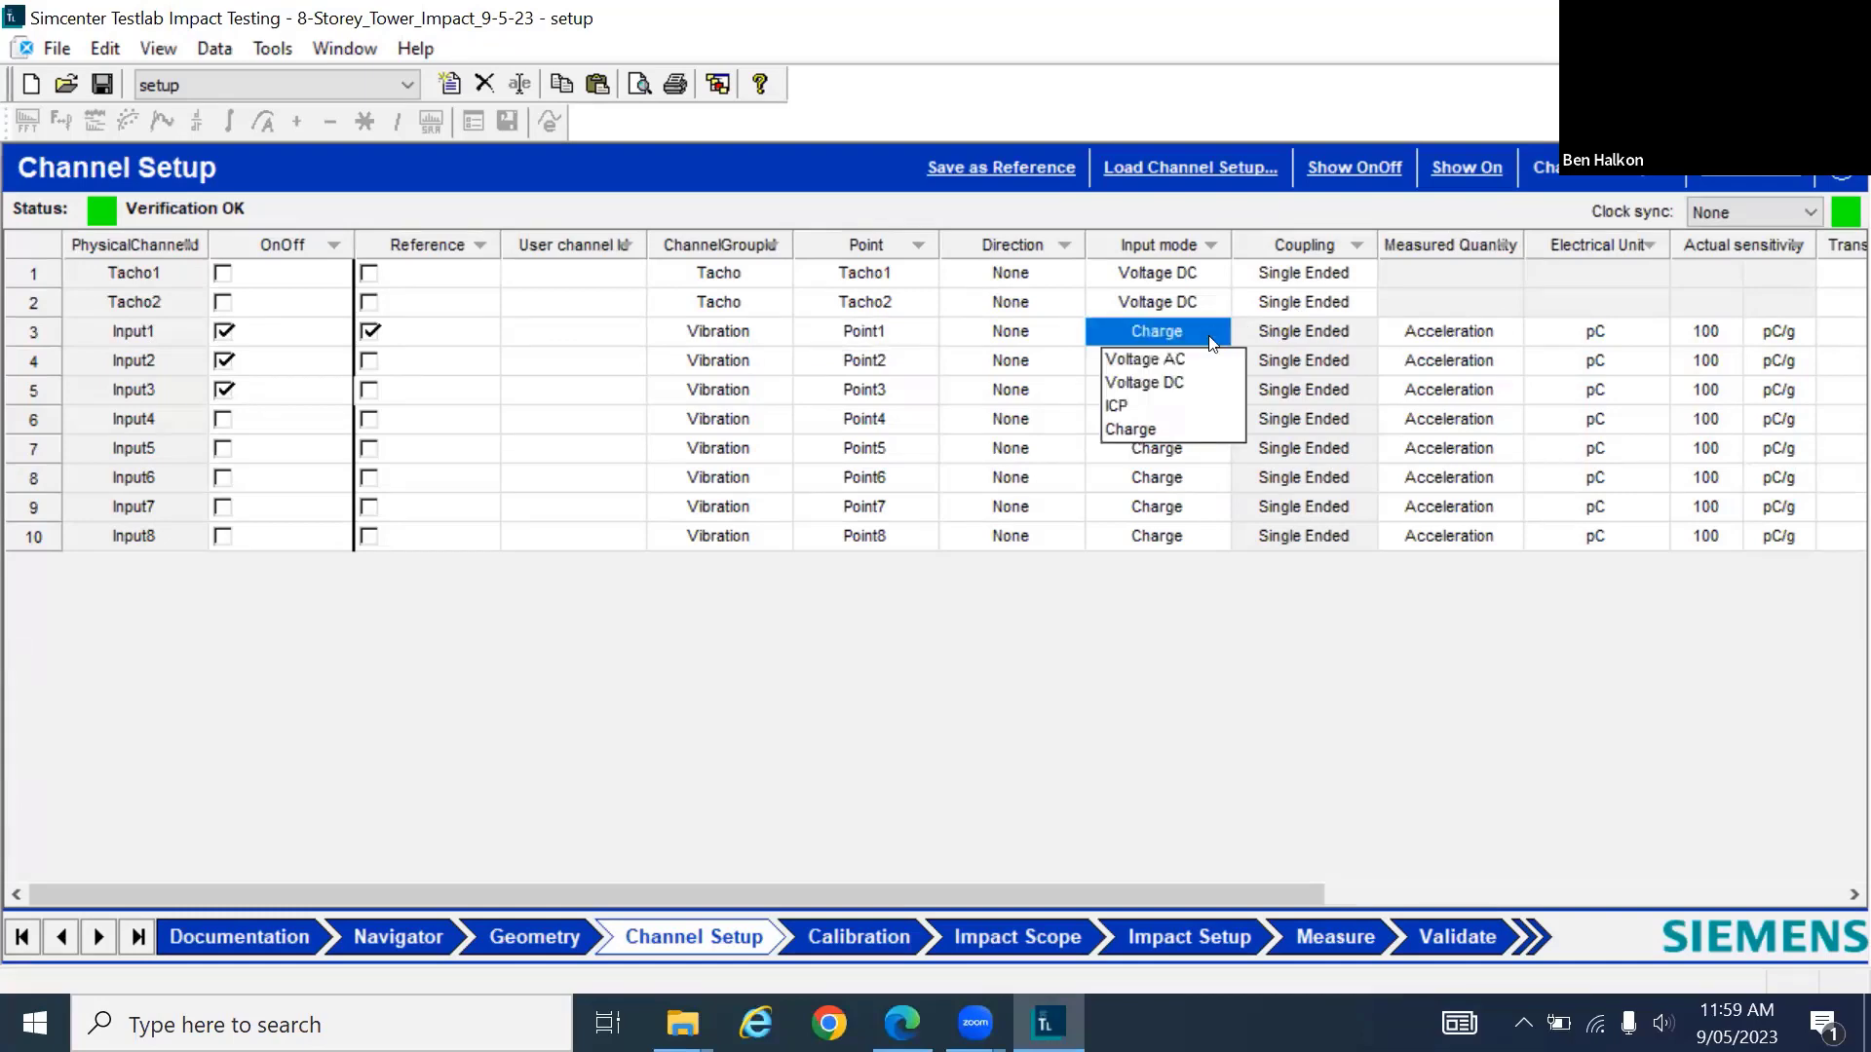
click(1223, 401)
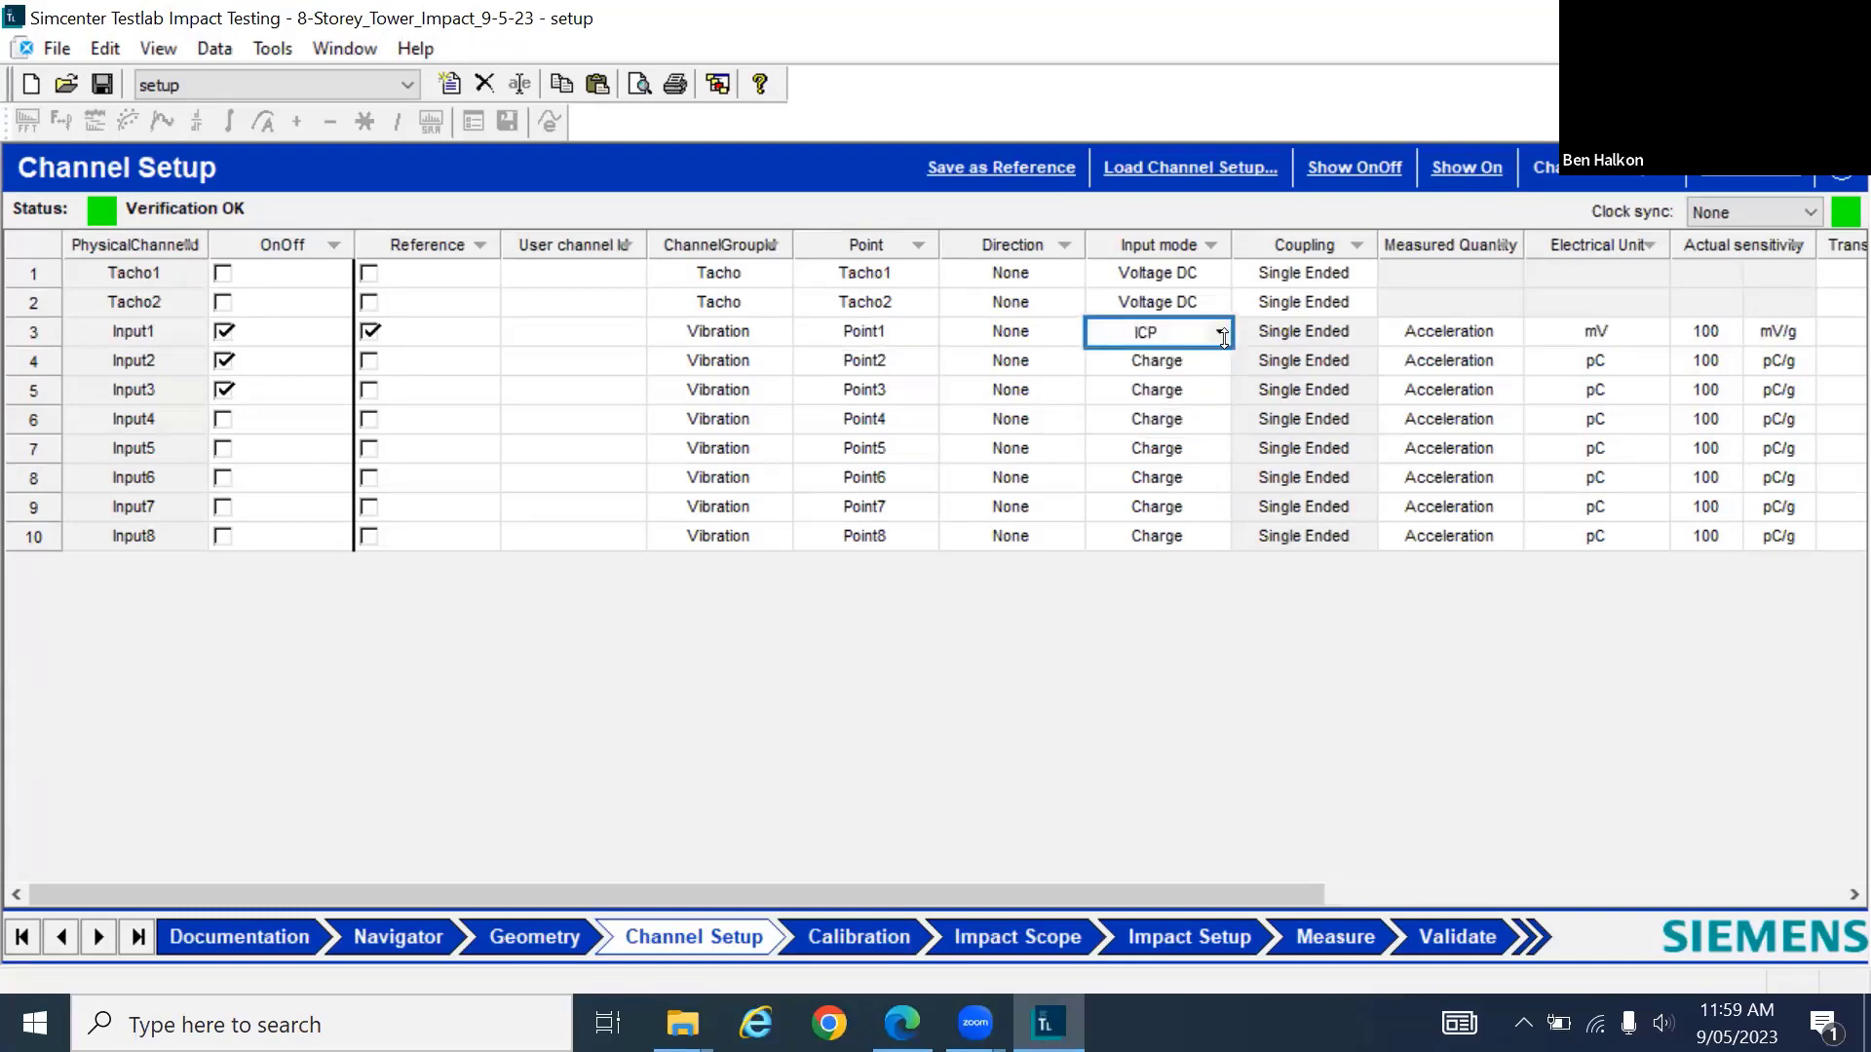
Set Input1's measured quantity to Force and its actual sensitivity to 2 mV/N
click(1423, 331)
click(1507, 330)
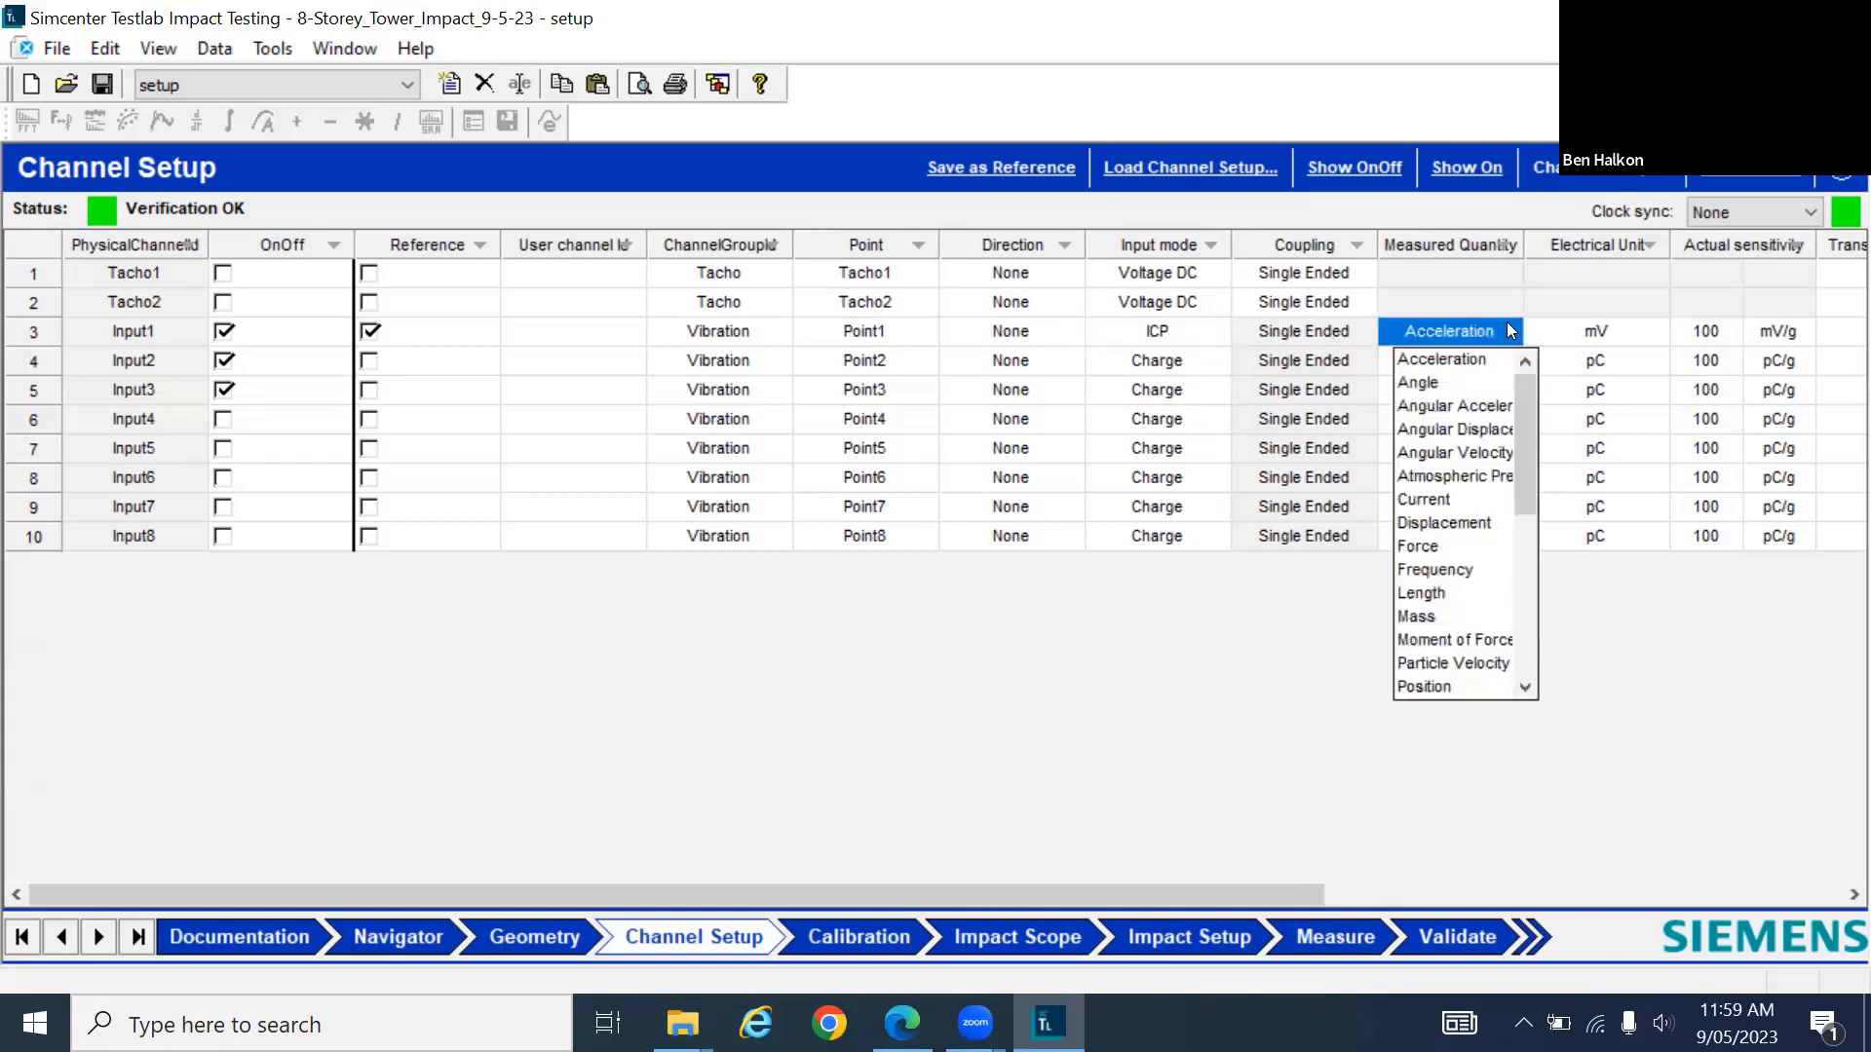
click(1448, 551)
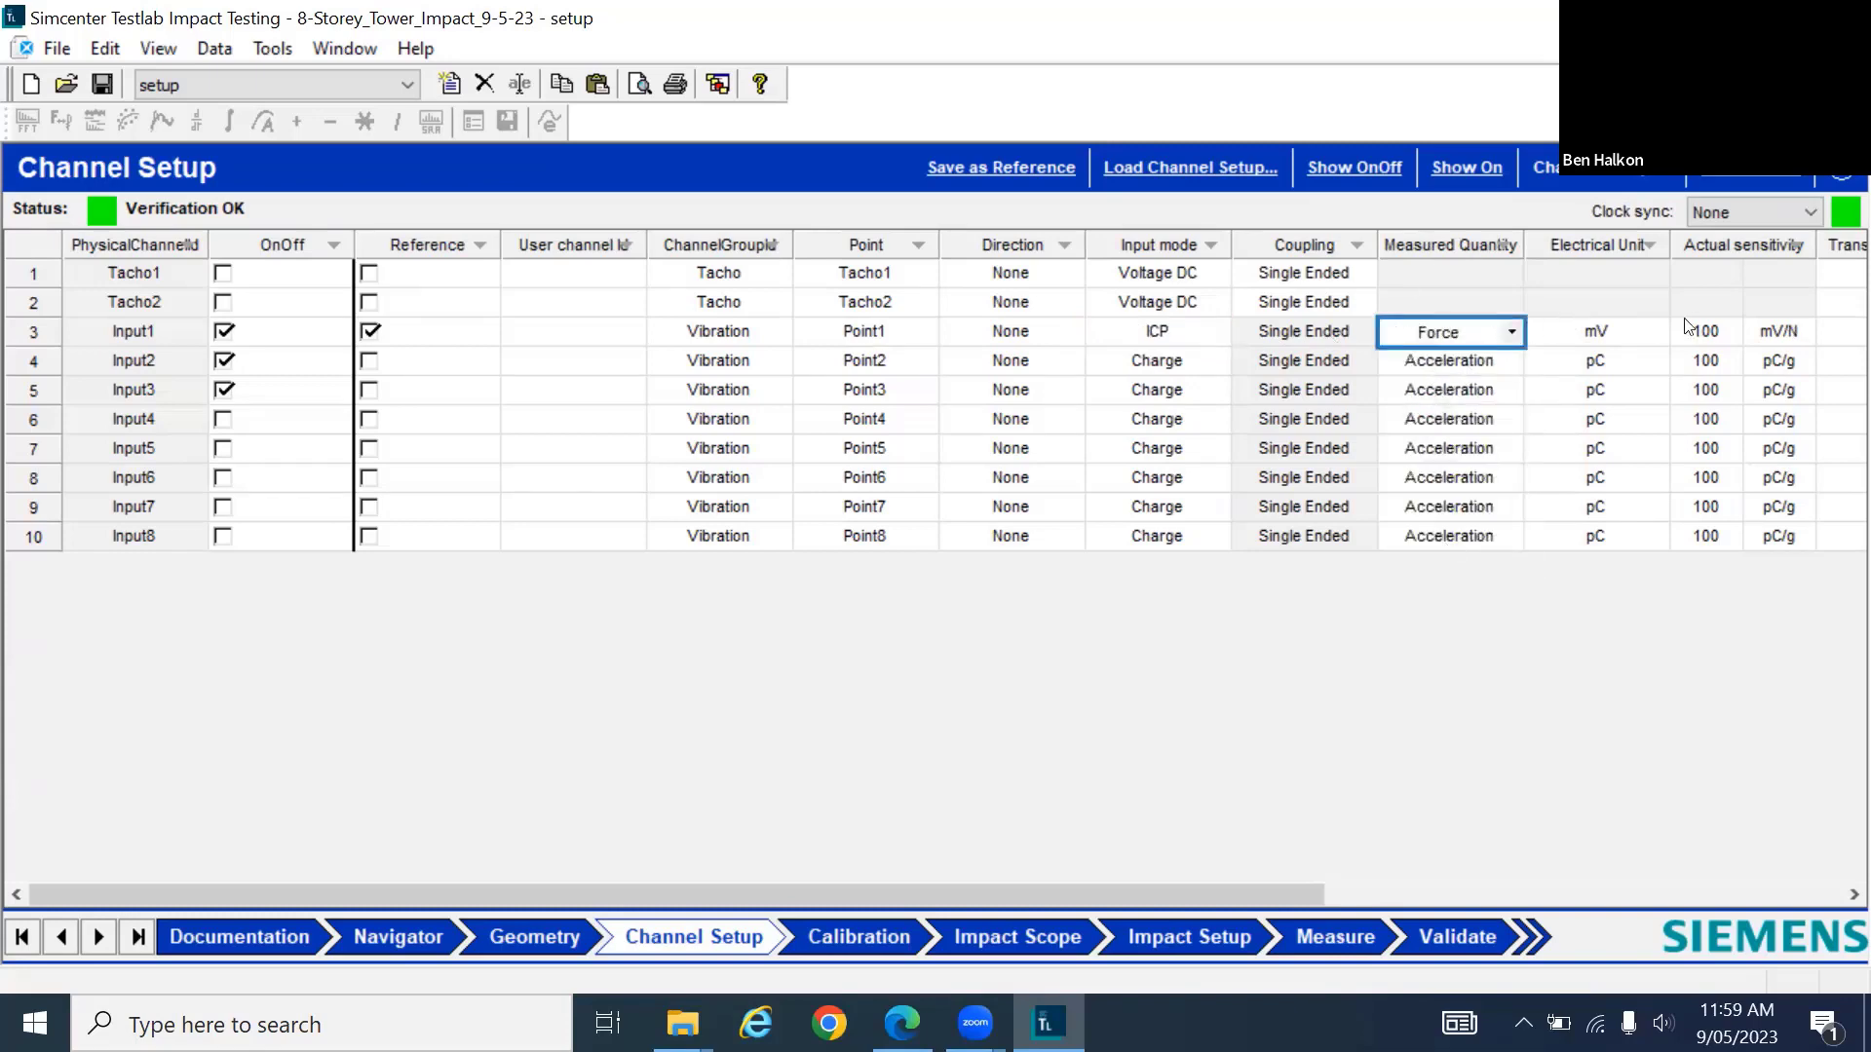
click(1723, 329)
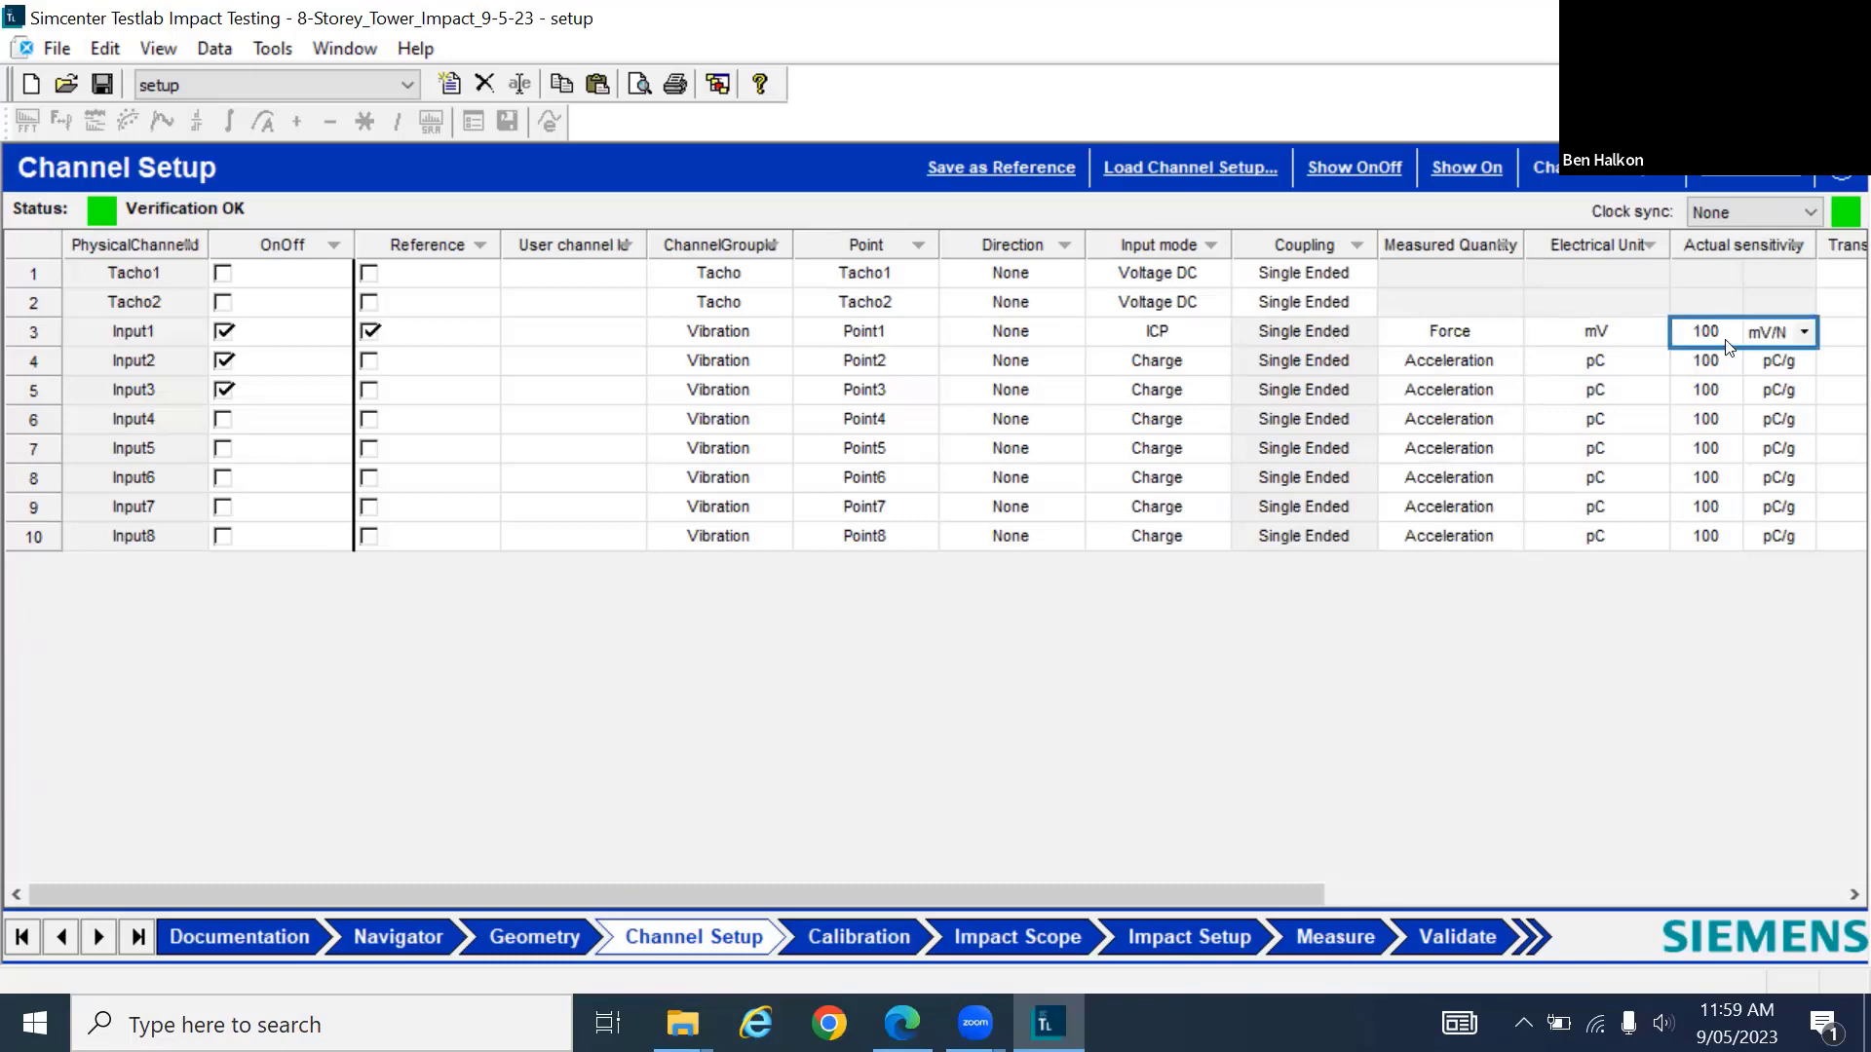
text(22)
key(BackSpace)
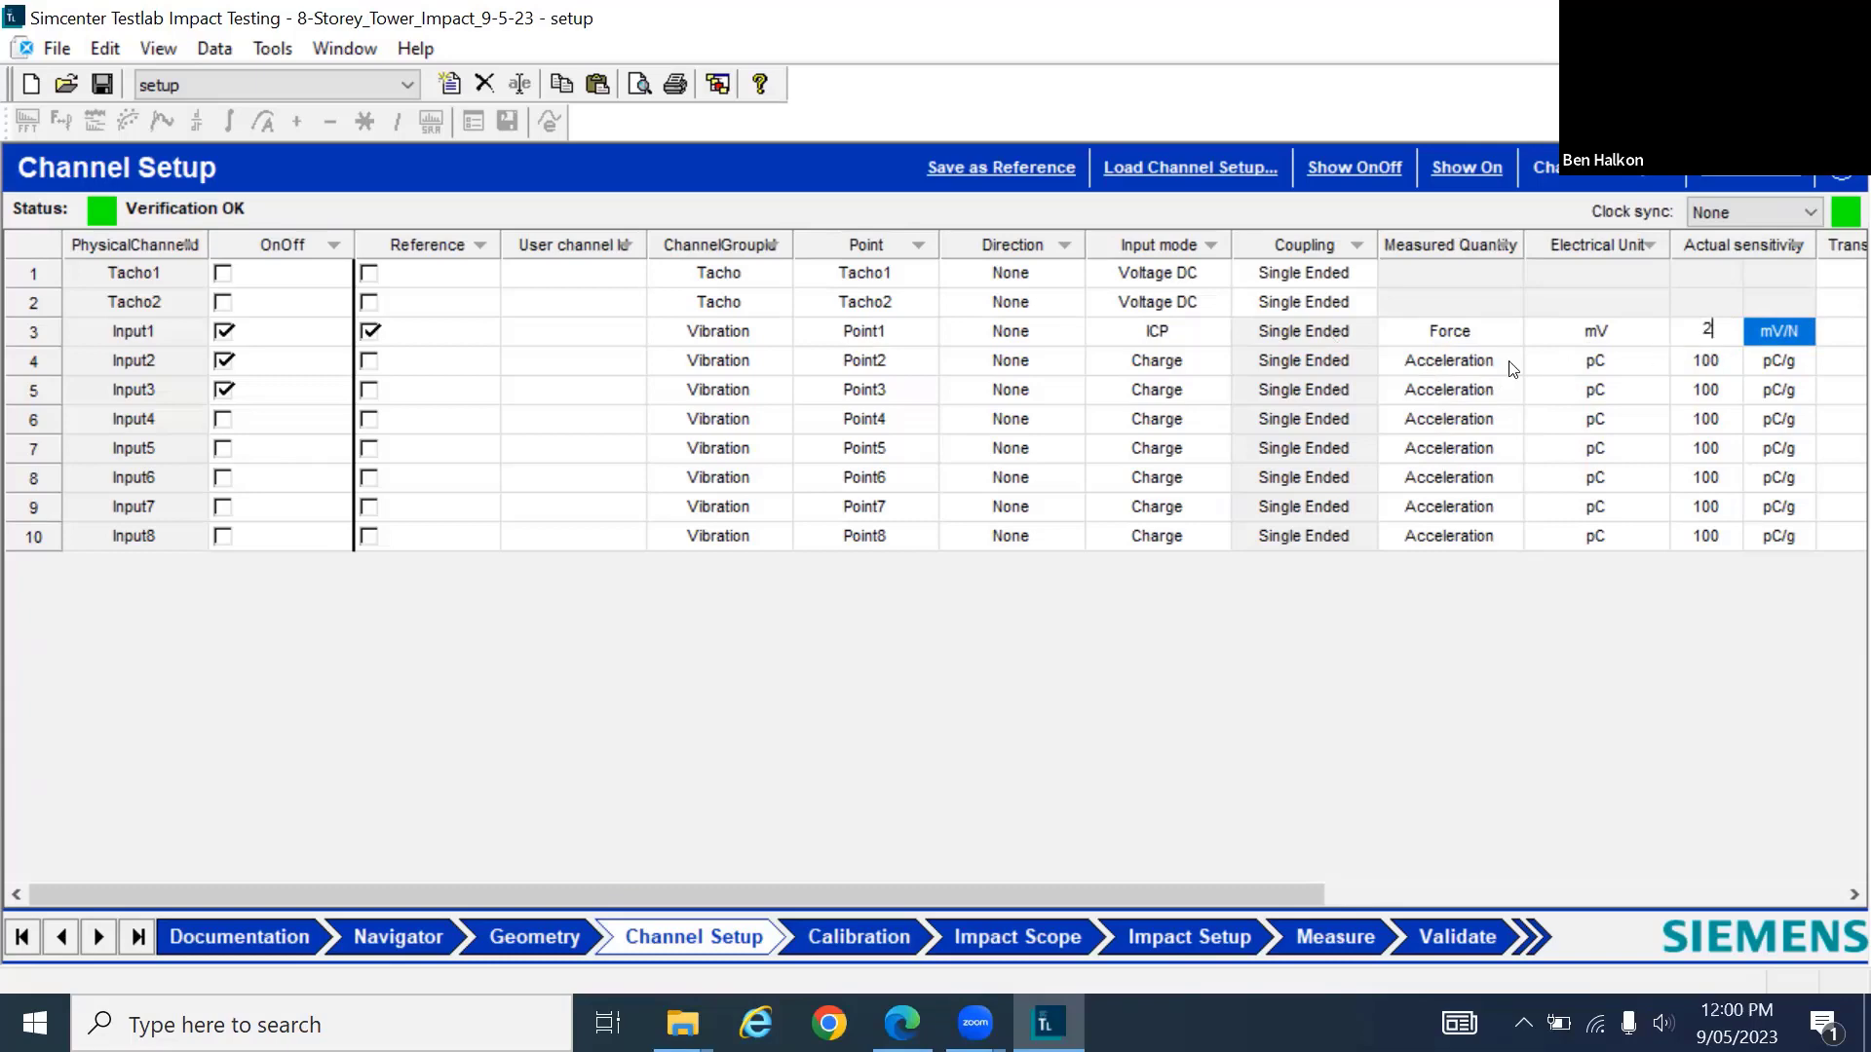
Set the input mode of channels Input2 and Input3 to Voltage AC
click(1207, 371)
click(1223, 359)
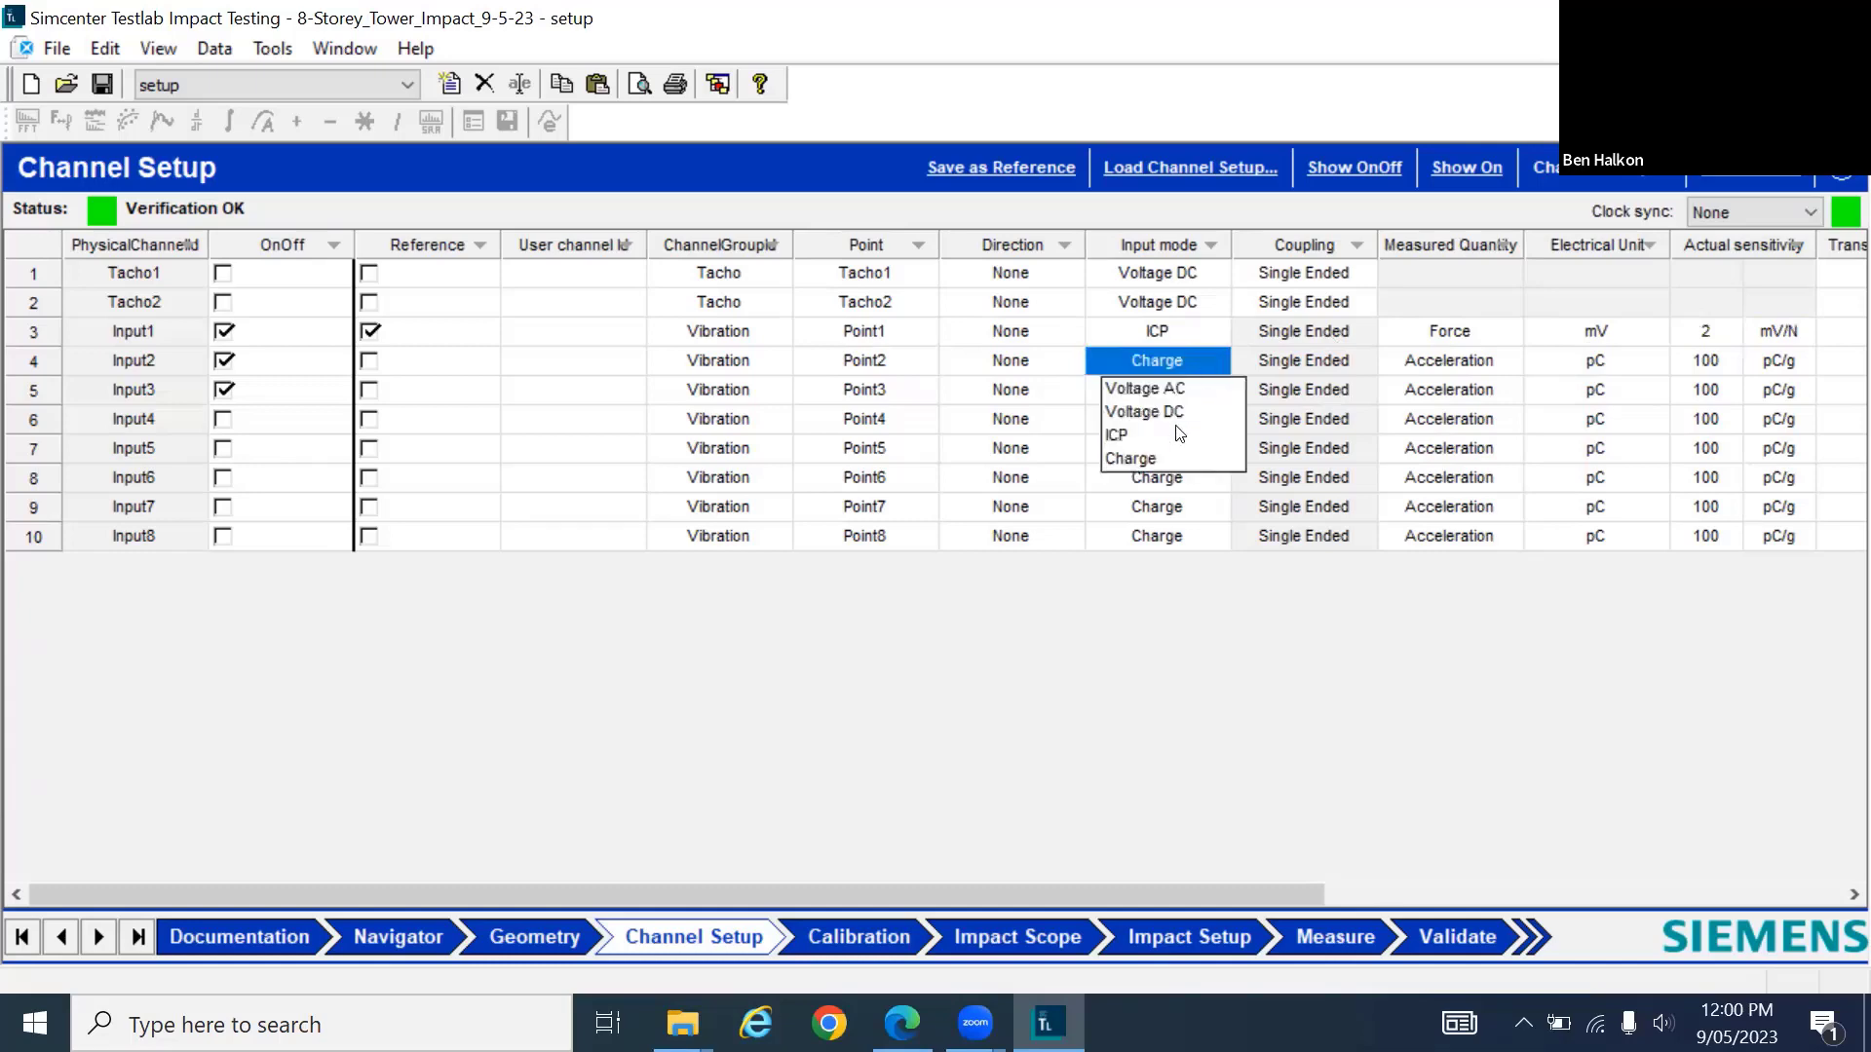
click(1218, 389)
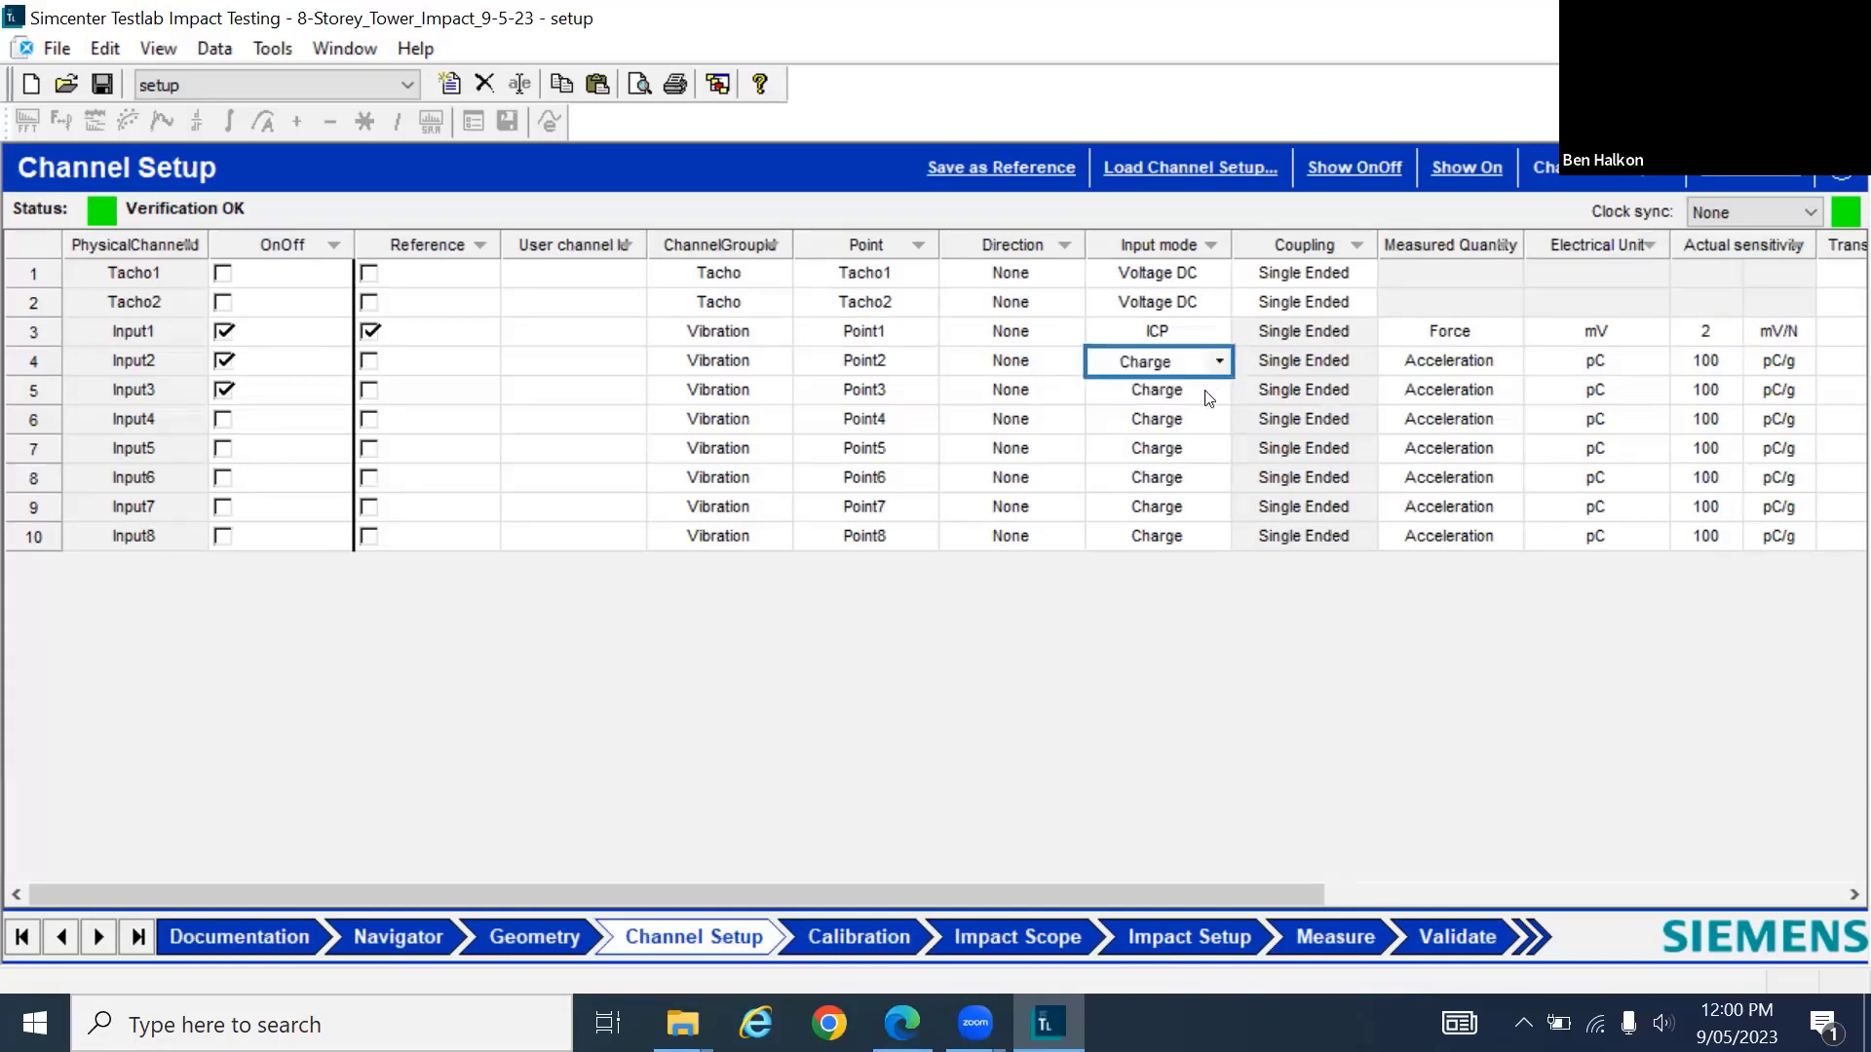
click(1216, 390)
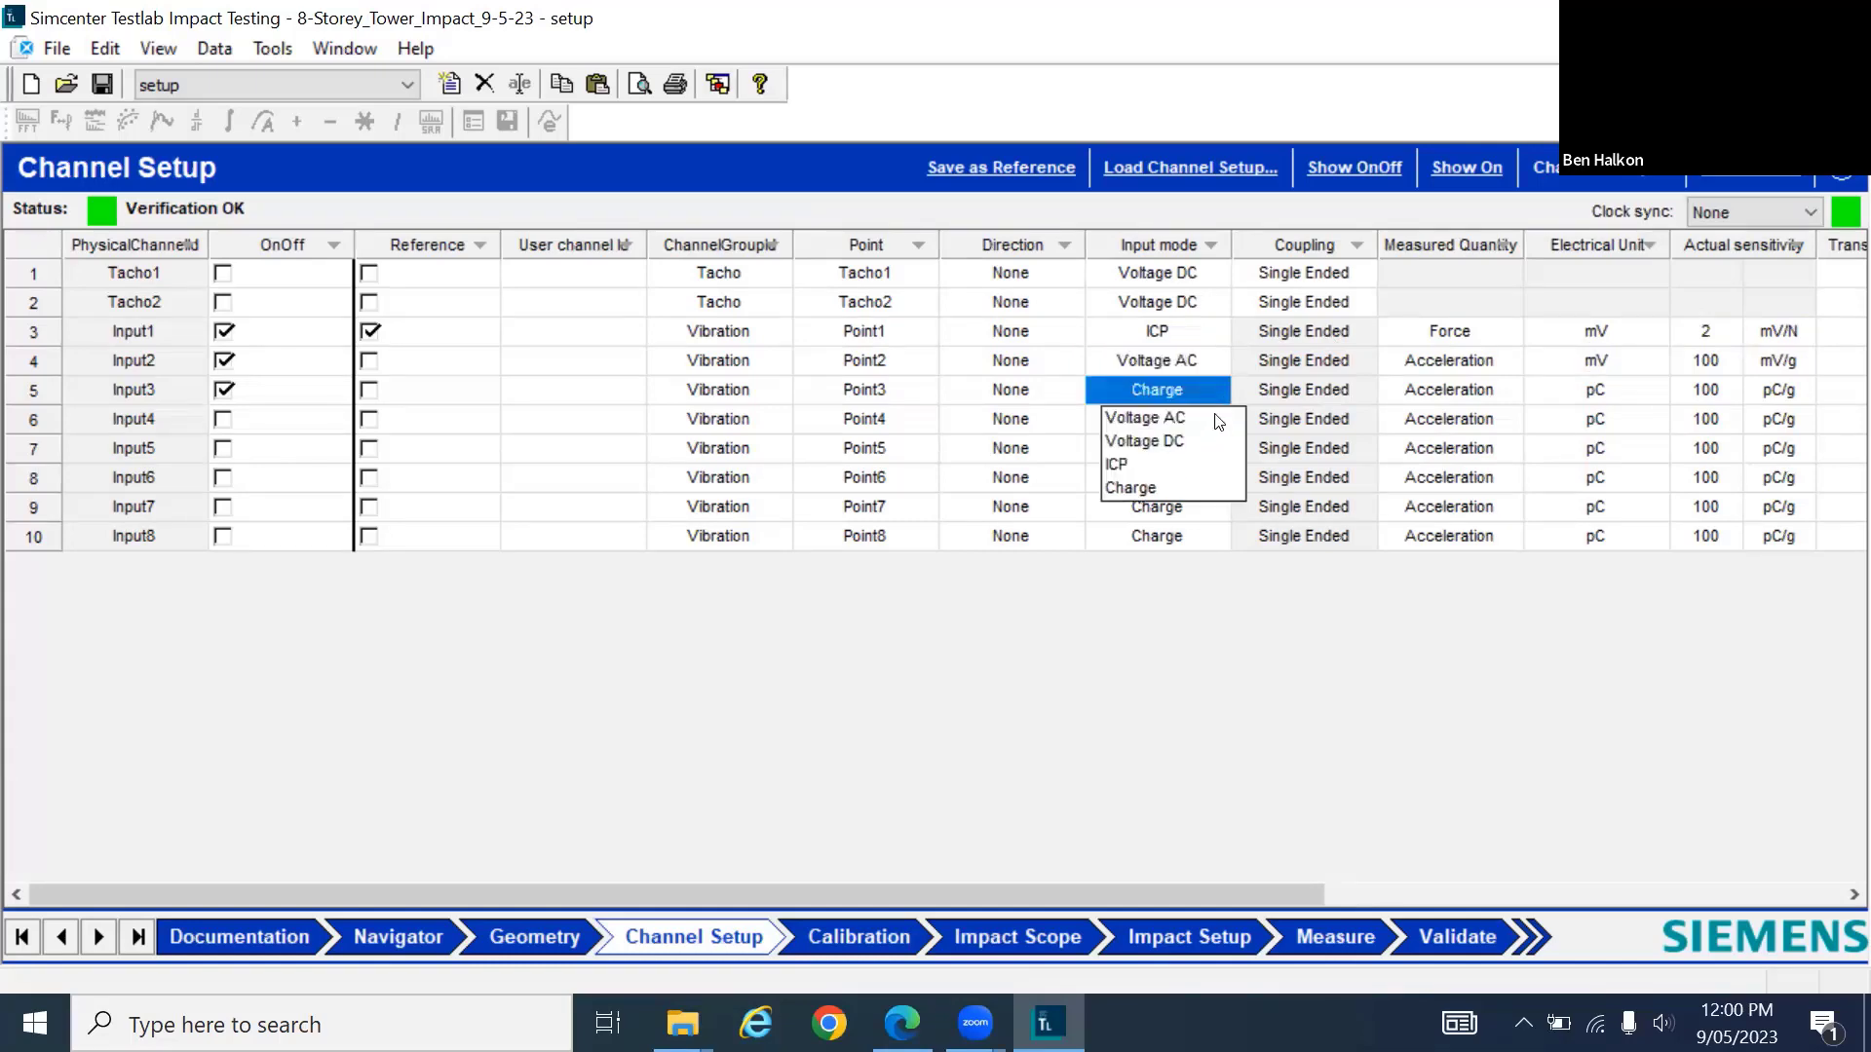
click(1219, 421)
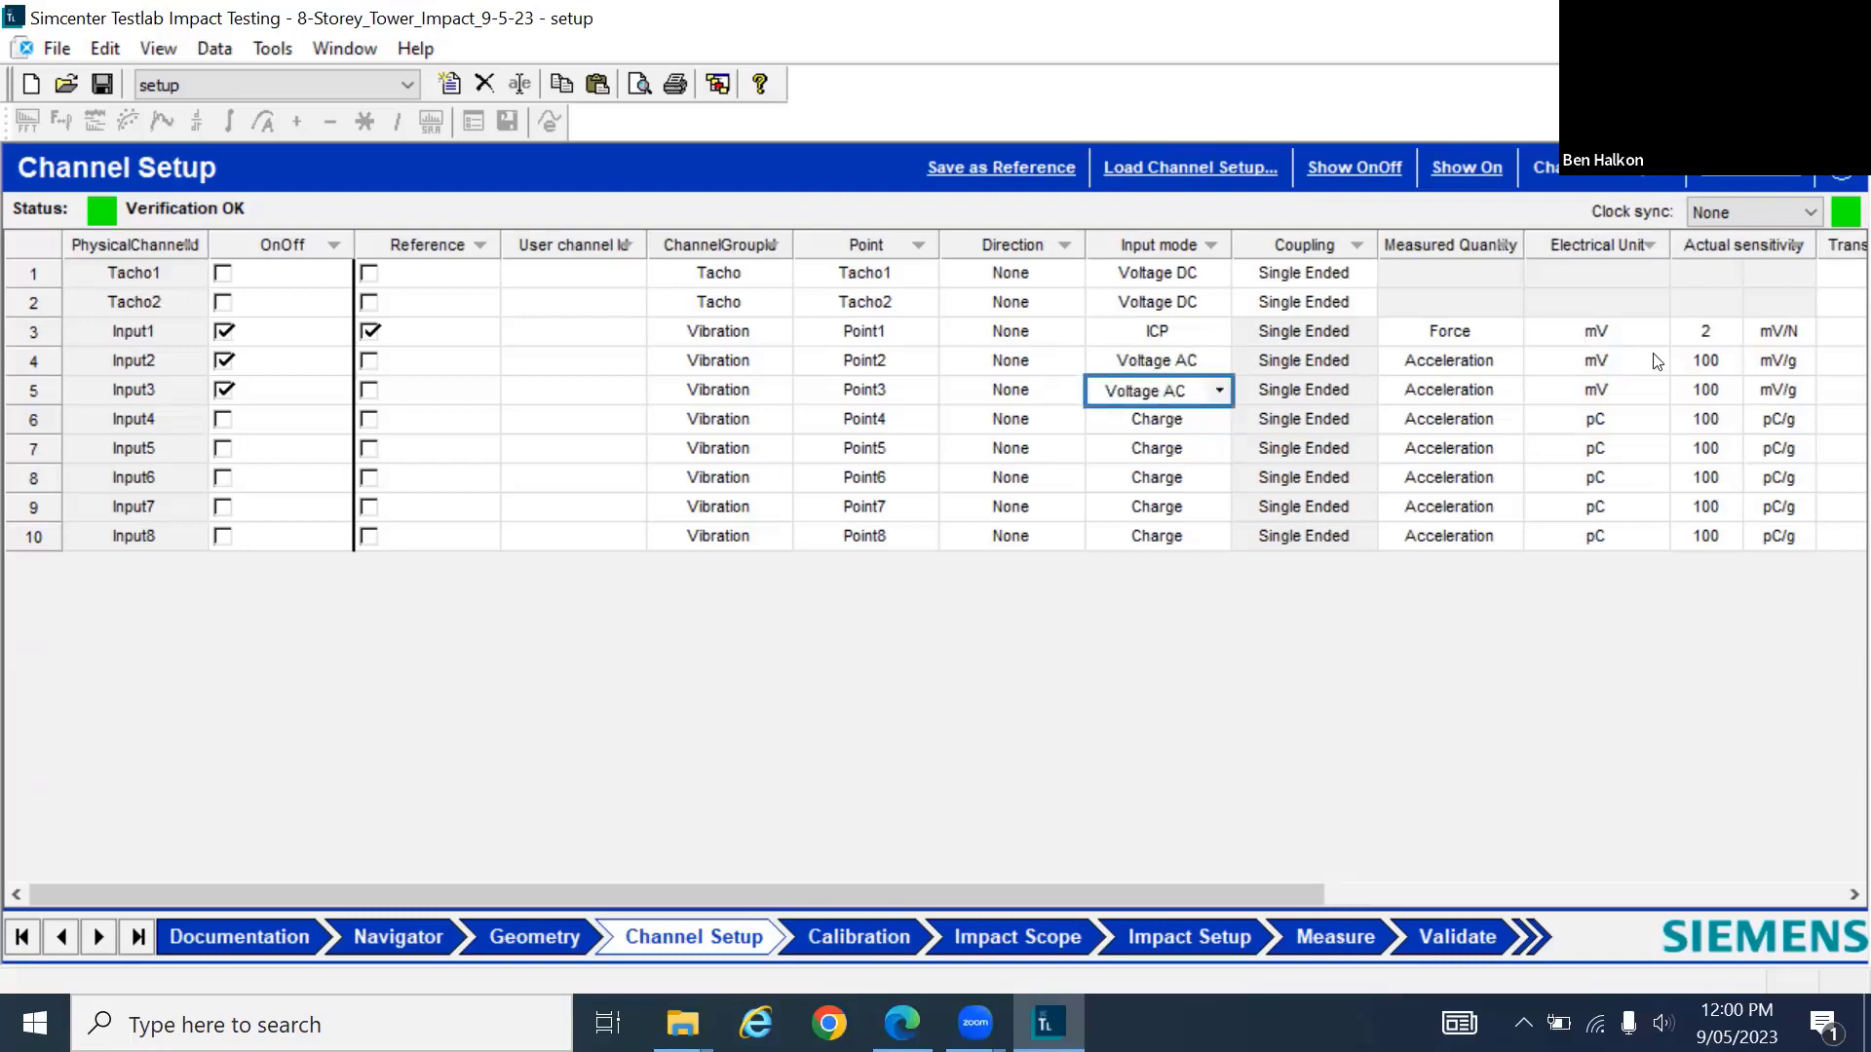
Set the actual sensitivity of channels Input2 and Input3 to 200 mV/g
double_click(1718, 359)
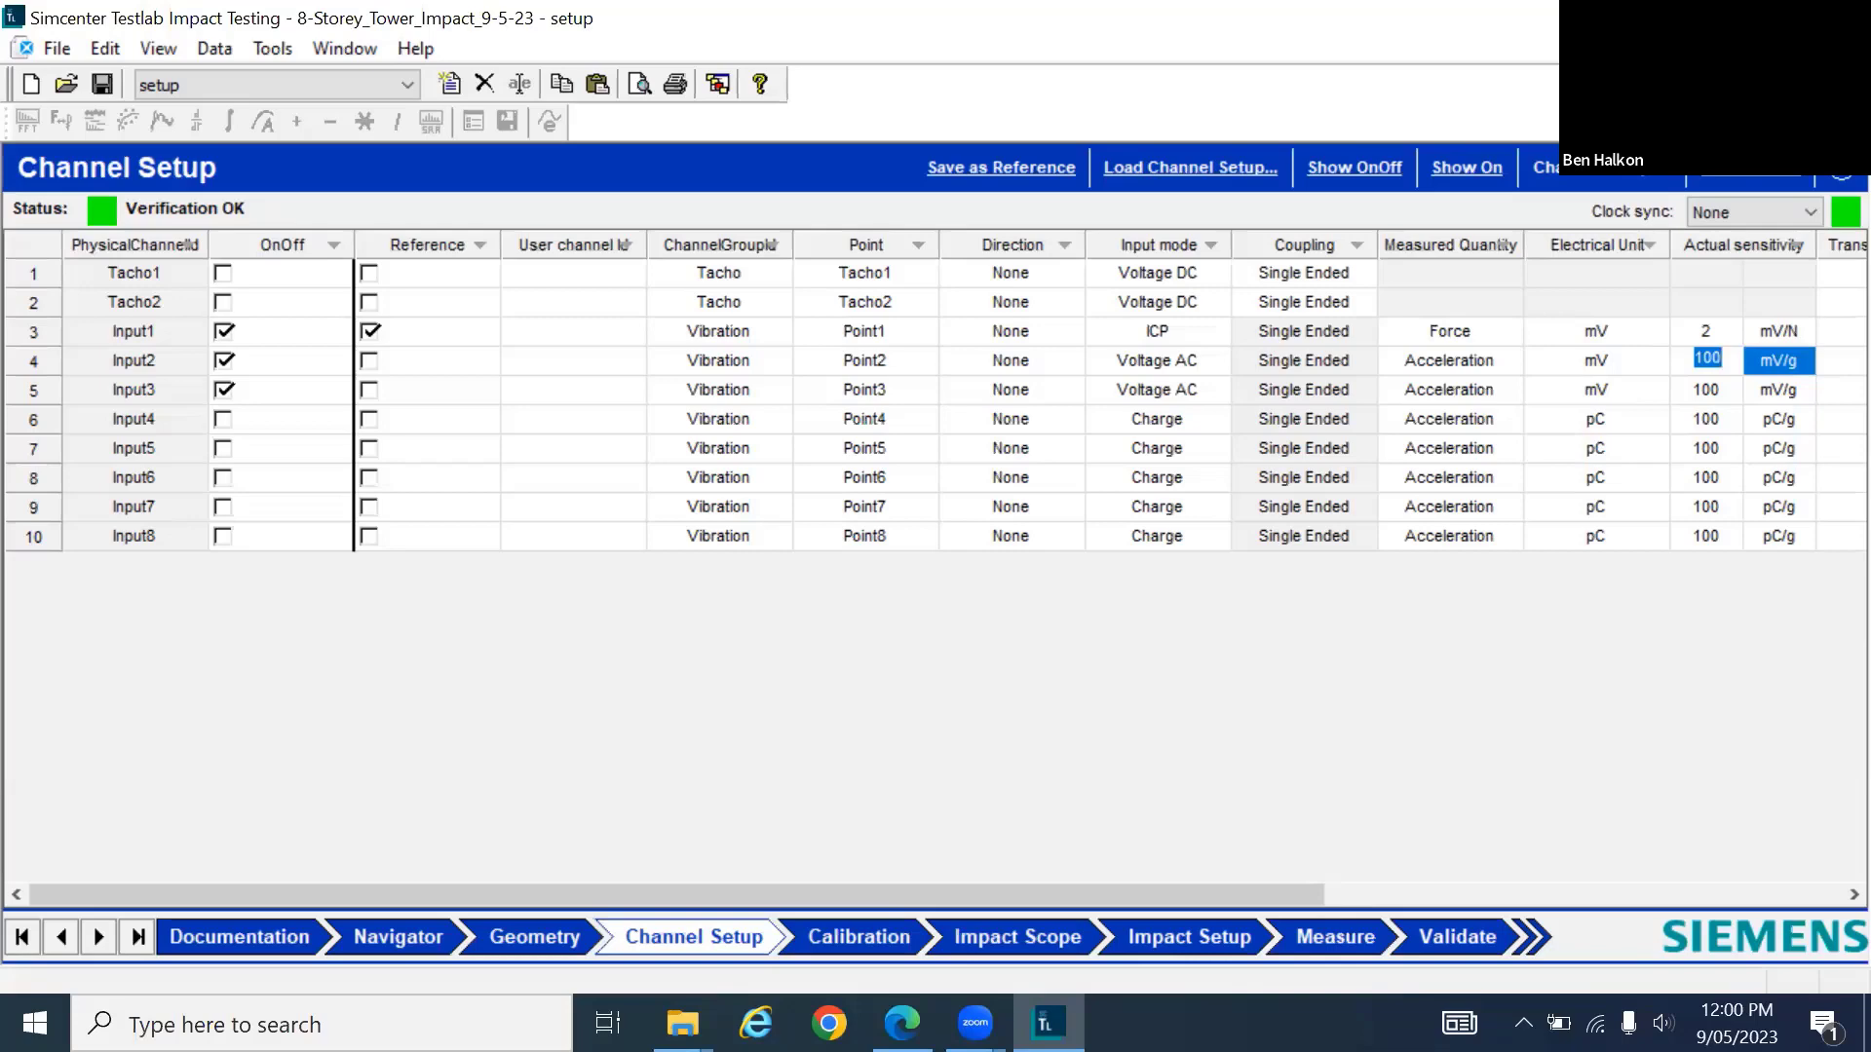
text(200)
double_click(1720, 392)
text(200)
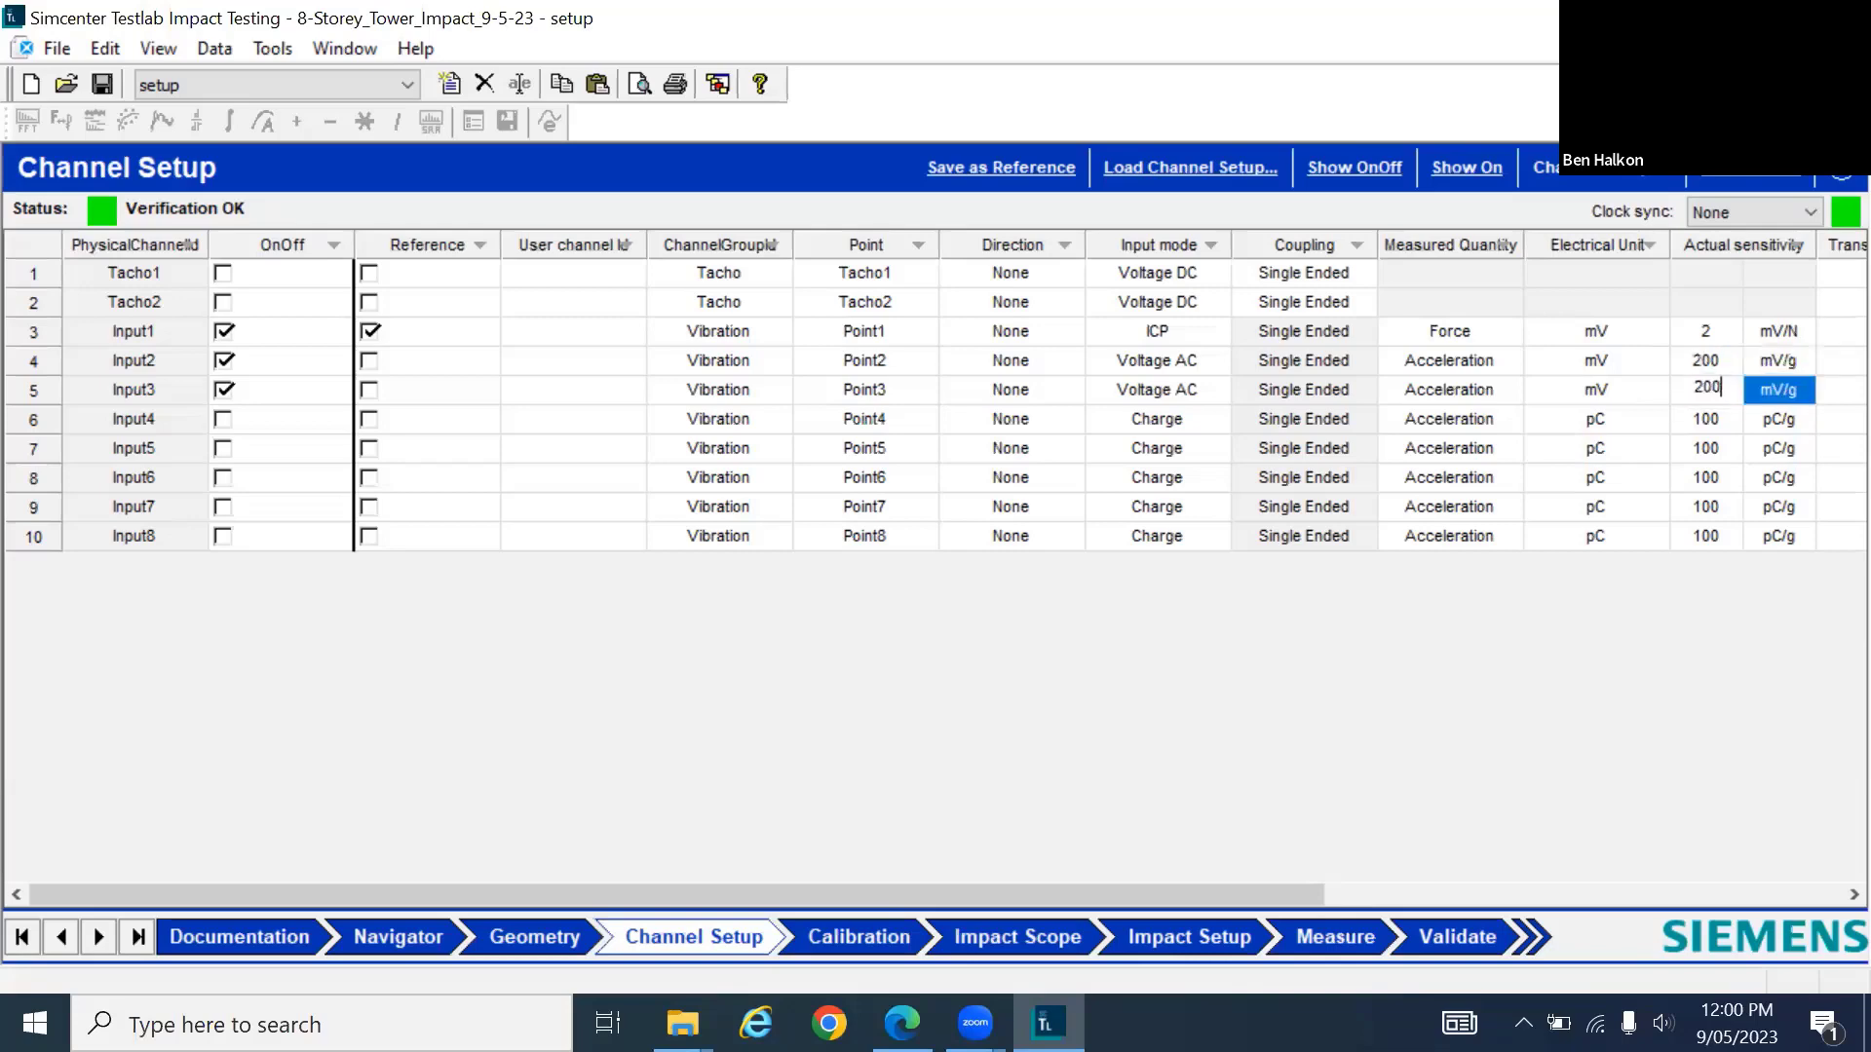
Review the calibration settings and channel list on the Calibration page, and return to Channel Setup
click(847, 939)
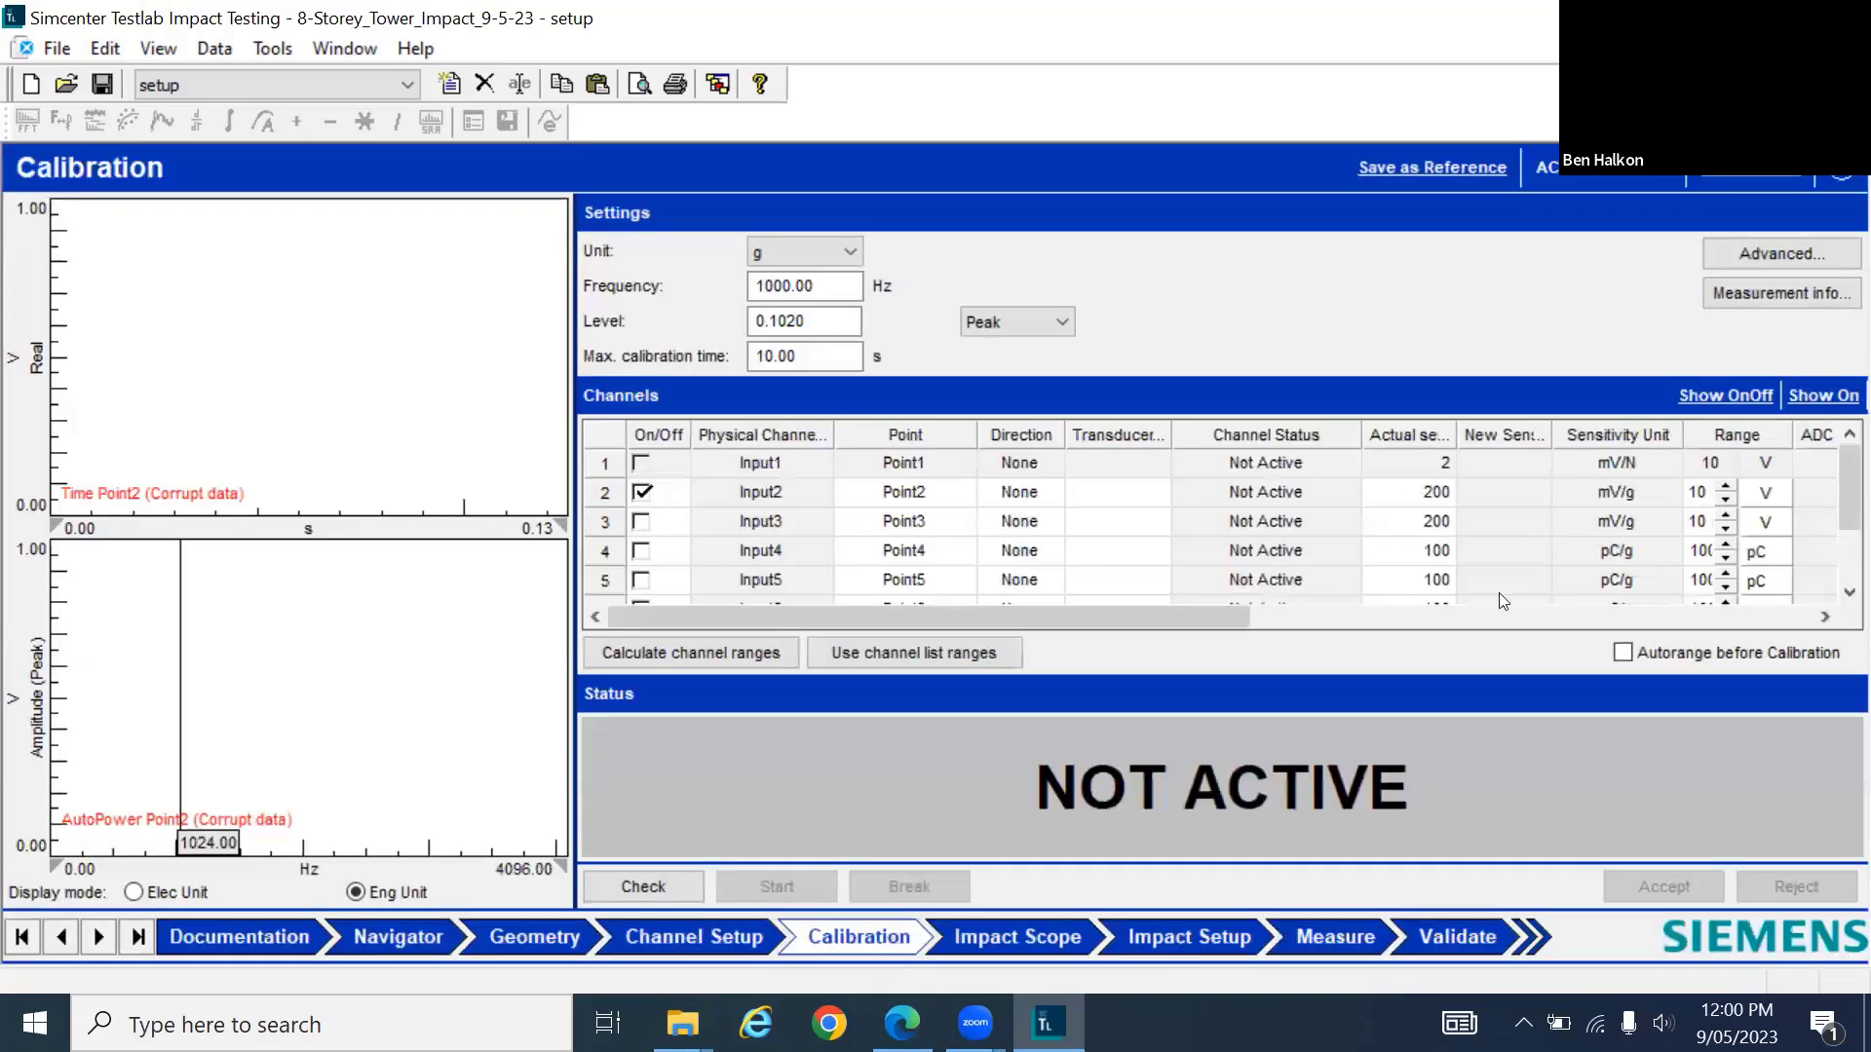
click(693, 934)
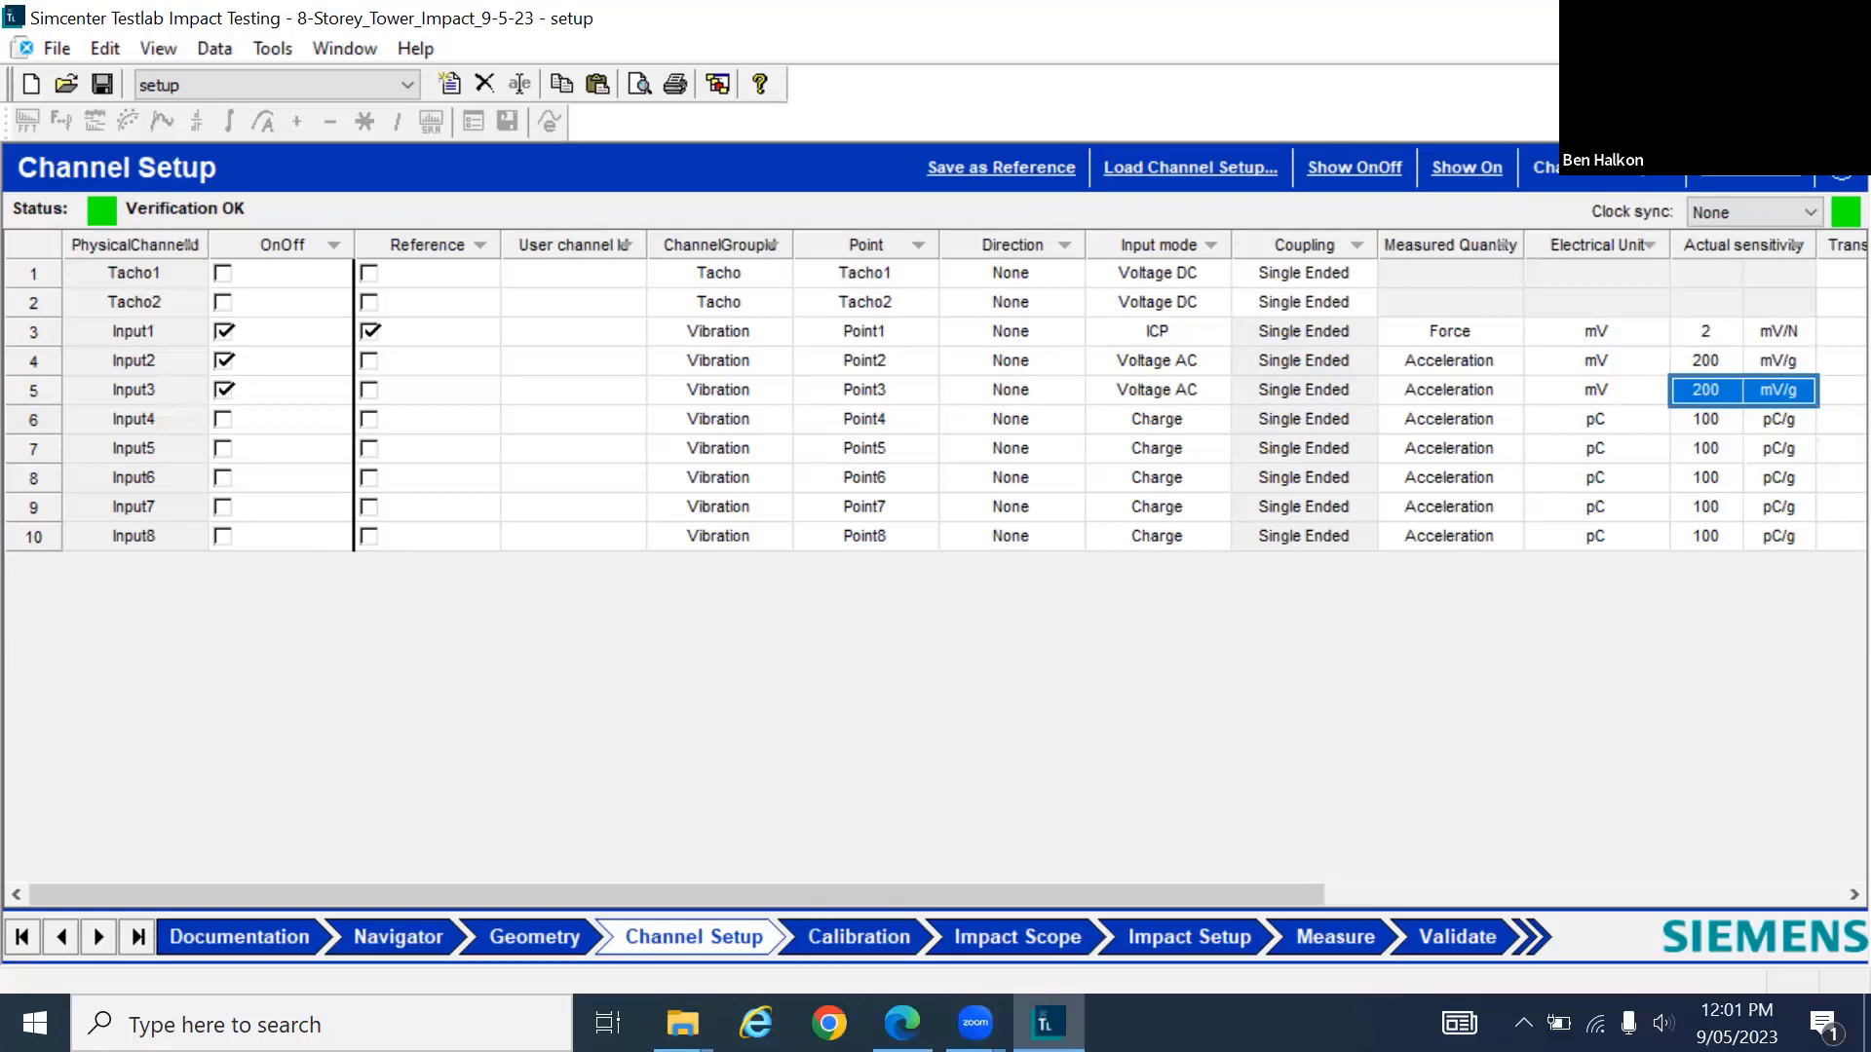
Switch Channel Setup to Use Geometry, refresh the node list and select node tower:1 in the model
click(1602, 167)
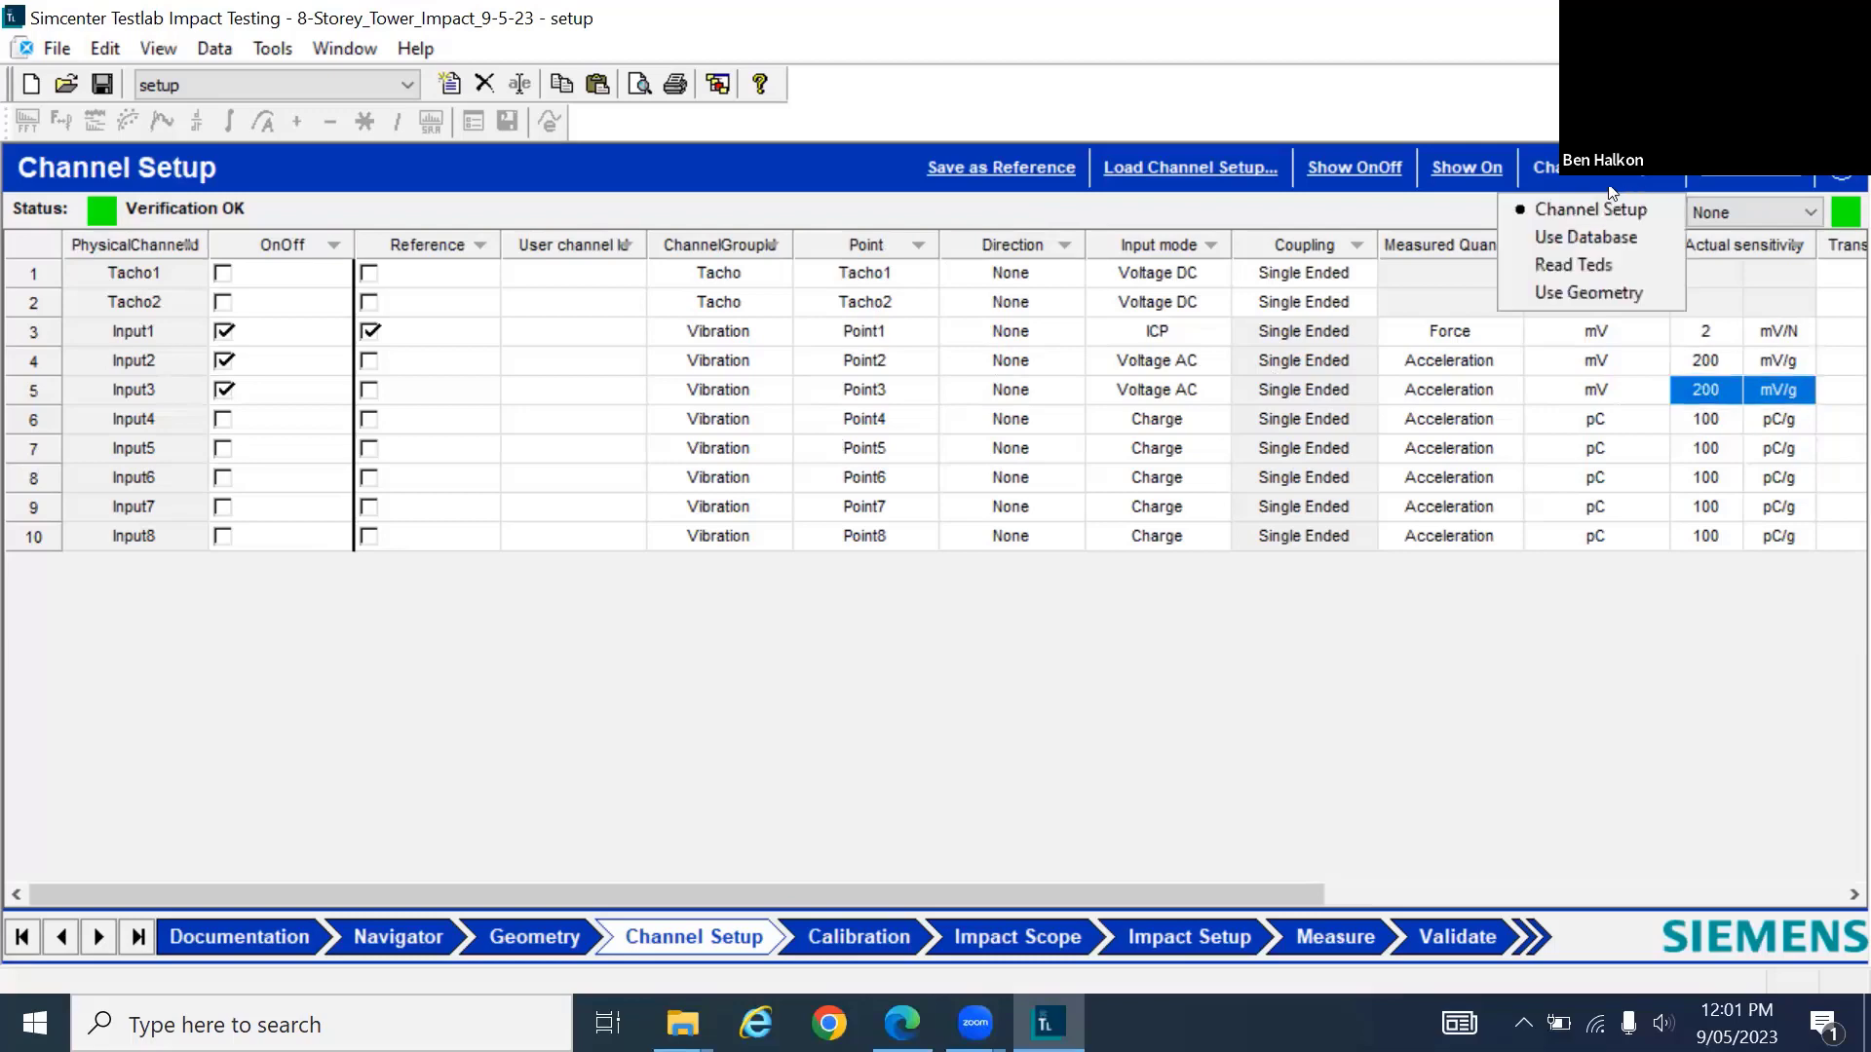
click(1581, 292)
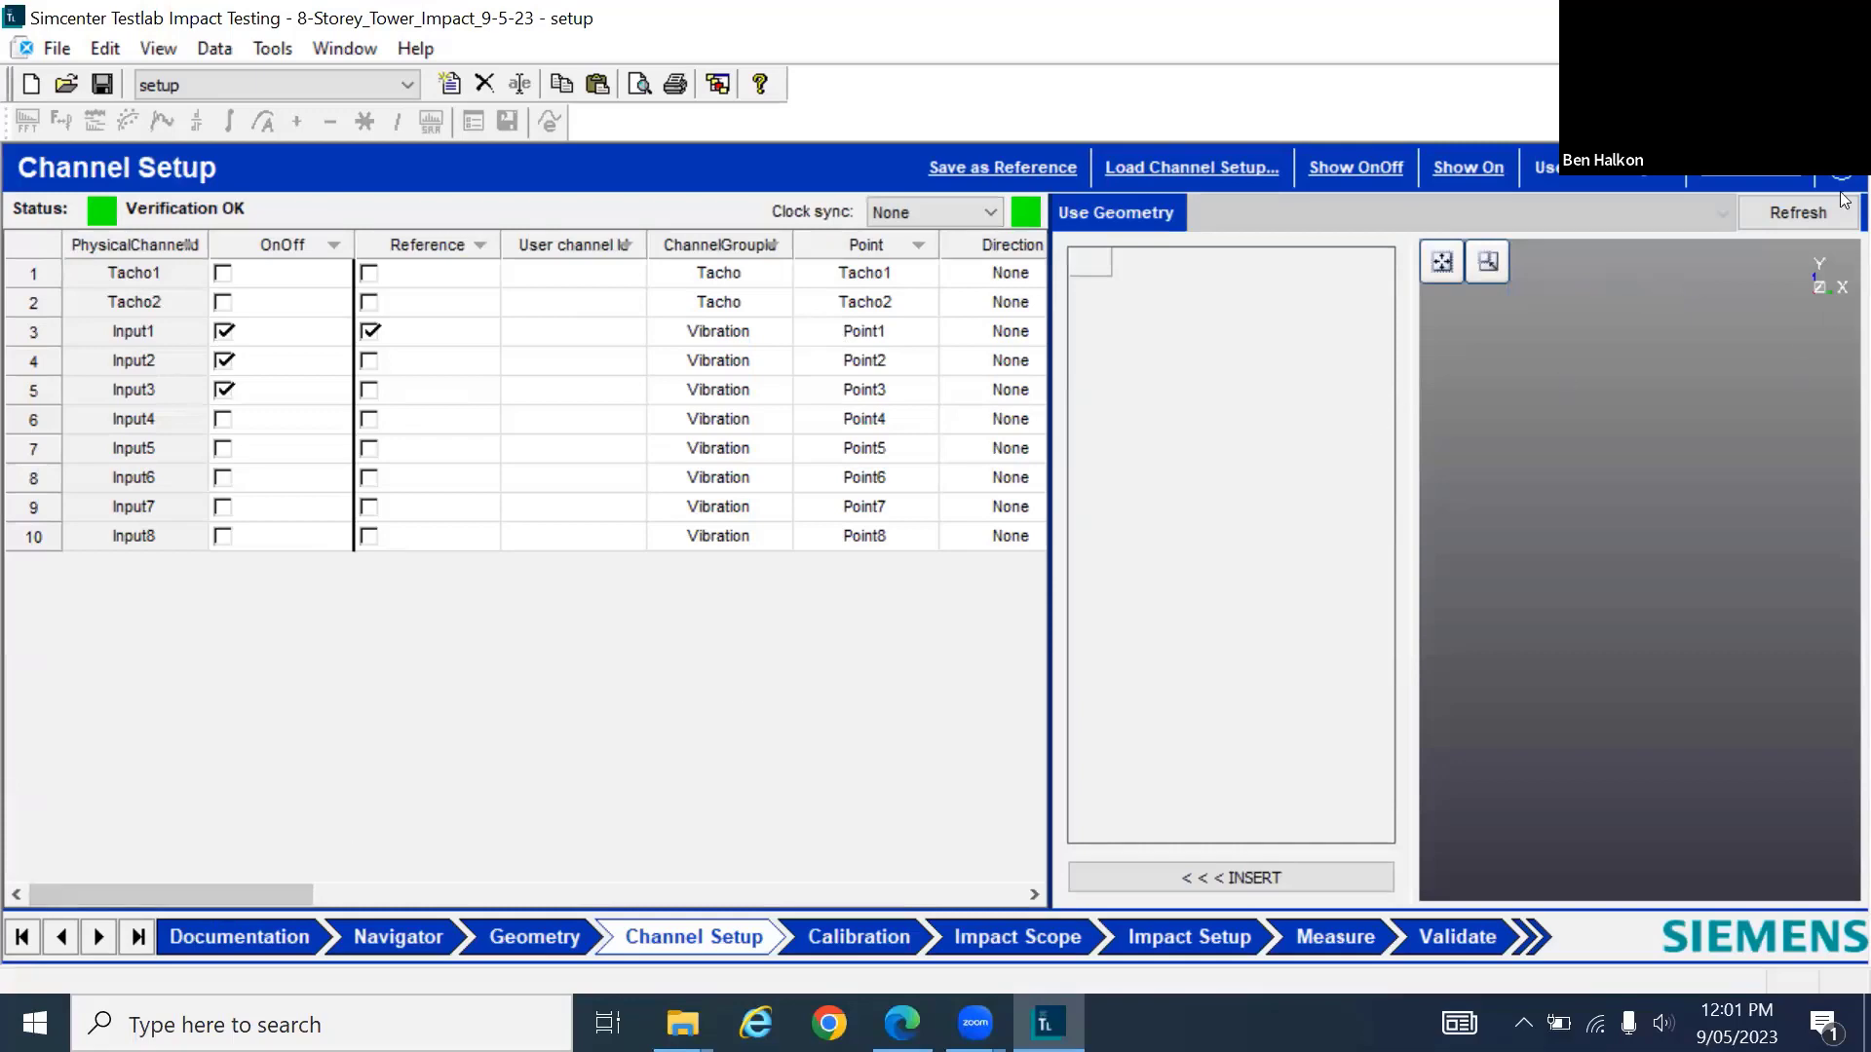
click(1783, 216)
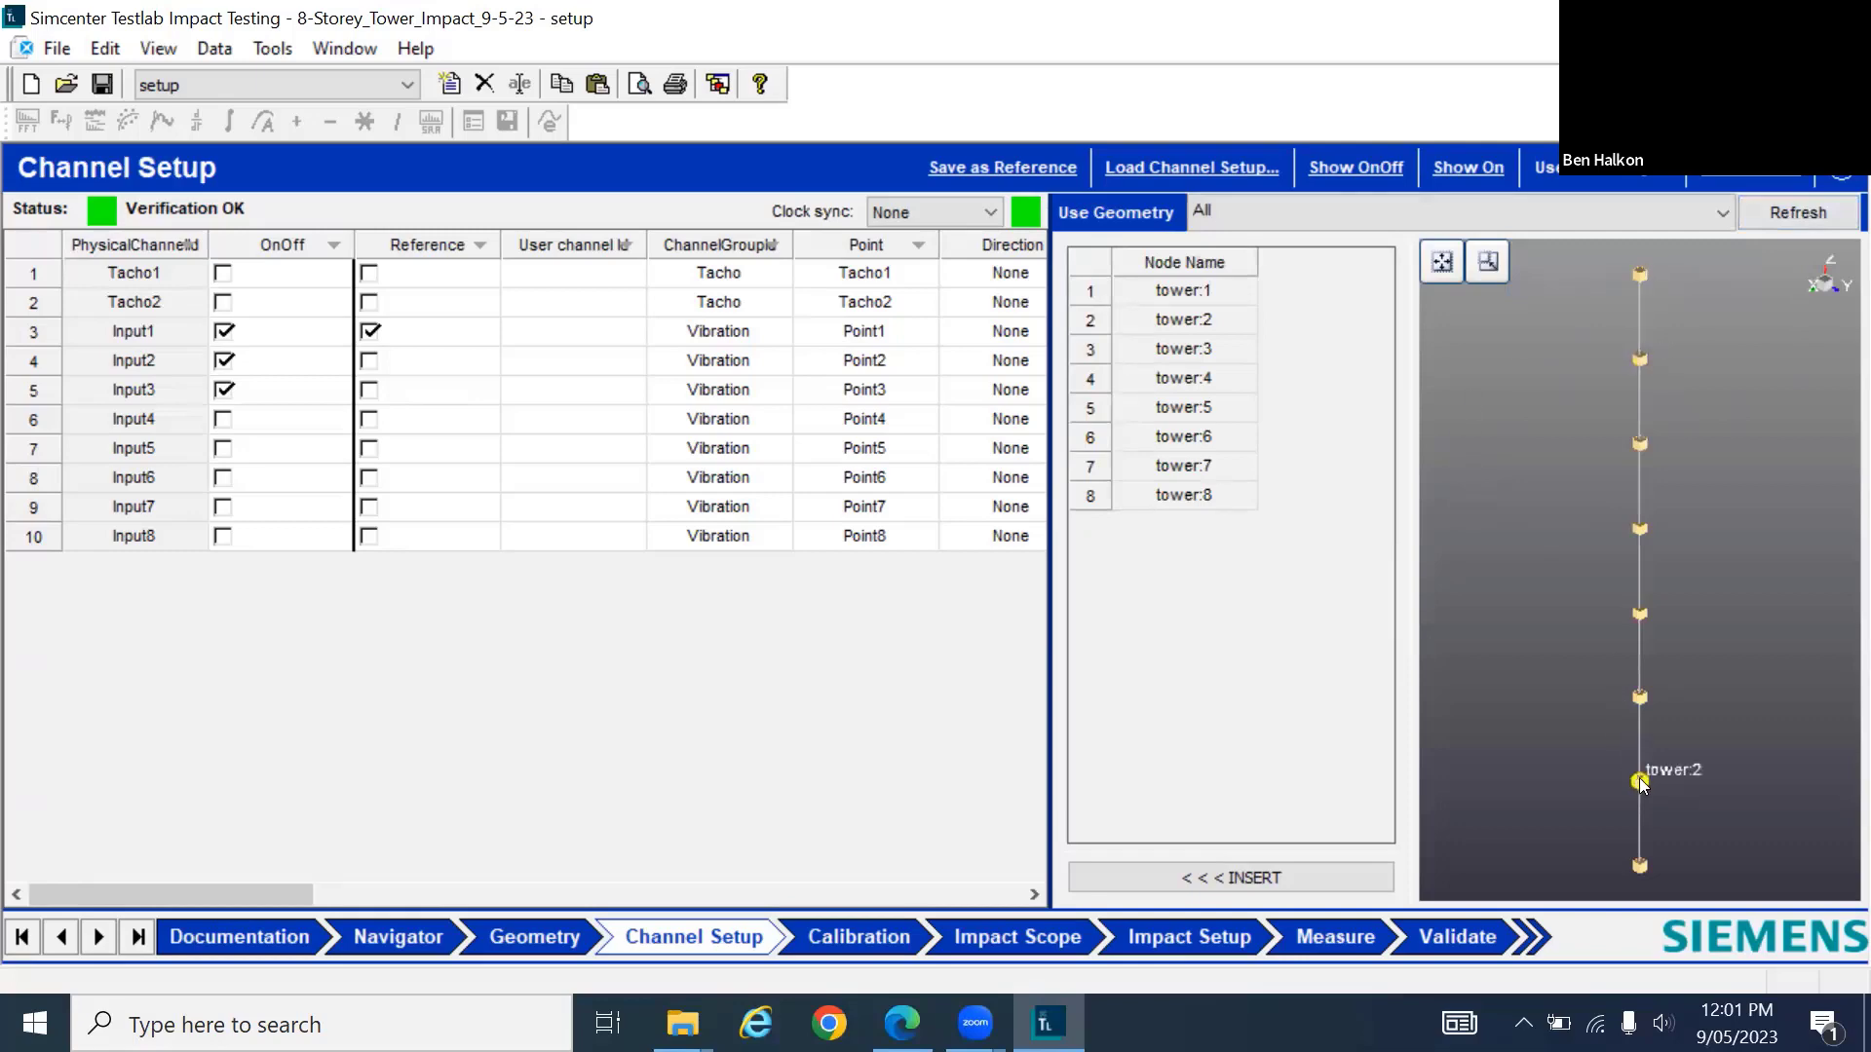
click(1637, 867)
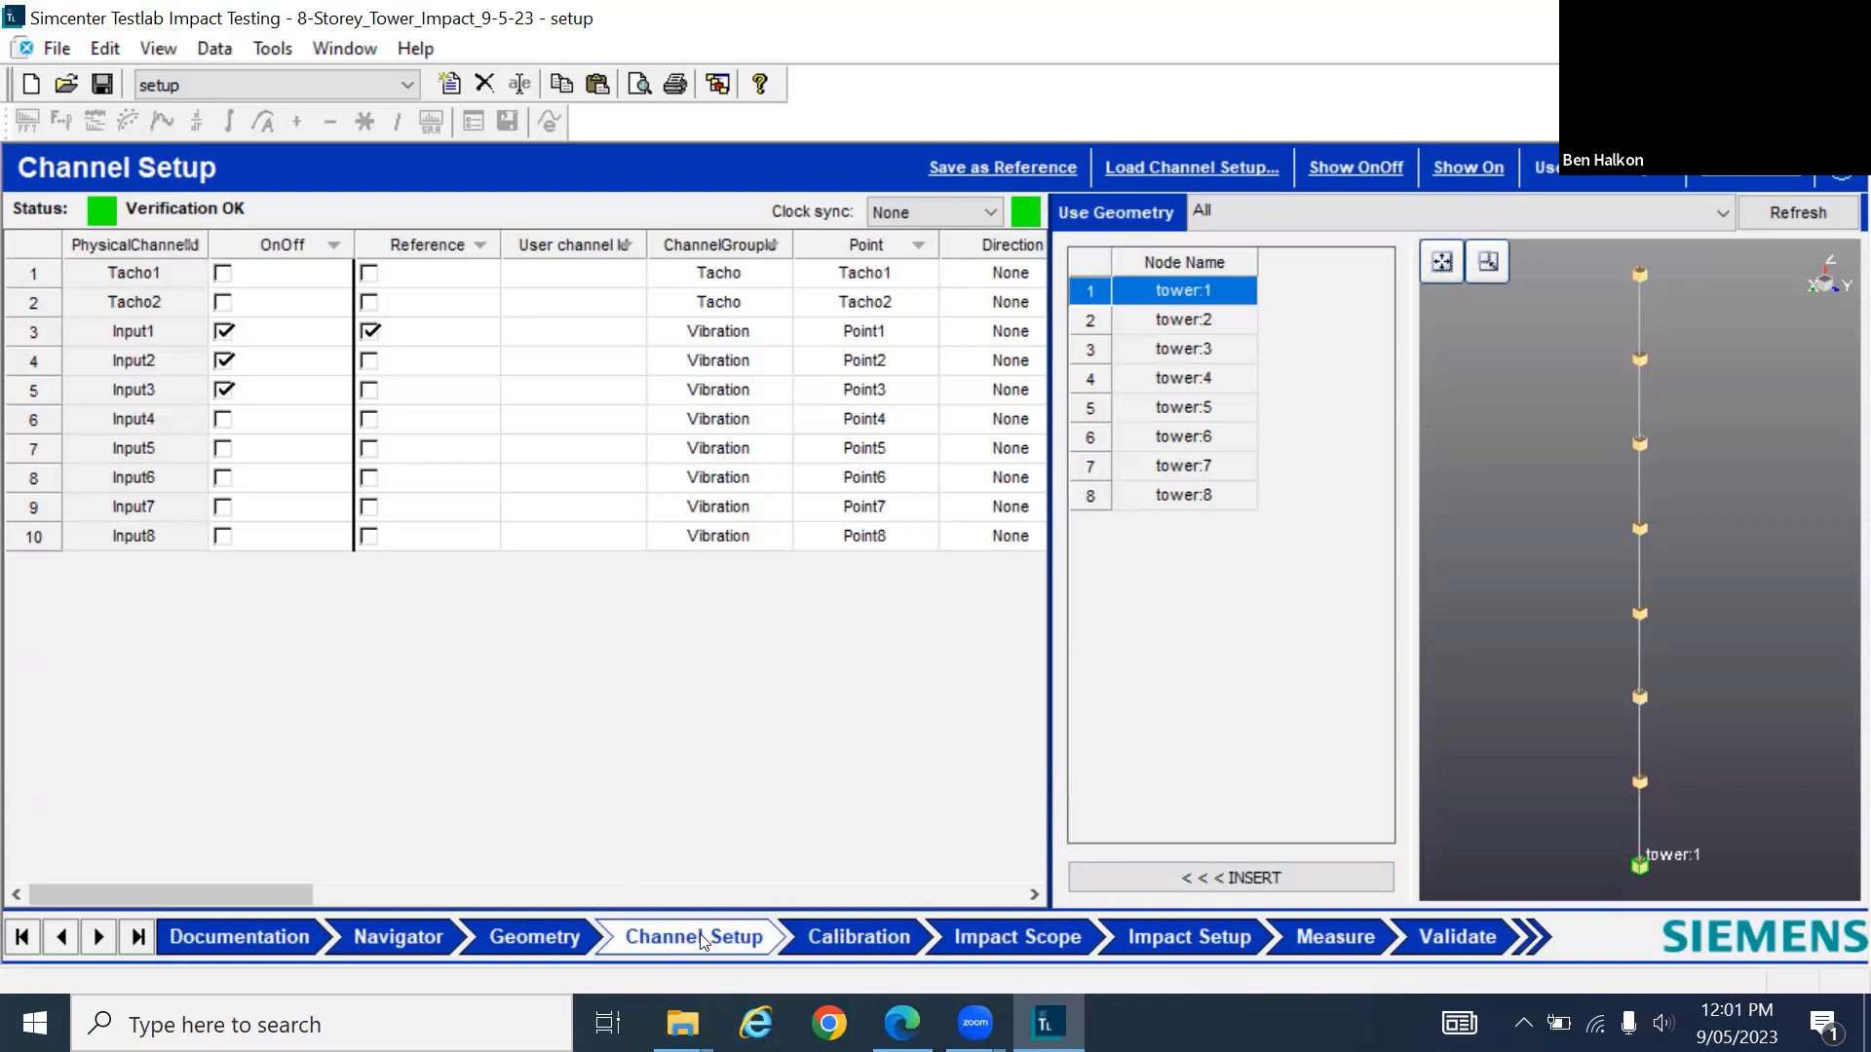
Examine Point1's time signal and the channel level bars in Impact Scope, and return to Channel Setup
click(1016, 940)
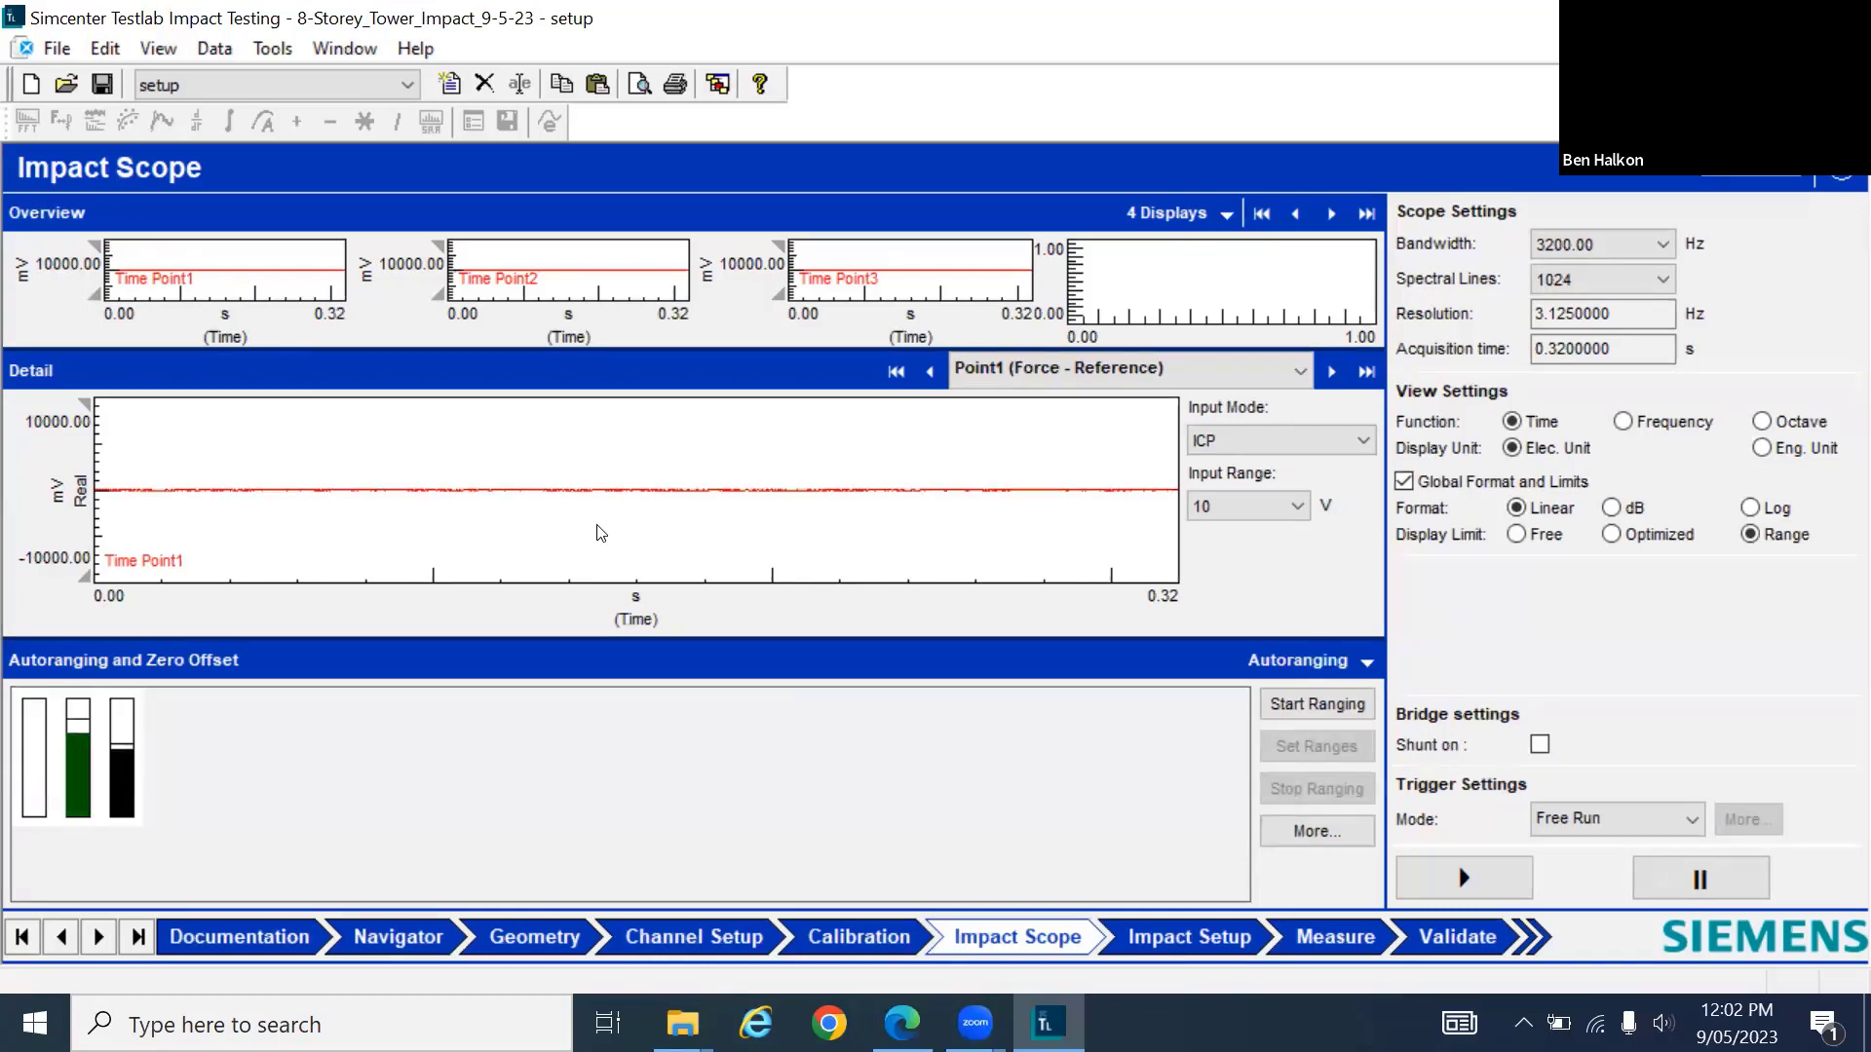
drag(599, 531, 364, 764)
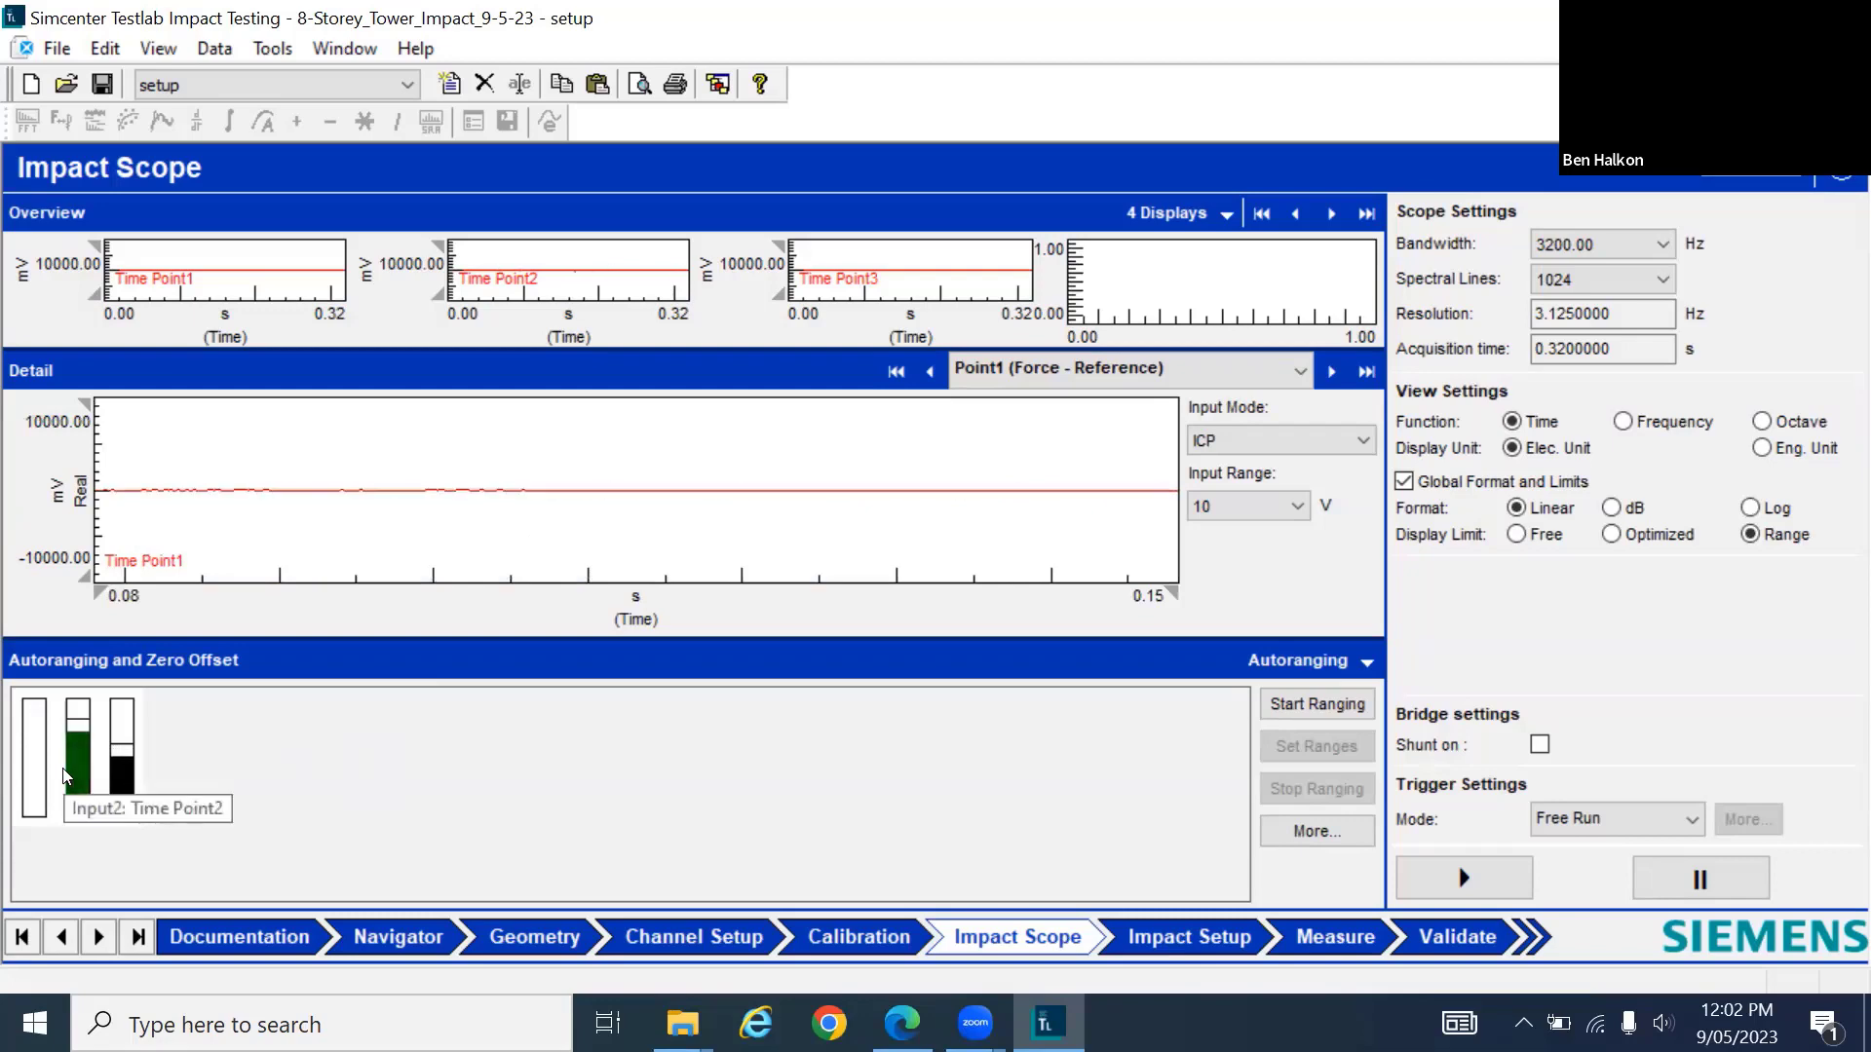
click(714, 940)
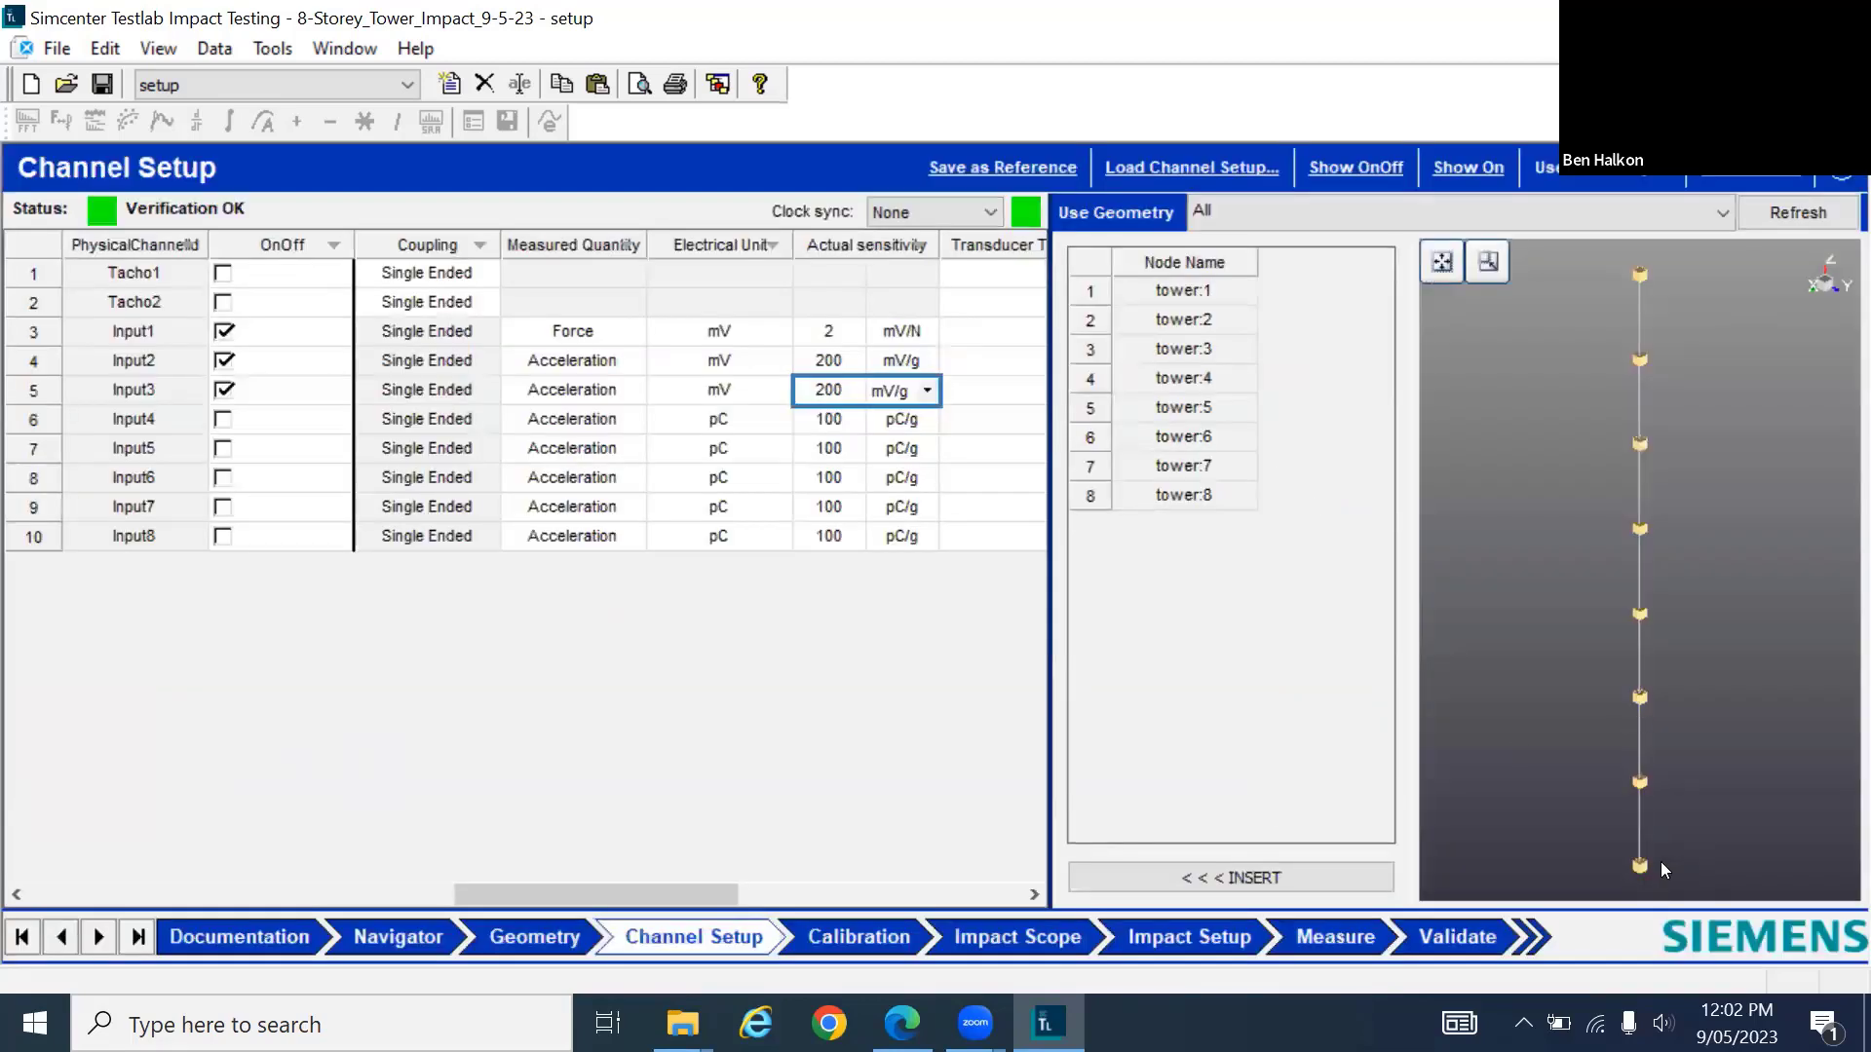
Assign geometry node tower:1 to channel Input2 and node tower:7 to channel Input3
click(1090, 294)
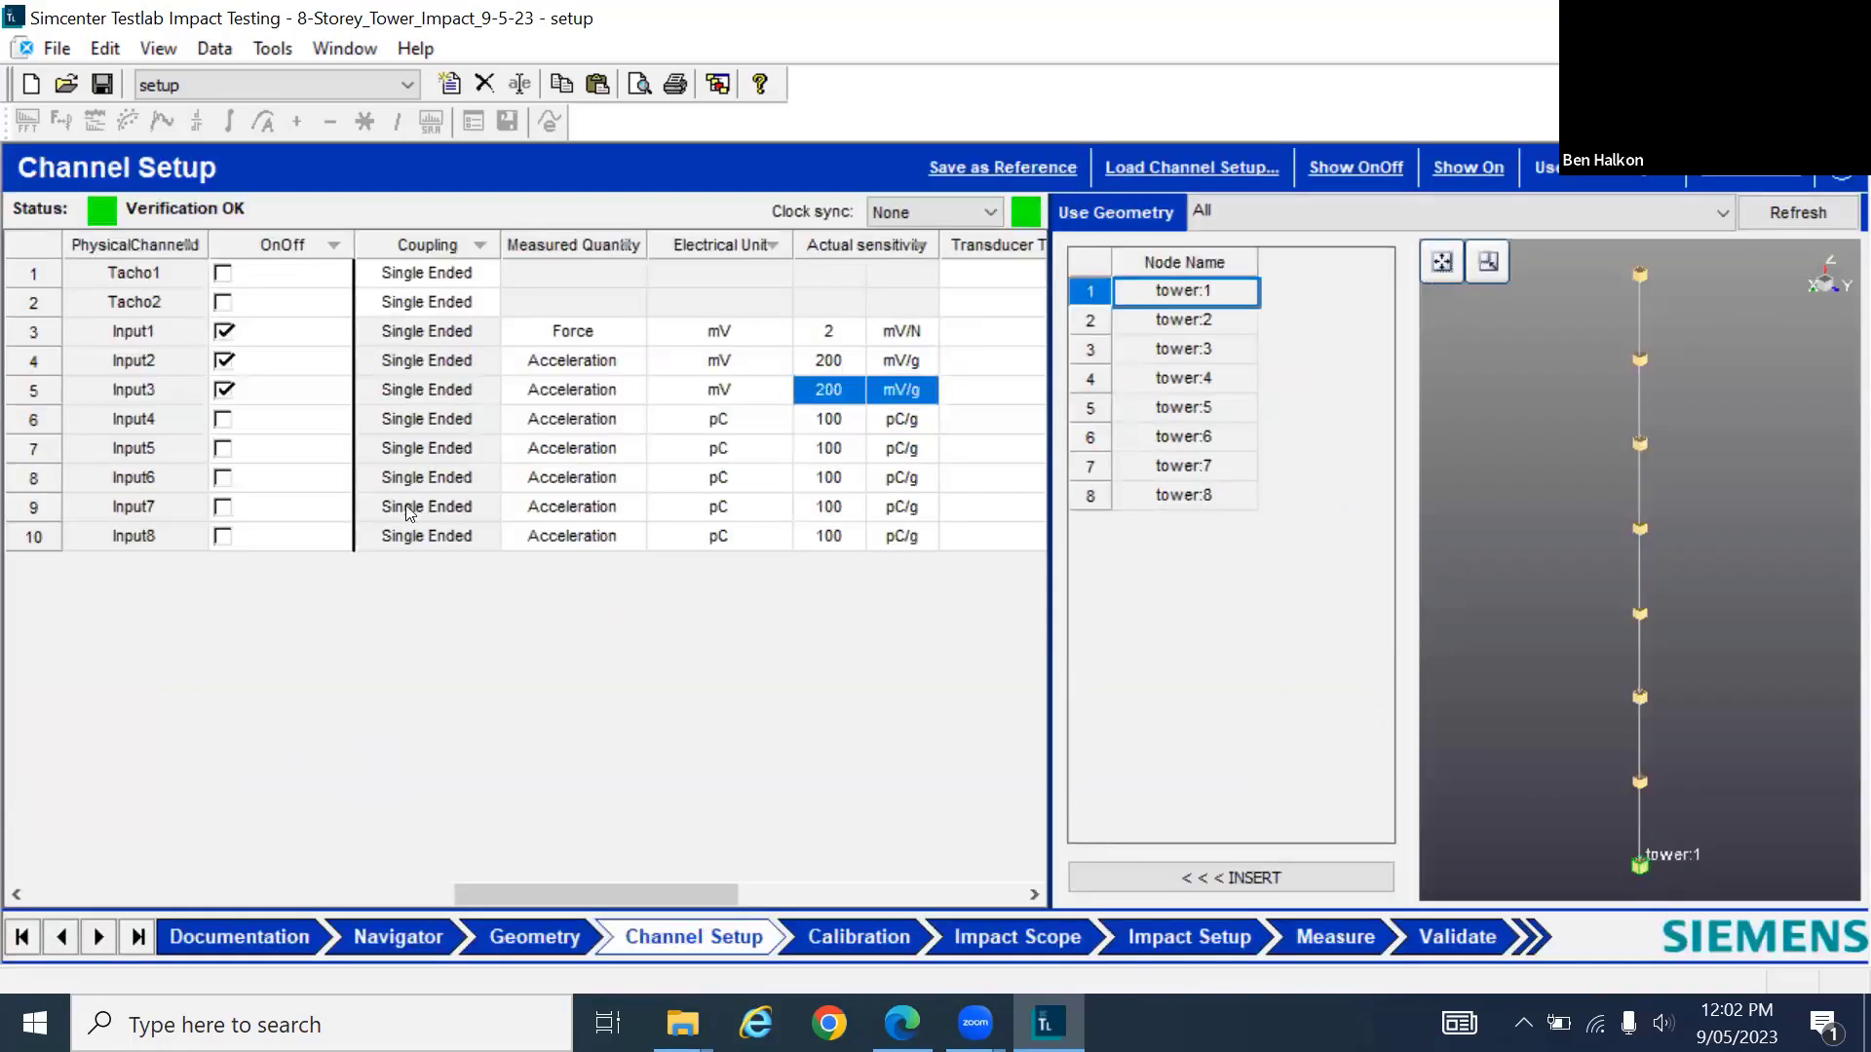
click(35, 363)
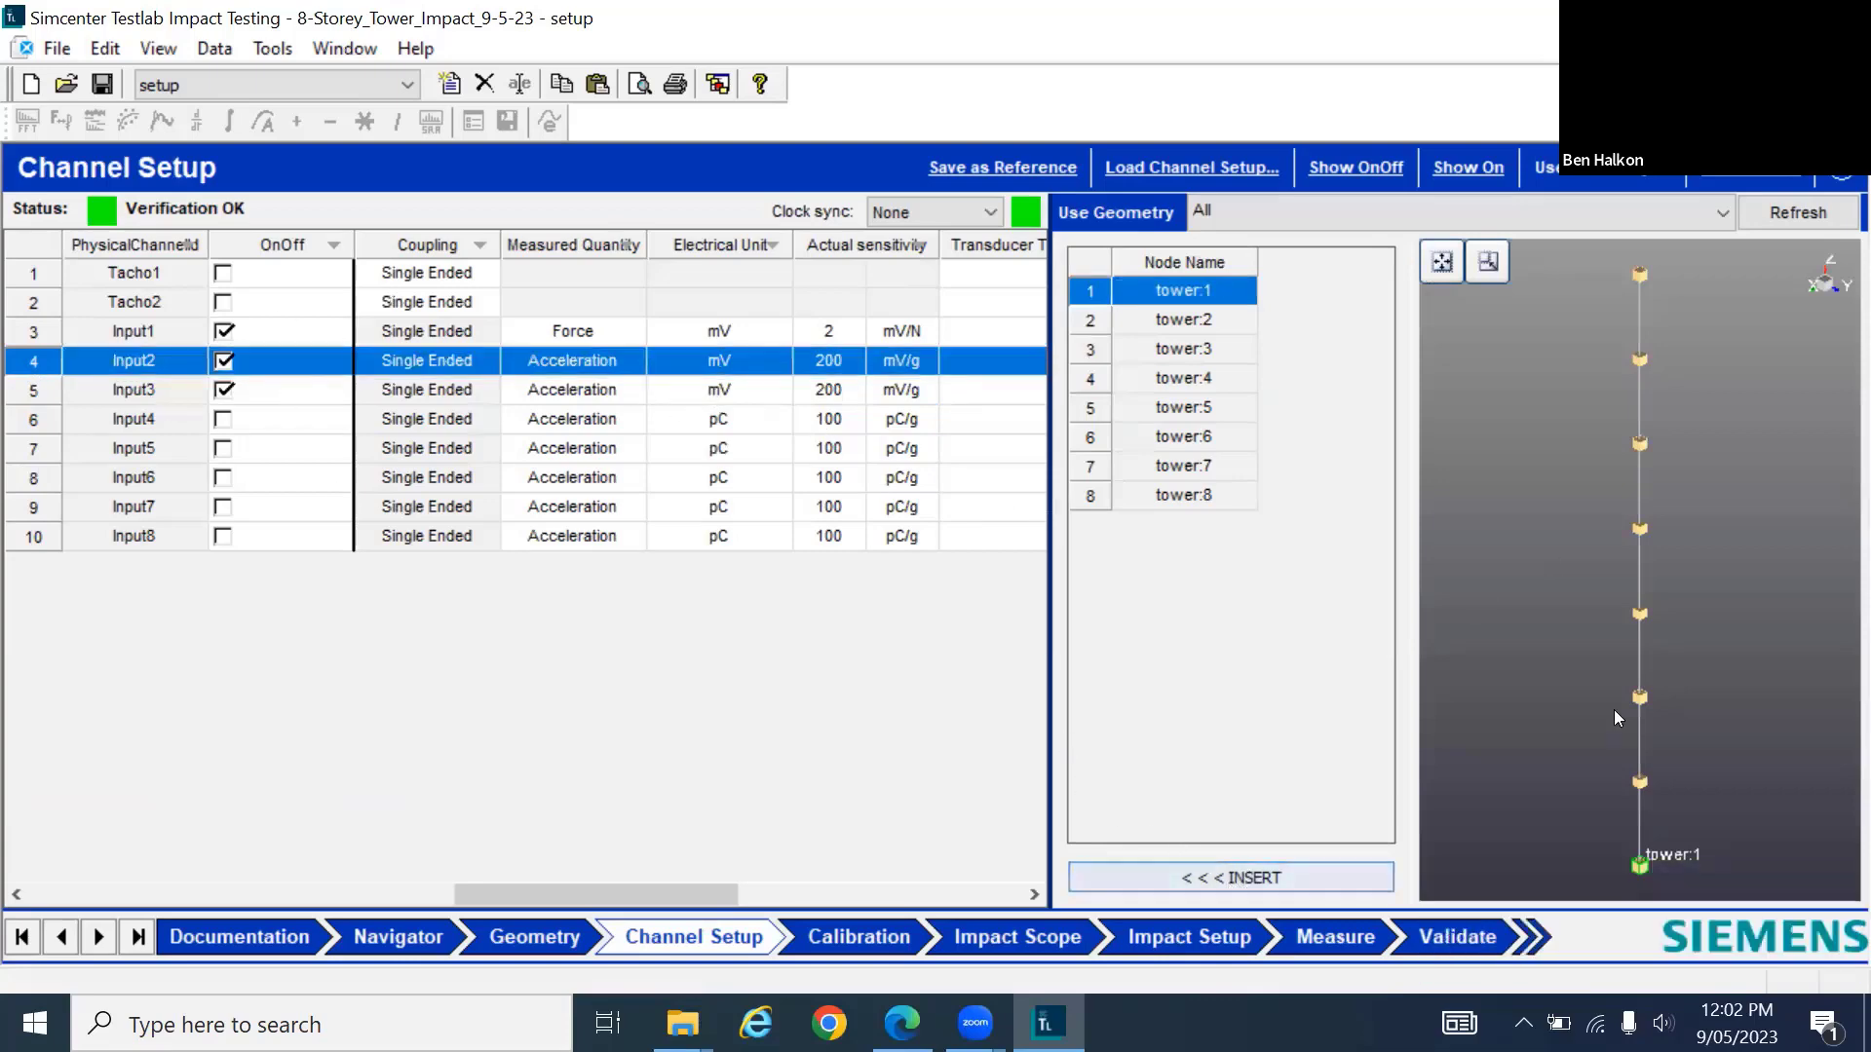
click(1642, 358)
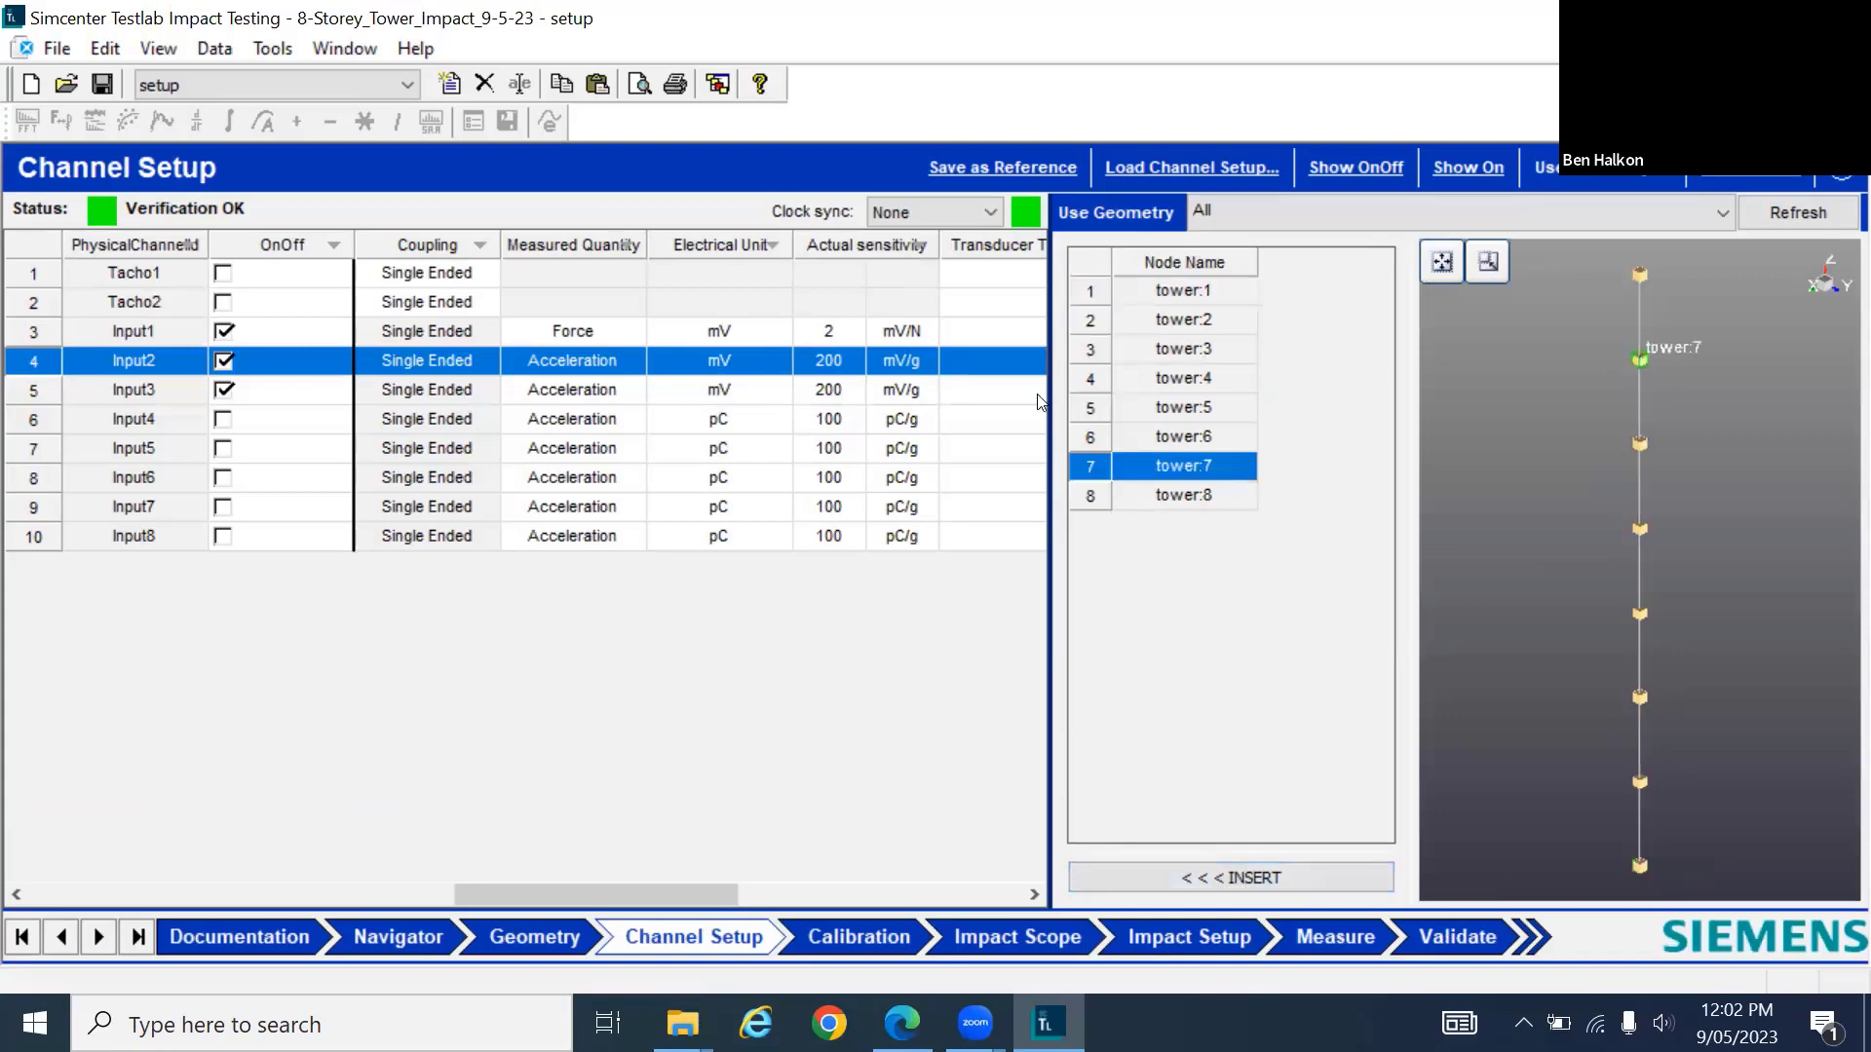
click(18, 395)
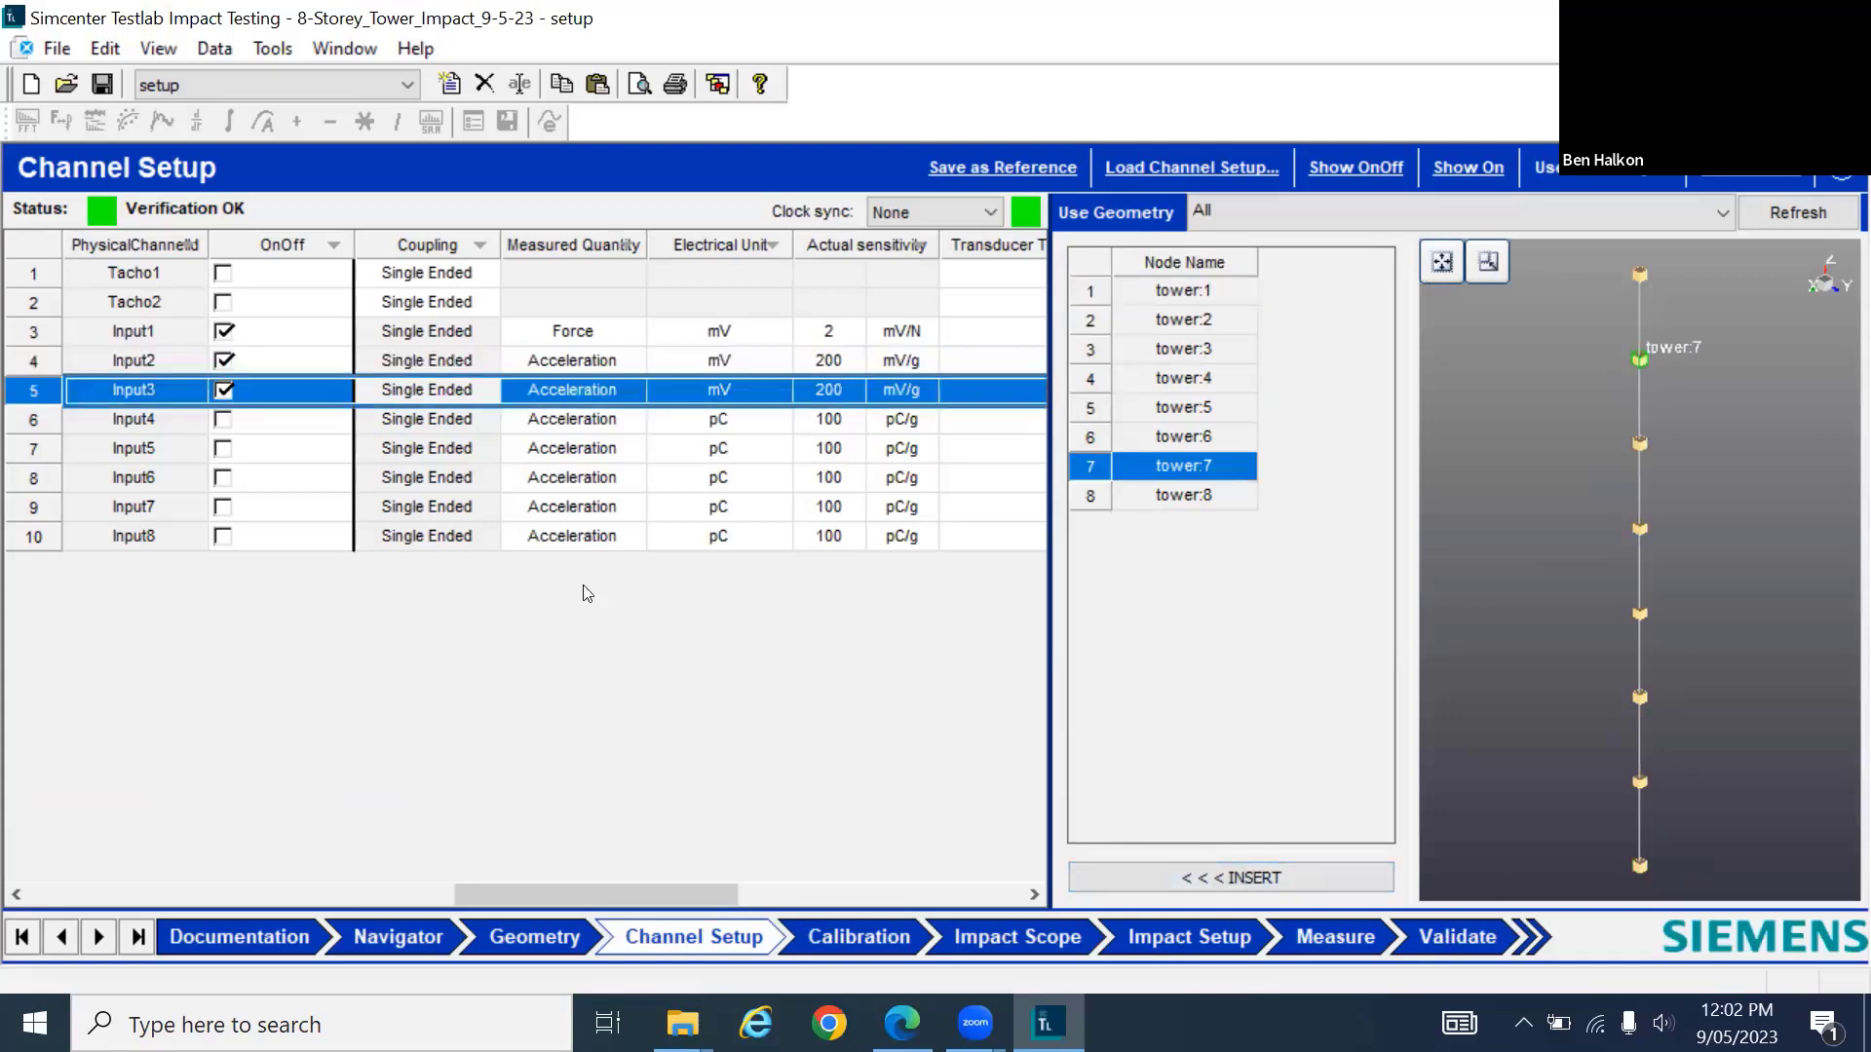
click(1276, 877)
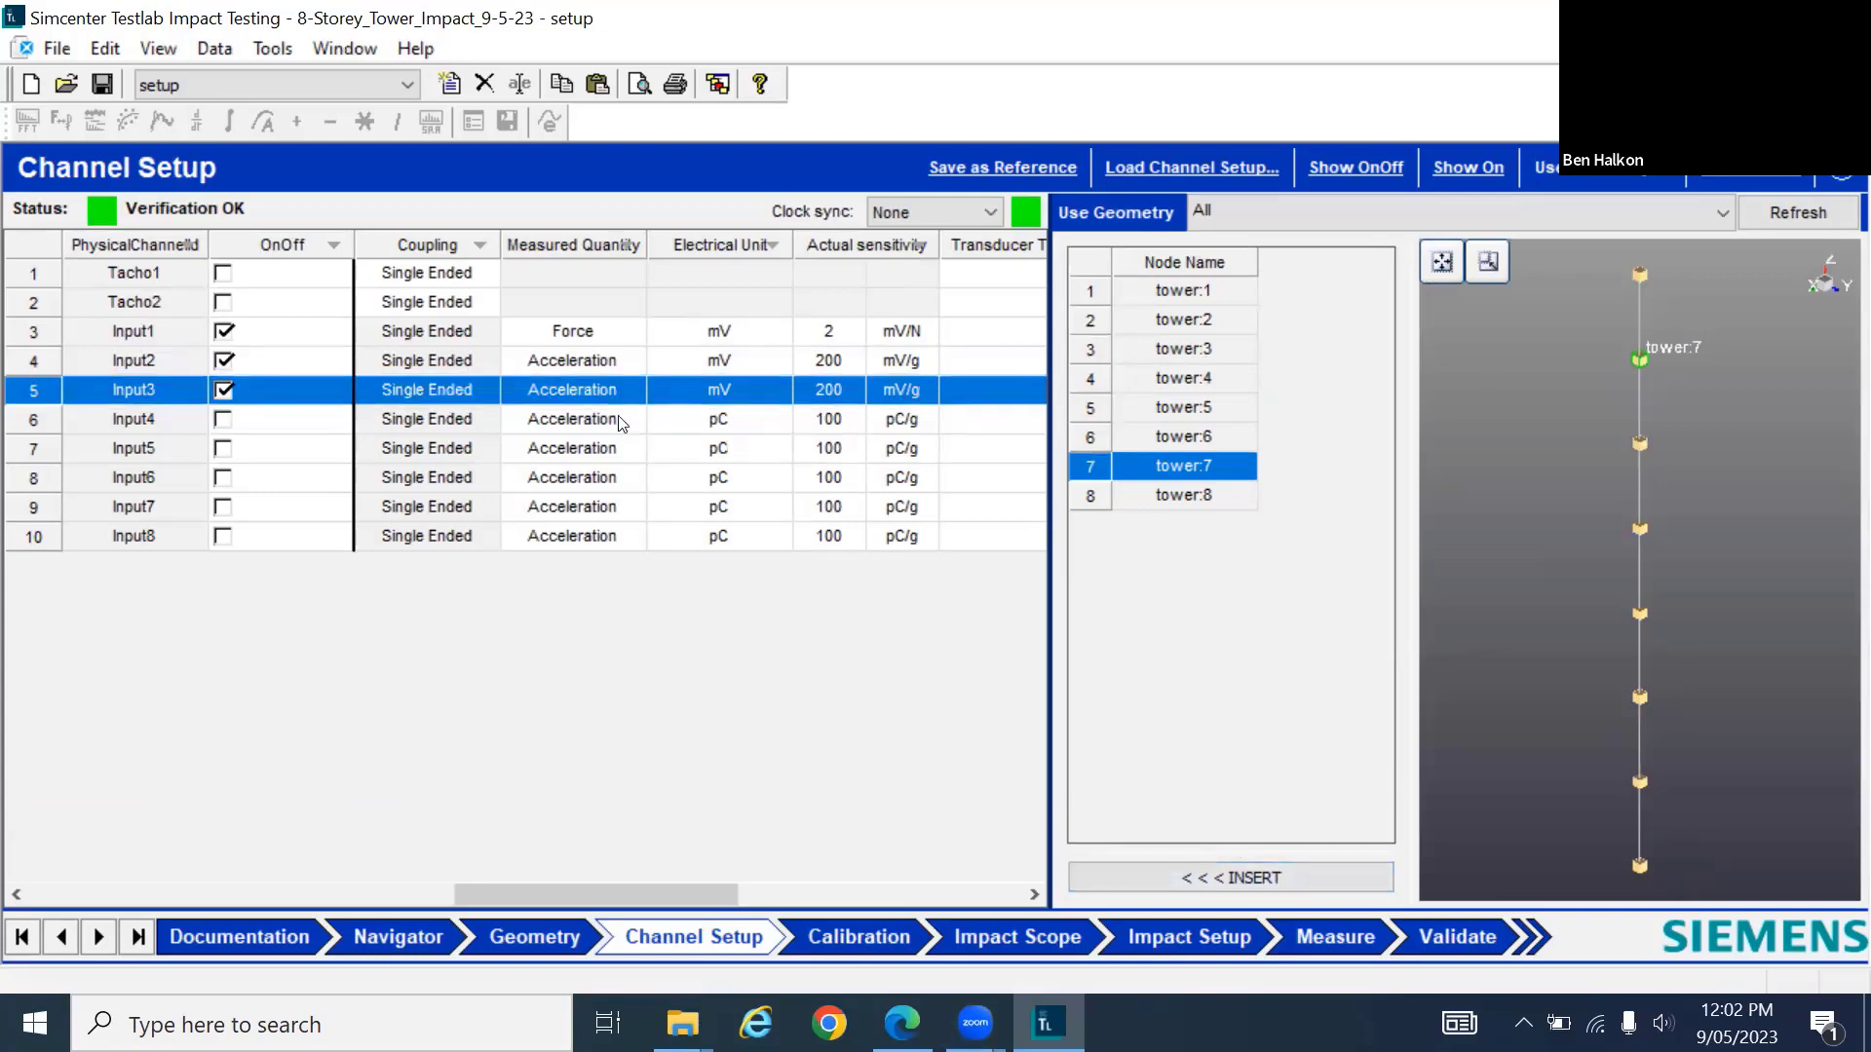
Assign geometry node tower:1 to the force channel Input1
drag(587, 893, 253, 894)
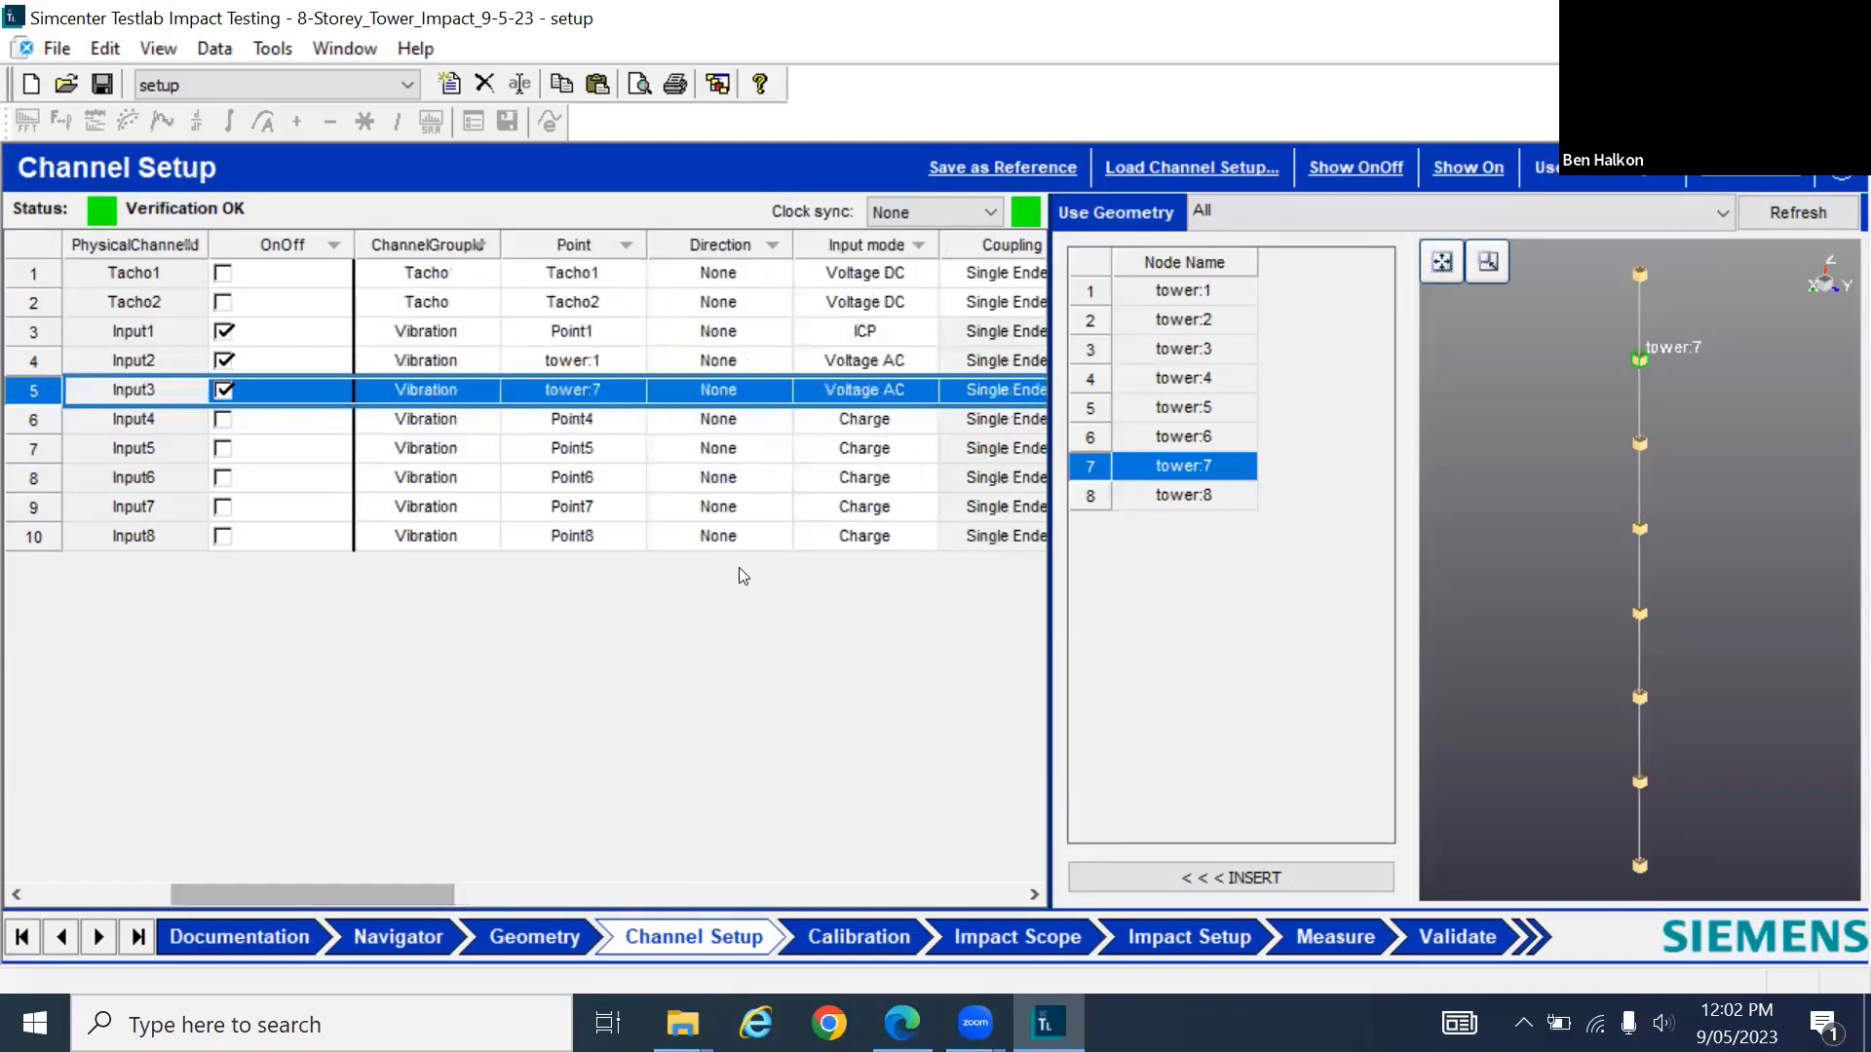
click(612, 335)
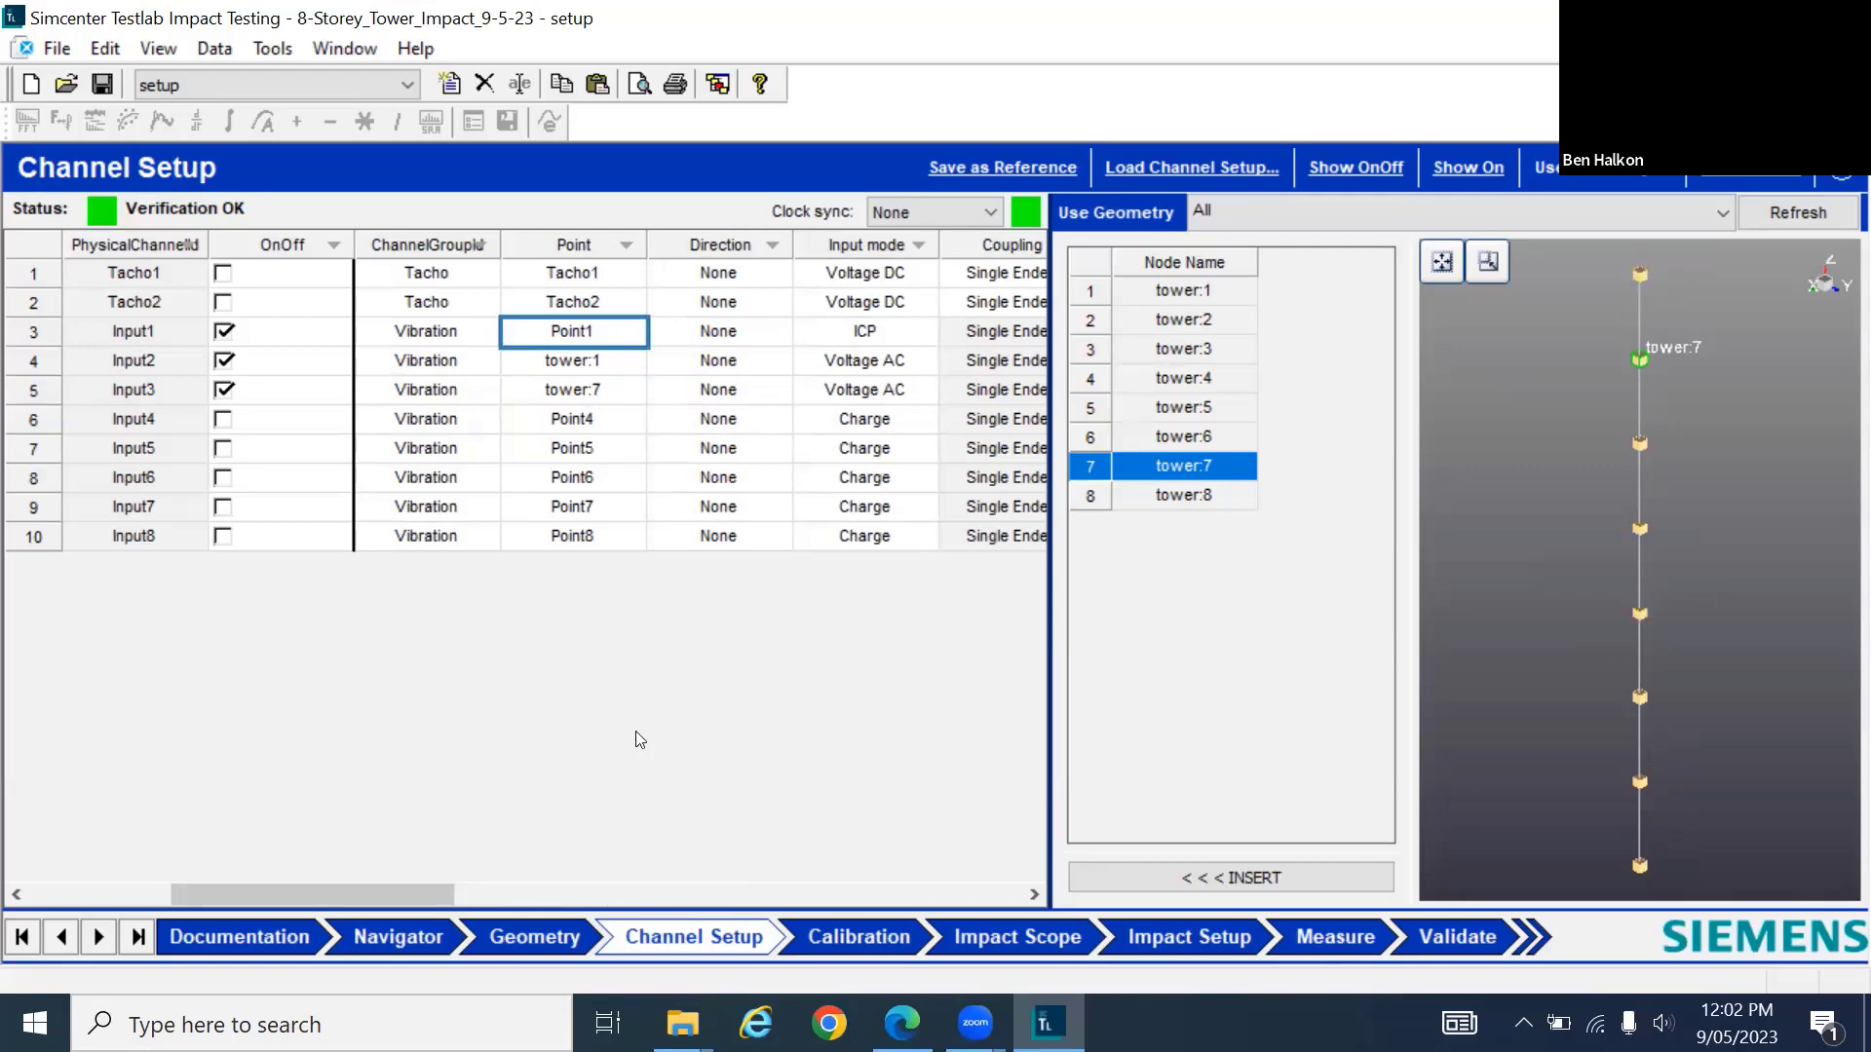
click(1093, 296)
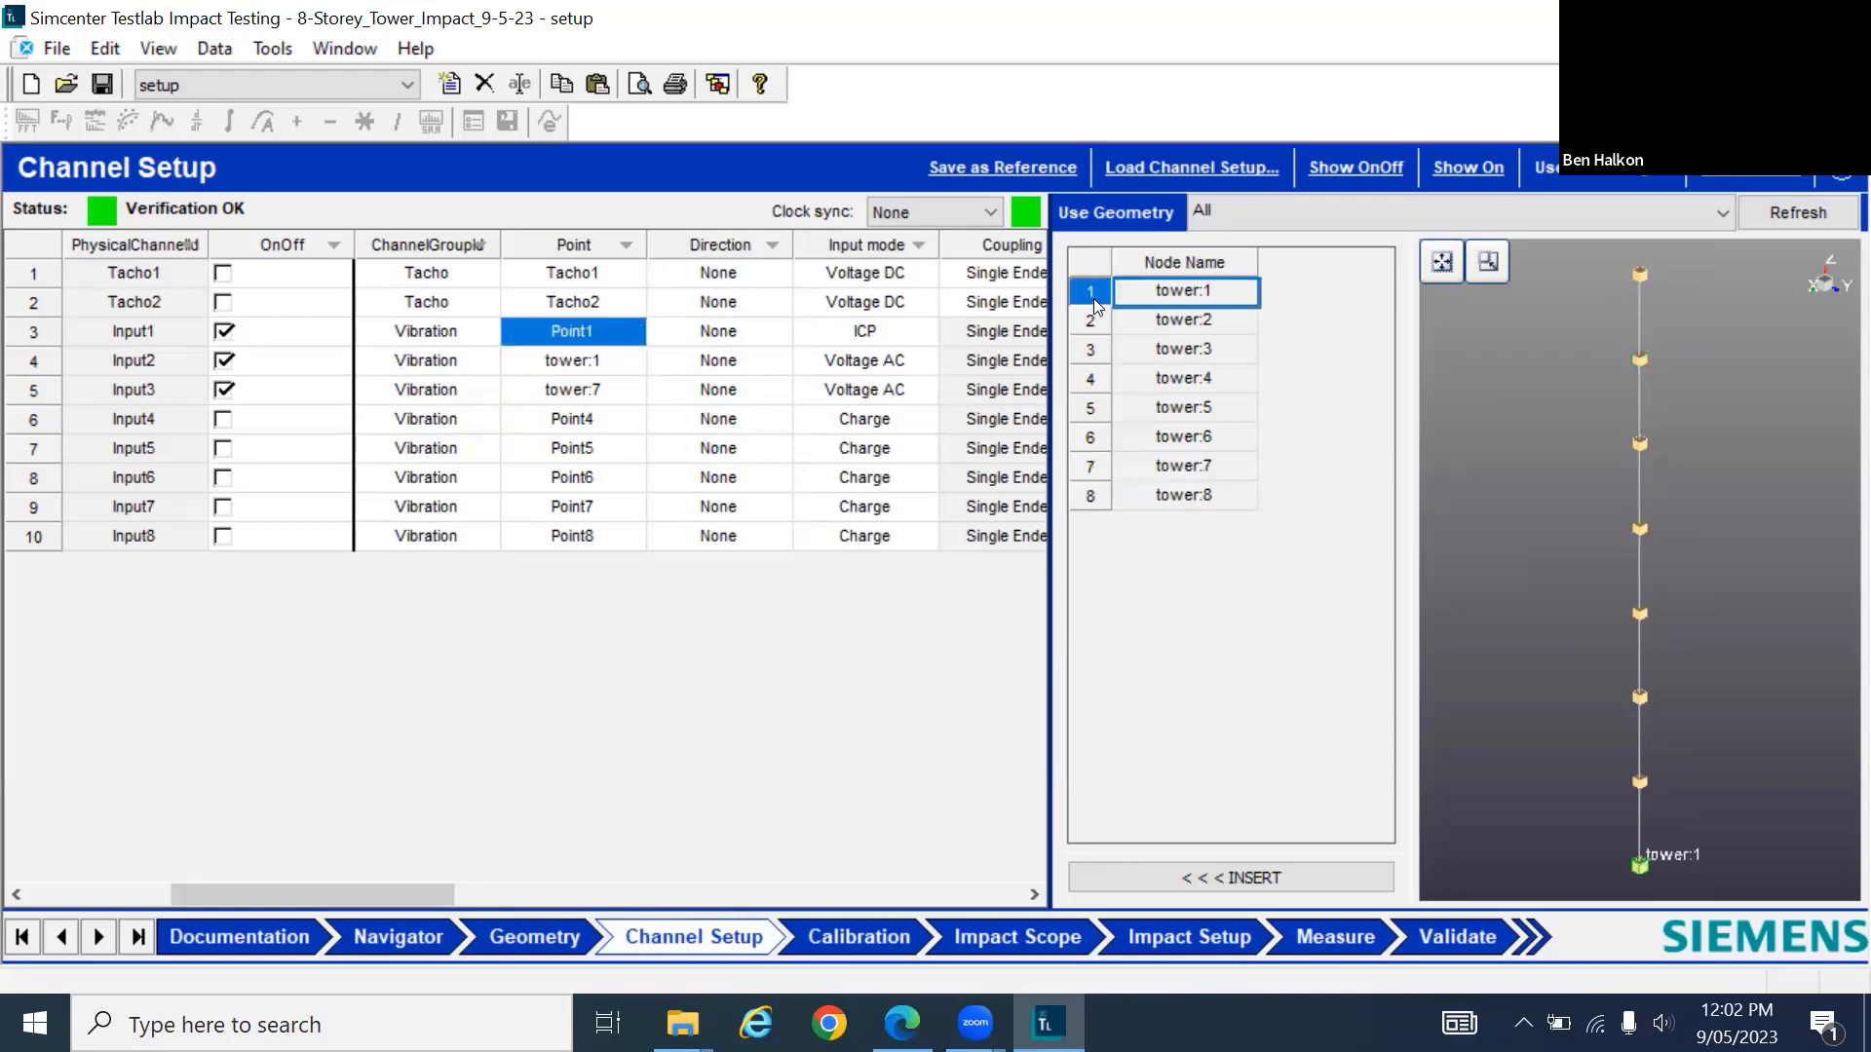
click(1216, 880)
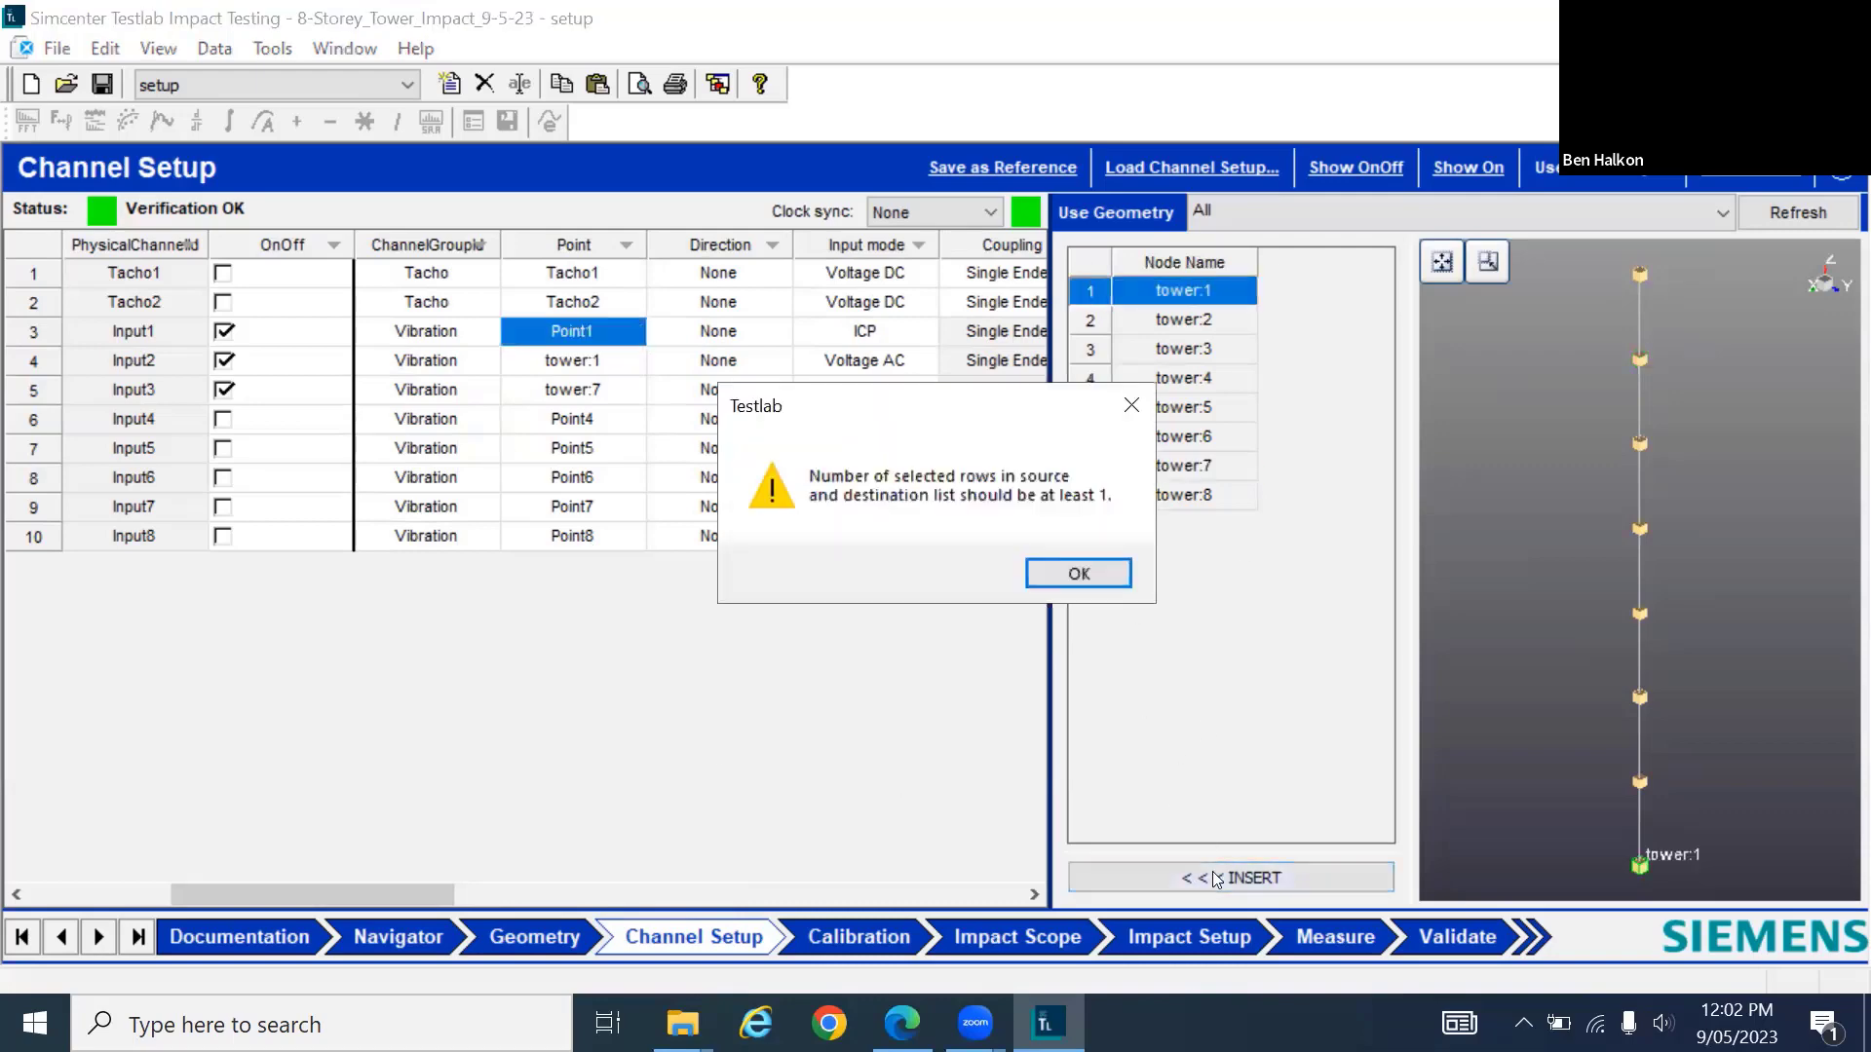
click(1075, 574)
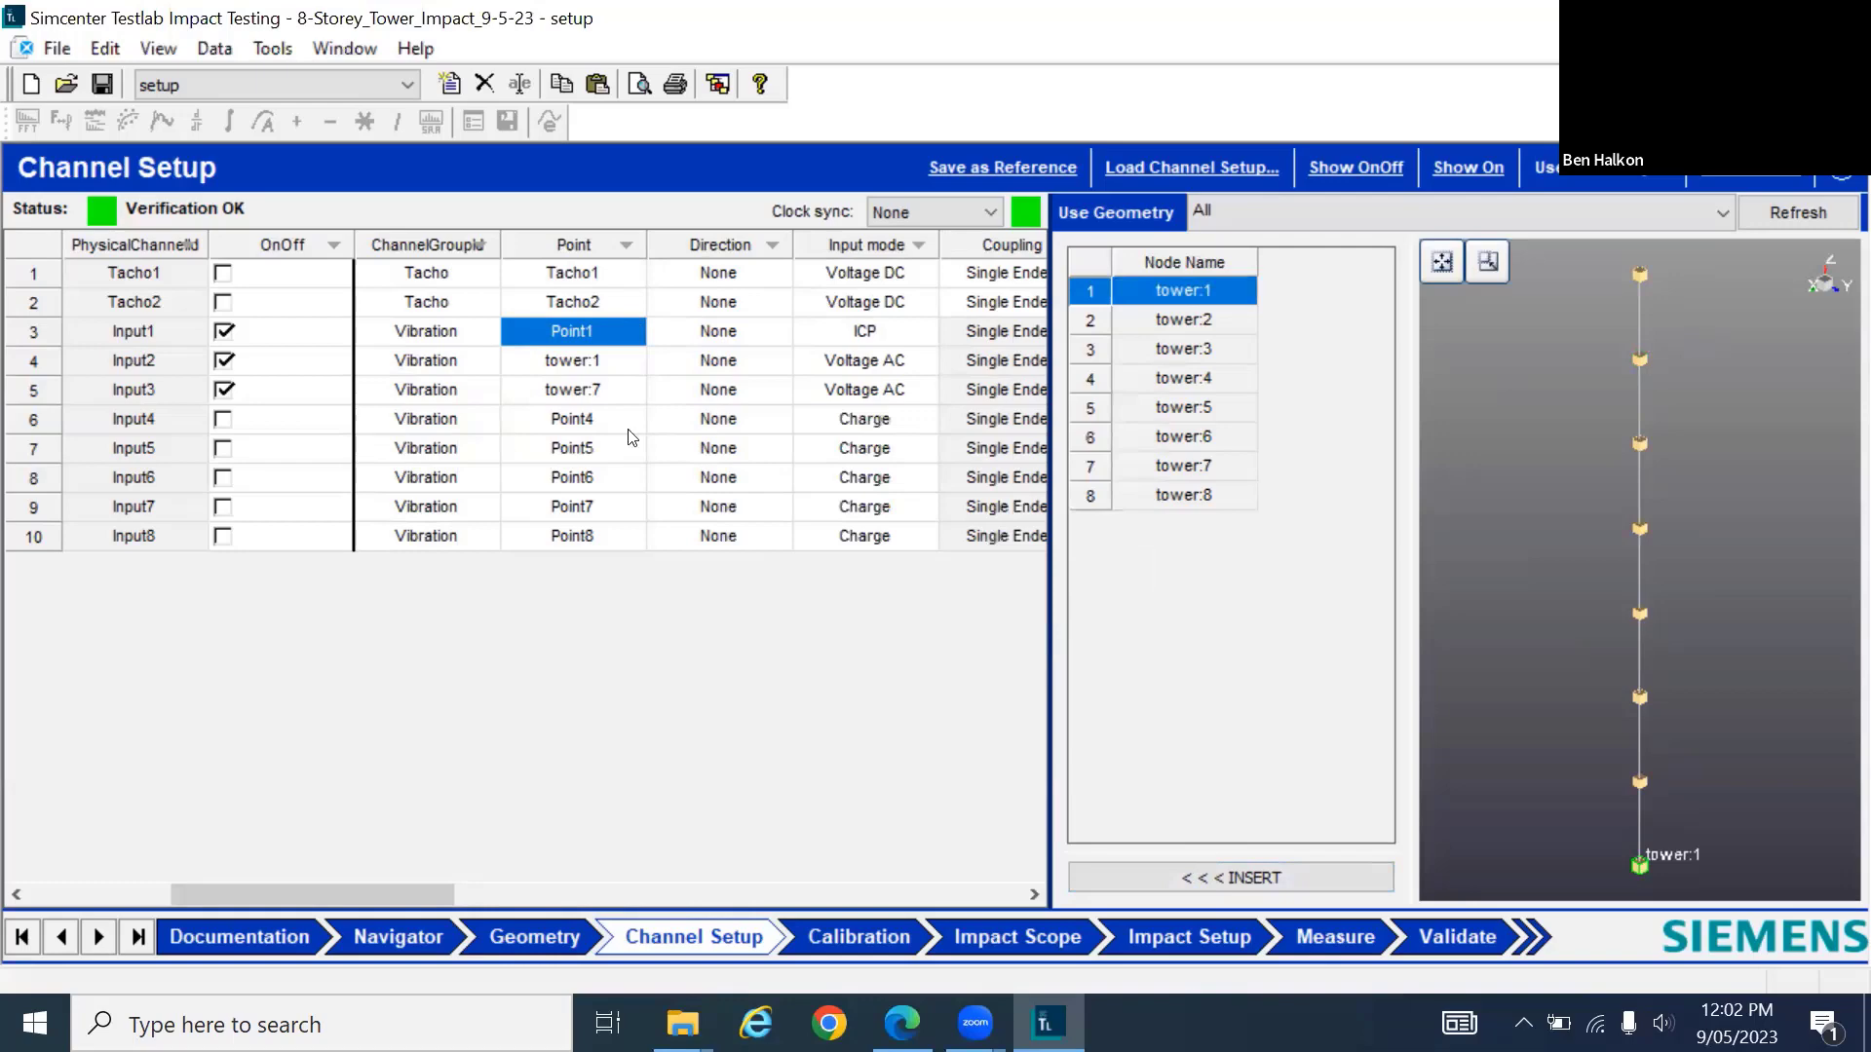
click(46, 334)
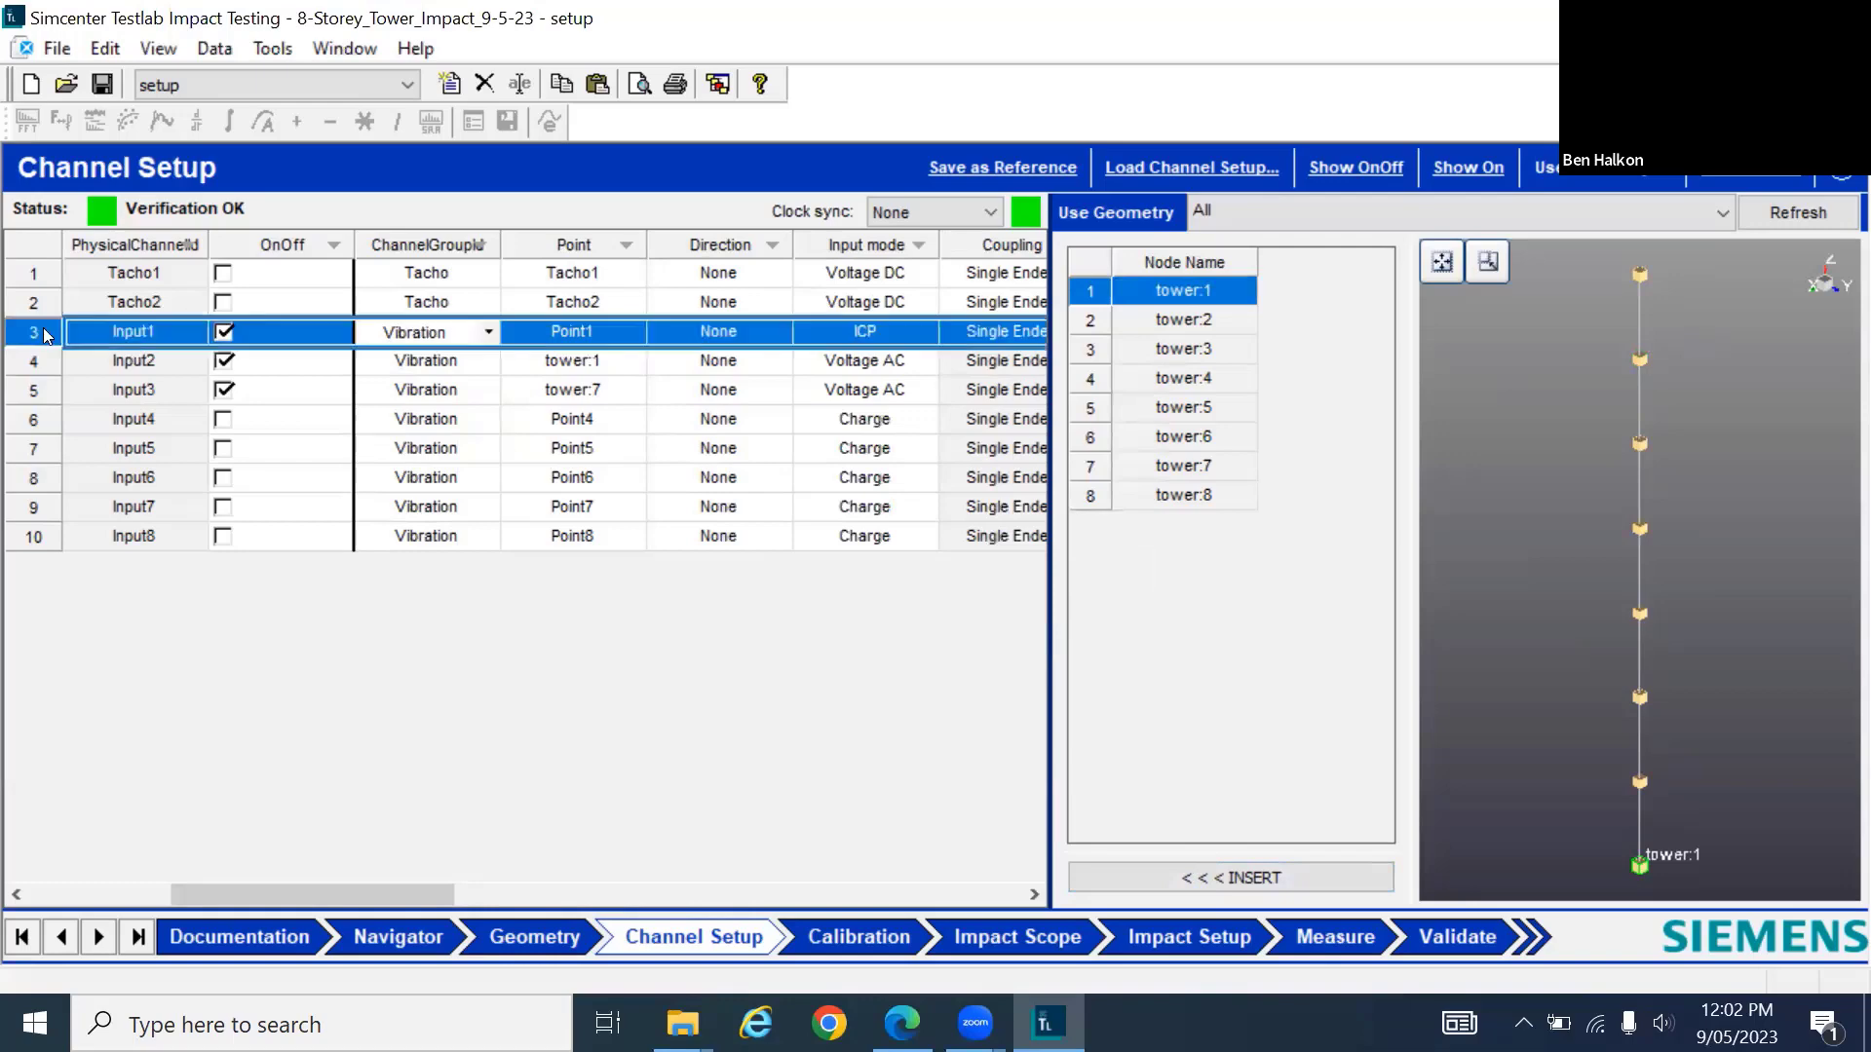
click(1257, 880)
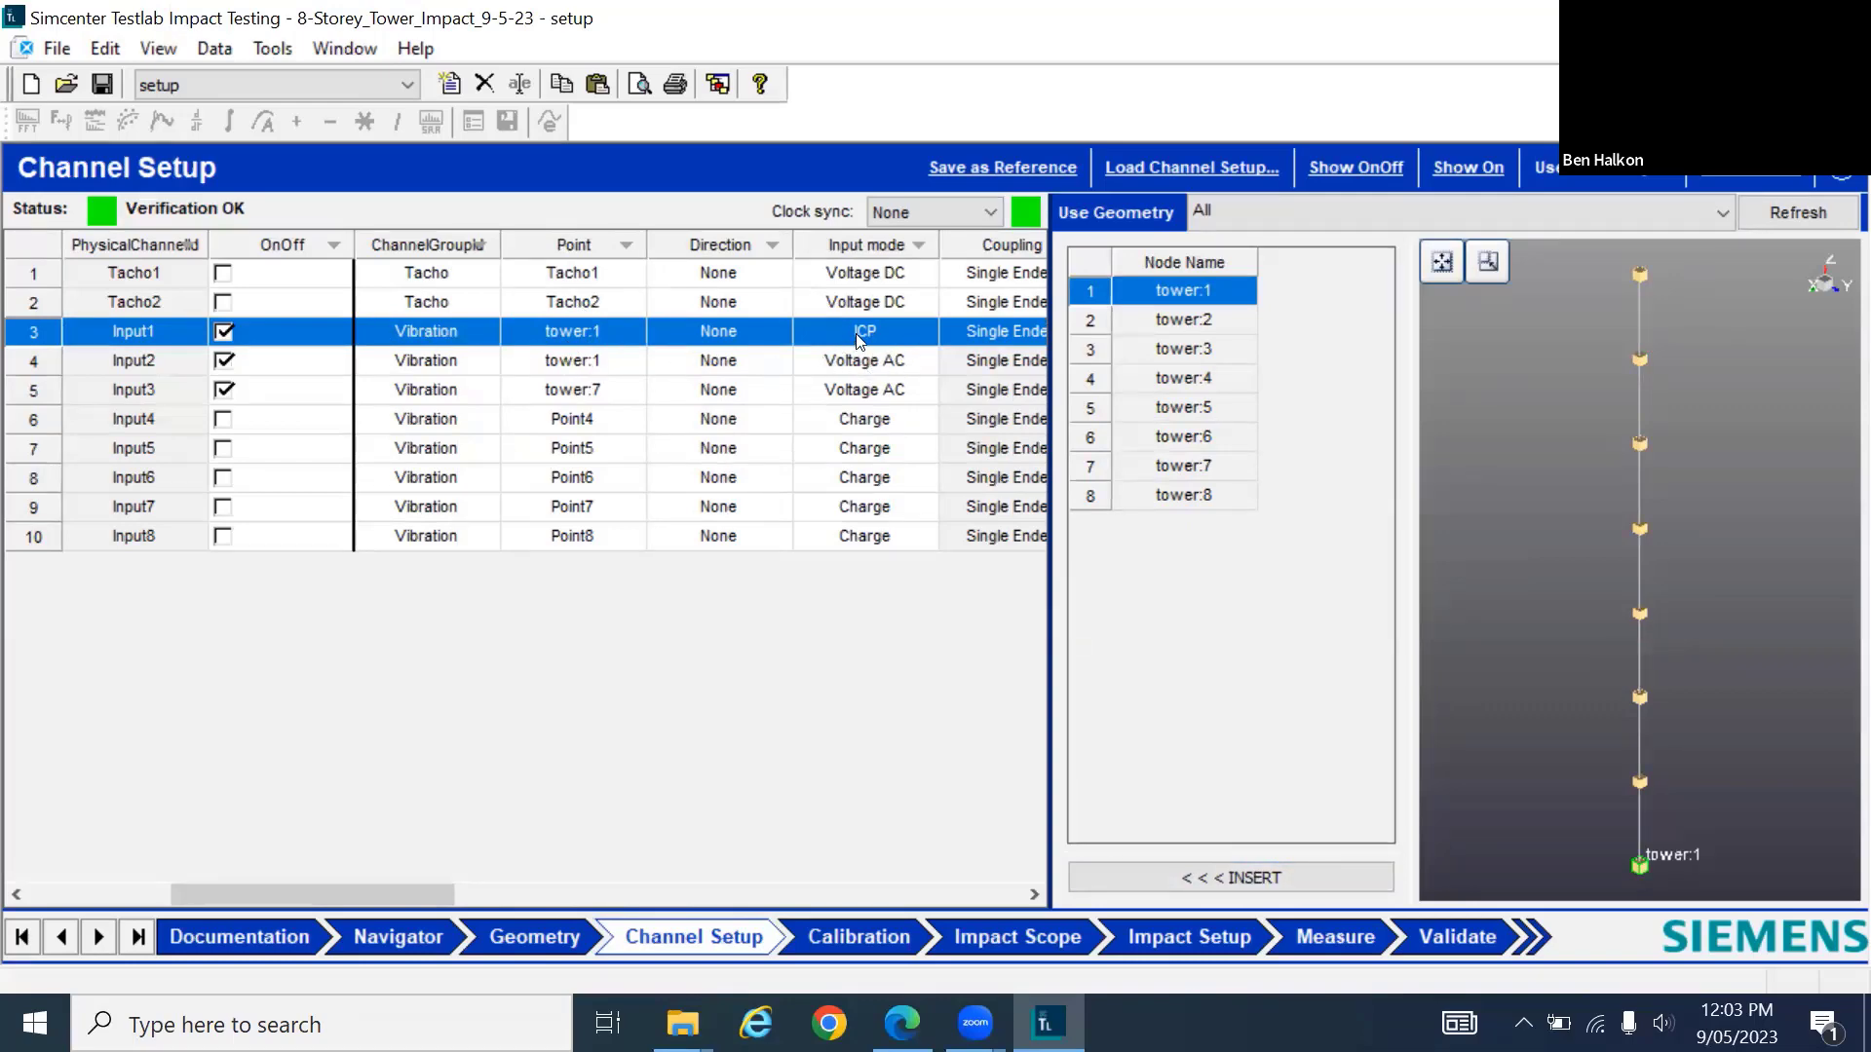
Set the direction of the force channel Input1 to +X and then change it to -X
click(783, 338)
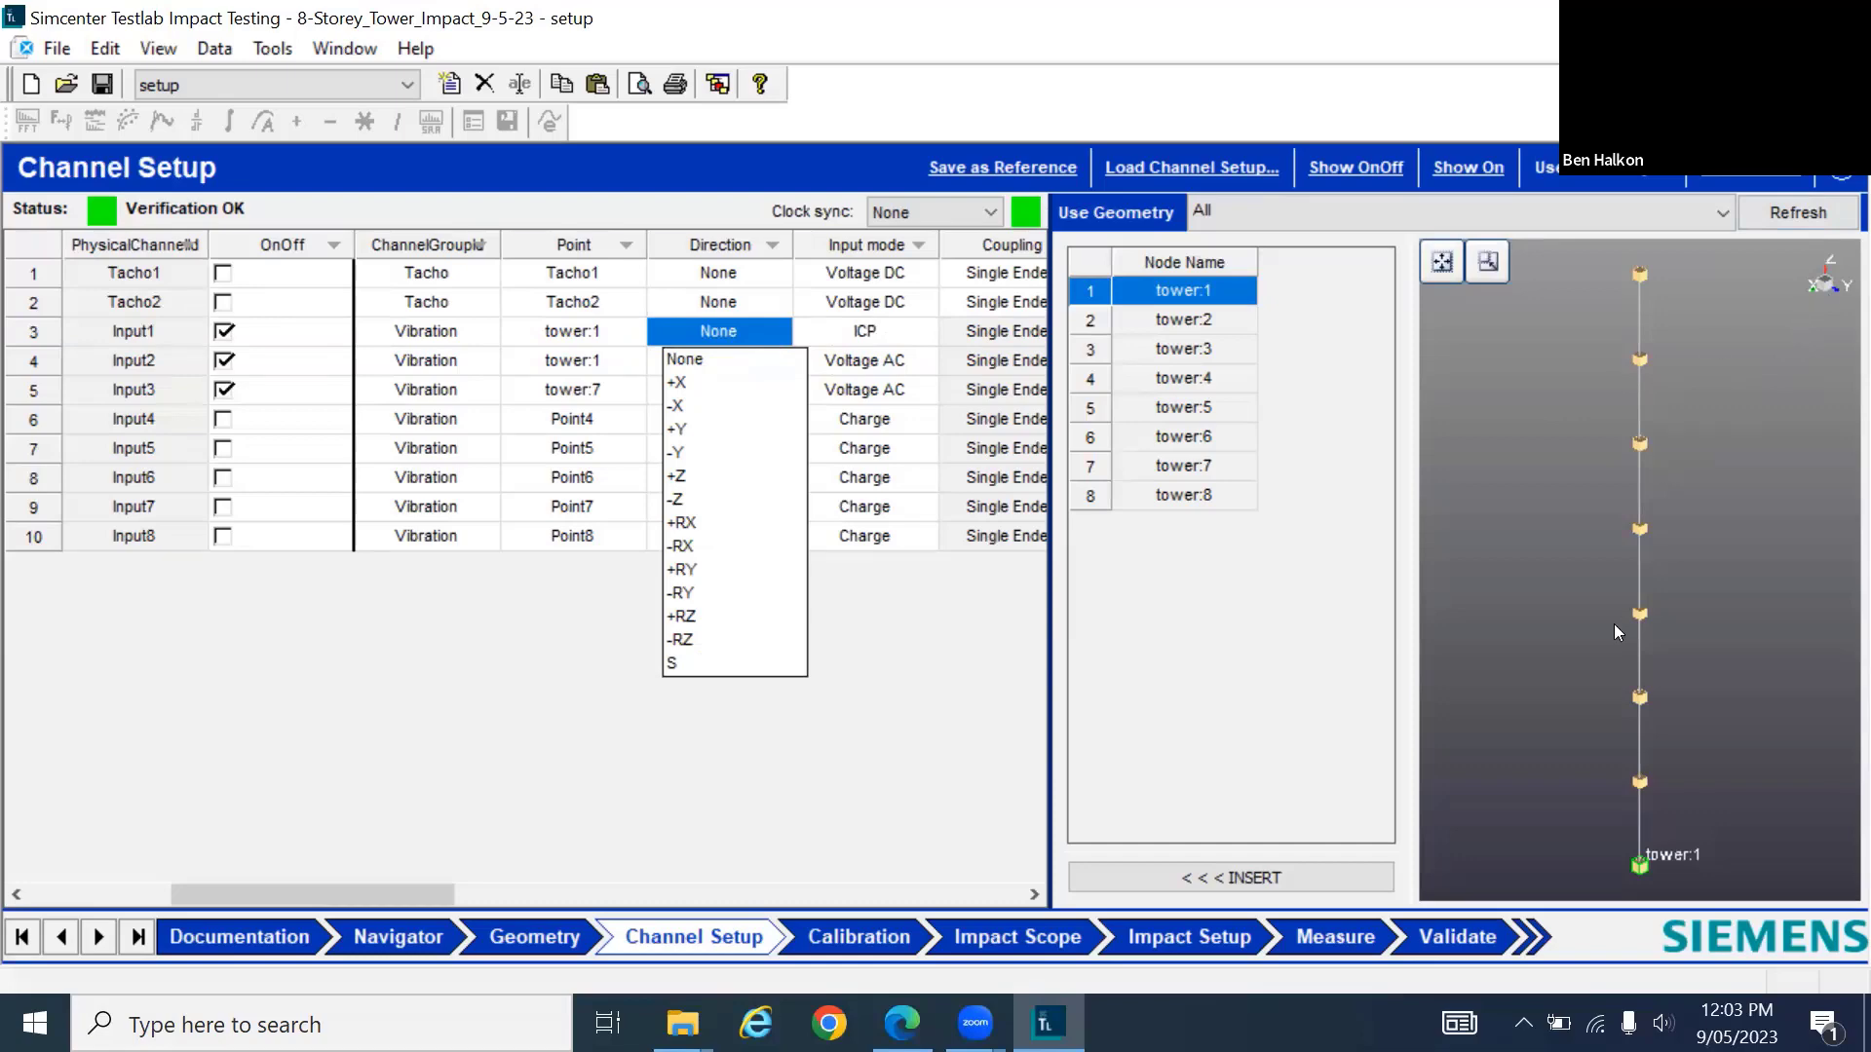
click(705, 382)
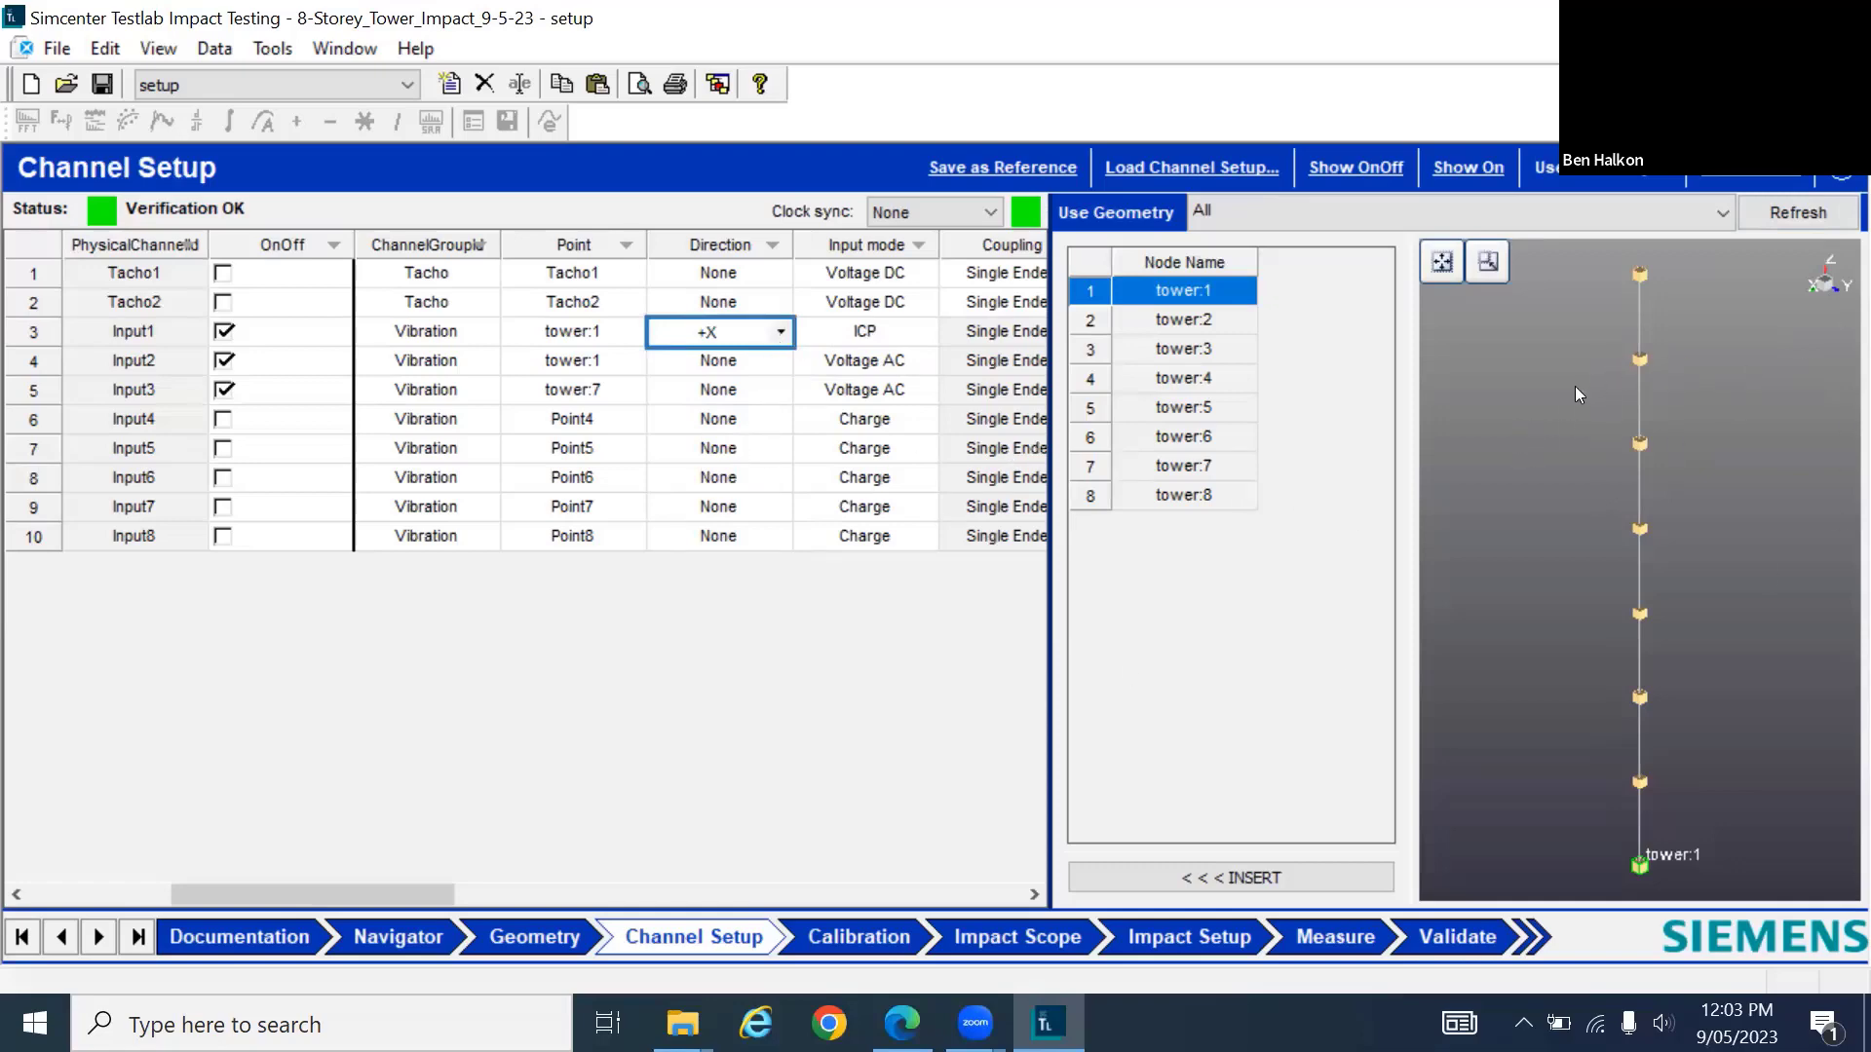
click(782, 334)
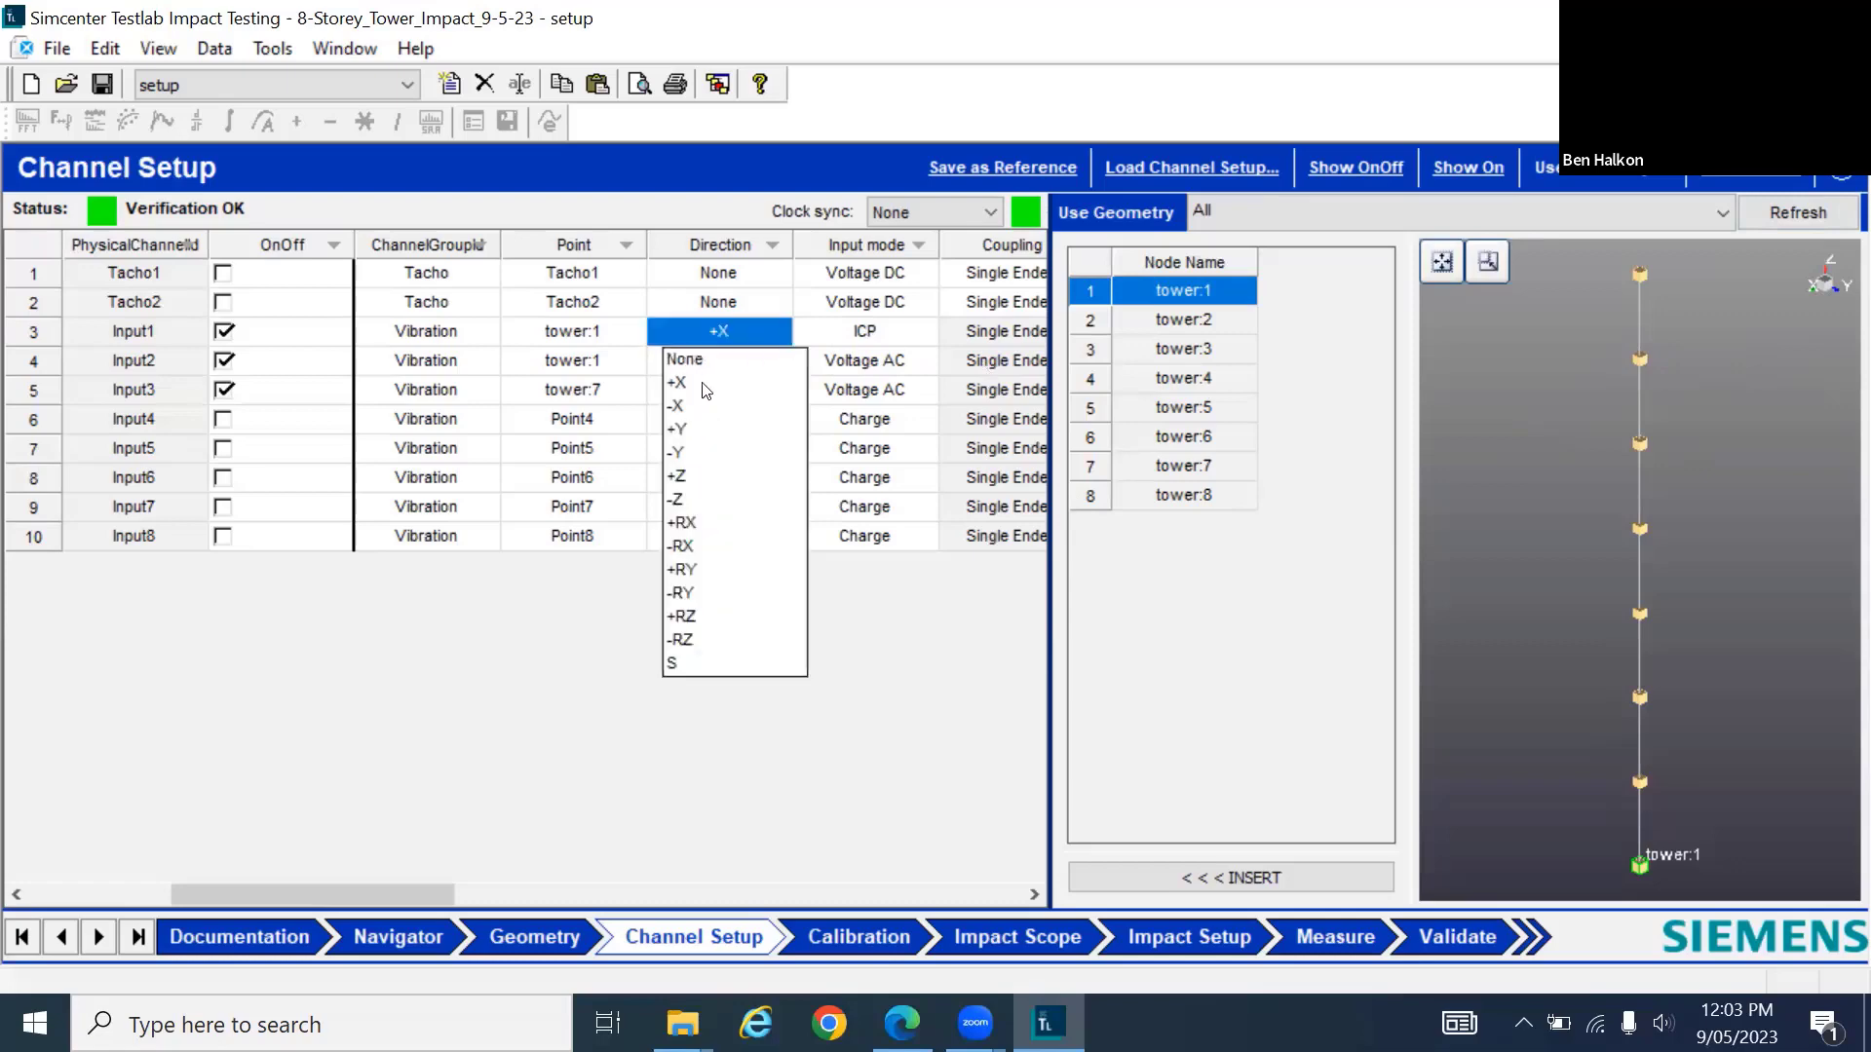
click(693, 407)
Set the direction of acceleration channels Input2 and Input3 to -X
click(769, 372)
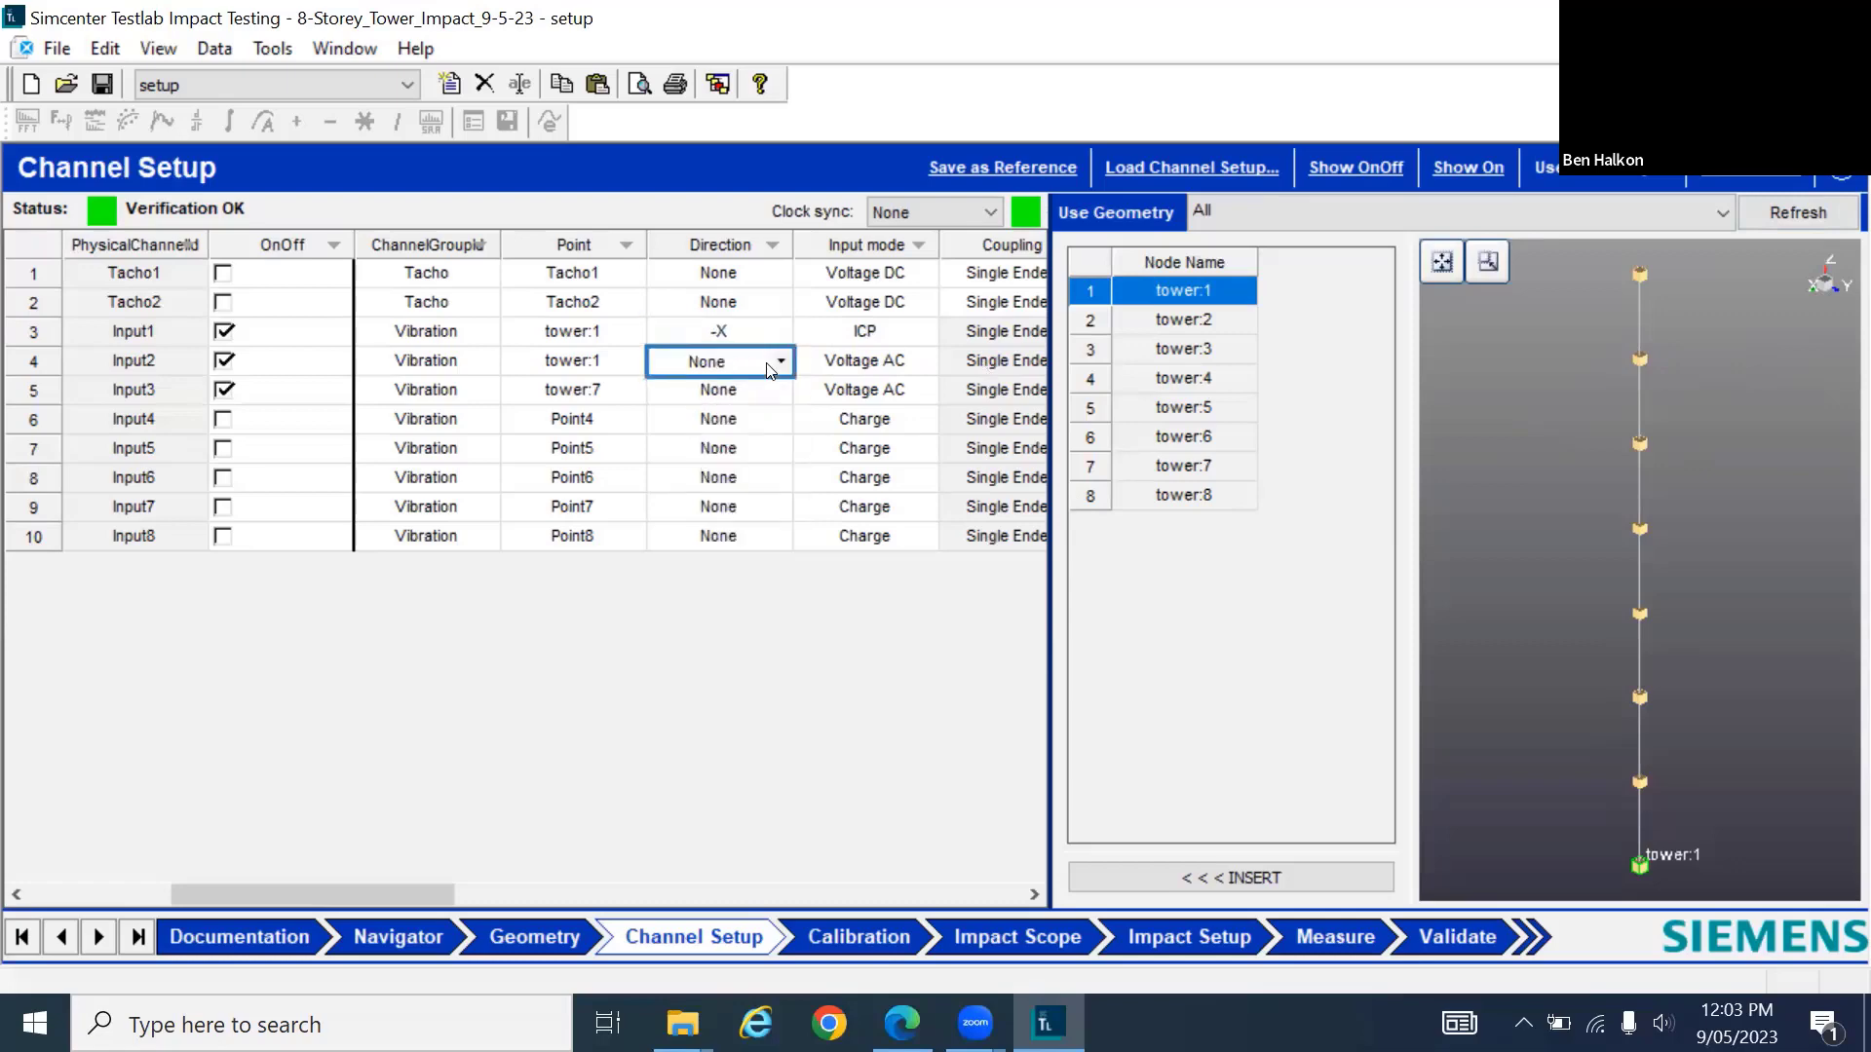
click(782, 365)
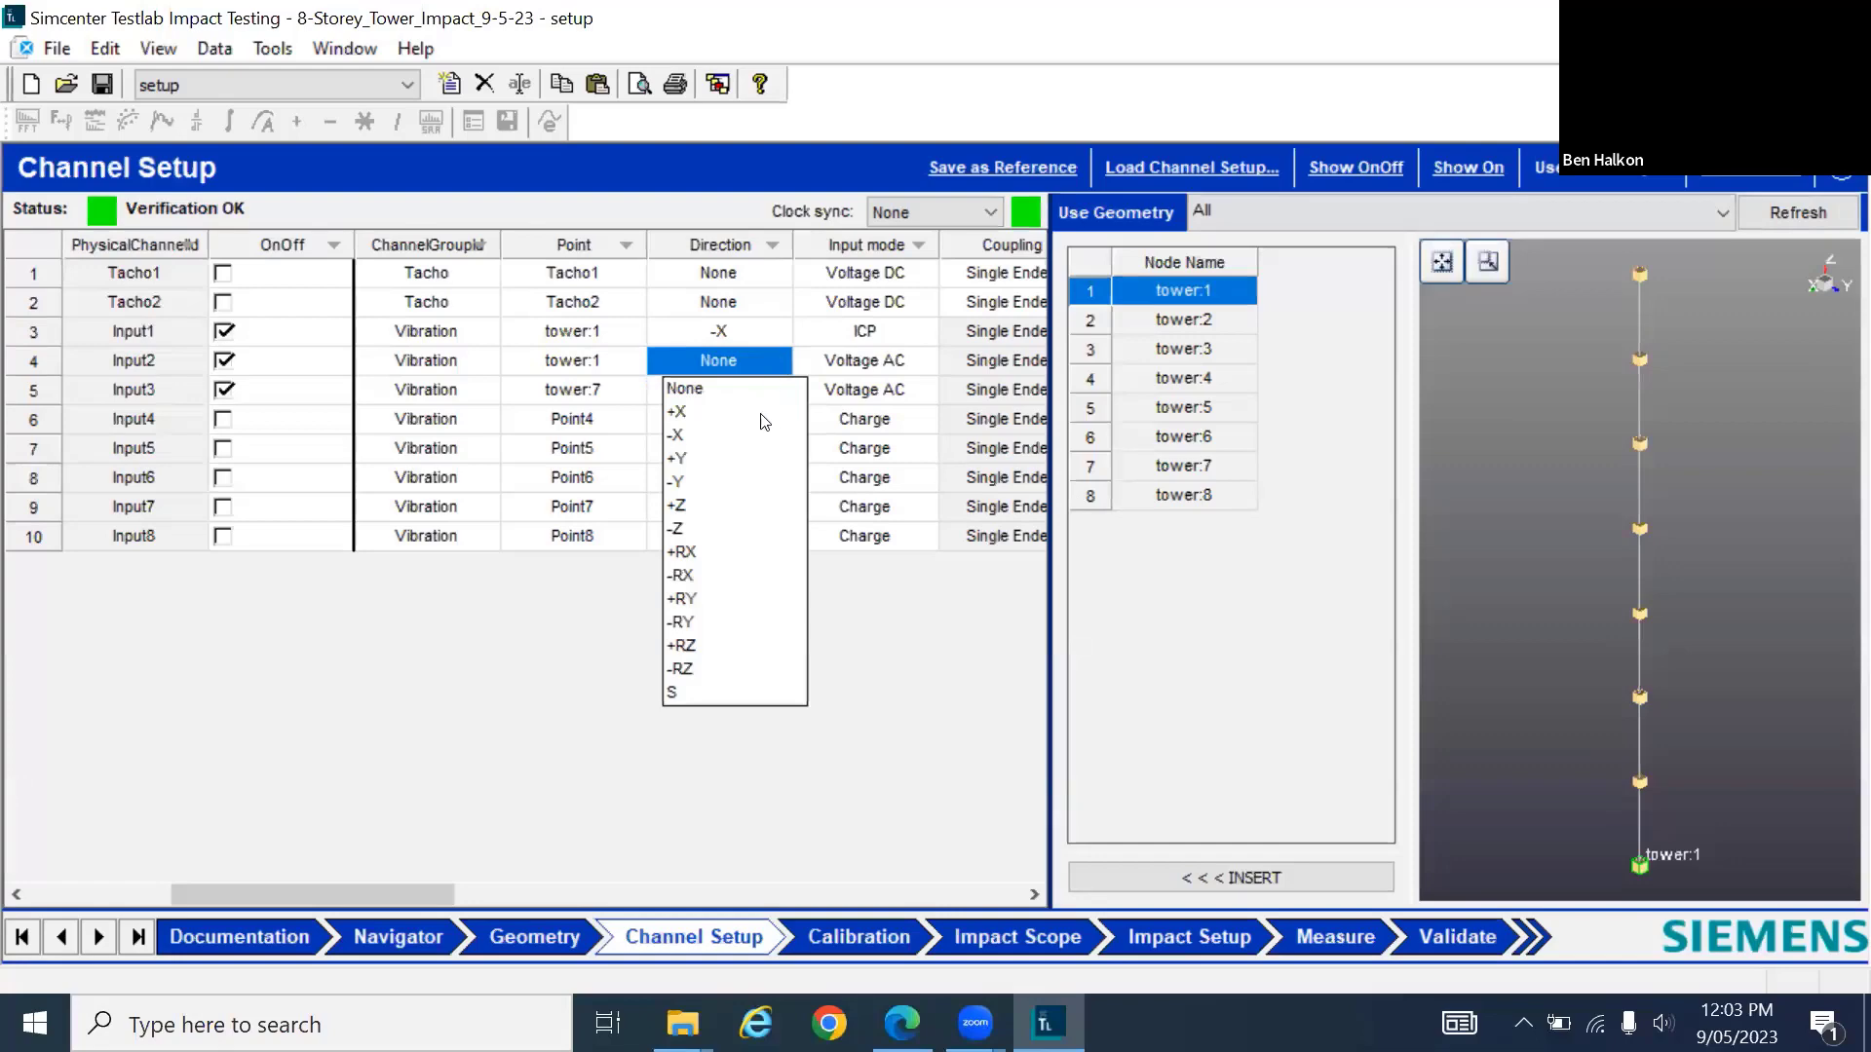
click(691, 441)
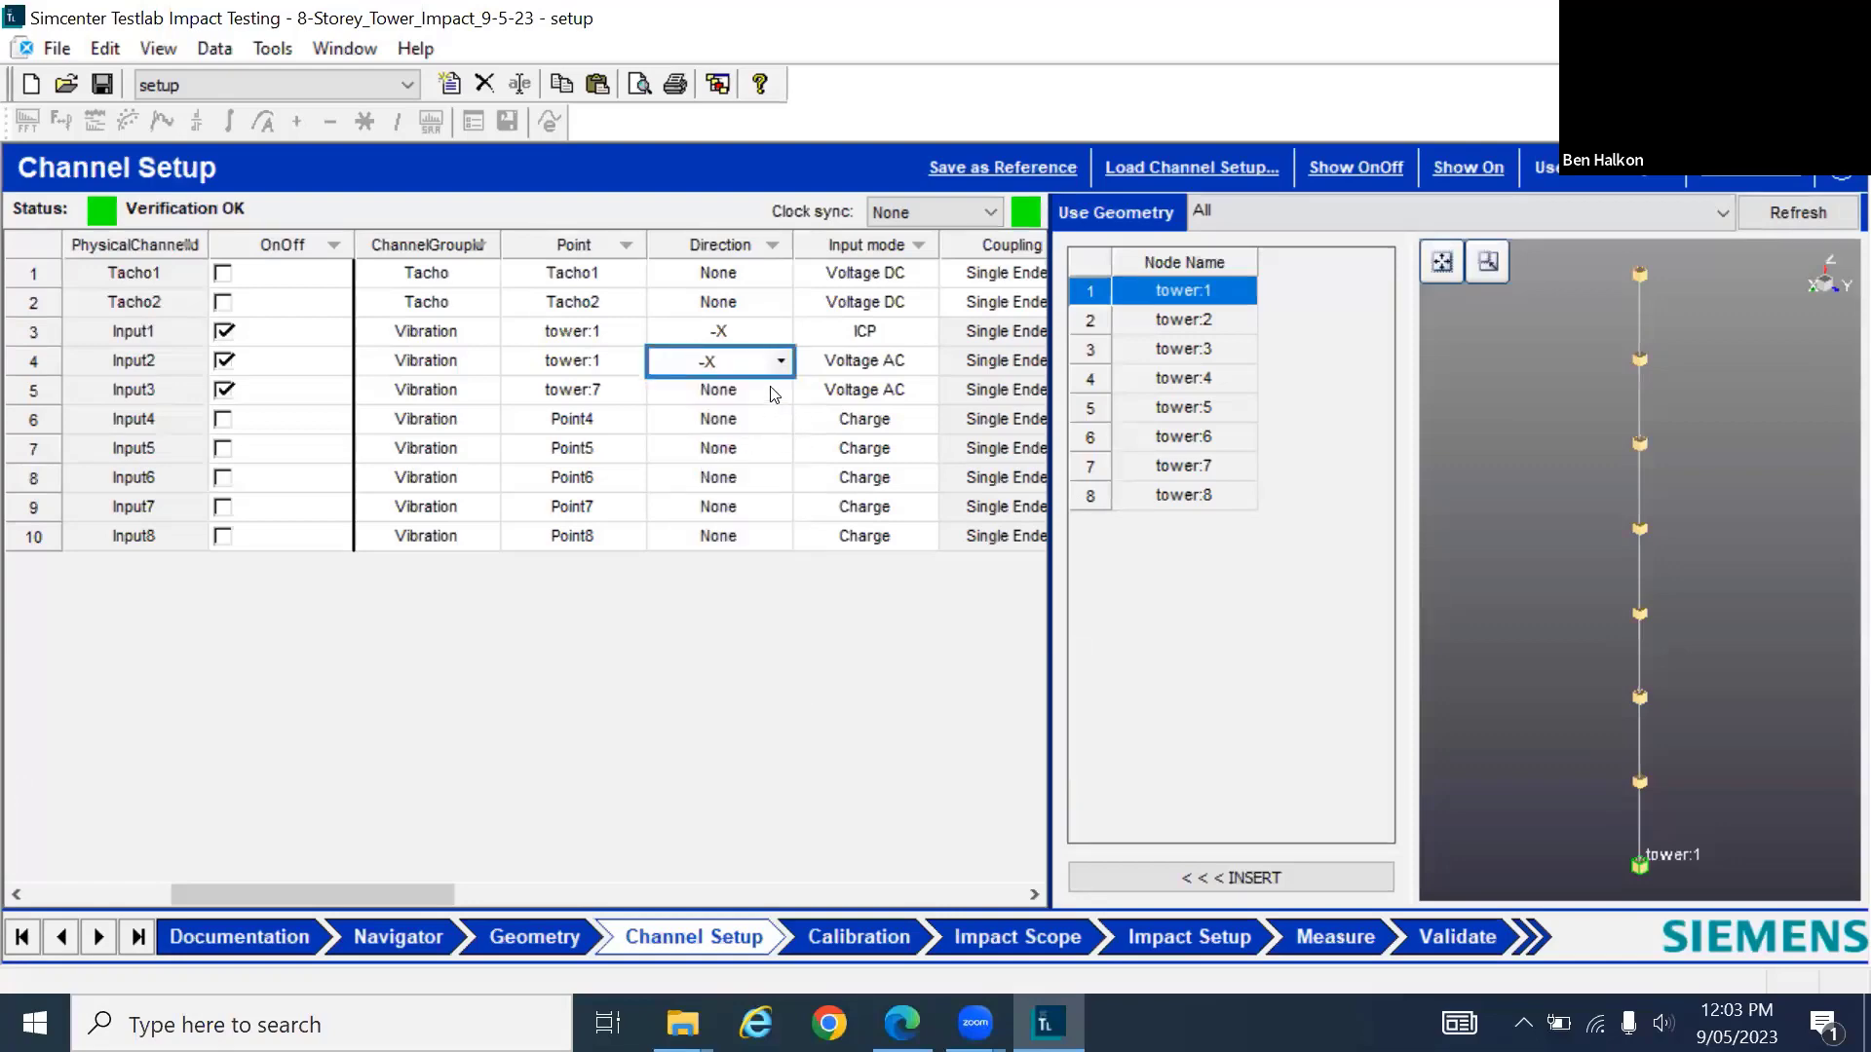
click(771, 392)
click(715, 465)
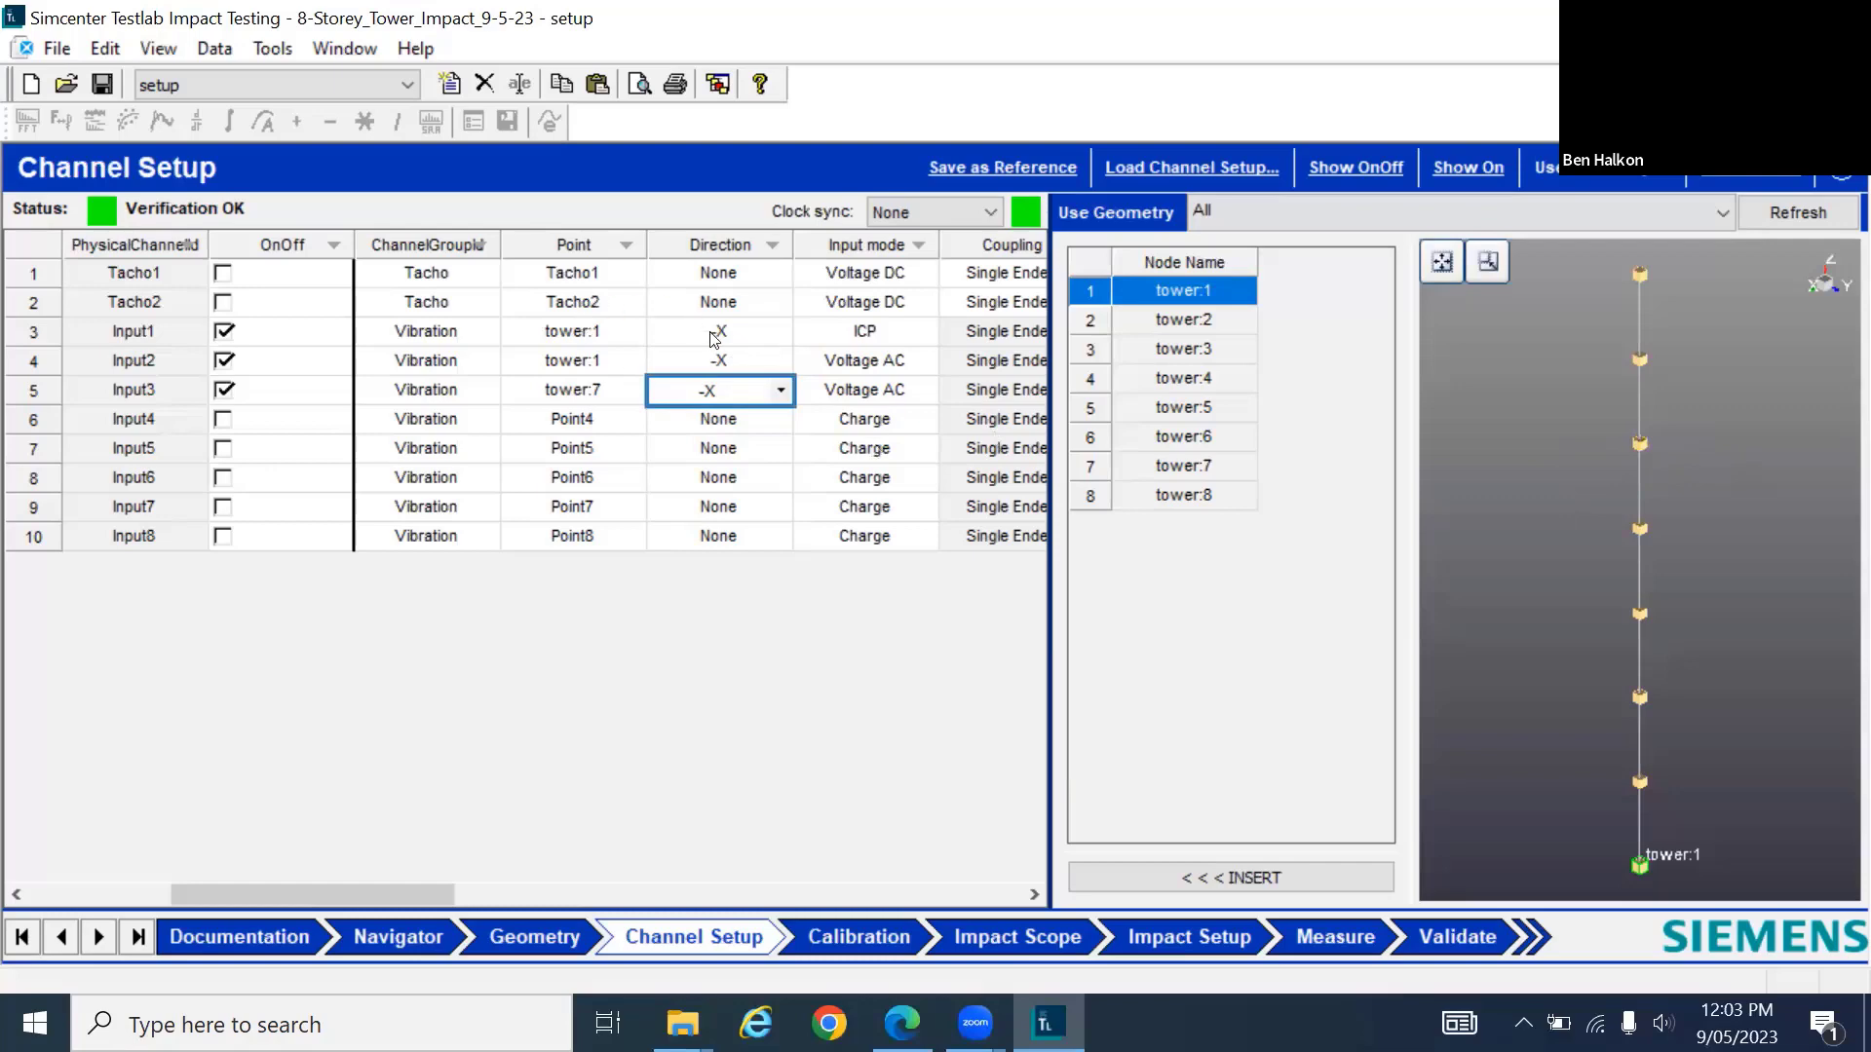
Set the direction of the force channel Input1 to +X
click(771, 341)
click(781, 333)
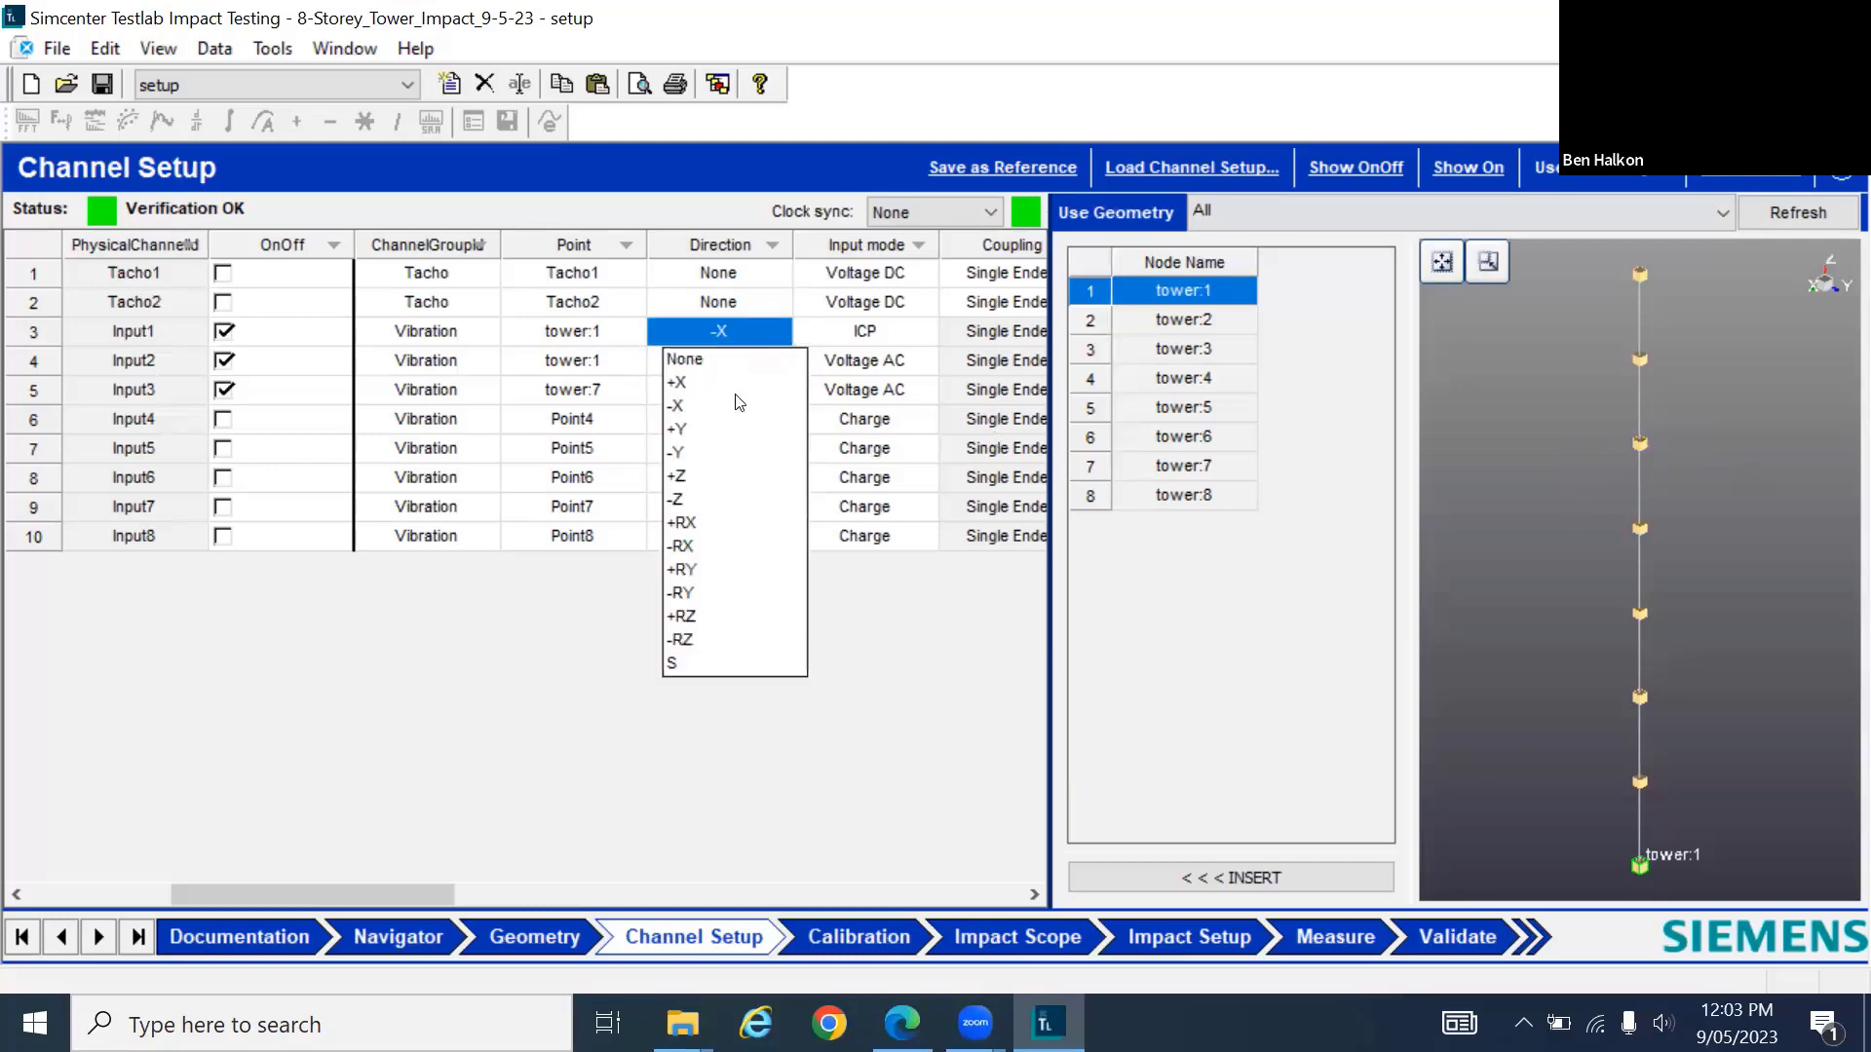
click(680, 384)
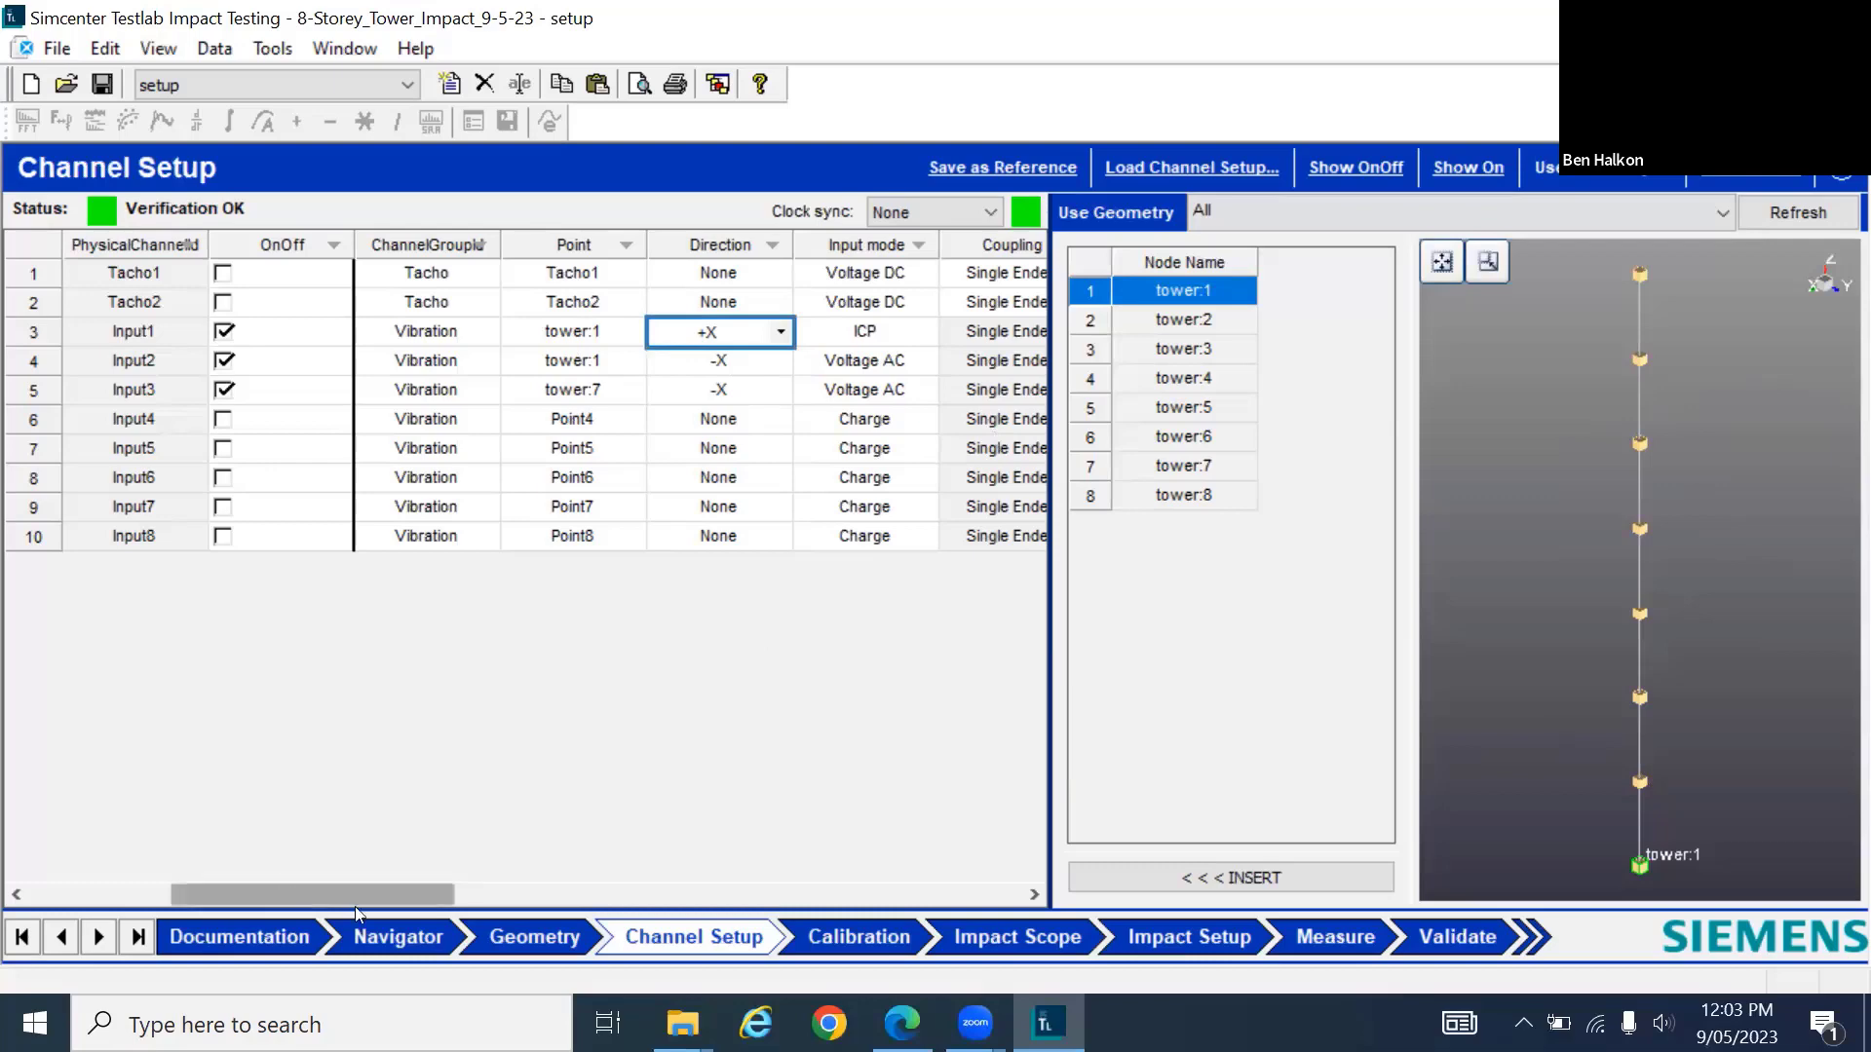
Look over the remaining channel columns and switch from Use Geometry back to the full Channel Setup view
drag(356, 894, 536, 910)
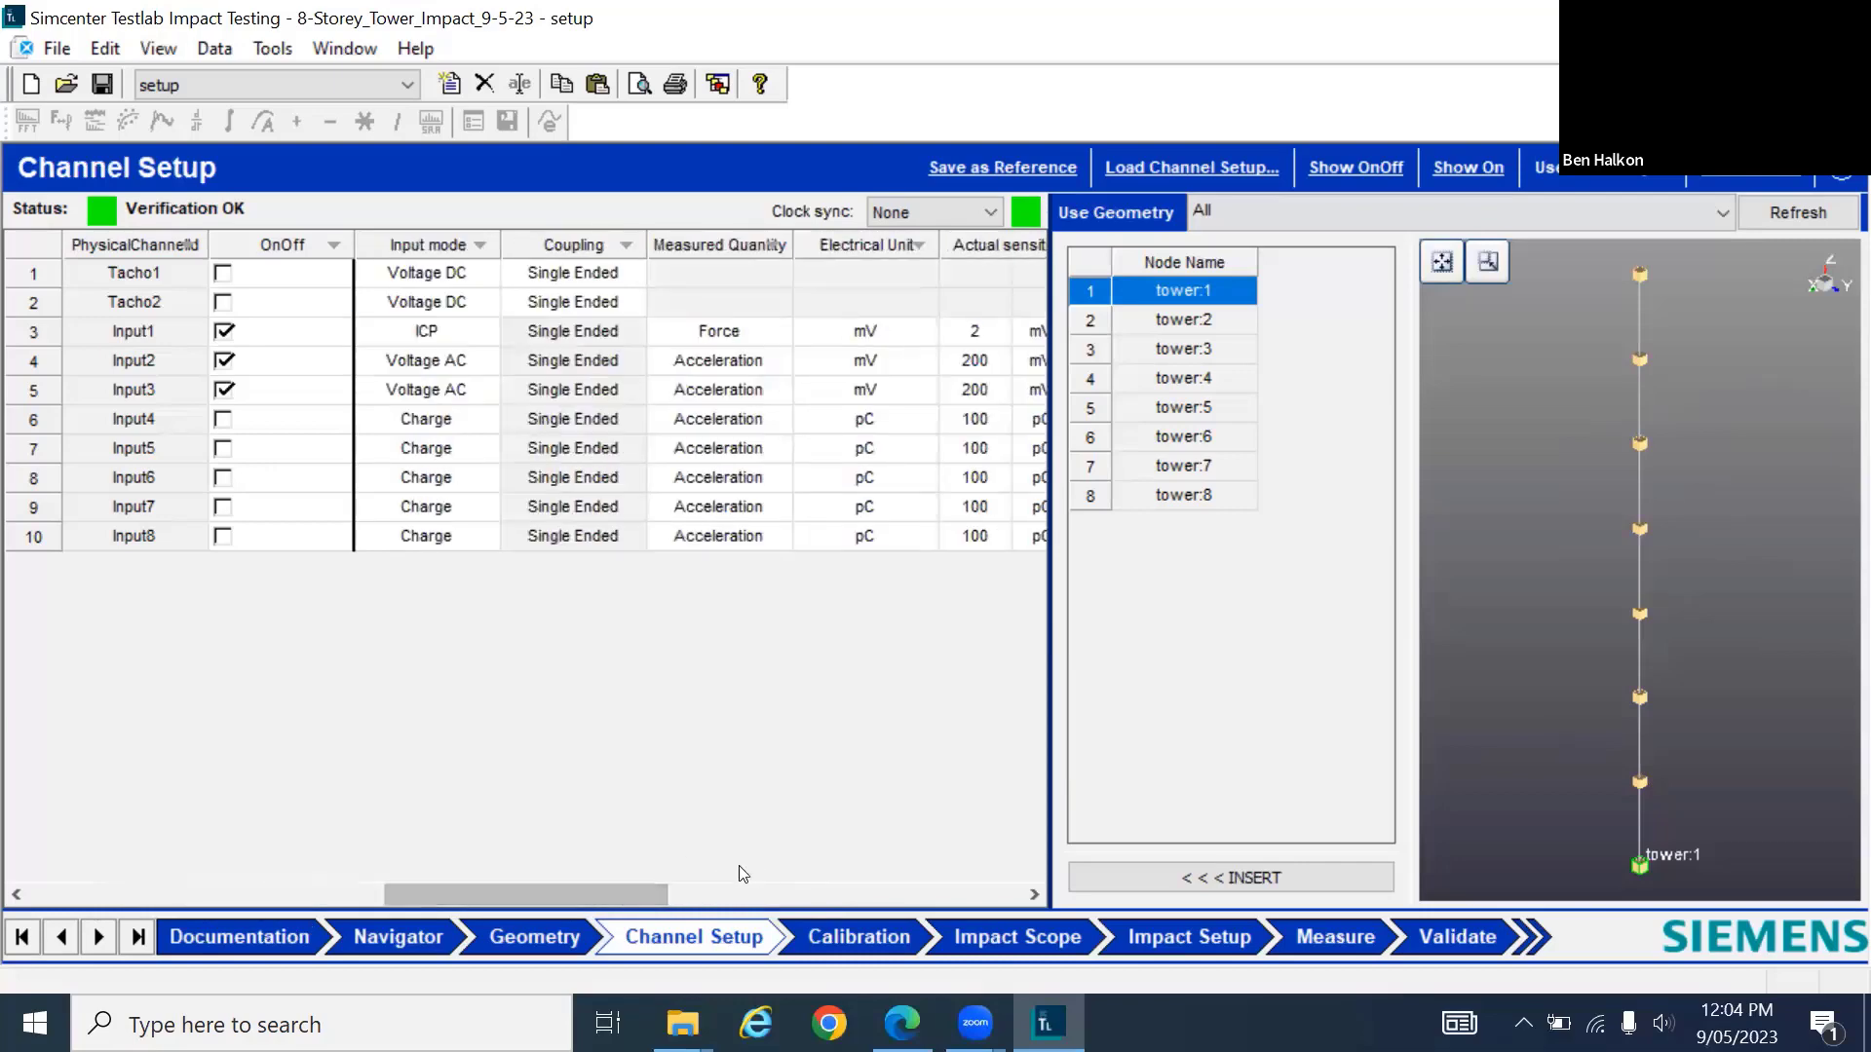
drag(743, 874, 63, 902)
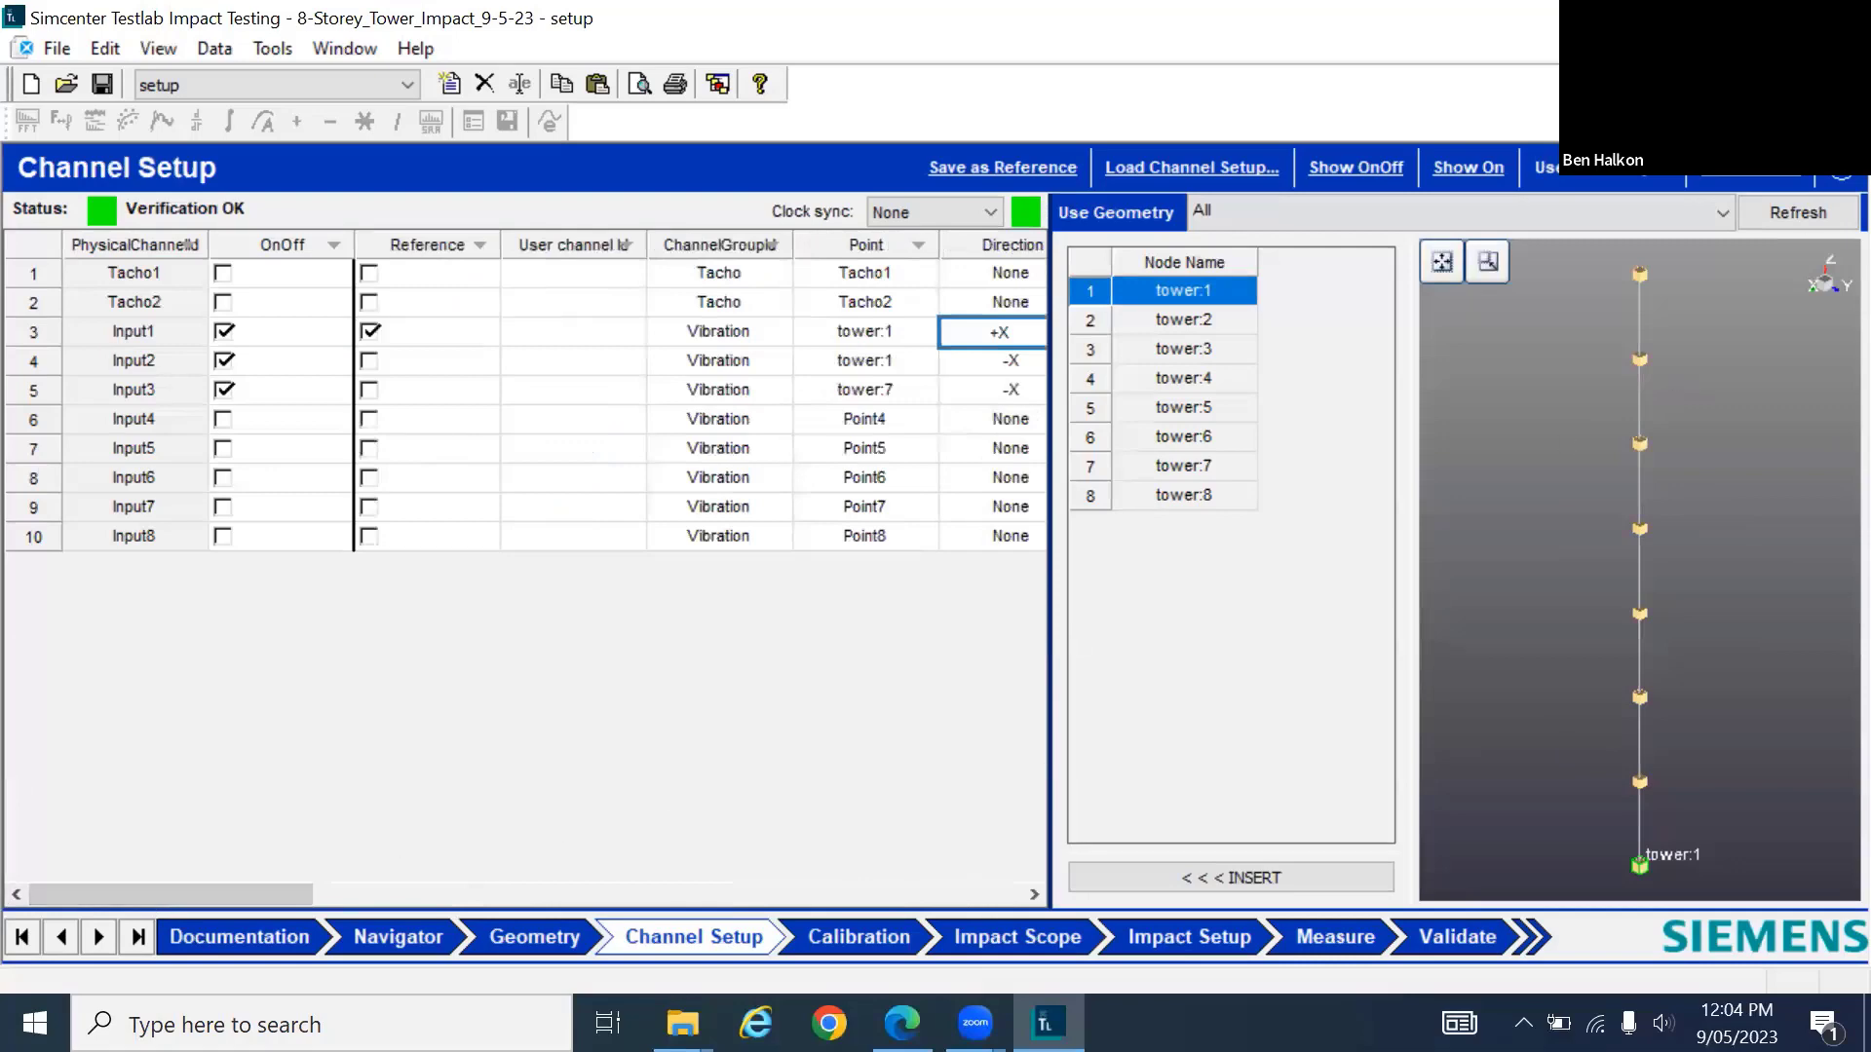
click(1622, 213)
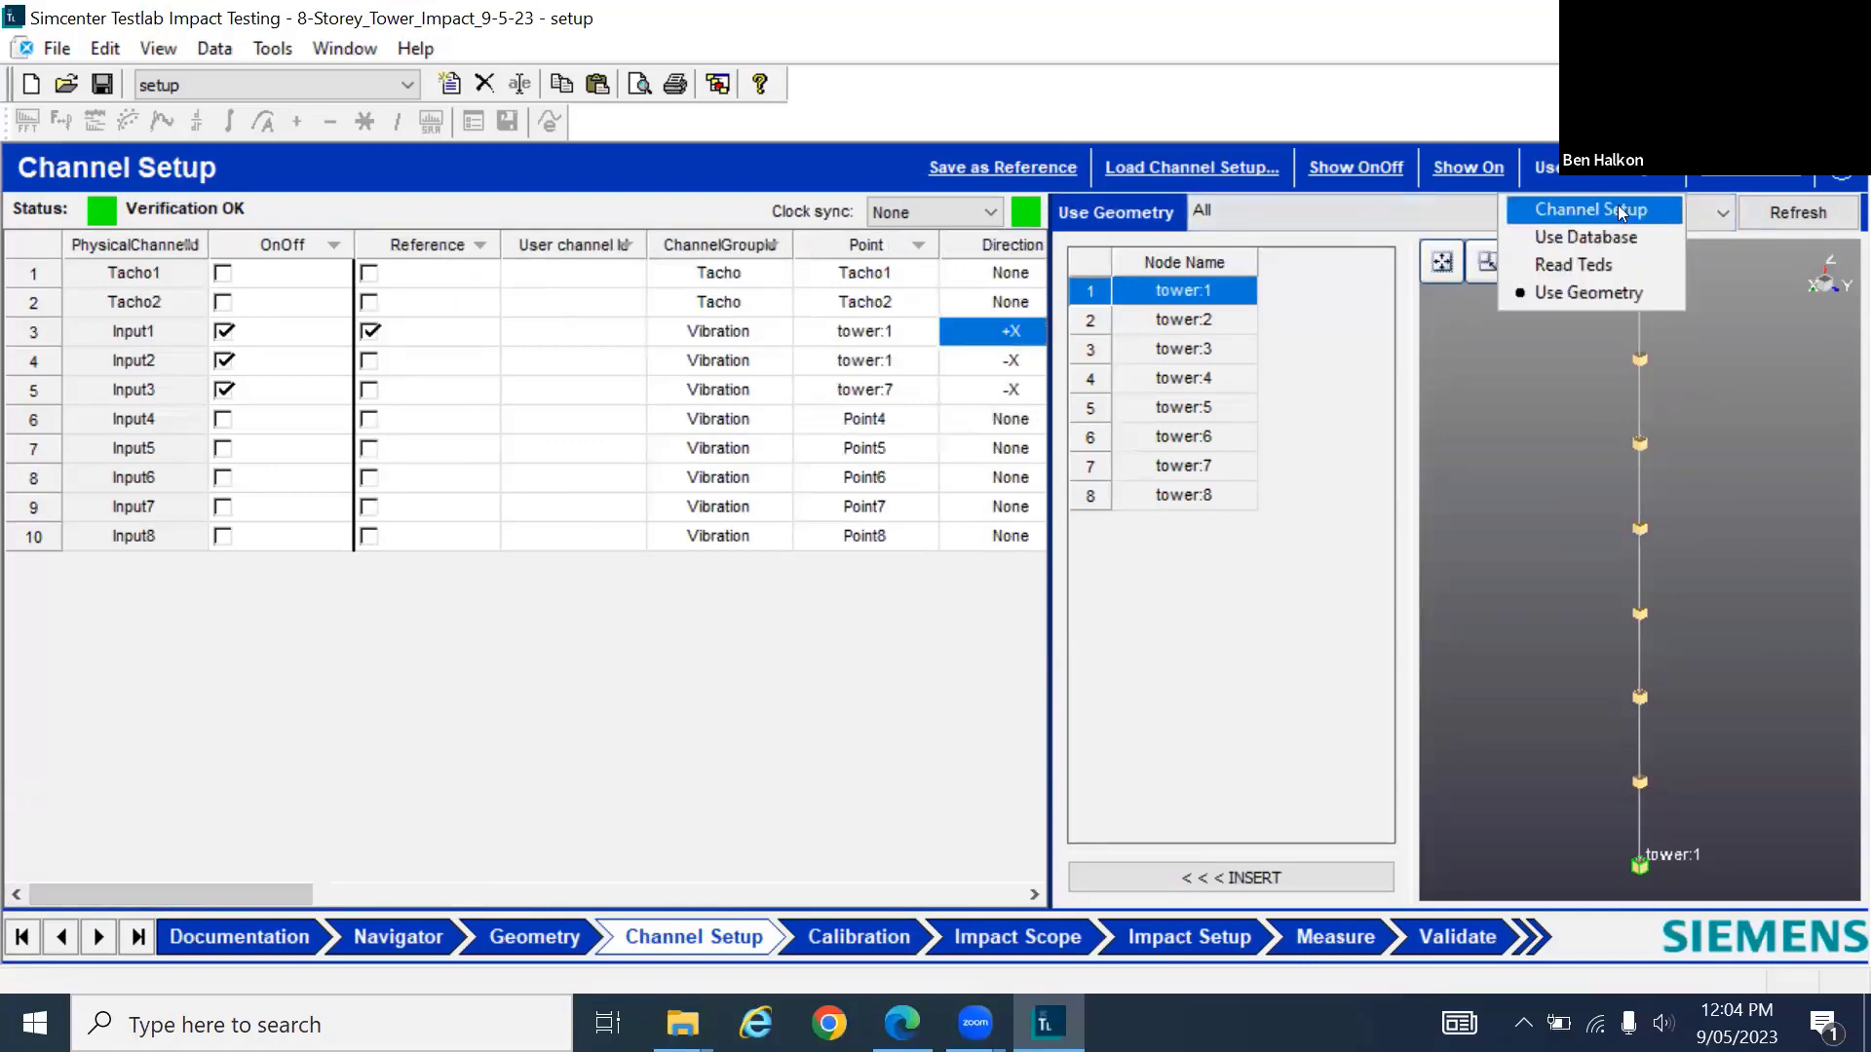
click(1622, 213)
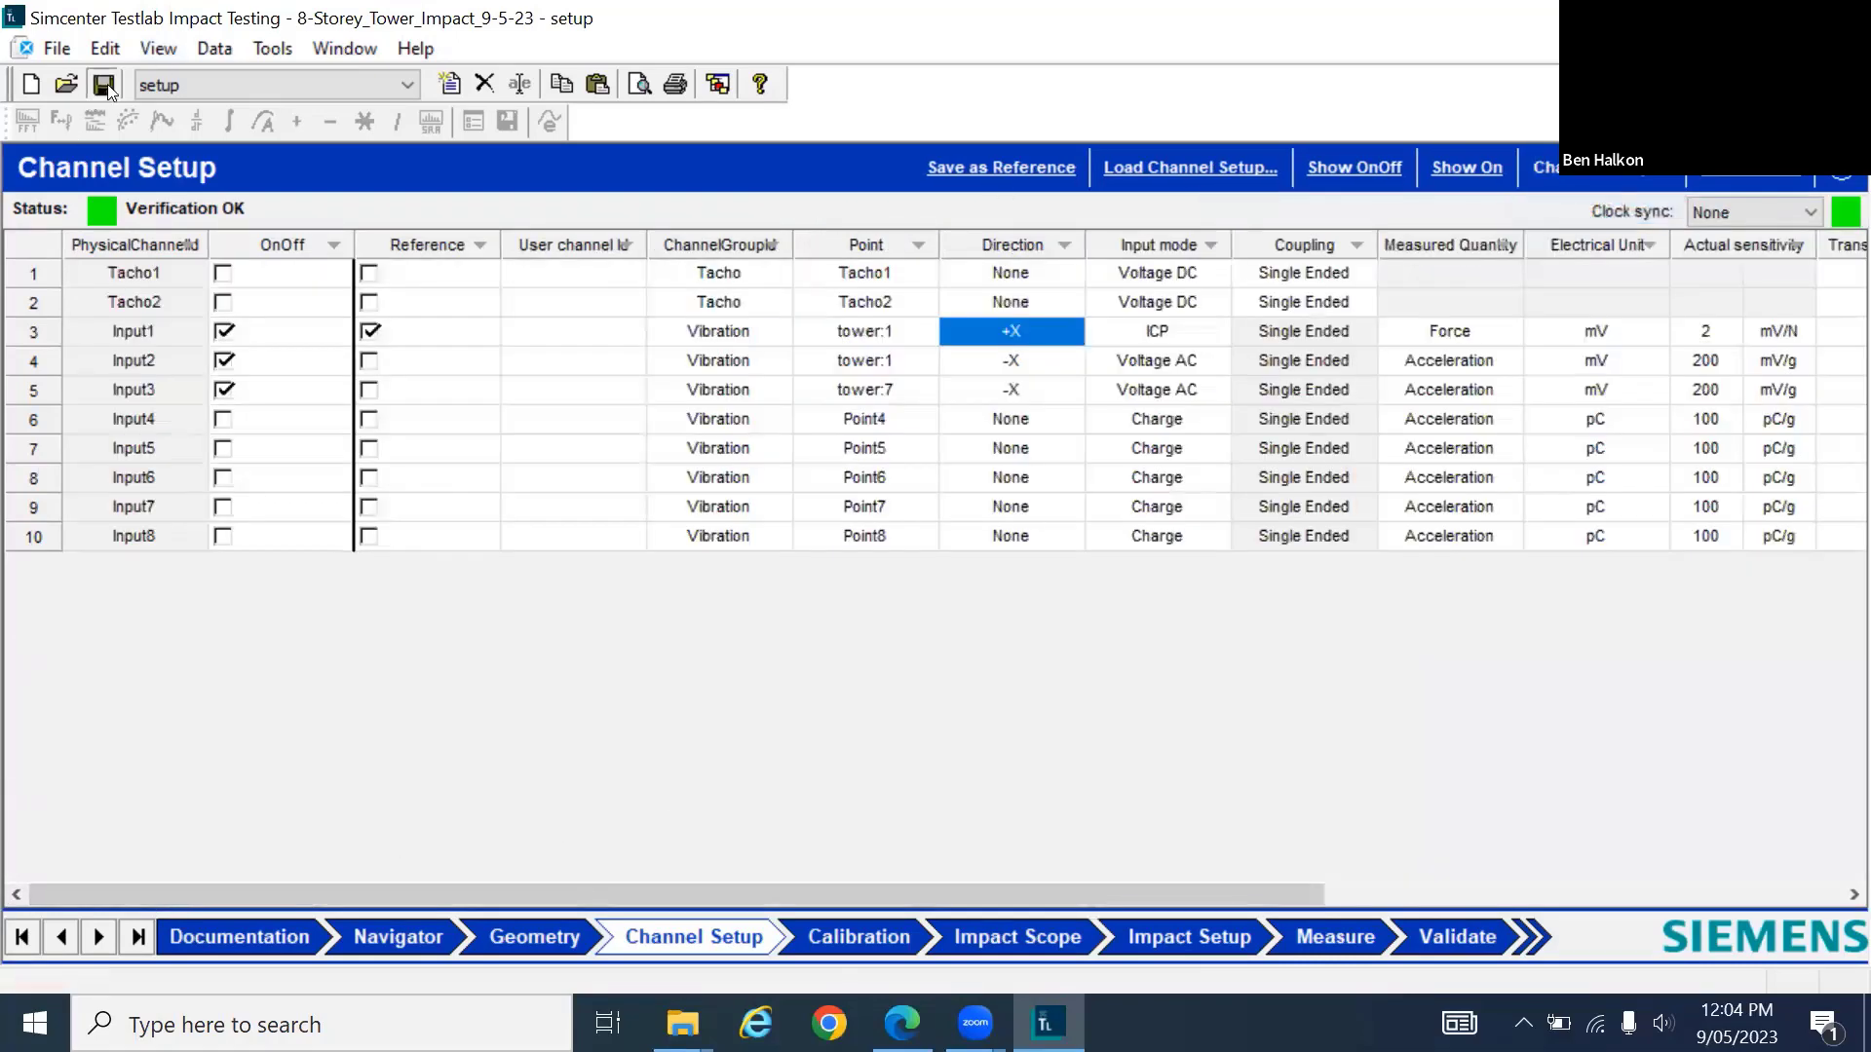
Autorange the channels in Impact Scope, apply the resulting input ranges and stop ranging
click(1023, 931)
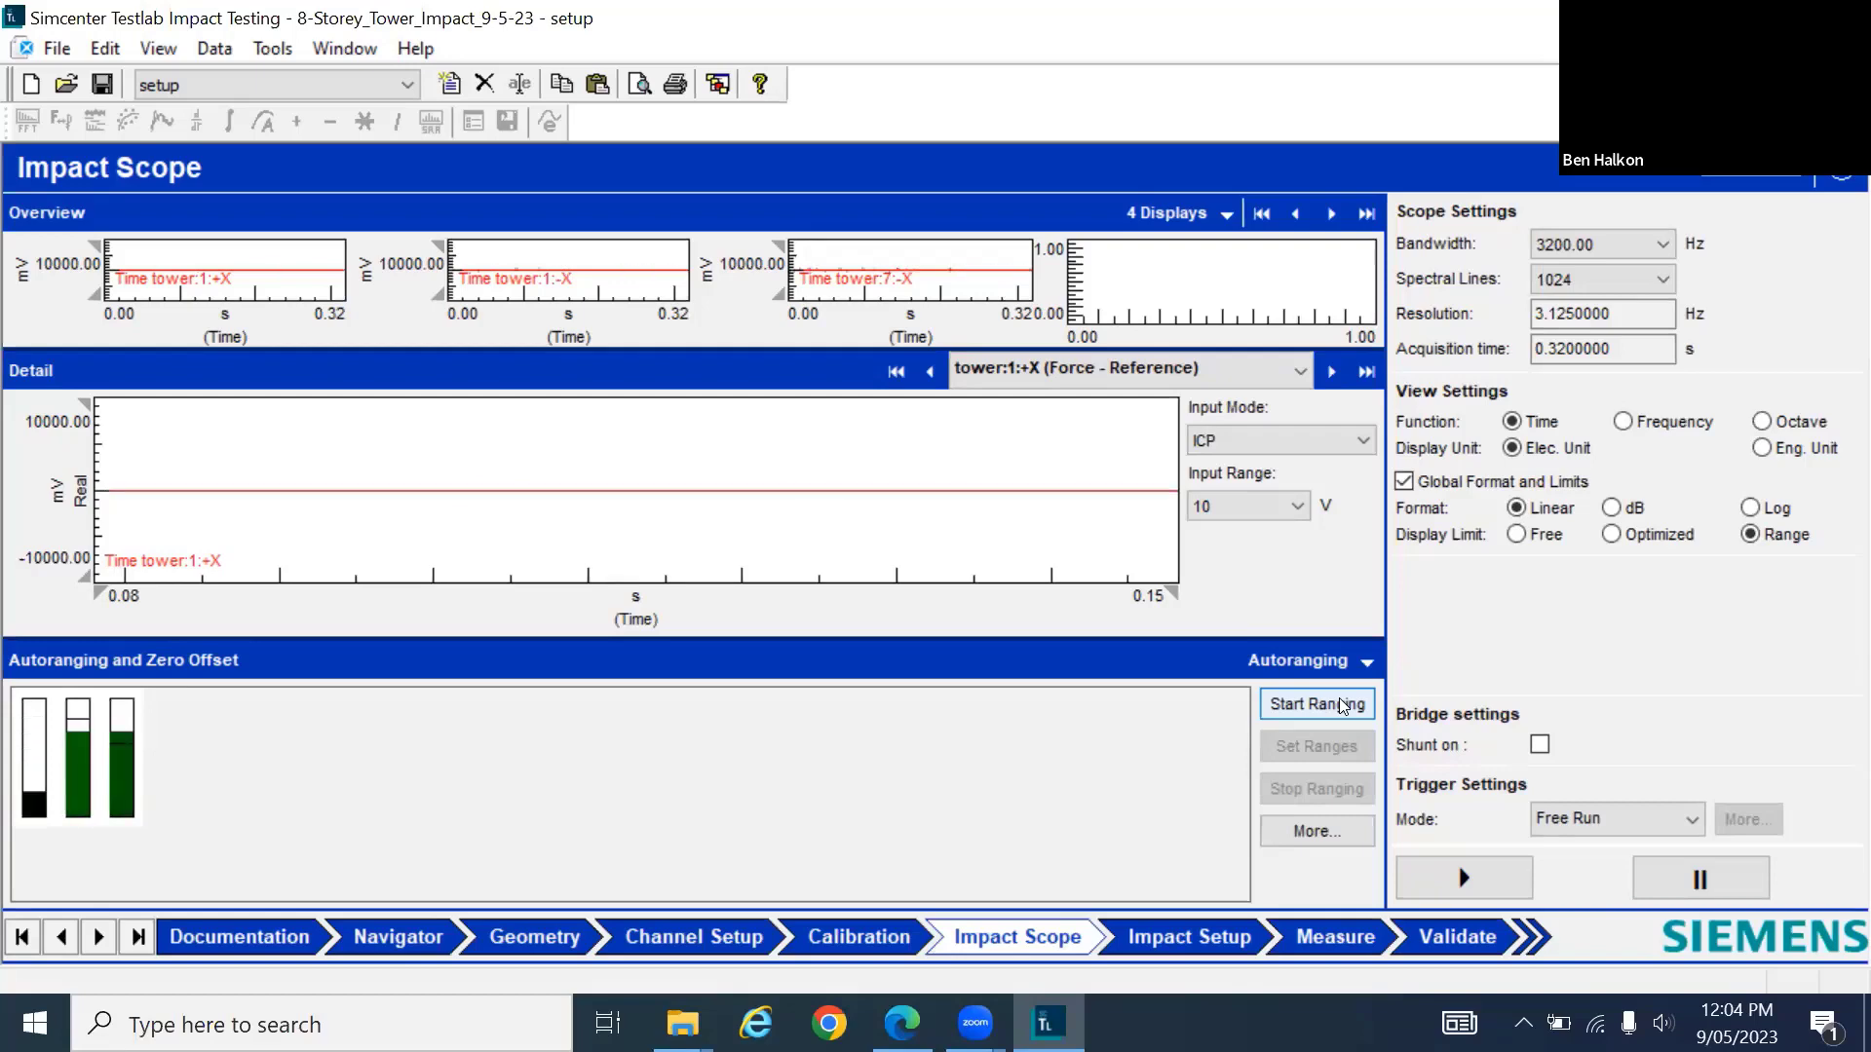
click(1342, 704)
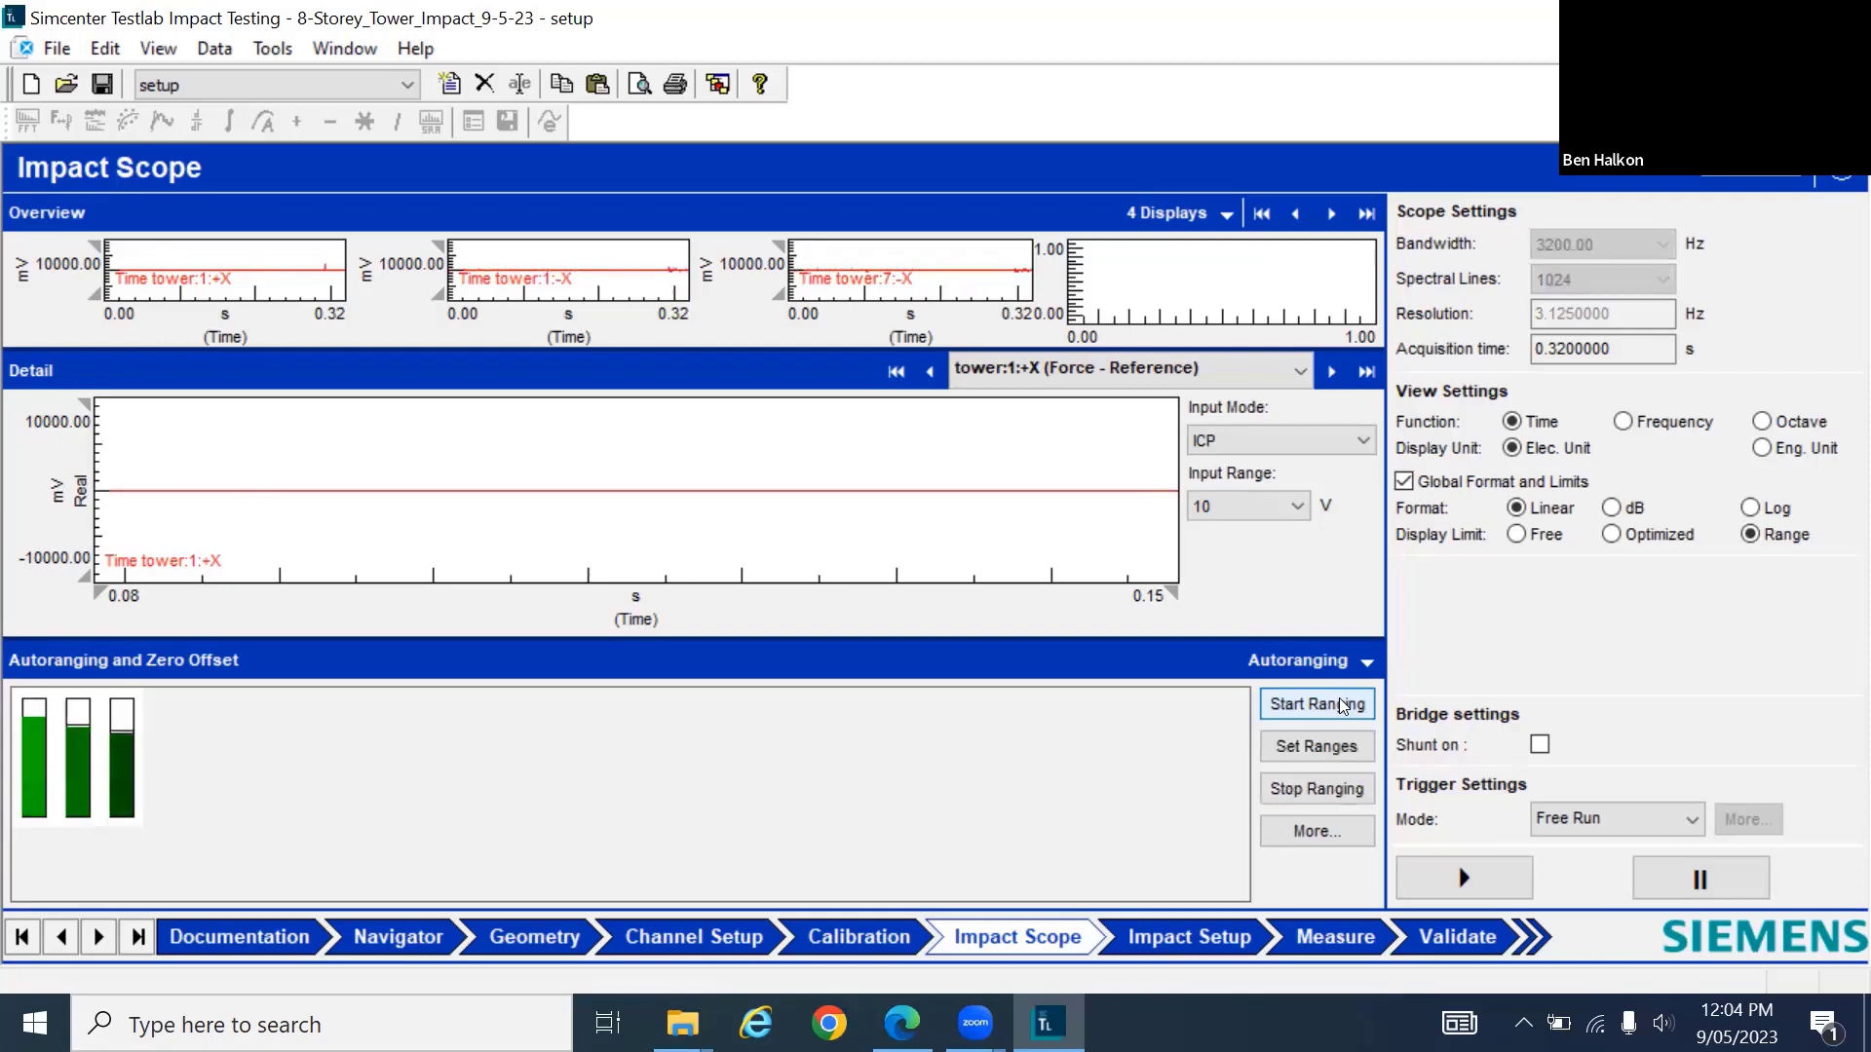
click(1284, 747)
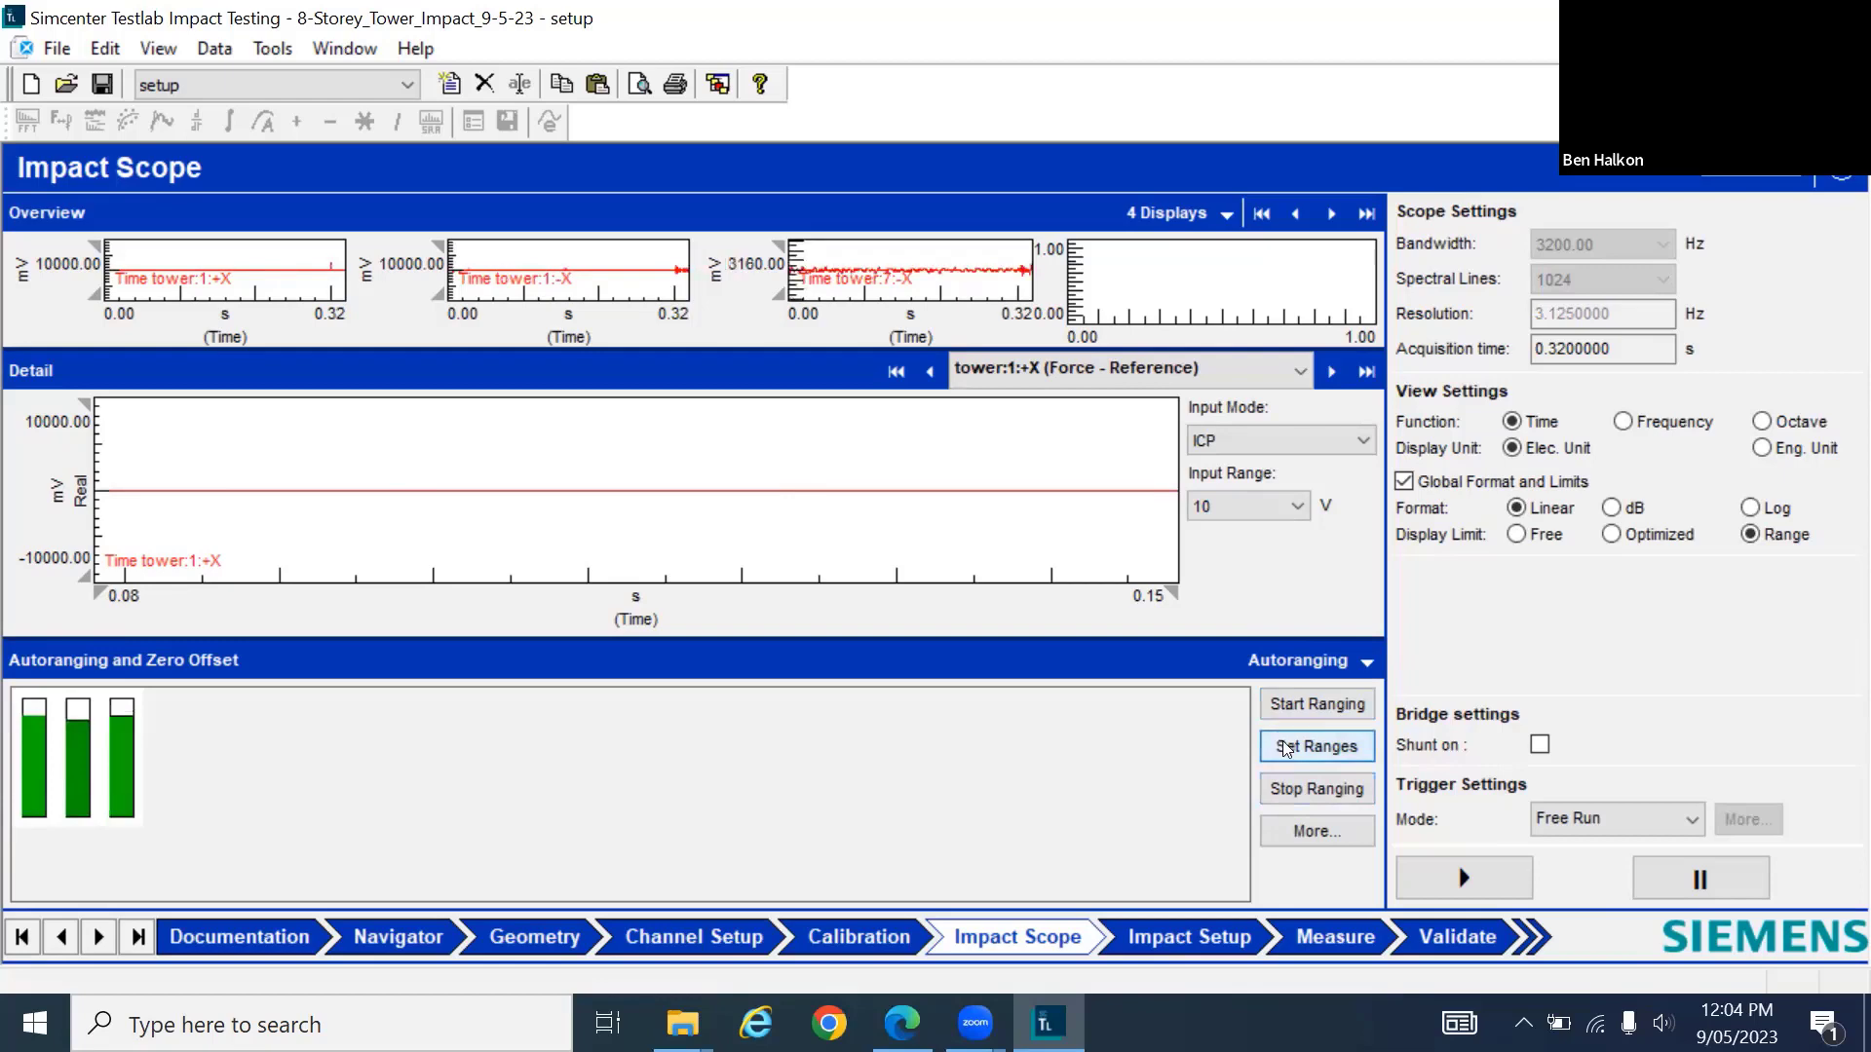
click(1324, 785)
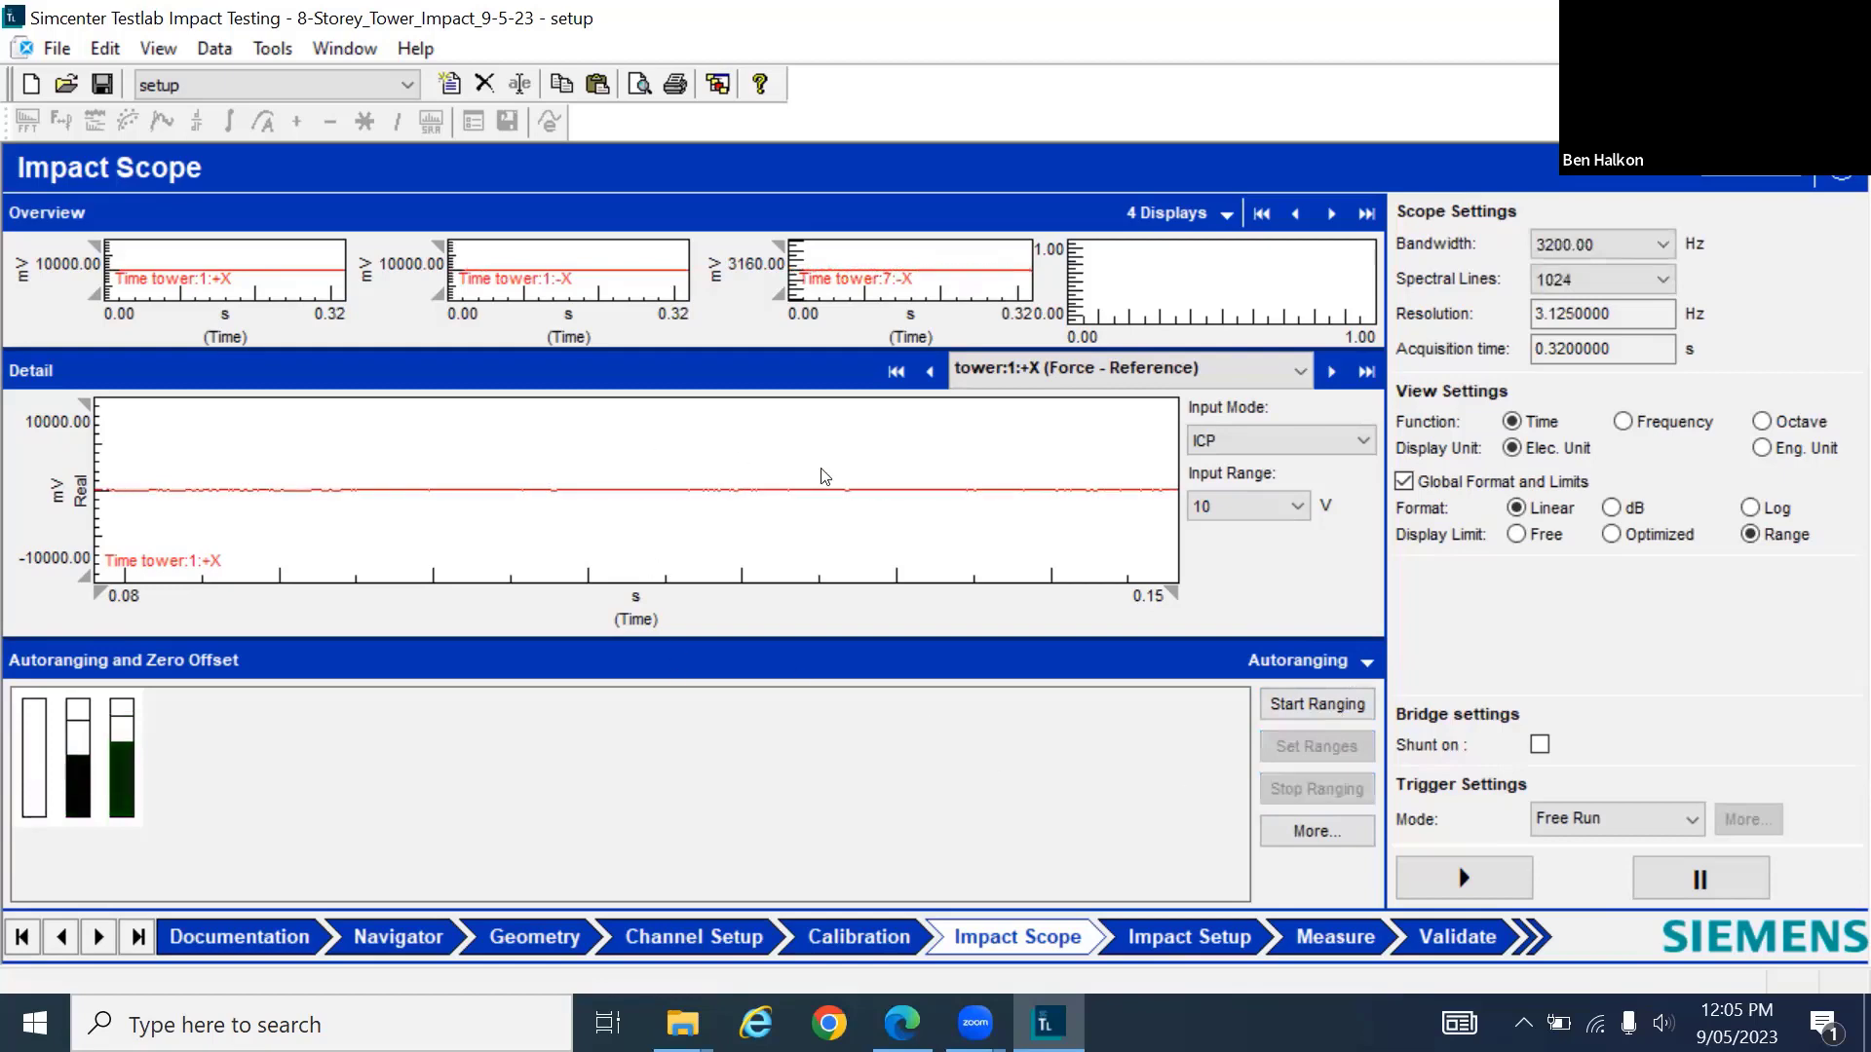
Check the detail signal and input range of tower:1:+X, tower:1:-X and tower:7:-X in turn
click(1215, 380)
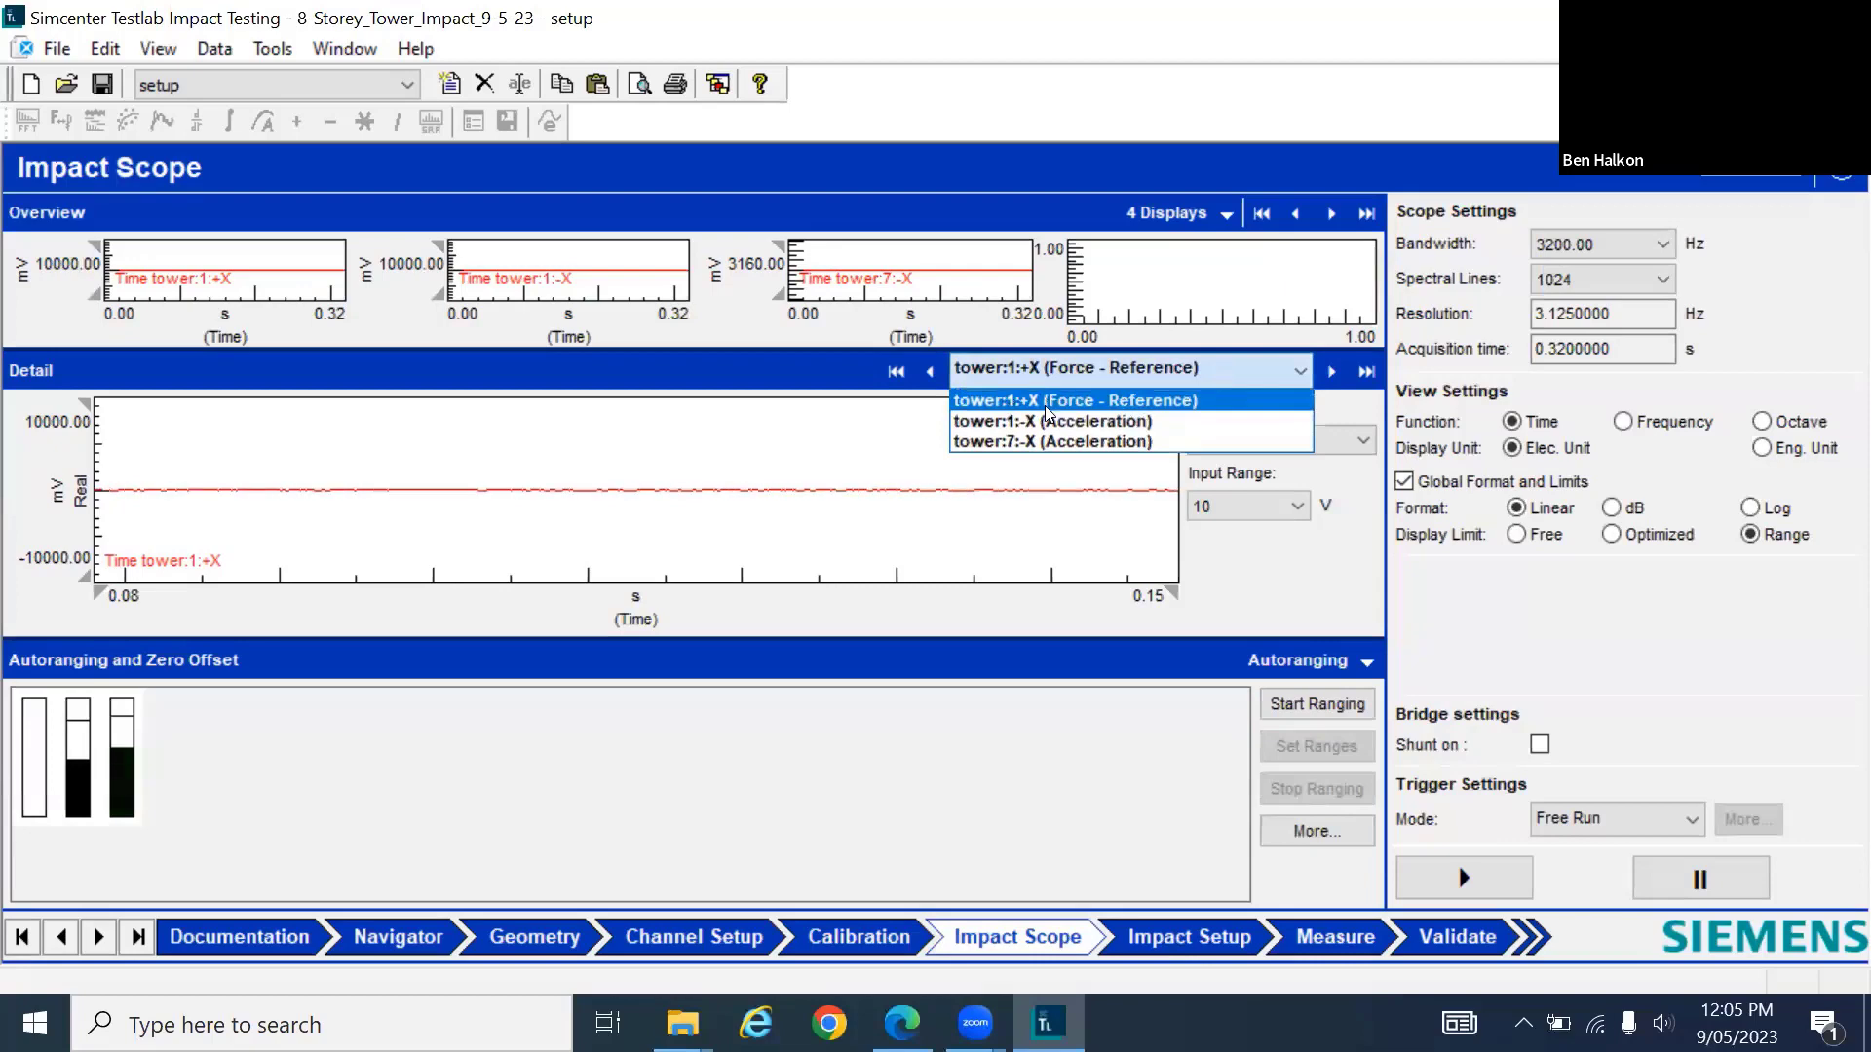
click(1344, 426)
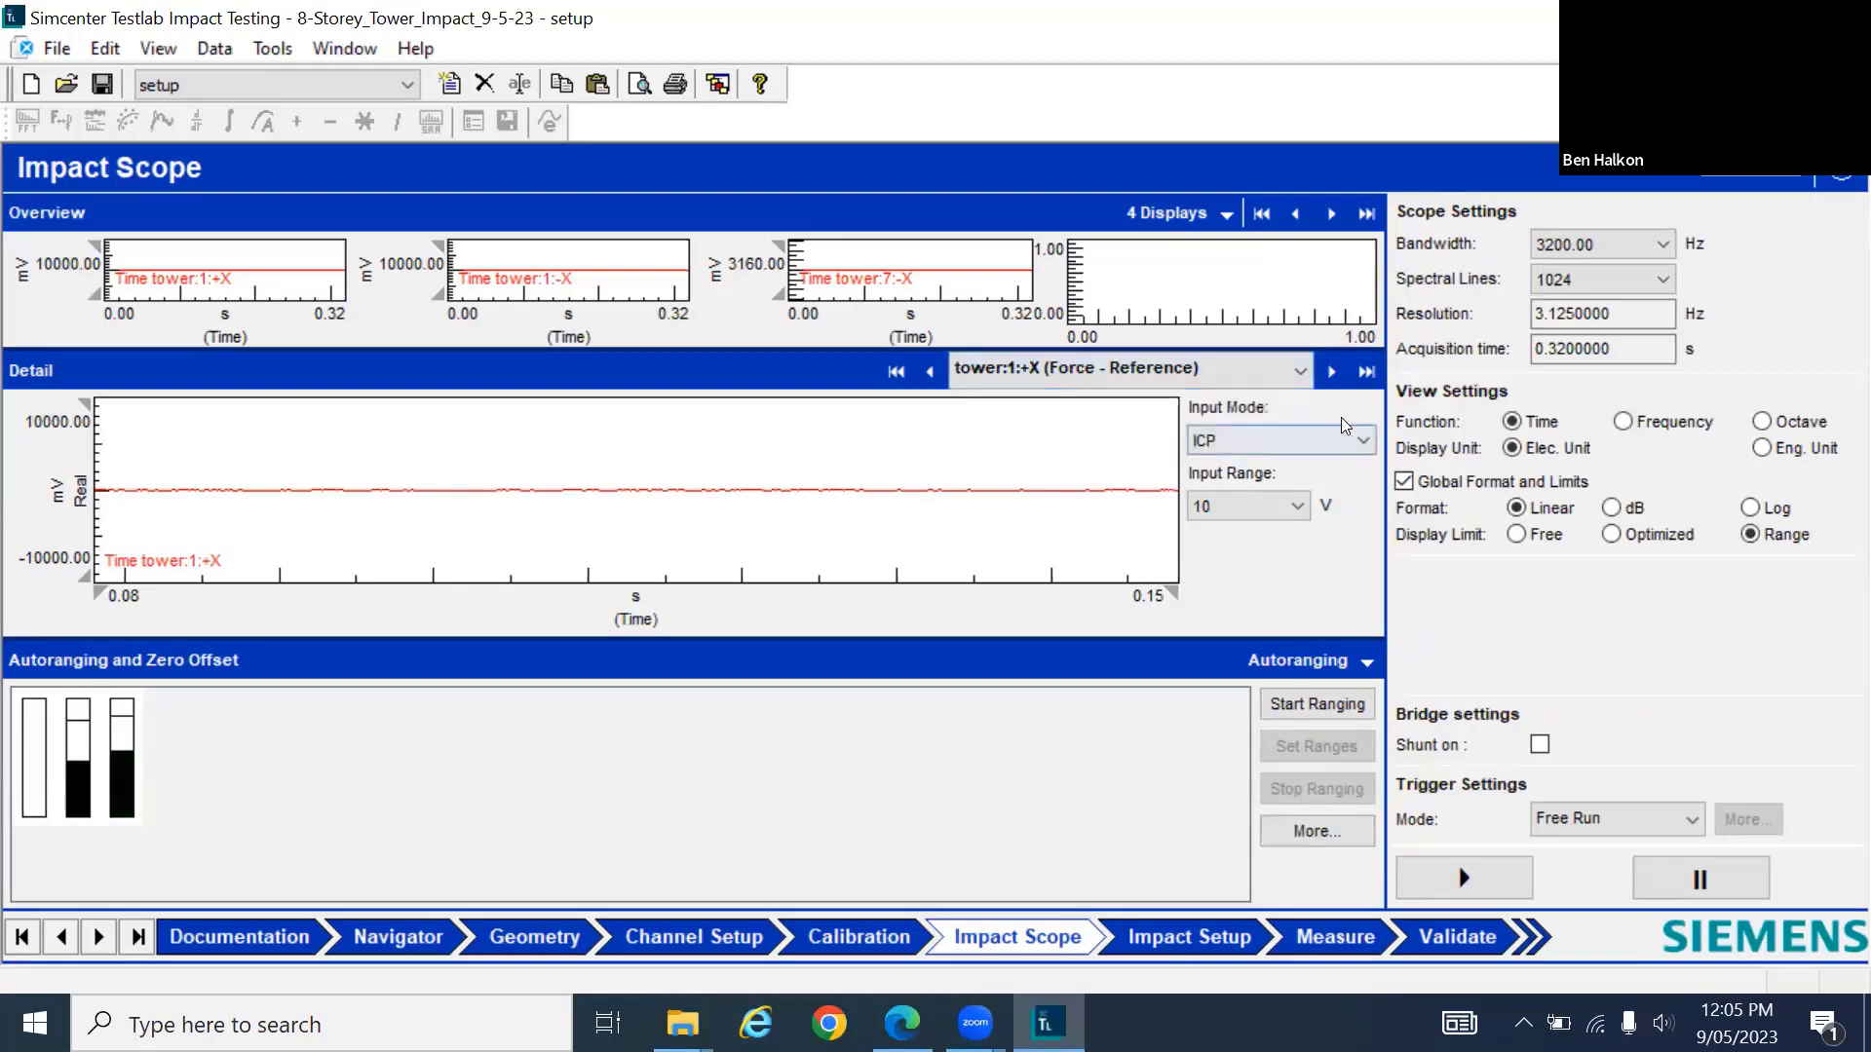
click(1296, 505)
click(1362, 591)
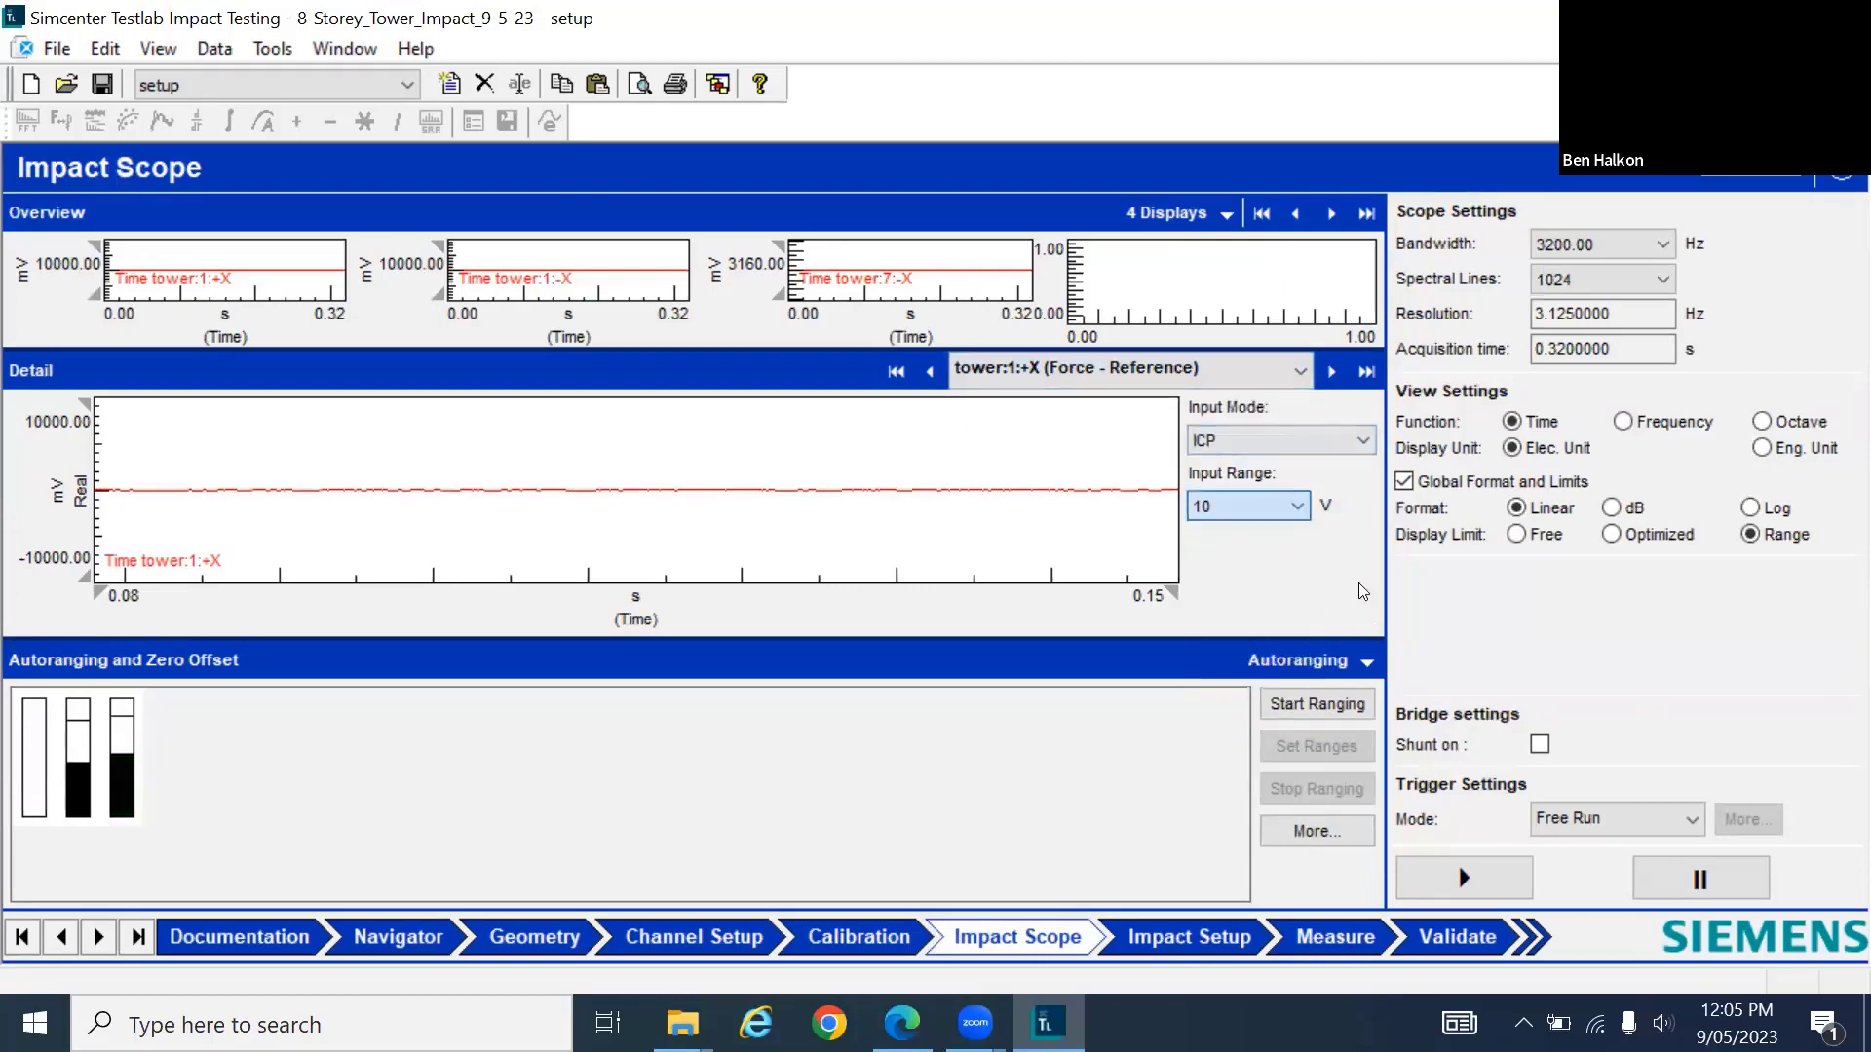
click(1179, 369)
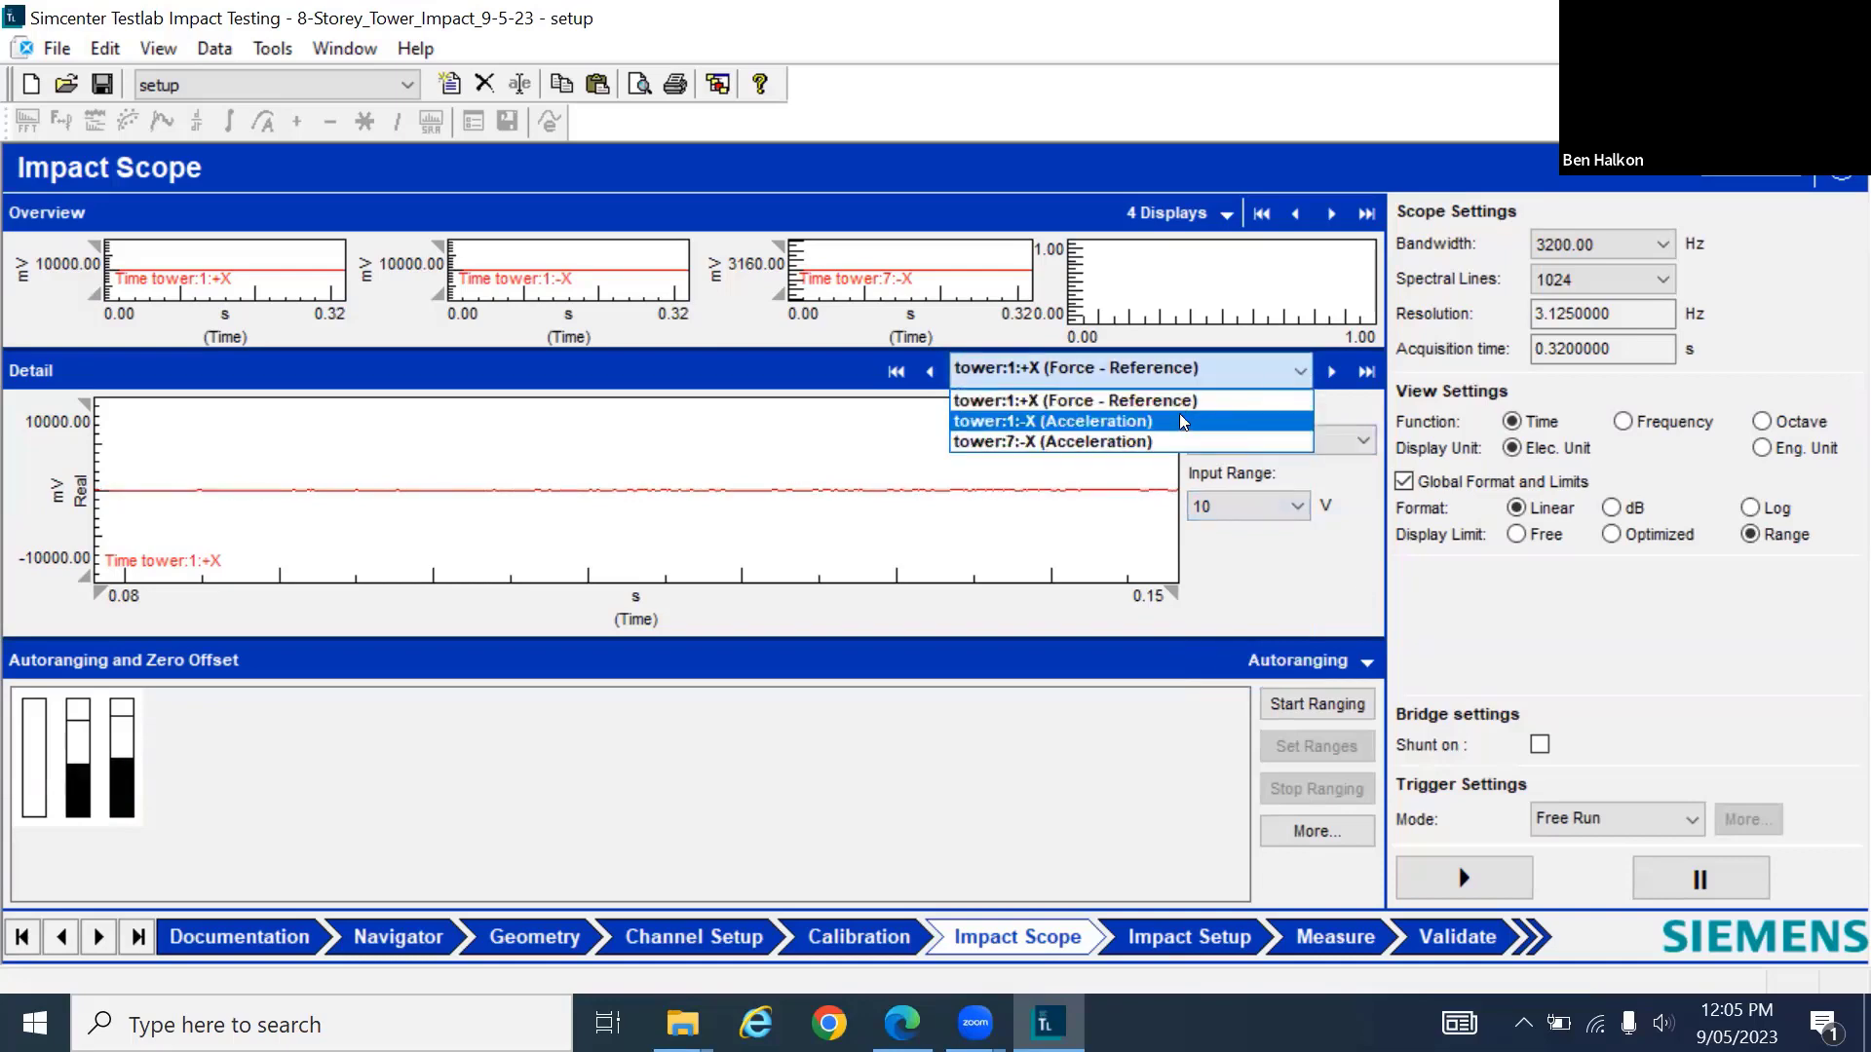
click(1181, 421)
click(1220, 370)
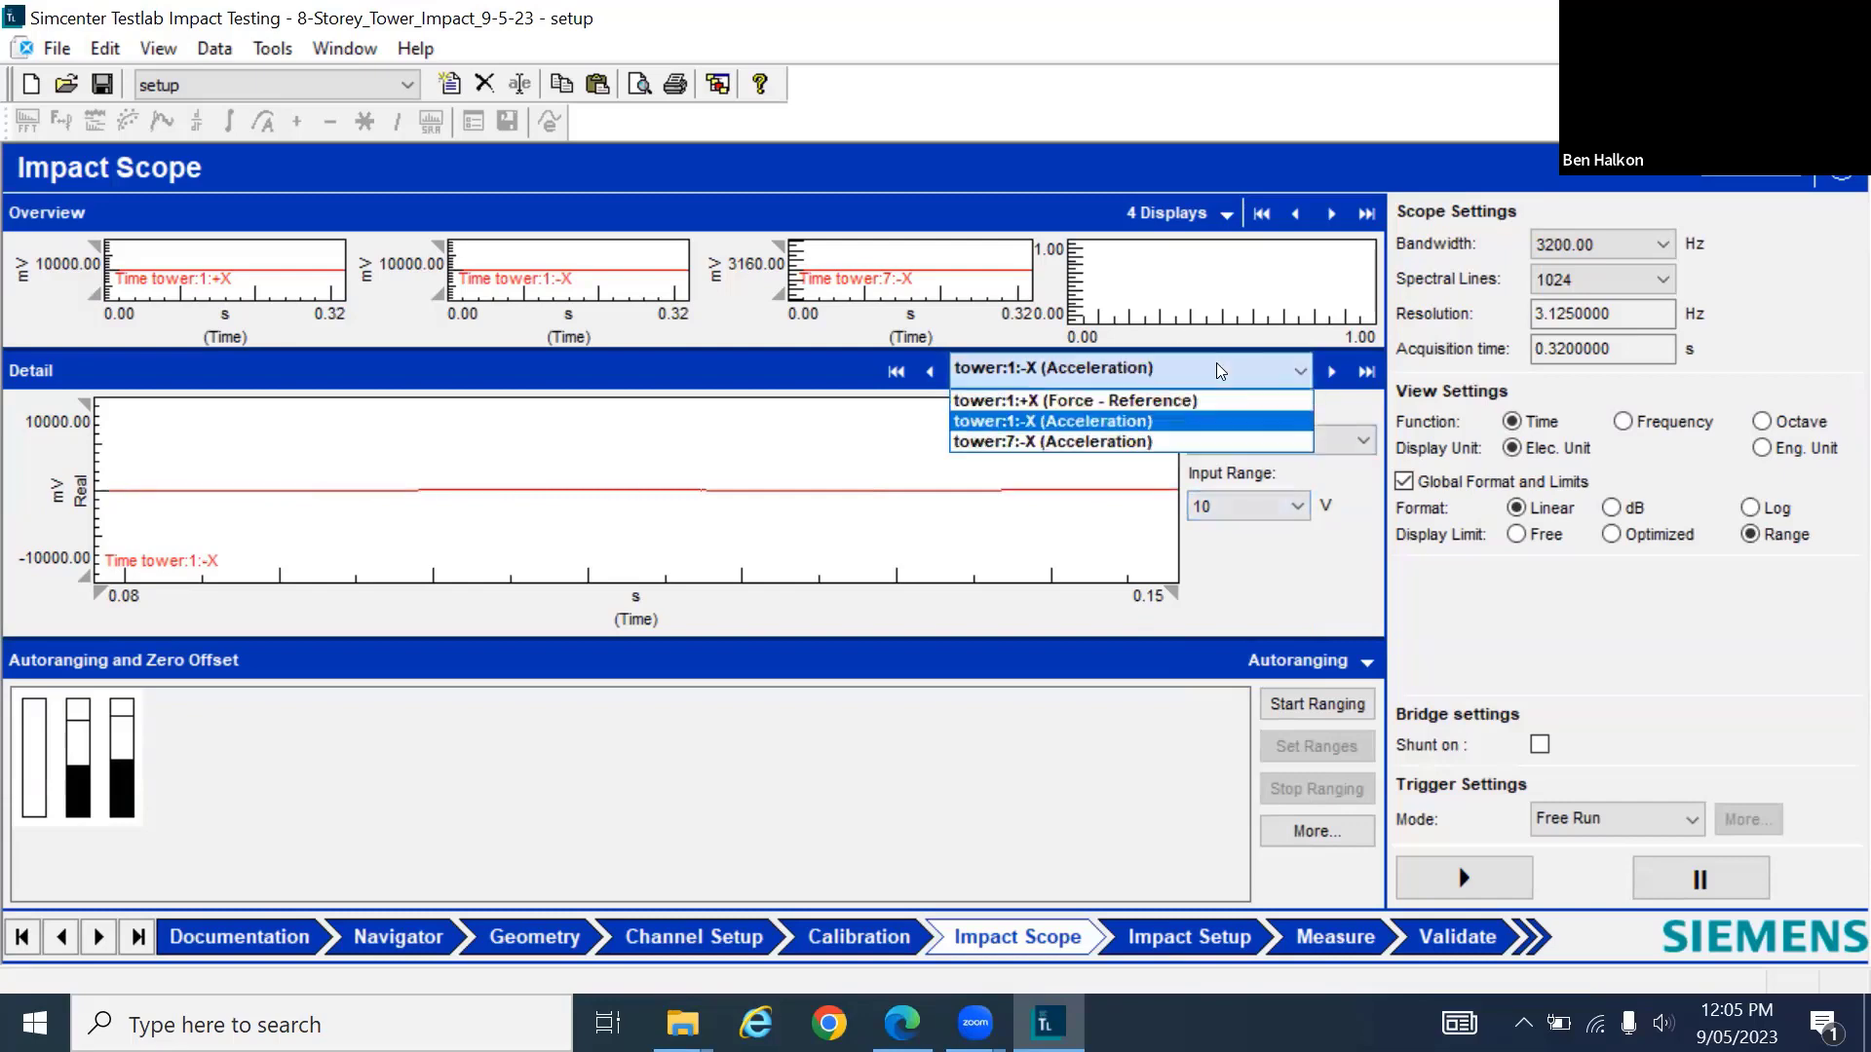
click(1185, 444)
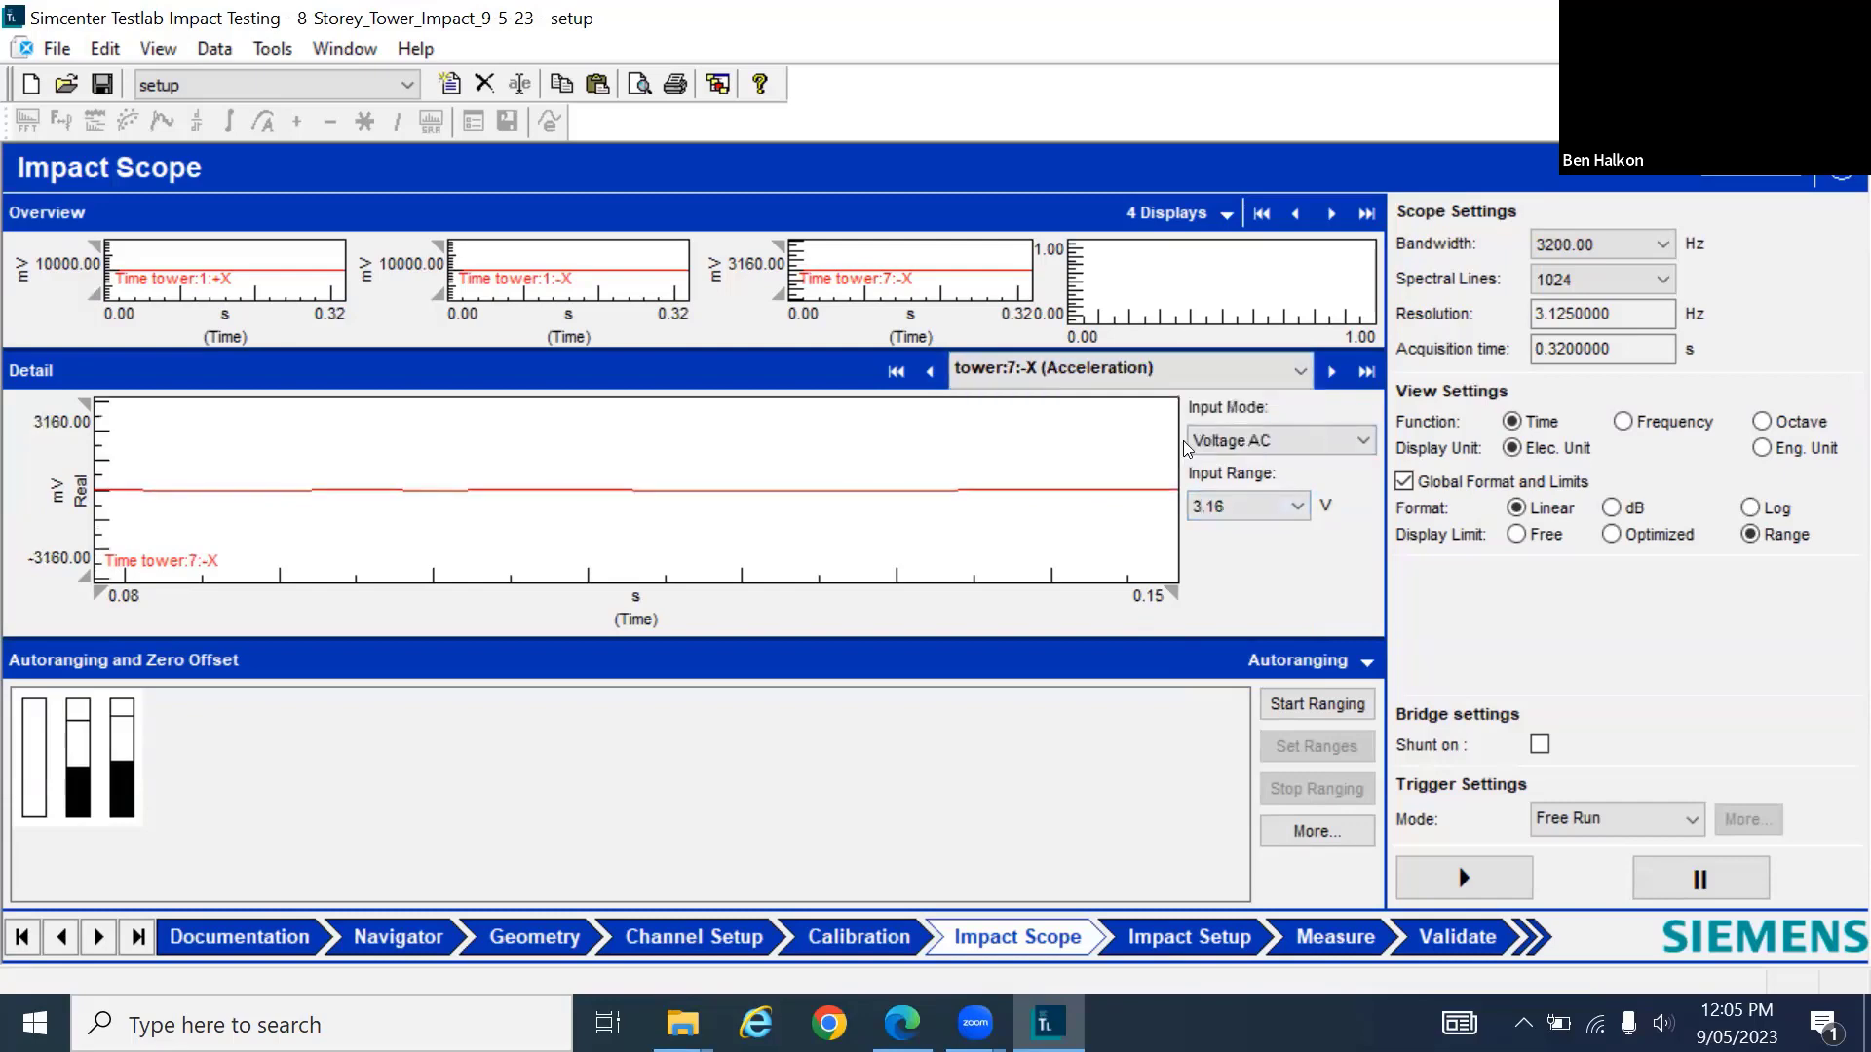
click(1297, 506)
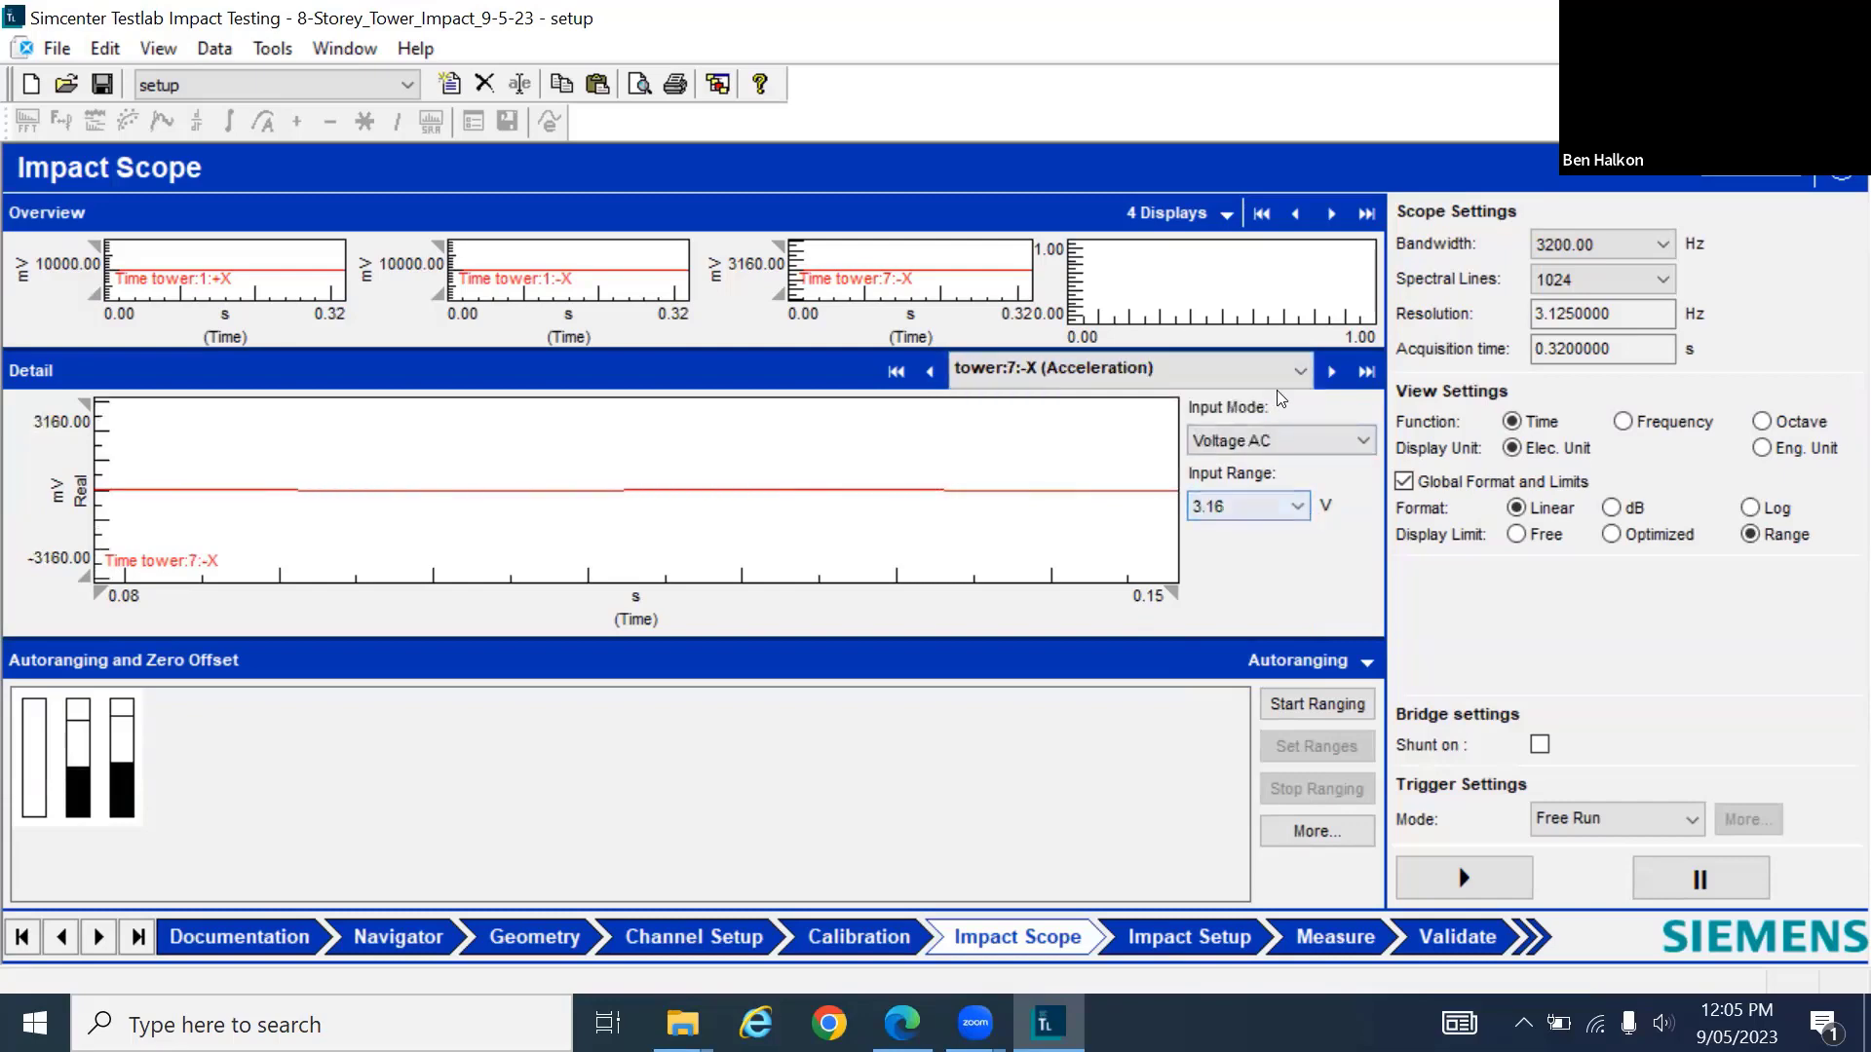
click(1296, 370)
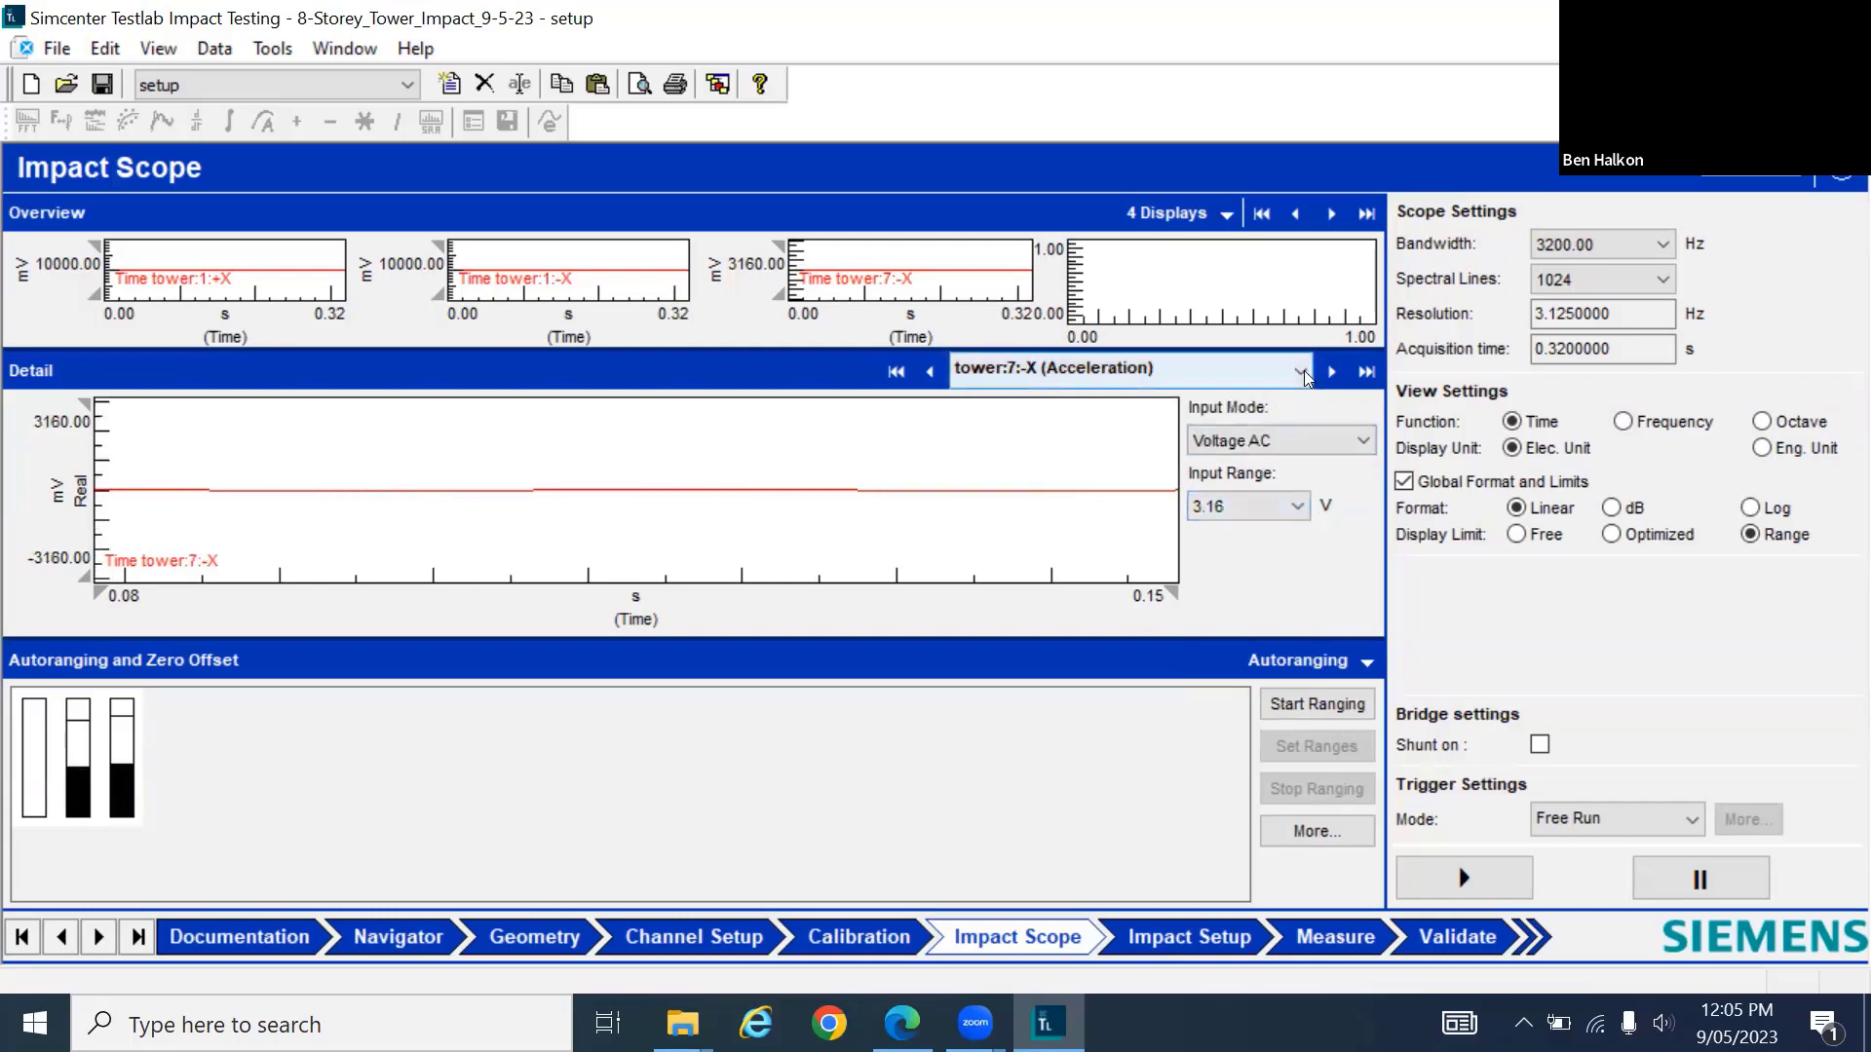
click(1297, 572)
click(1299, 371)
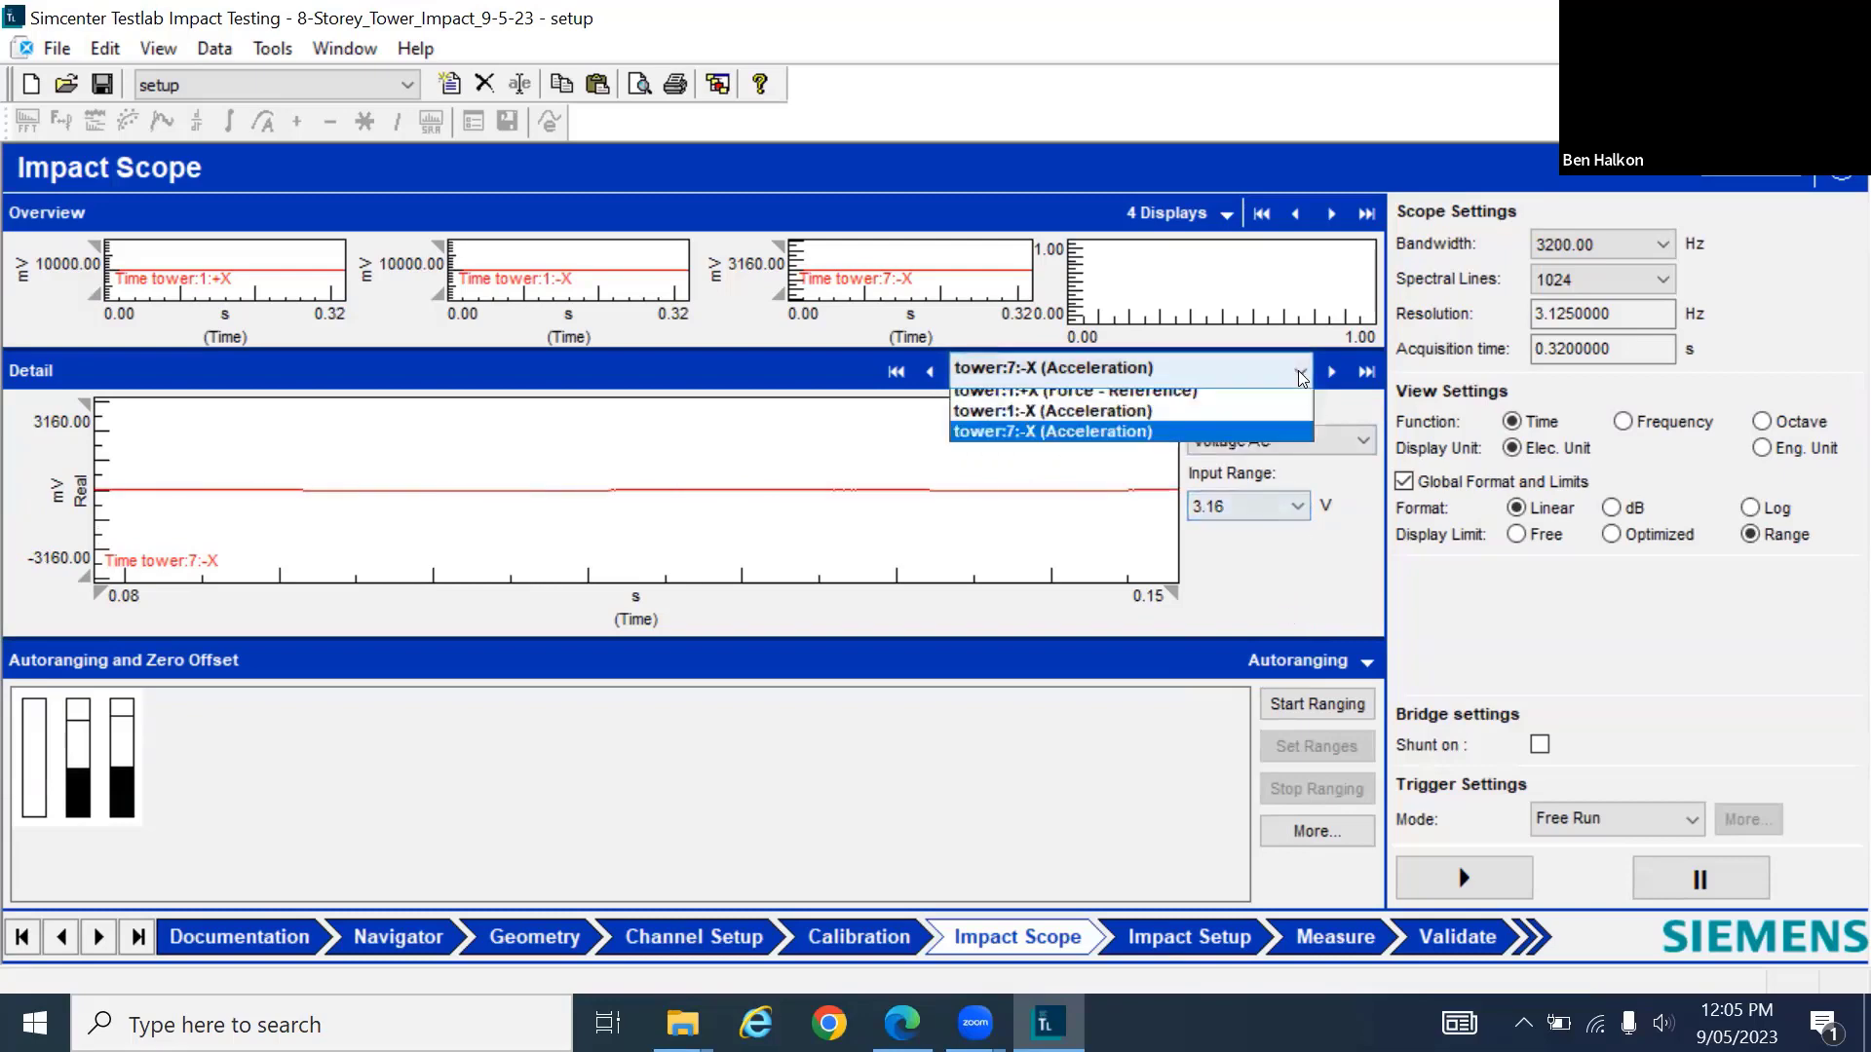
click(1283, 549)
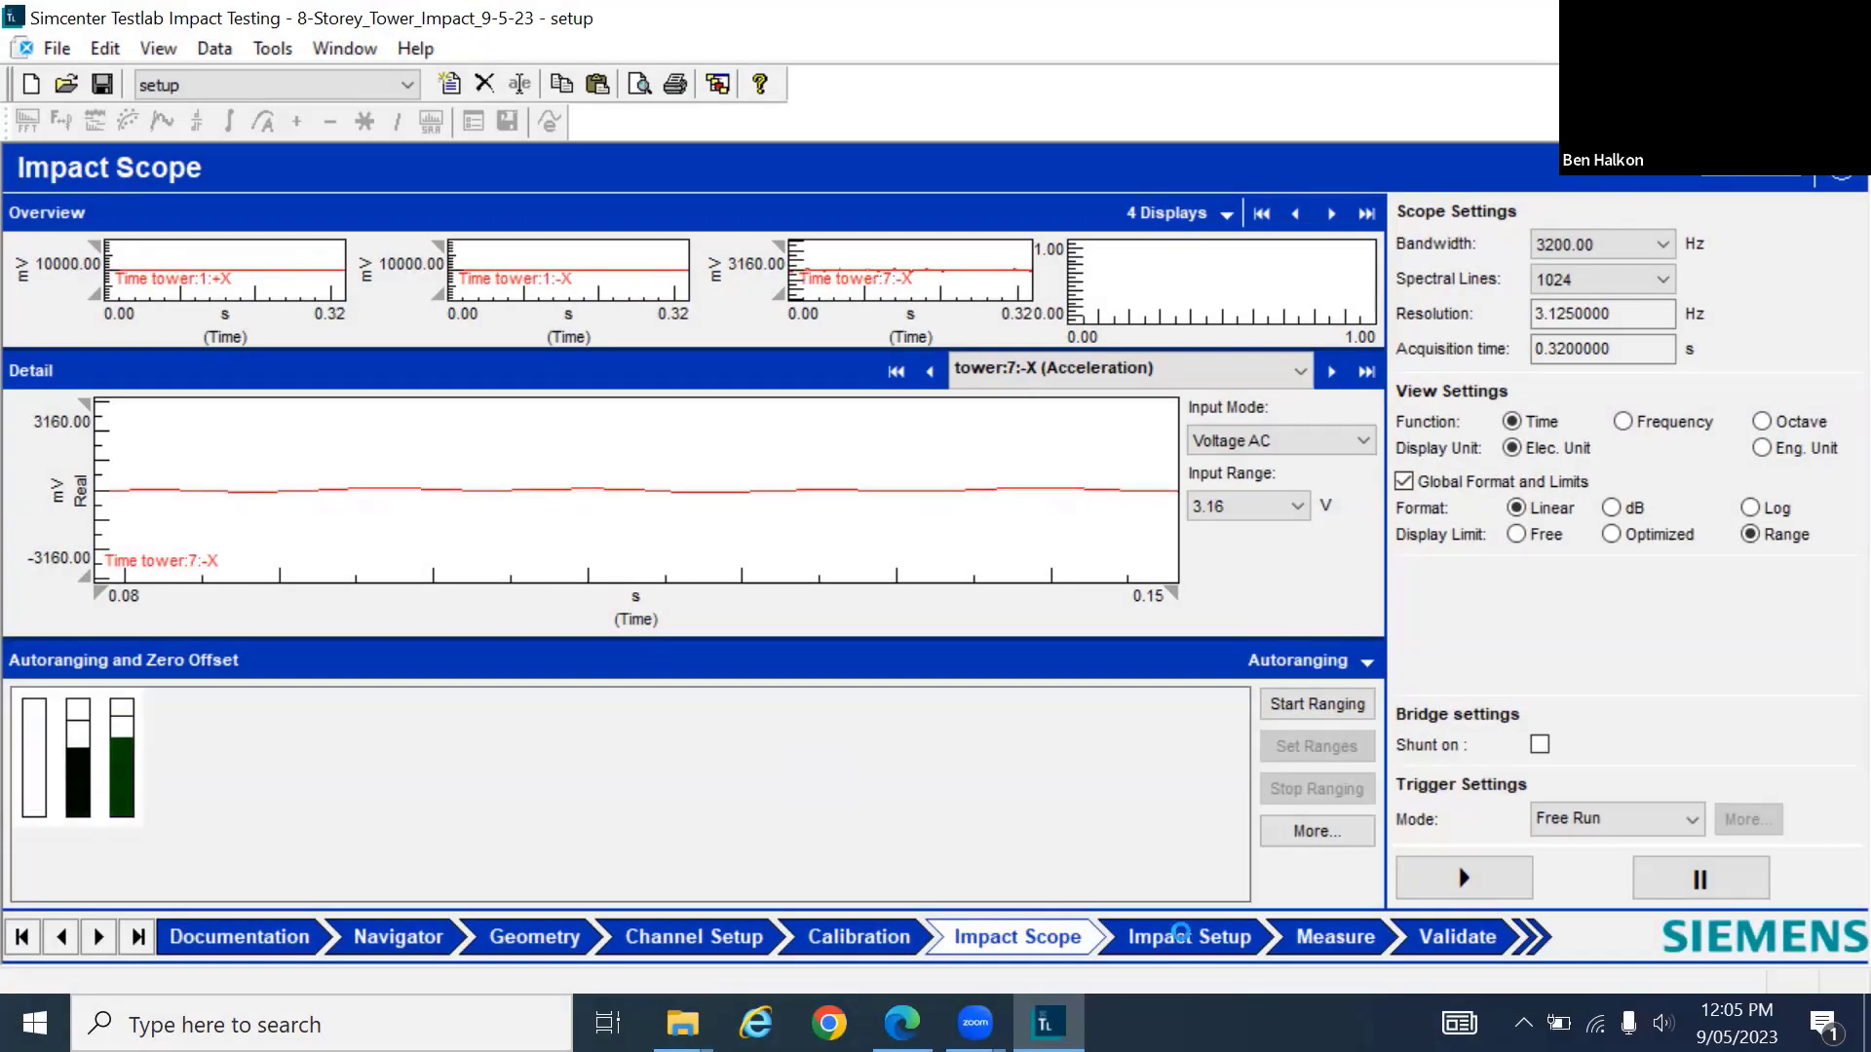
Run the trigger scope in Impact Setup, apply the suggested 3.16 V range, 187.6614 mV trigger level and 0.0037 s pretrigger, and start verifying them
click(1181, 933)
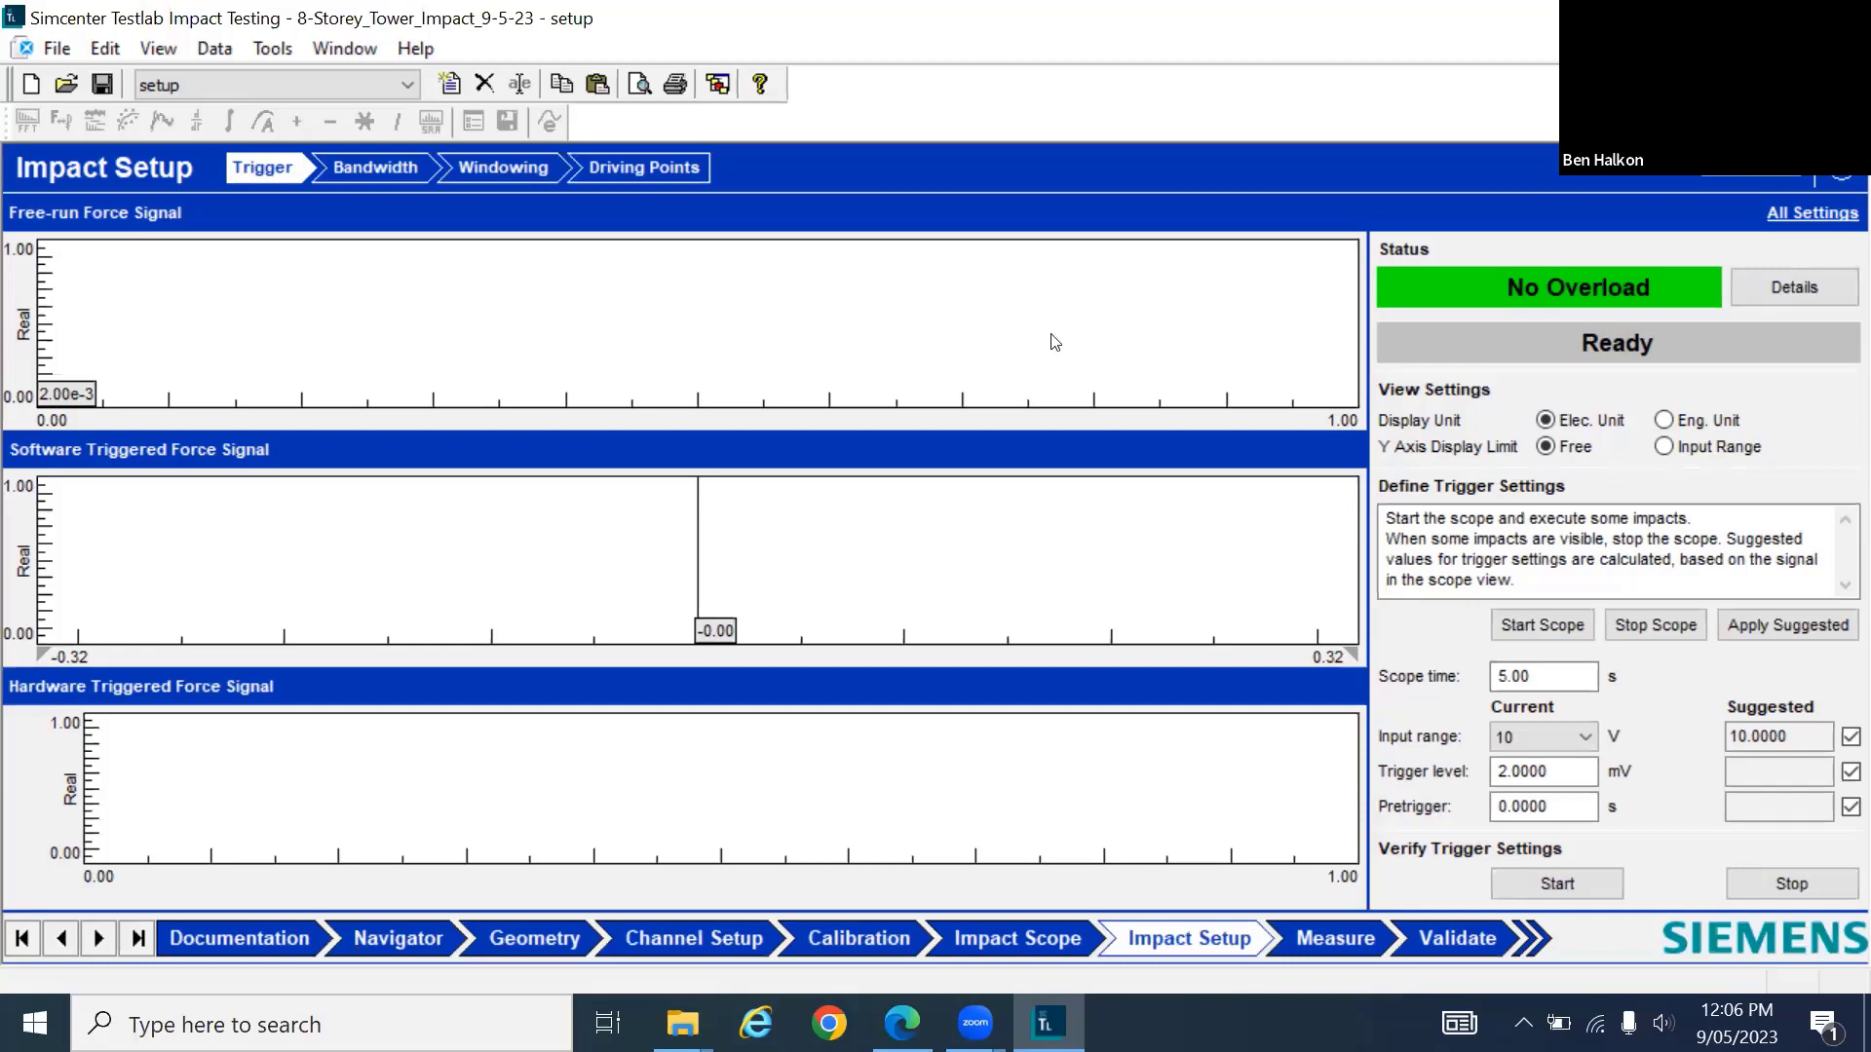
click(1551, 630)
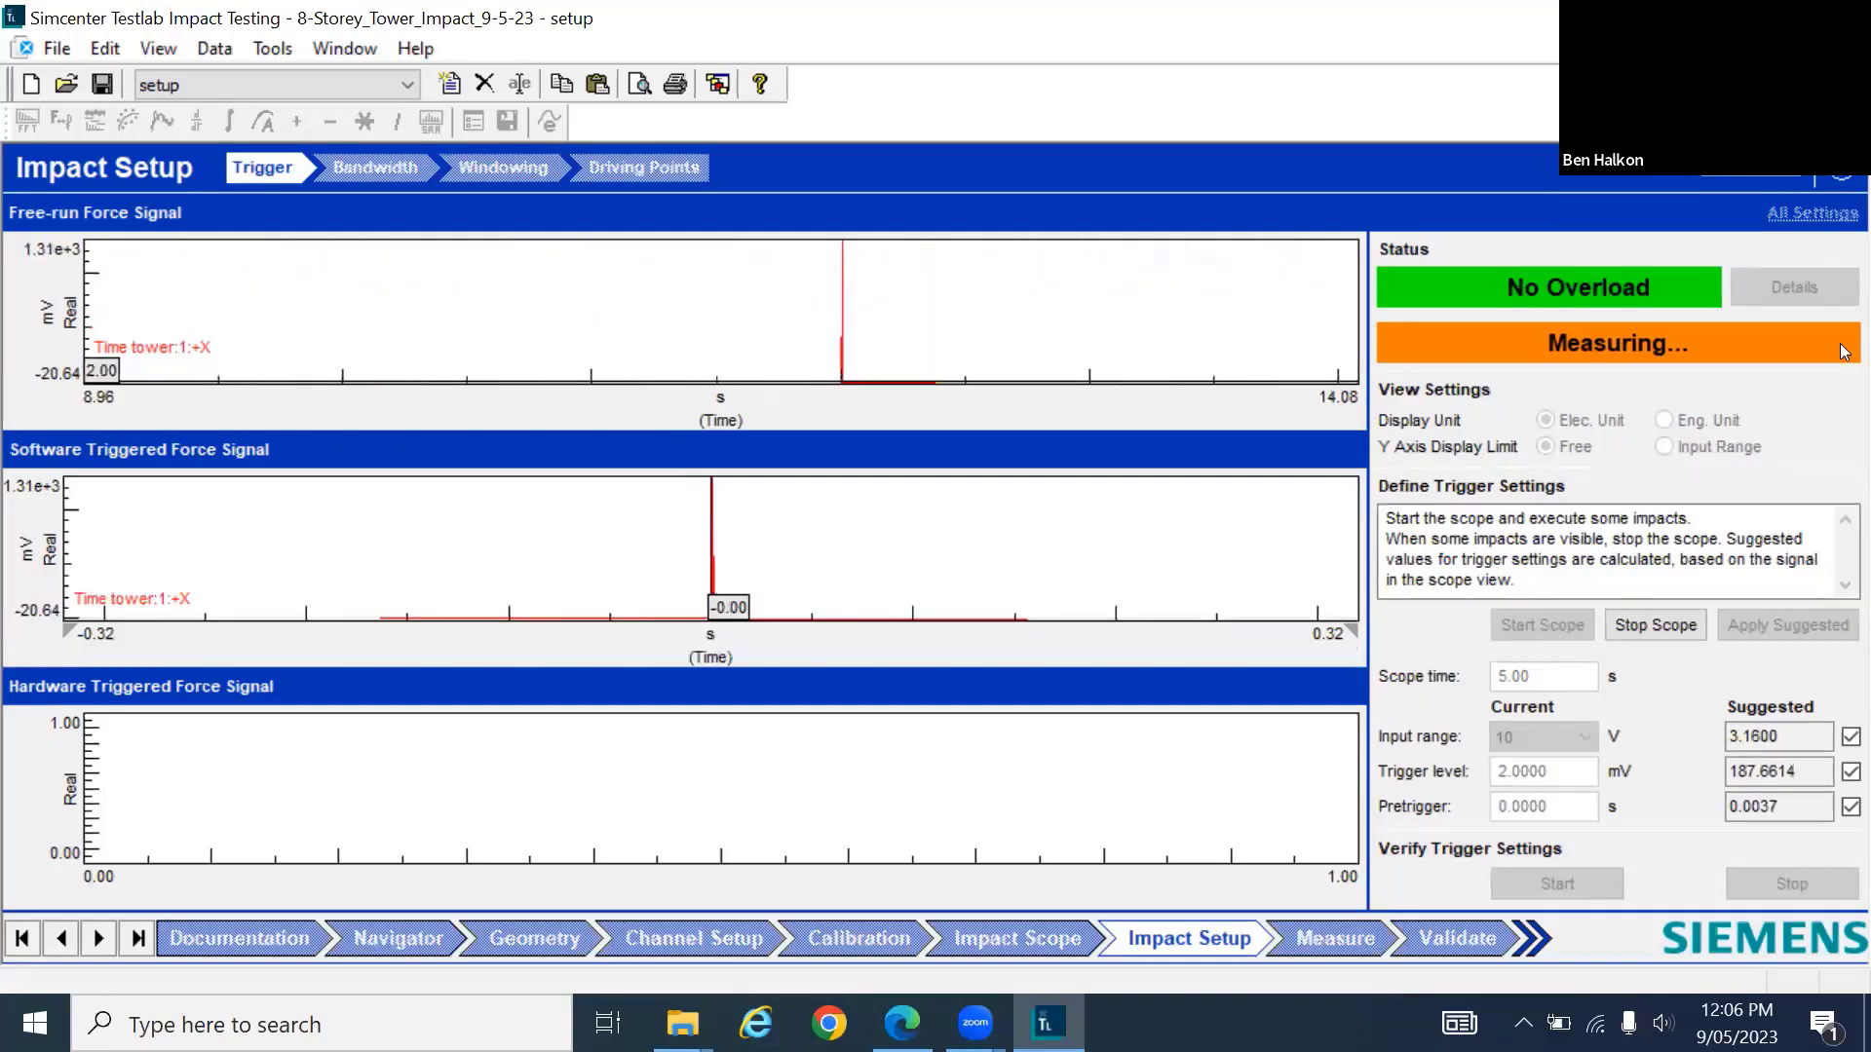
click(1643, 619)
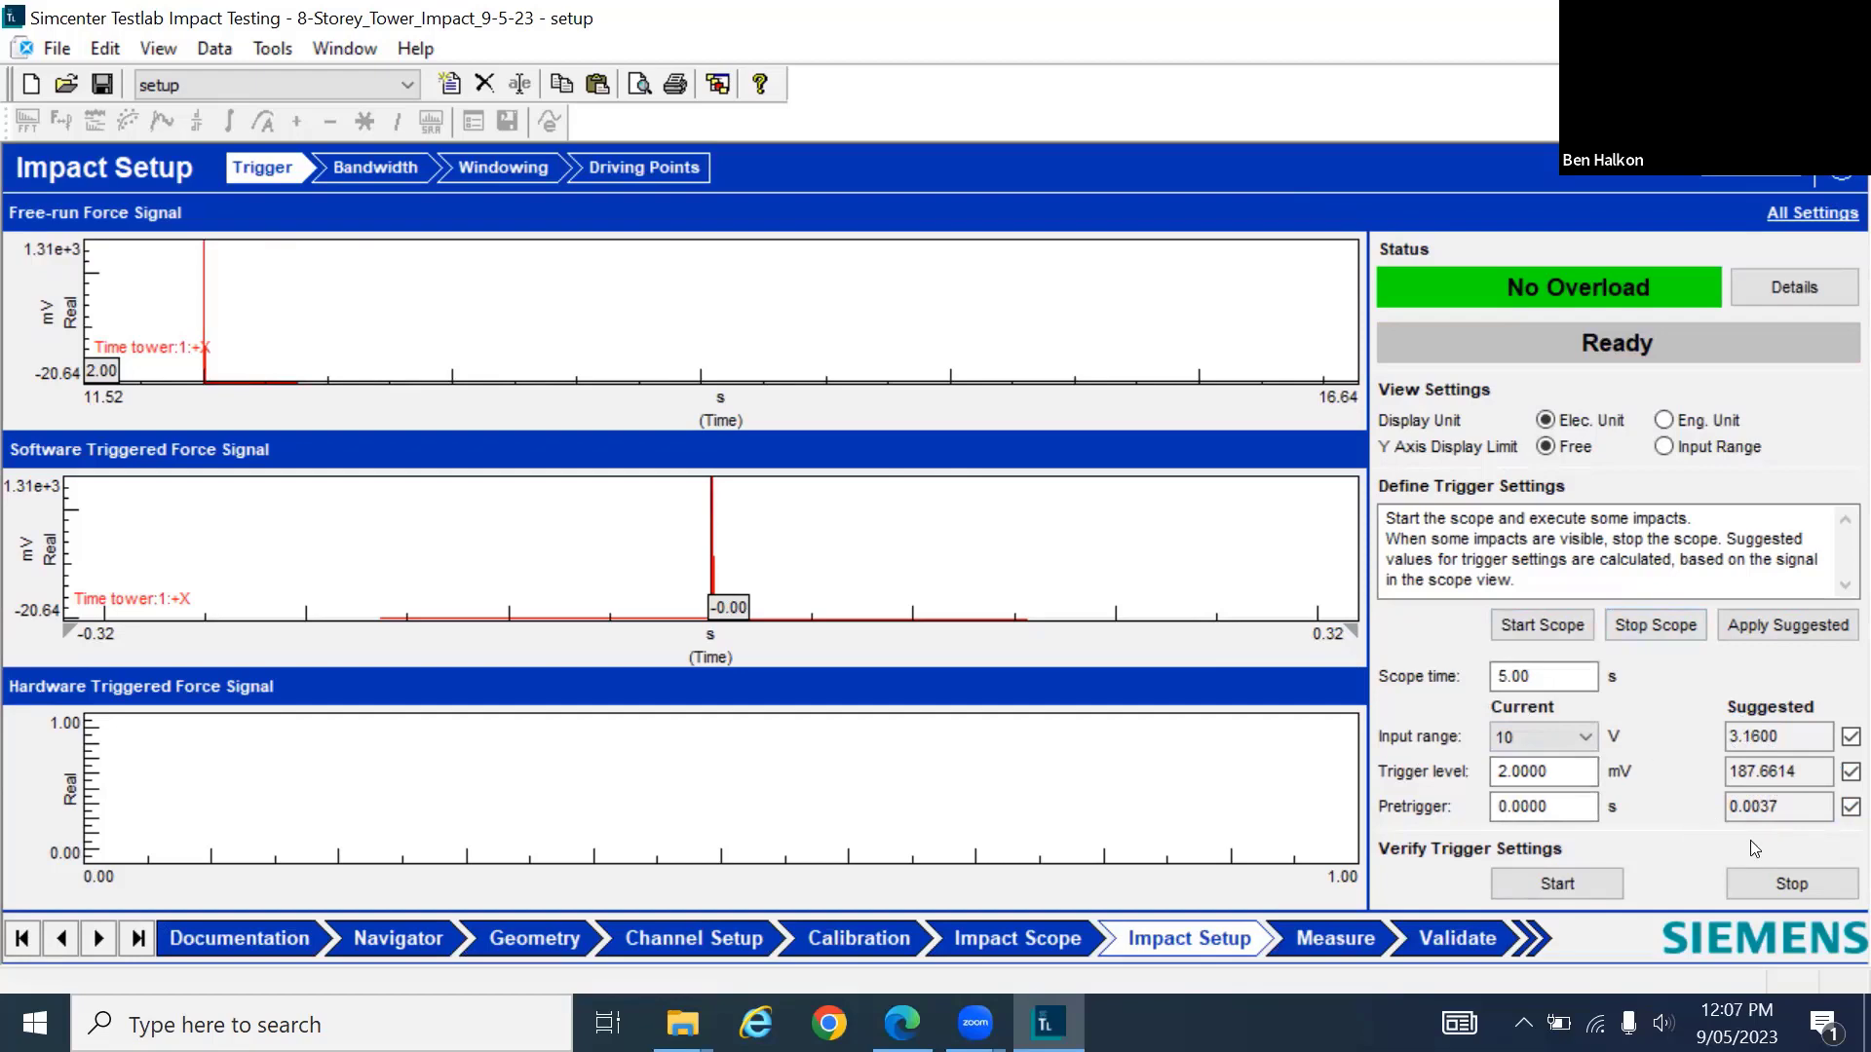
click(1796, 872)
click(1501, 886)
click(1767, 629)
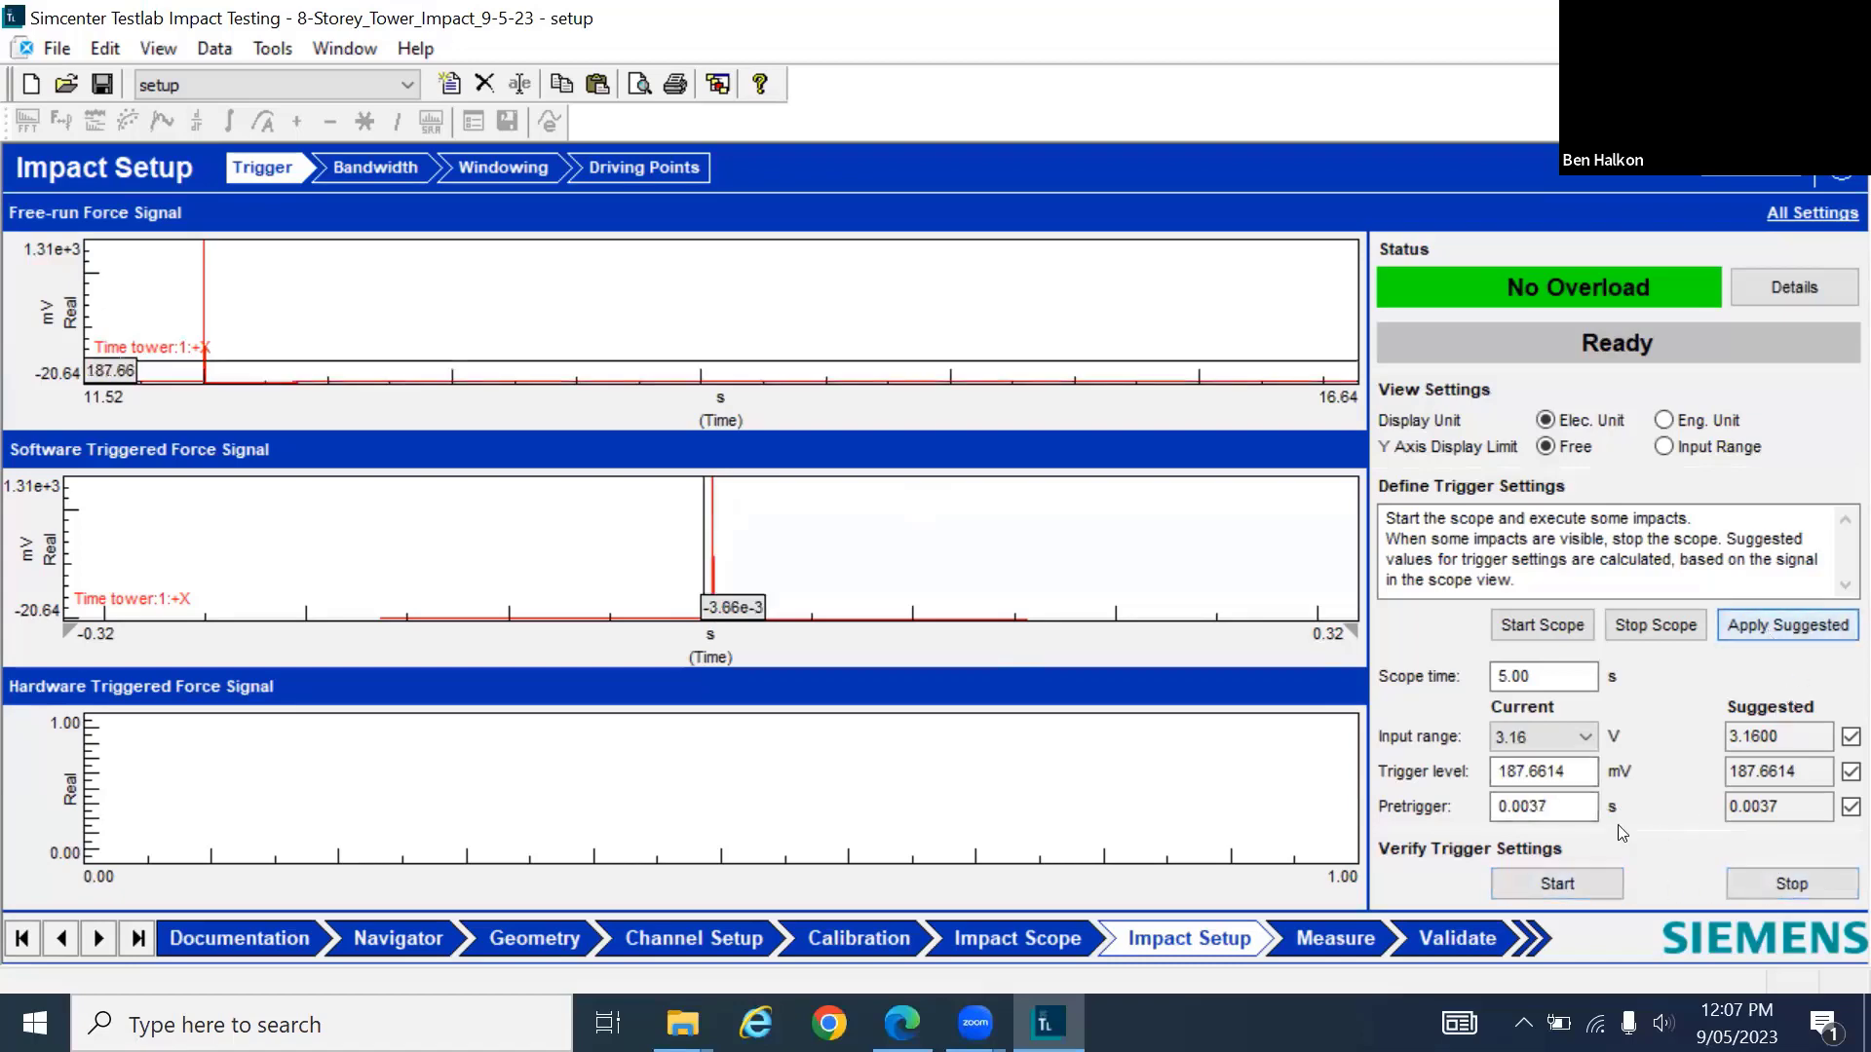
click(1550, 889)
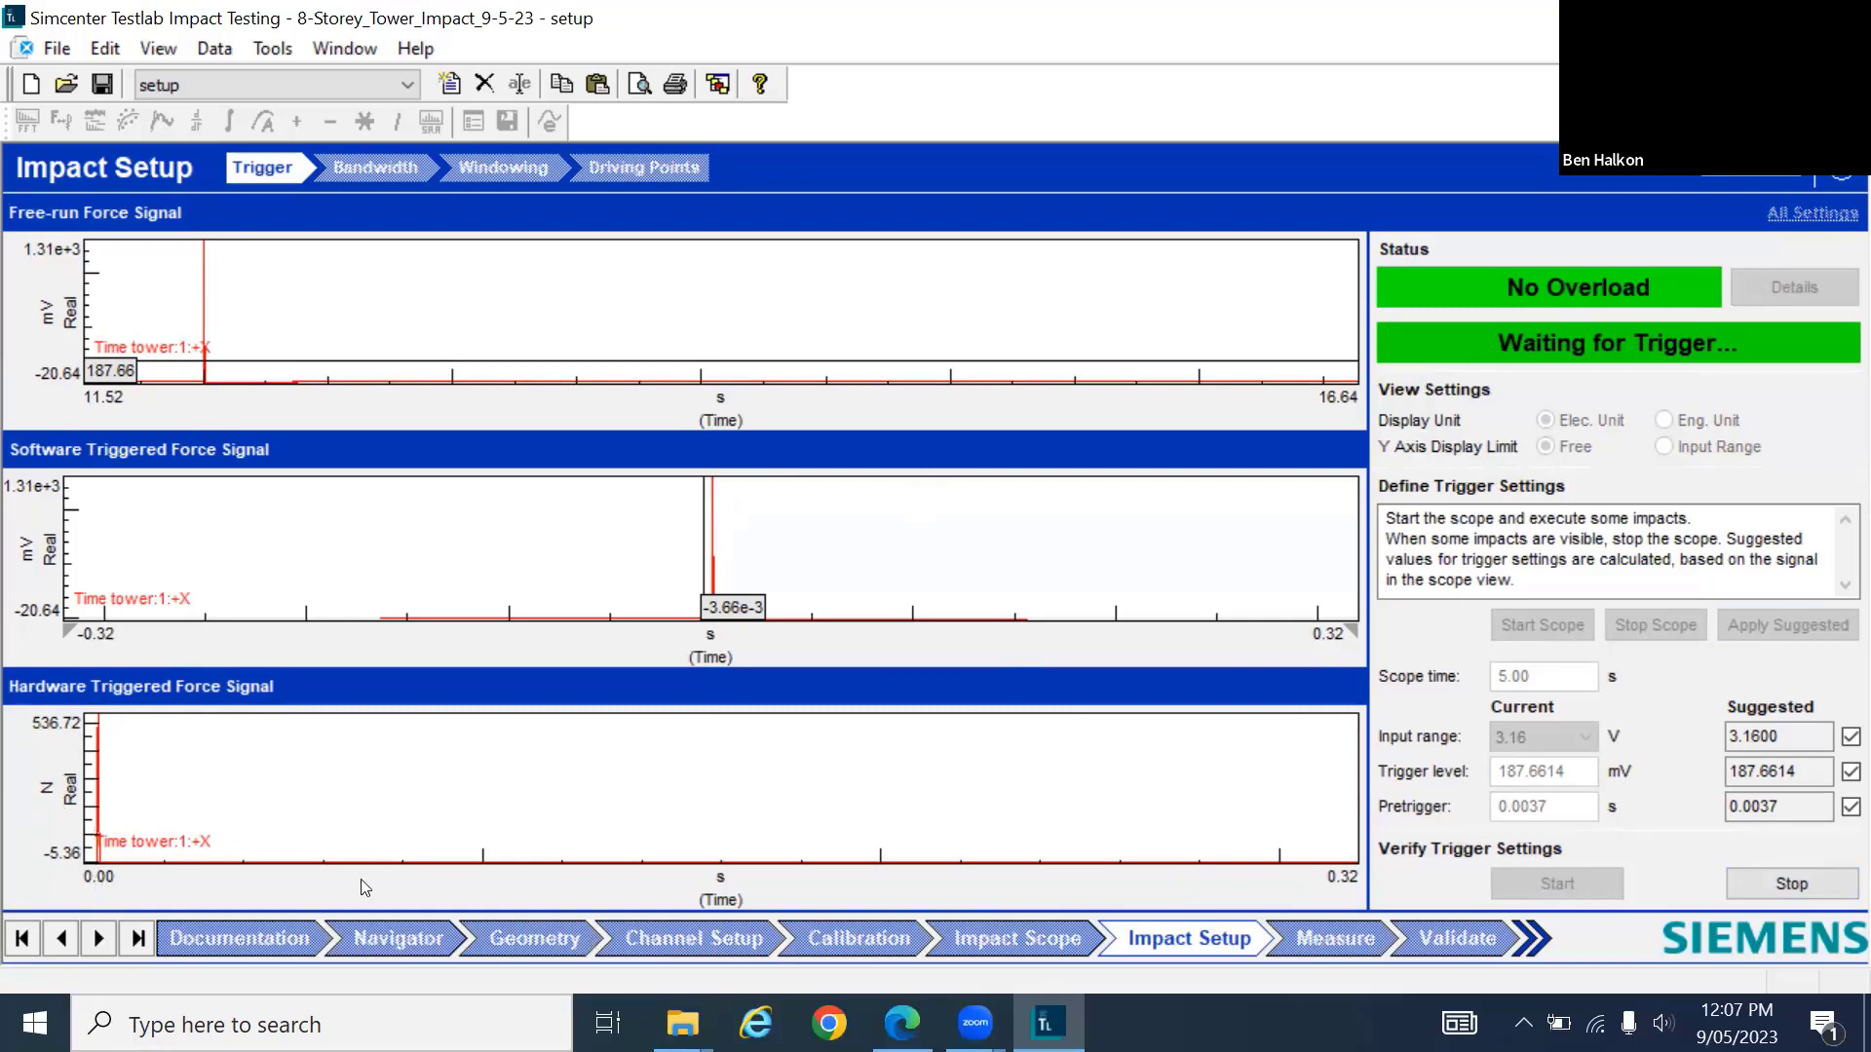
double_click(1345, 882)
click(1187, 862)
double_click(1353, 881)
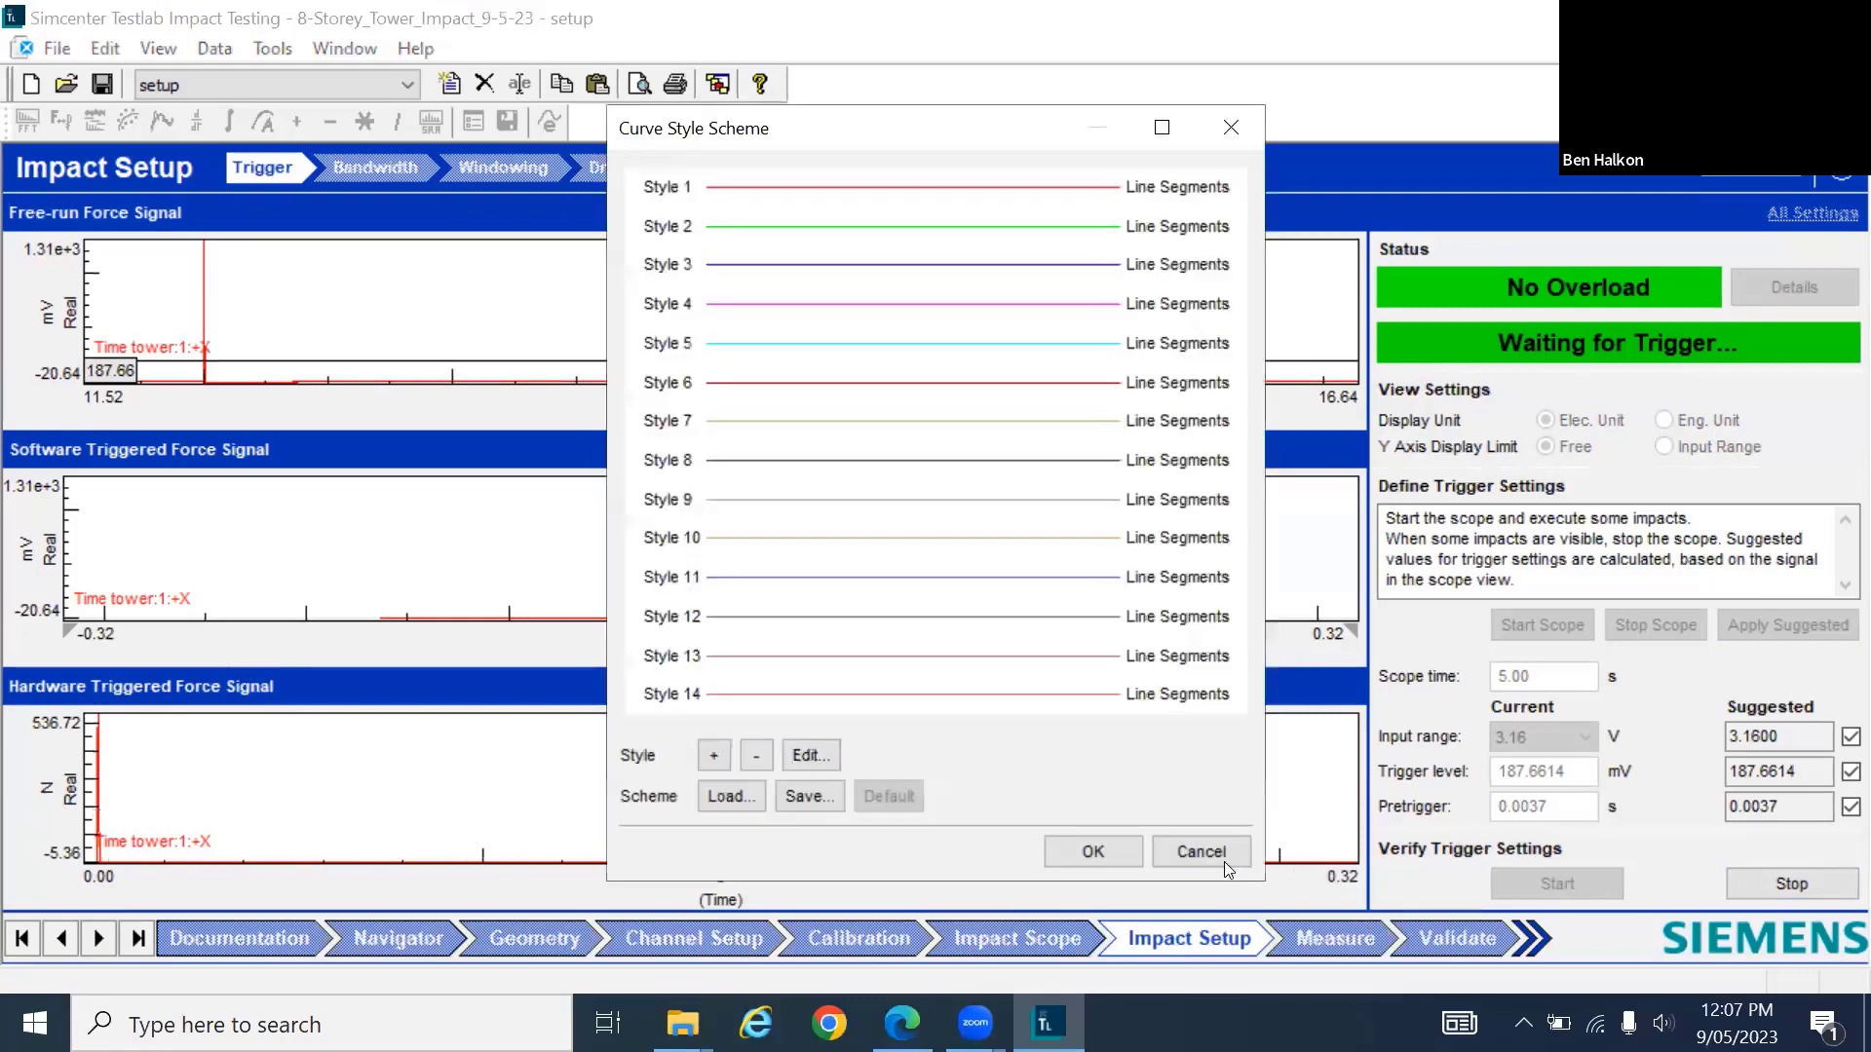
click(1220, 855)
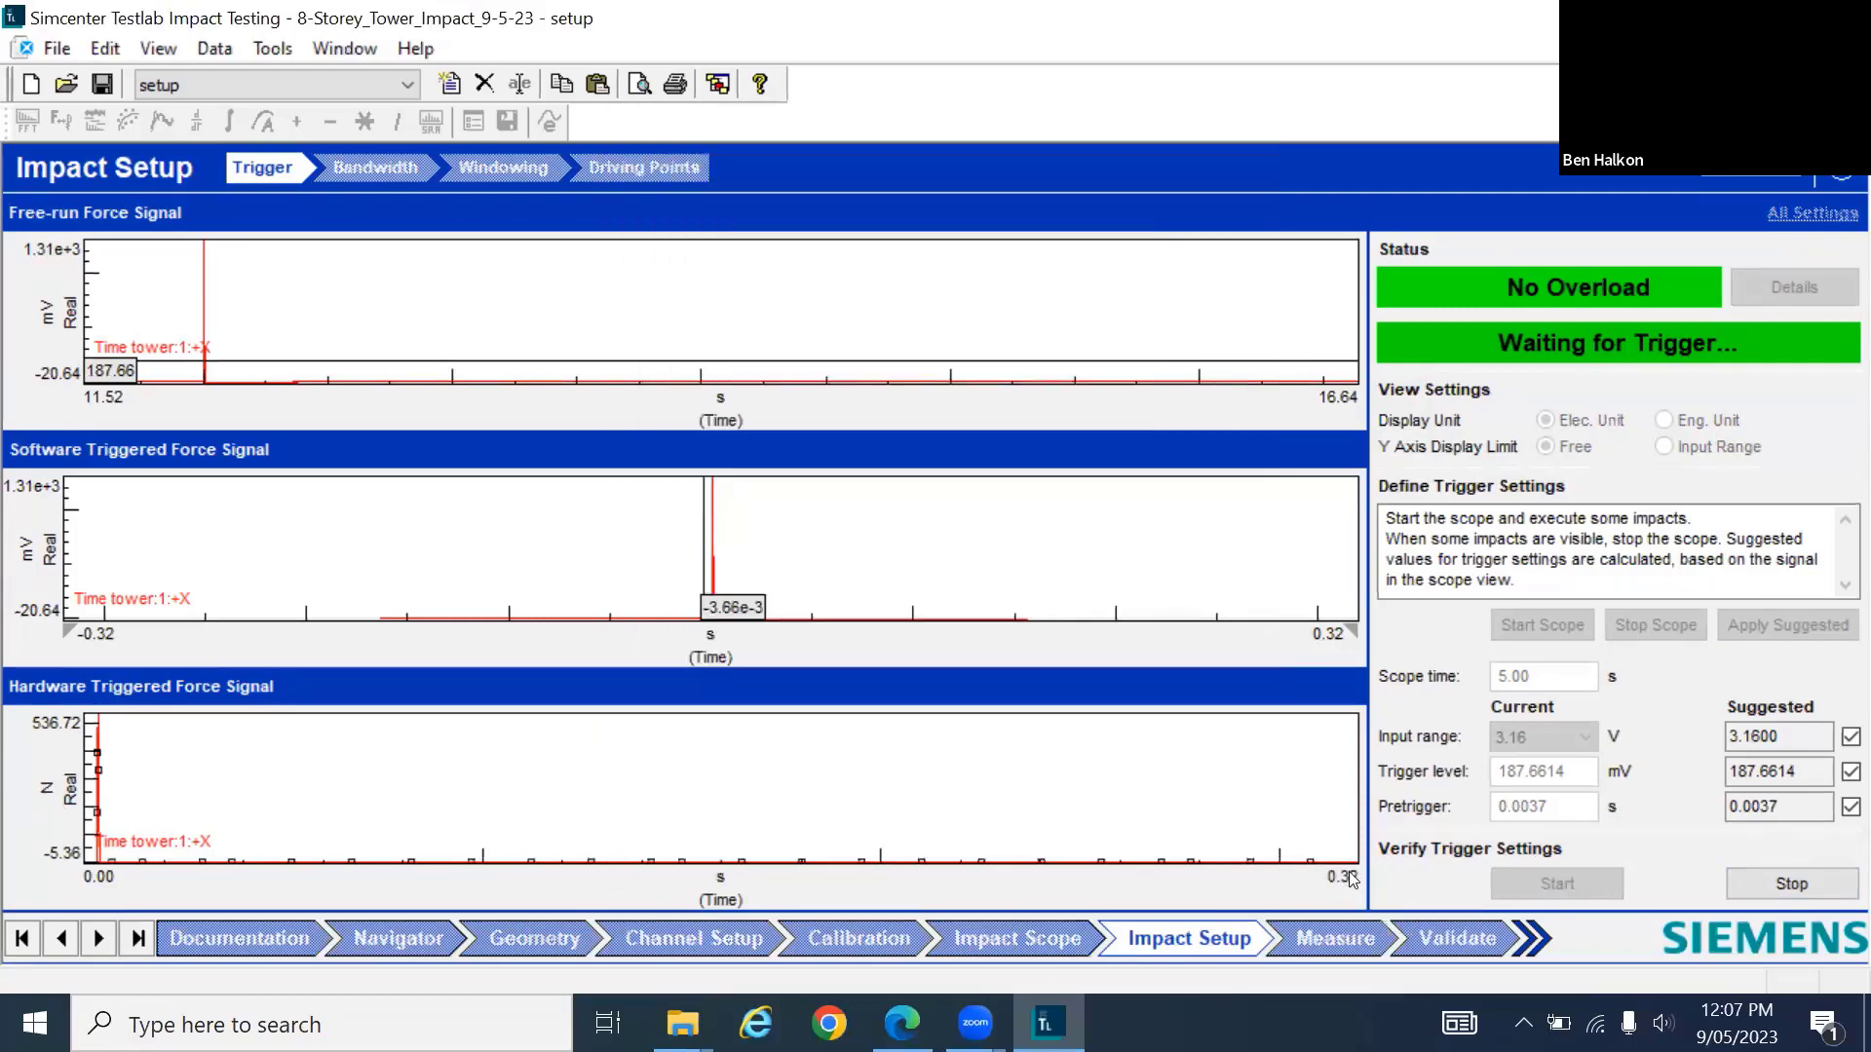
double_click(1348, 871)
click(1186, 855)
Set the maximum of the Hardware Triggered Force Signal's time axis to 0.01 s and stop the trigger verification
double_click(1339, 886)
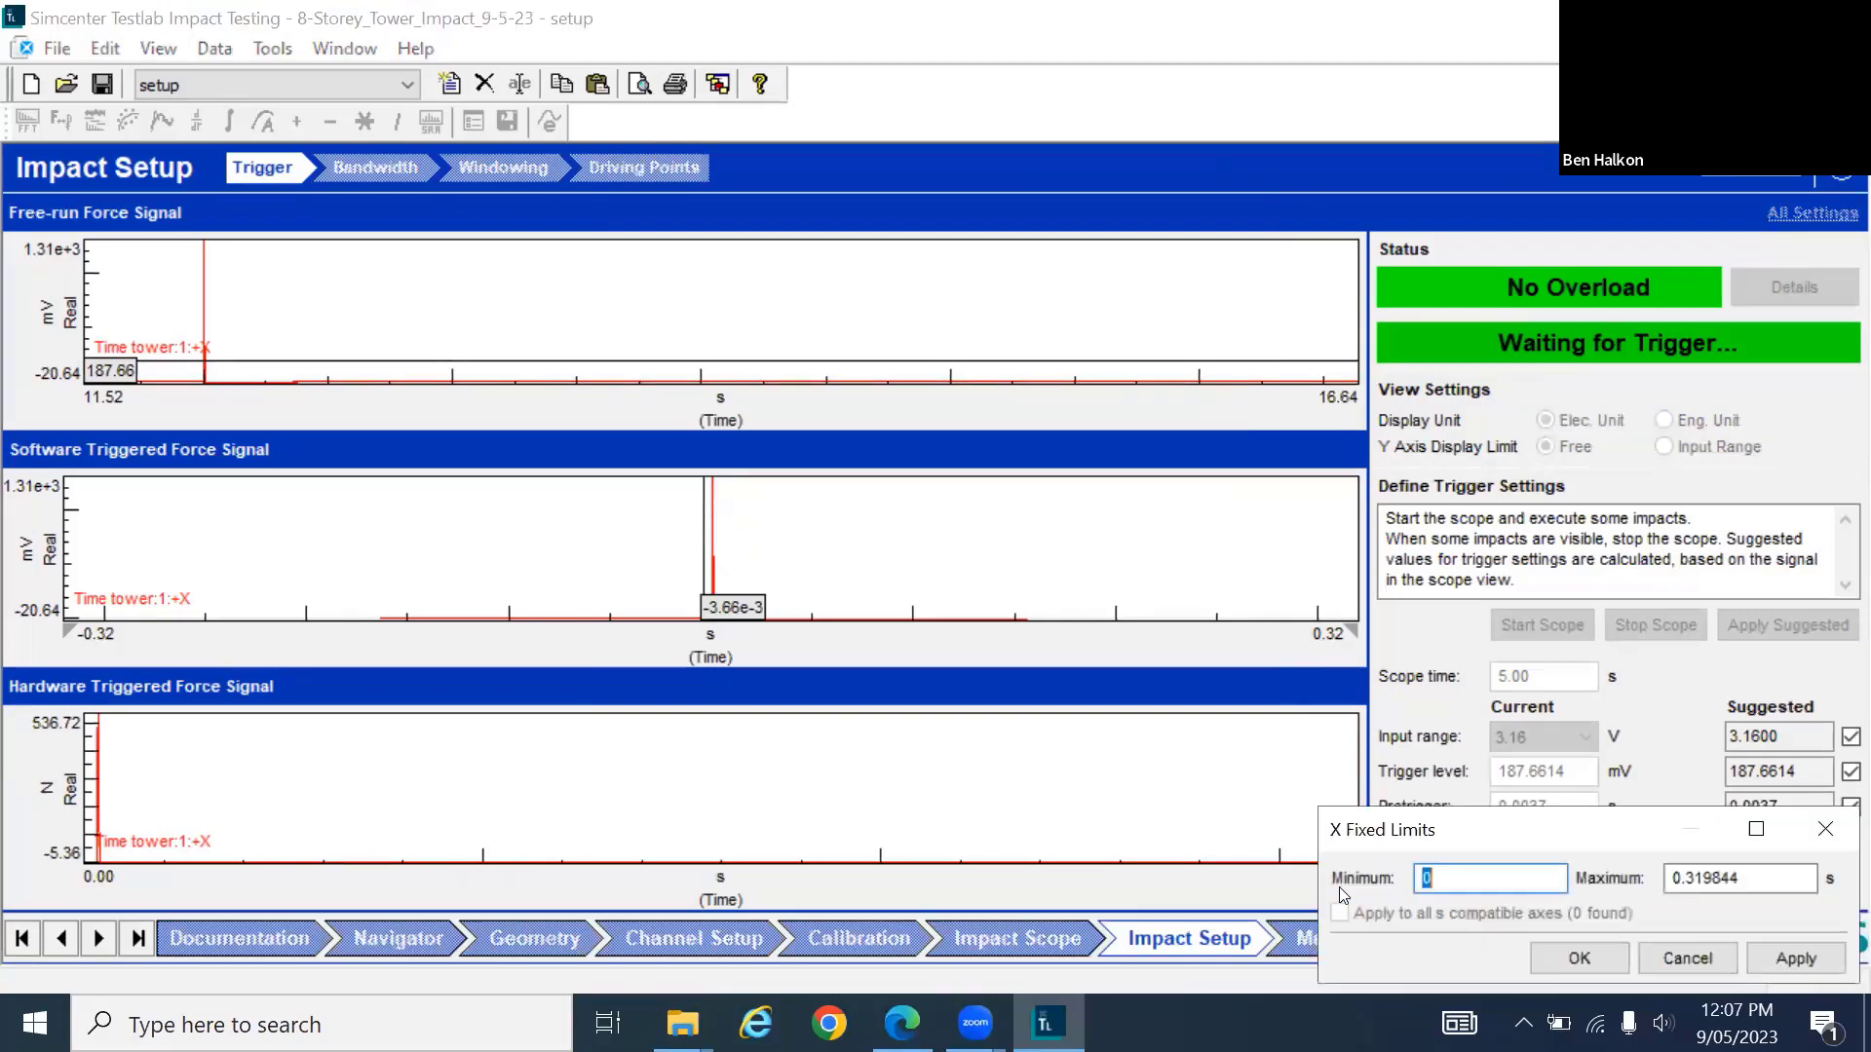
click(1700, 877)
double_click(1700, 877)
text(.01)
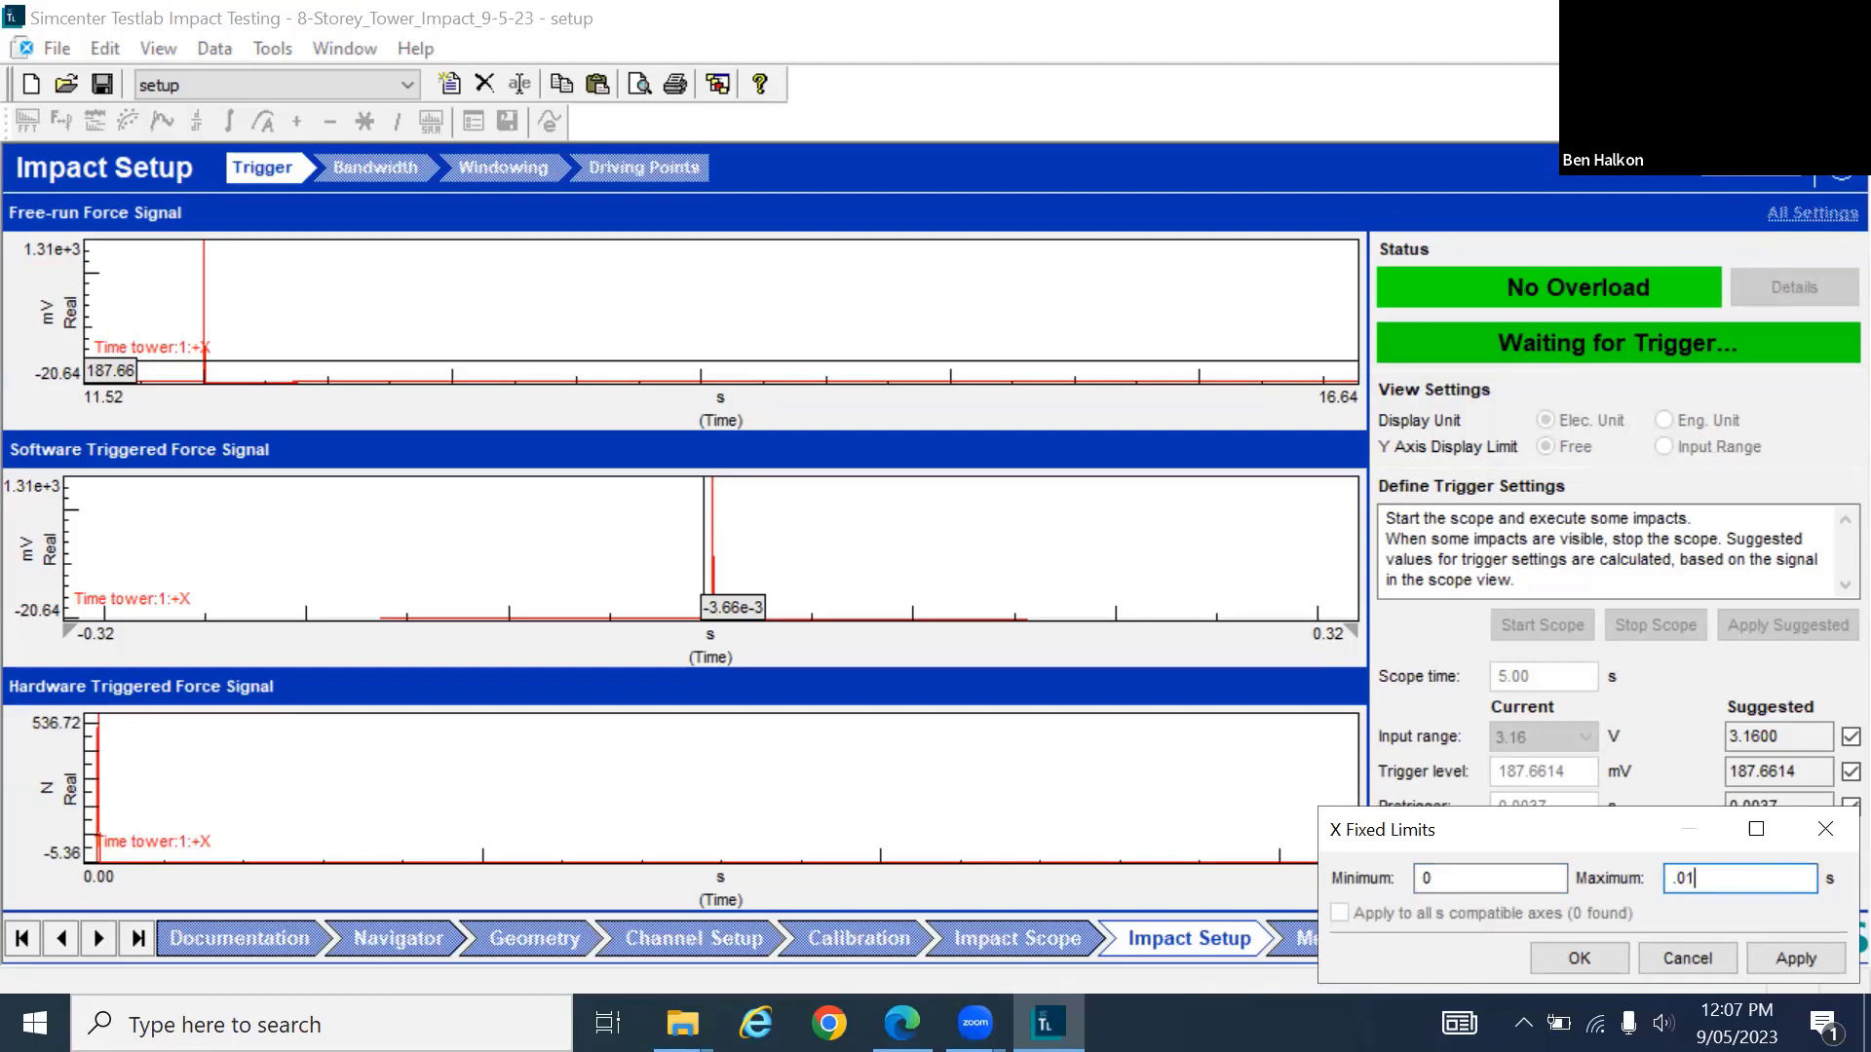
key(Return)
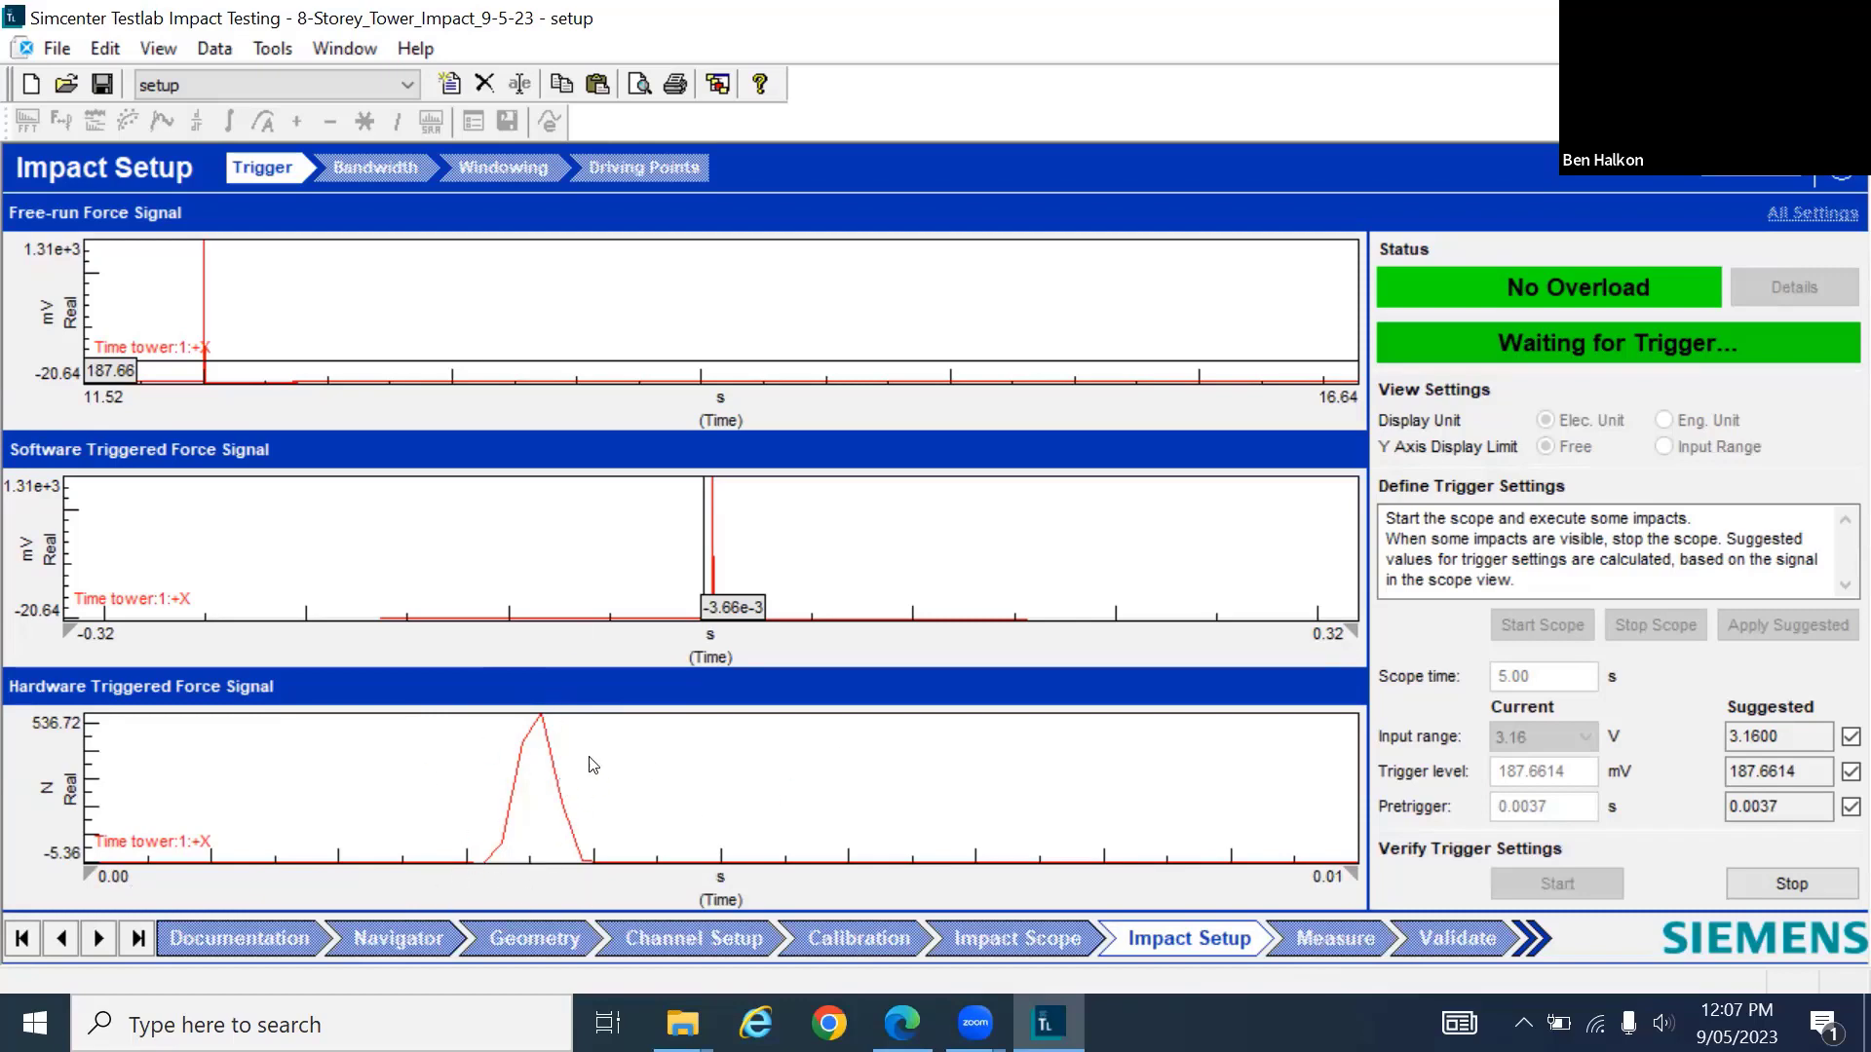
click(1793, 883)
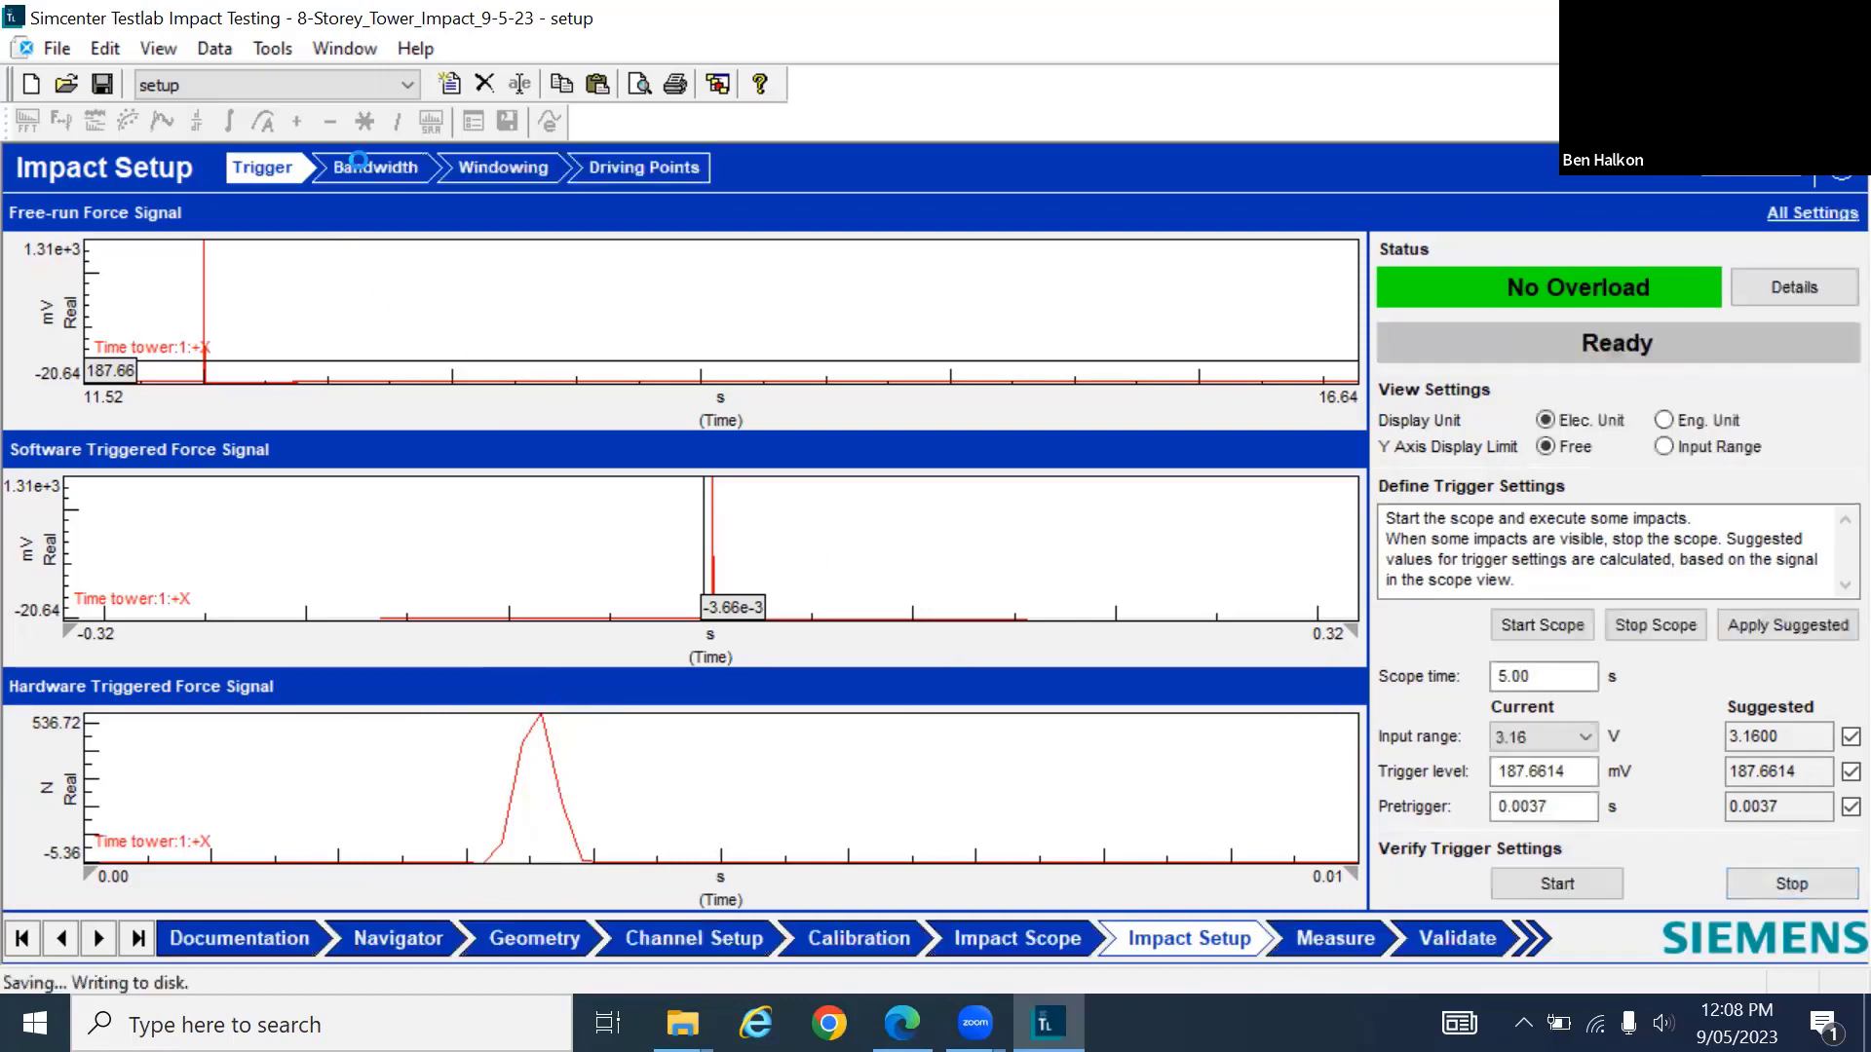
Run a bandwidth check in Impact Setup, stop it and set the bandwidth to 1024.00 Hz
click(380, 168)
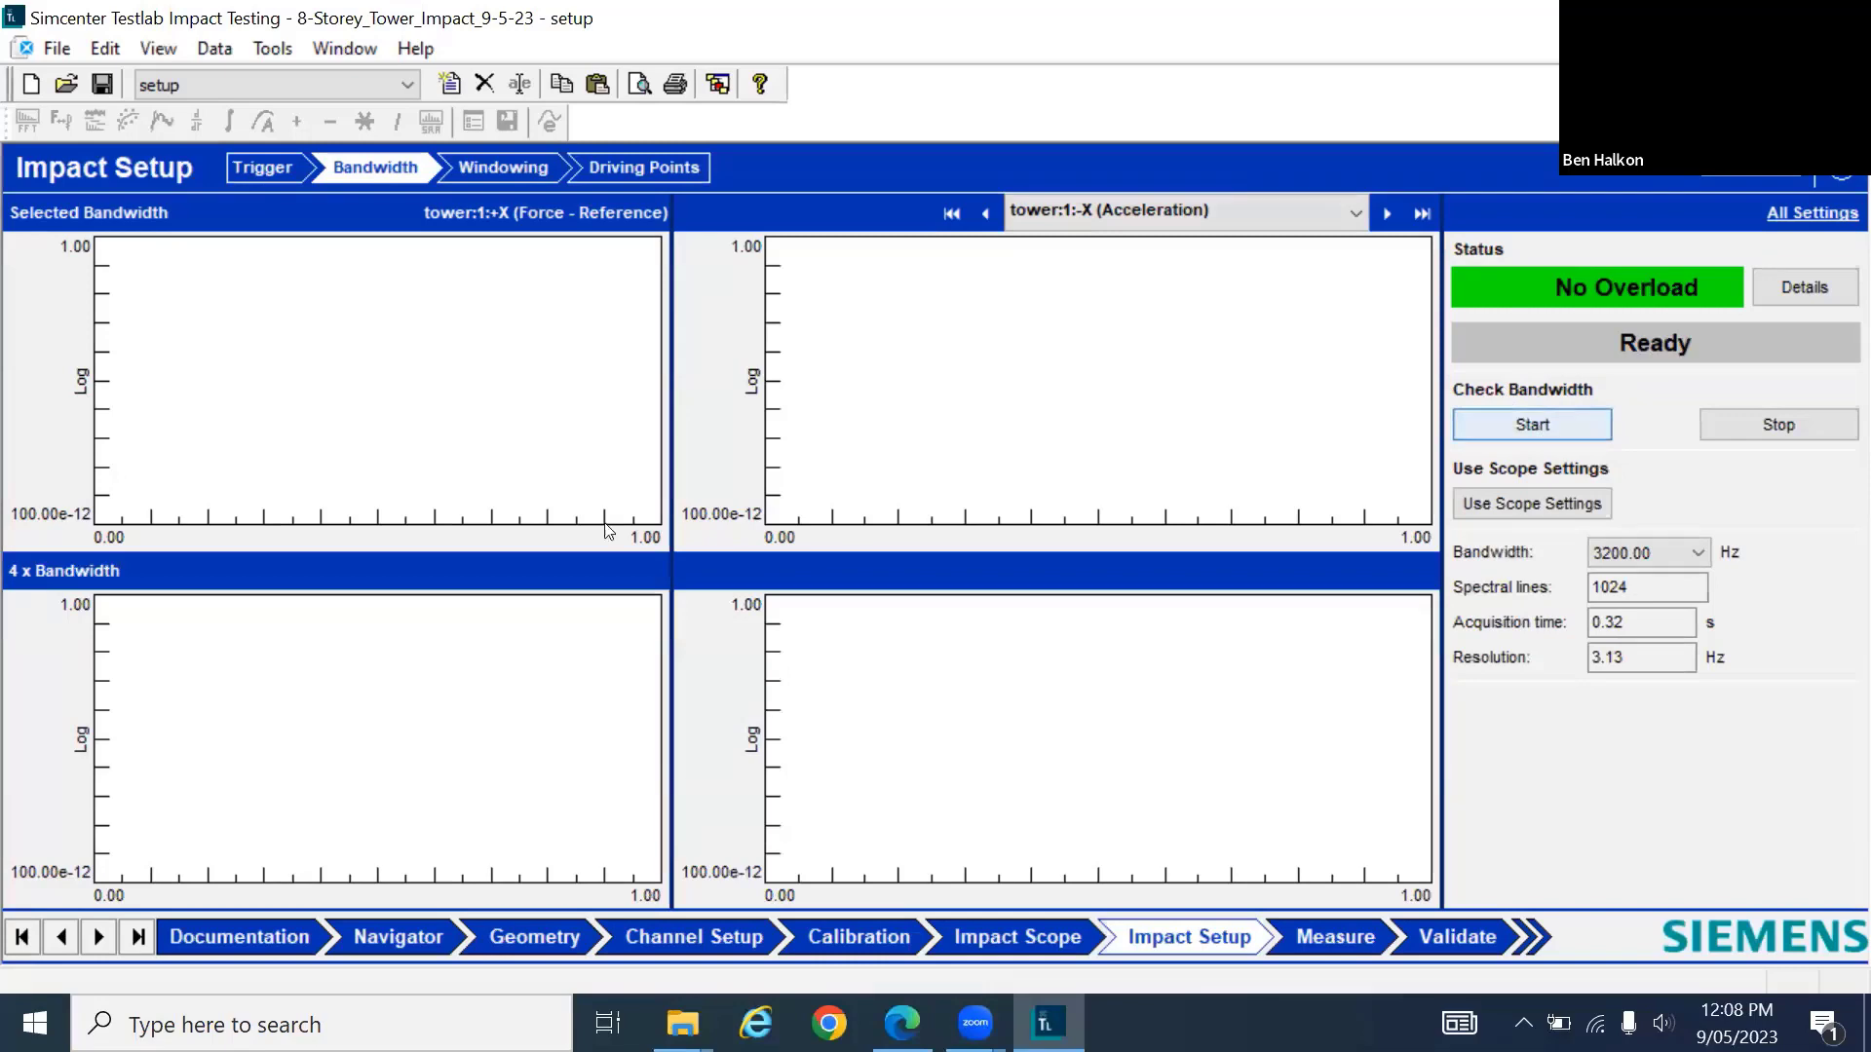
click(1542, 425)
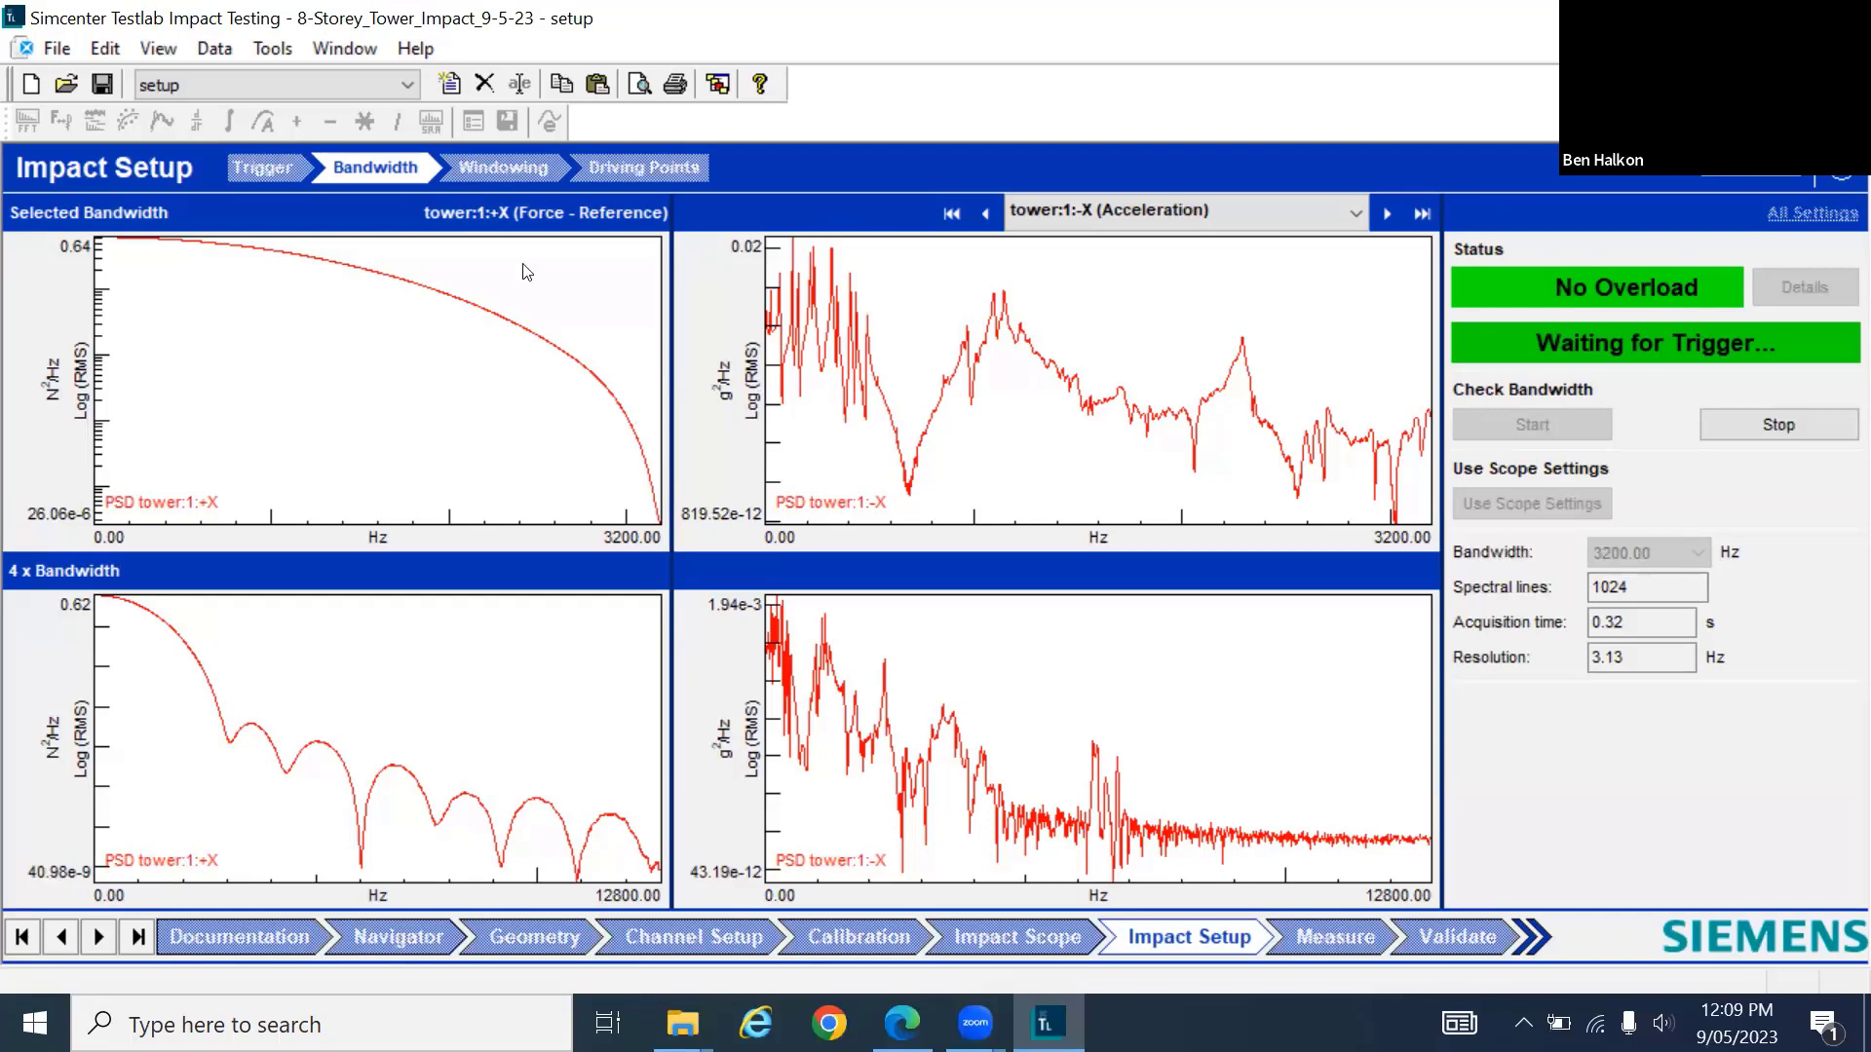
click(1779, 429)
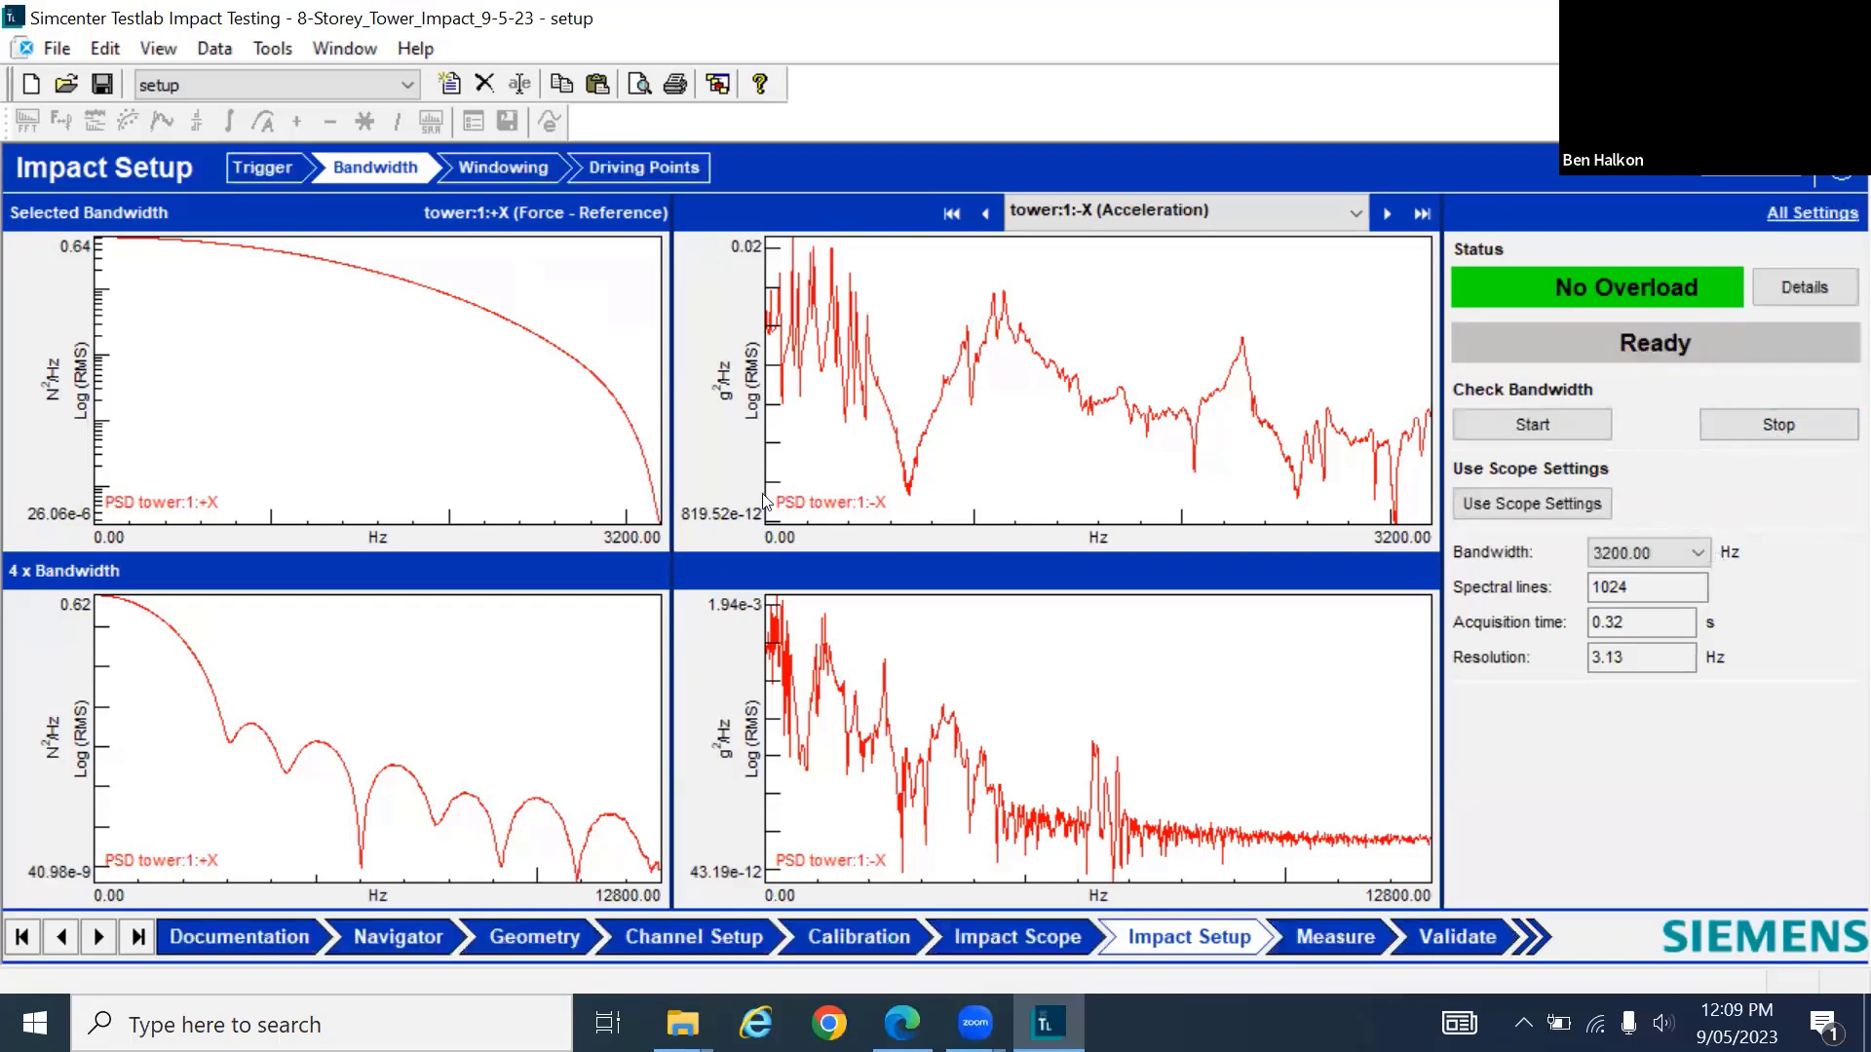
click(1697, 553)
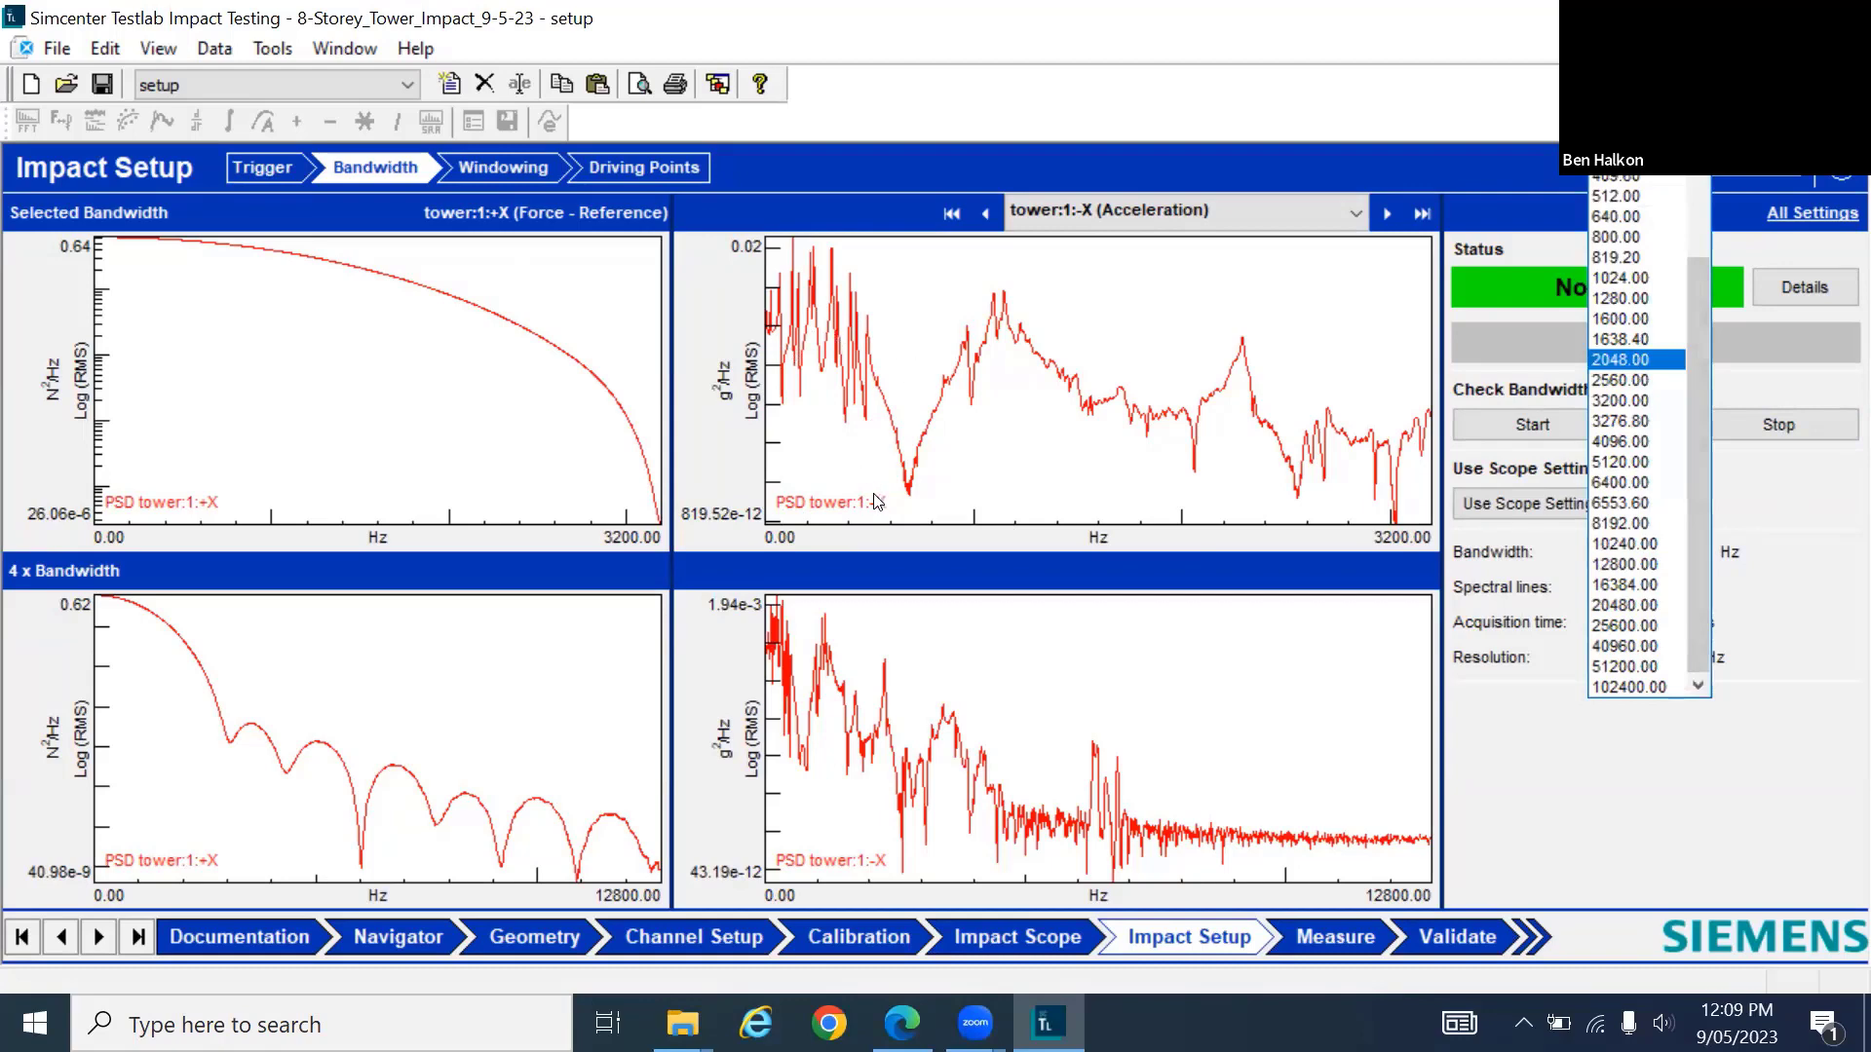
click(1653, 279)
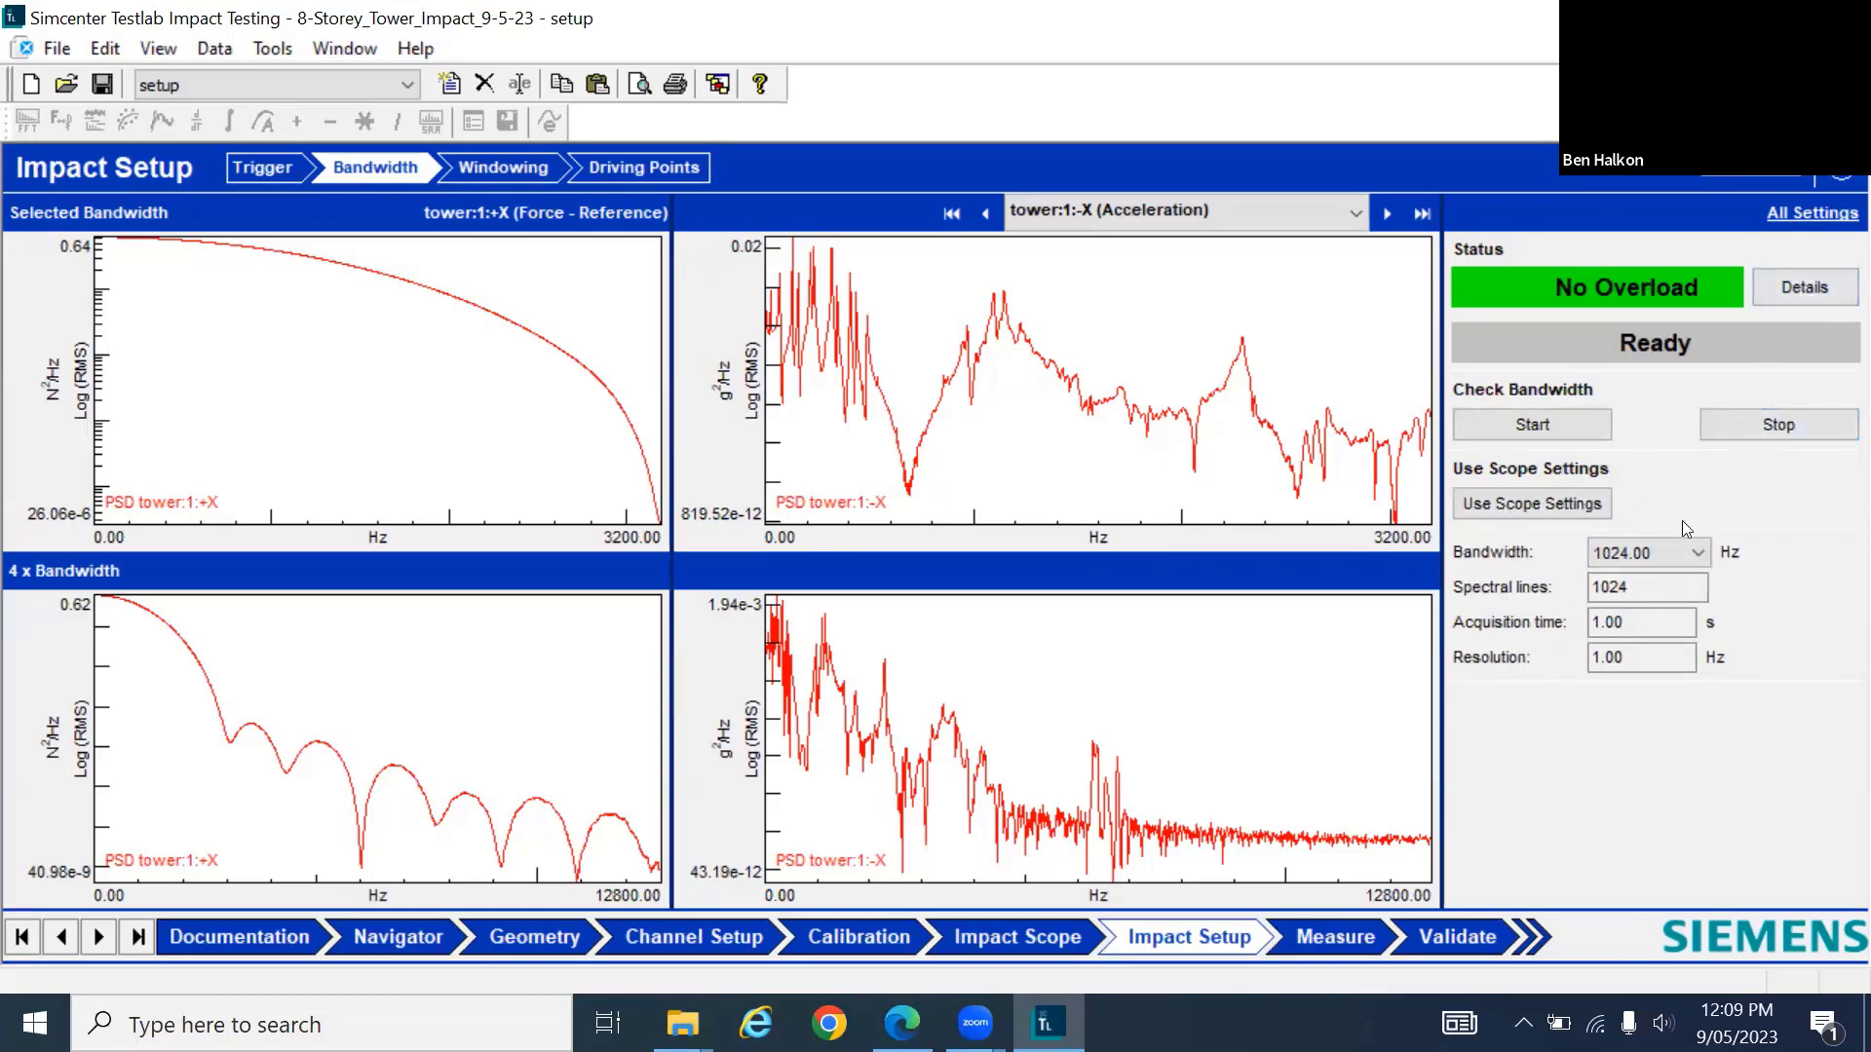
Set the number of spectral lines to 2048 in All Settings
click(1804, 288)
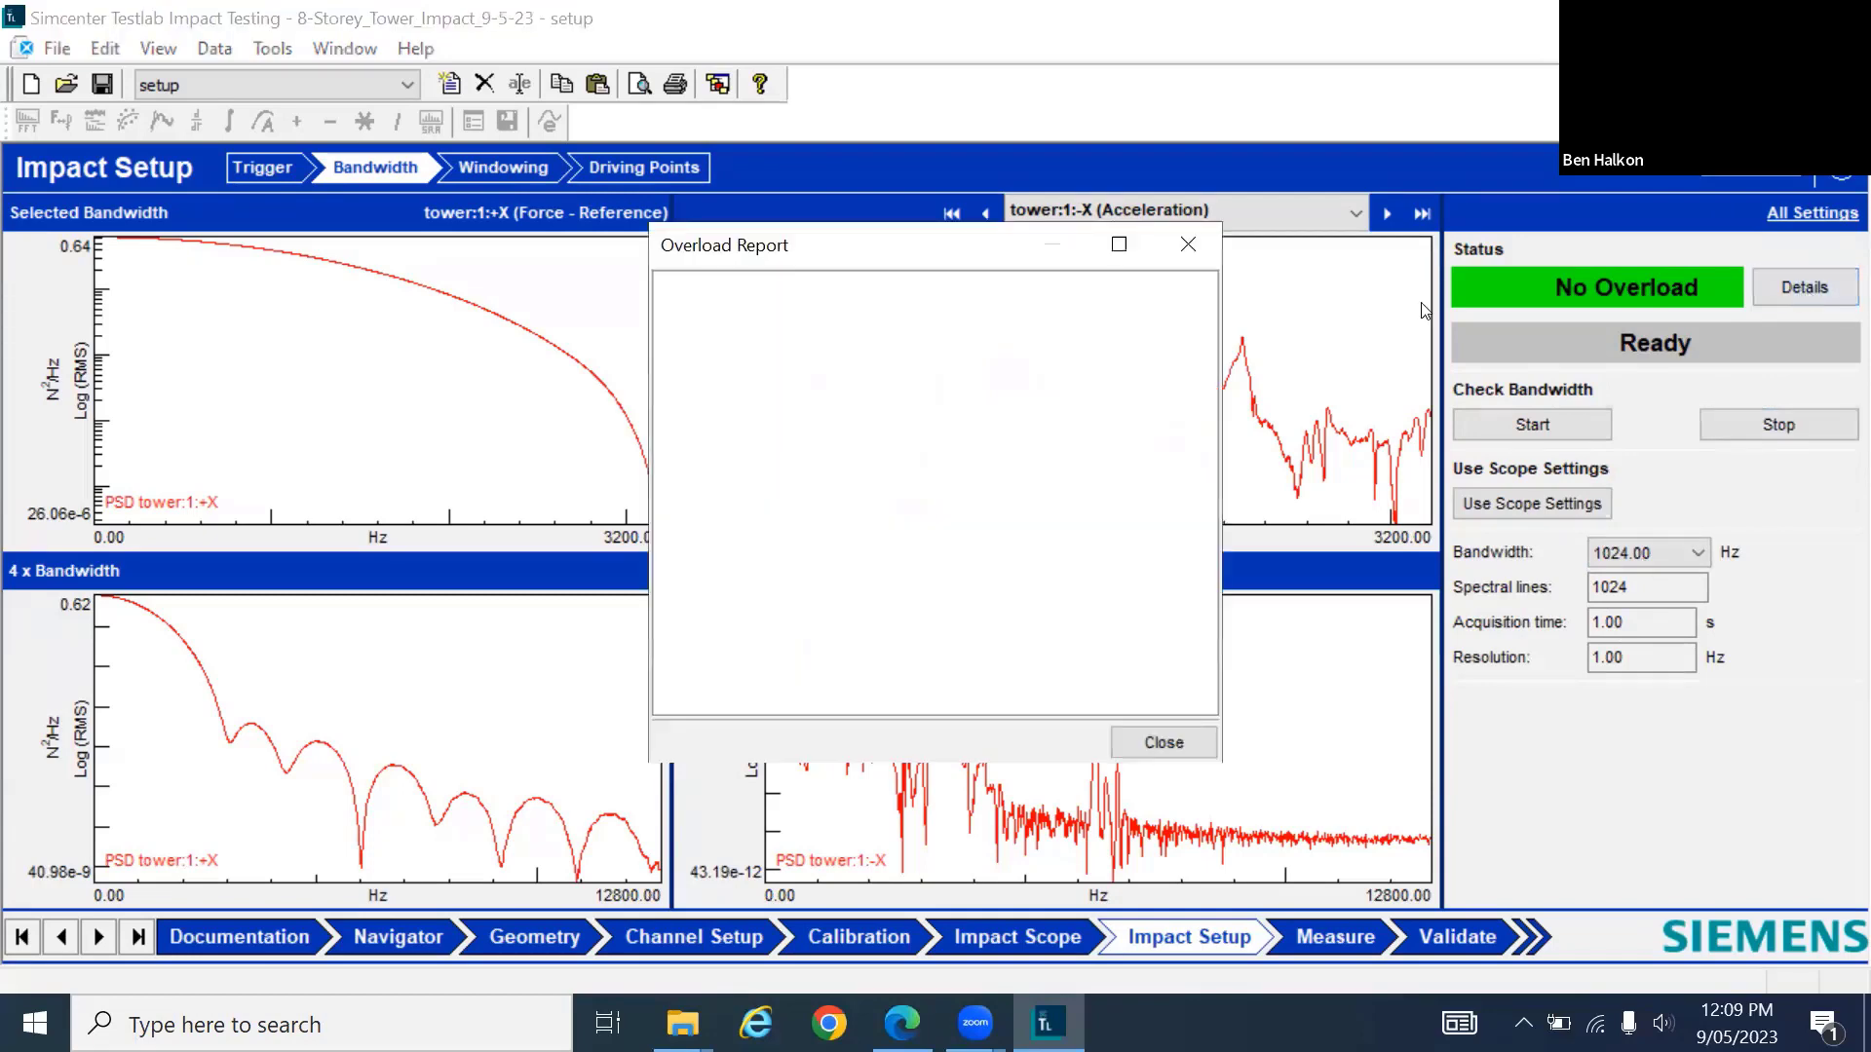
click(1213, 247)
click(1815, 213)
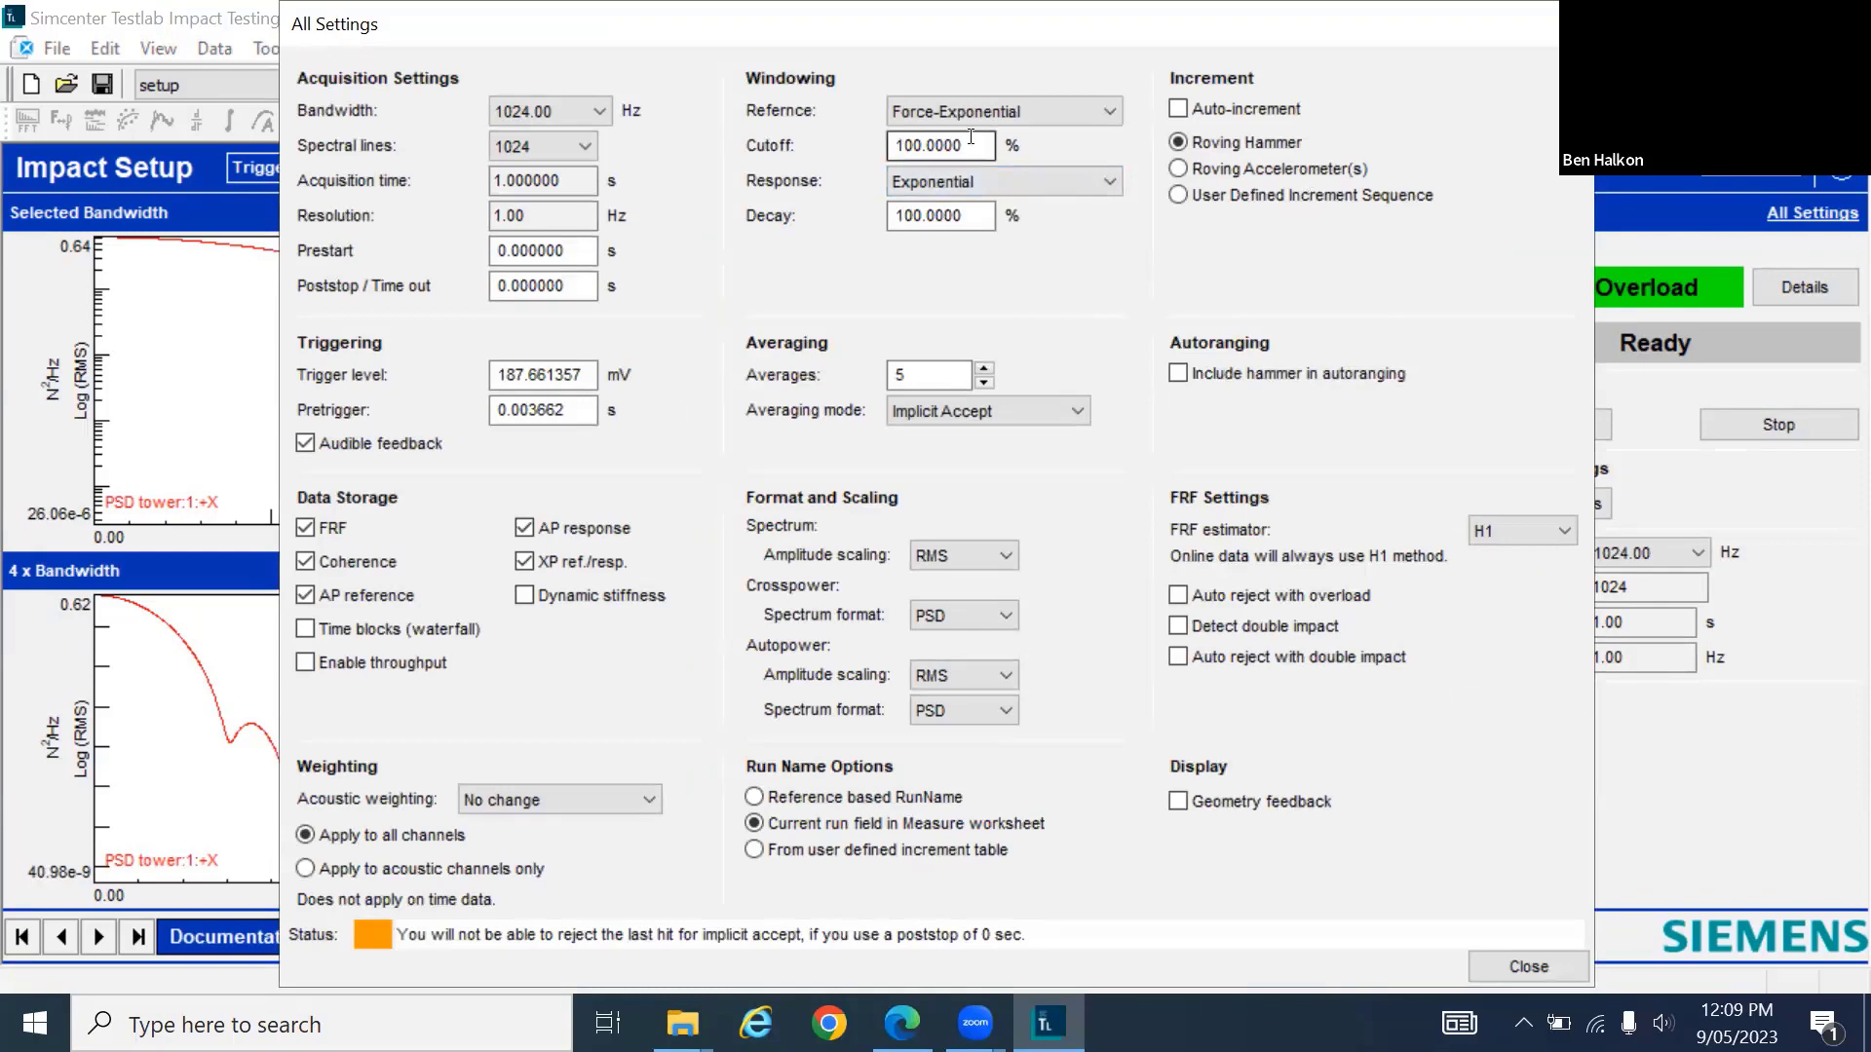
click(586, 147)
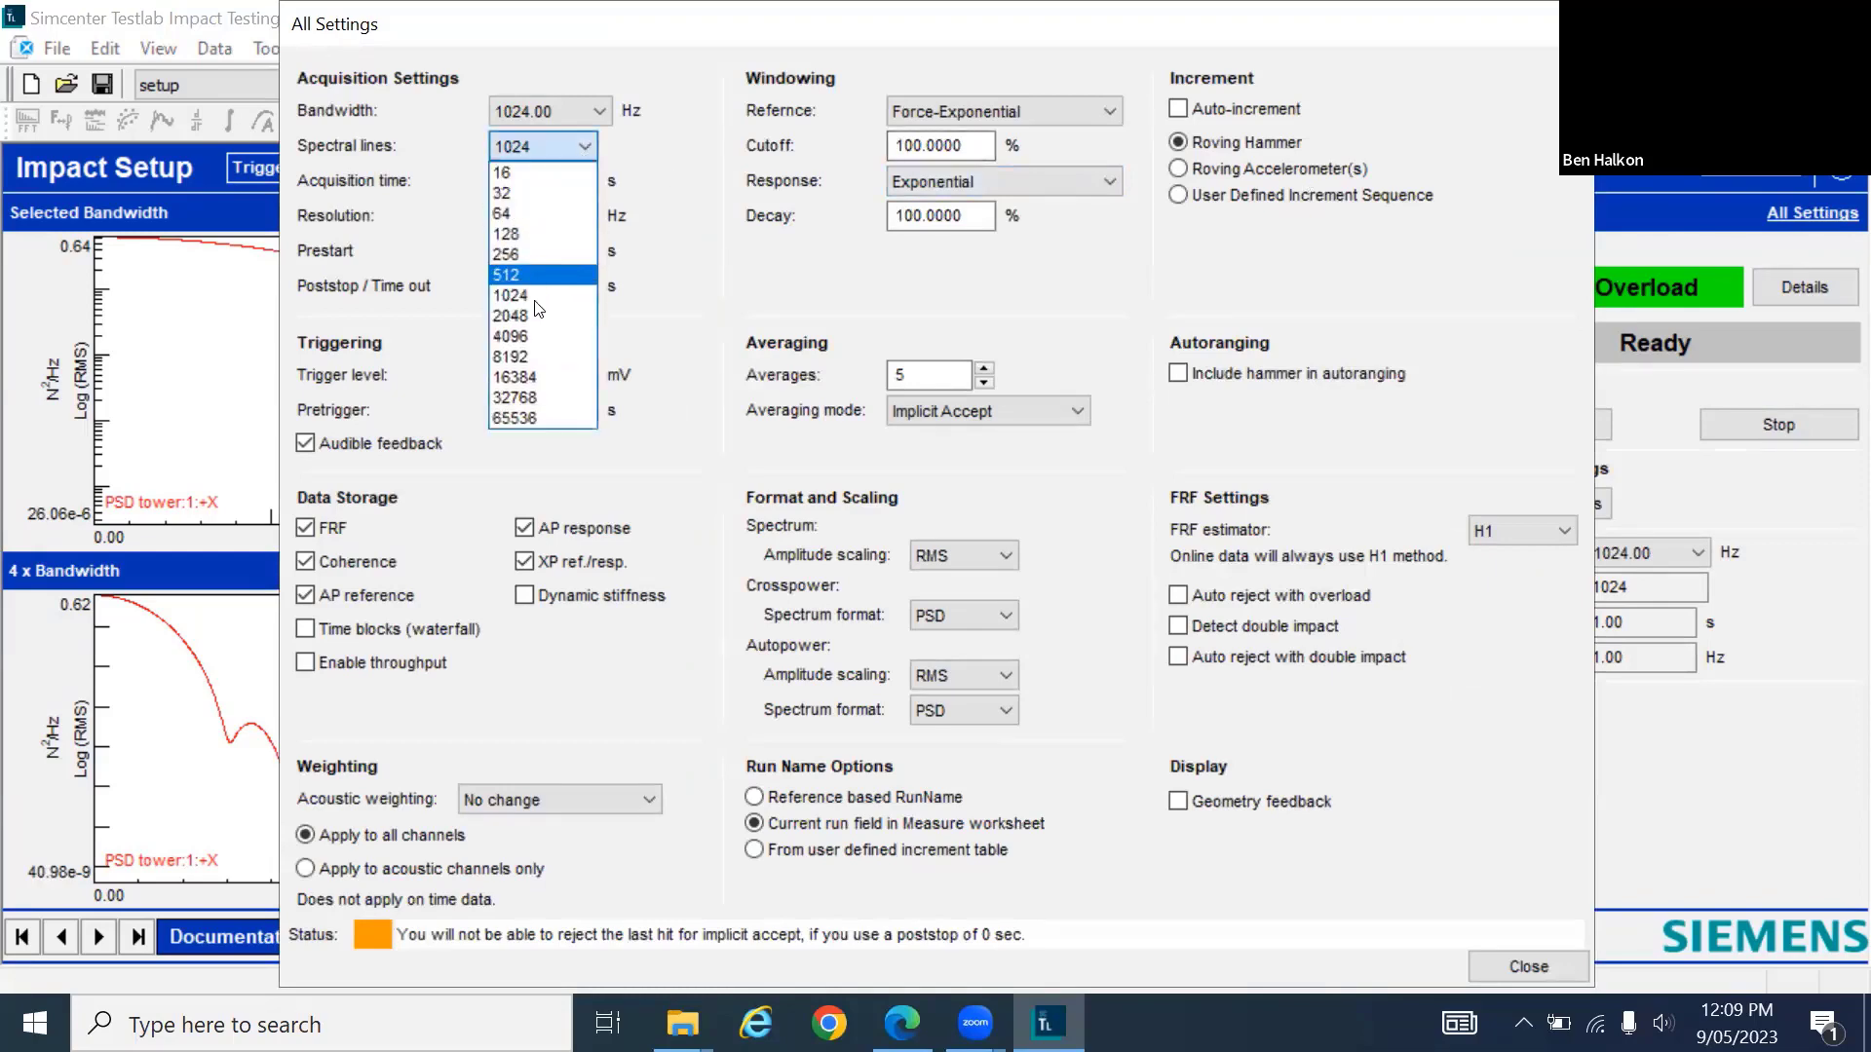
click(530, 314)
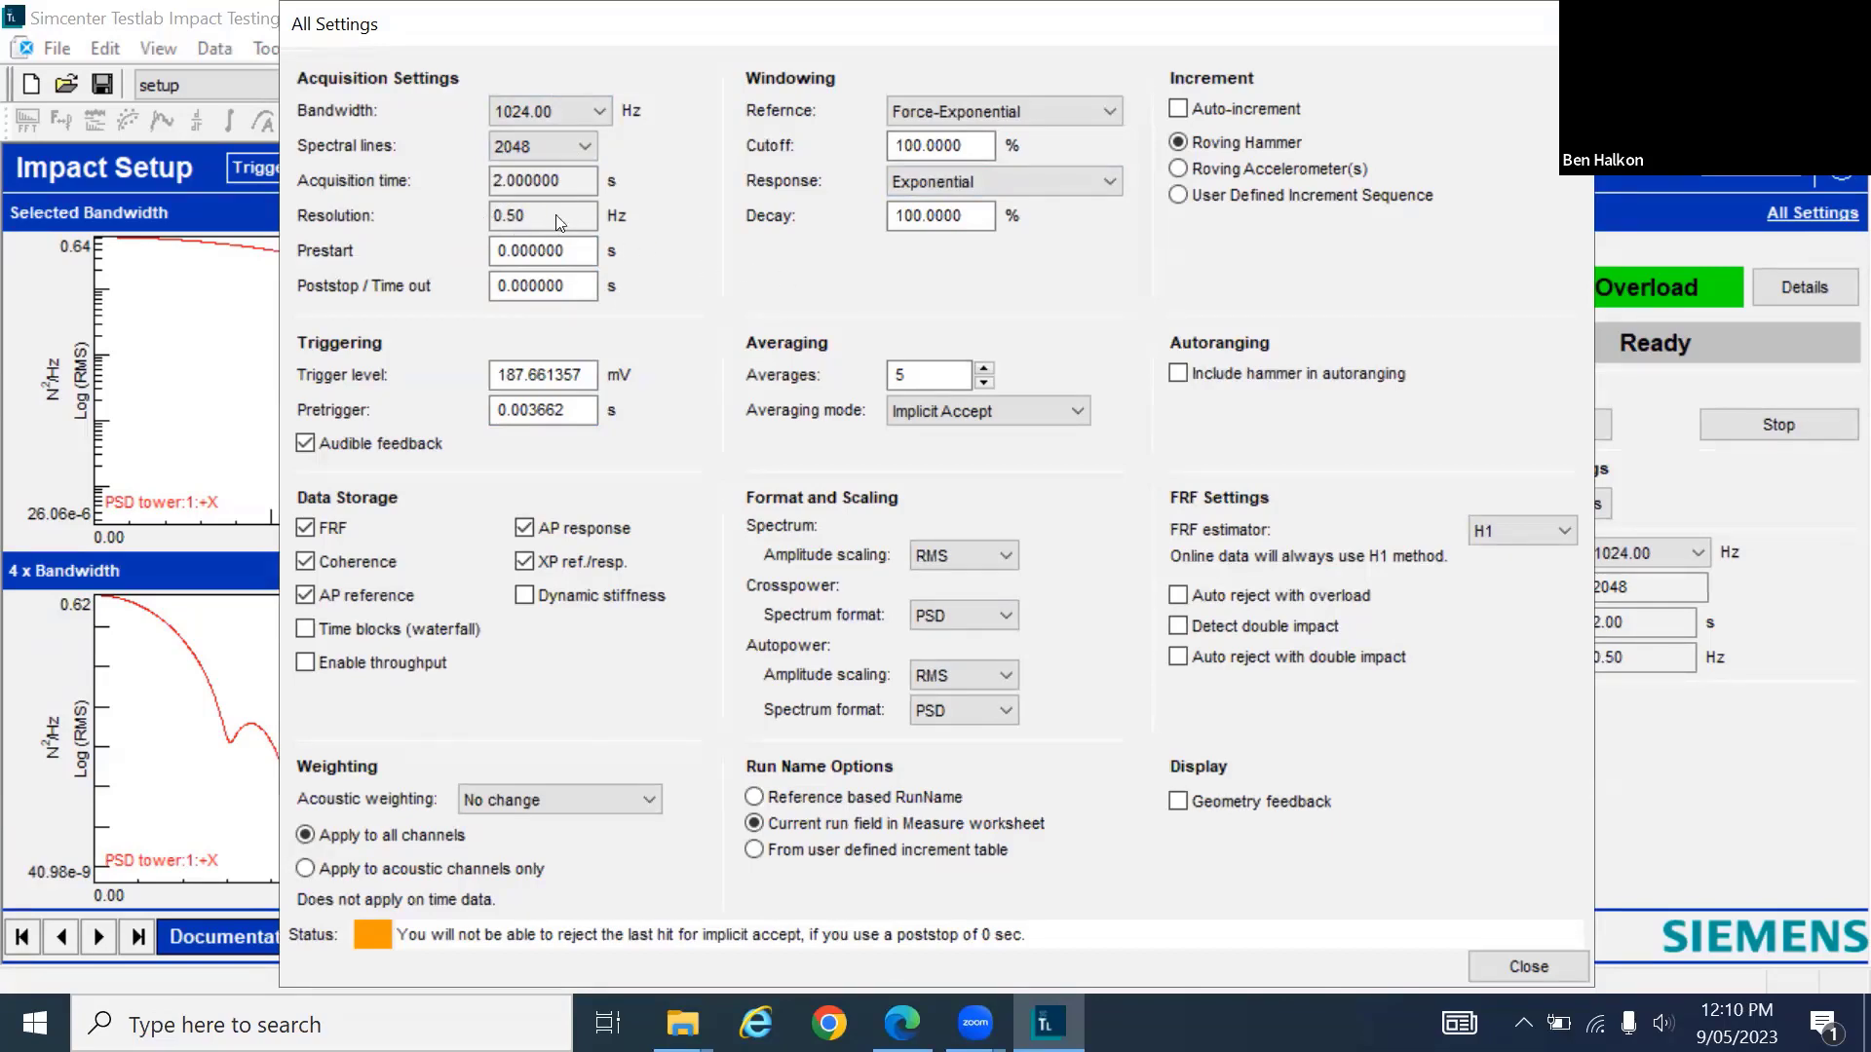
click(1527, 966)
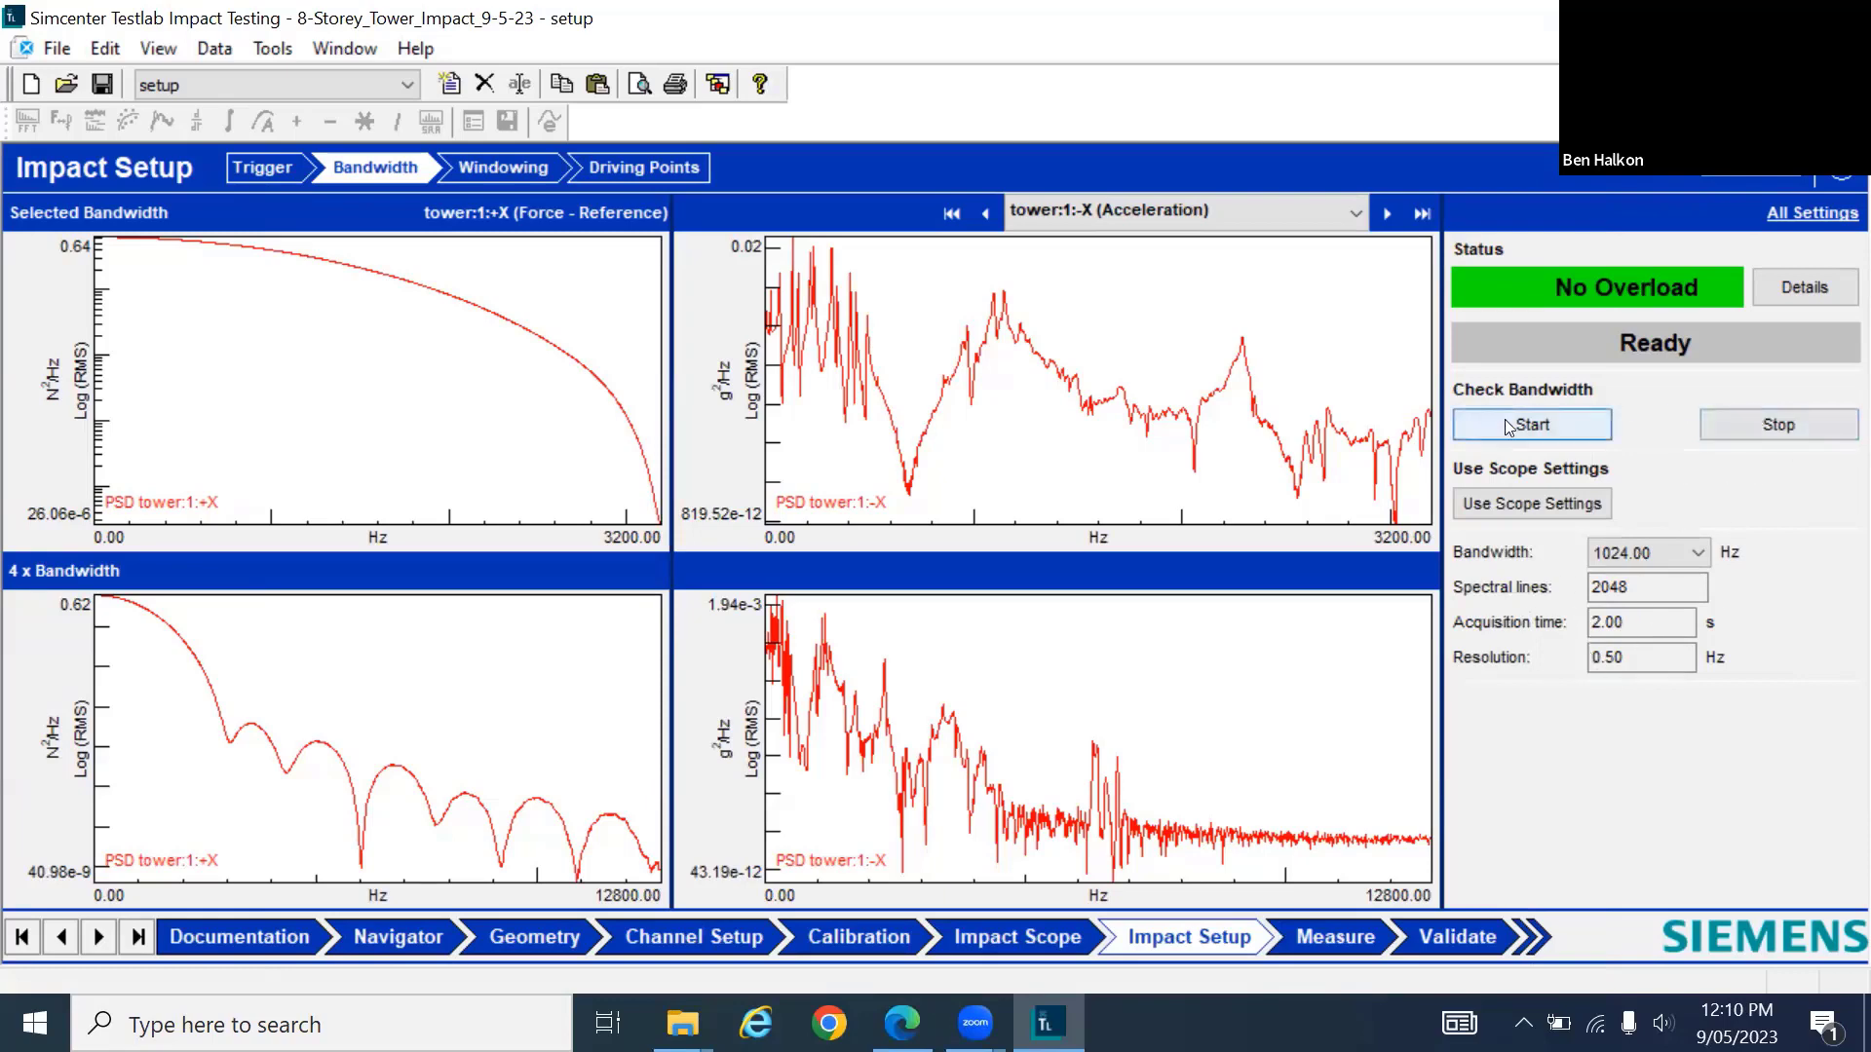
Run a windowing measurement, apply the suggested 0.756836 % reference cutoff and 16.804 % response decay, and save the project from Driving Points
click(497, 167)
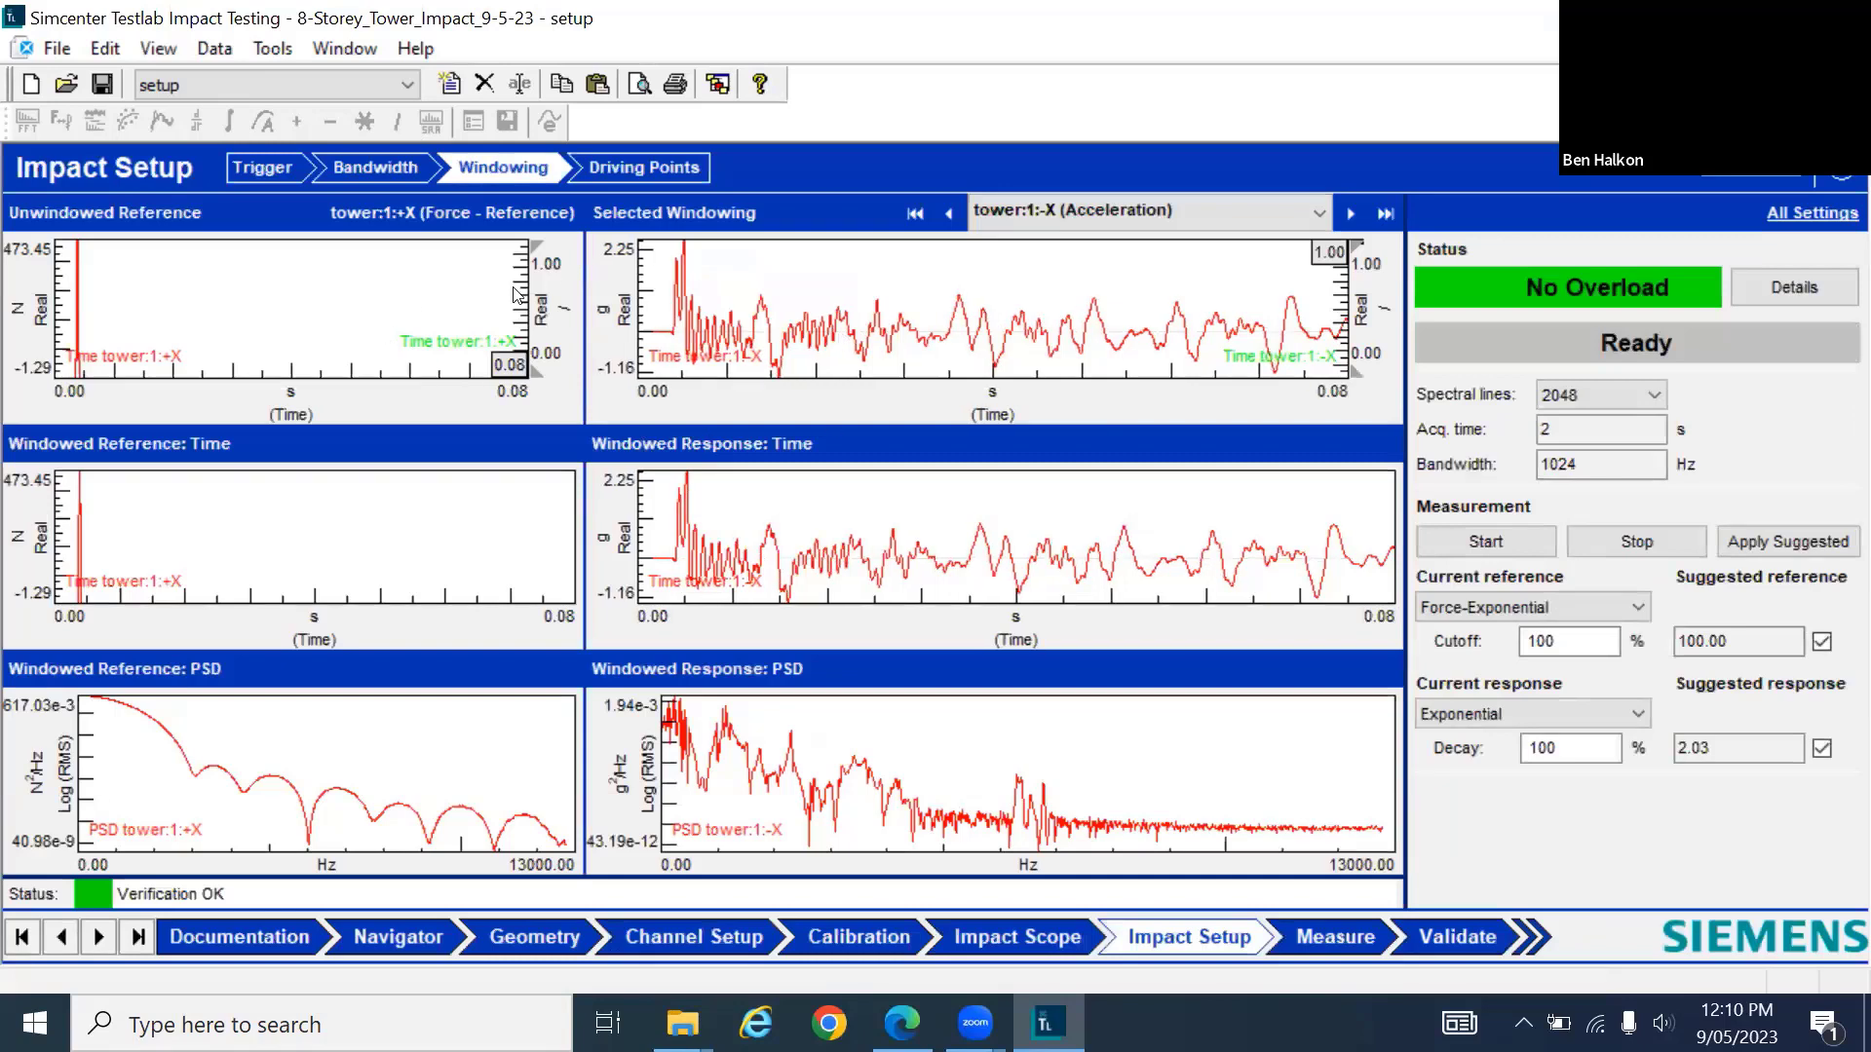
click(1489, 542)
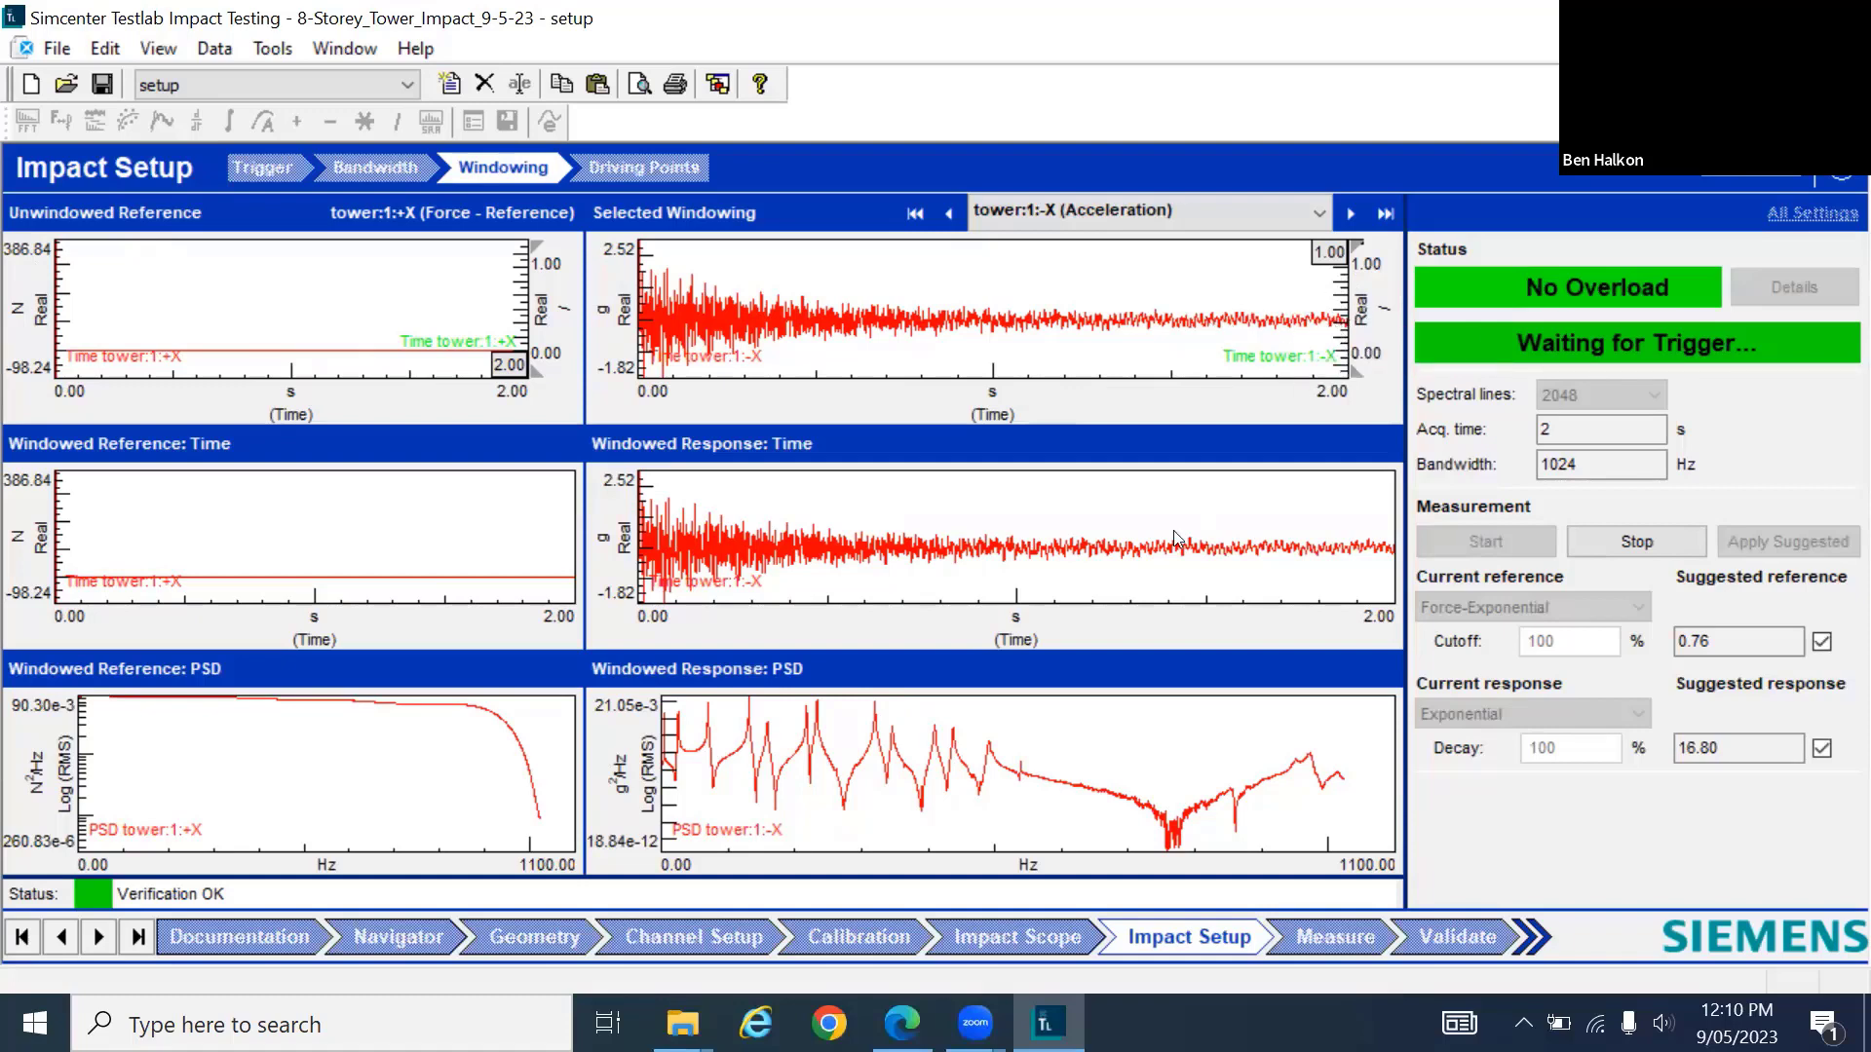
click(1668, 541)
click(1619, 540)
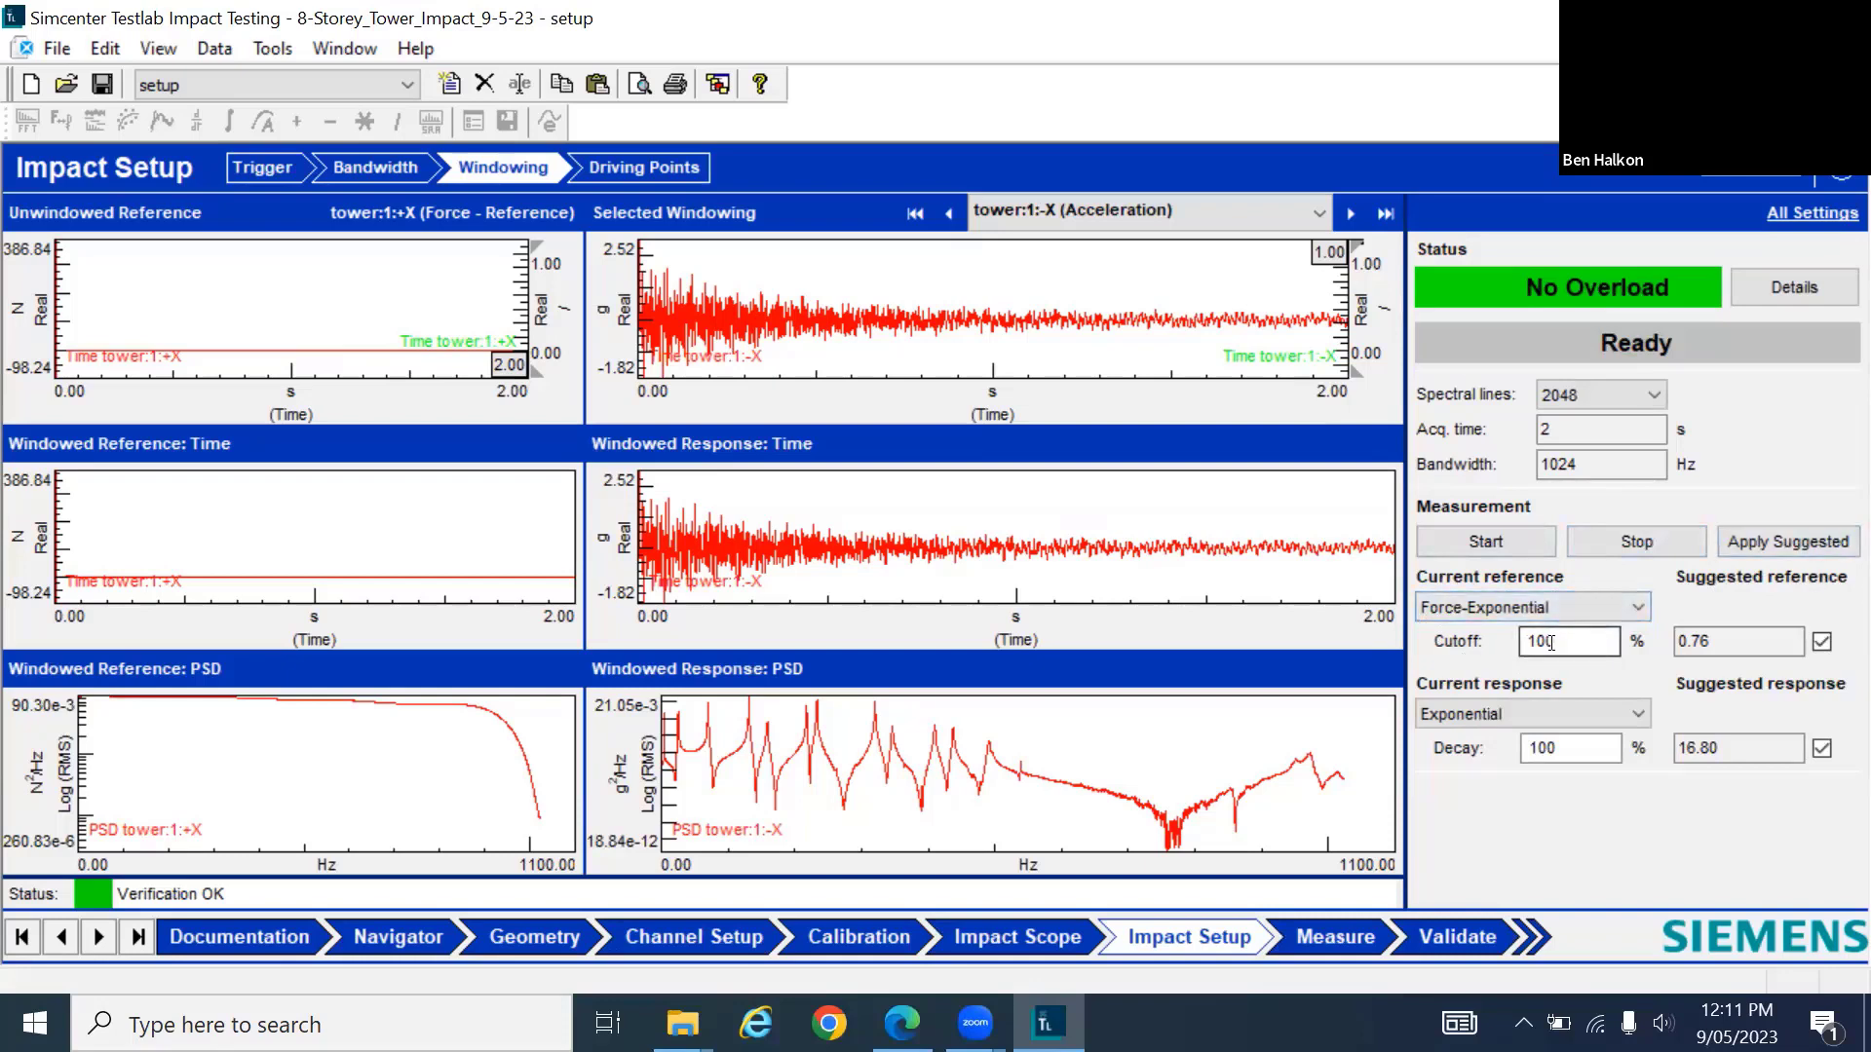
click(1788, 542)
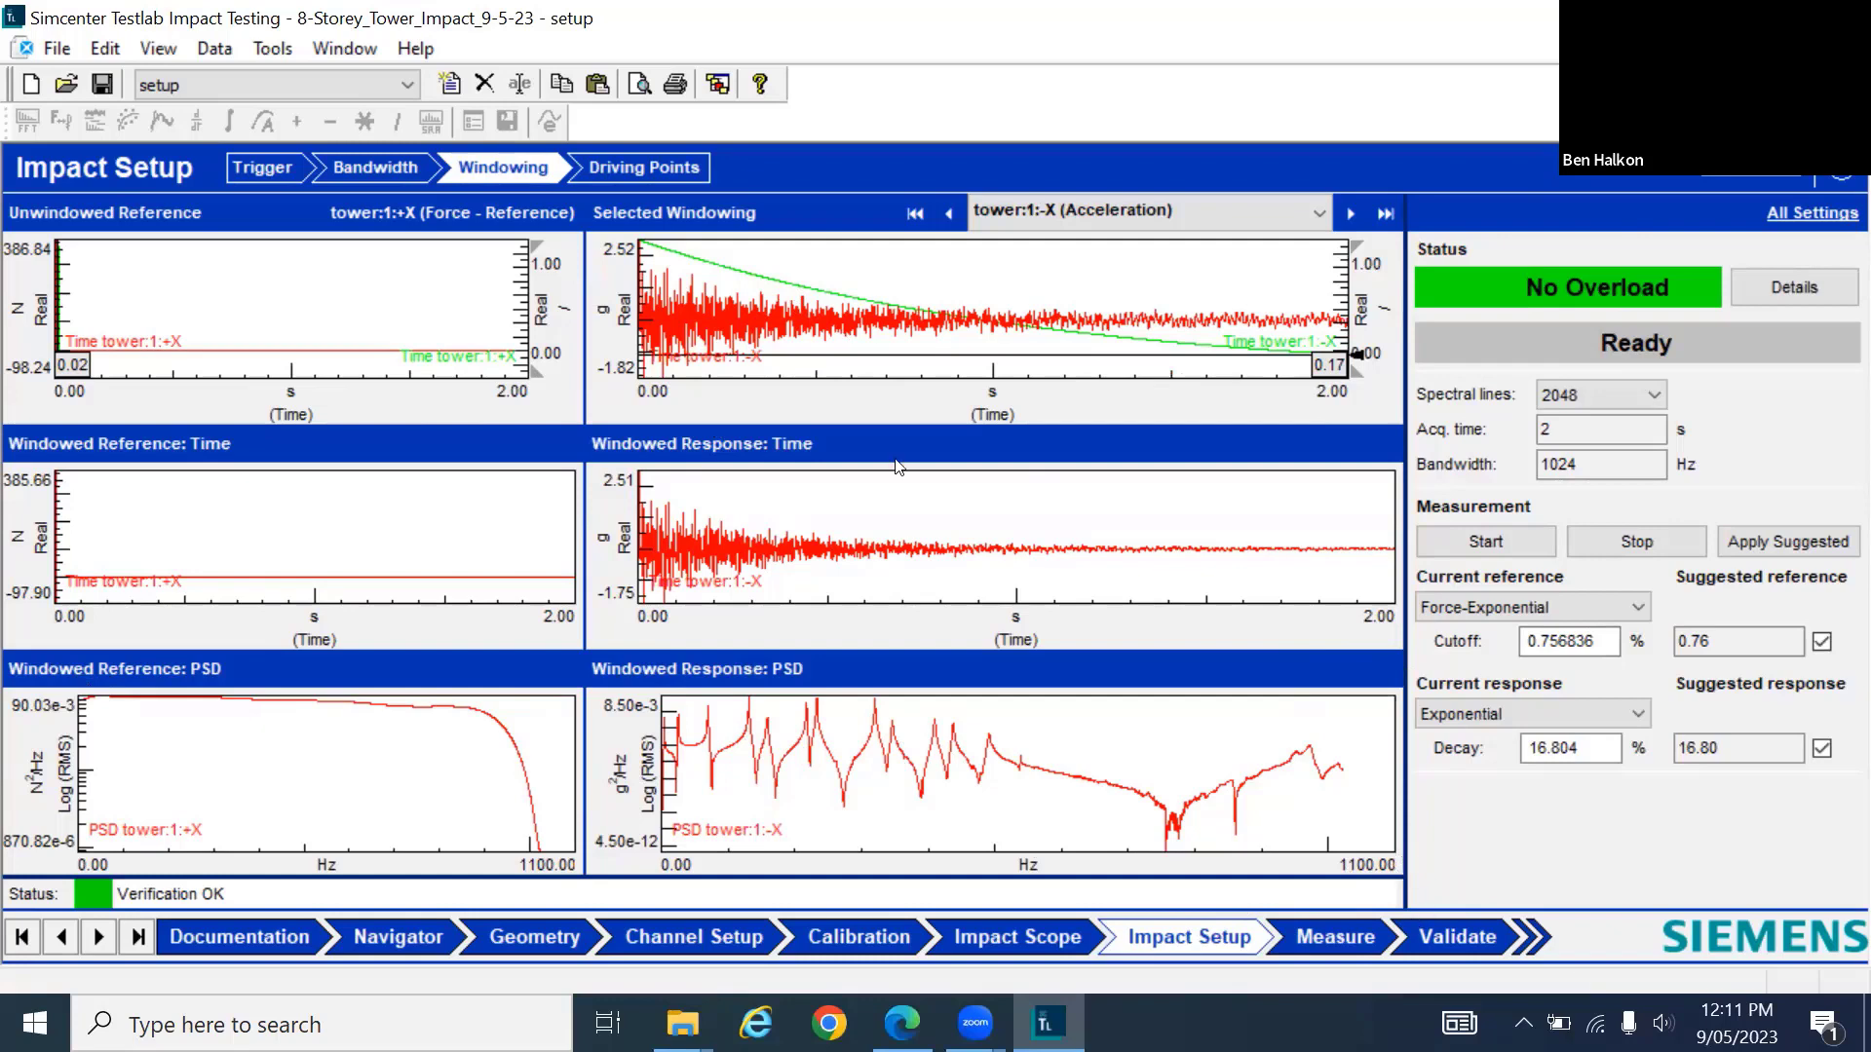
click(629, 165)
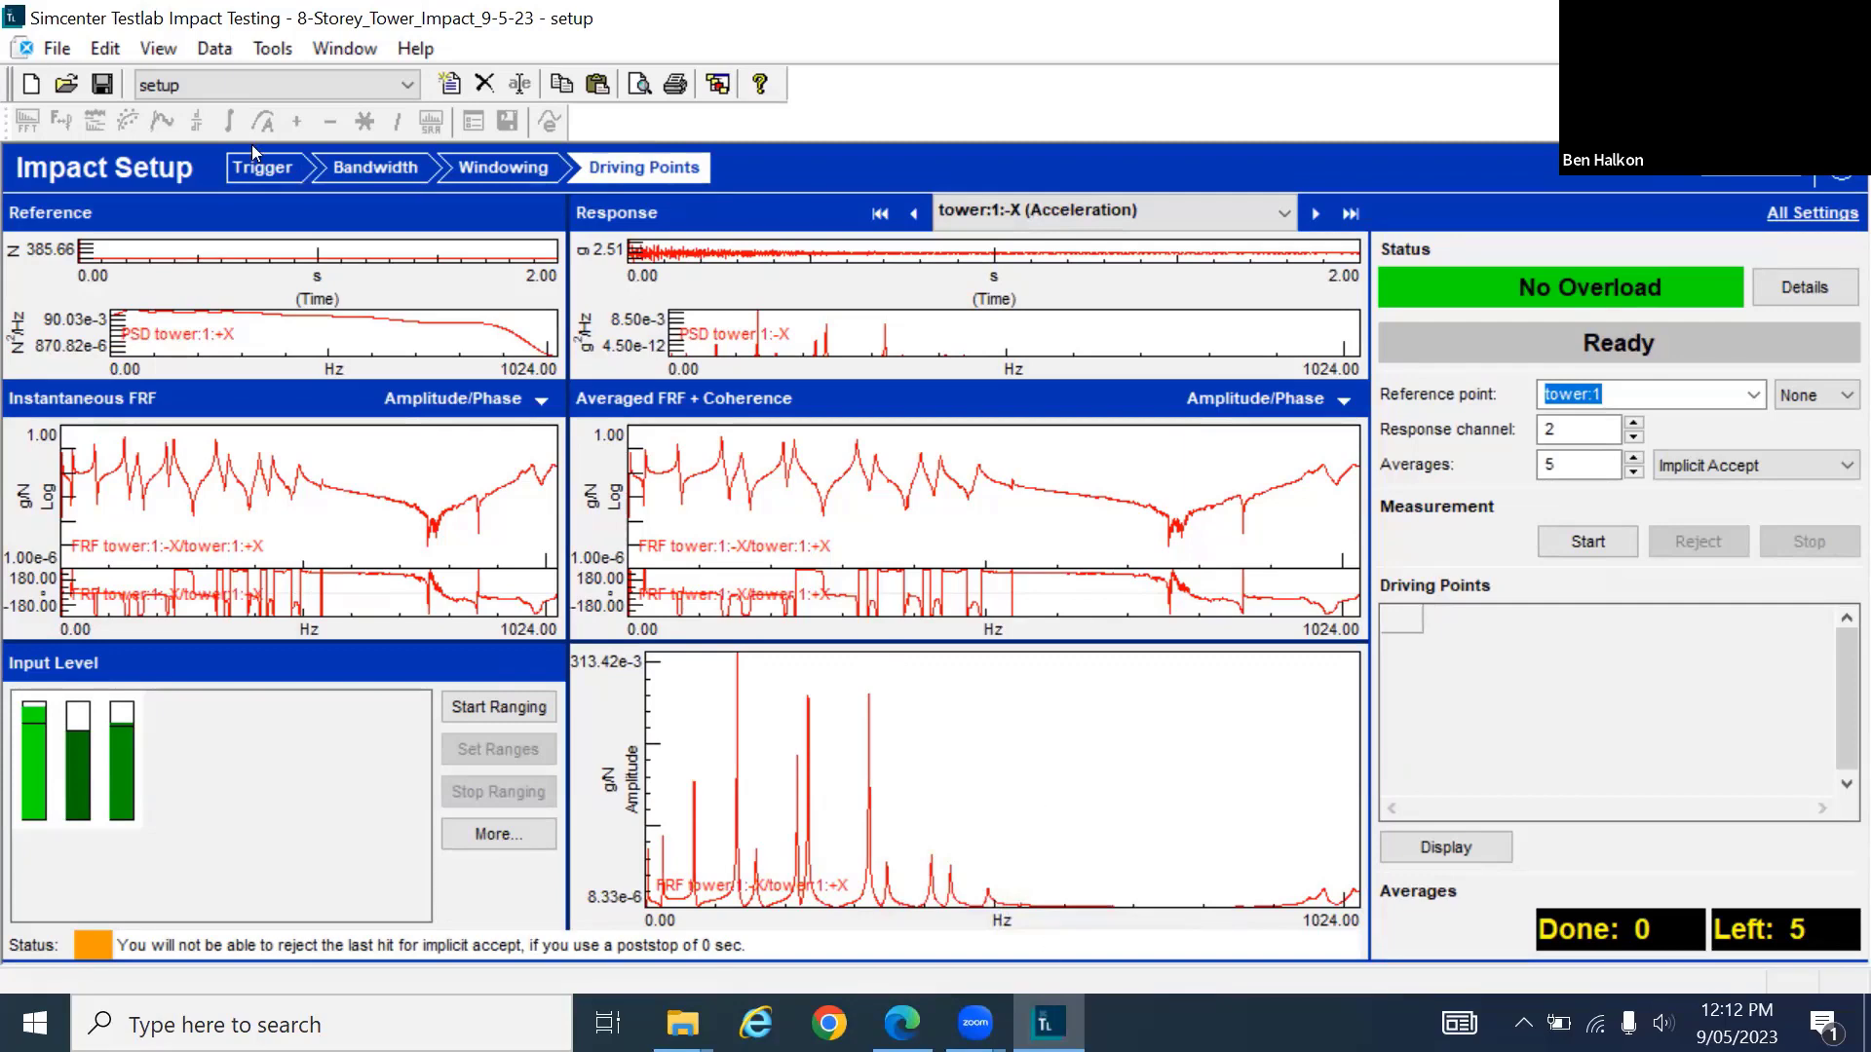
click(101, 86)
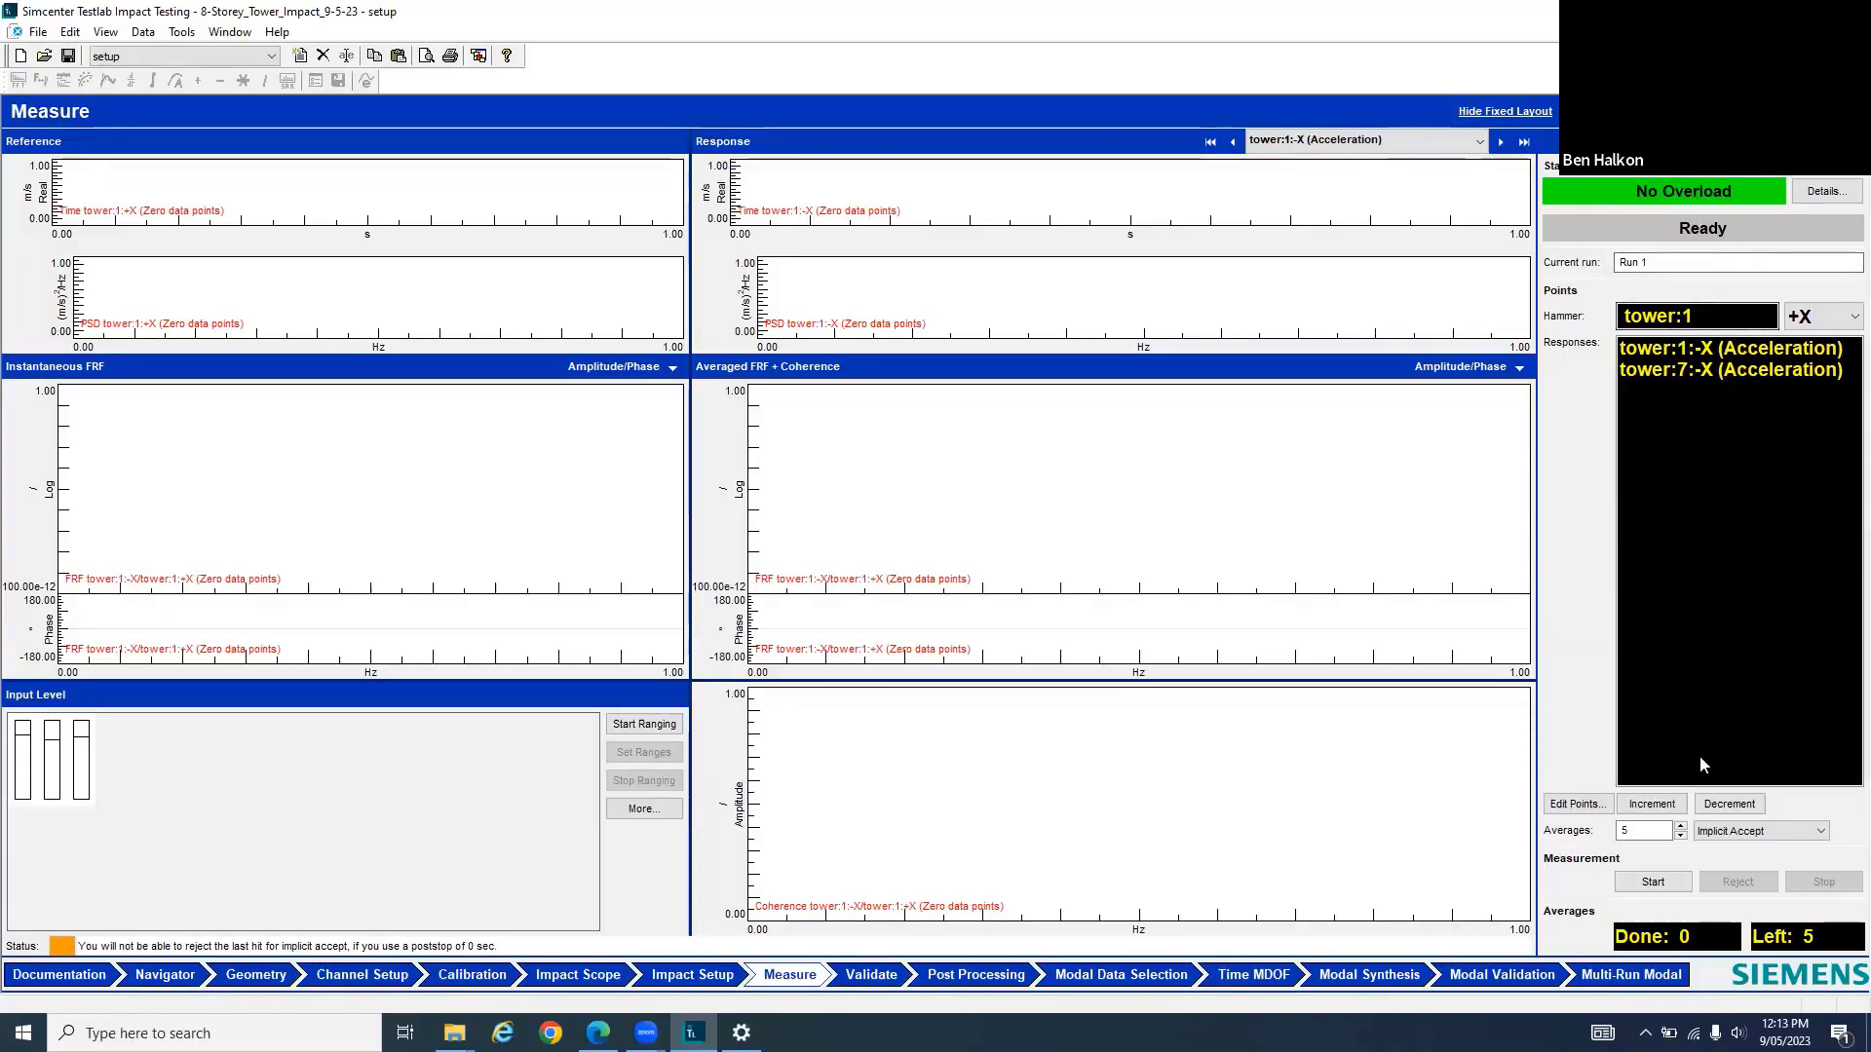
Set the measurement to 3 averages with Implicit Accept and start measuring Run 1 with the hammer at tower:1
click(1680, 836)
click(1681, 836)
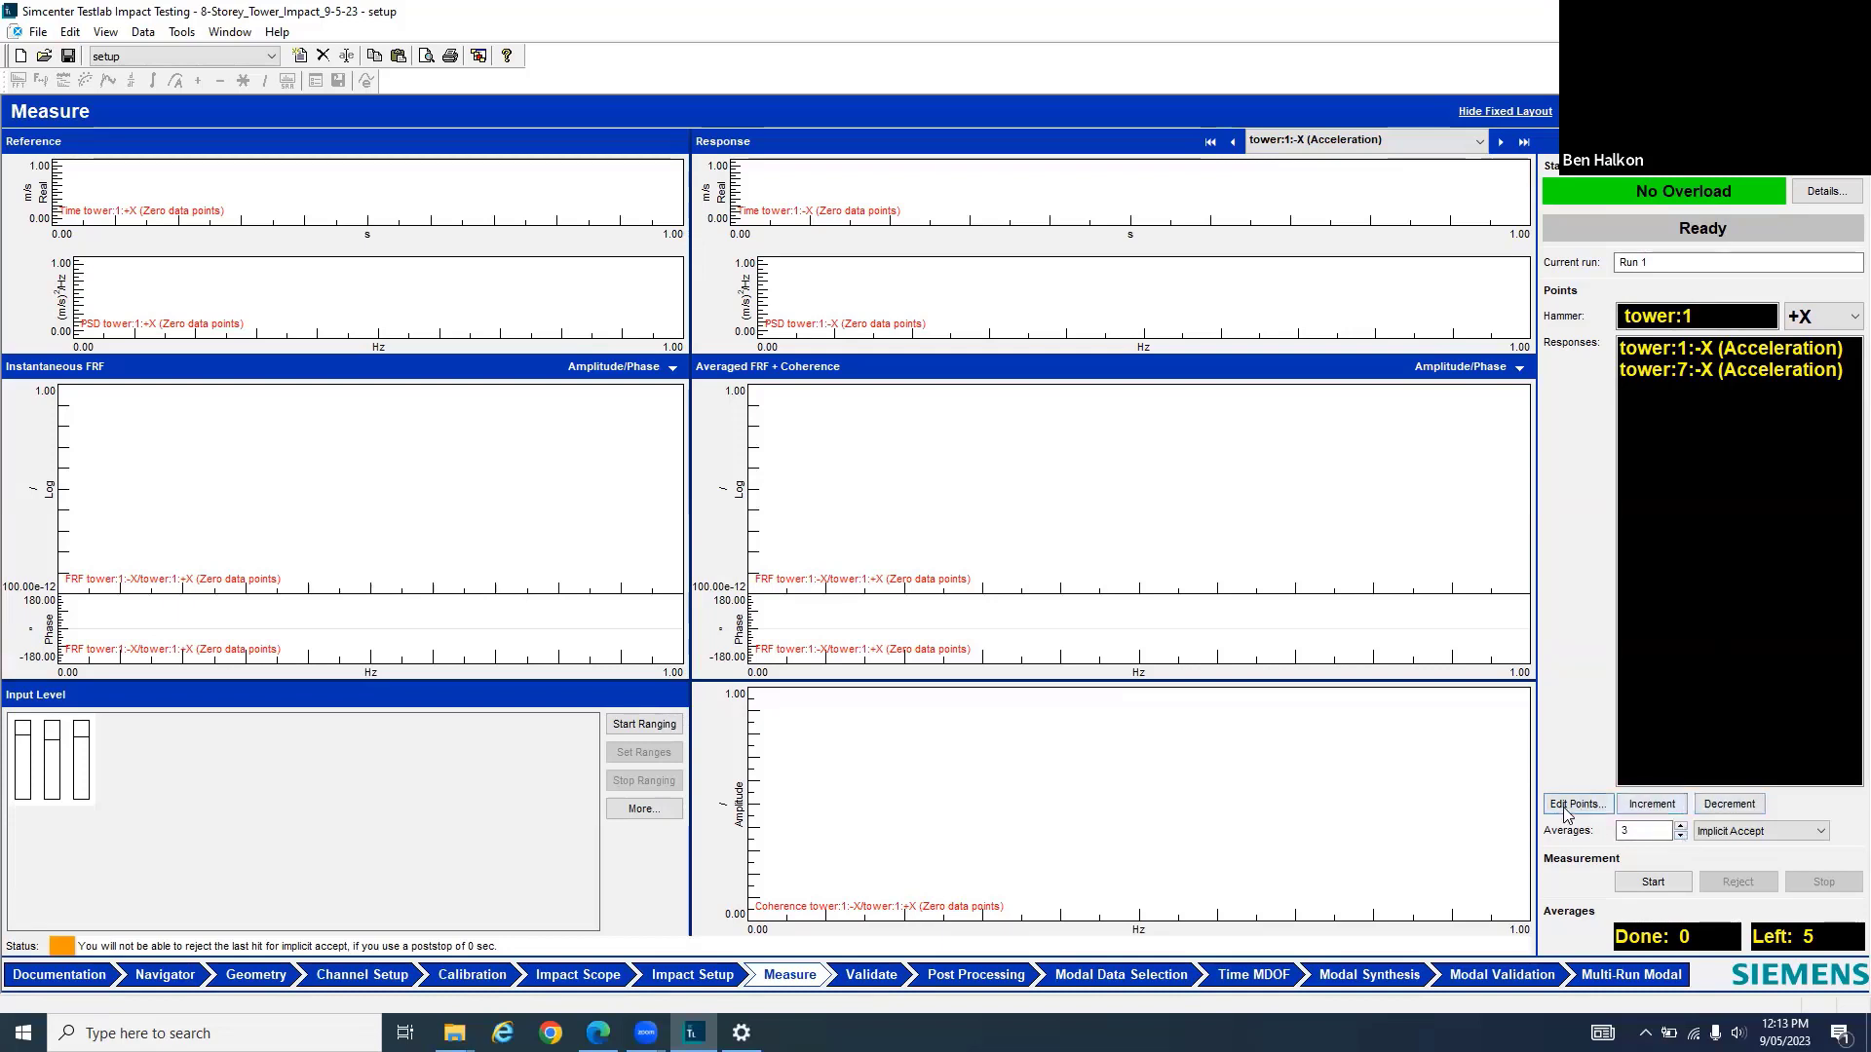
click(1730, 831)
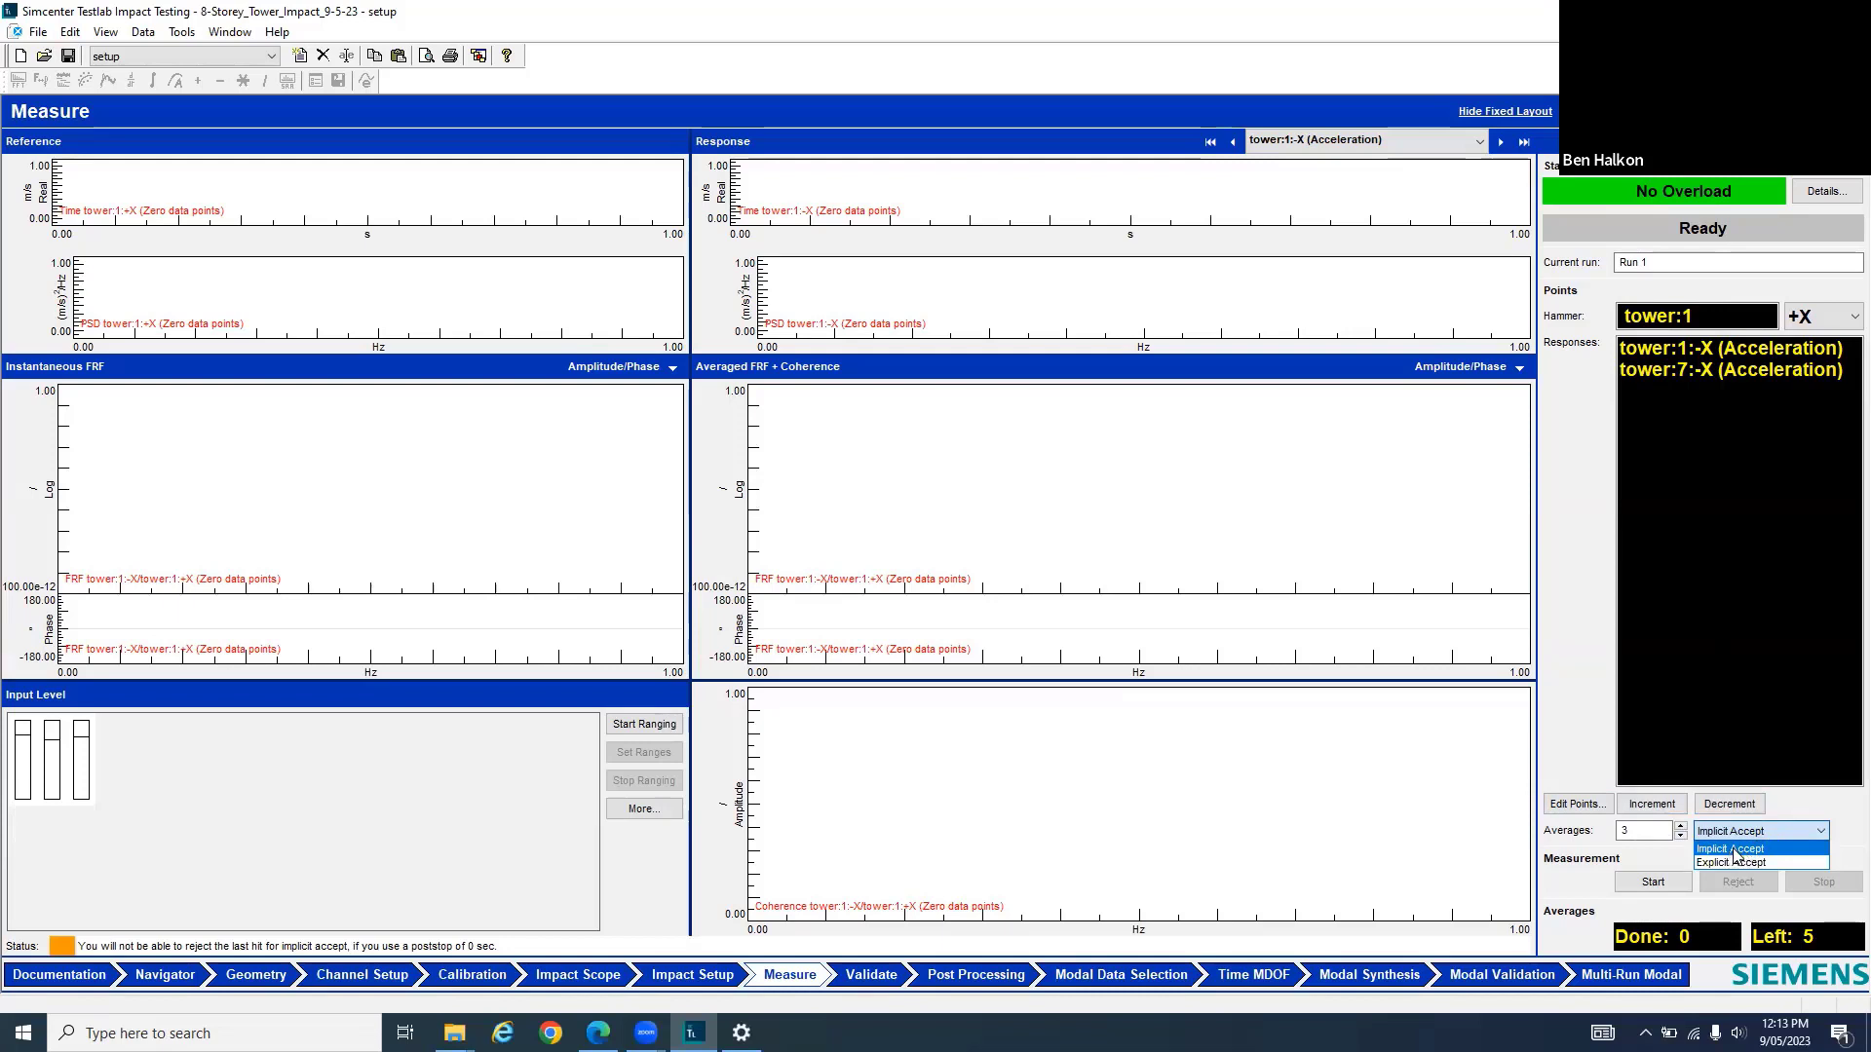
click(1733, 850)
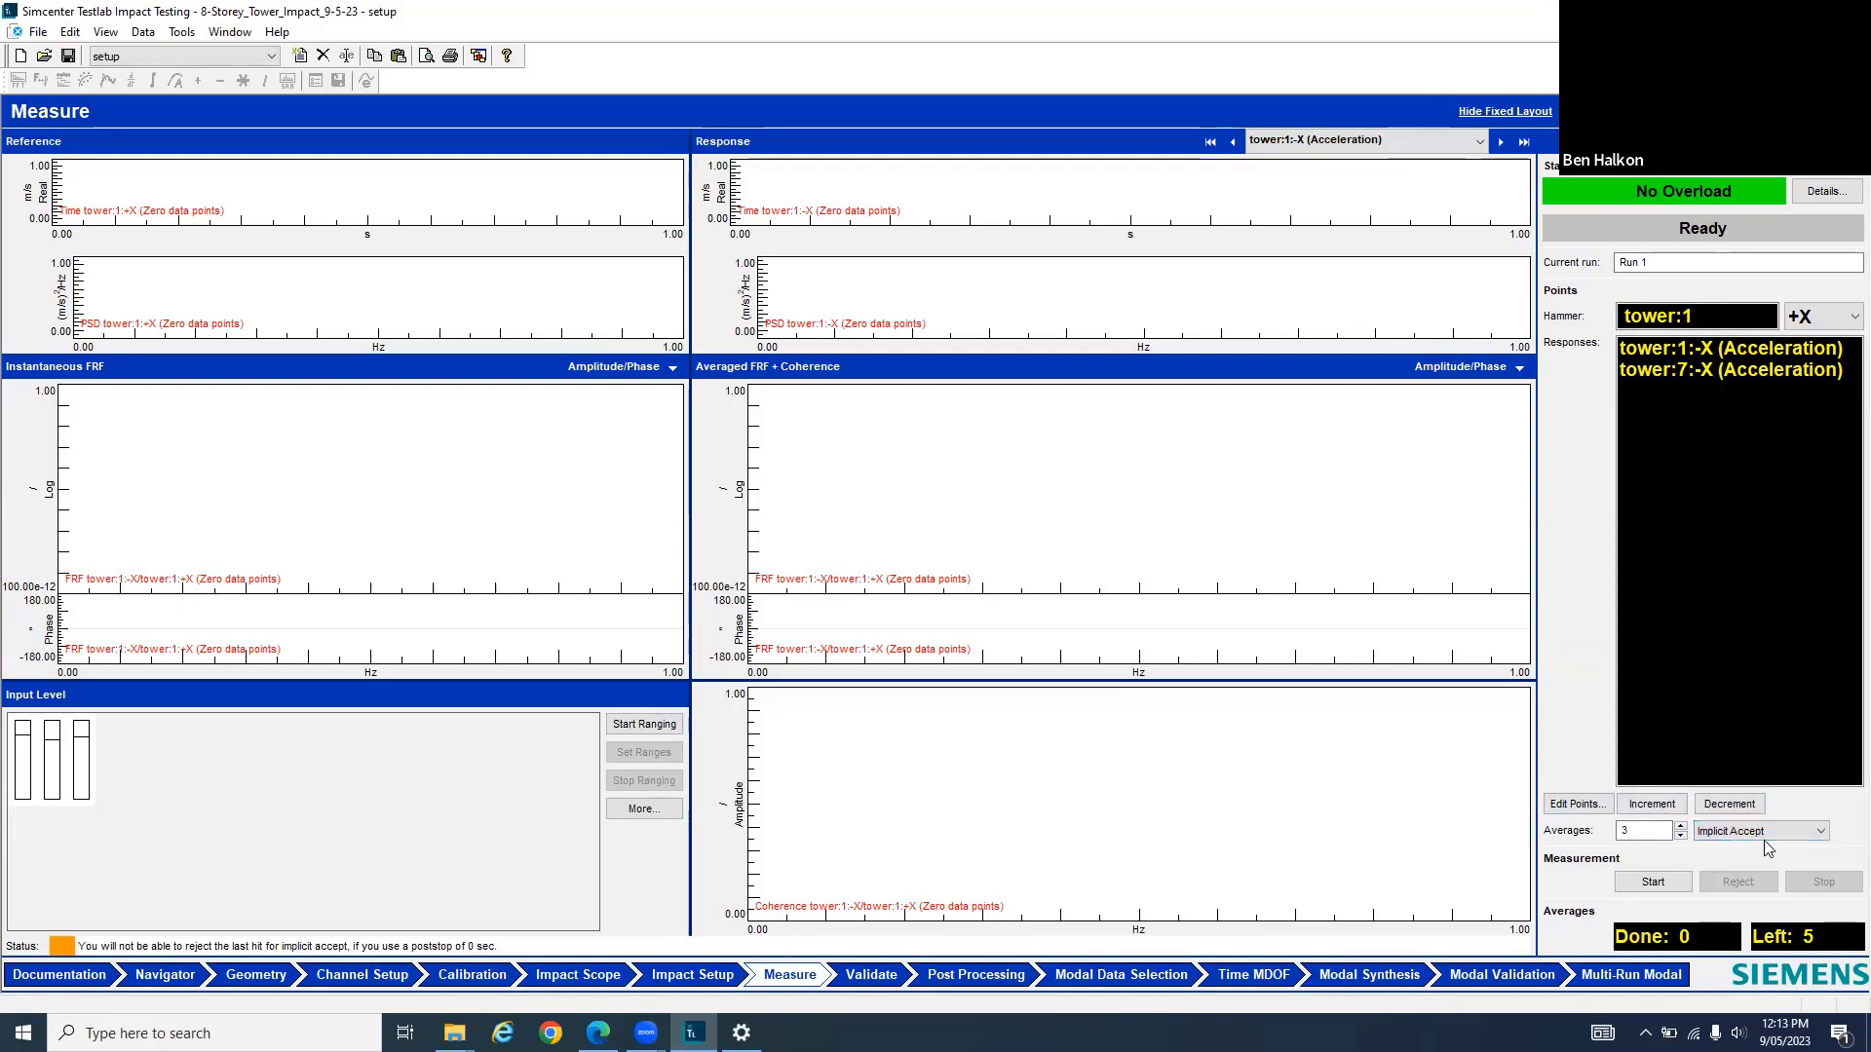
click(1668, 878)
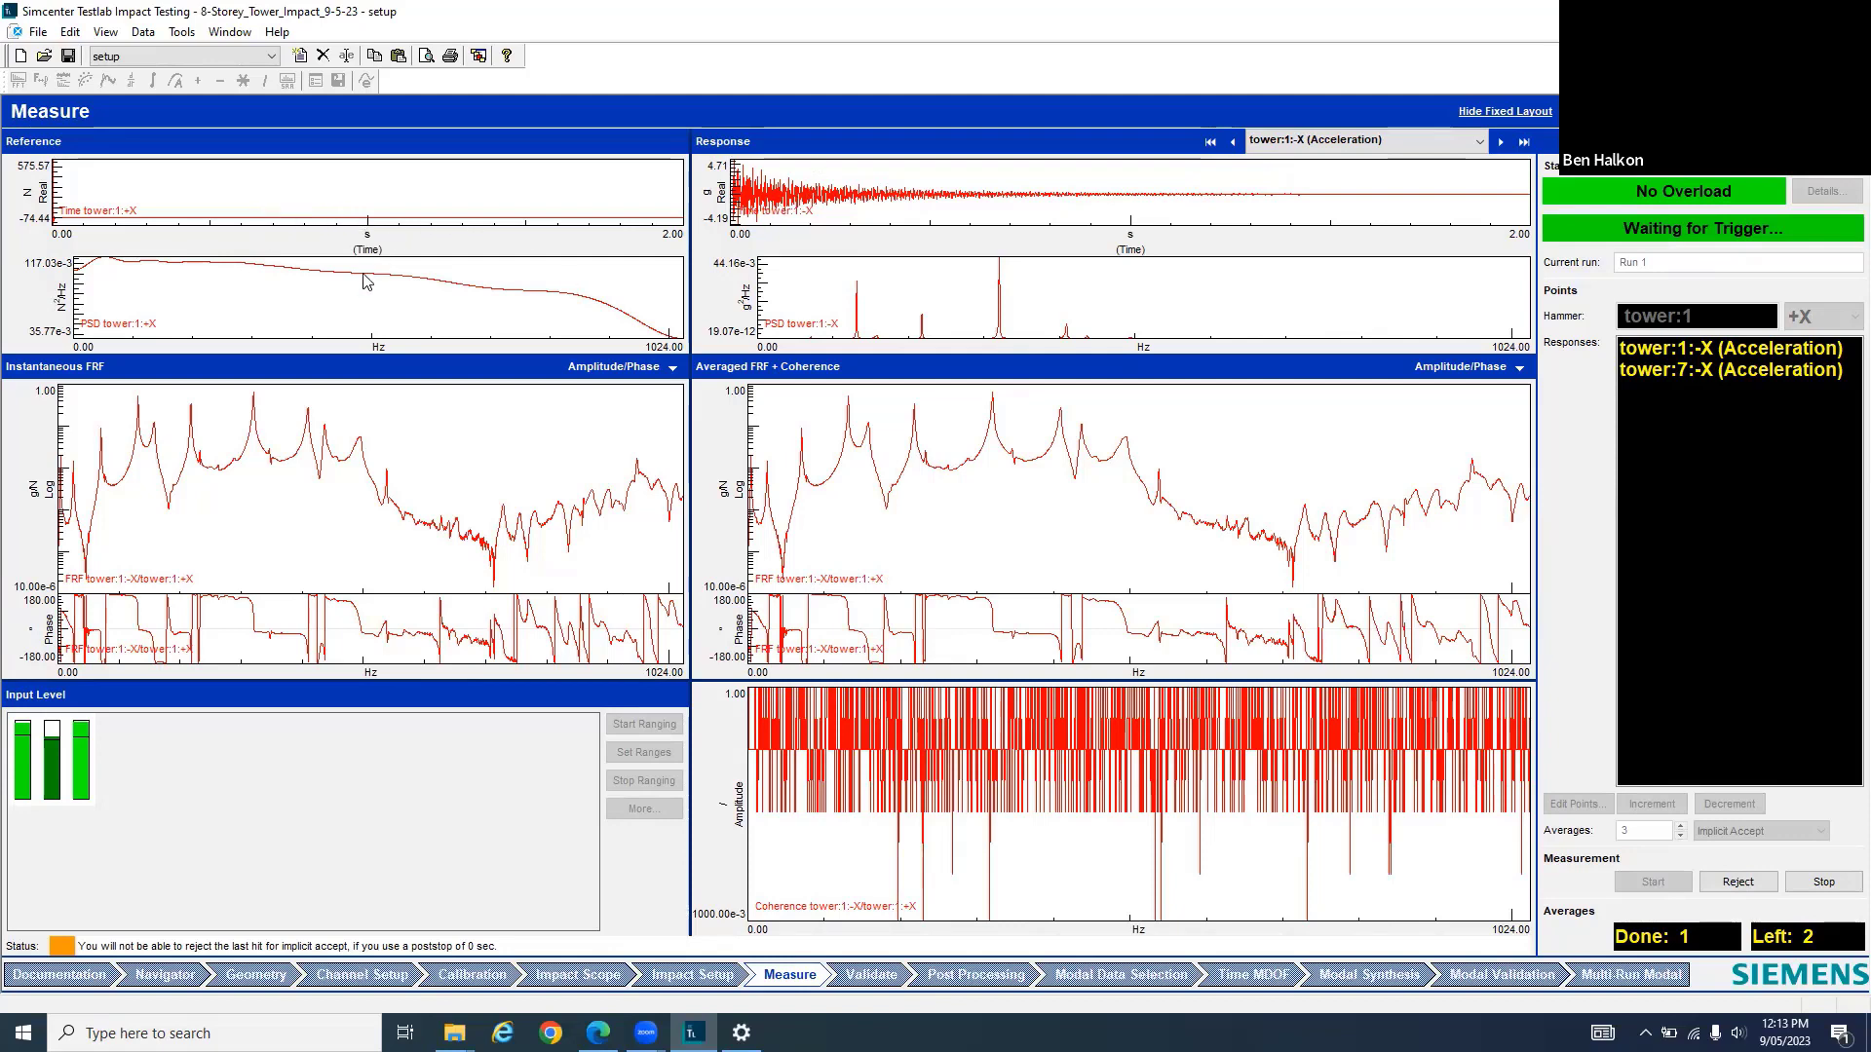
Set the vertical axis of the response PSD plot to Log format
right_click(747, 304)
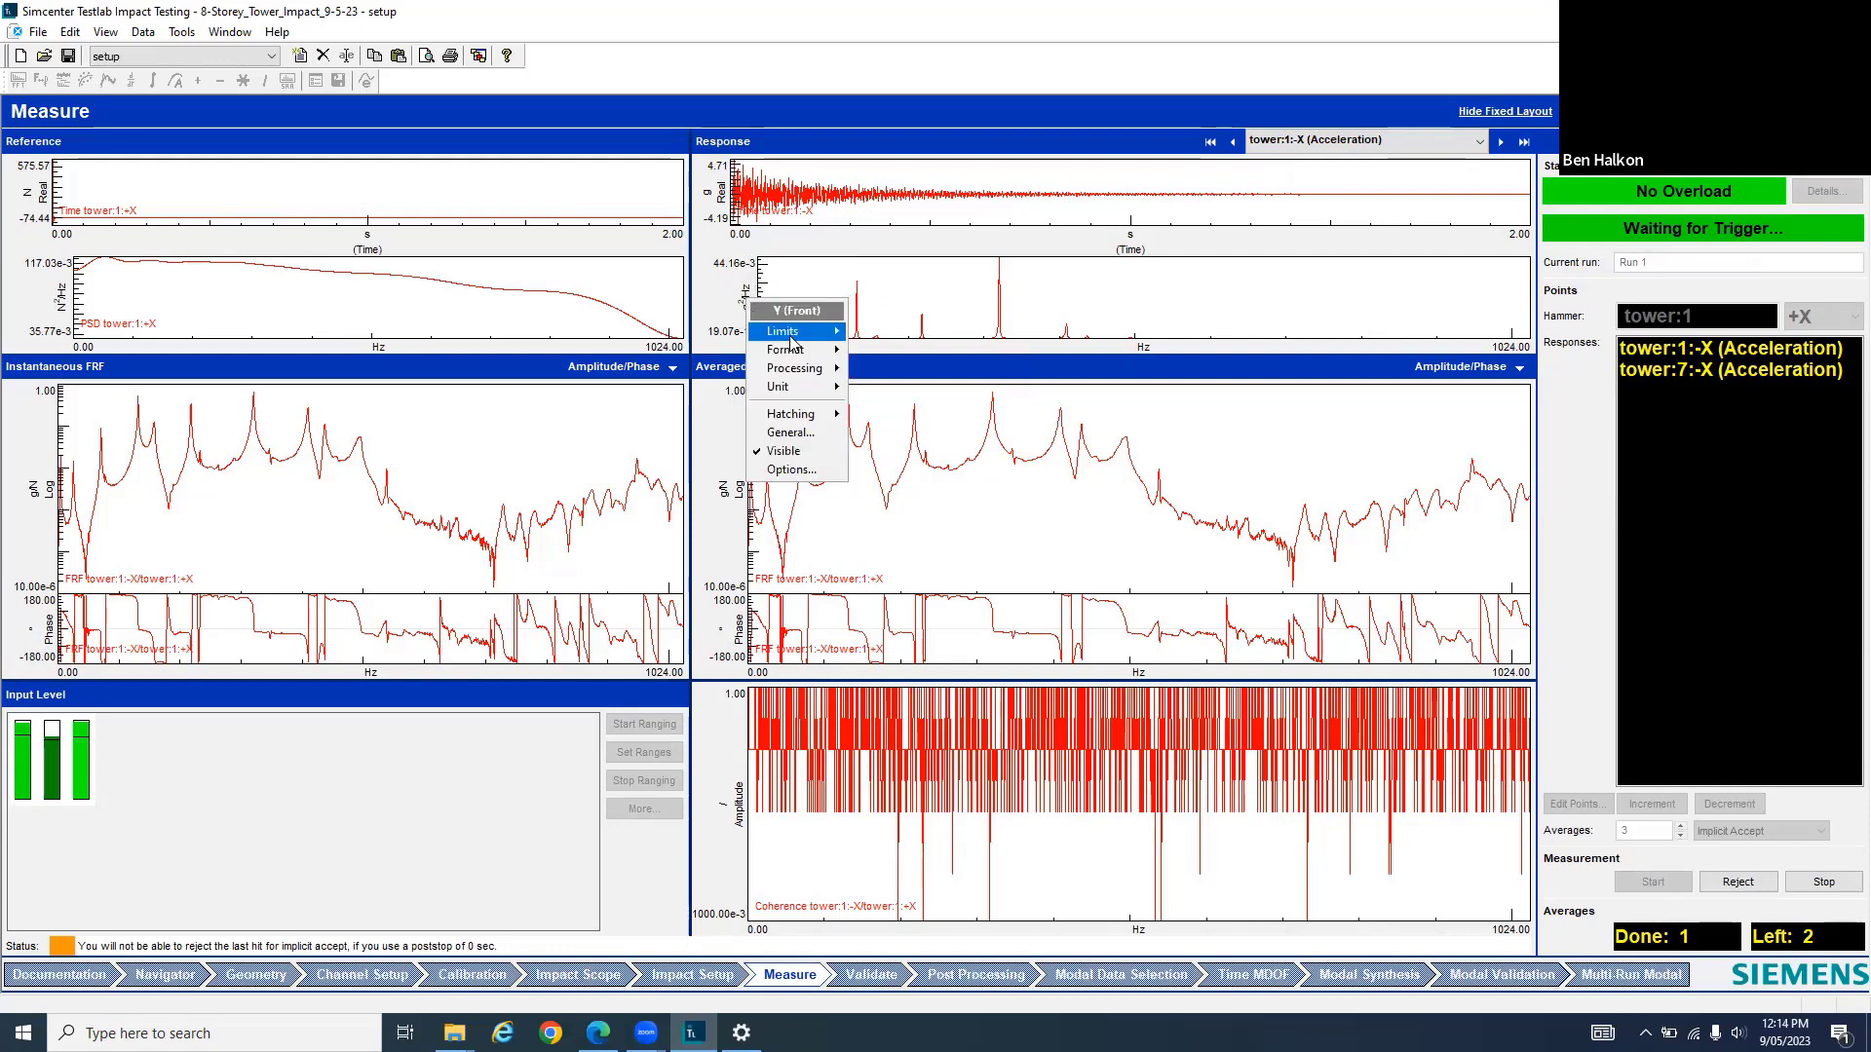
mouse_move(799, 355)
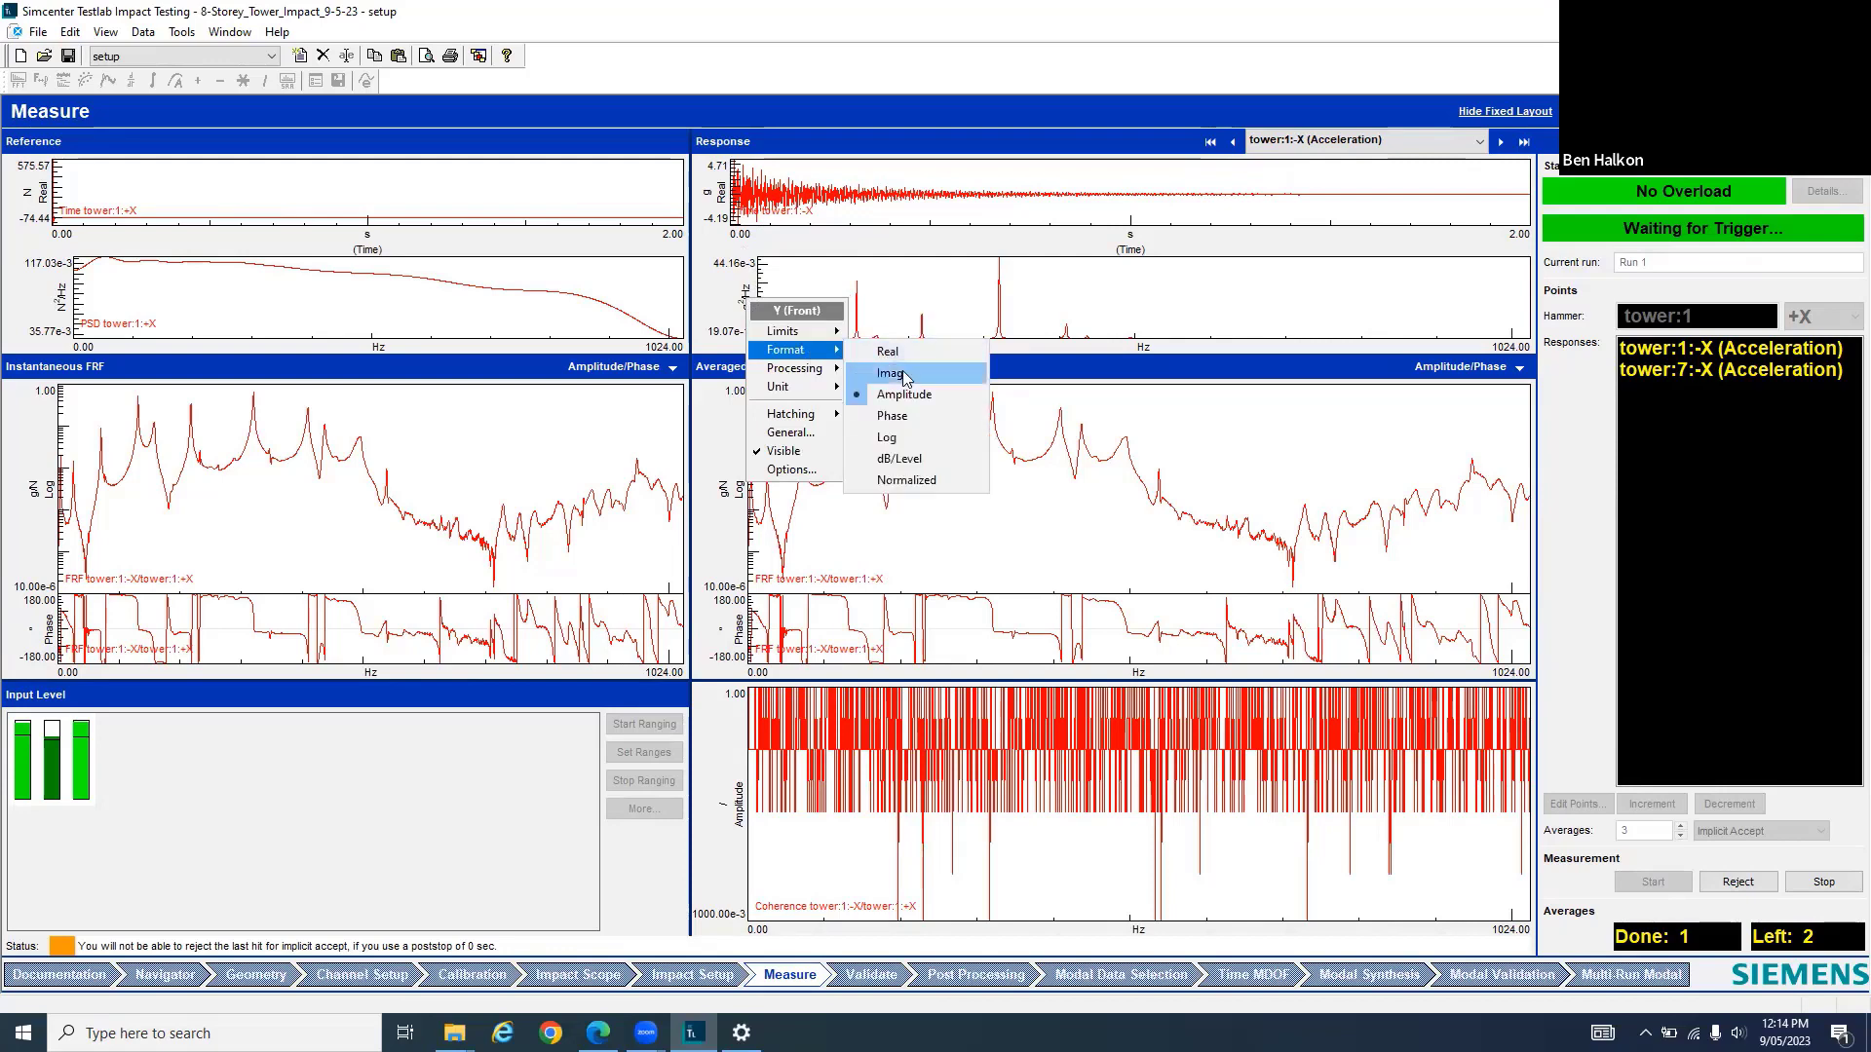
click(887, 438)
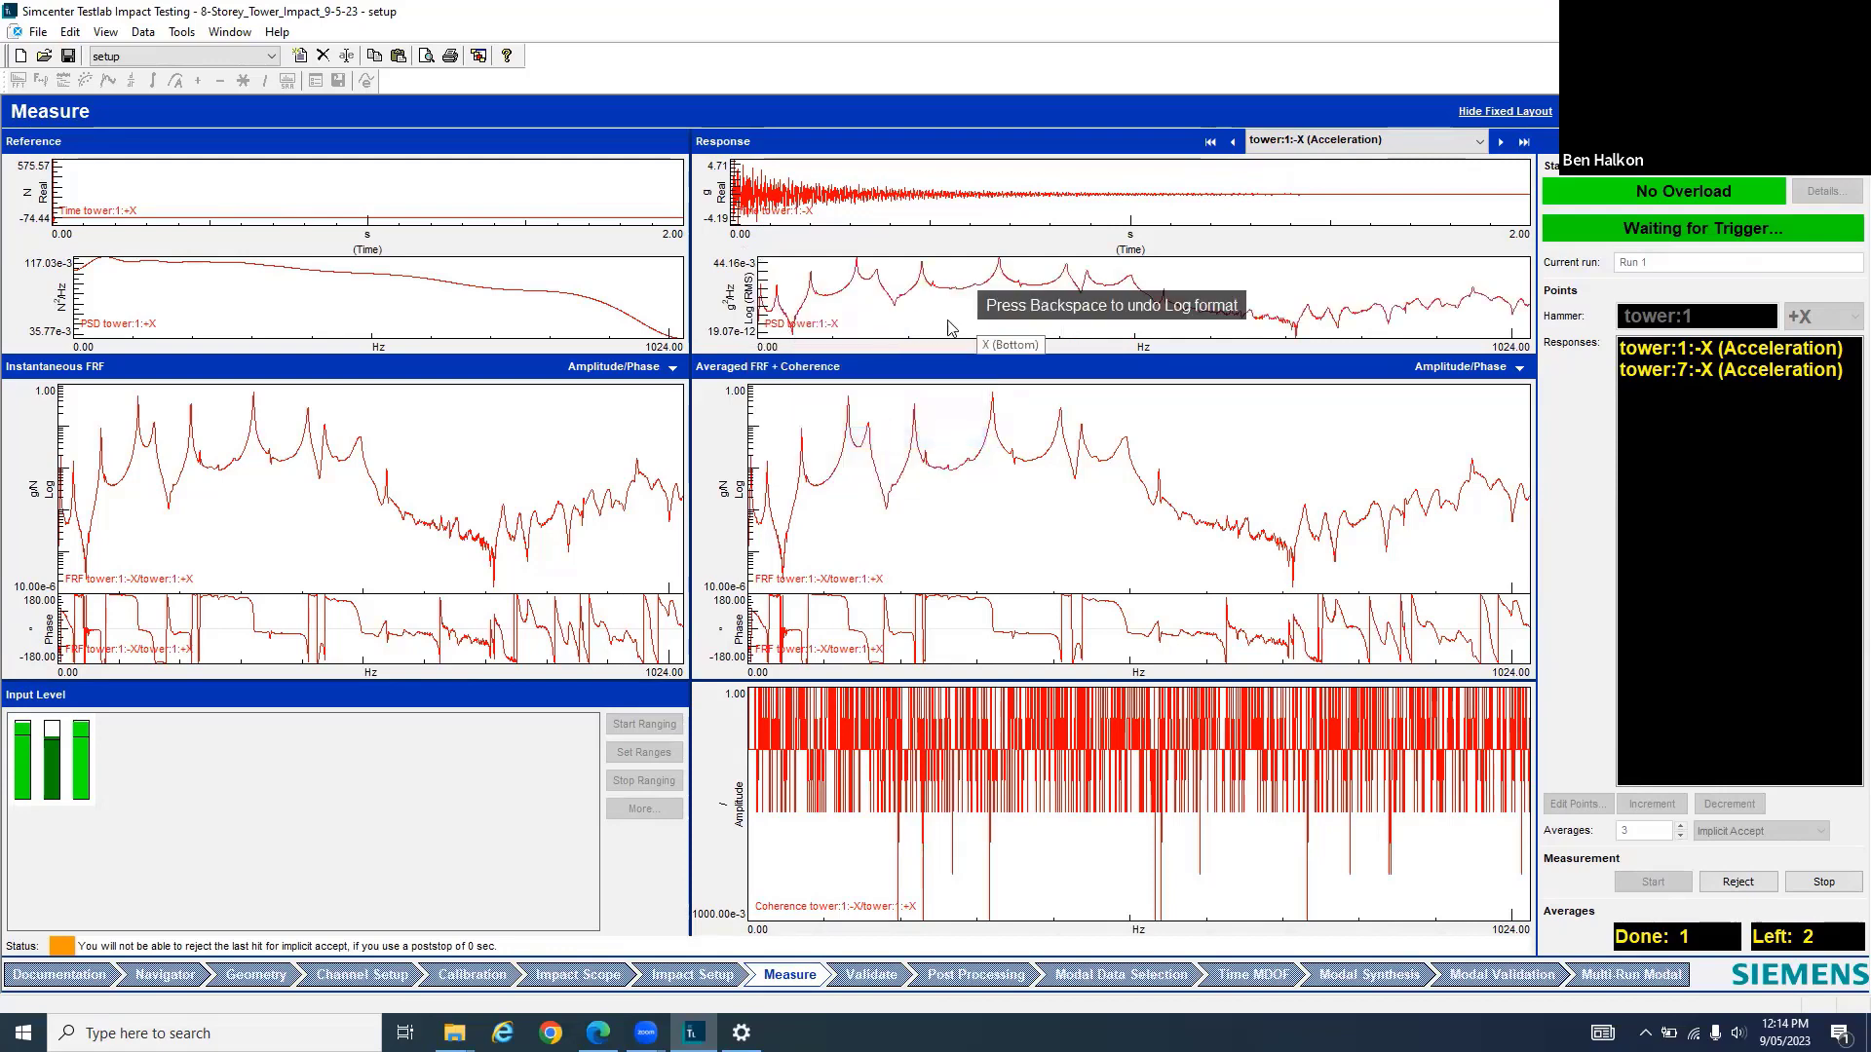
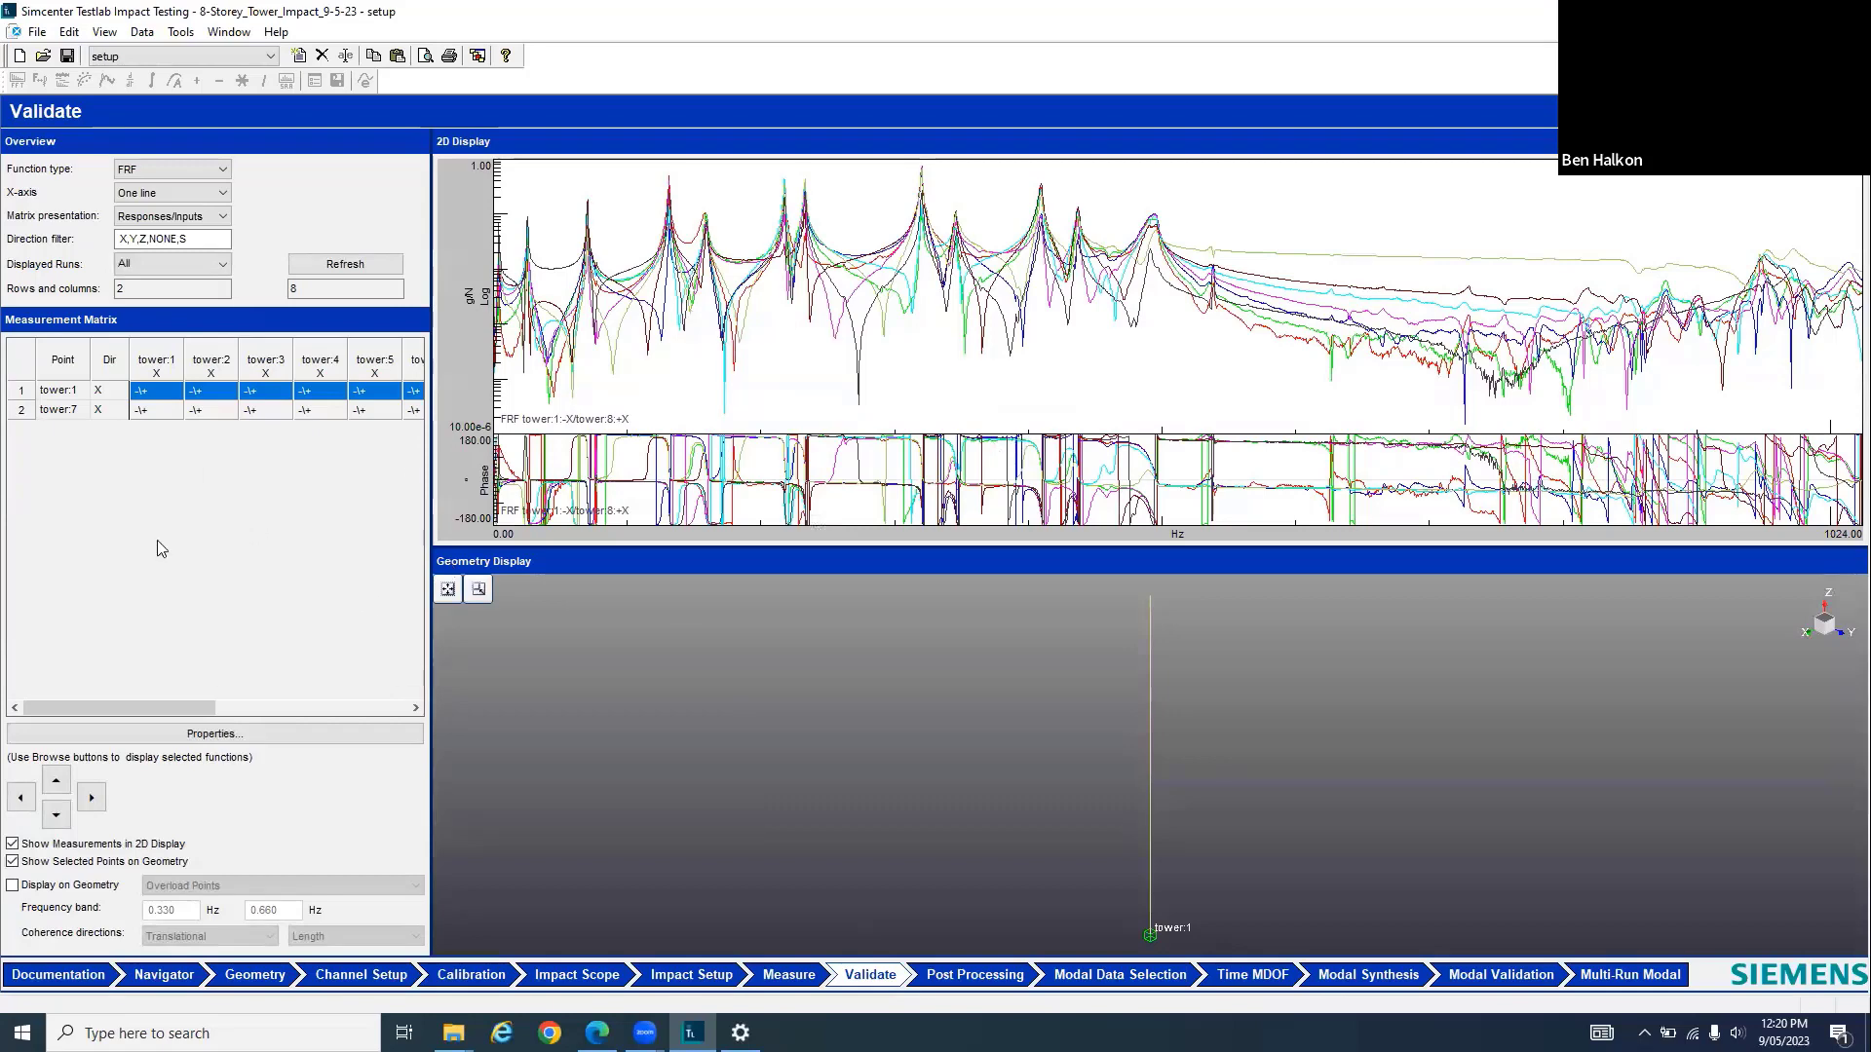
In Validate, view the tower:7 response FRF for tower:1 and overlay all FRFs of the measurement matrix
right_click(920, 764)
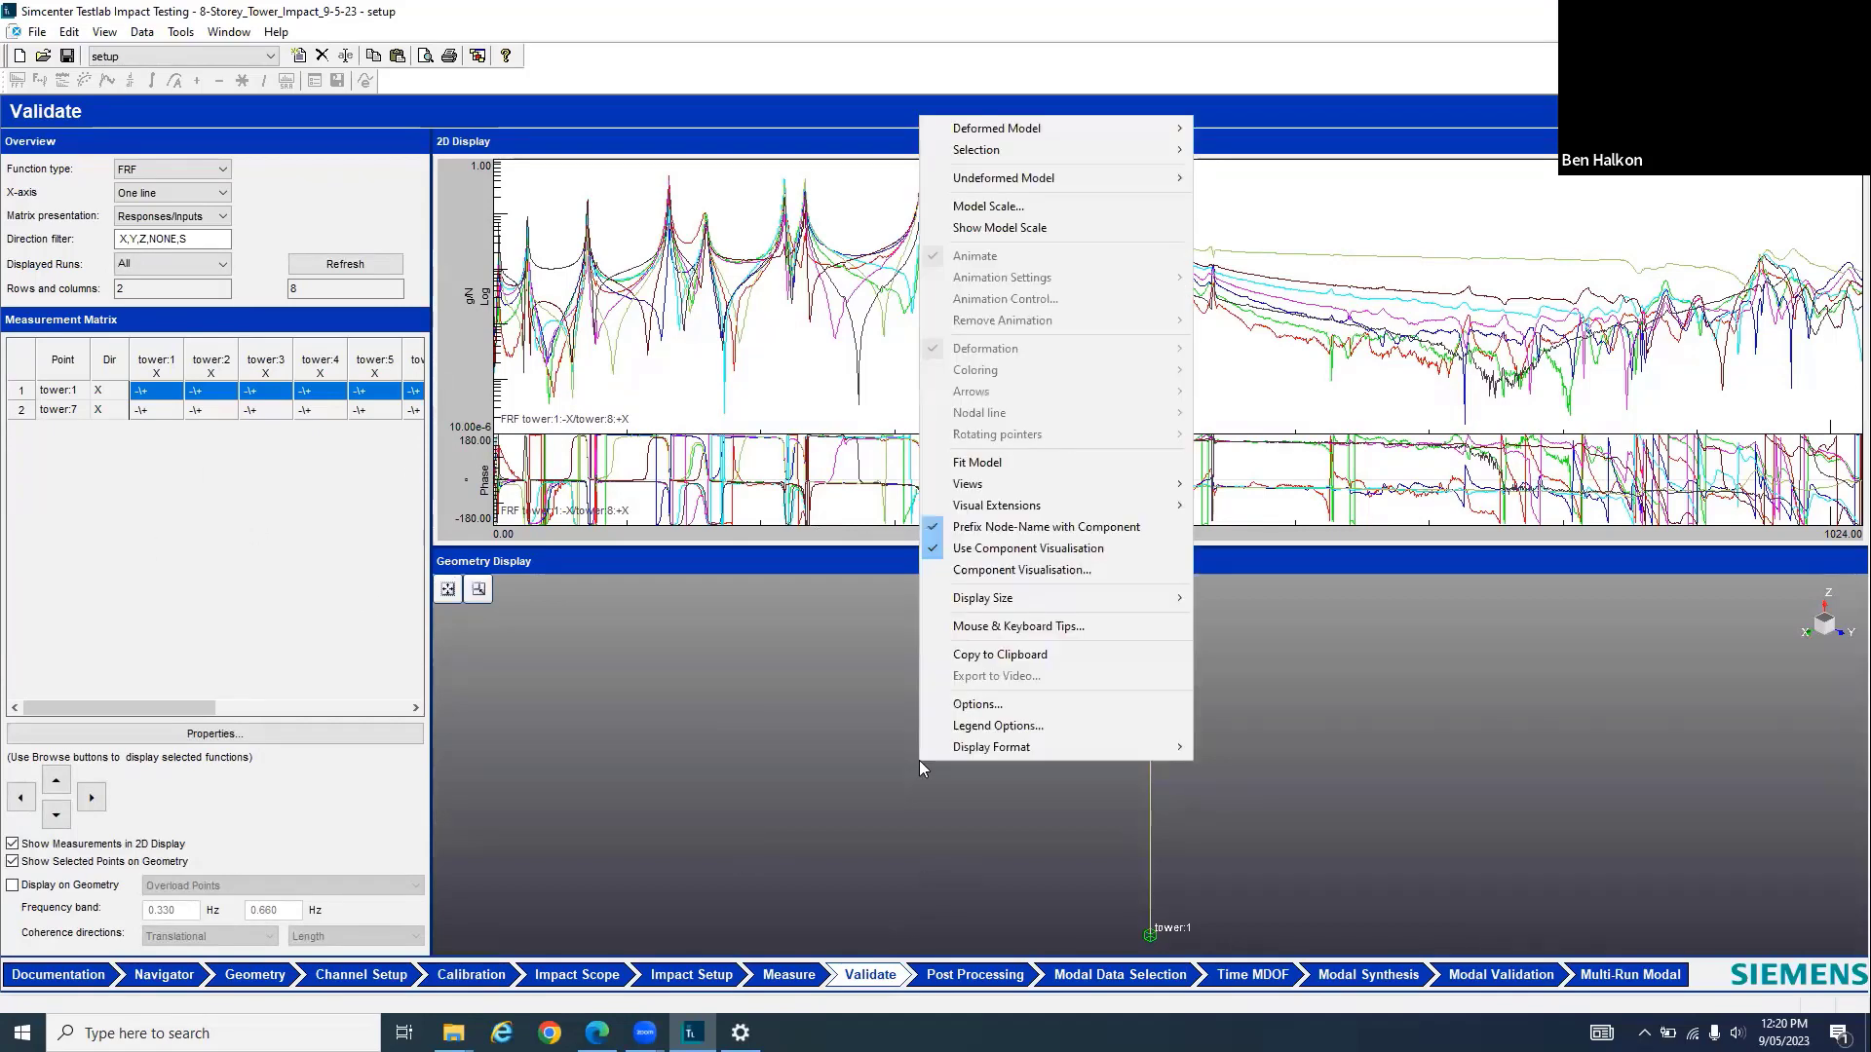
click(477, 591)
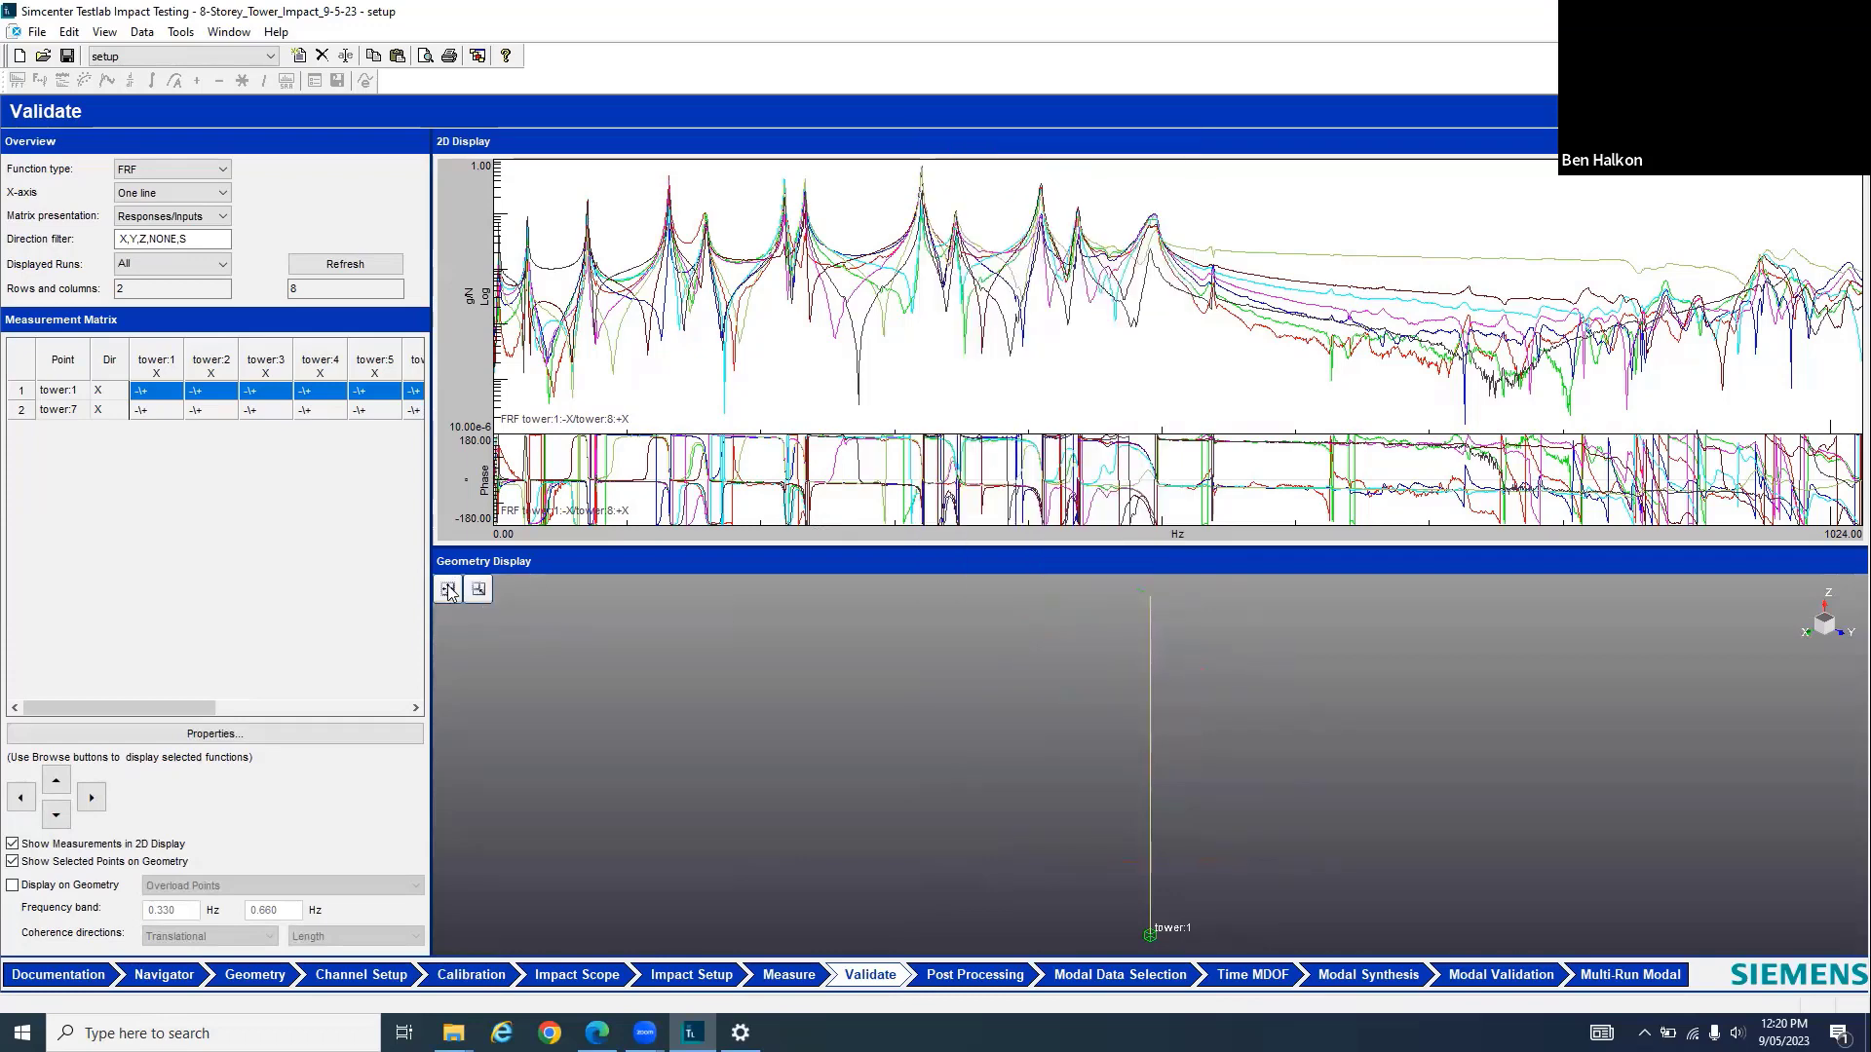
click(156, 412)
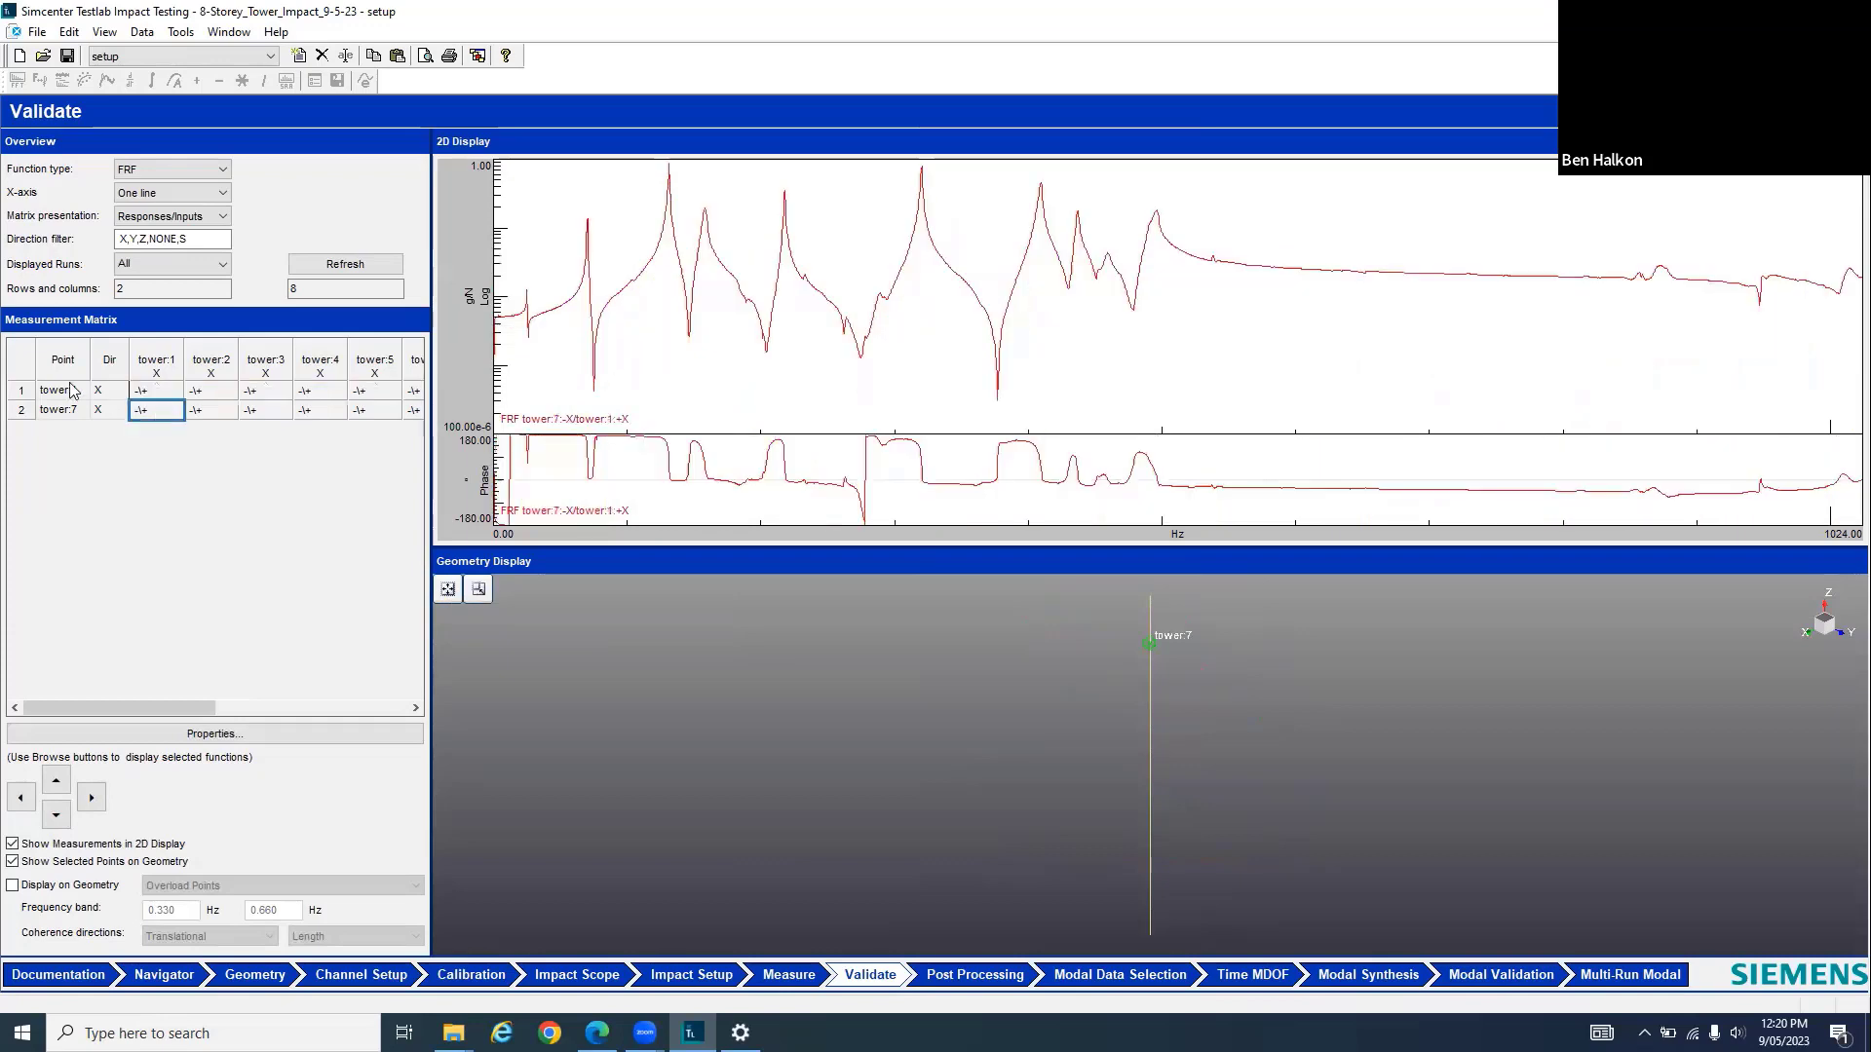
click(21, 358)
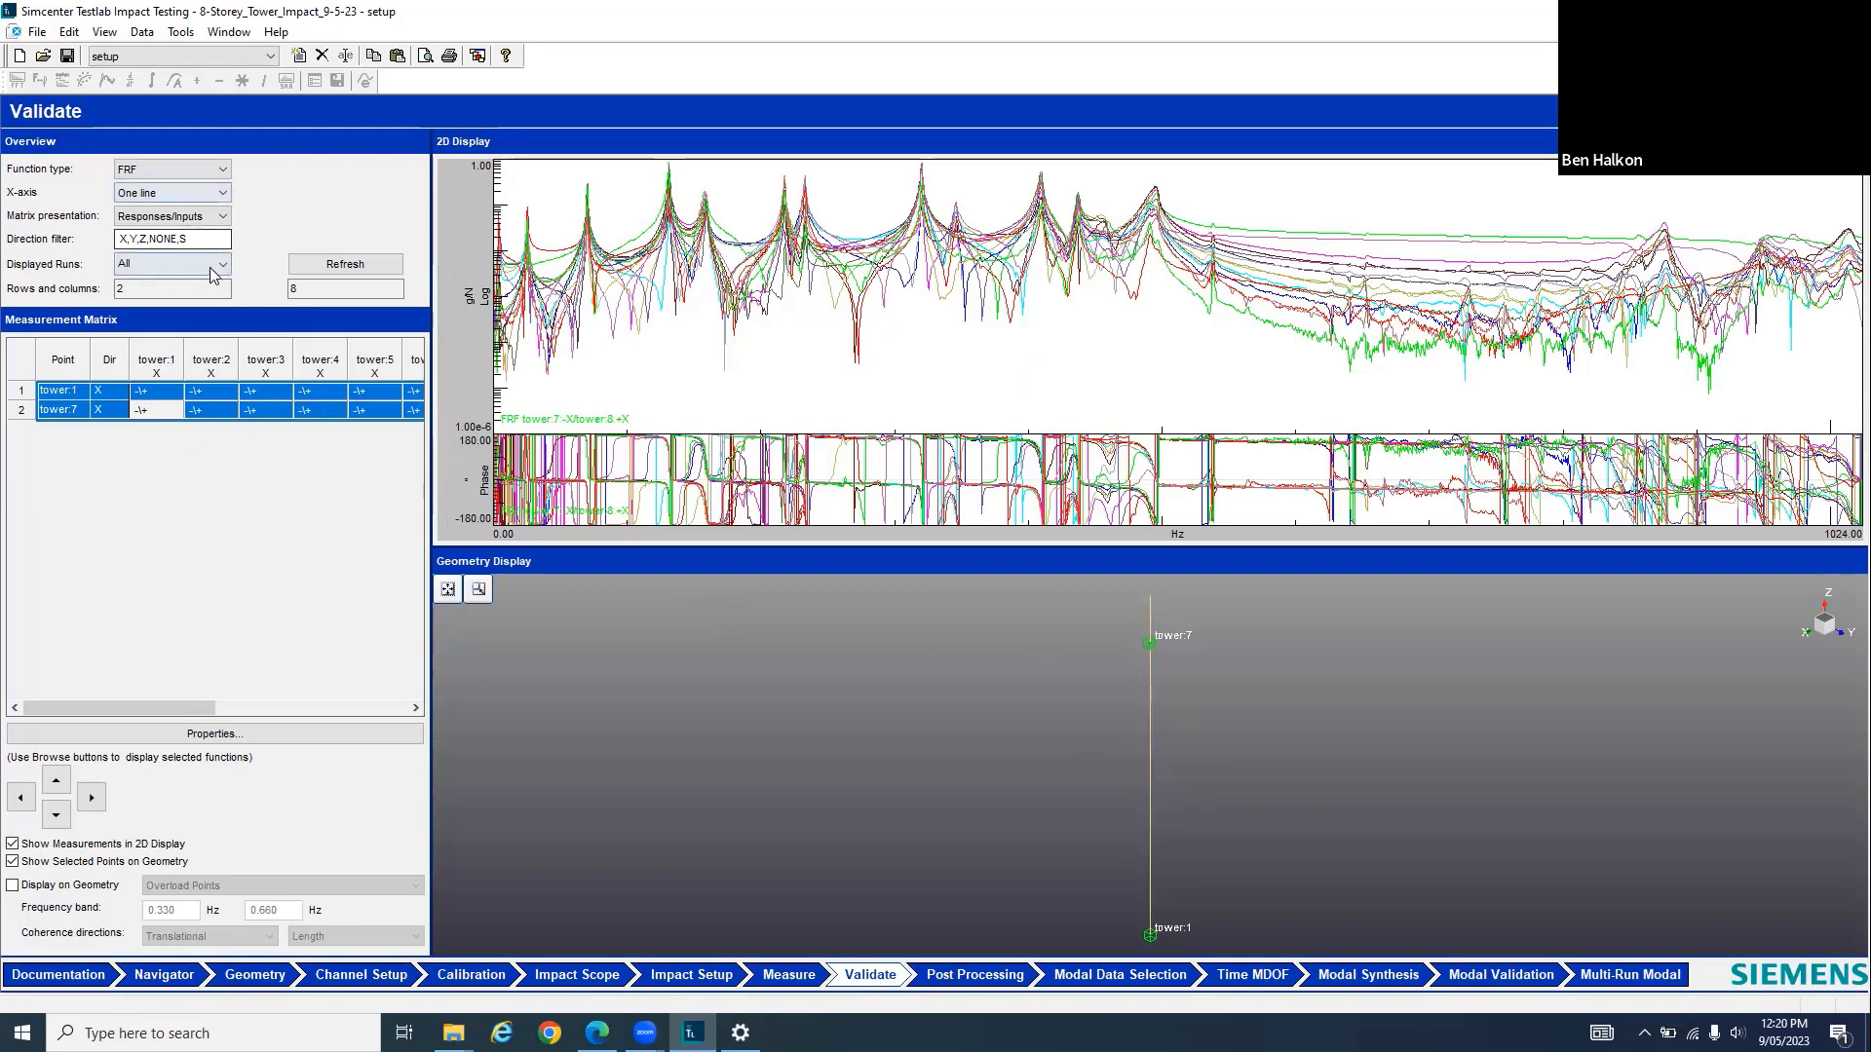
Set the matrix presentation to Inputs/Responses and compare the FRF sets of the tower:1 and tower:7 columns
click(195, 216)
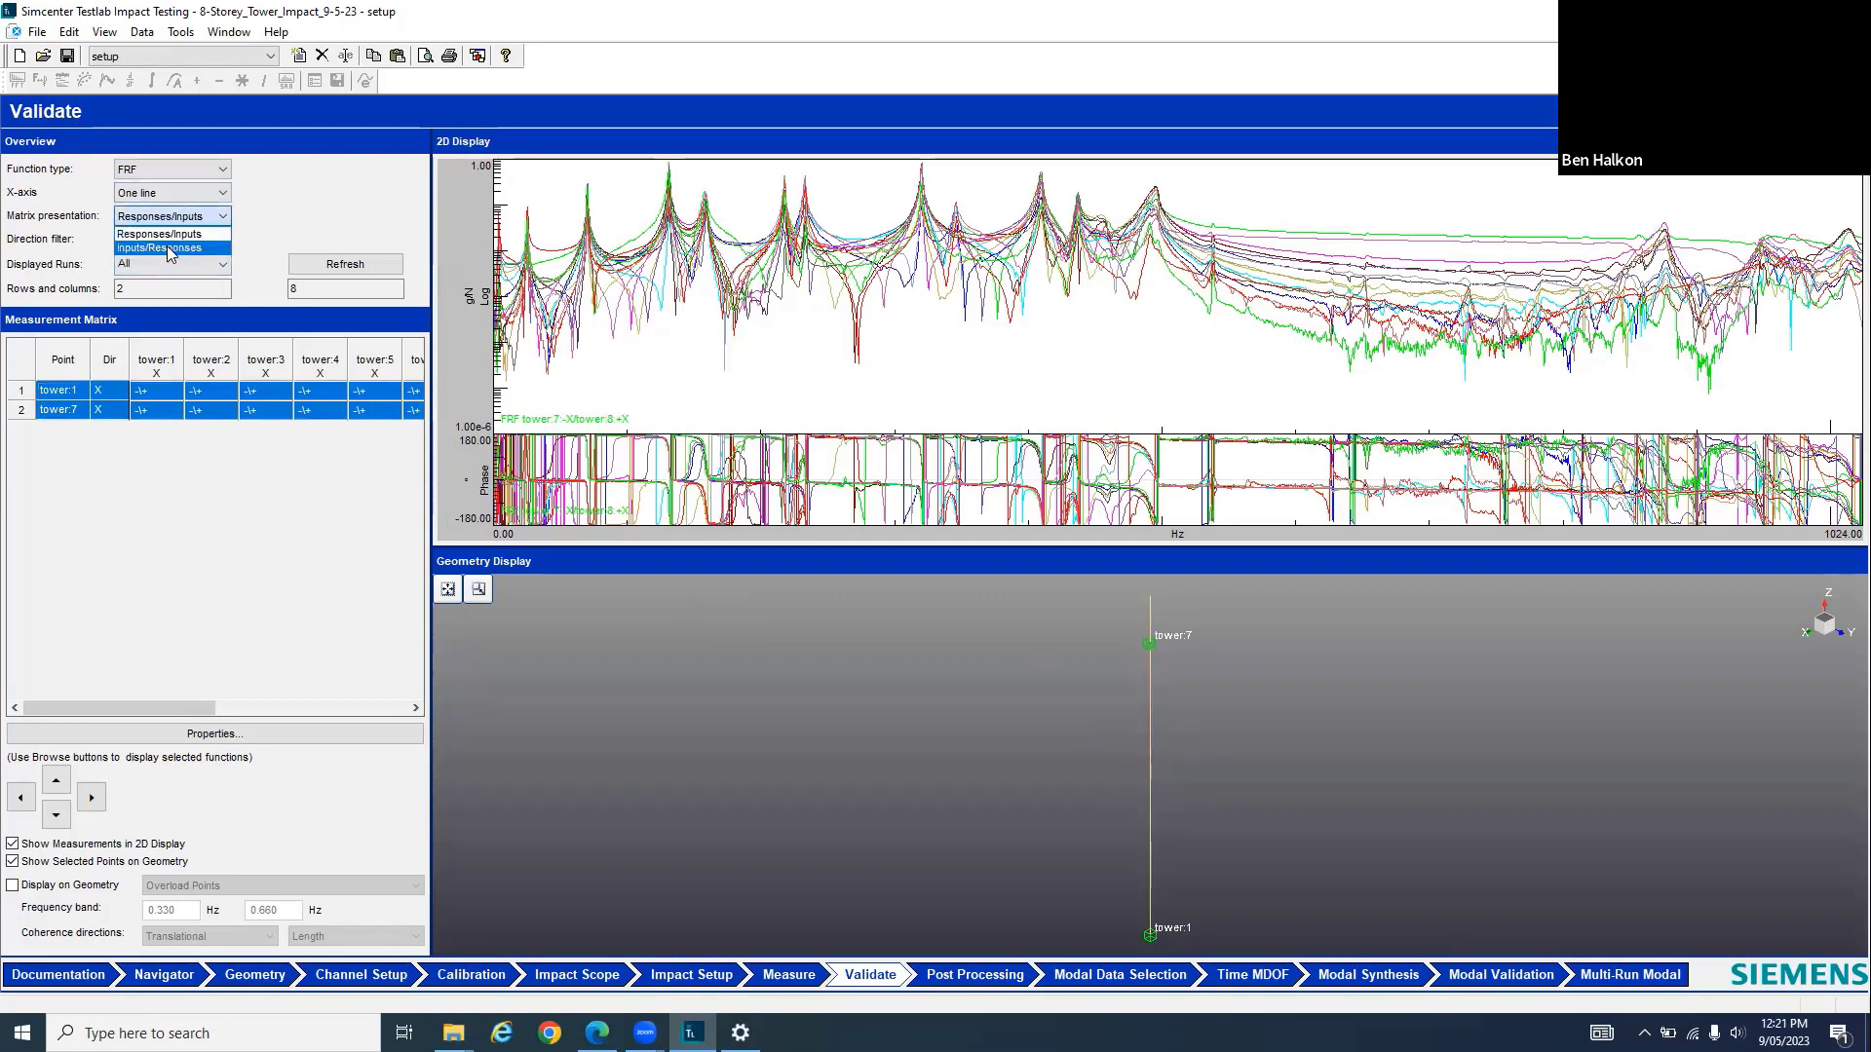
click(171, 247)
click(148, 376)
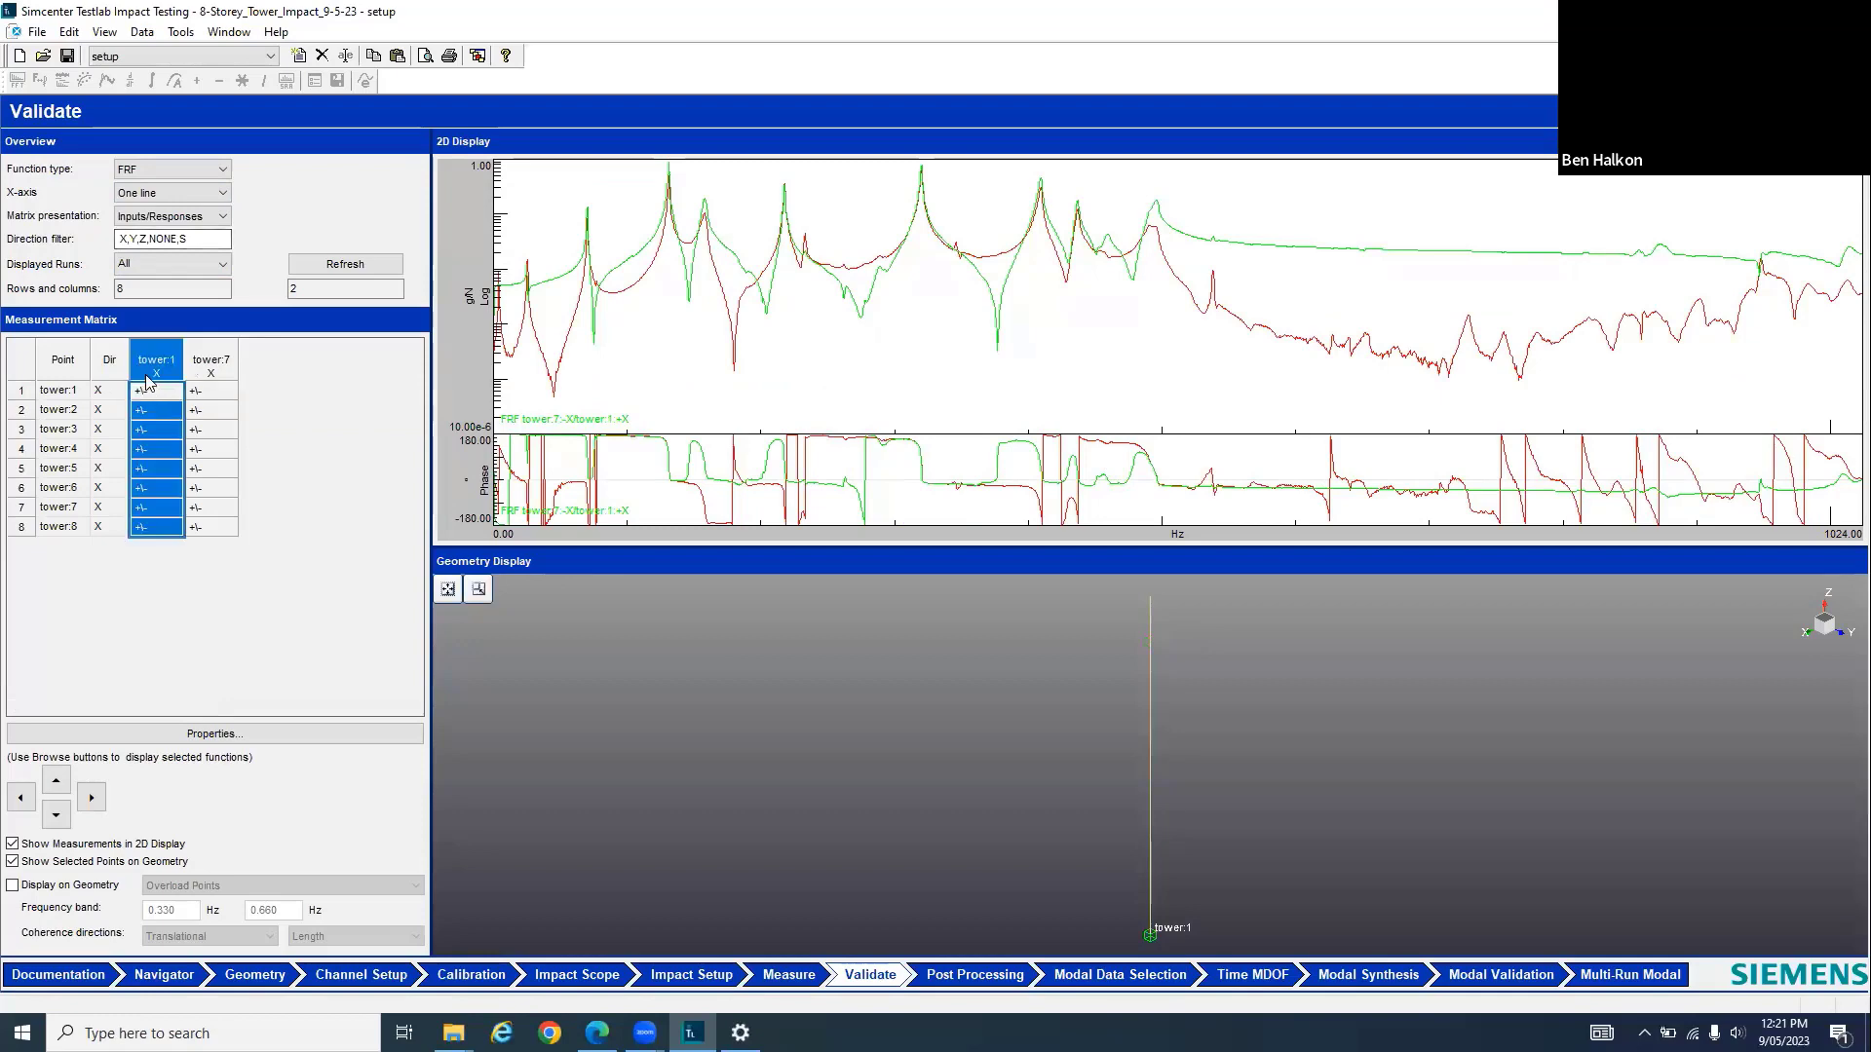
click(190, 369)
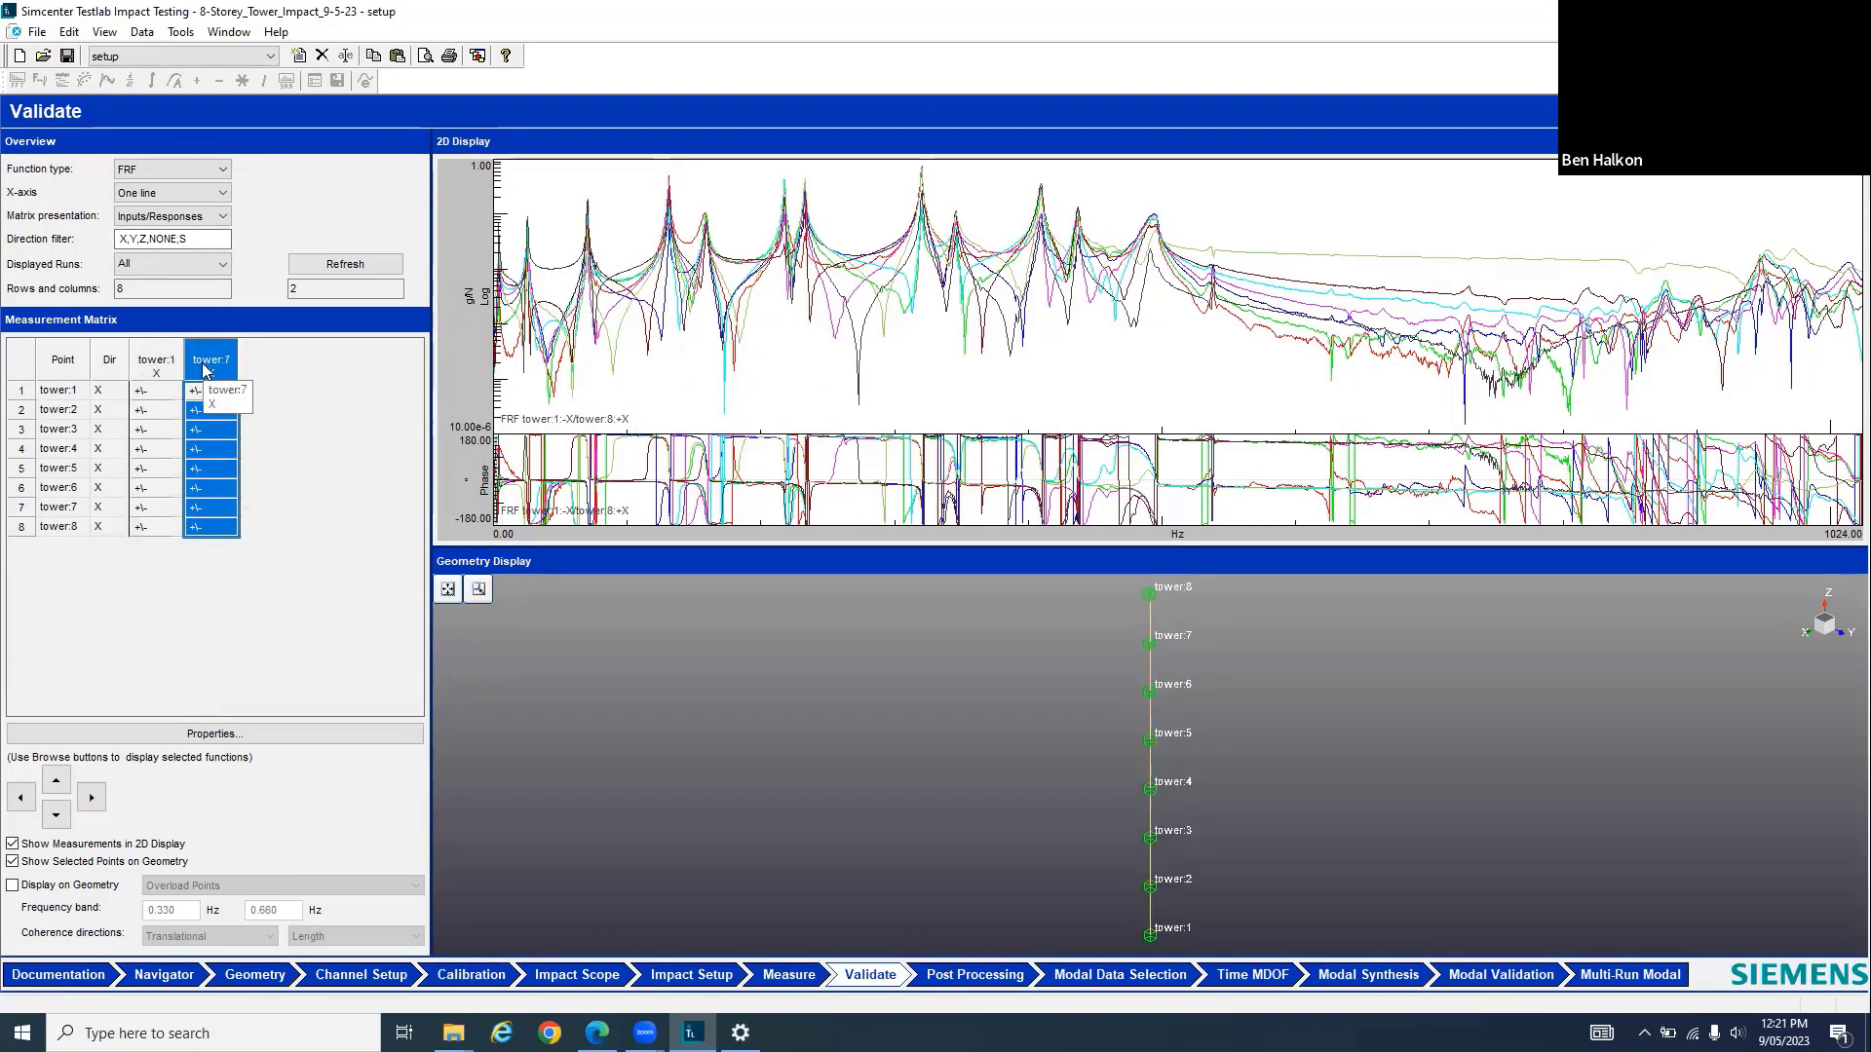
click(144, 366)
click(200, 368)
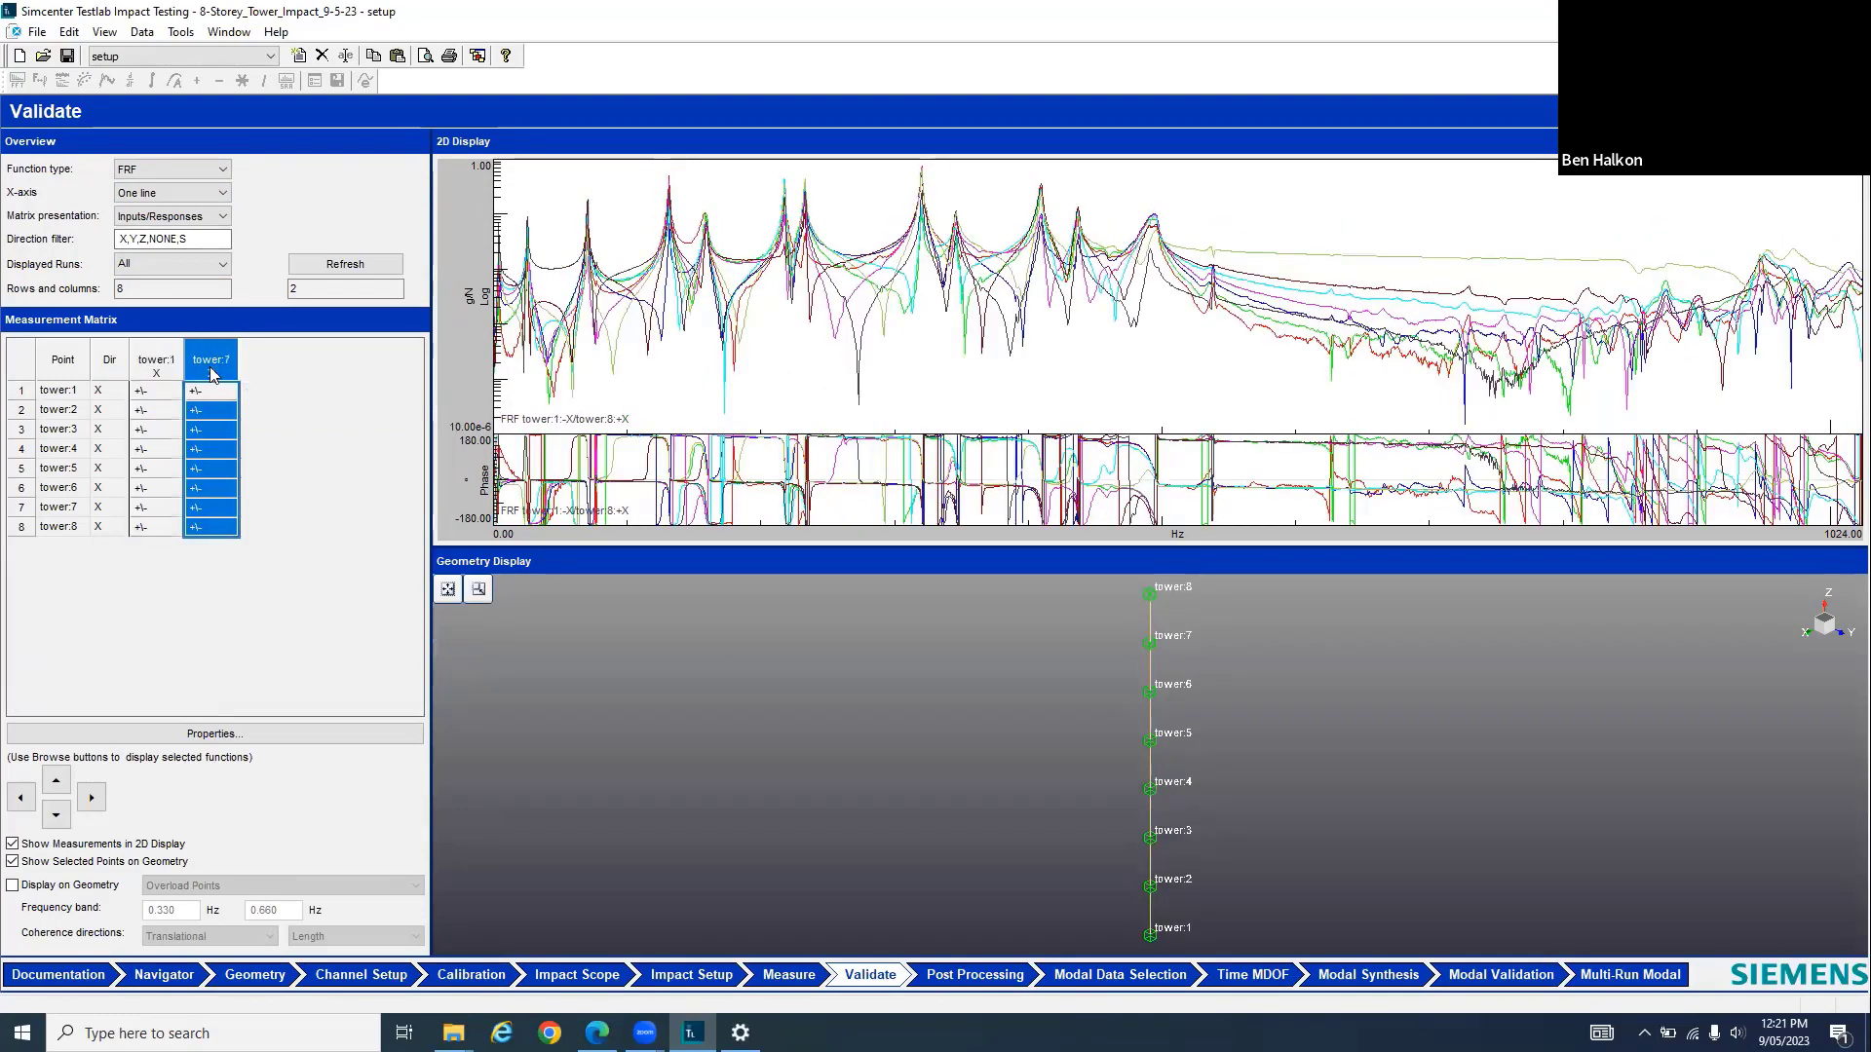
click(153, 366)
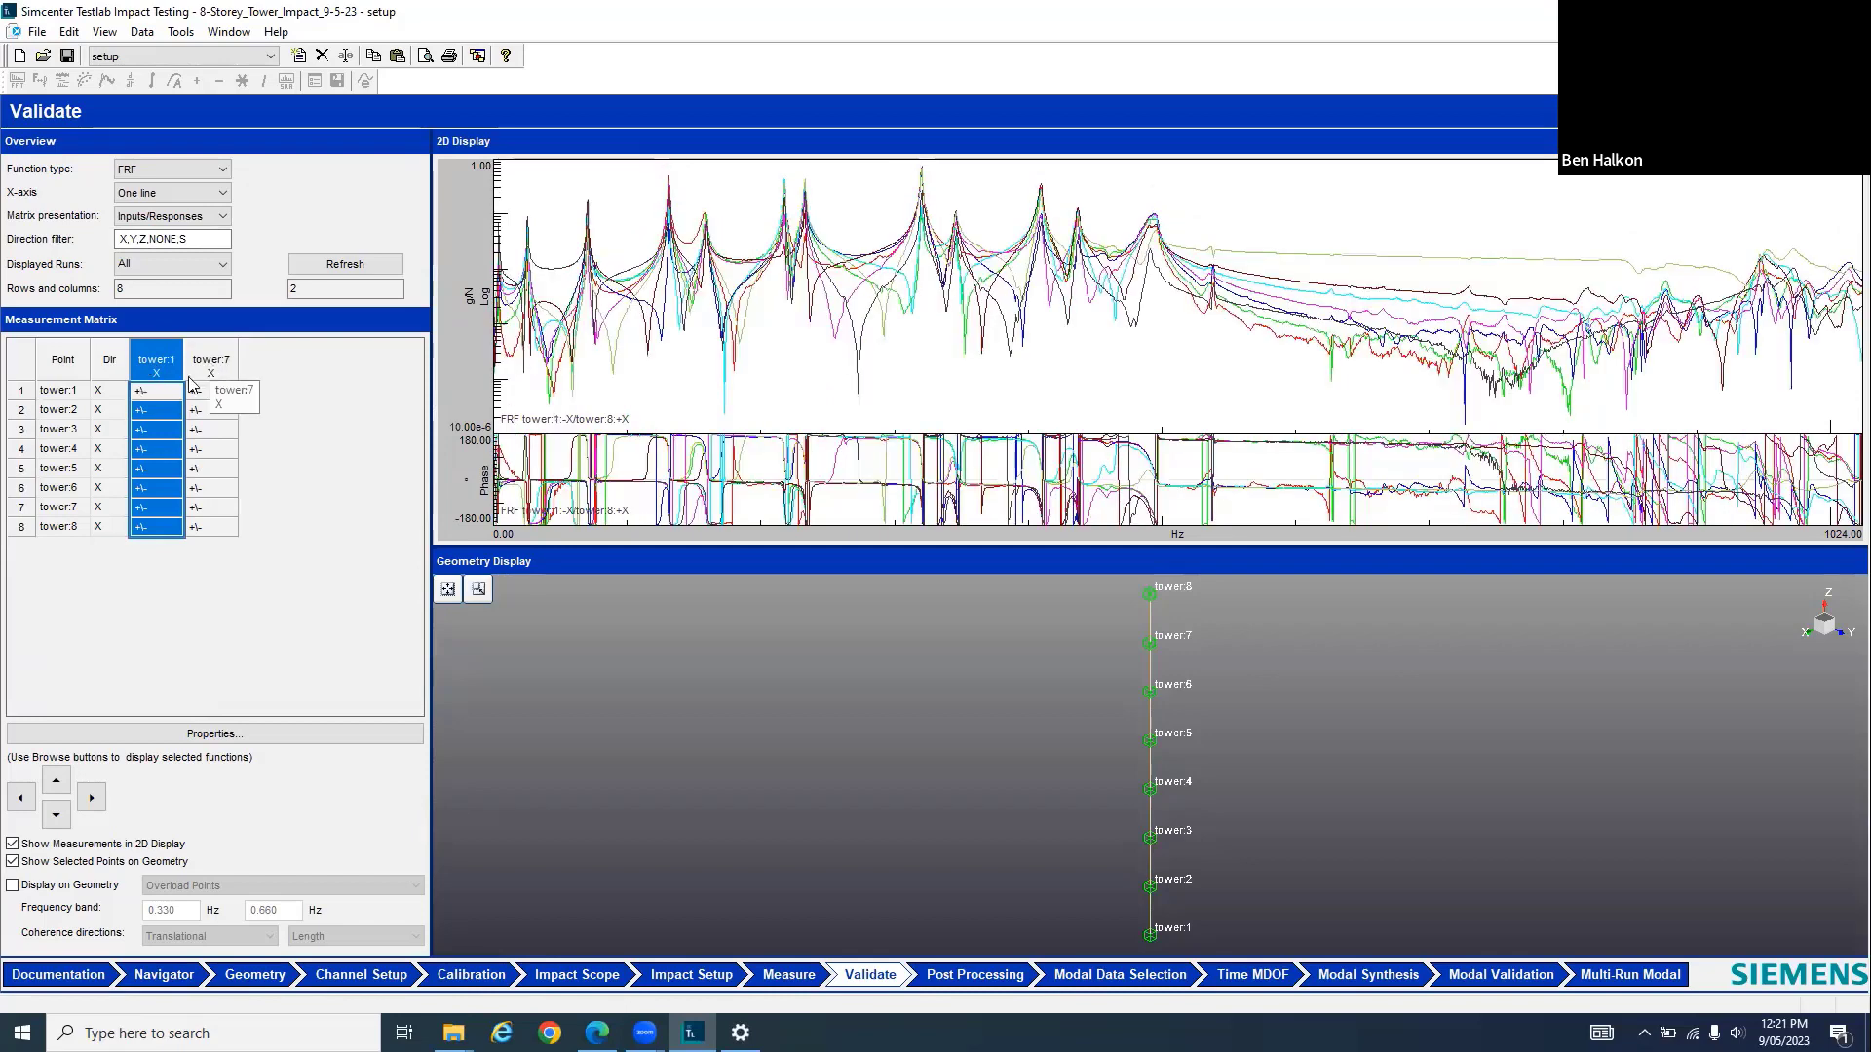
Examine the individual FRFs in the tower:1 column one by one, finishing with an overlay of the whole measurement matrix
click(161, 410)
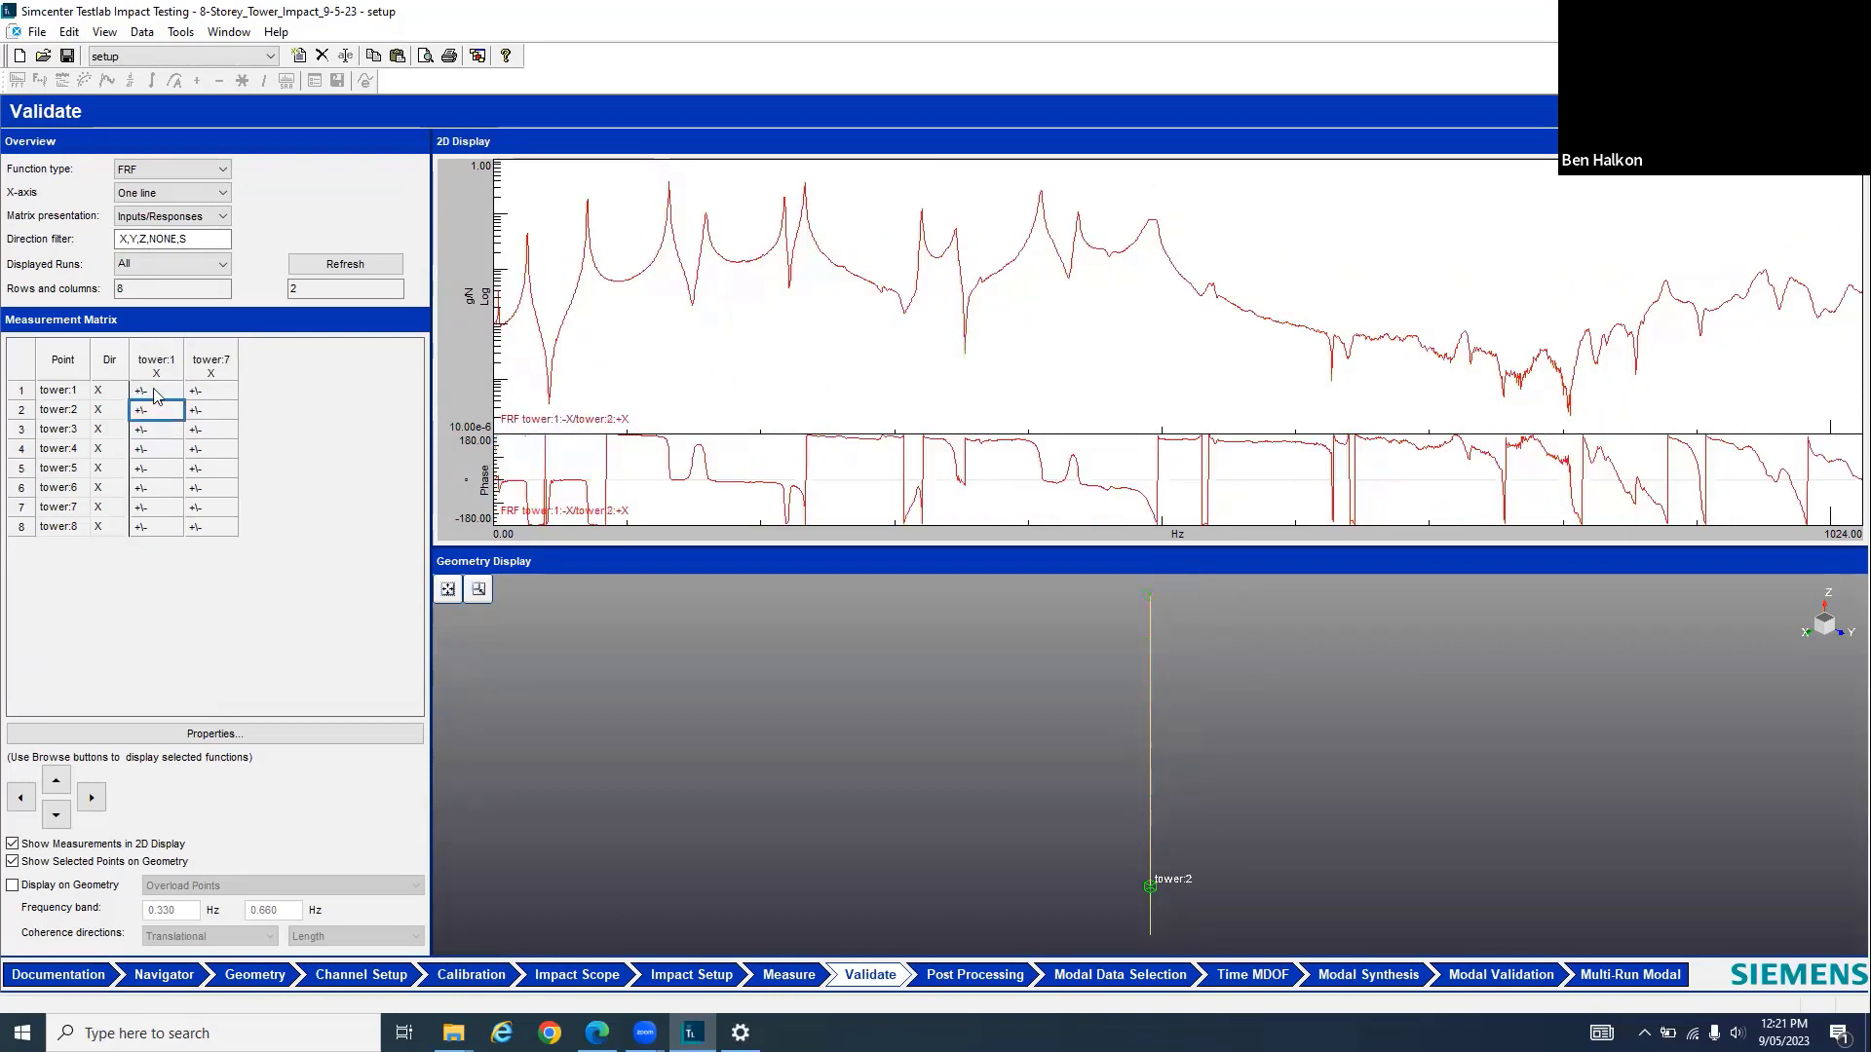
click(153, 390)
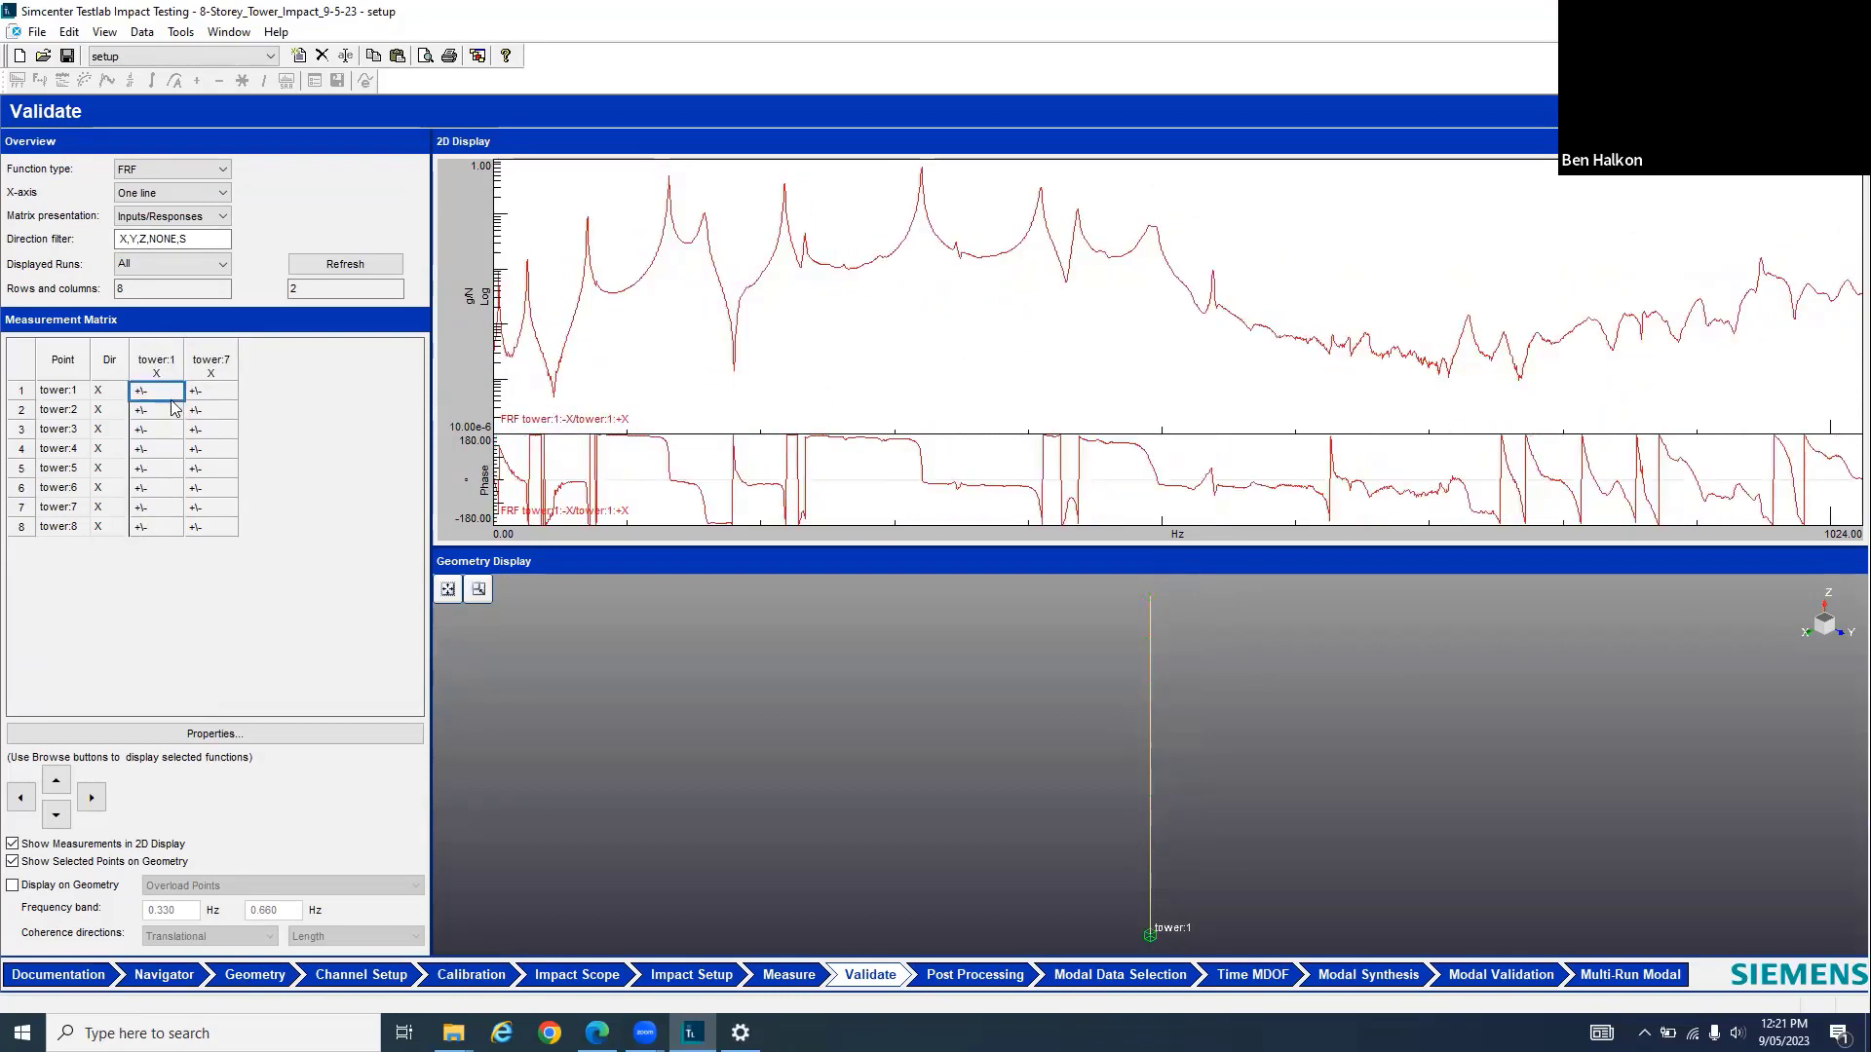
click(165, 414)
click(159, 430)
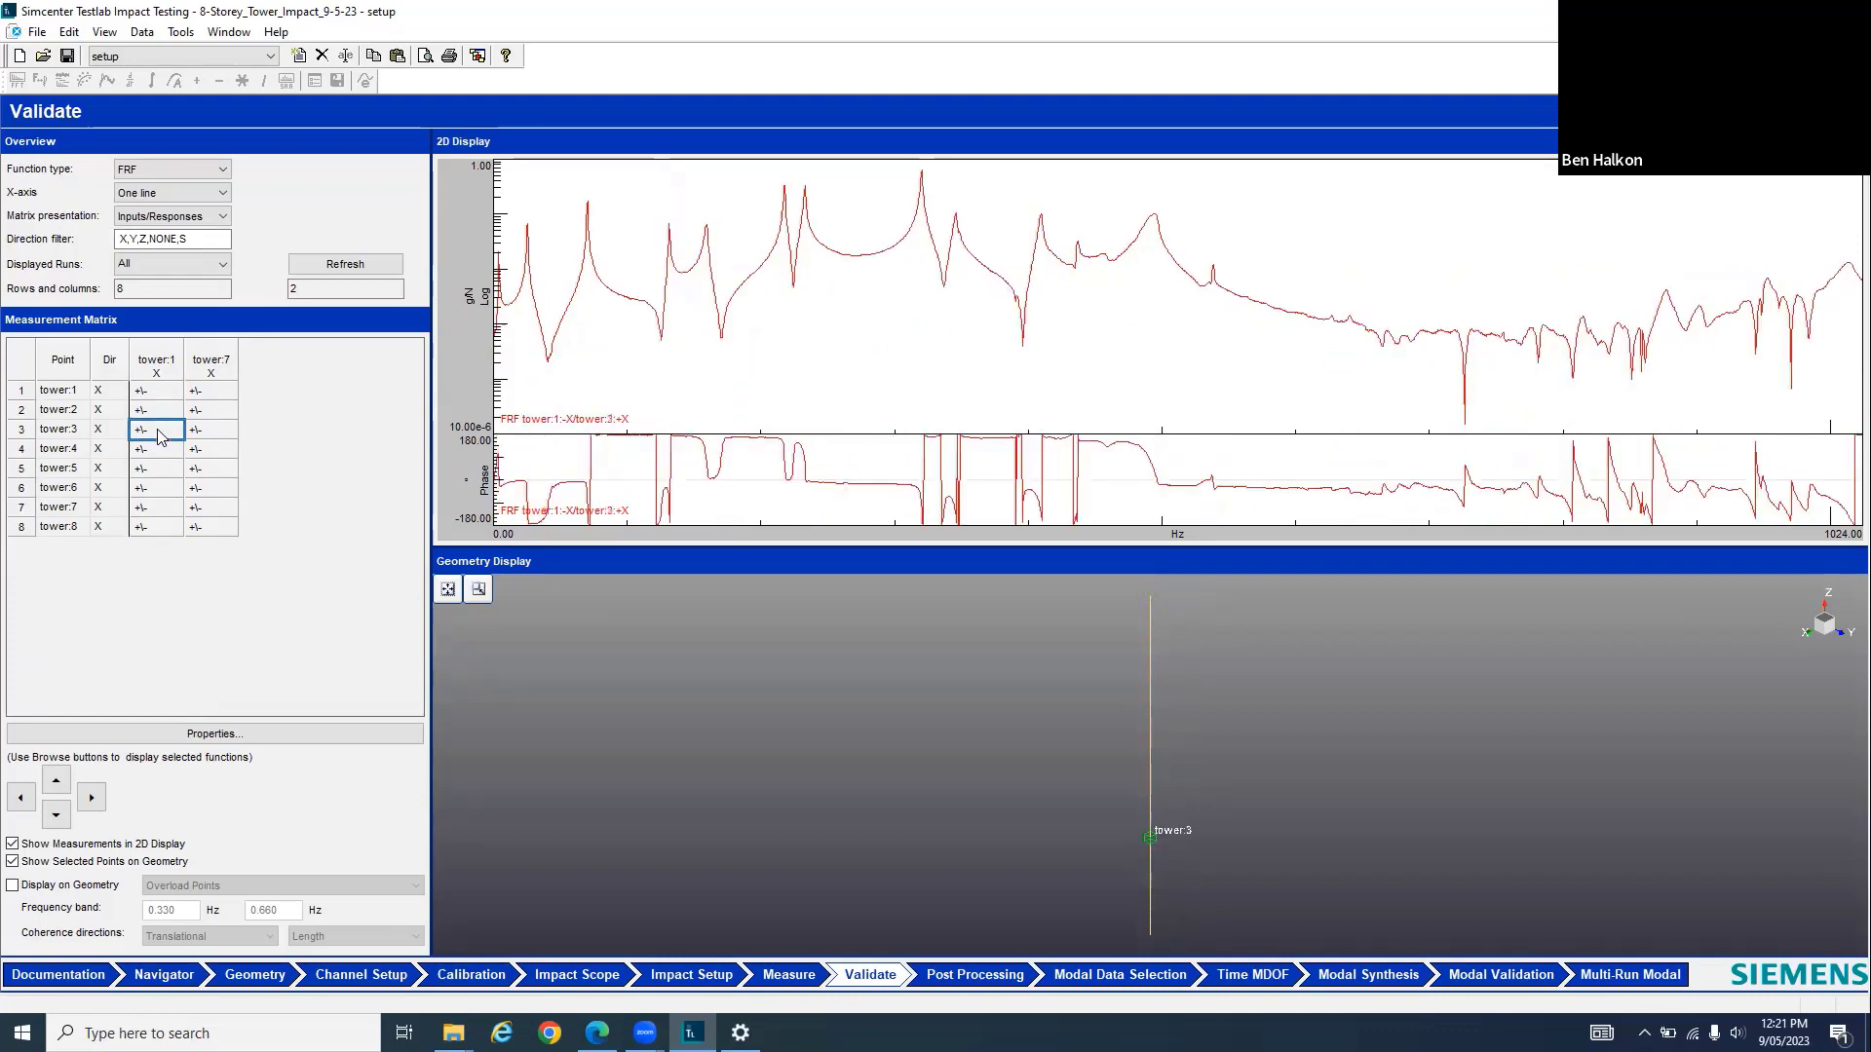
key(Down)
key(Down)
key(Down)
key(Down)
key(Up)
key(Up)
key(Up)
key(Up)
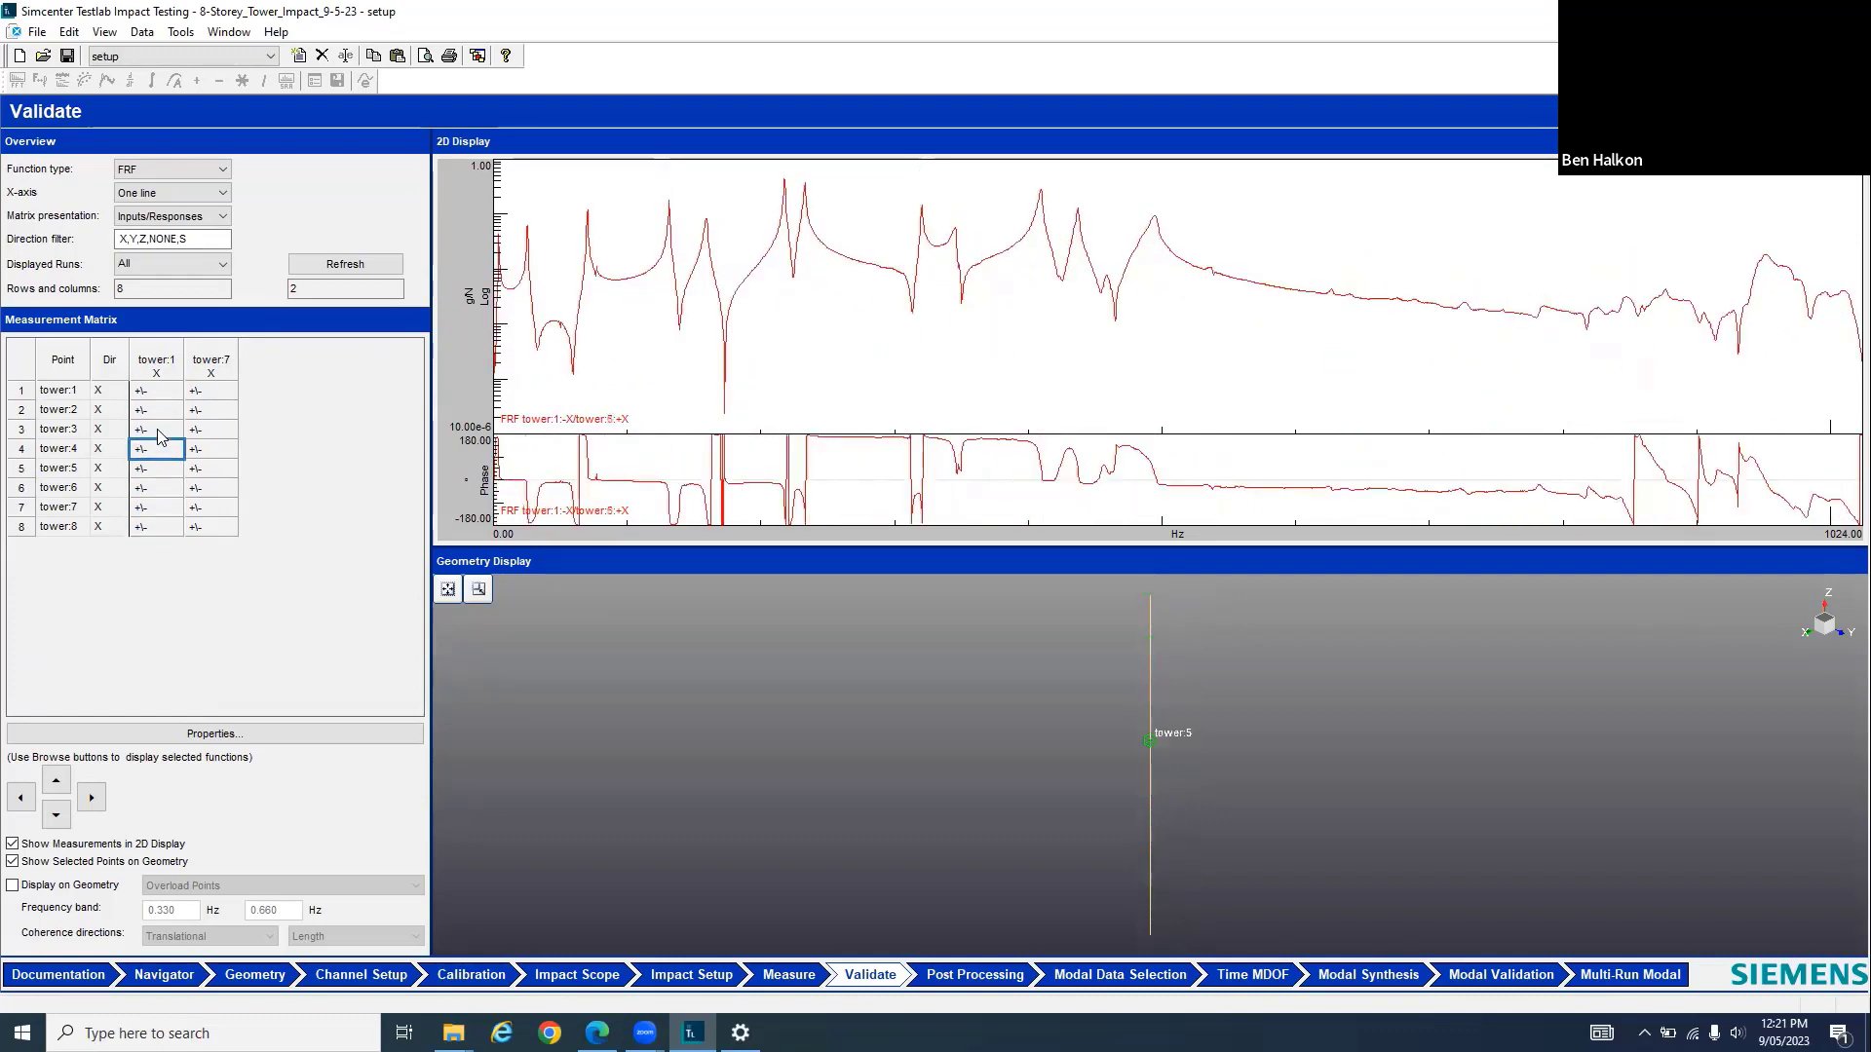
click(22, 362)
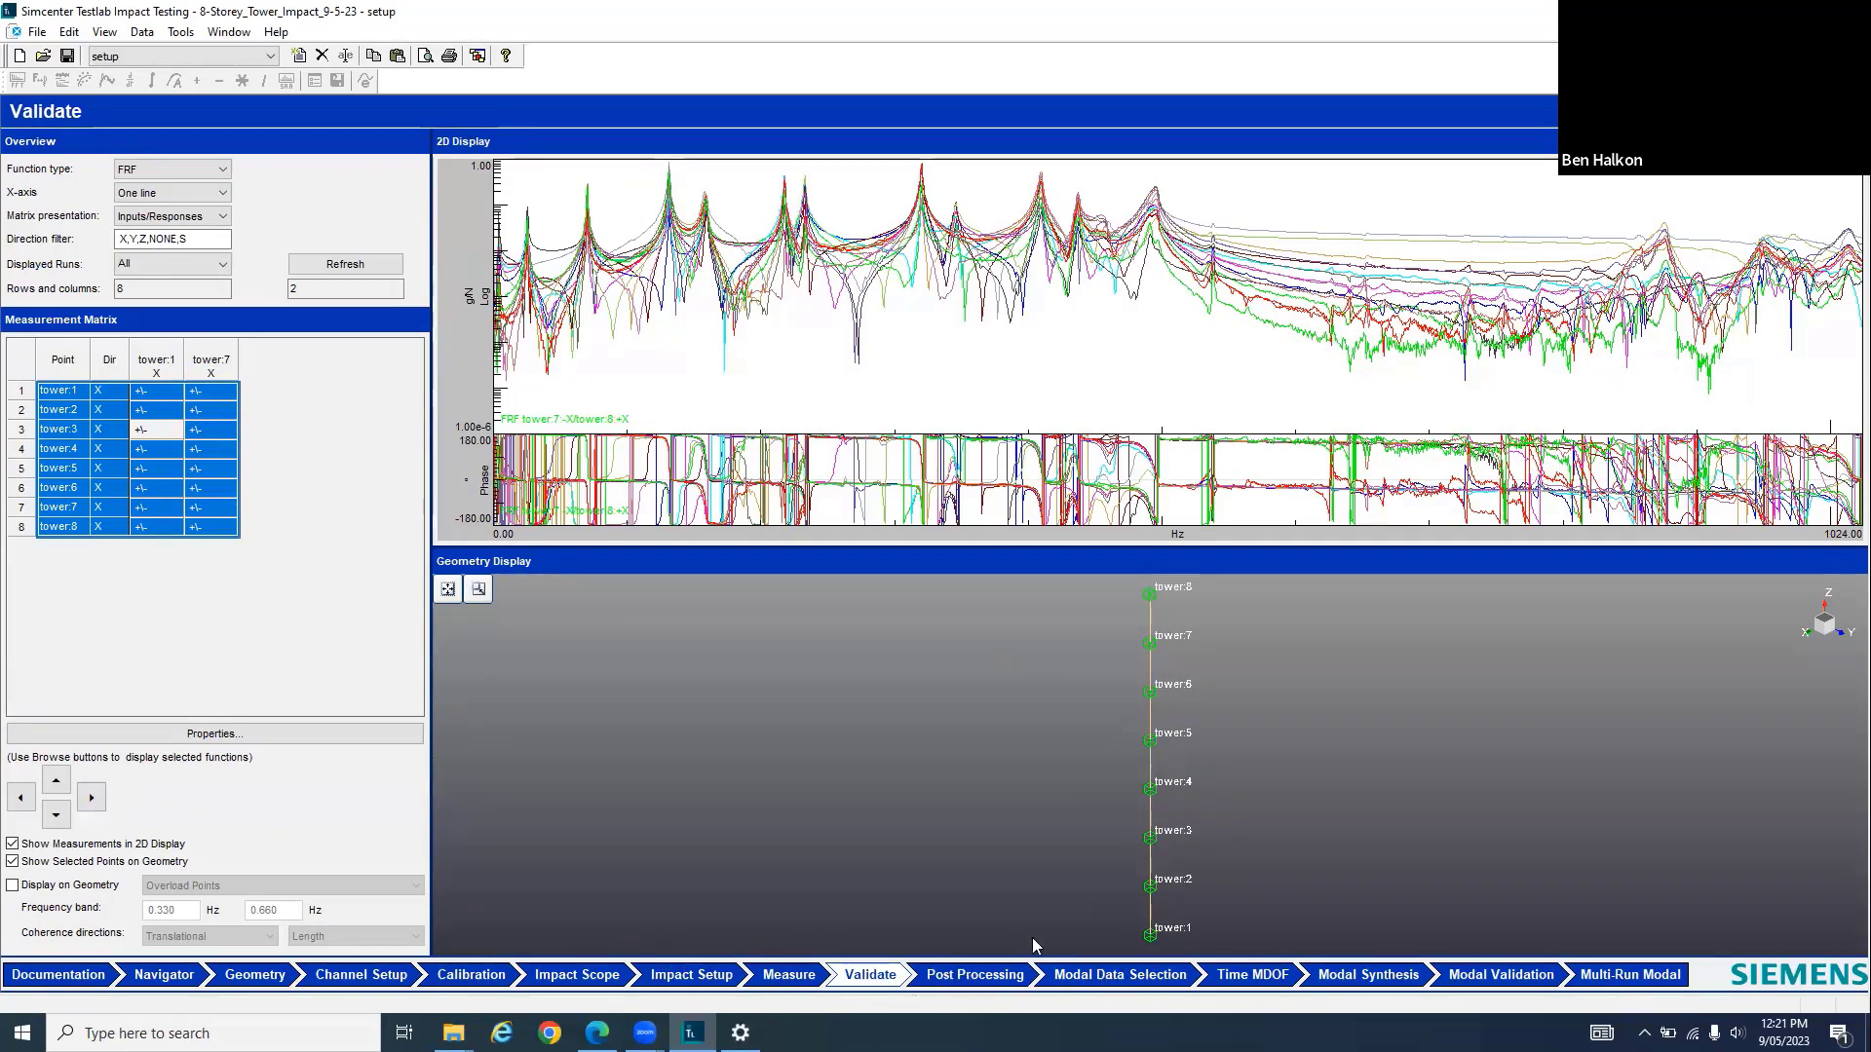
Go to Modal Data Selection, dismiss the warning and switch the references and responses in the FRF table
click(967, 977)
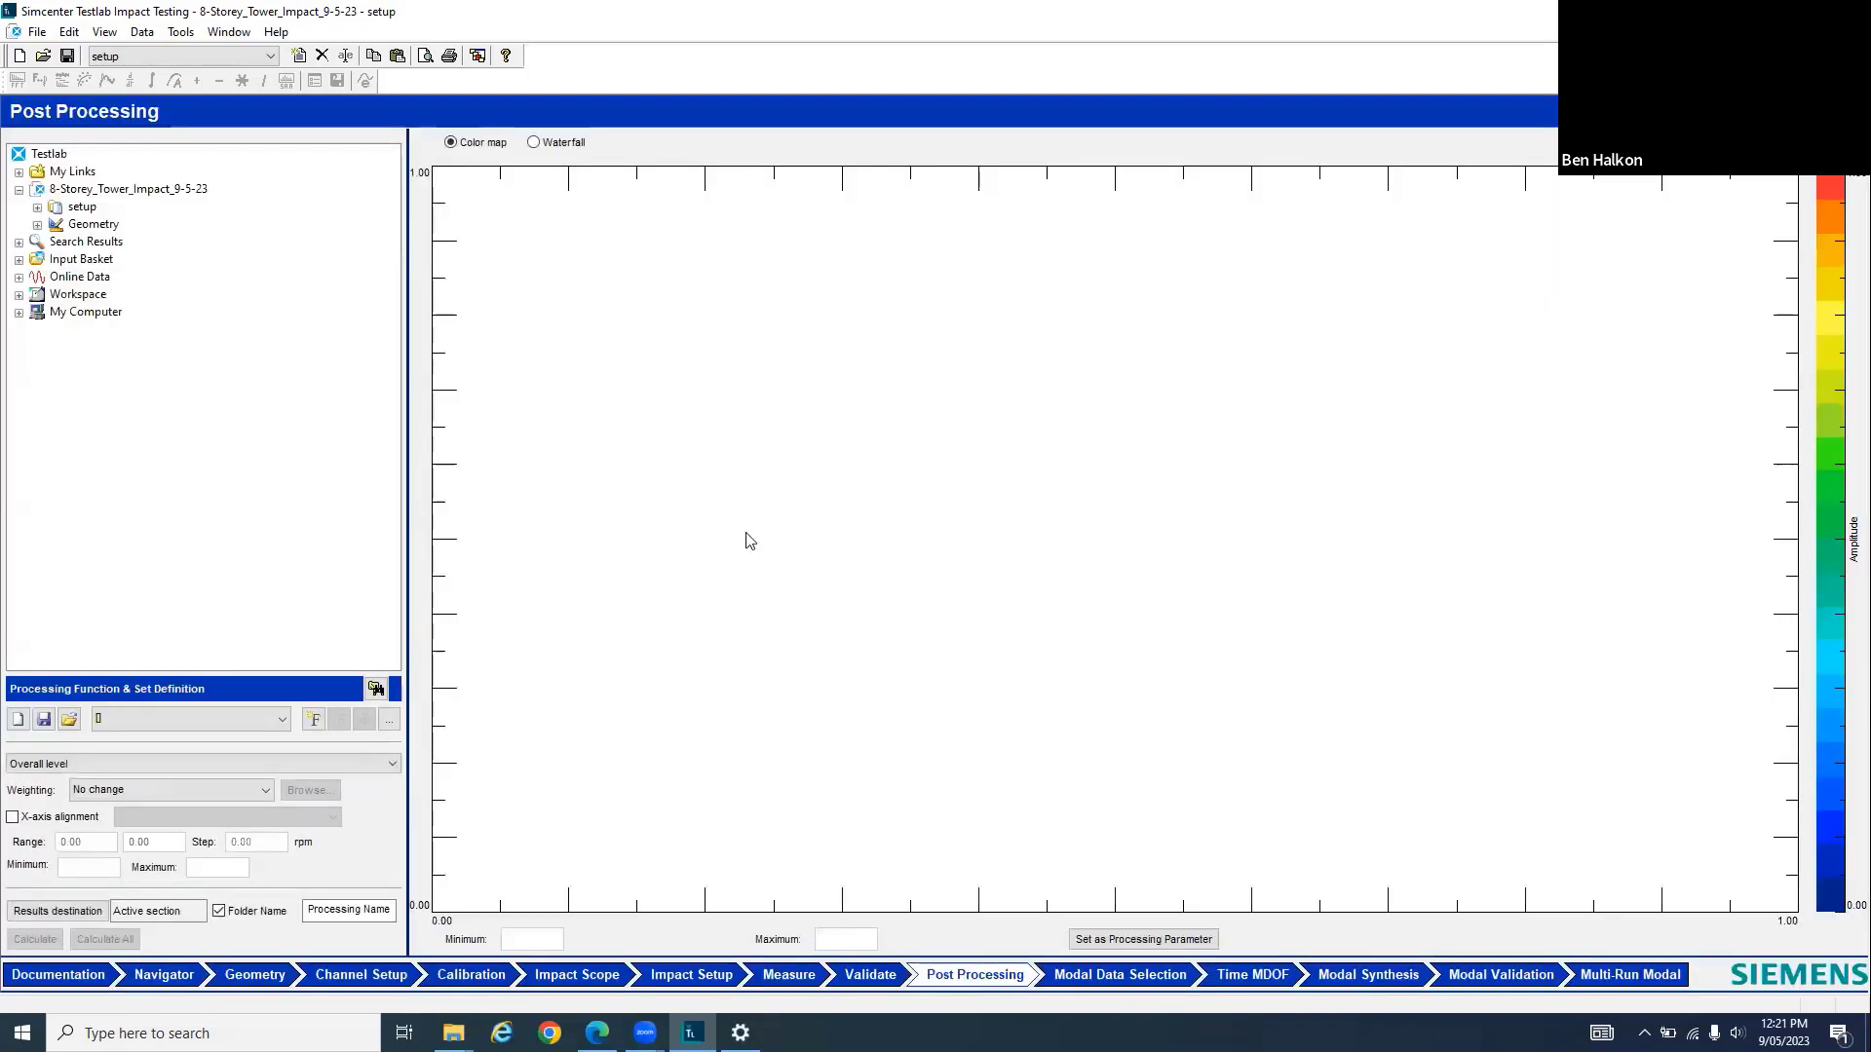
click(1133, 976)
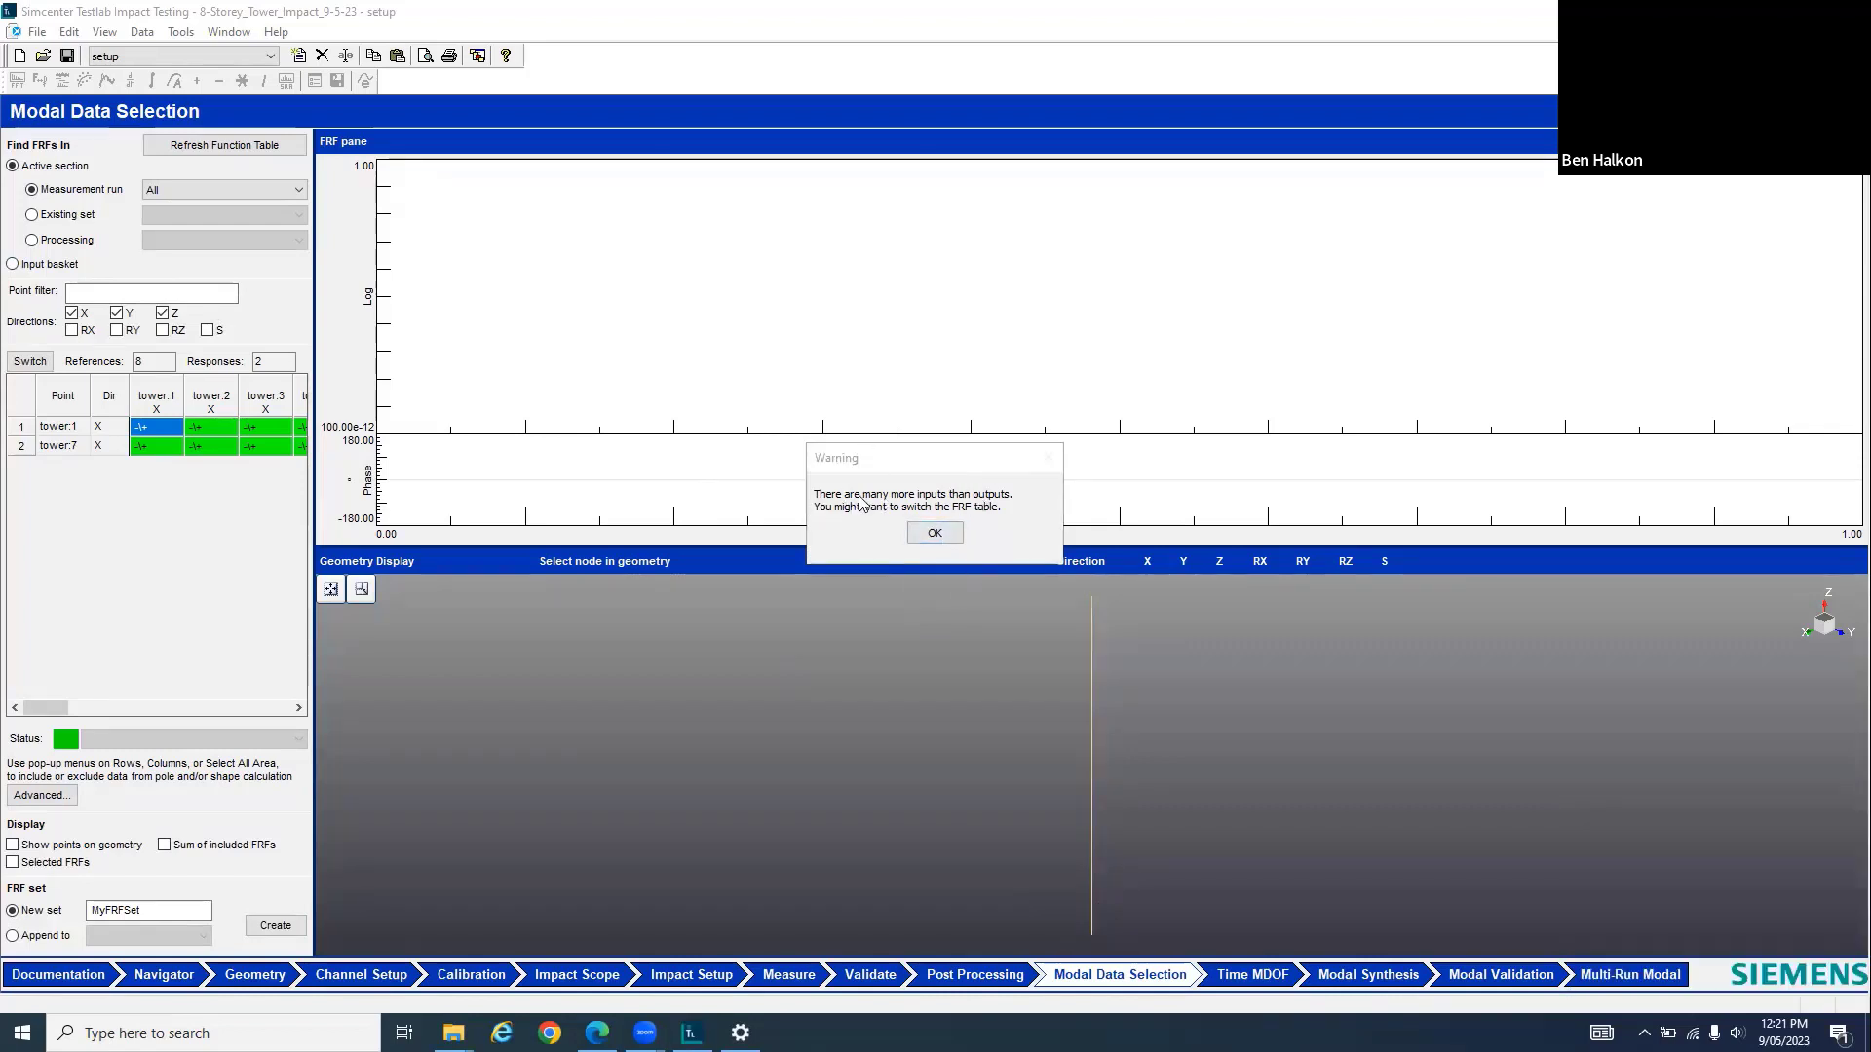
click(935, 537)
click(935, 534)
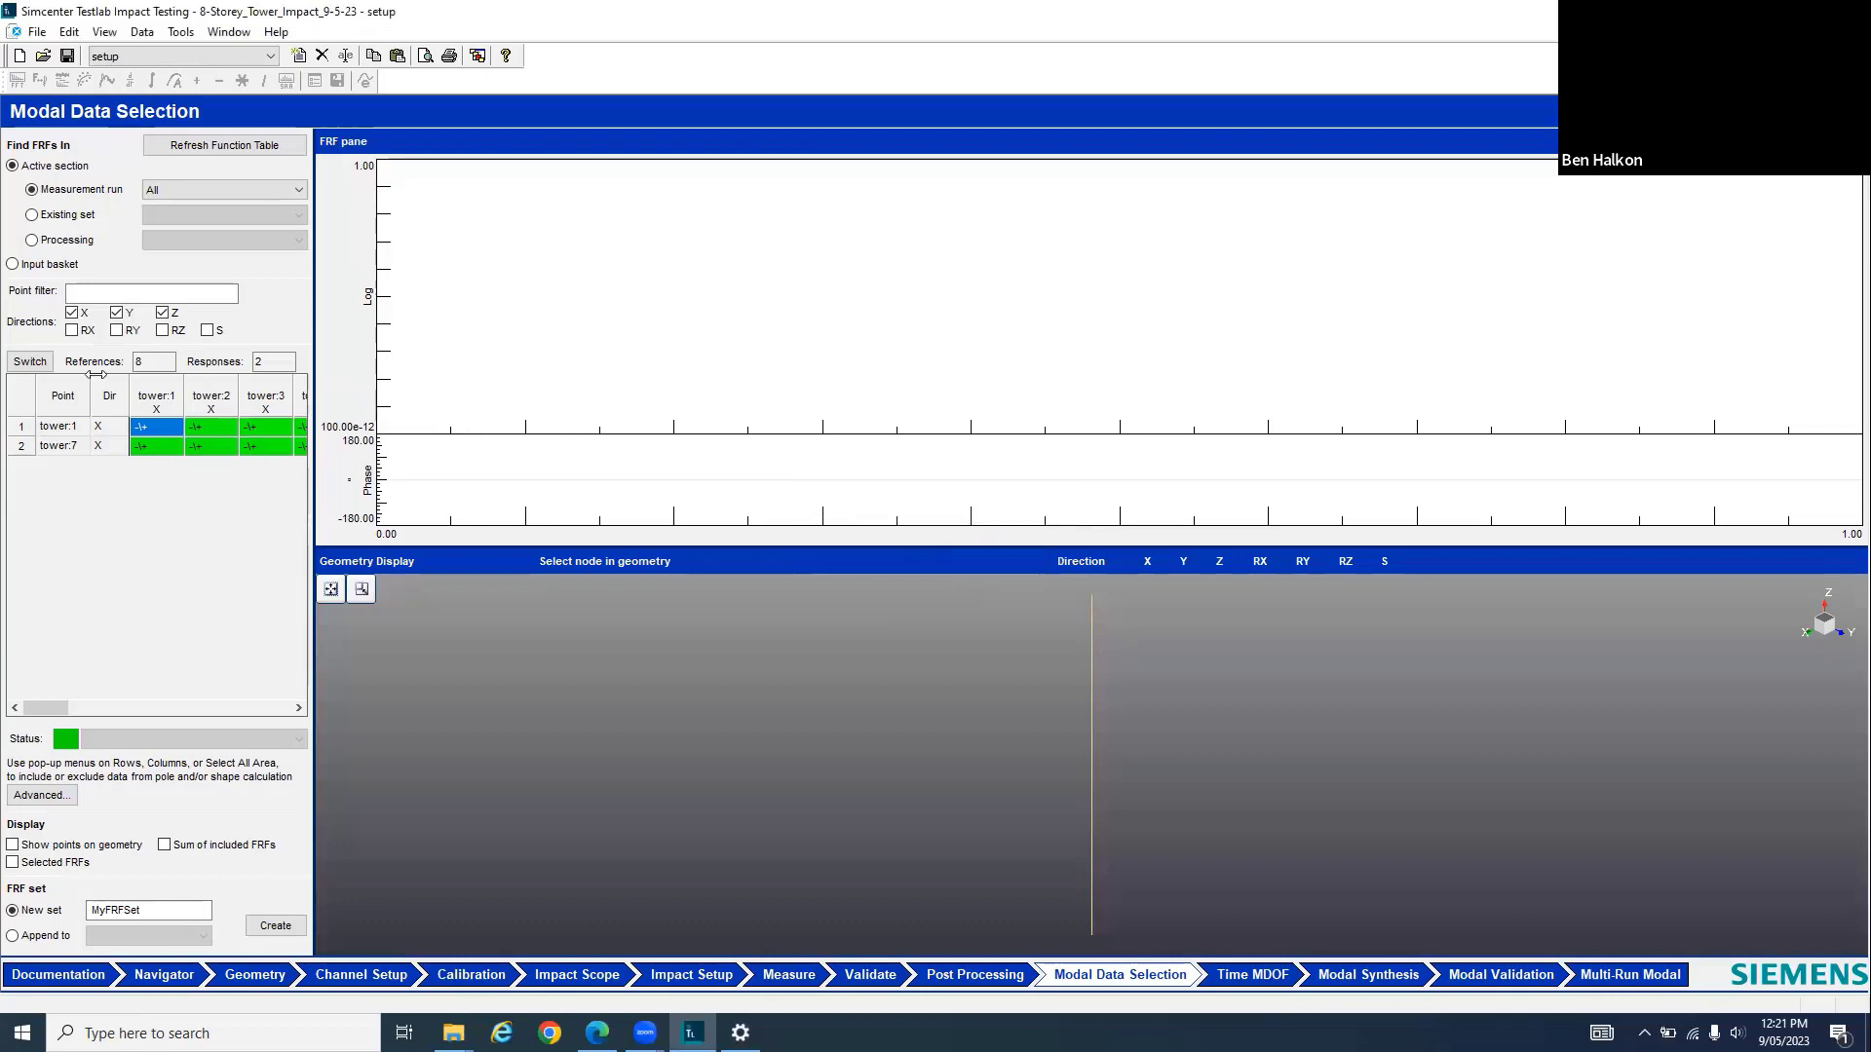
click(27, 366)
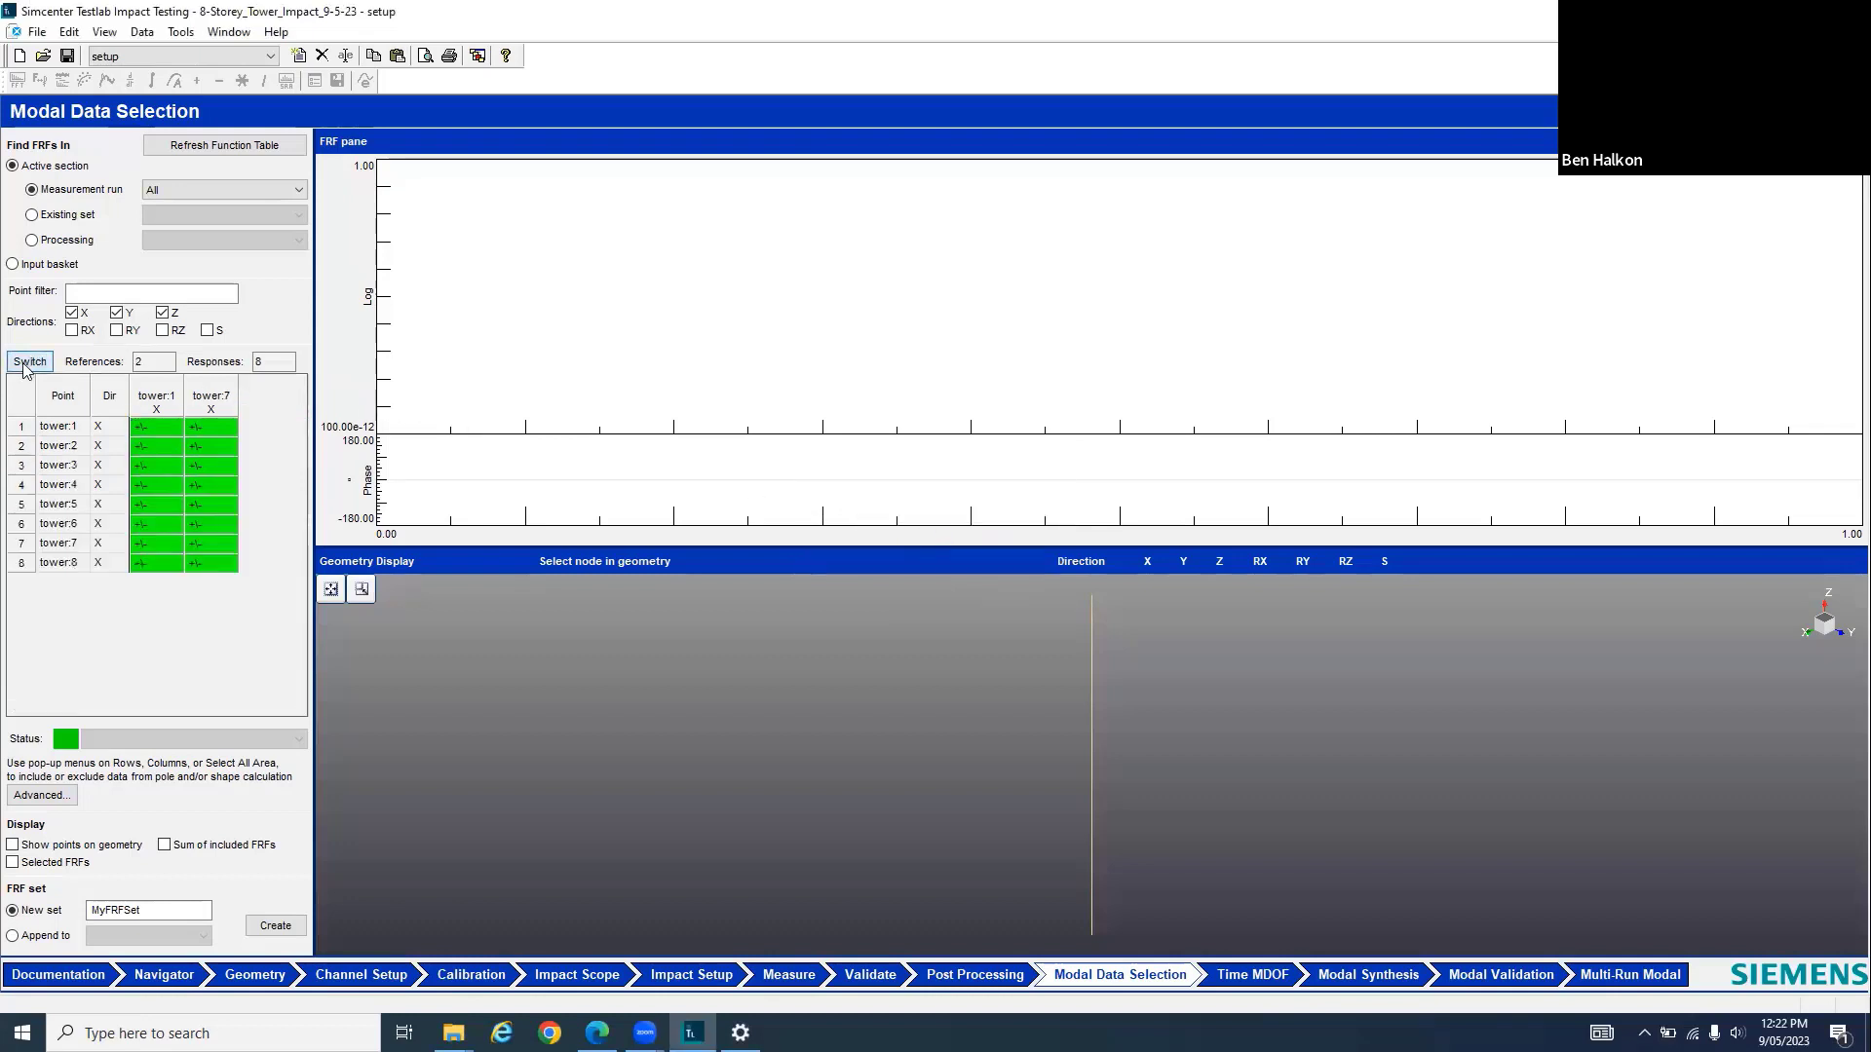
Enable showing points on the geometry and step through the cells of the tower:1 and tower:7 columns to check their nodes
click(158, 403)
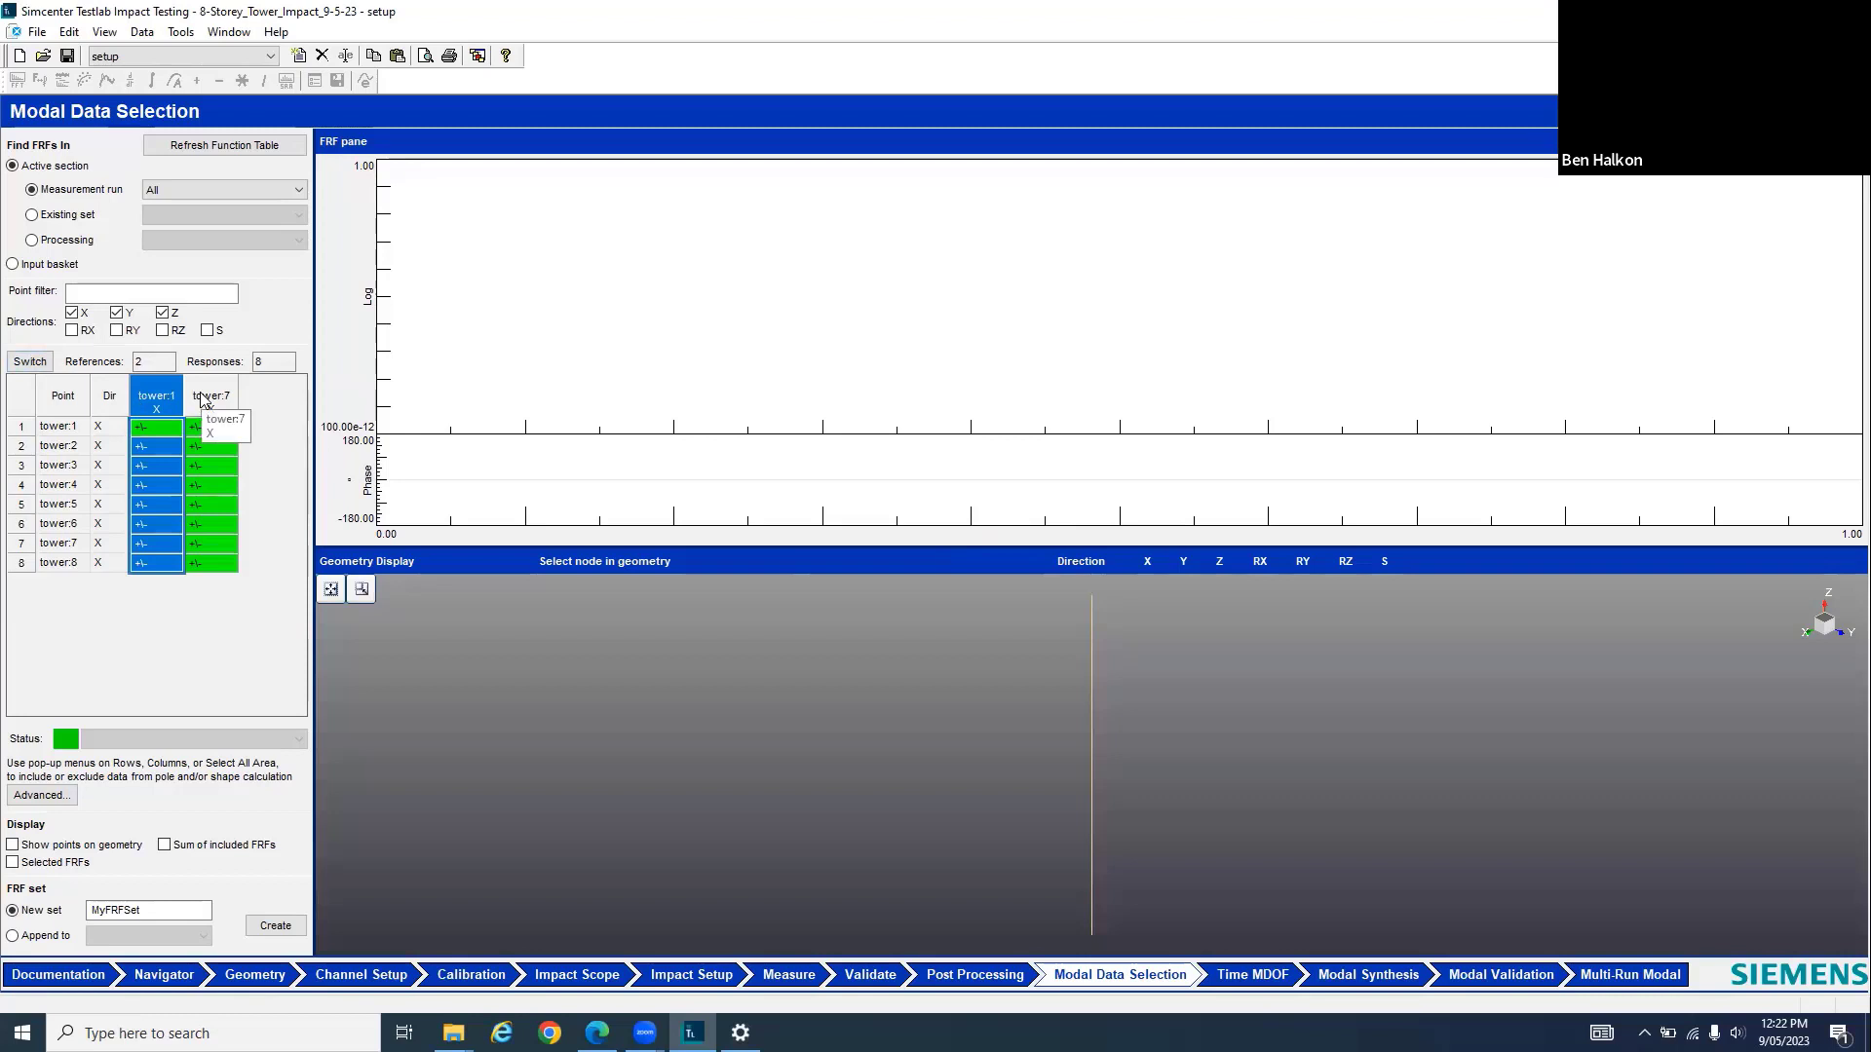
click(25, 411)
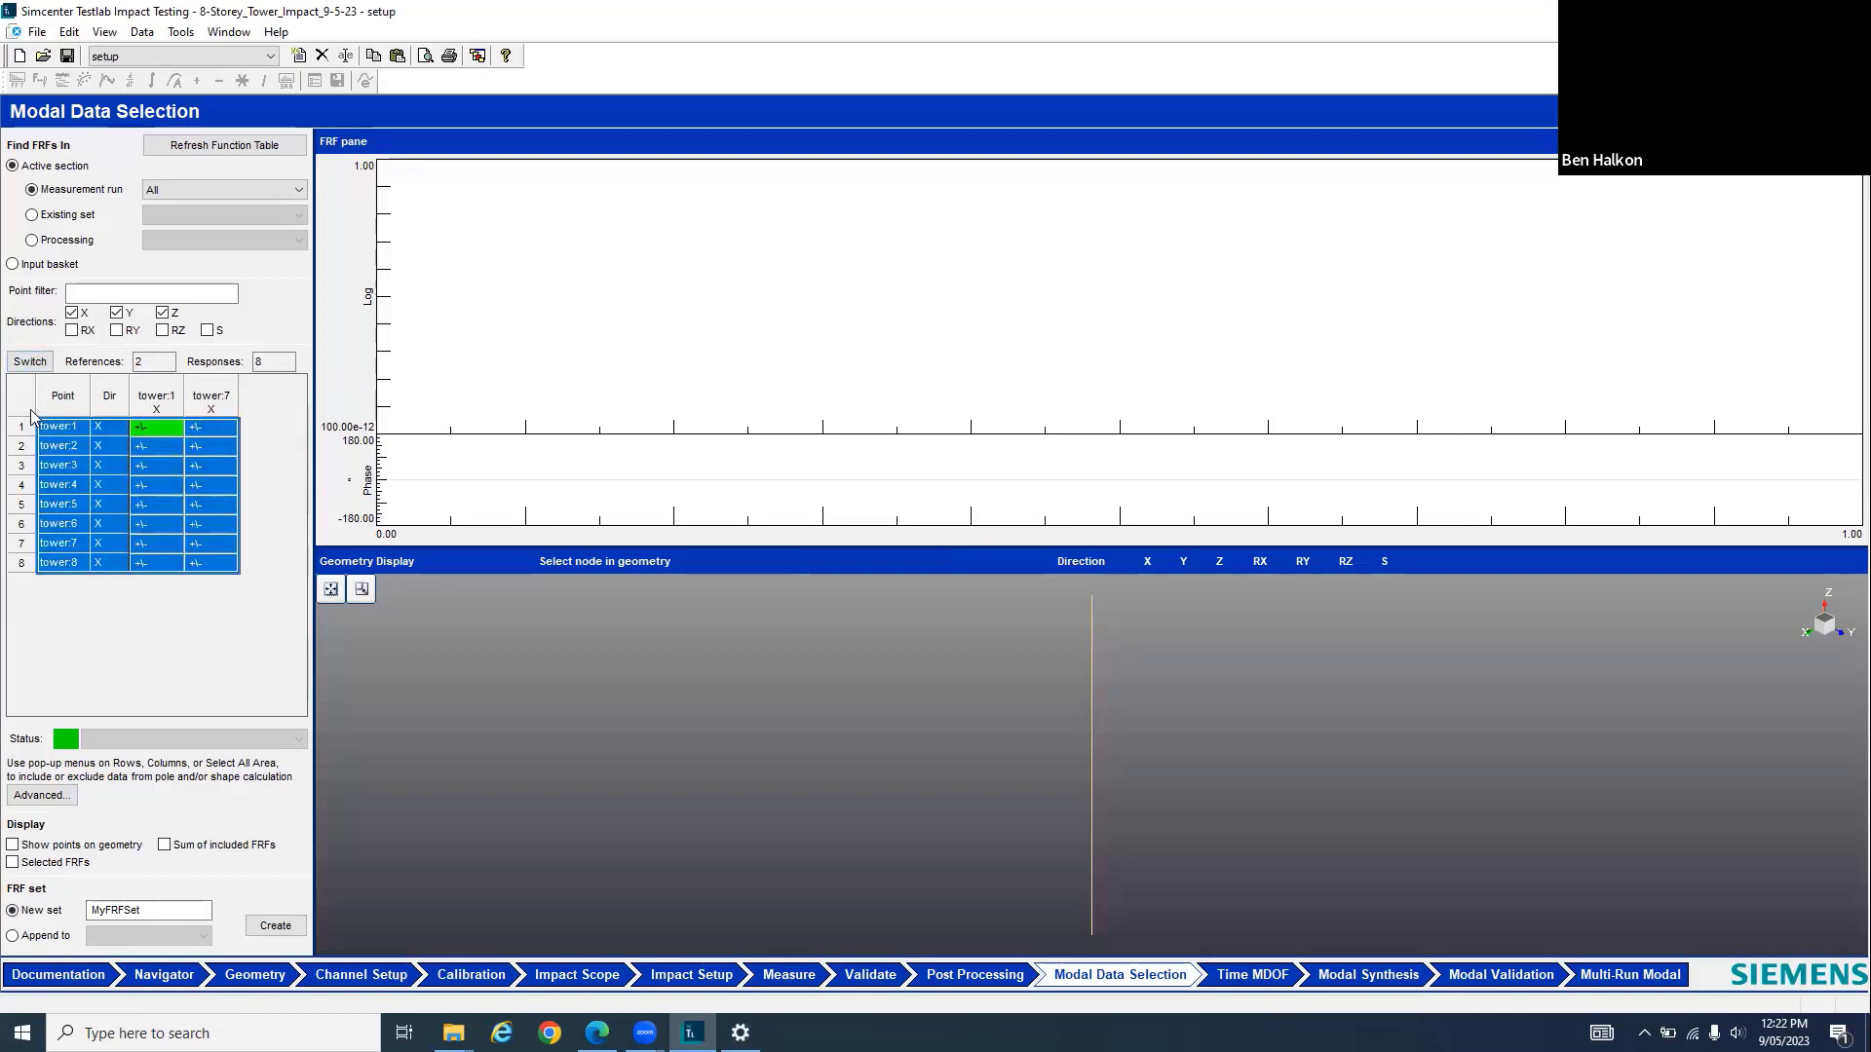
click(169, 407)
click(159, 484)
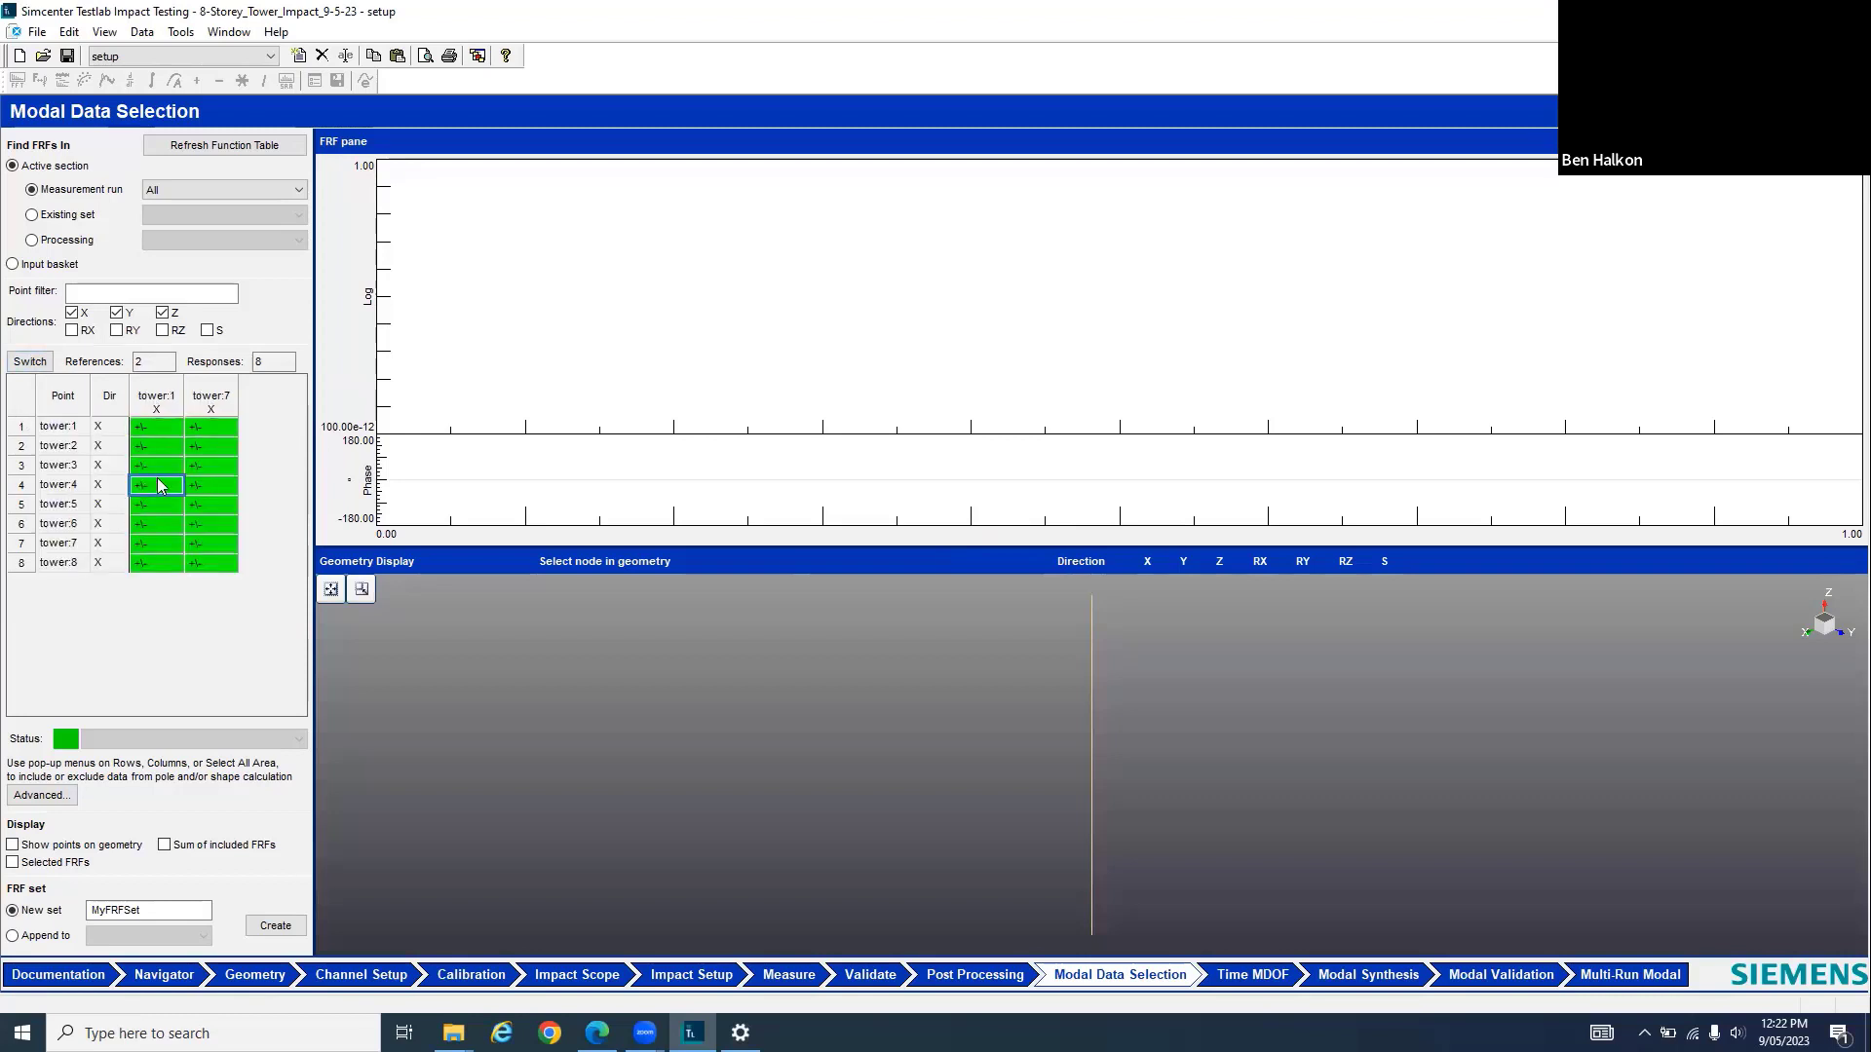
click(66, 845)
key(Down)
key(Down)
key(Down)
key(Down)
key(Up)
key(Up)
key(Up)
key(Up)
key(Up)
key(Up)
key(Up)
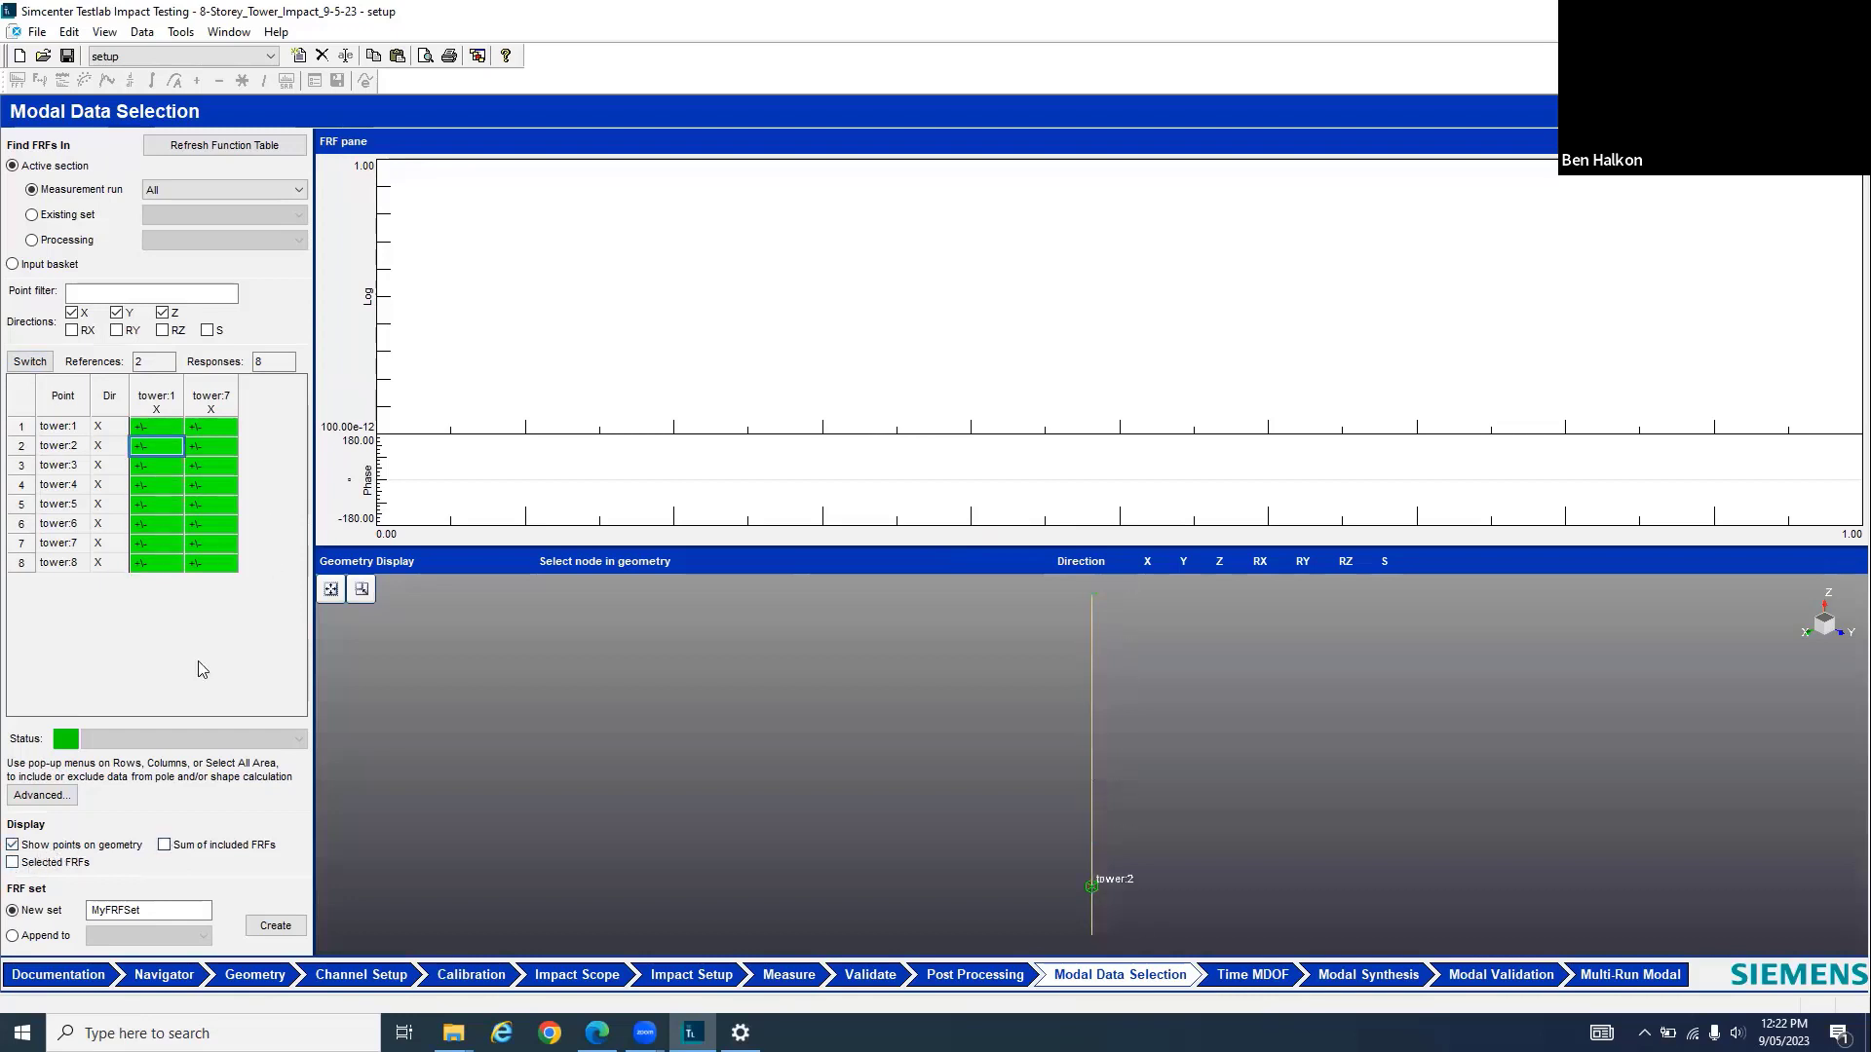
key(Right)
key(Down)
key(Down)
key(Down)
key(Down)
key(Down)
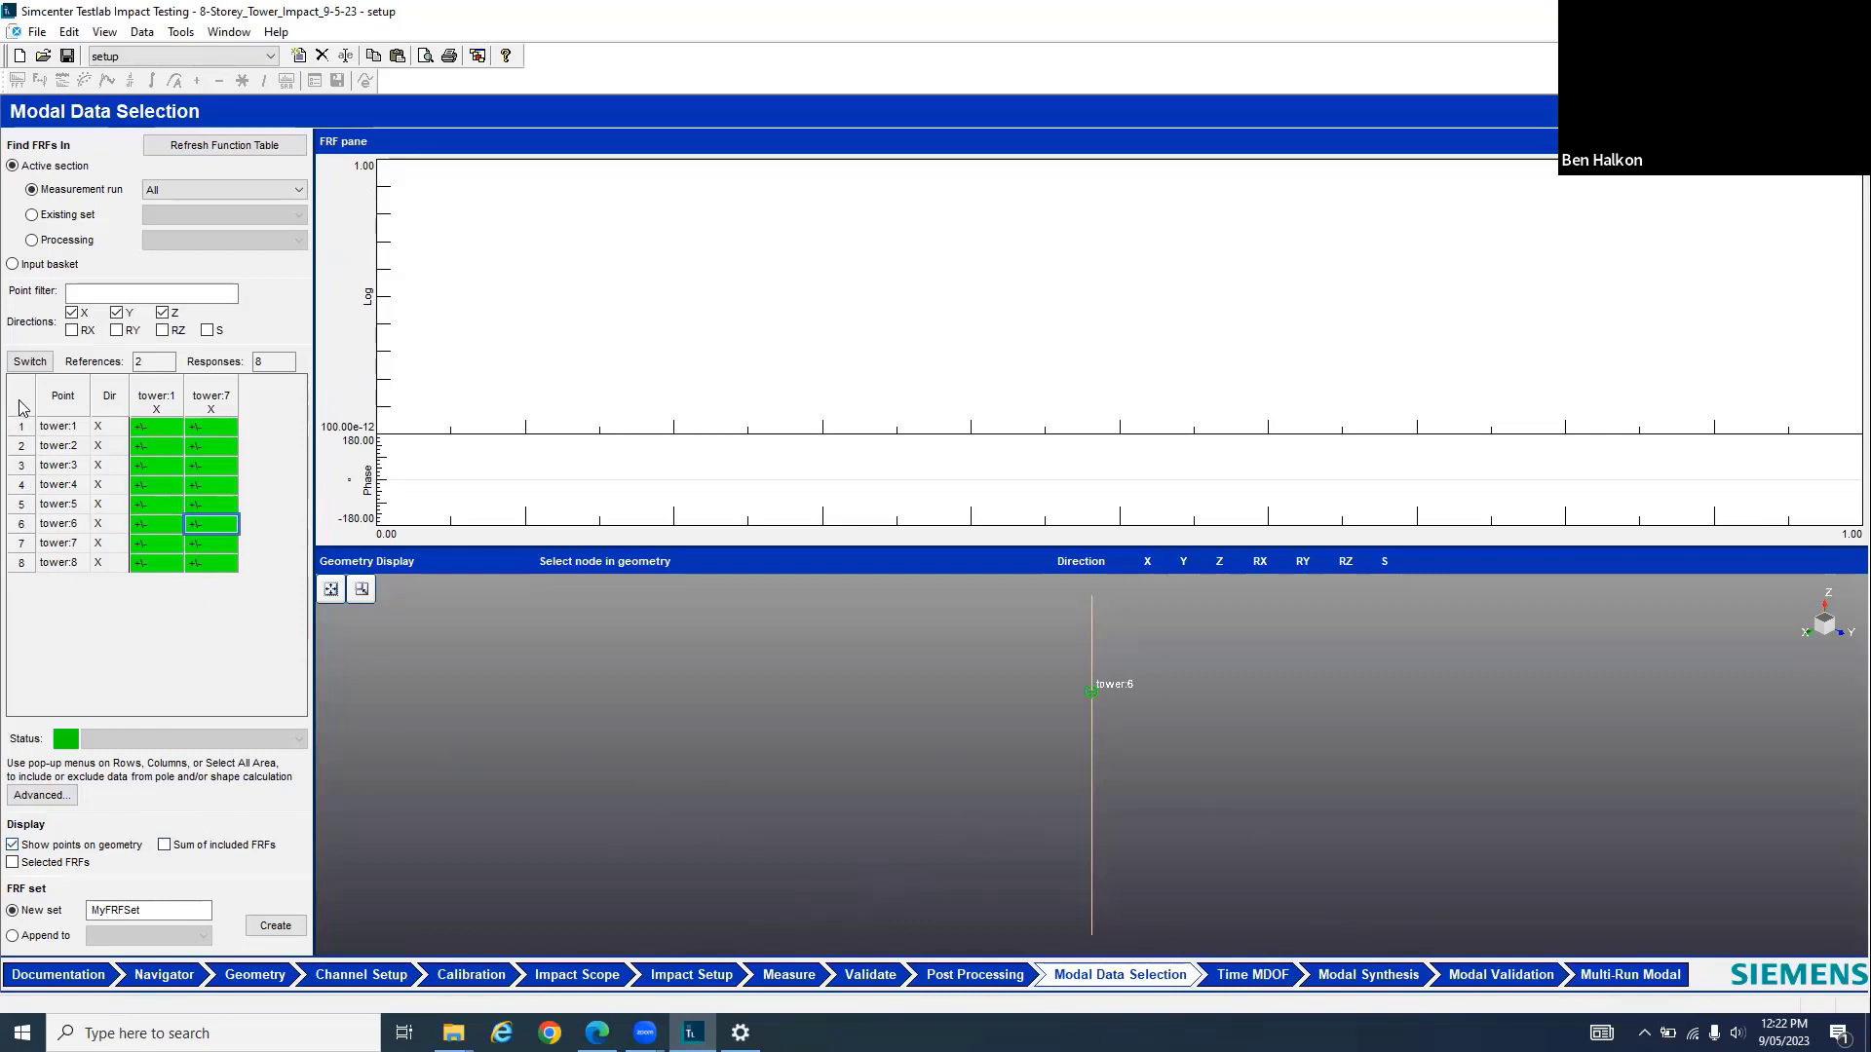
Display the sum of included FRFs together with the selected FRFs, and select the tower:1 driving-point FRF
click(168, 847)
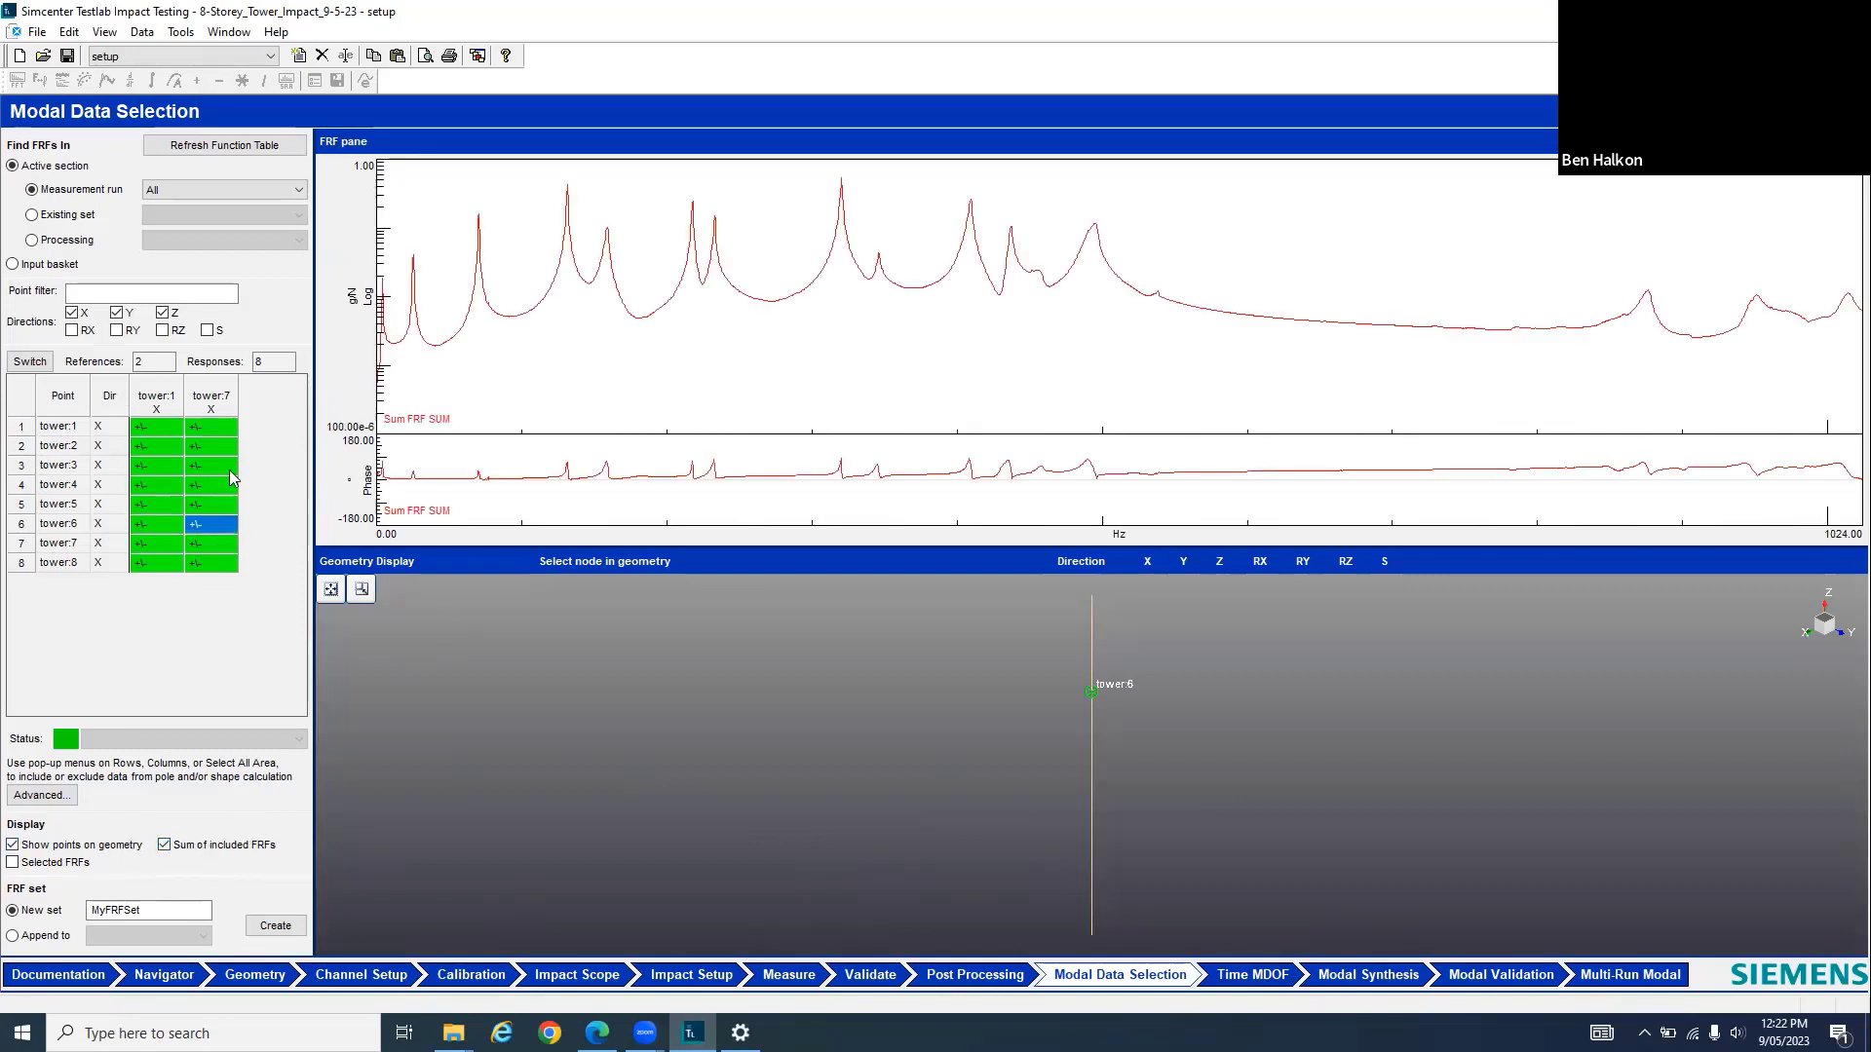
click(56, 865)
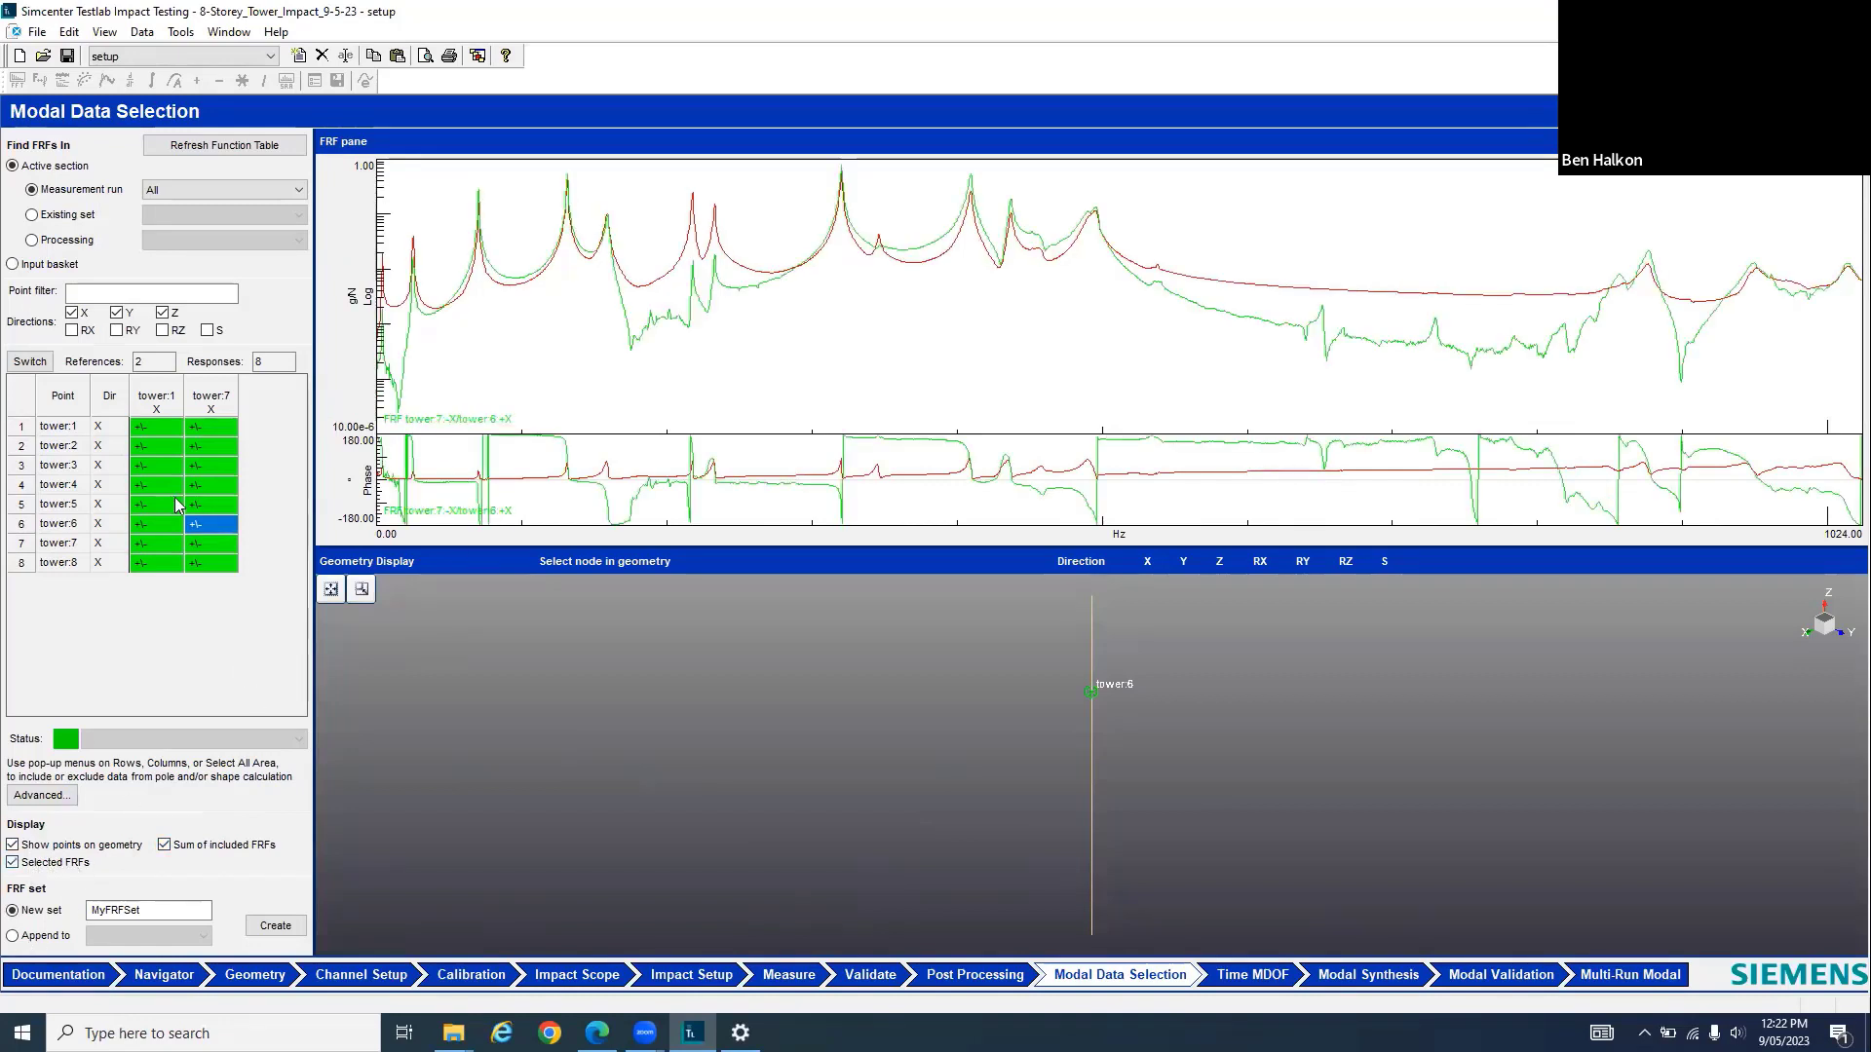
click(155, 431)
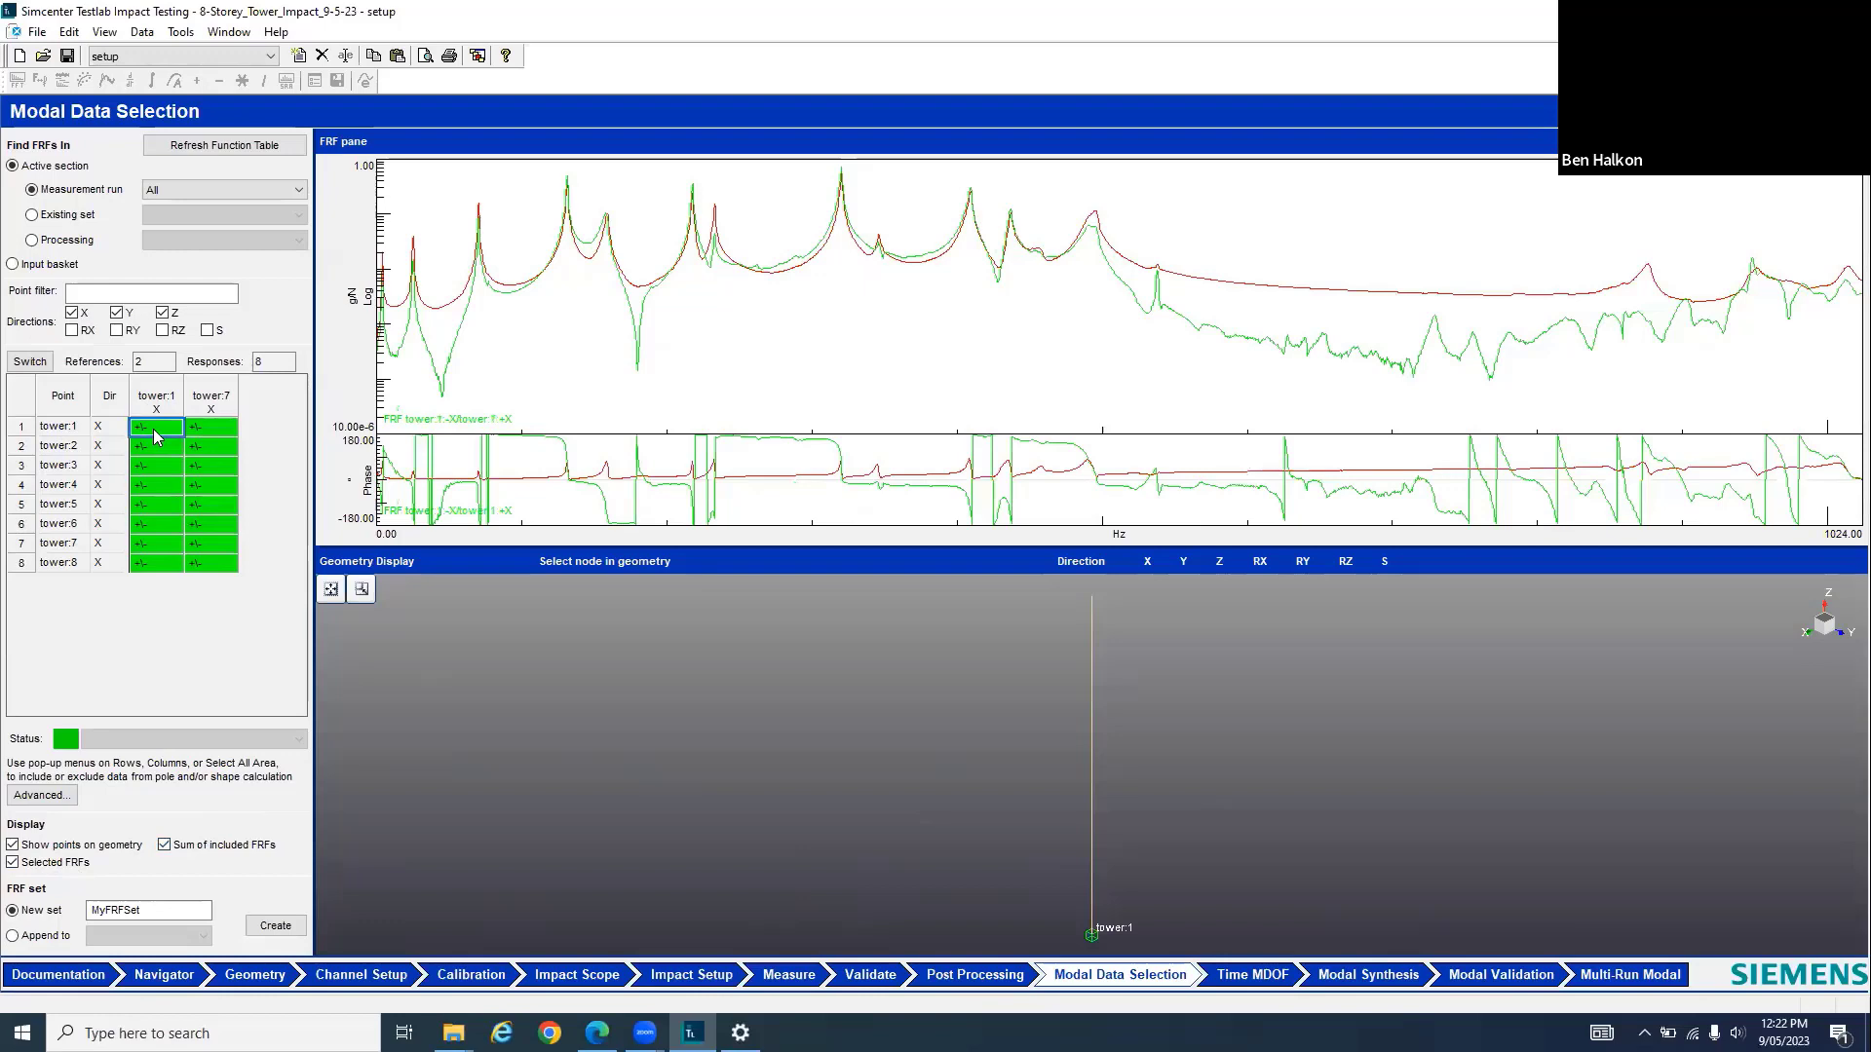
Overlay the FRFs of tower:1 through tower:8 in the tower:1 column and extend the selection to the tower:7 column
key(shift+Down)
key(shift+Down)
key(shift+Down)
key(shift+Down)
key(shift+Down)
key(shift+Down)
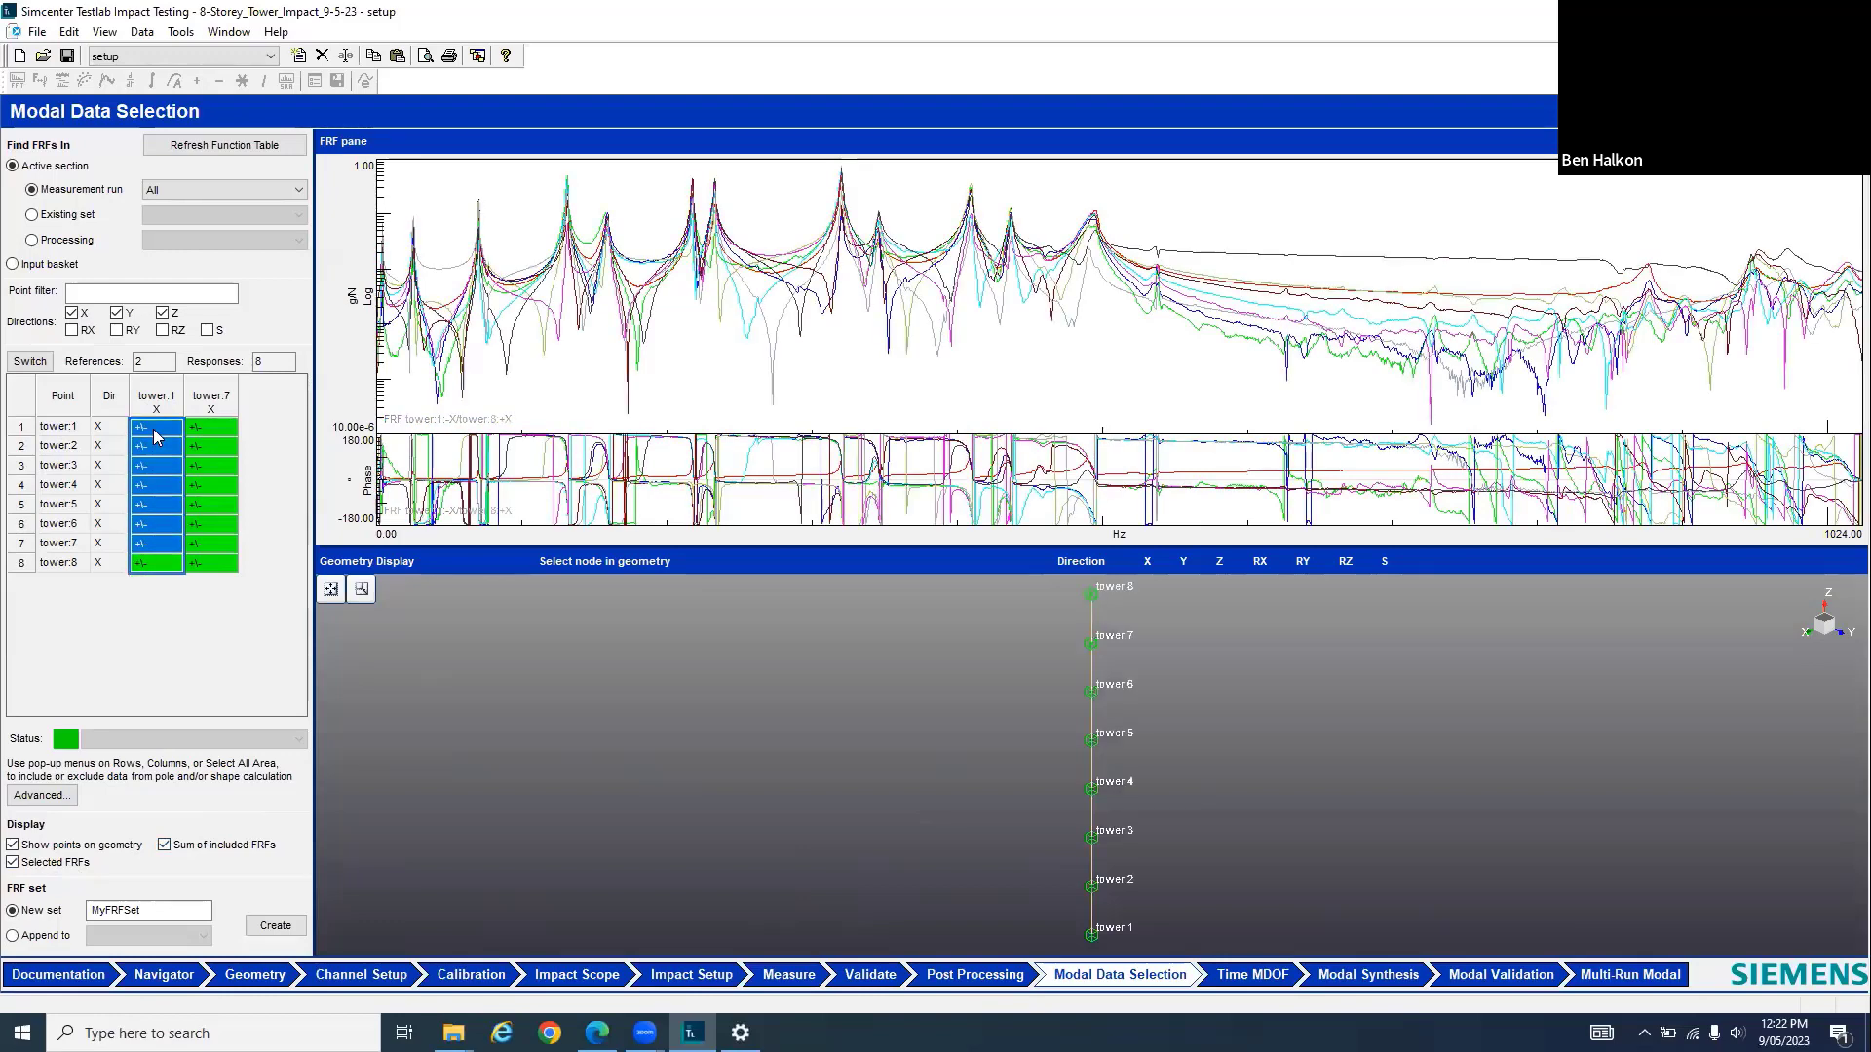
key(shift+Right)
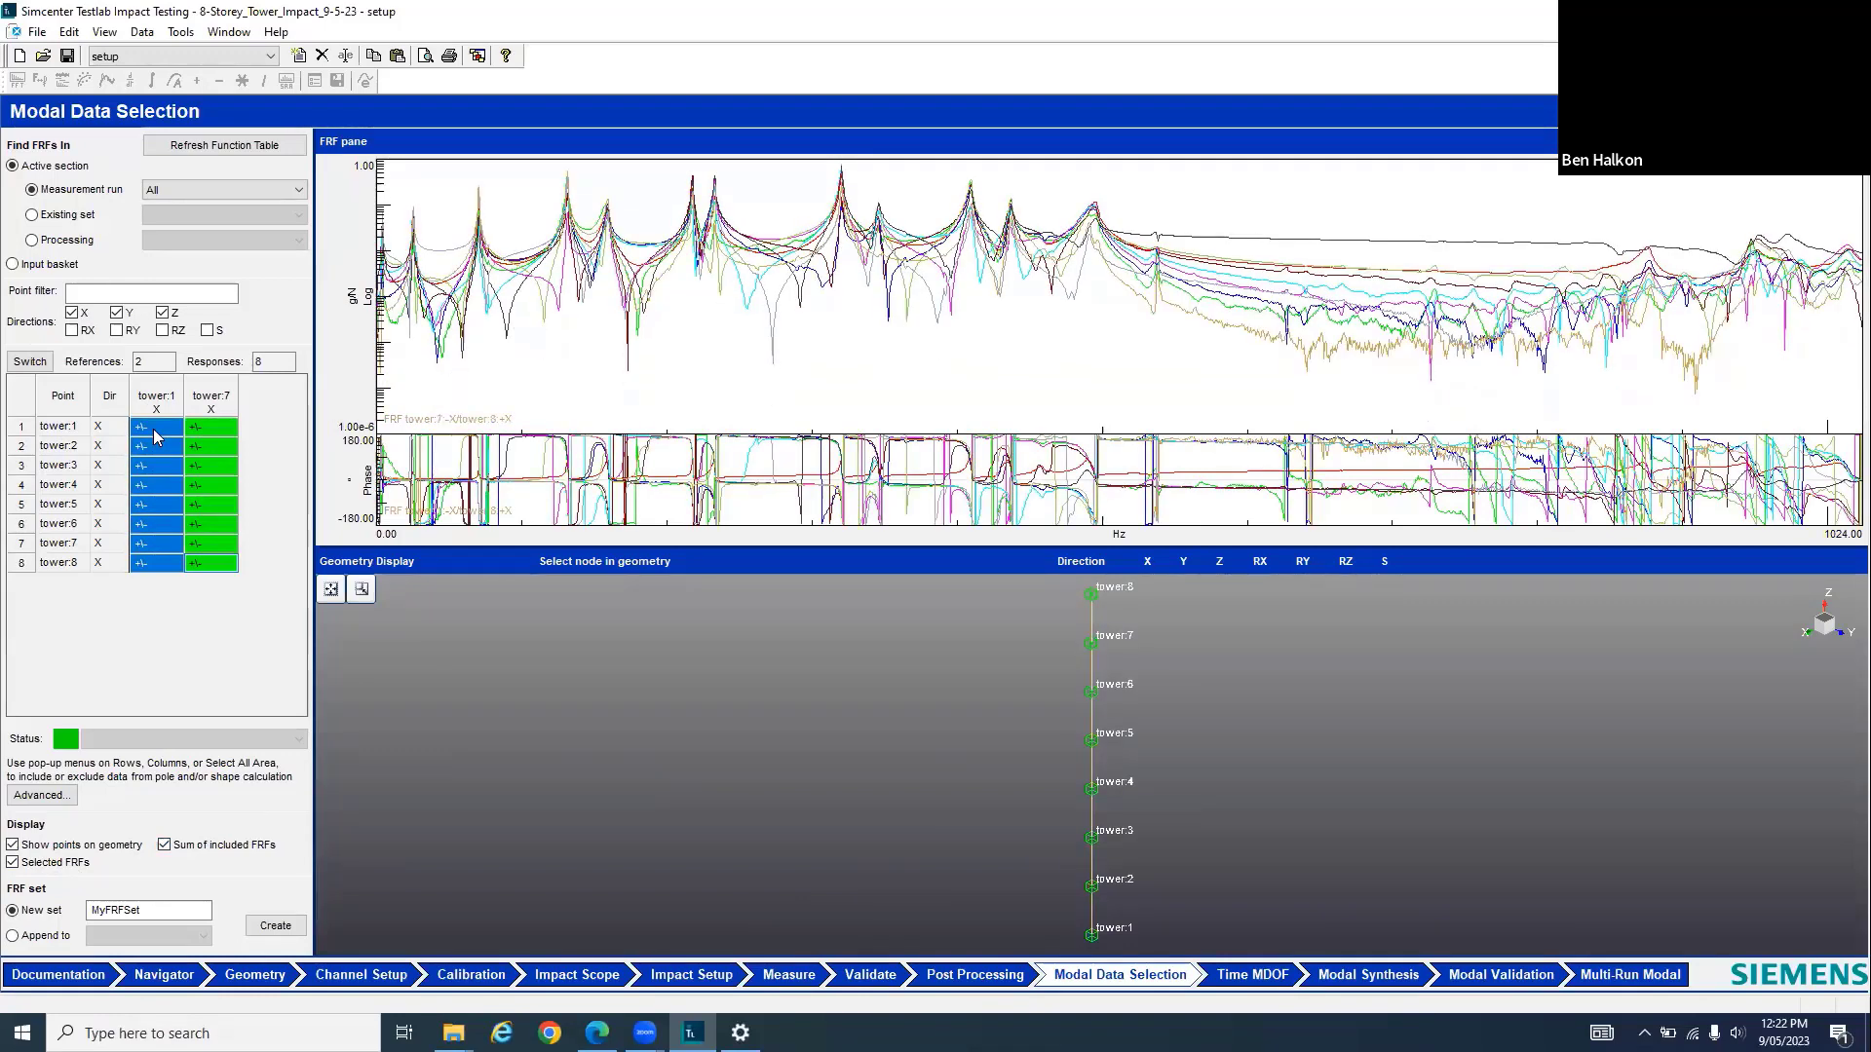
Overlay the complete tower:7 FRF column, inspect the low-frequency peaks up to about 31.56 Hz and restore the full range
click(210, 400)
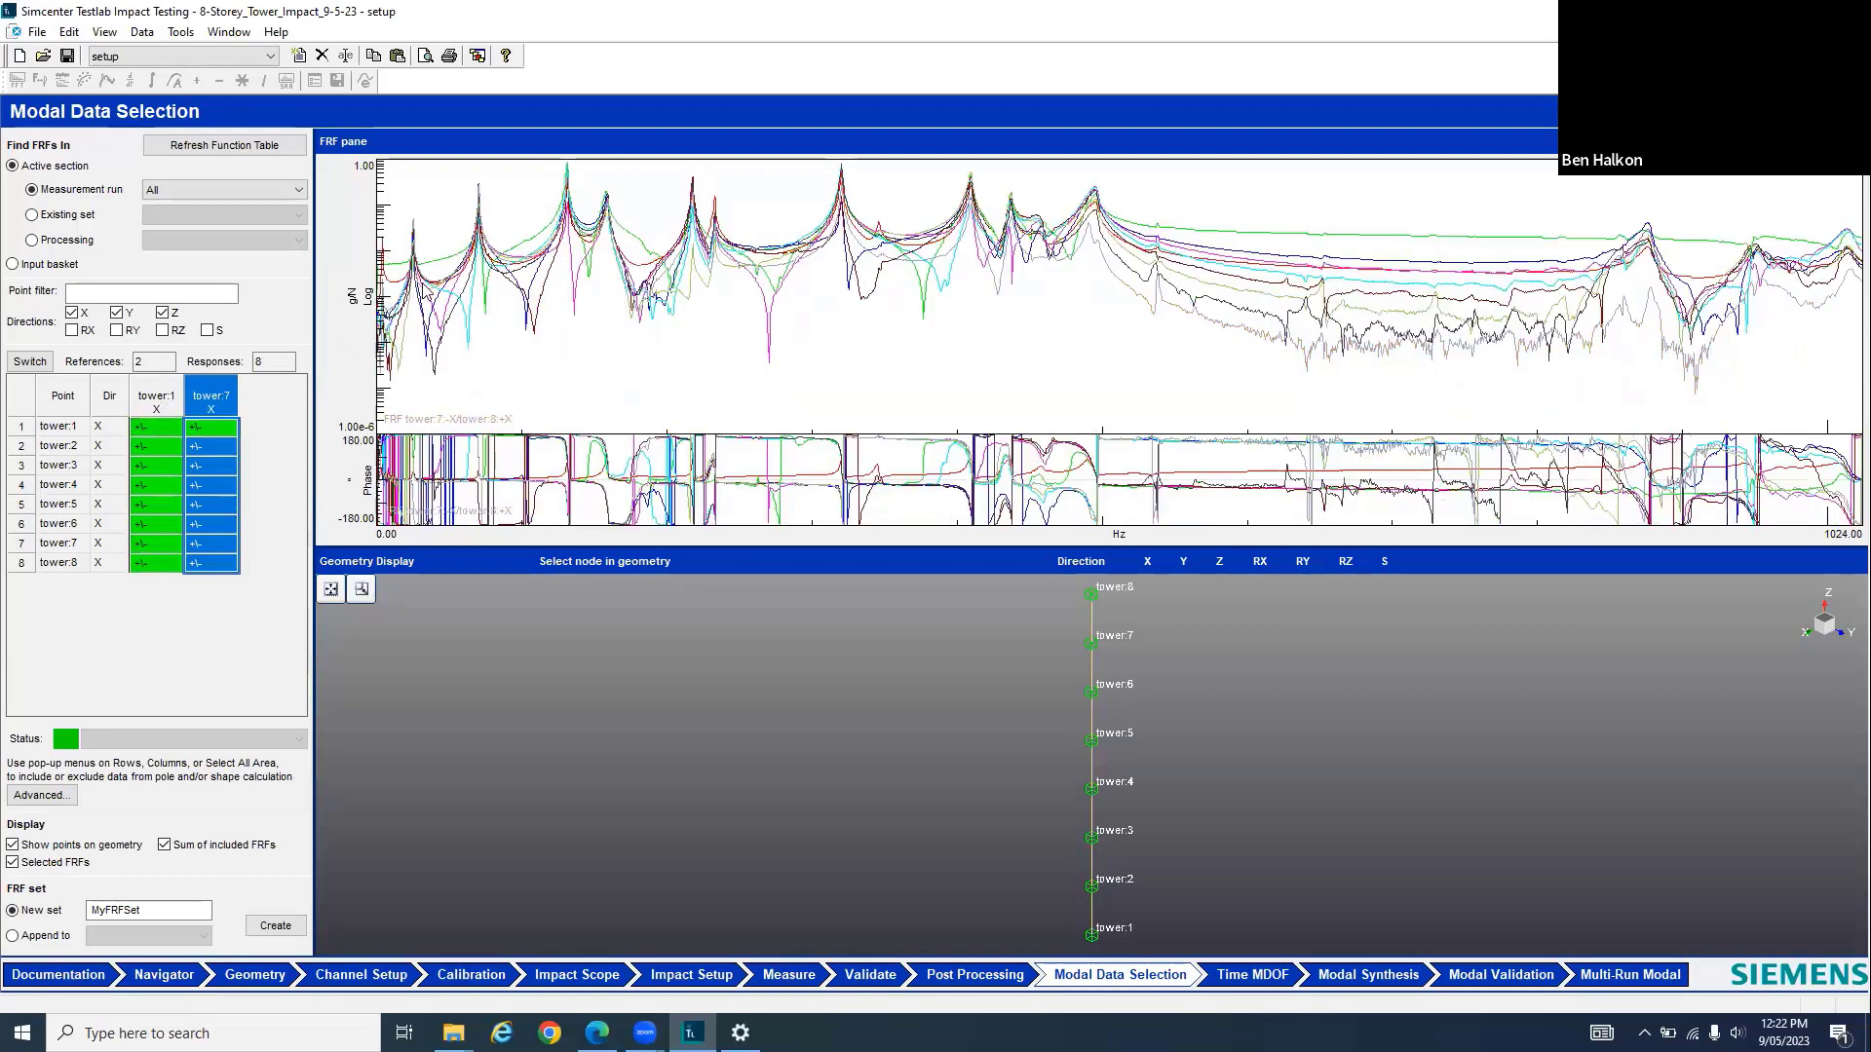
drag(429, 293, 380, 384)
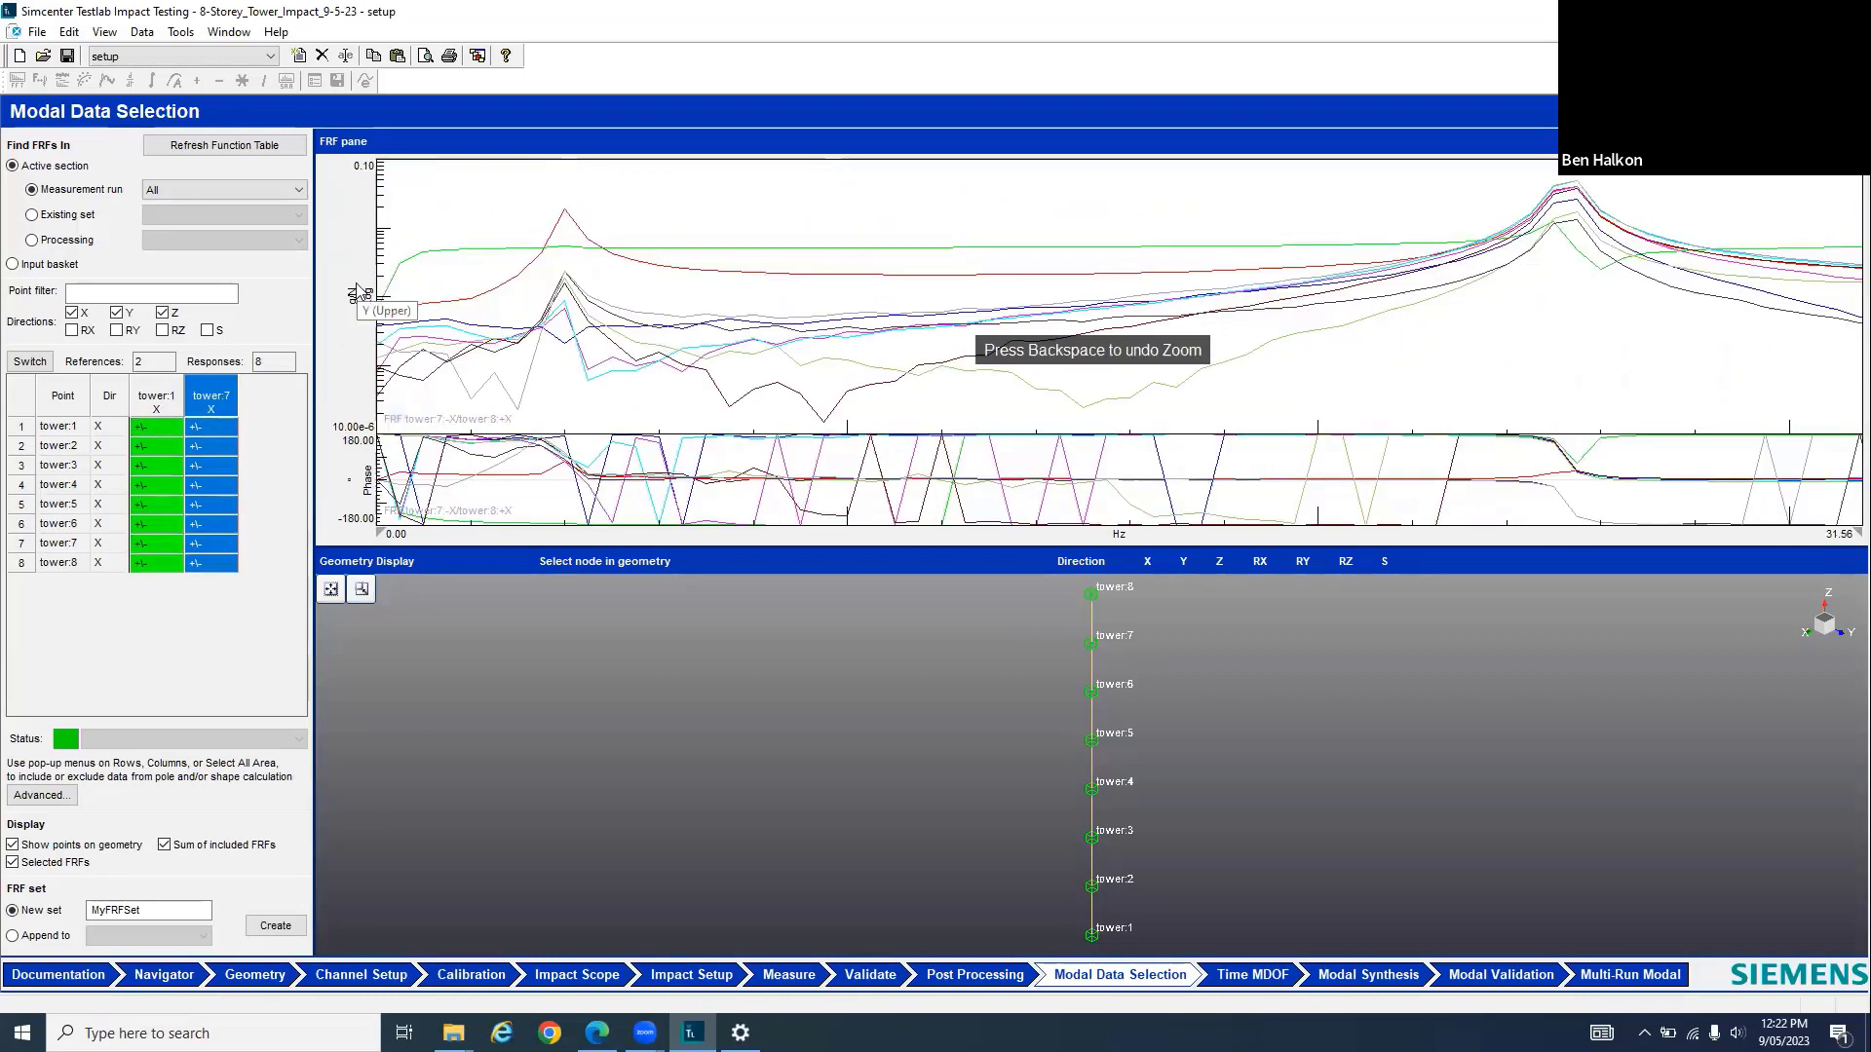
key(BackSpace)
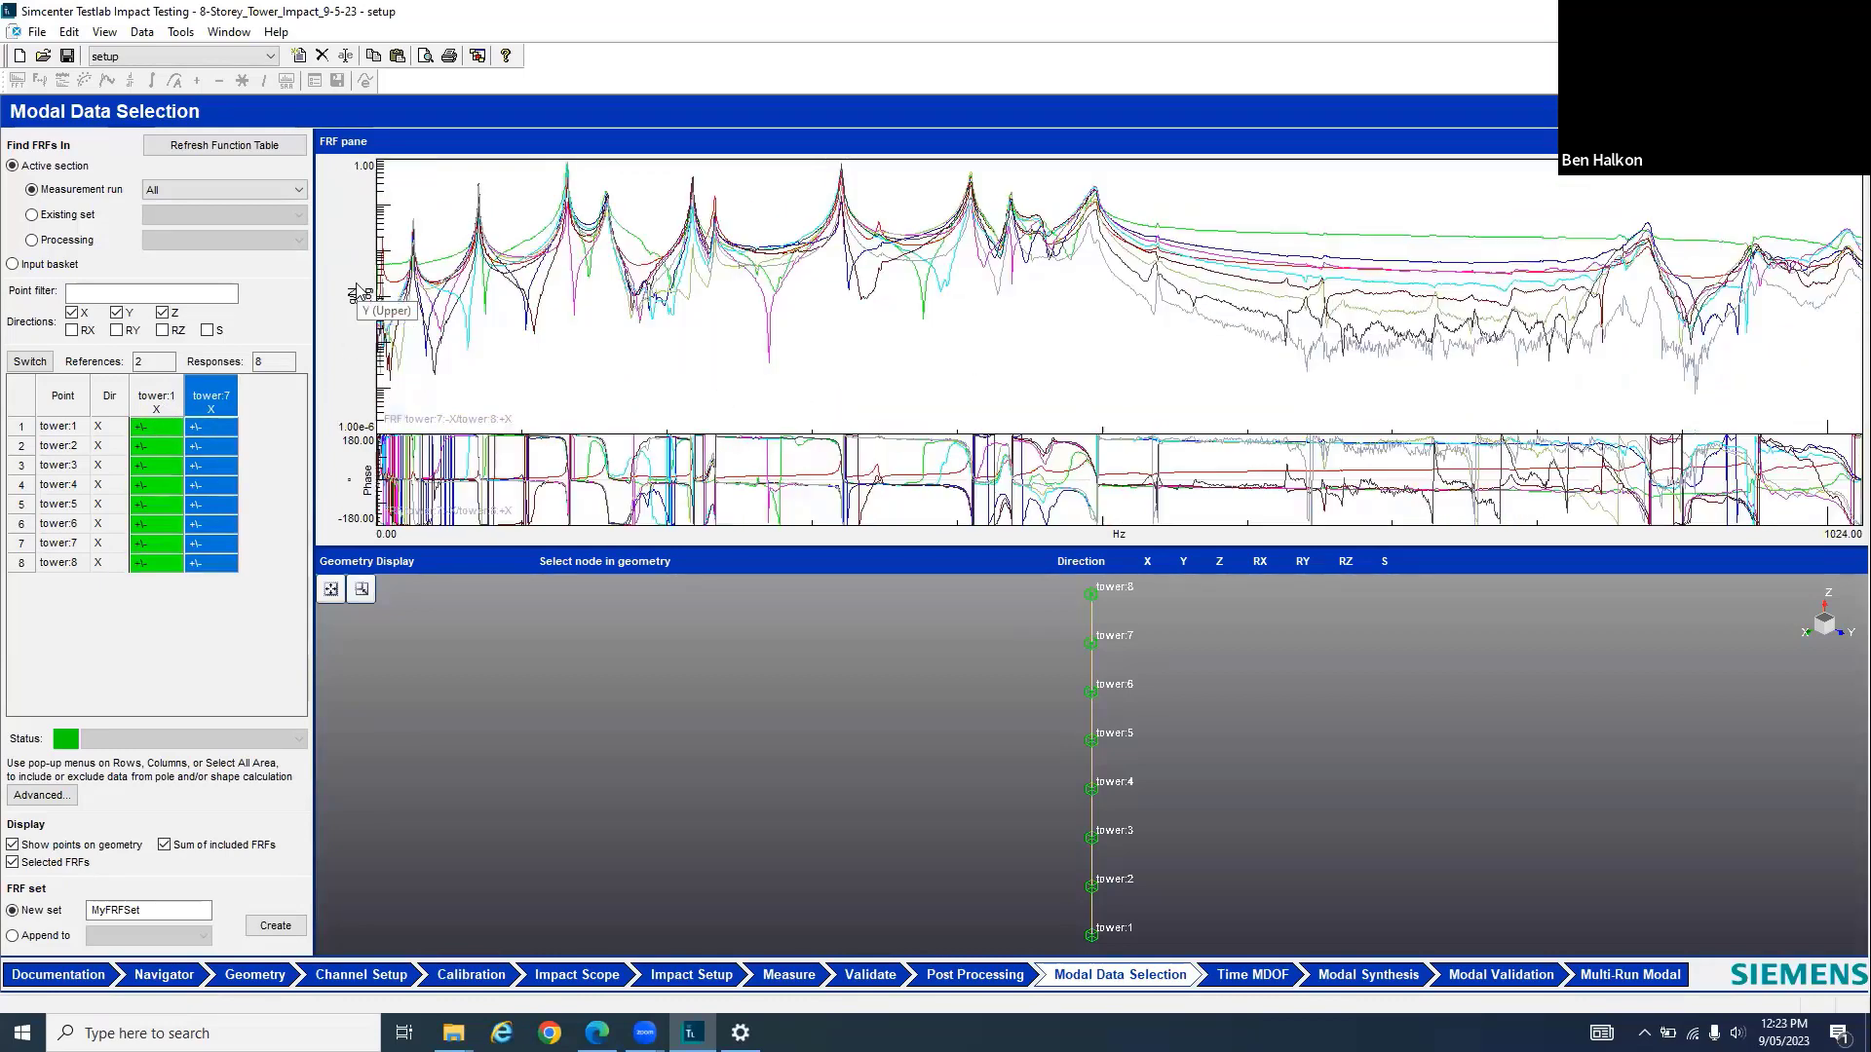
Add the tower:1 column to the tower:7 selection and limit the FRF plot's frequency axis to 0–600 Hz
ctrl+click(151, 400)
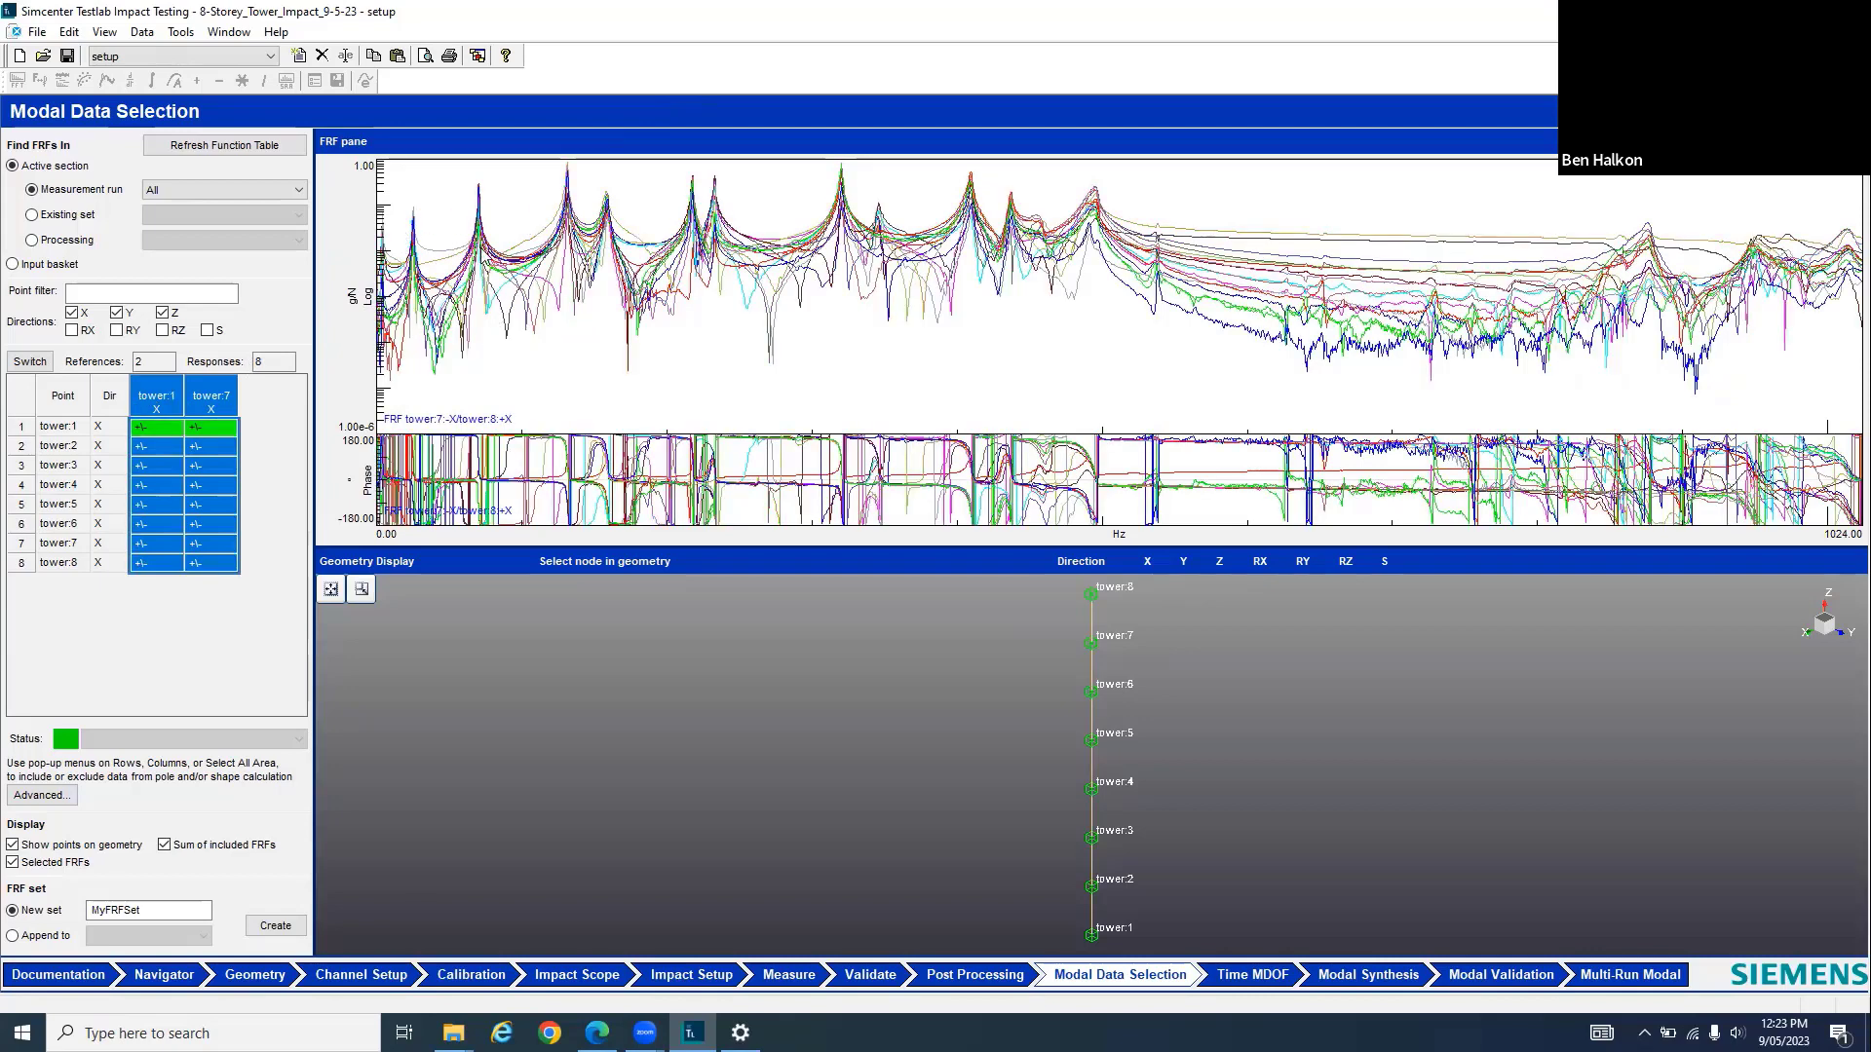
double_click(1838, 530)
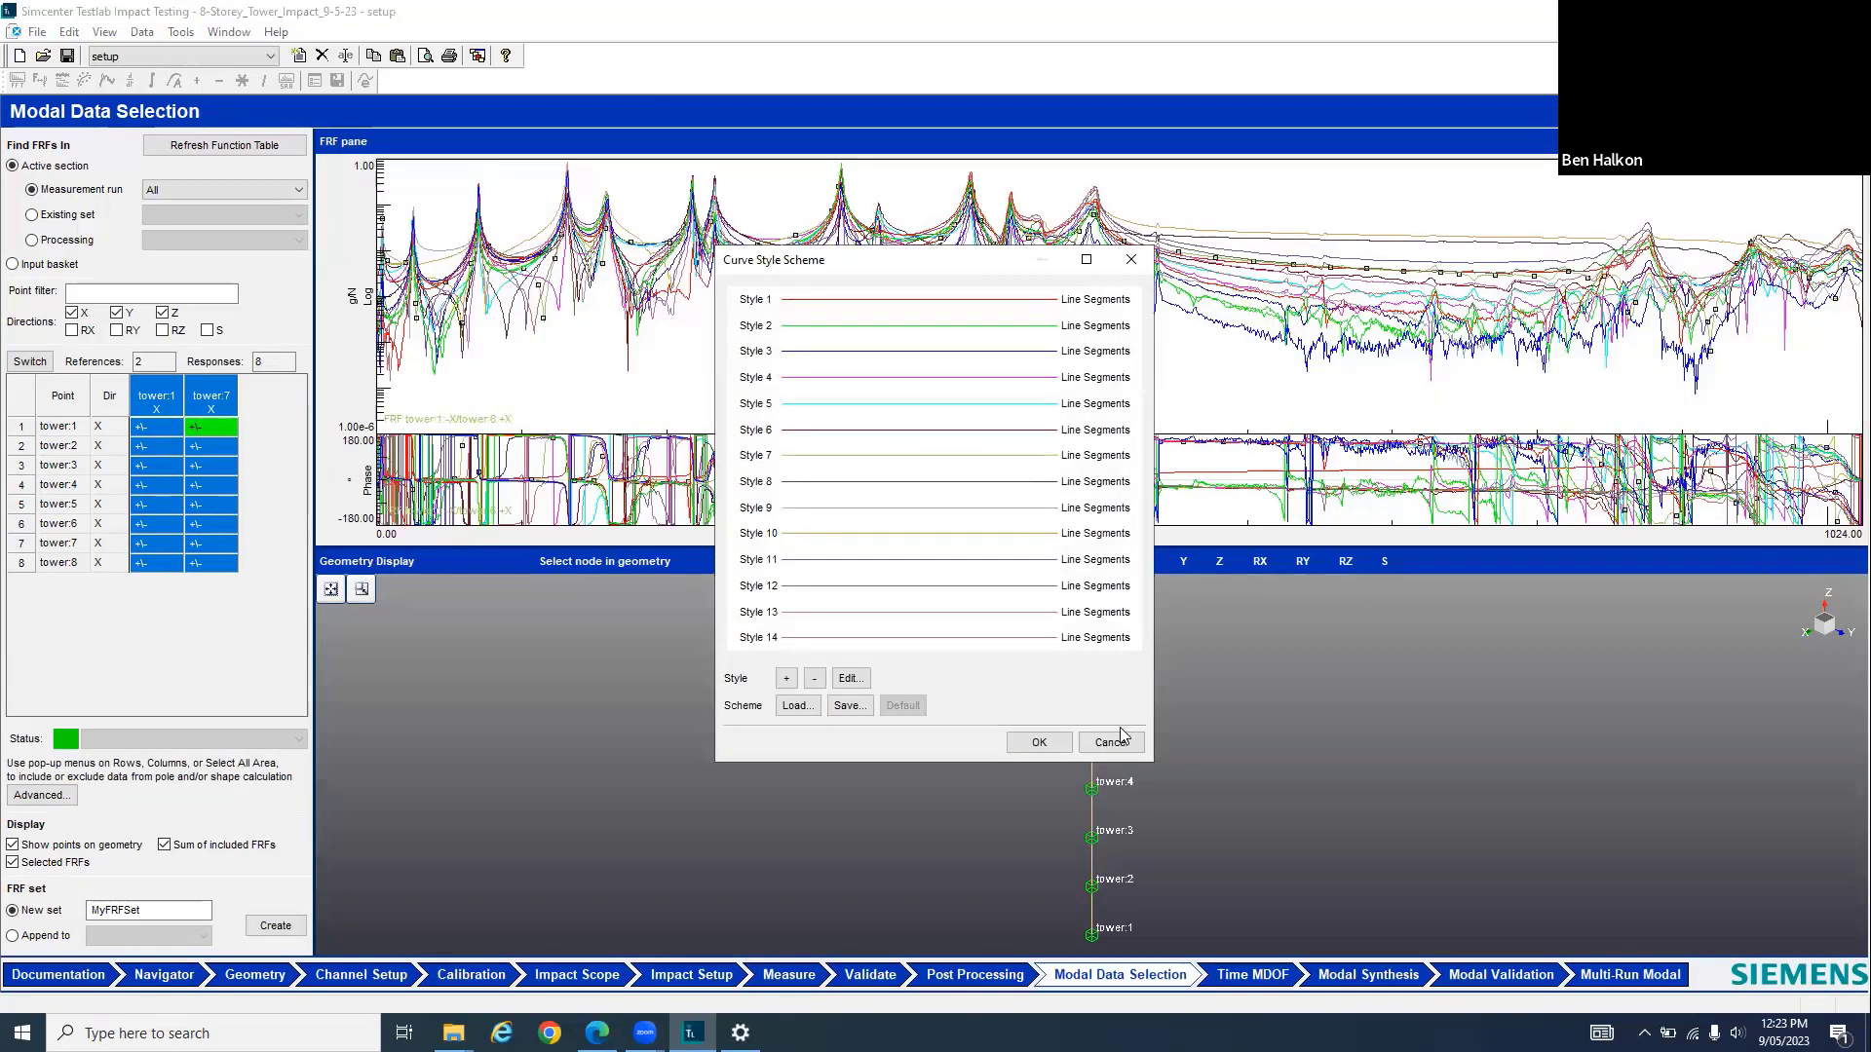
click(1110, 743)
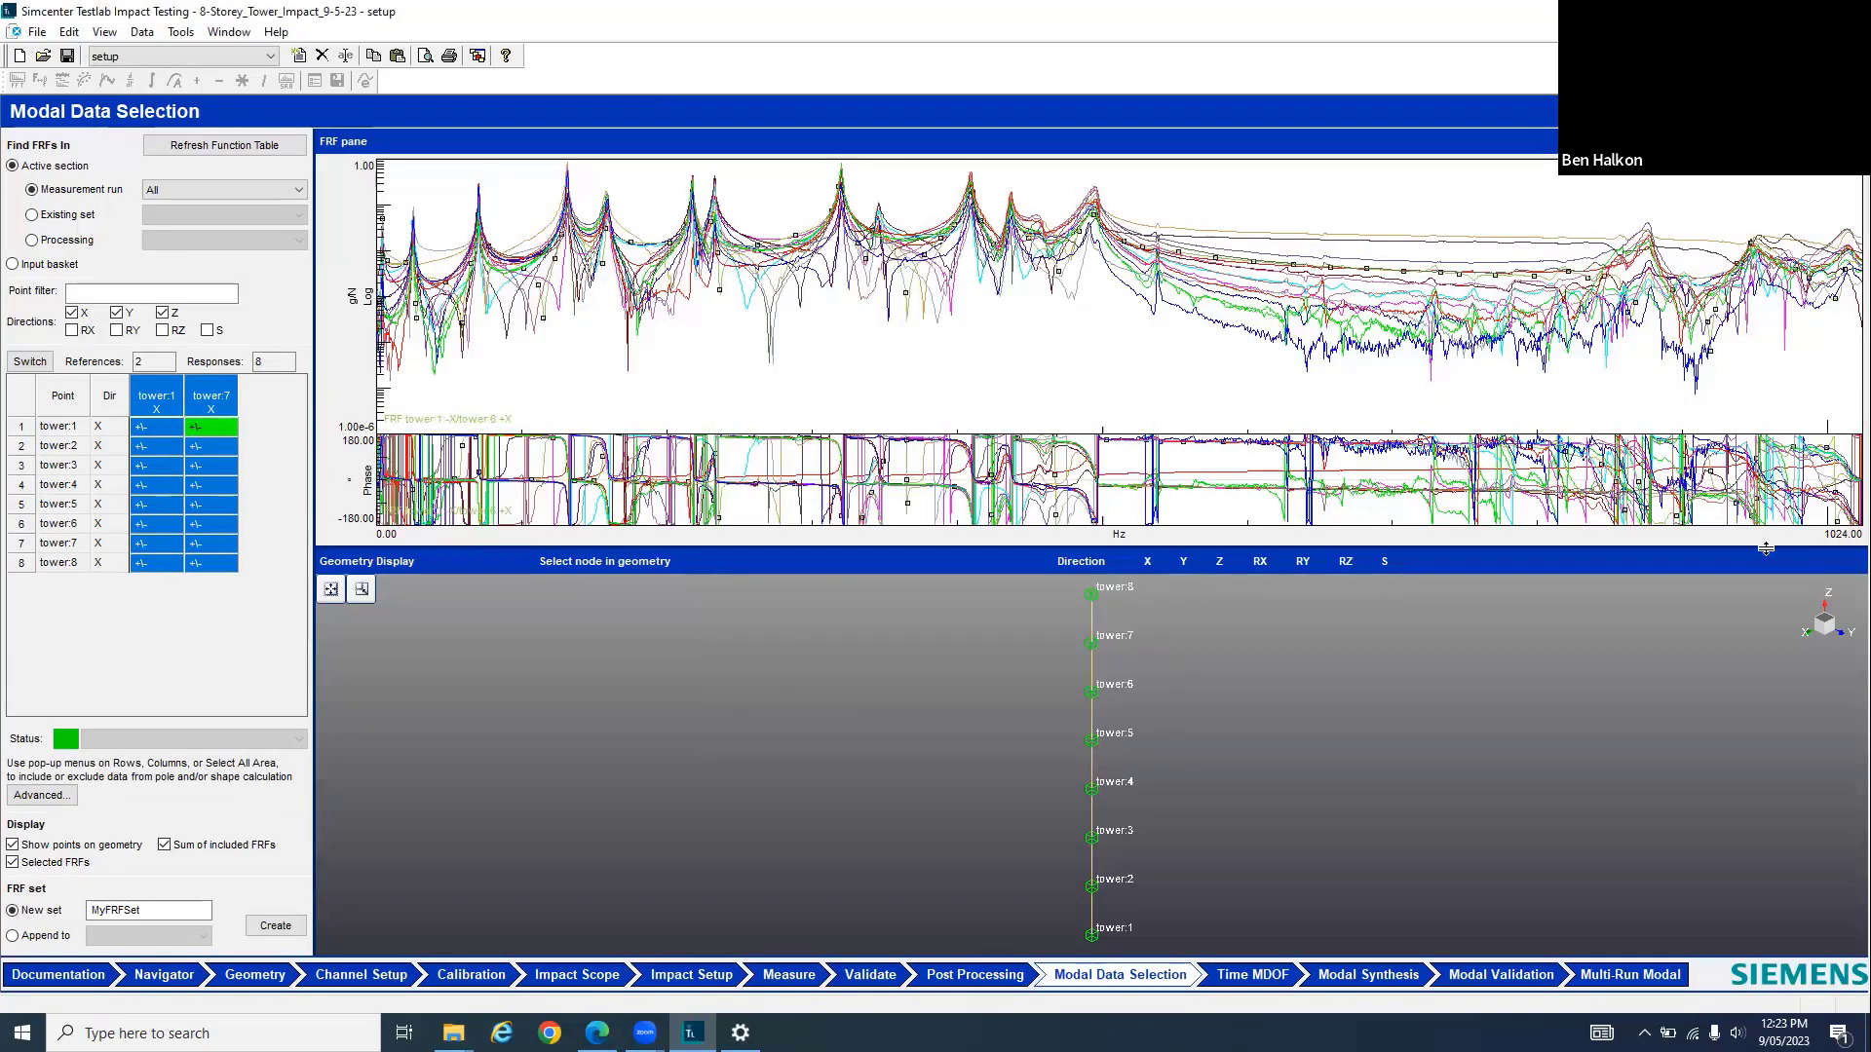
double_click(1839, 537)
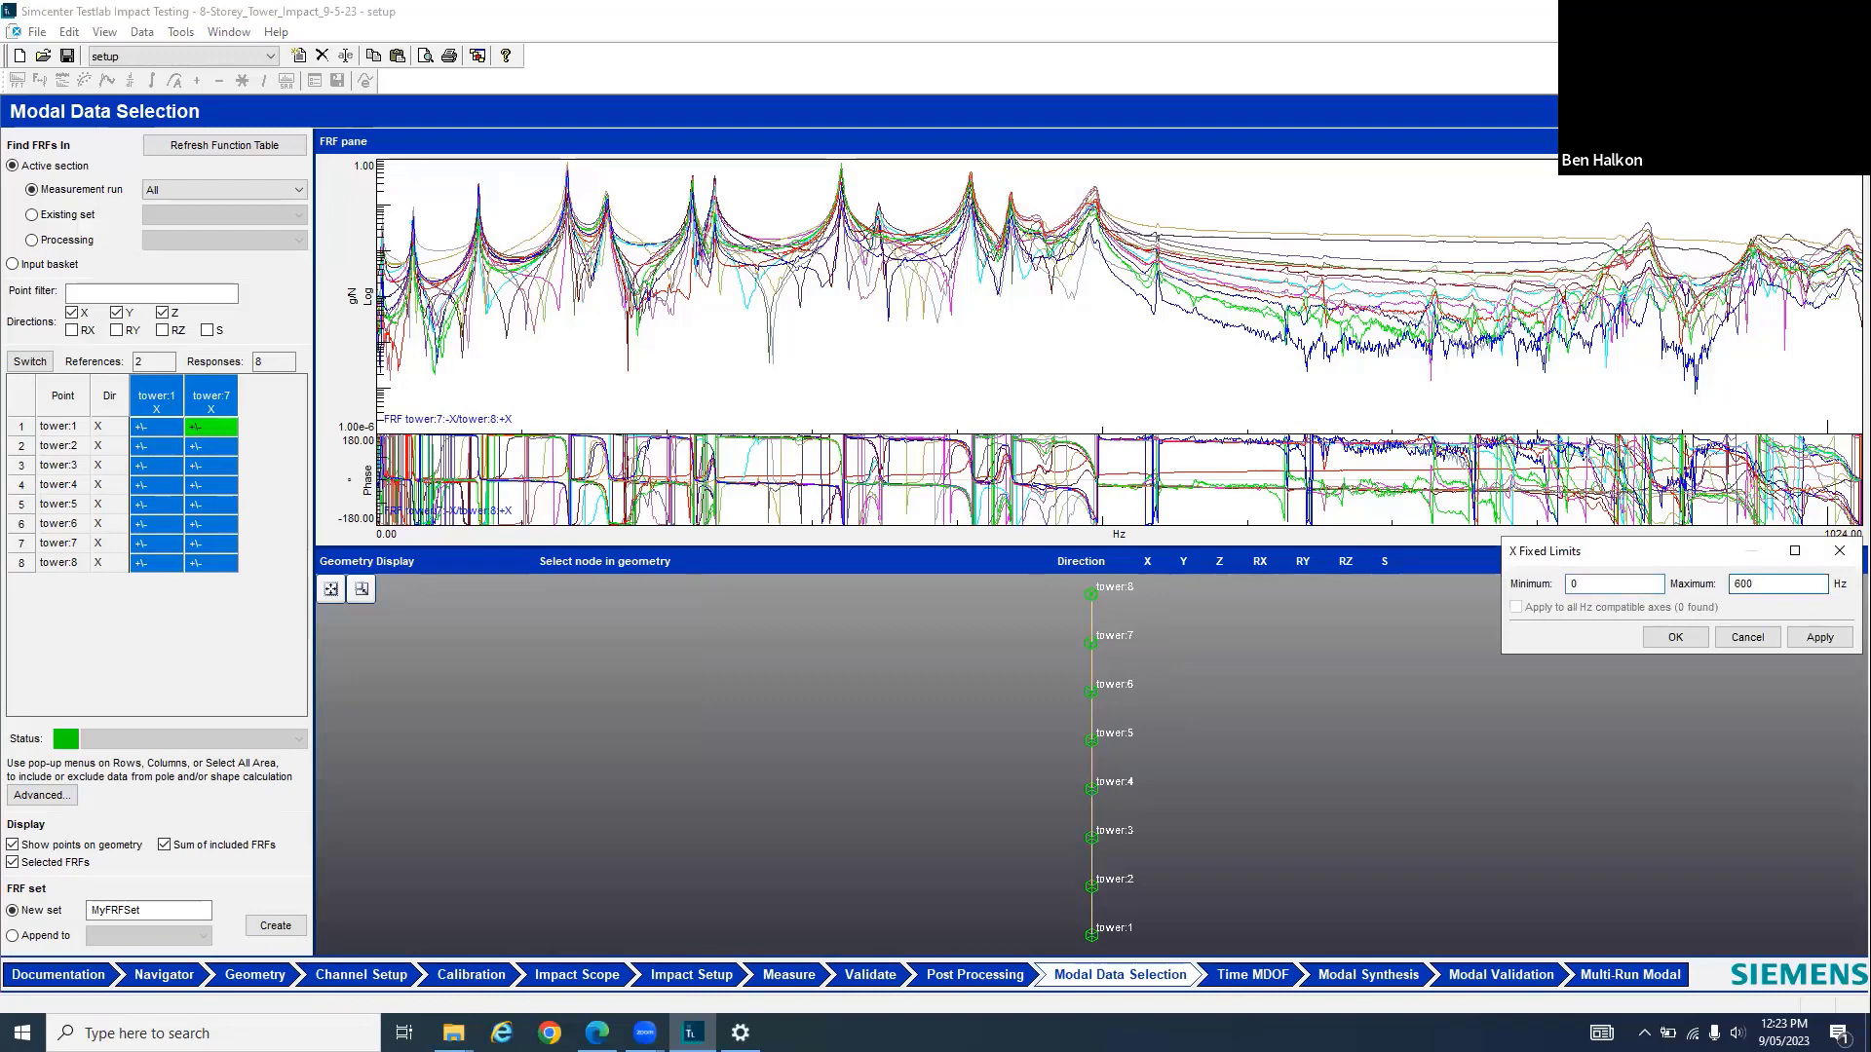
key(Return)
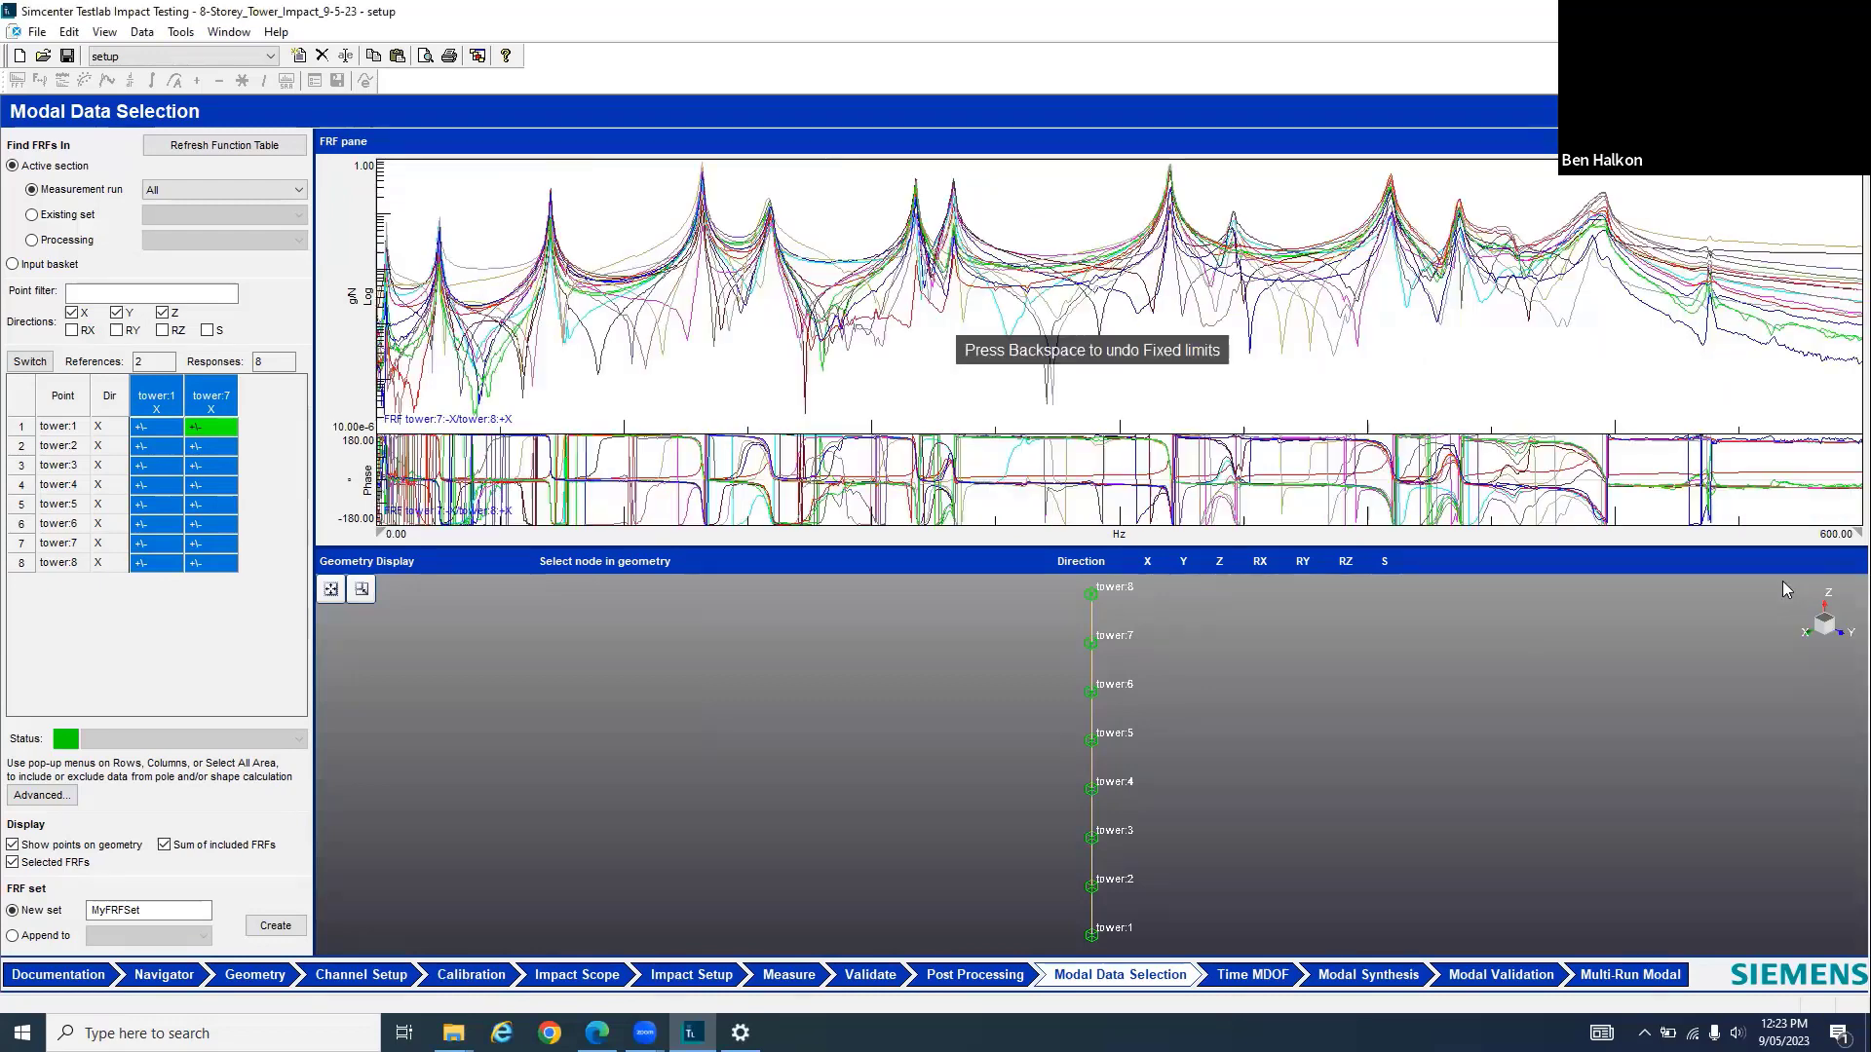
Add a single X cursor to the FRF plot and move it beside the lowest-frequency peak, at 4.50 Hz
right_click(490, 207)
mouse_move(577, 235)
click(707, 237)
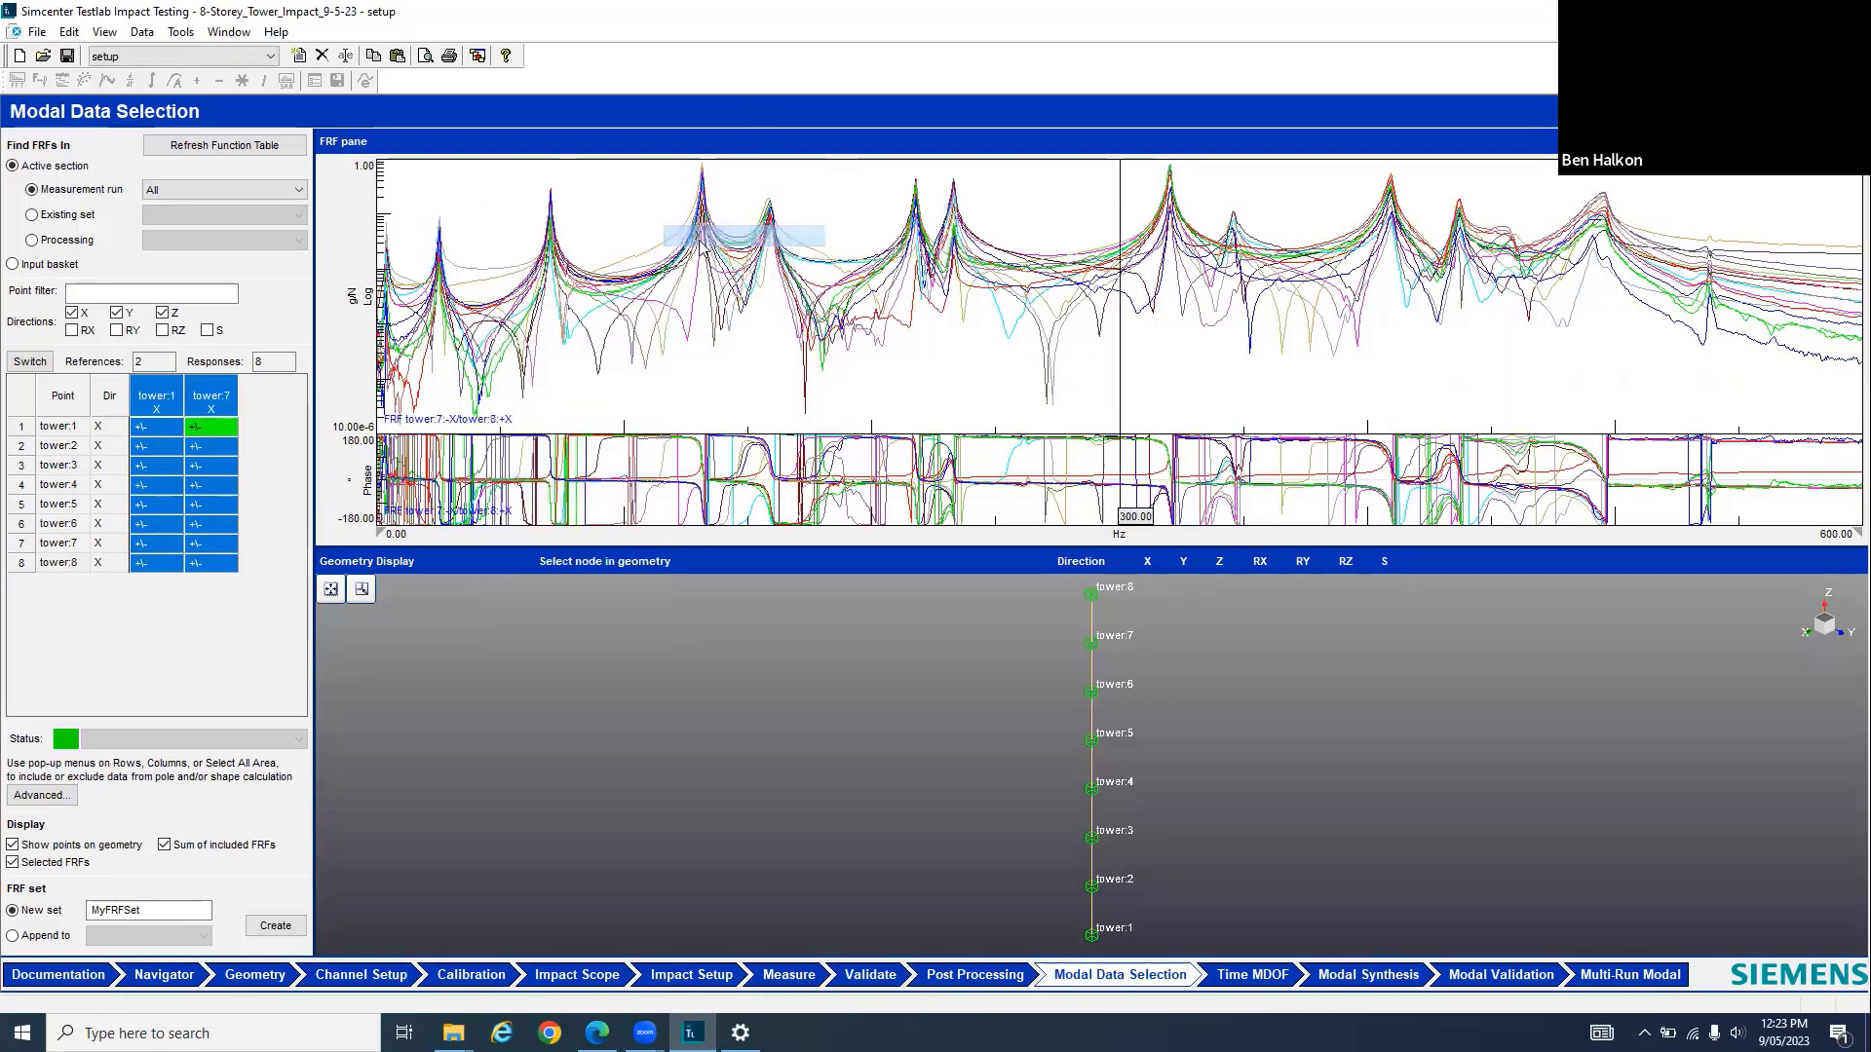
right_click(1118, 381)
click(1214, 636)
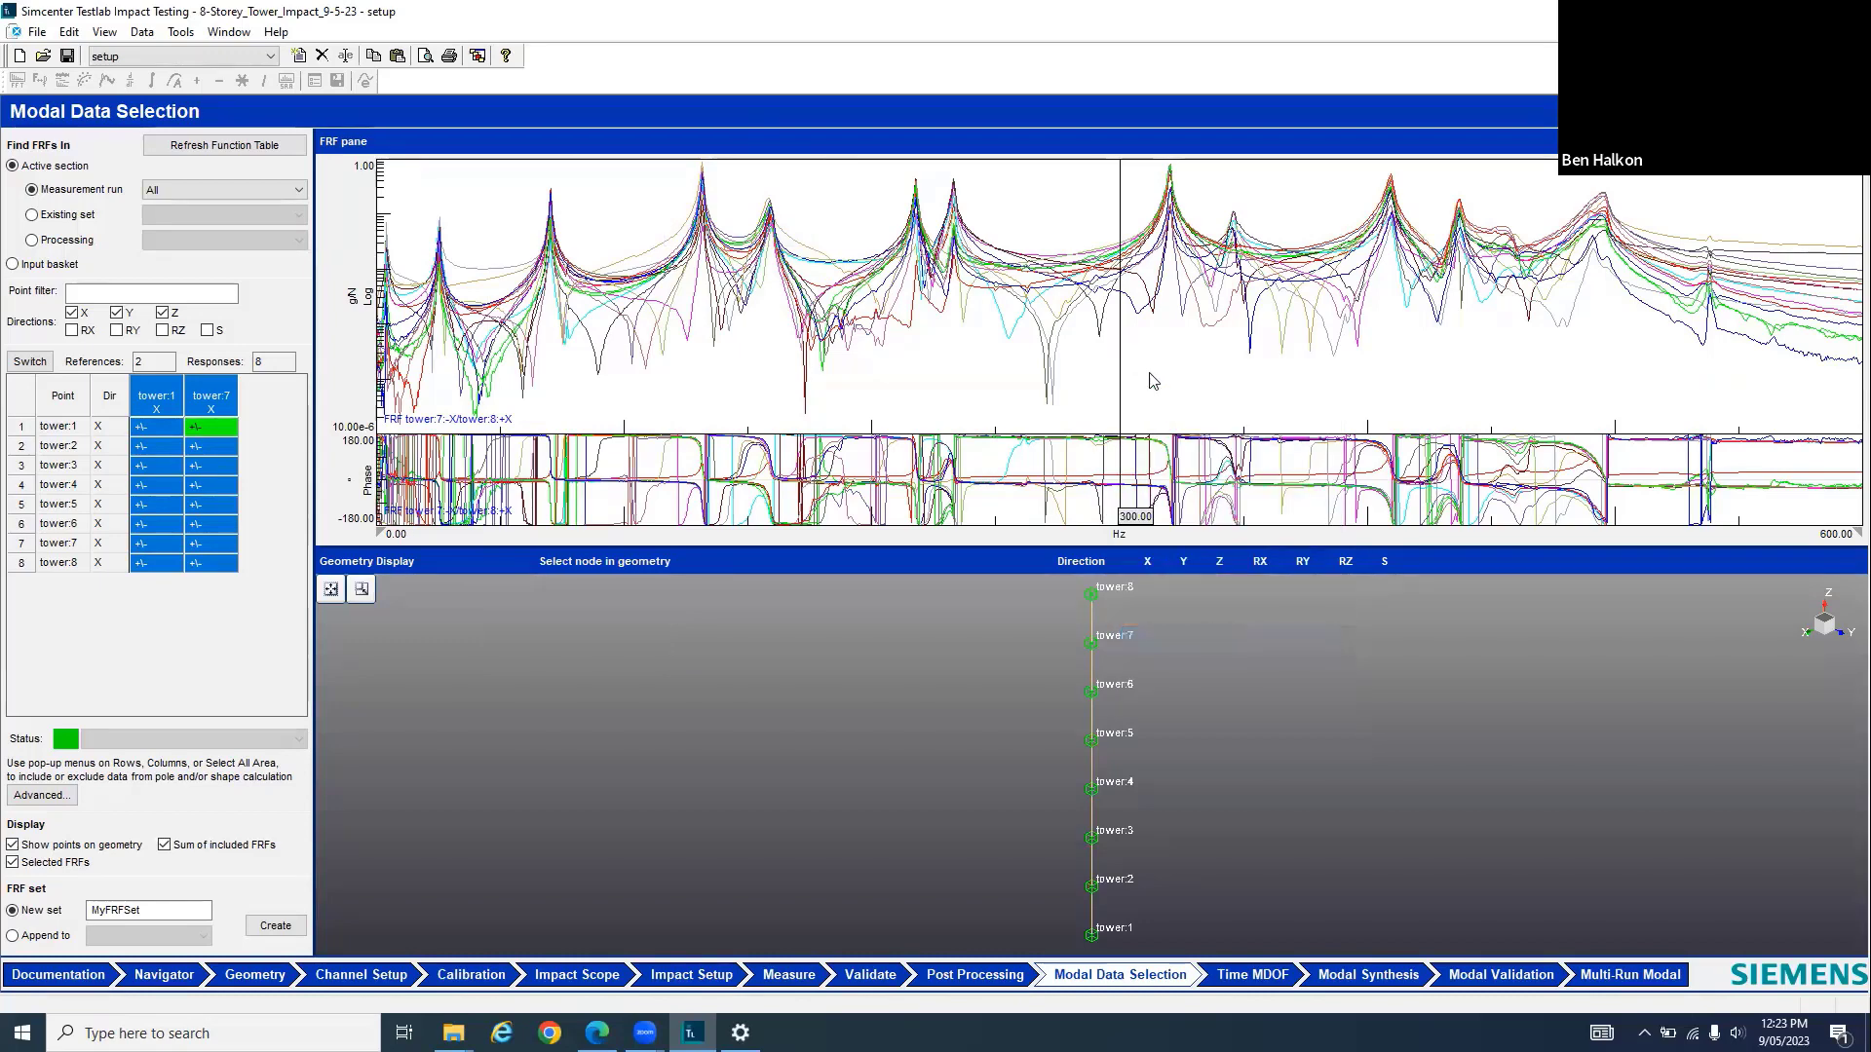
drag(1119, 386, 581, 297)
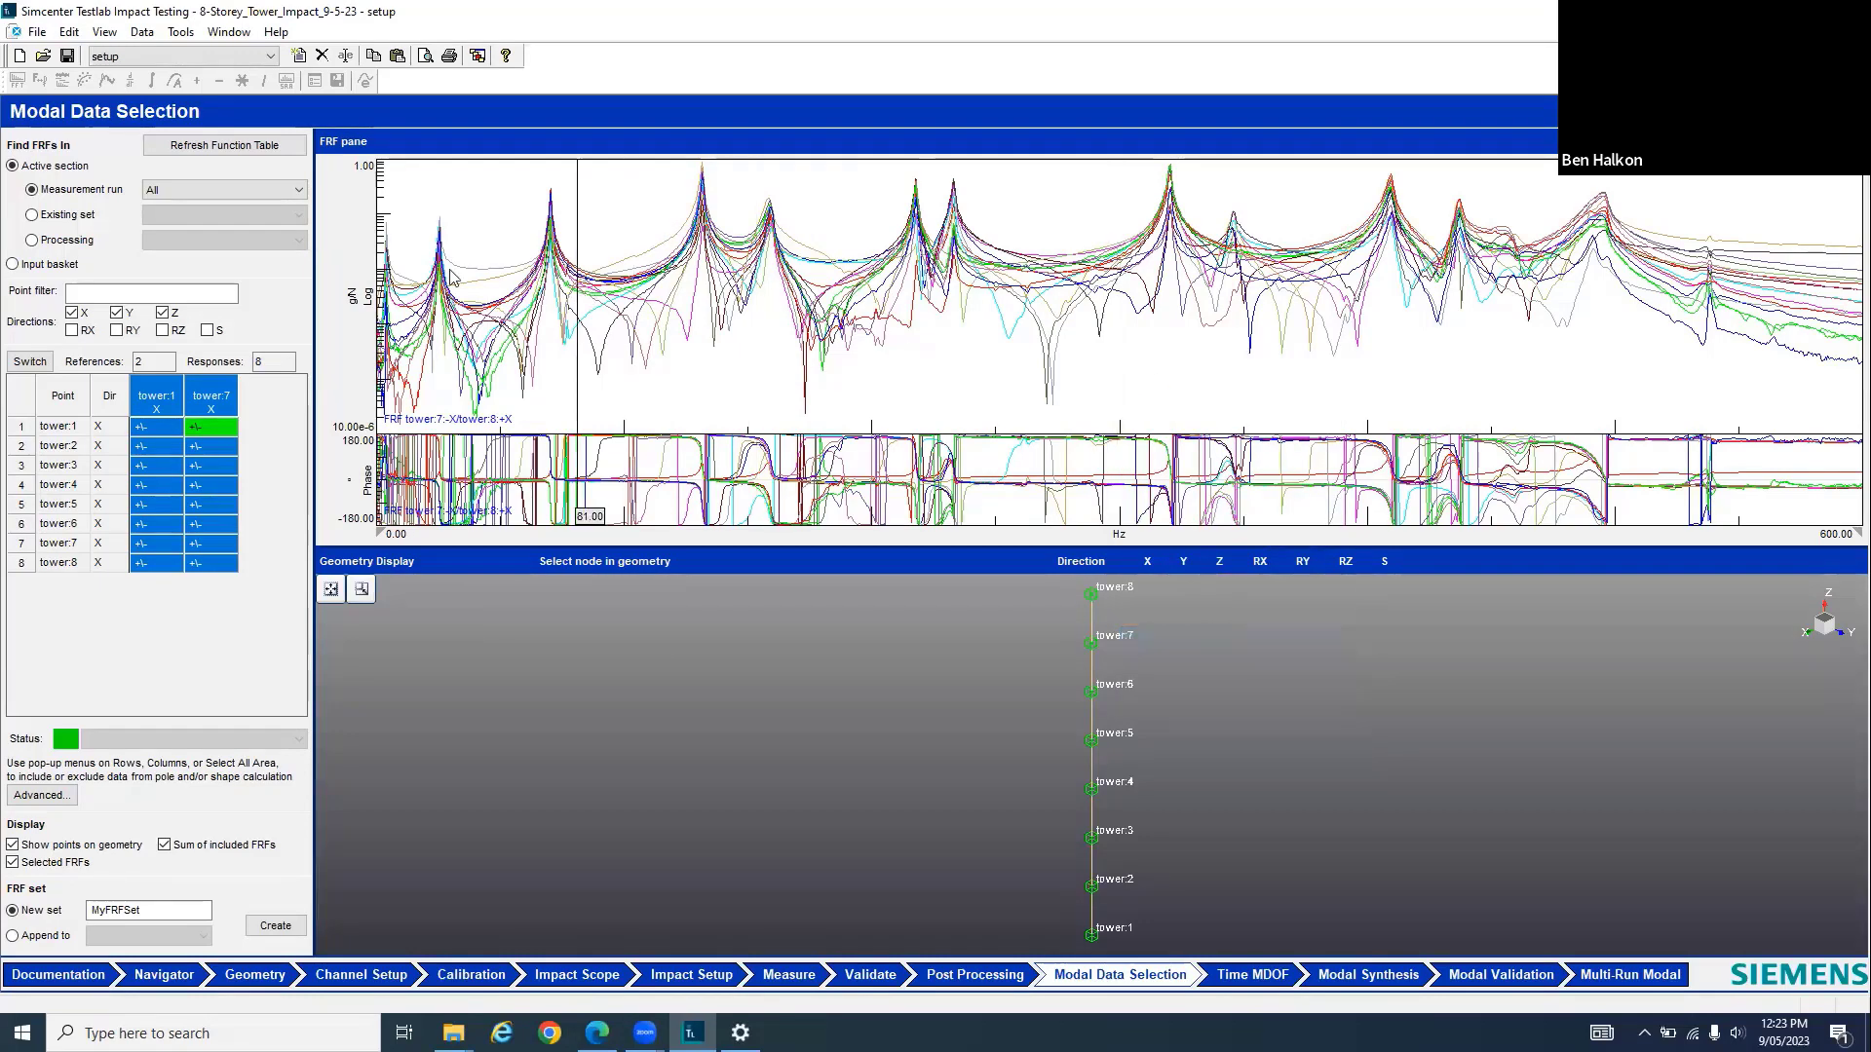
drag(453, 277, 391, 267)
Show the cursor legend on the FRF plot and hide the selected FRFs, keeping the sum of included FRFs displayed
right_click(518, 197)
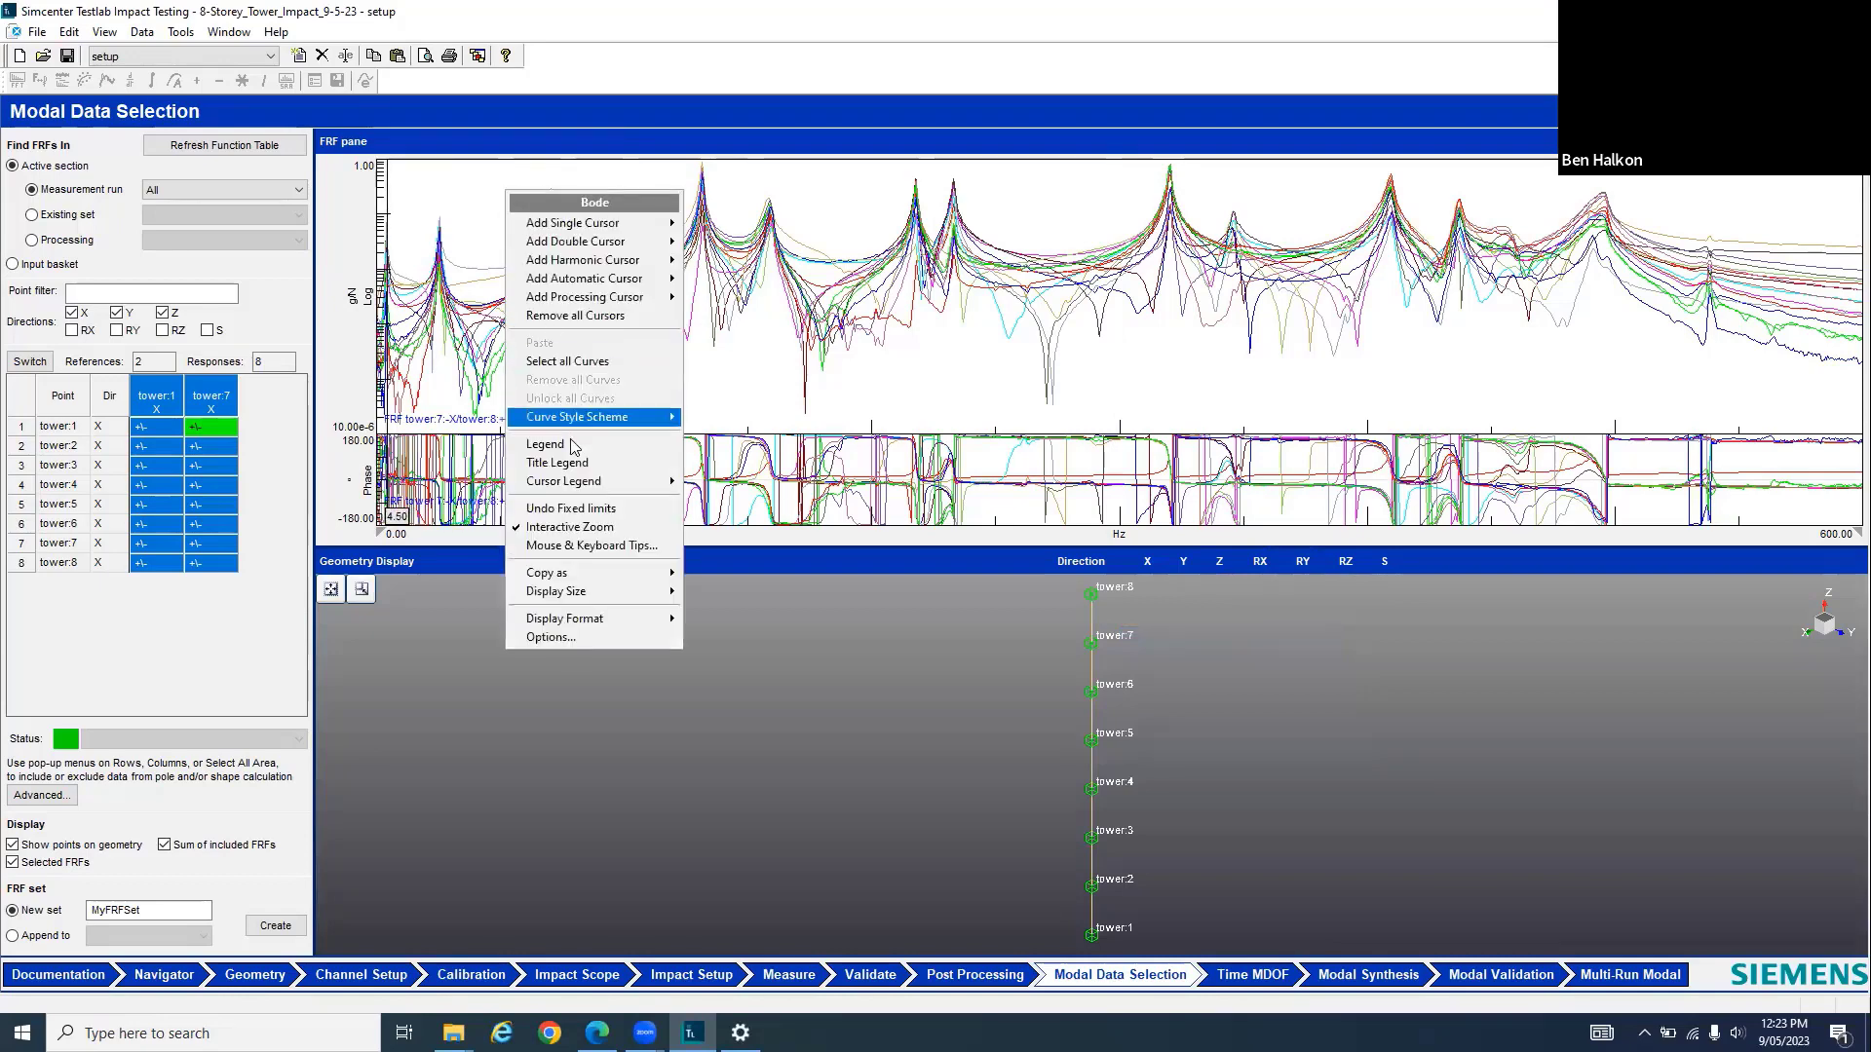
mouse_move(575, 488)
click(726, 489)
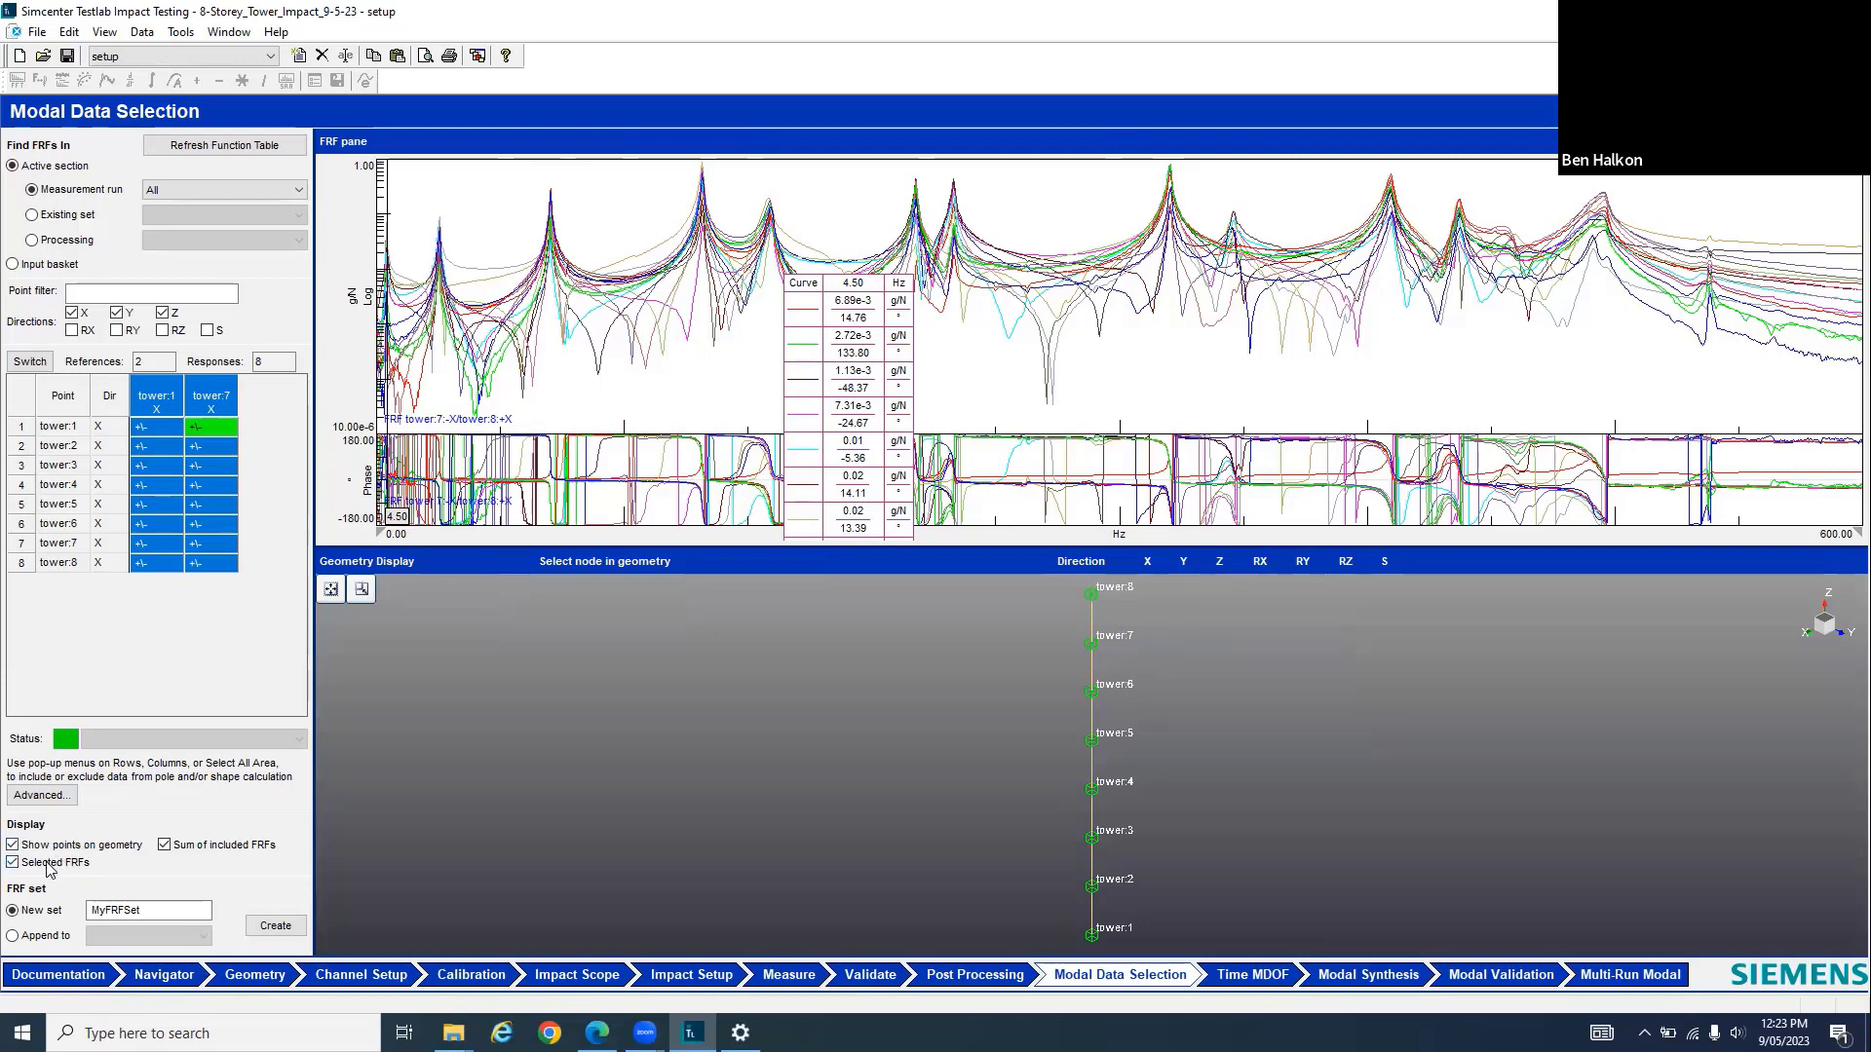
click(14, 862)
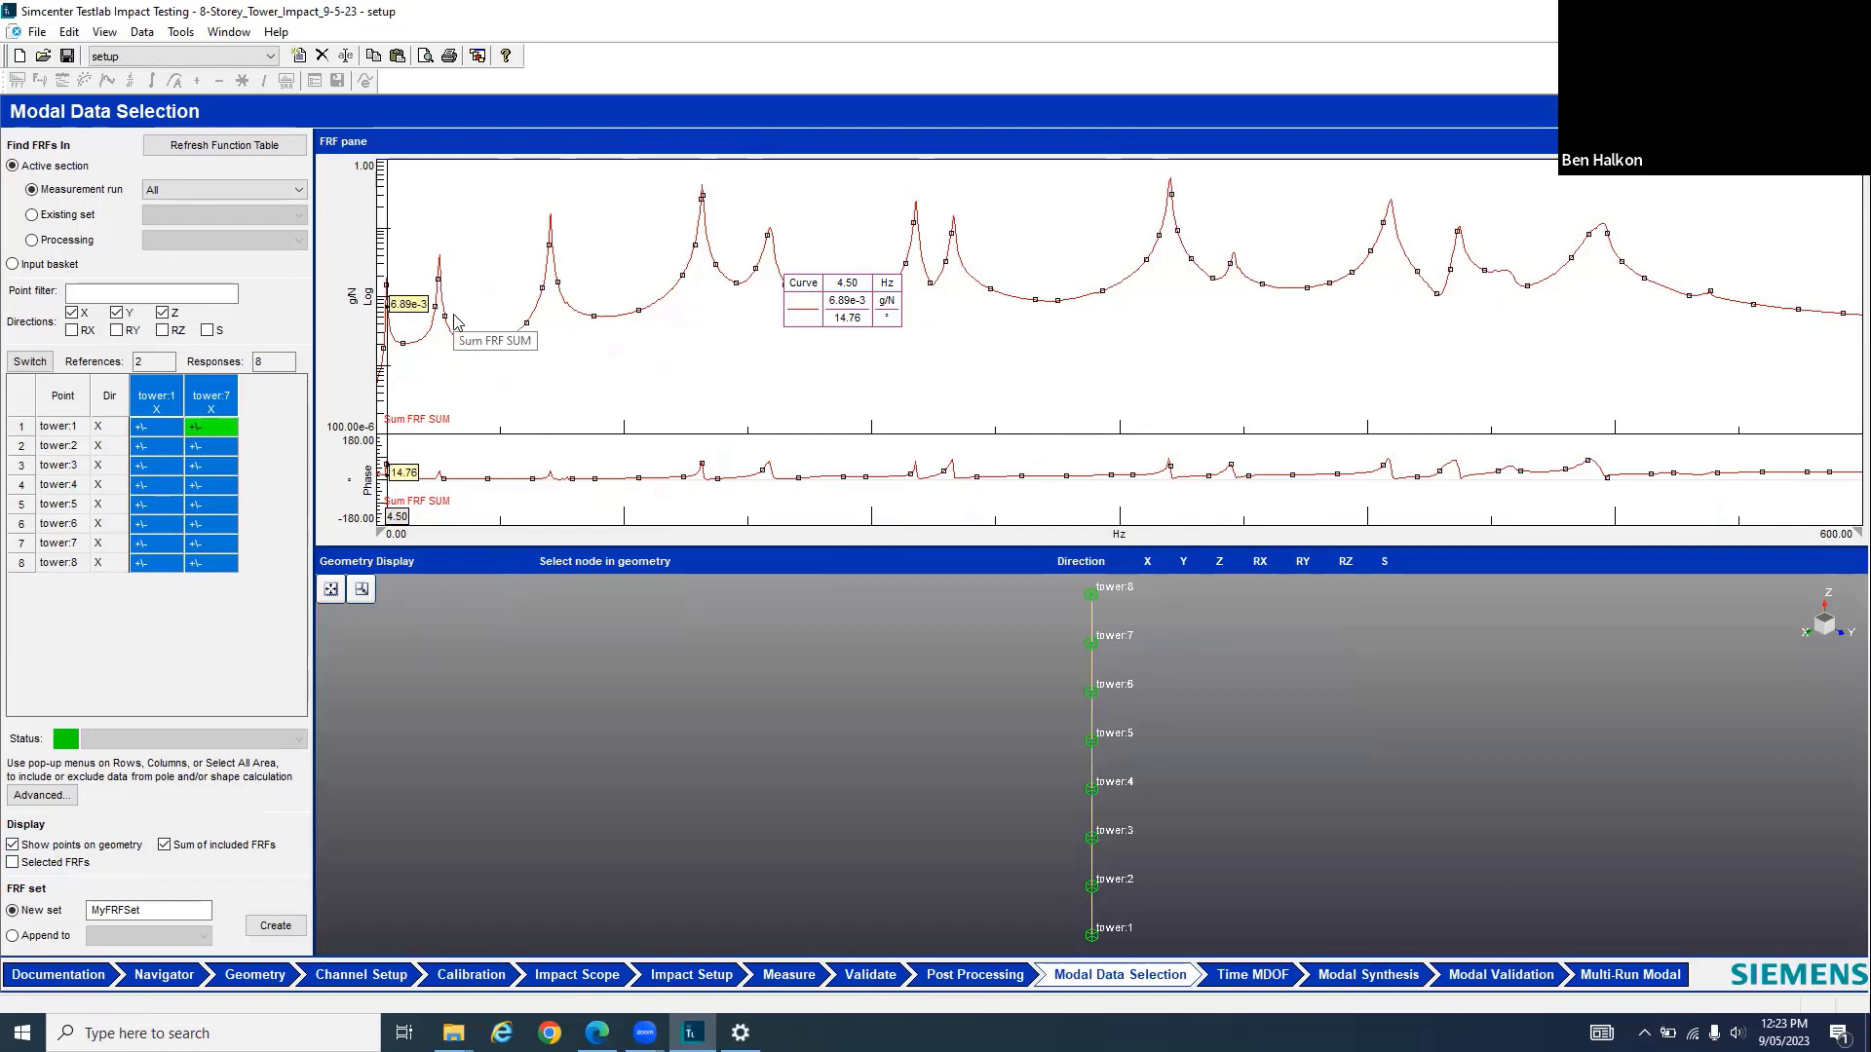
Fine-tune the cursor onto the first peak of the summed FRF at 4.00 Hz to read its frequency and amplitude
key(Right)
key(Right)
key(Left)
key(Left)
key(Left)
key(Right)
key(Left)
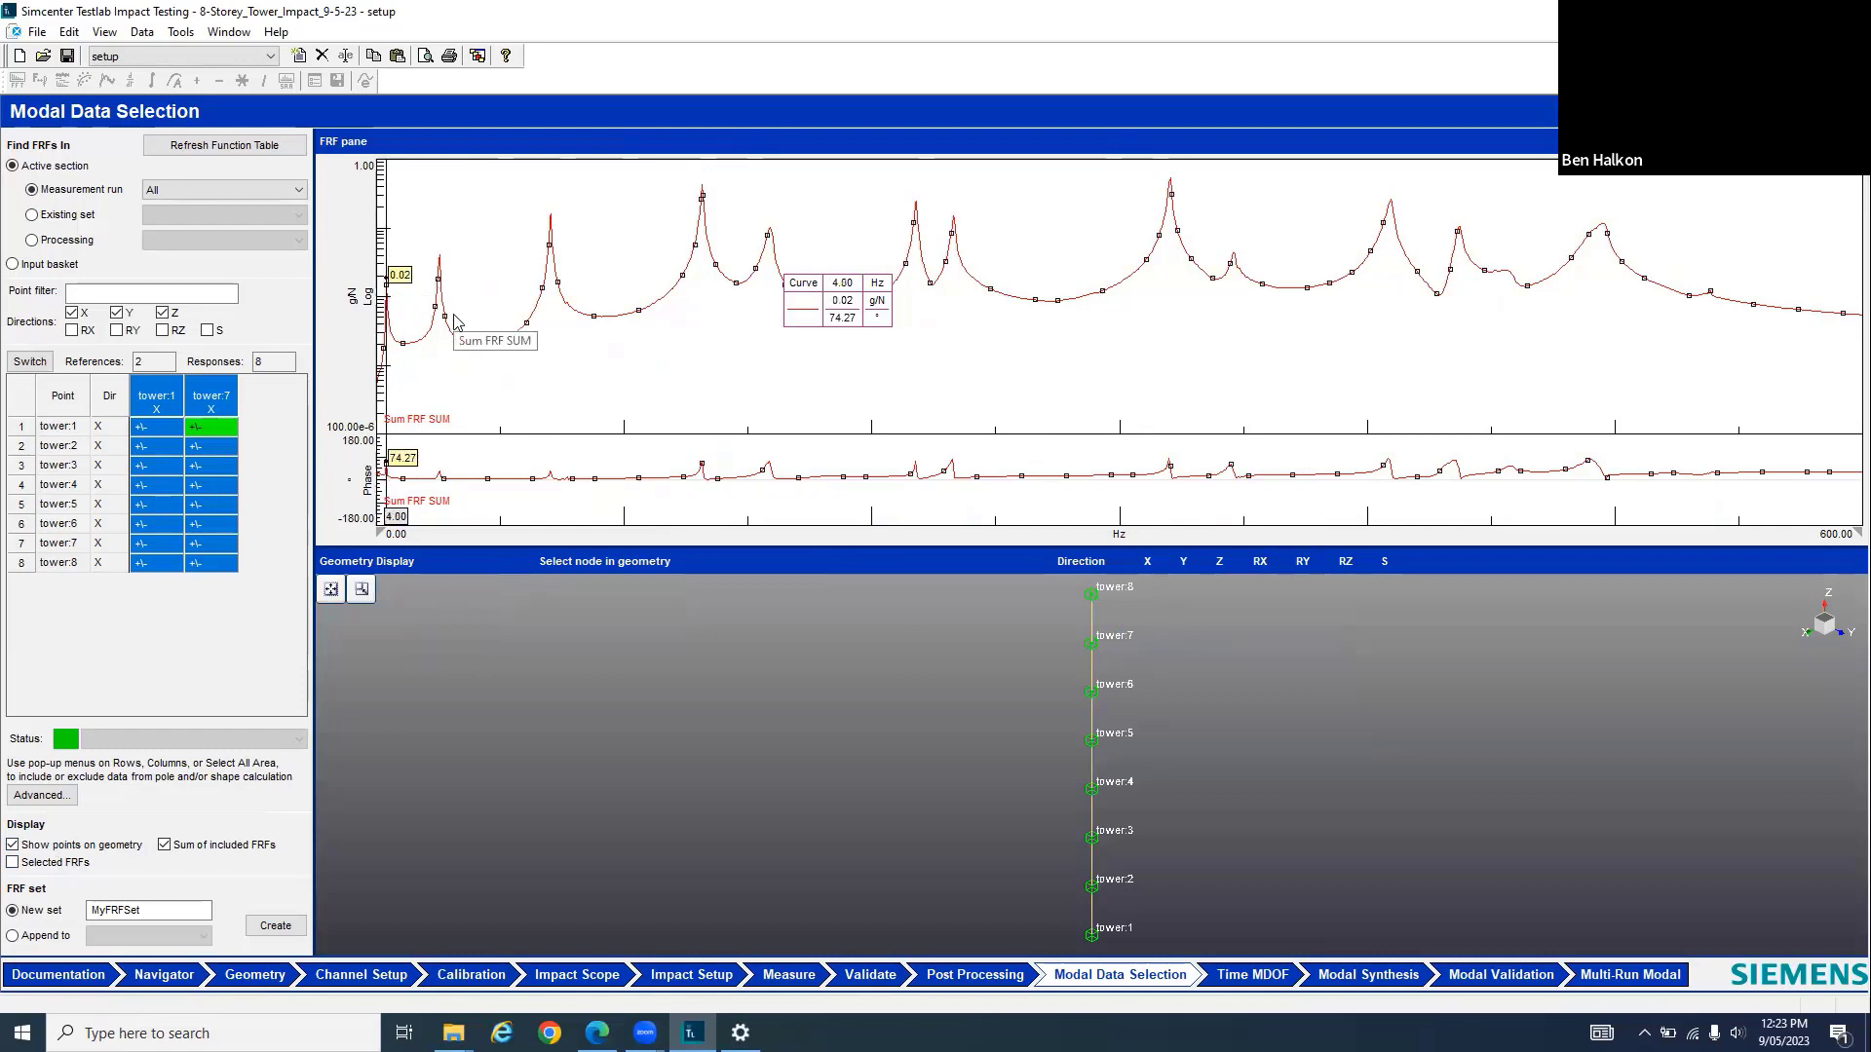
Move the cursor along the summed FRF to the second peak at 25.50 Hz to read its frequency and amplitude
key(Right)
key(Right)
key(Right)
key(Right)
key(Right)
key(Right)
key(Right)
key(Right)
key(Right)
key(Right)
key(Right)
key(Right)
key(Right)
key(Right)
key(Right)
key(Right)
key(Right)
key(Right)
key(Right)
key(Right)
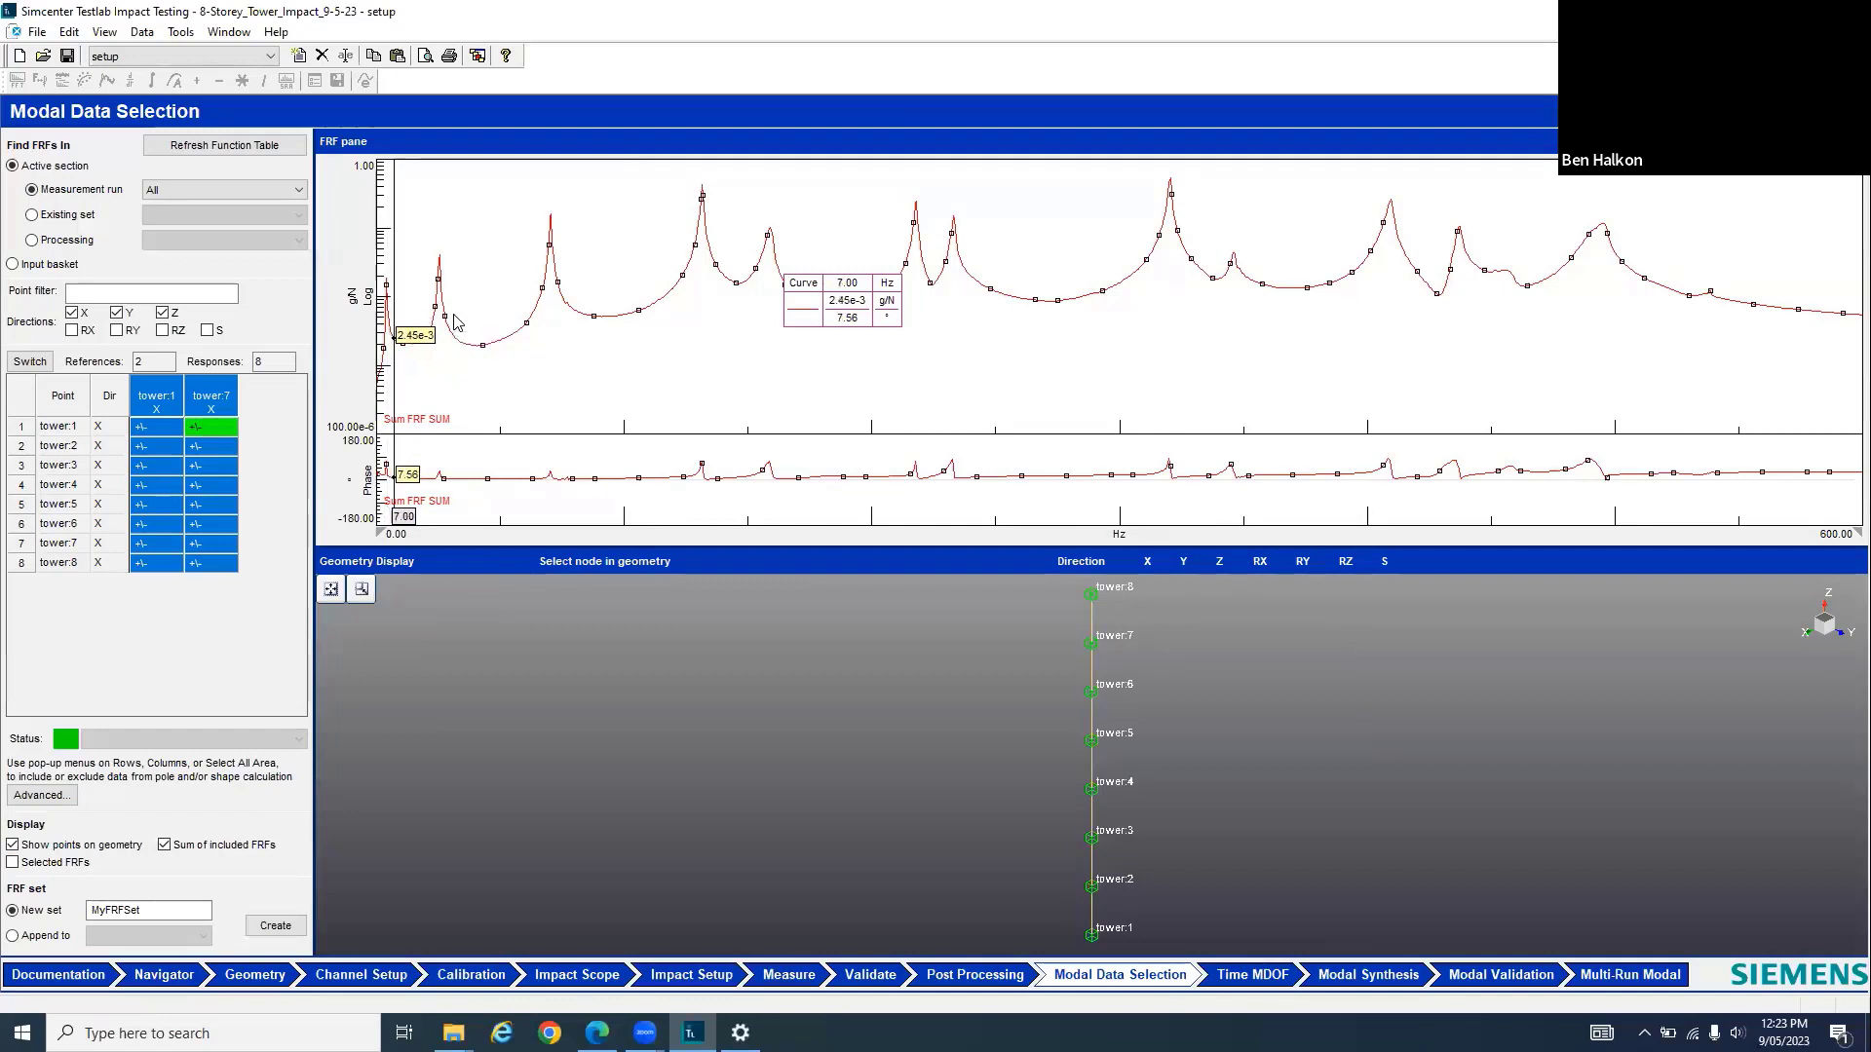
key(Right)
key(Right)
key(Right)
key(Right)
key(Right)
key(Right)
key(Right)
key(Right)
key(Right)
key(Right)
key(Right)
key(Right)
key(Right)
key(Right)
key(Right)
key(Right)
key(Right)
key(Right)
key(Right)
key(Right)
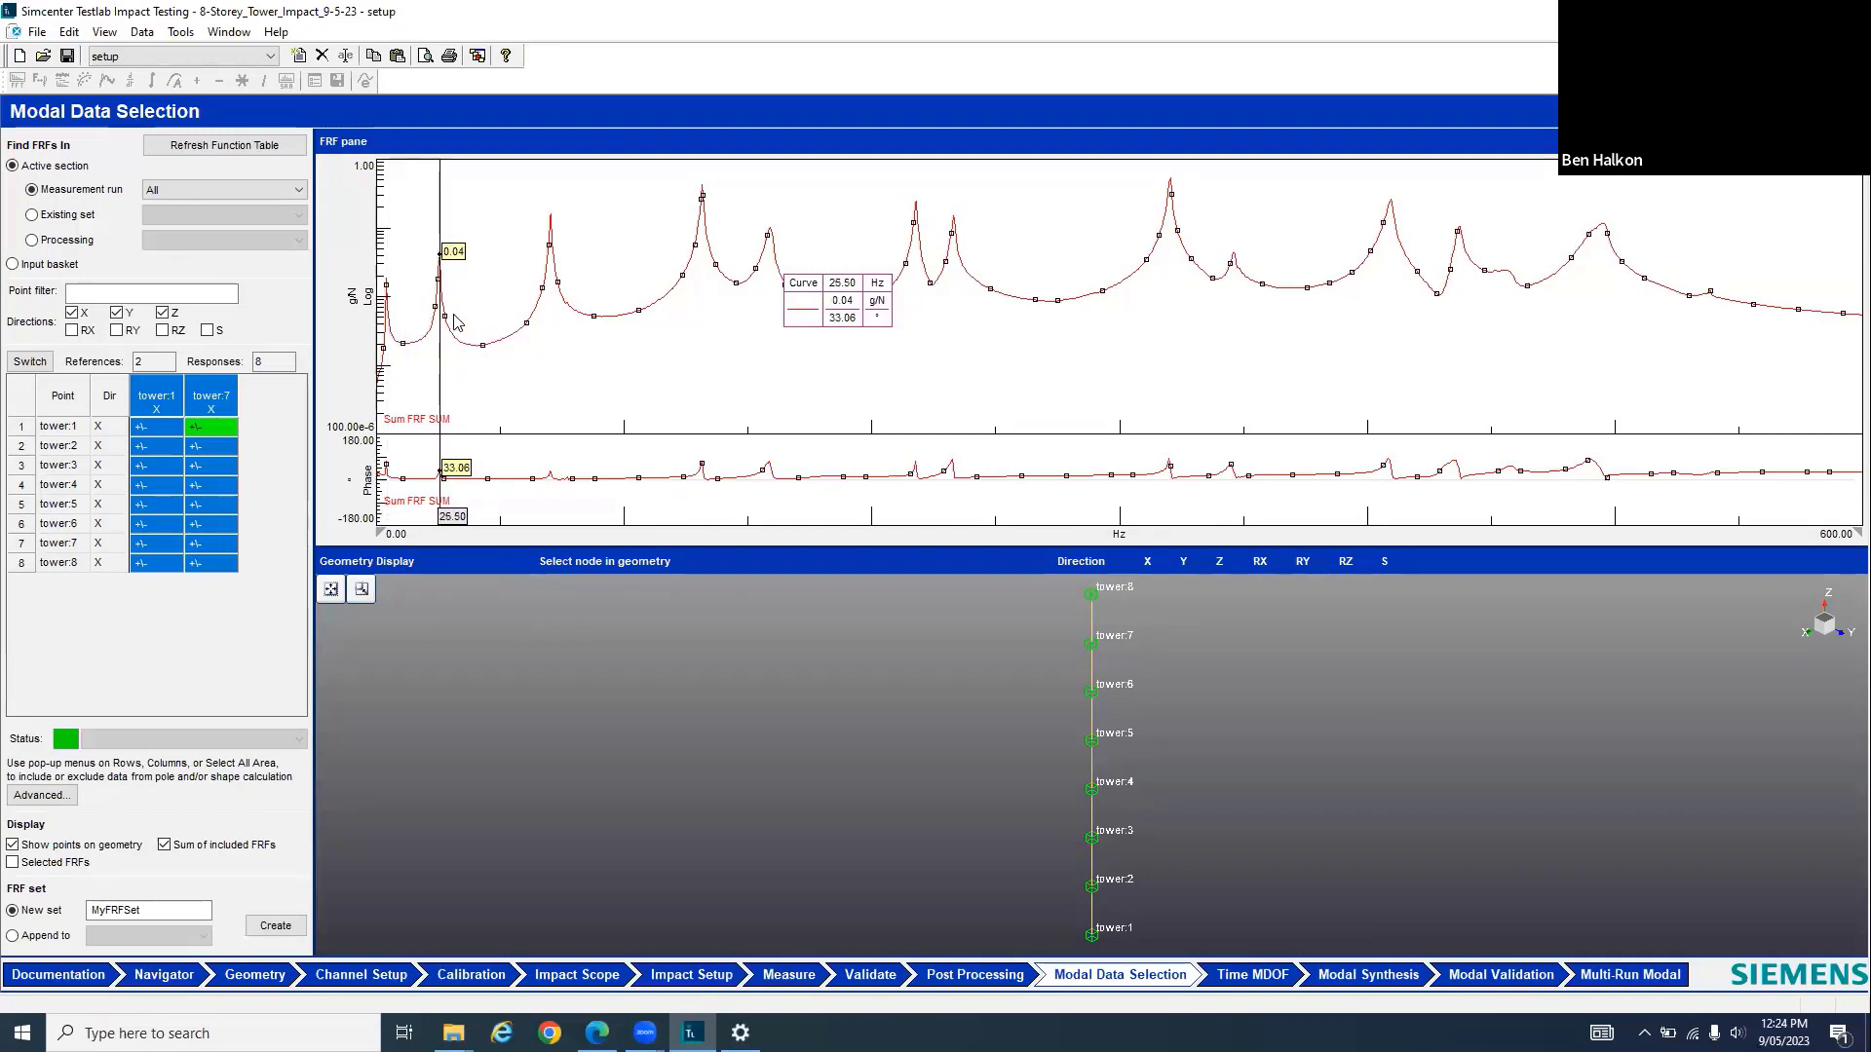
Advance the cursor to the third peak of the summed FRF, at about 71 Hz, to read its frequency and amplitude
key(Right)
key(Right)
key(Right)
key(Right)
key(Right)
key(Right)
key(Right)
key(Right)
key(Right)
key(Right)
key(Right)
key(Right)
key(Right)
key(Right)
key(Right)
key(Right)
key(Right)
key(Right)
key(Right)
key(Right)
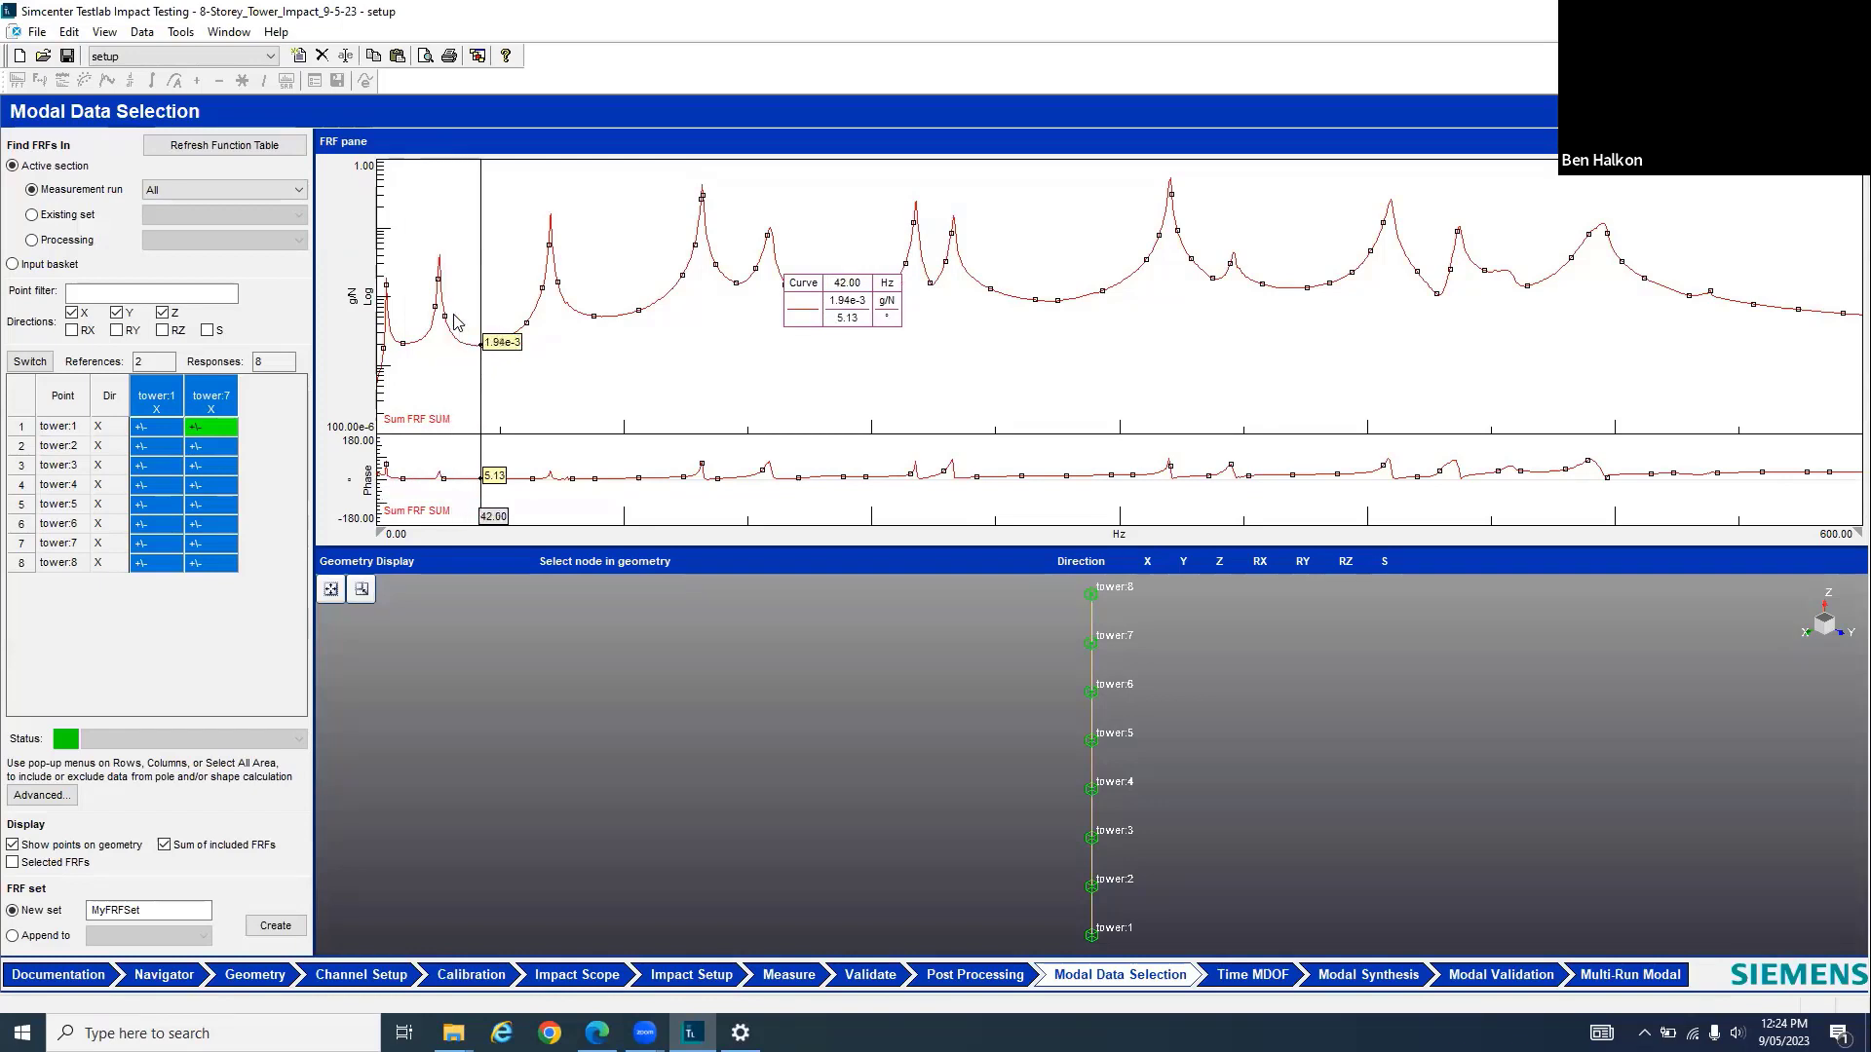
key(Right)
key(Right)
key(Right)
key(Right)
key(Right)
key(Right)
key(Right)
key(Right)
key(Right)
key(Right)
key(Right)
key(Right)
key(Right)
key(Right)
key(Right)
key(Right)
key(Right)
key(Right)
key(Right)
key(Right)
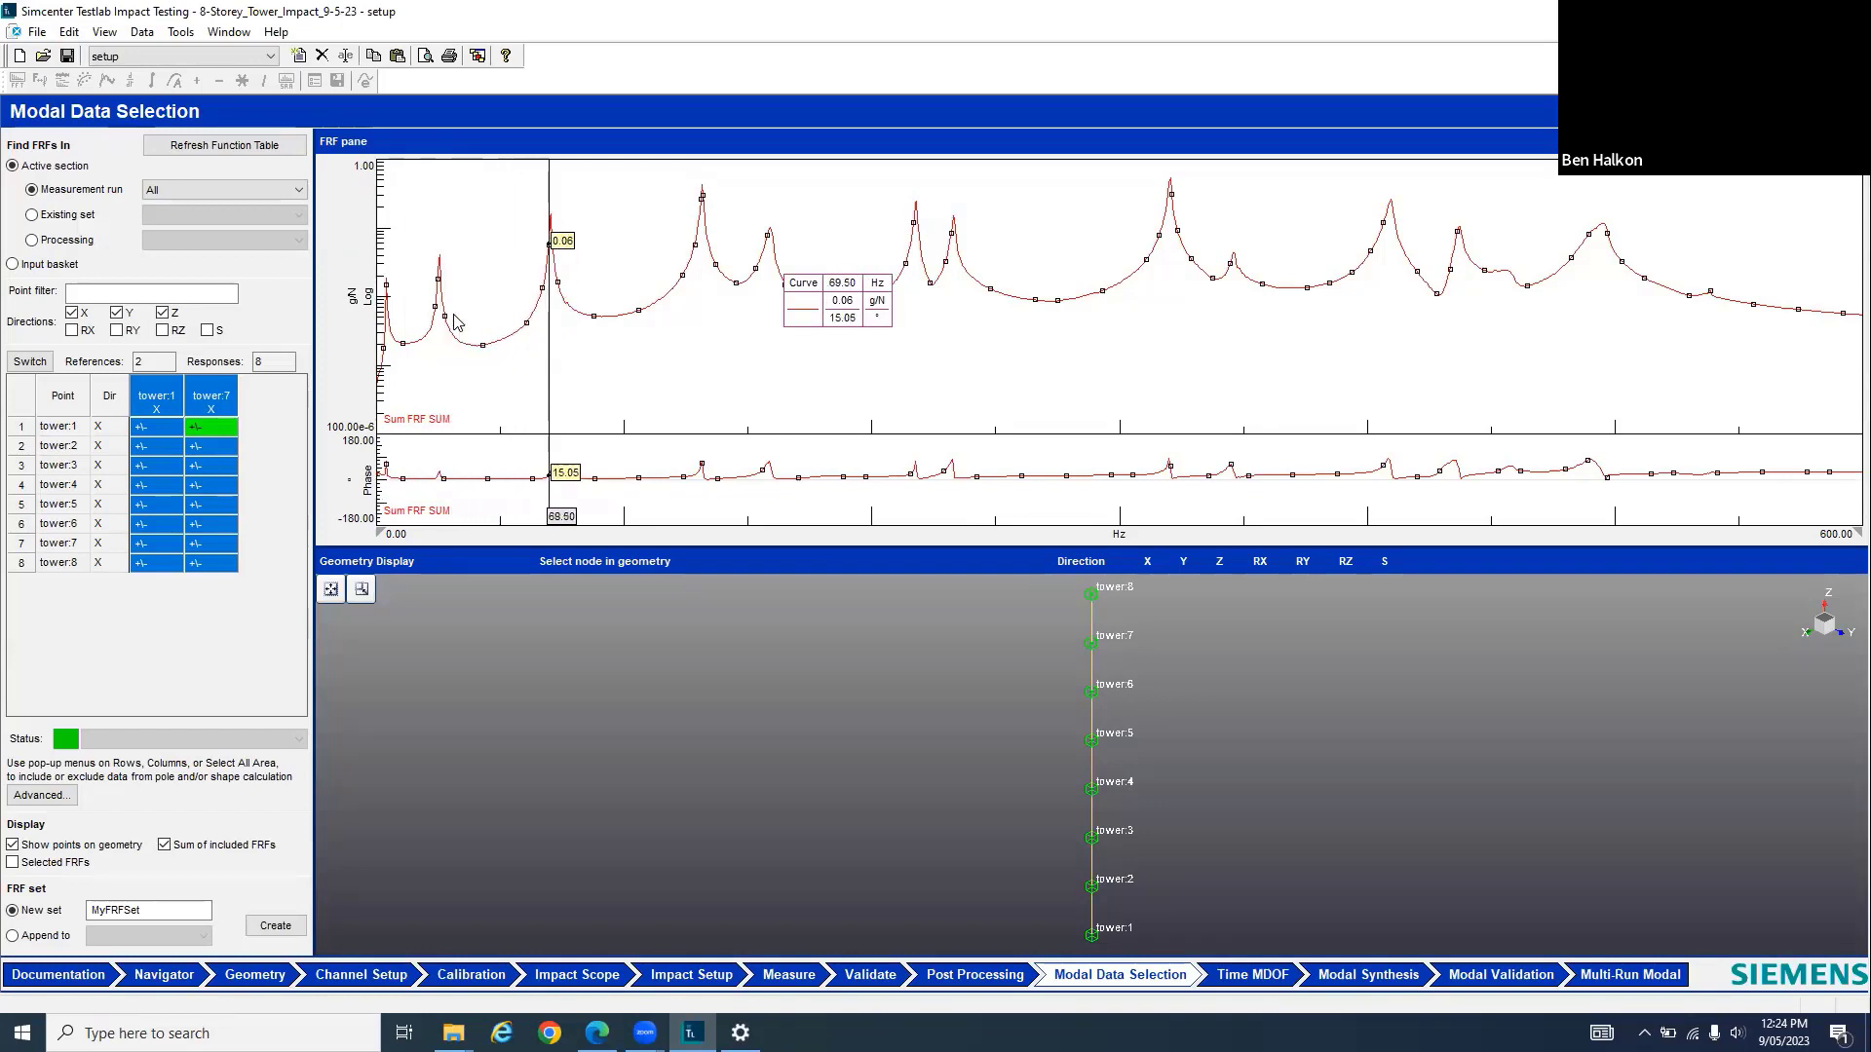
key(Right)
key(Right)
key(Right)
key(Right)
key(Right)
key(Right)
key(Right)
key(Right)
key(Right)
key(Right)
key(Right)
key(Right)
key(Right)
key(Right)
key(Right)
key(Right)
key(Right)
key(Right)
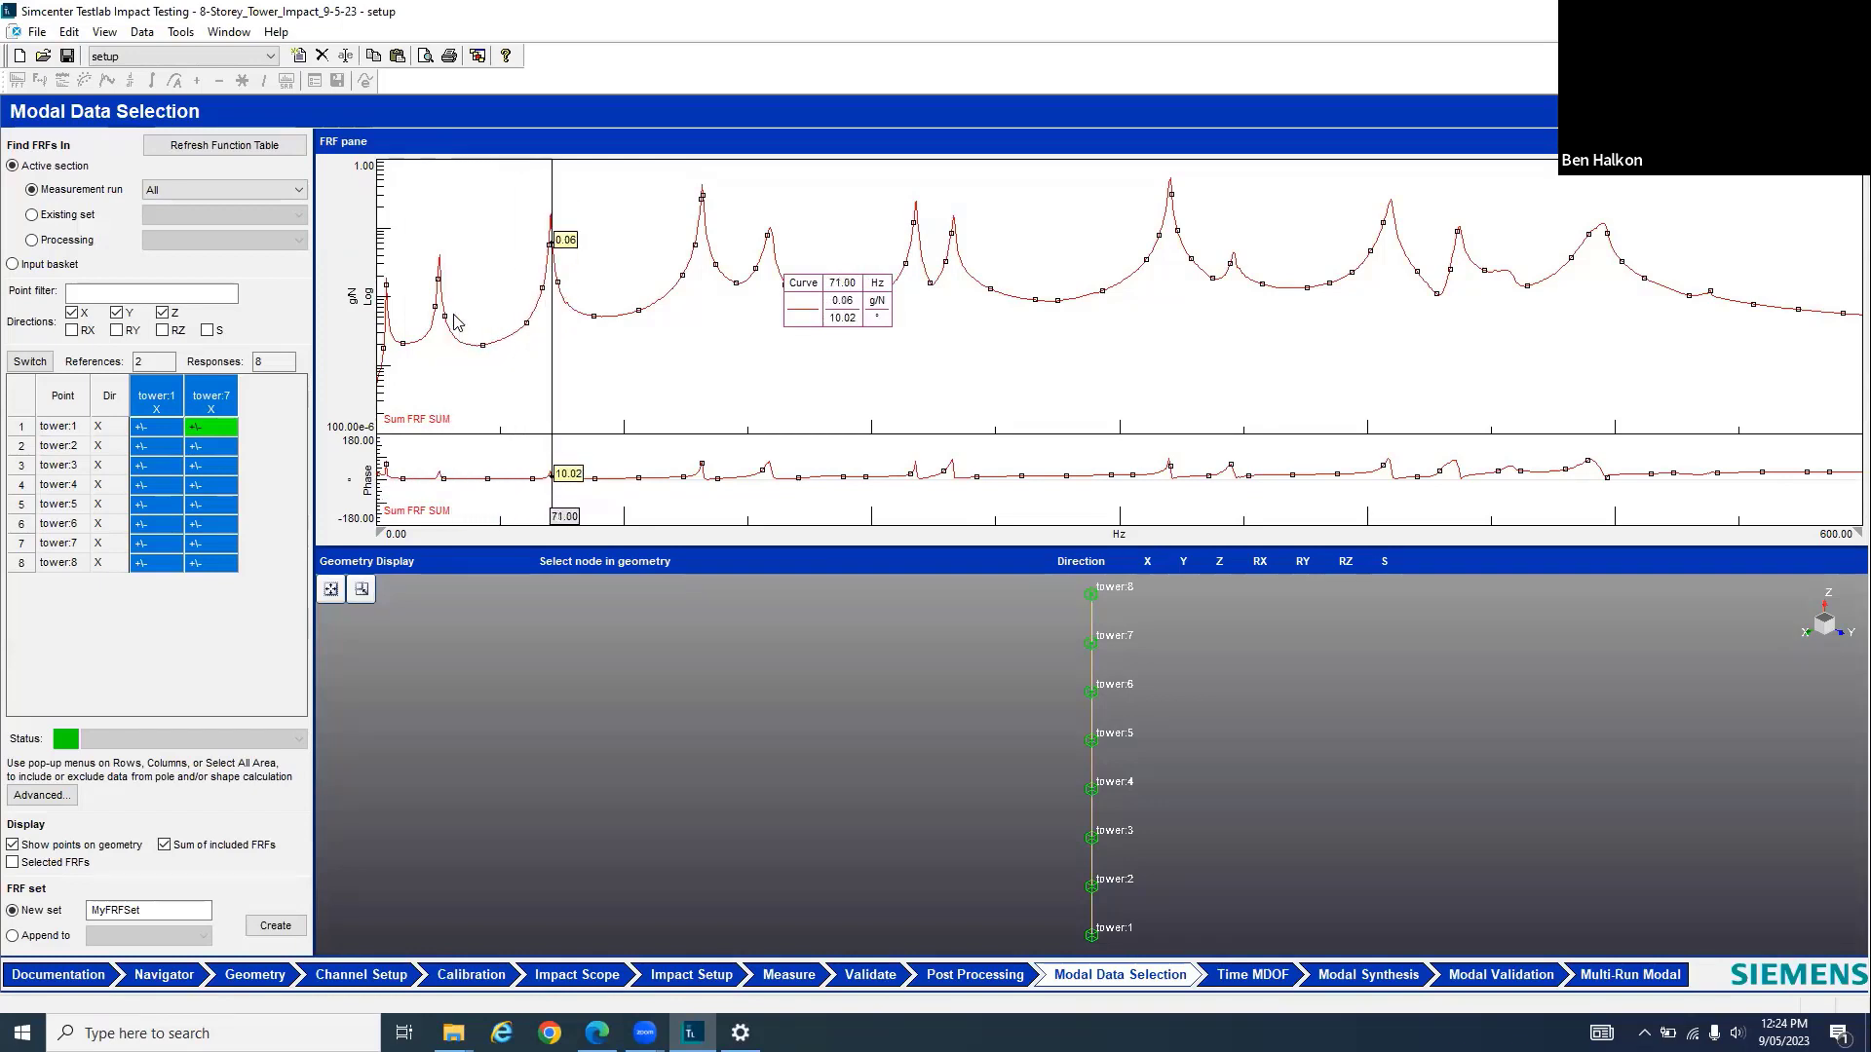
Advance the cursor to the fourth peak of the summed FRF and fine-tune it to 131.50 Hz
key(Right)
key(Right)
key(Right)
key(Right)
key(Right)
key(Right)
key(Right)
key(Right)
key(Right)
key(Right)
key(Right)
key(Right)
key(Right)
key(Right)
key(Right)
key(Right)
key(Right)
key(Right)
key(Right)
key(Right)
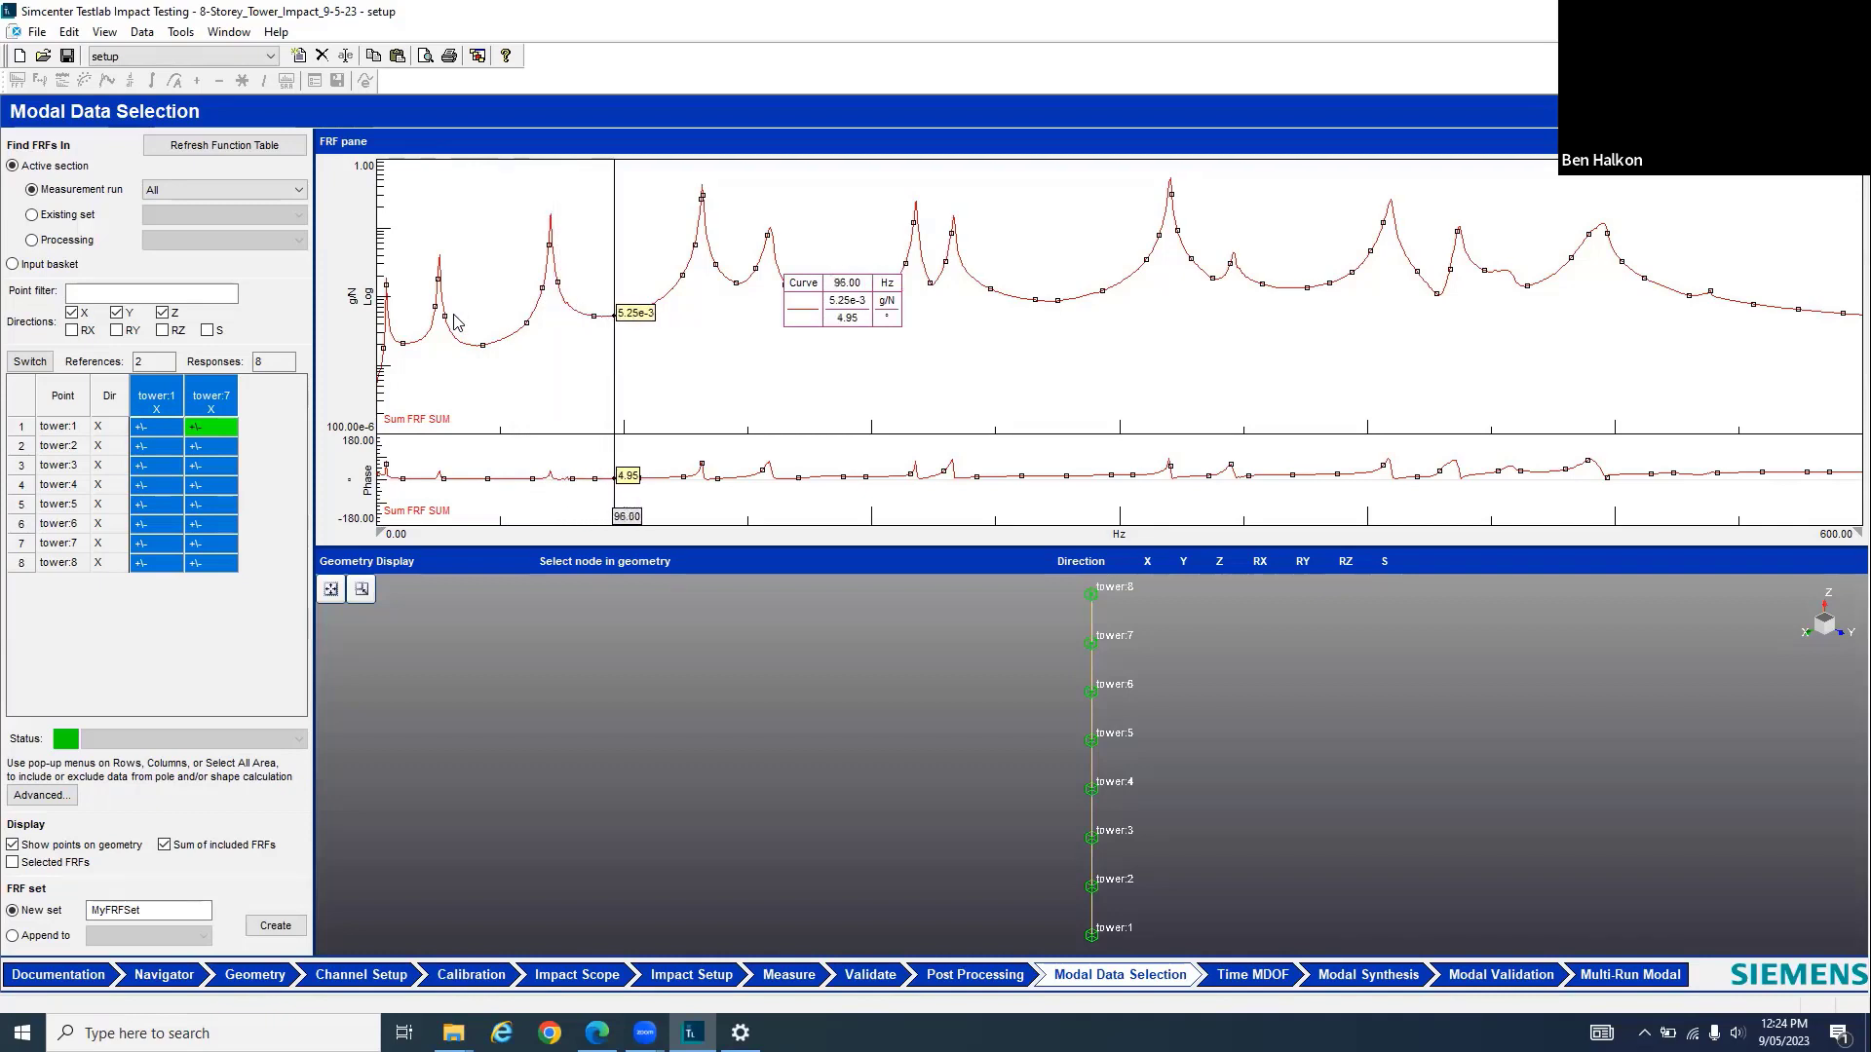
key(Right)
key(Right)
key(Right)
key(Right)
key(Right)
key(Right)
key(Right)
key(Right)
key(Right)
key(Right)
key(Right)
key(Right)
key(Right)
key(Right)
key(Right)
key(Right)
key(Right)
key(Right)
key(Right)
key(Right)
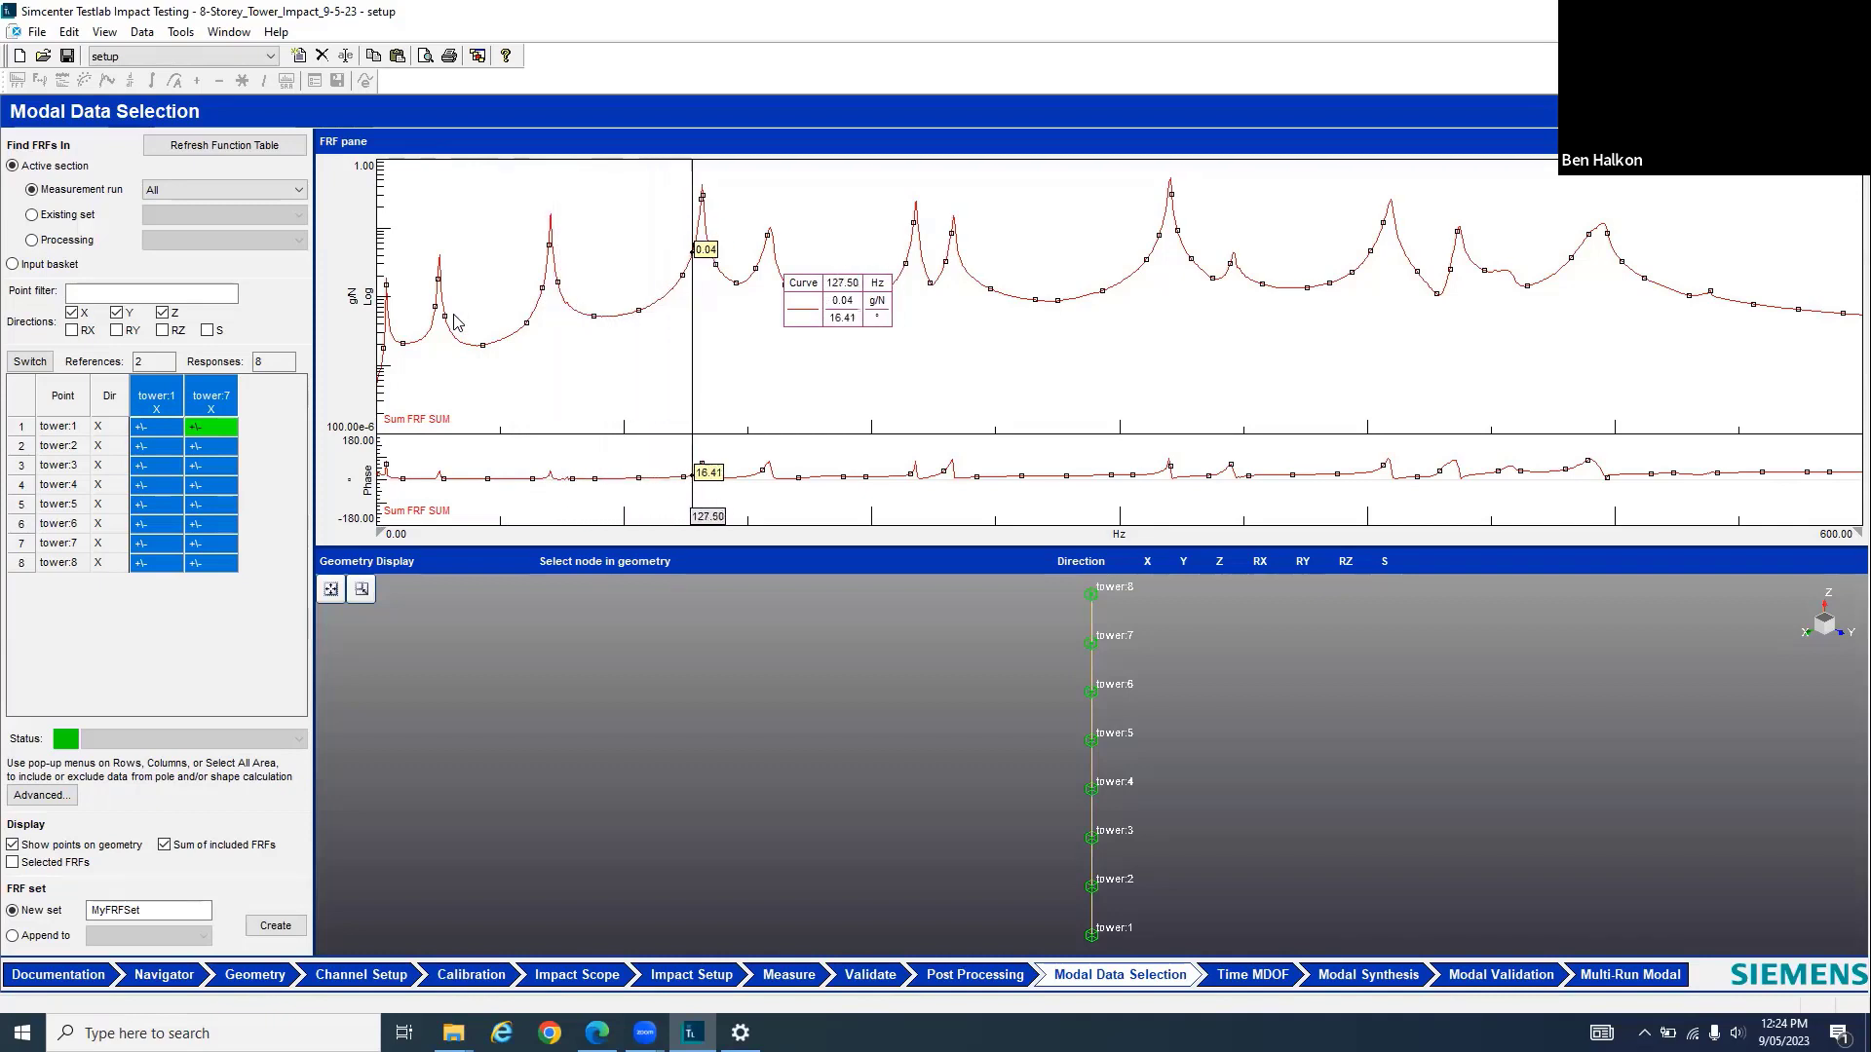
key(Left)
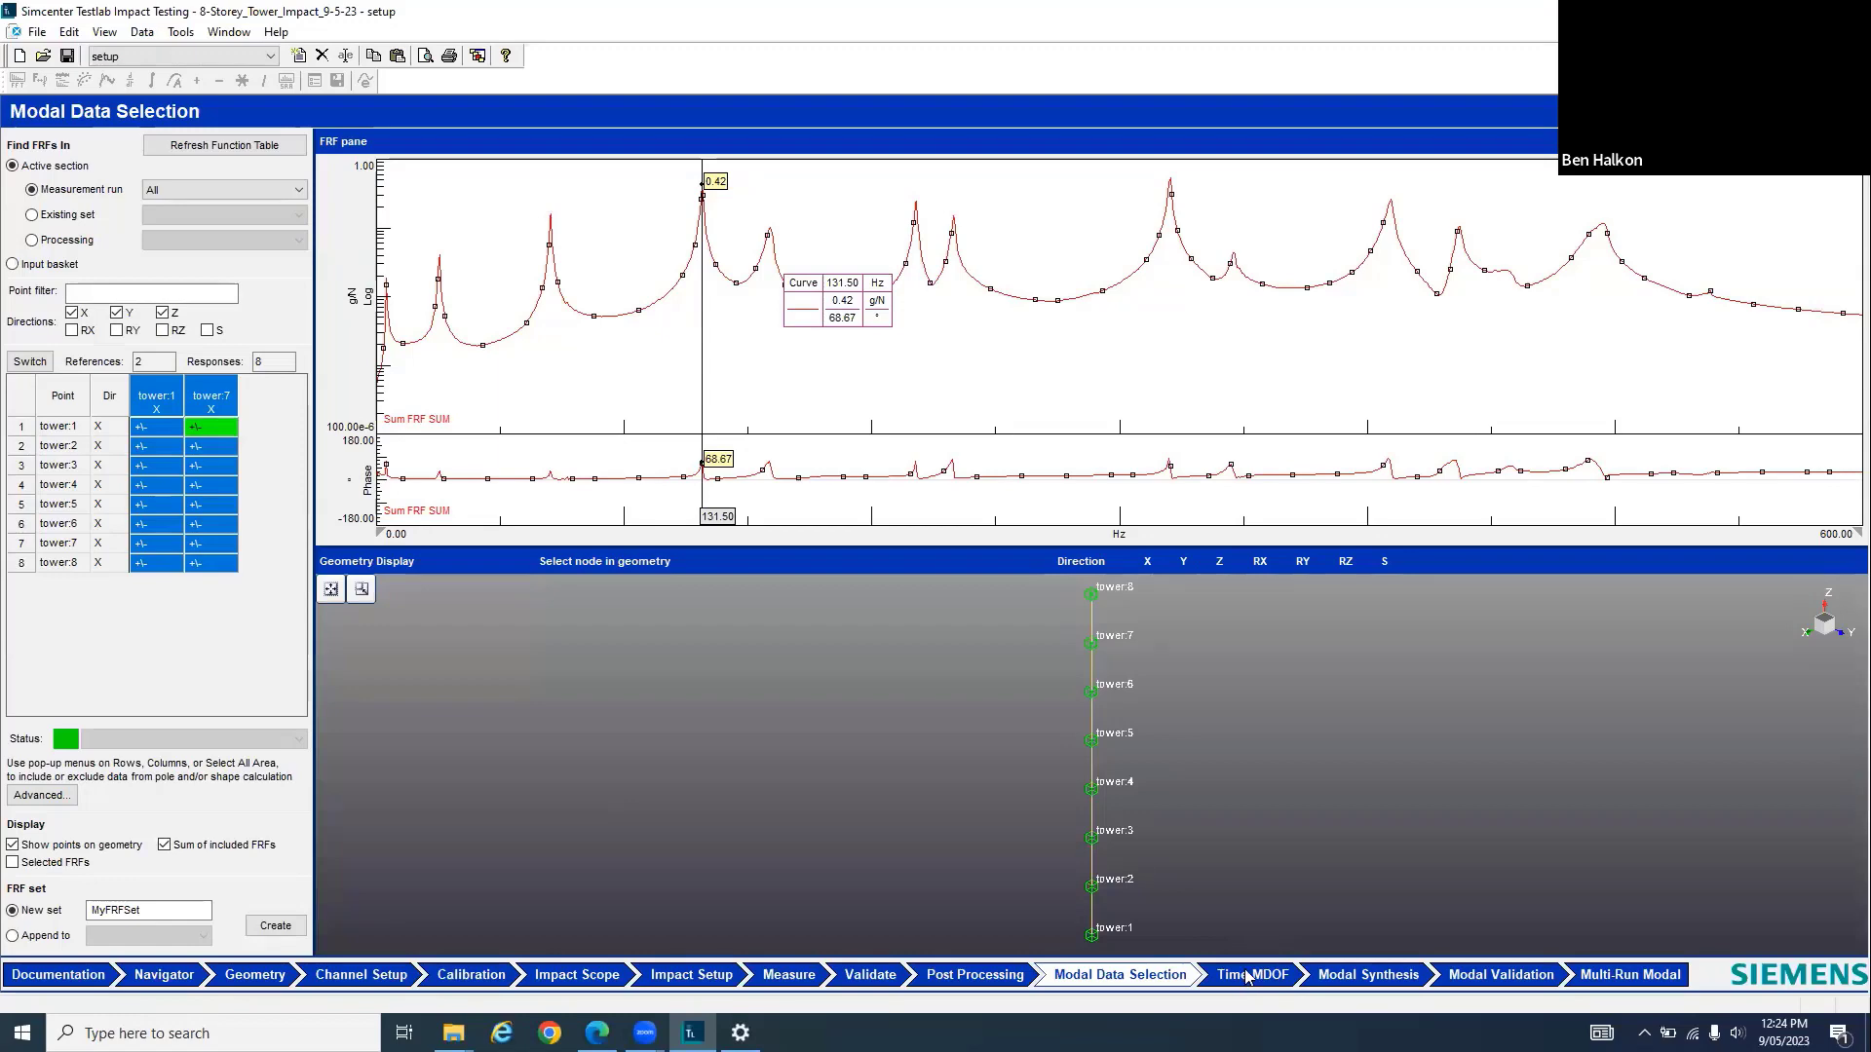
In Time MDOF, turn on the Sum display and show only tower:6 for both references plus tower:5 for reference tower:7
click(1248, 976)
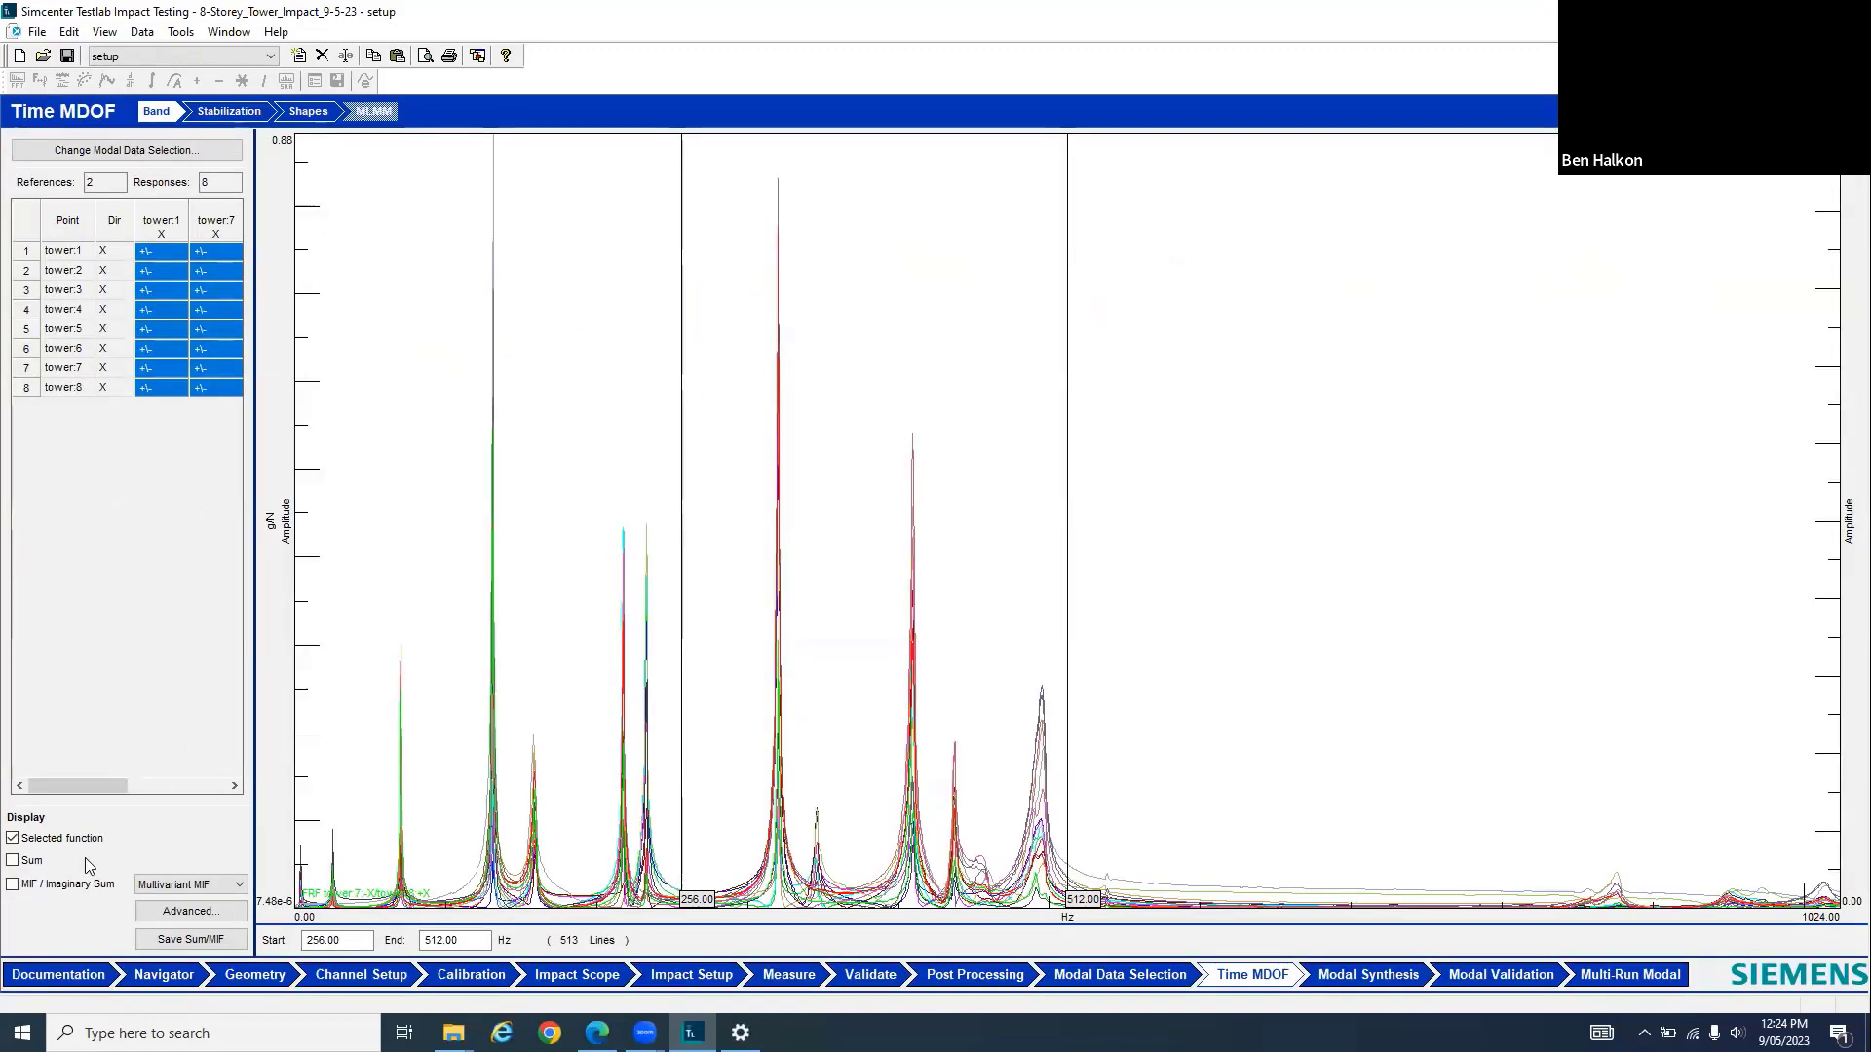
click(28, 861)
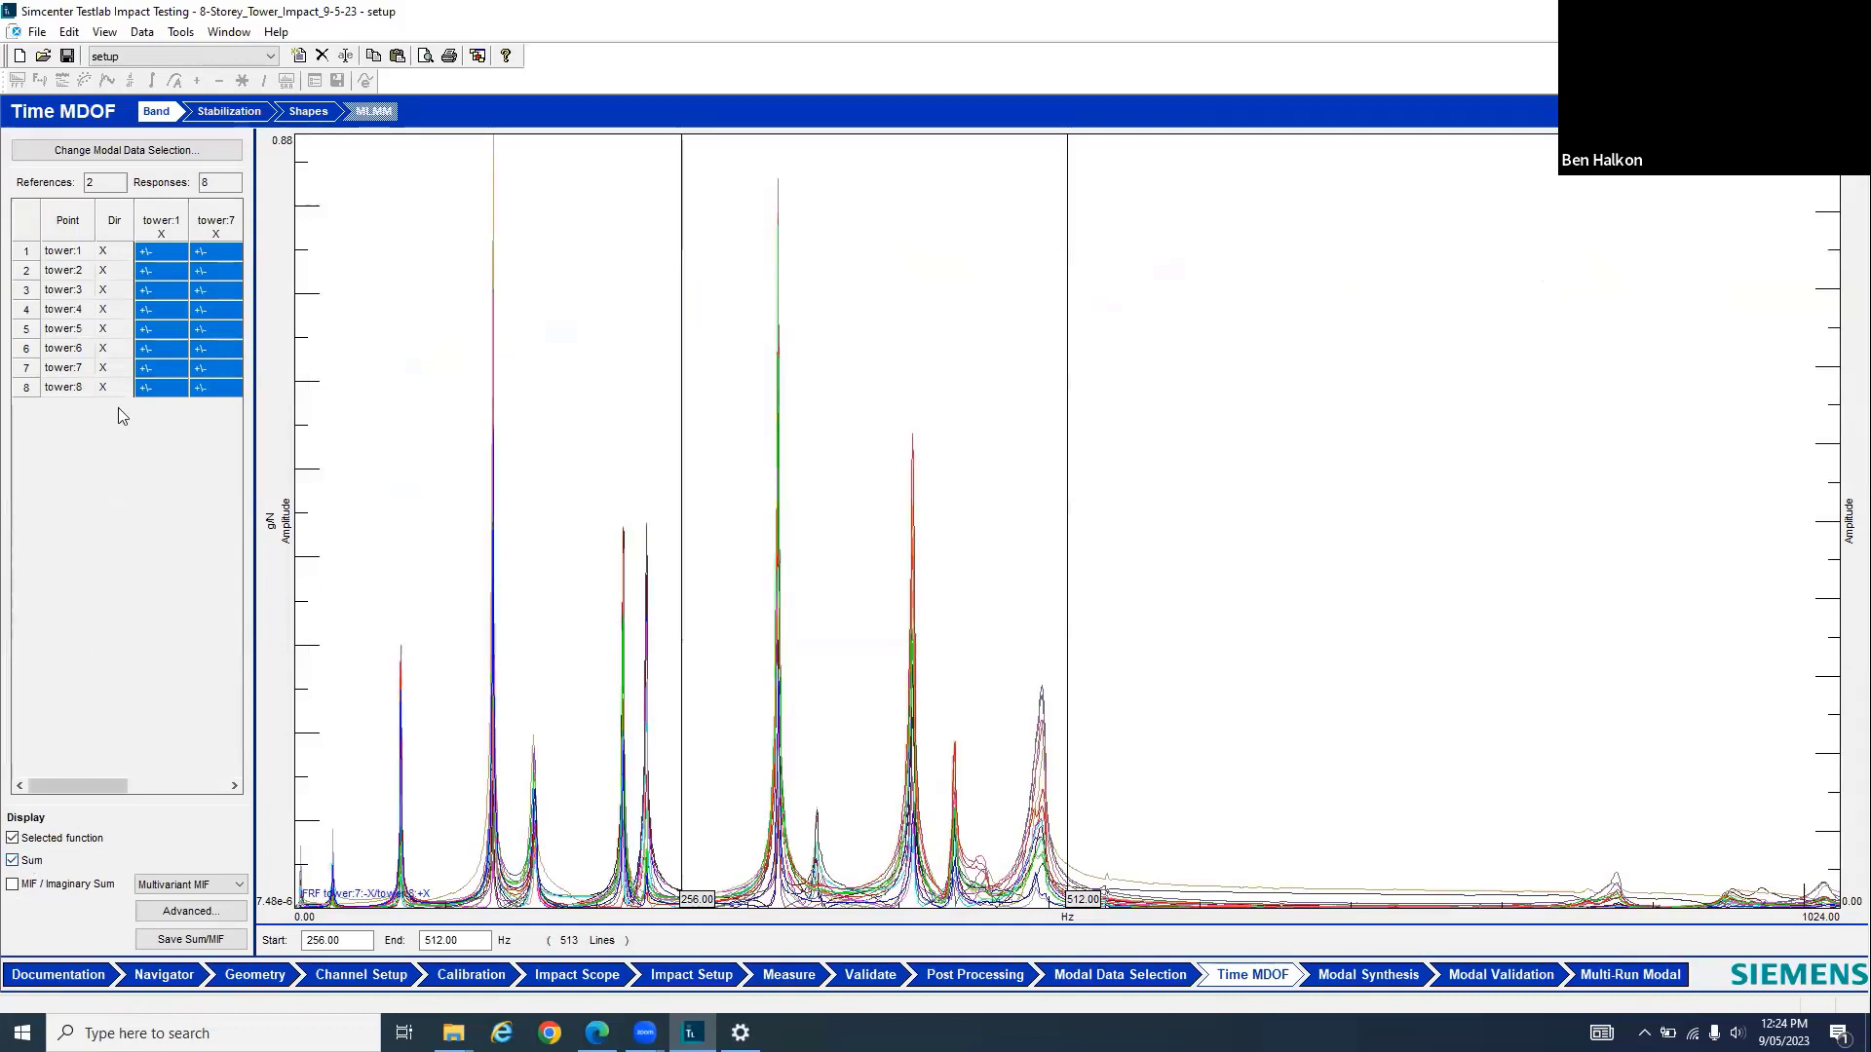
click(159, 341)
ctrl+click(214, 350)
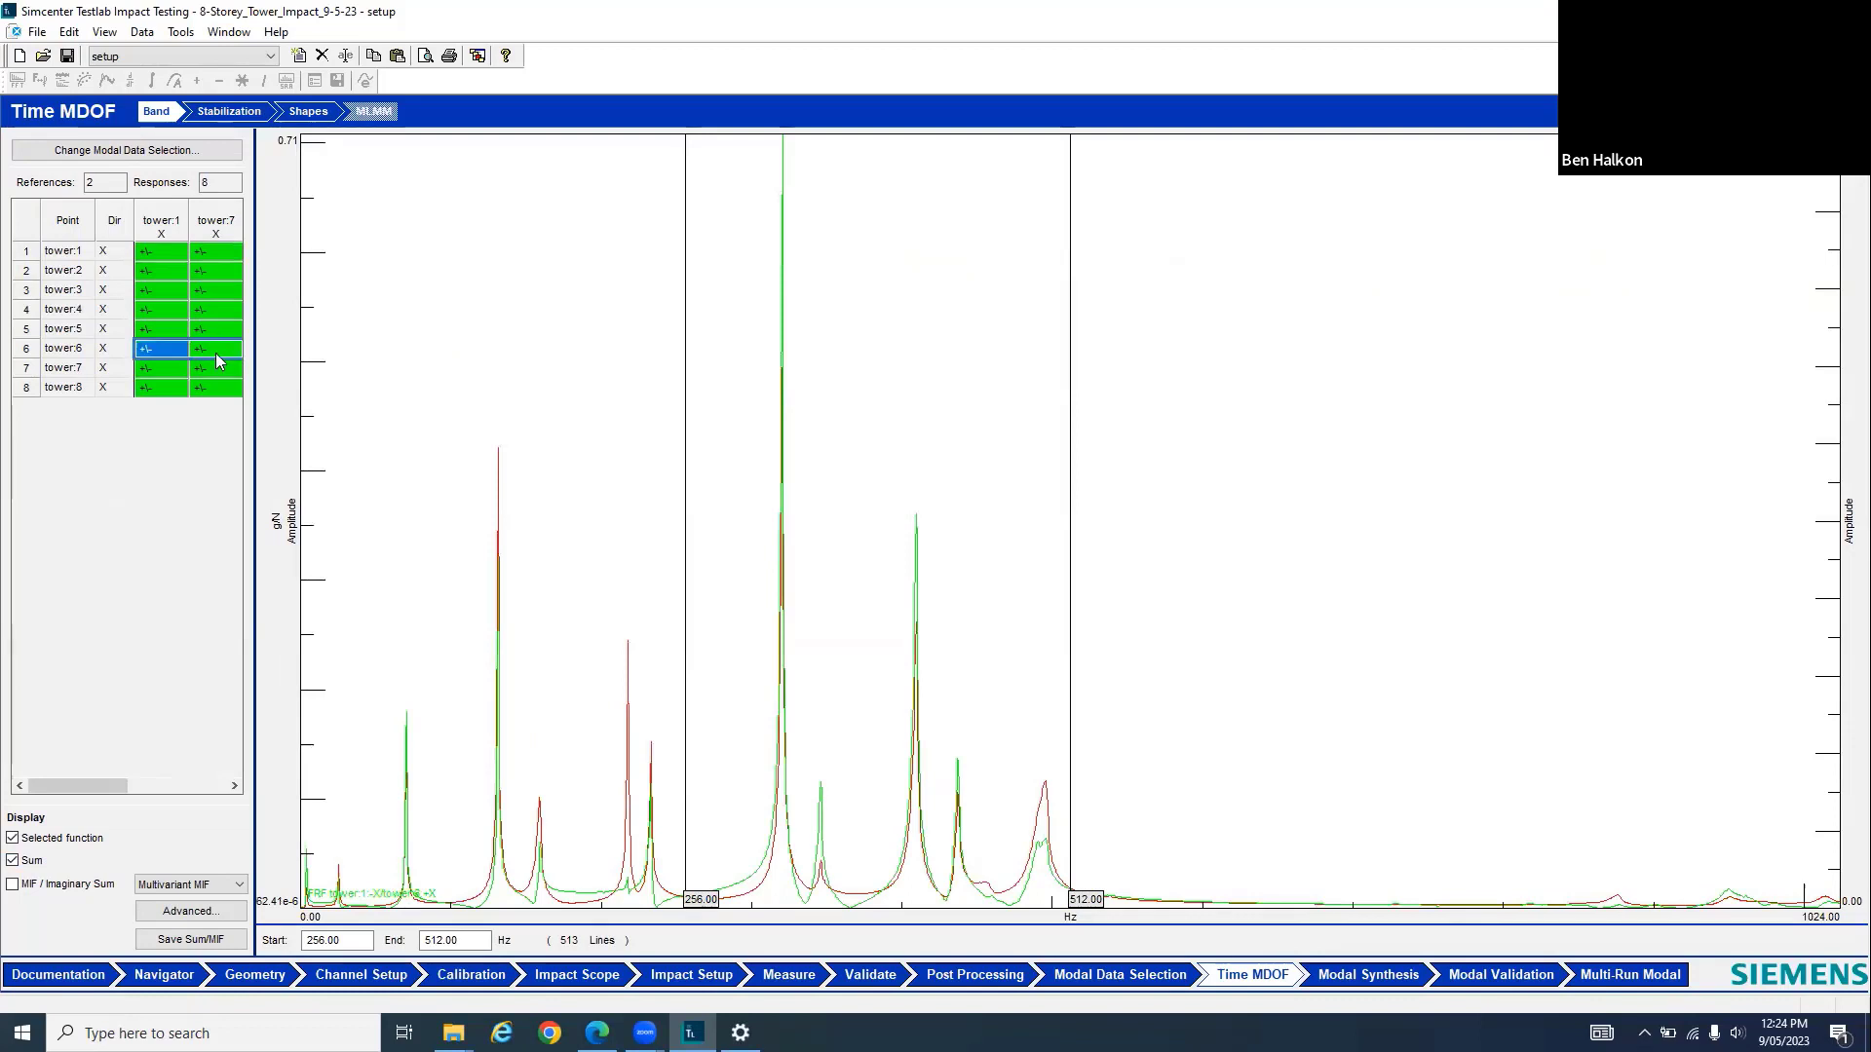
ctrl+click(218, 331)
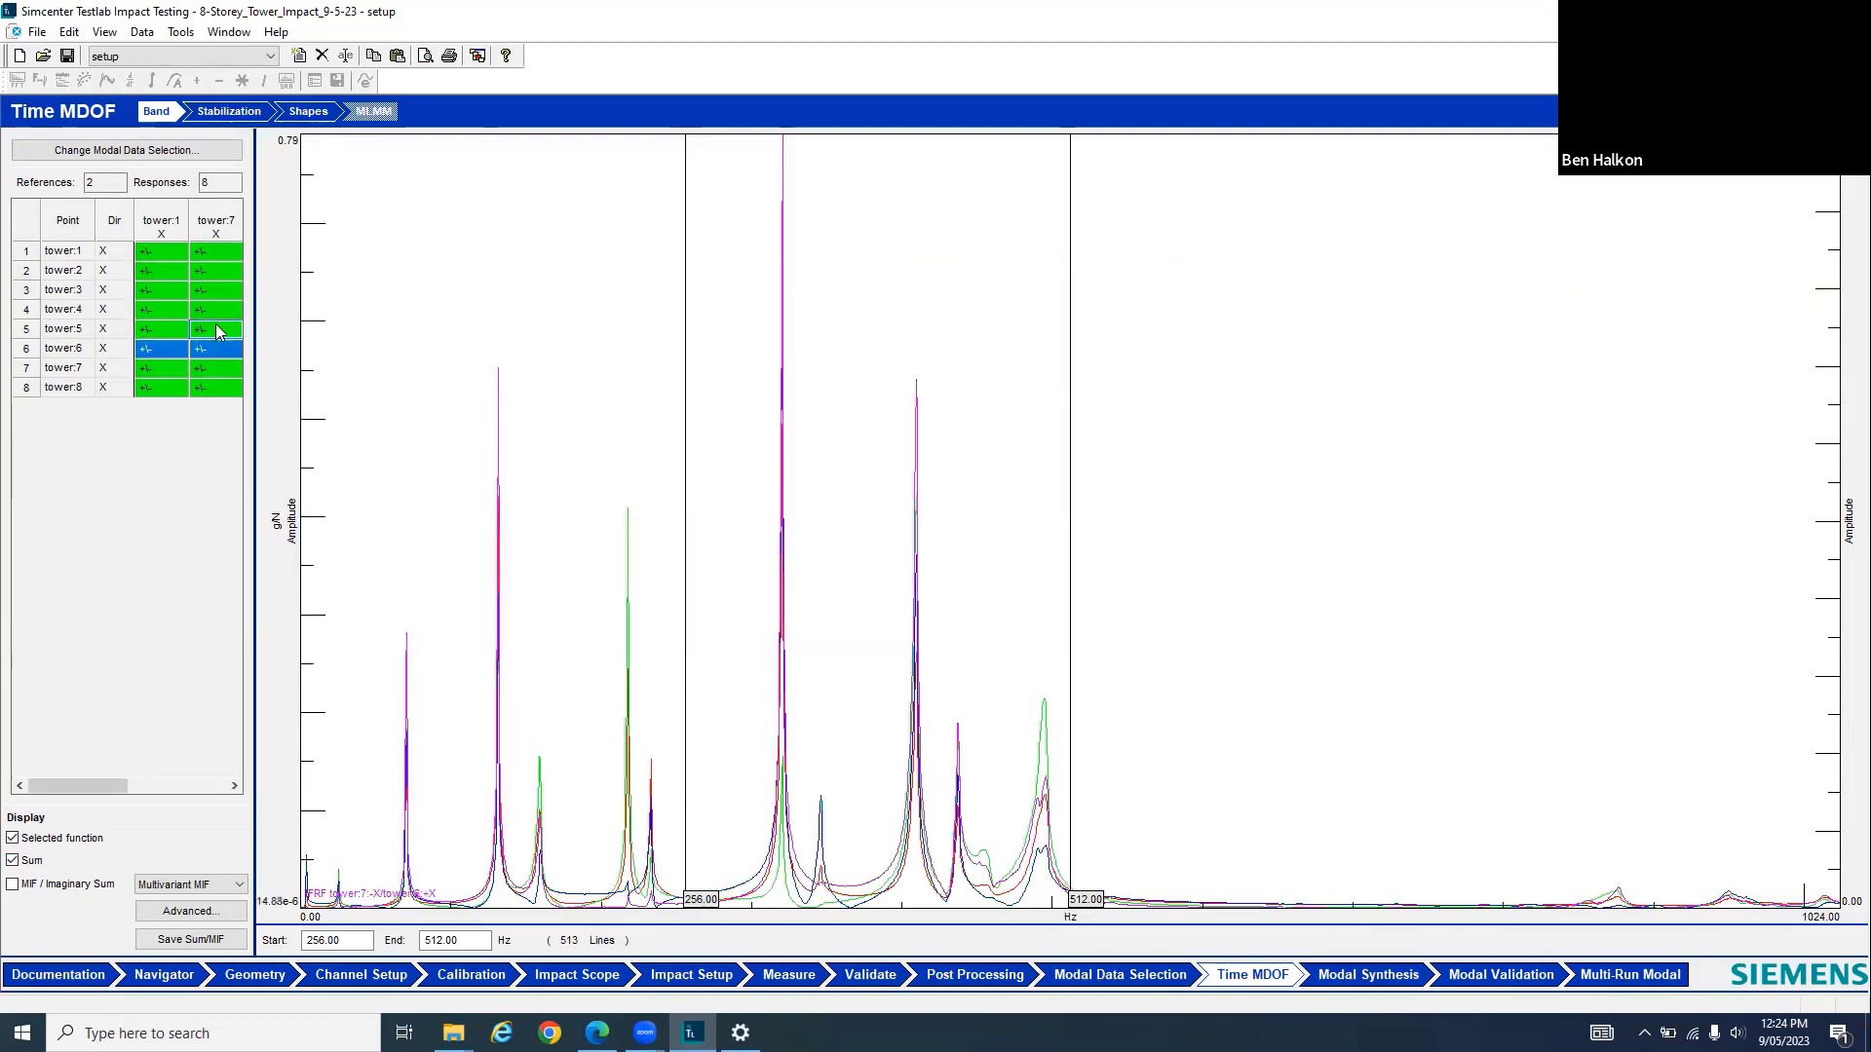
Change the front Y axis of the band plot to Log format
right_click(281, 521)
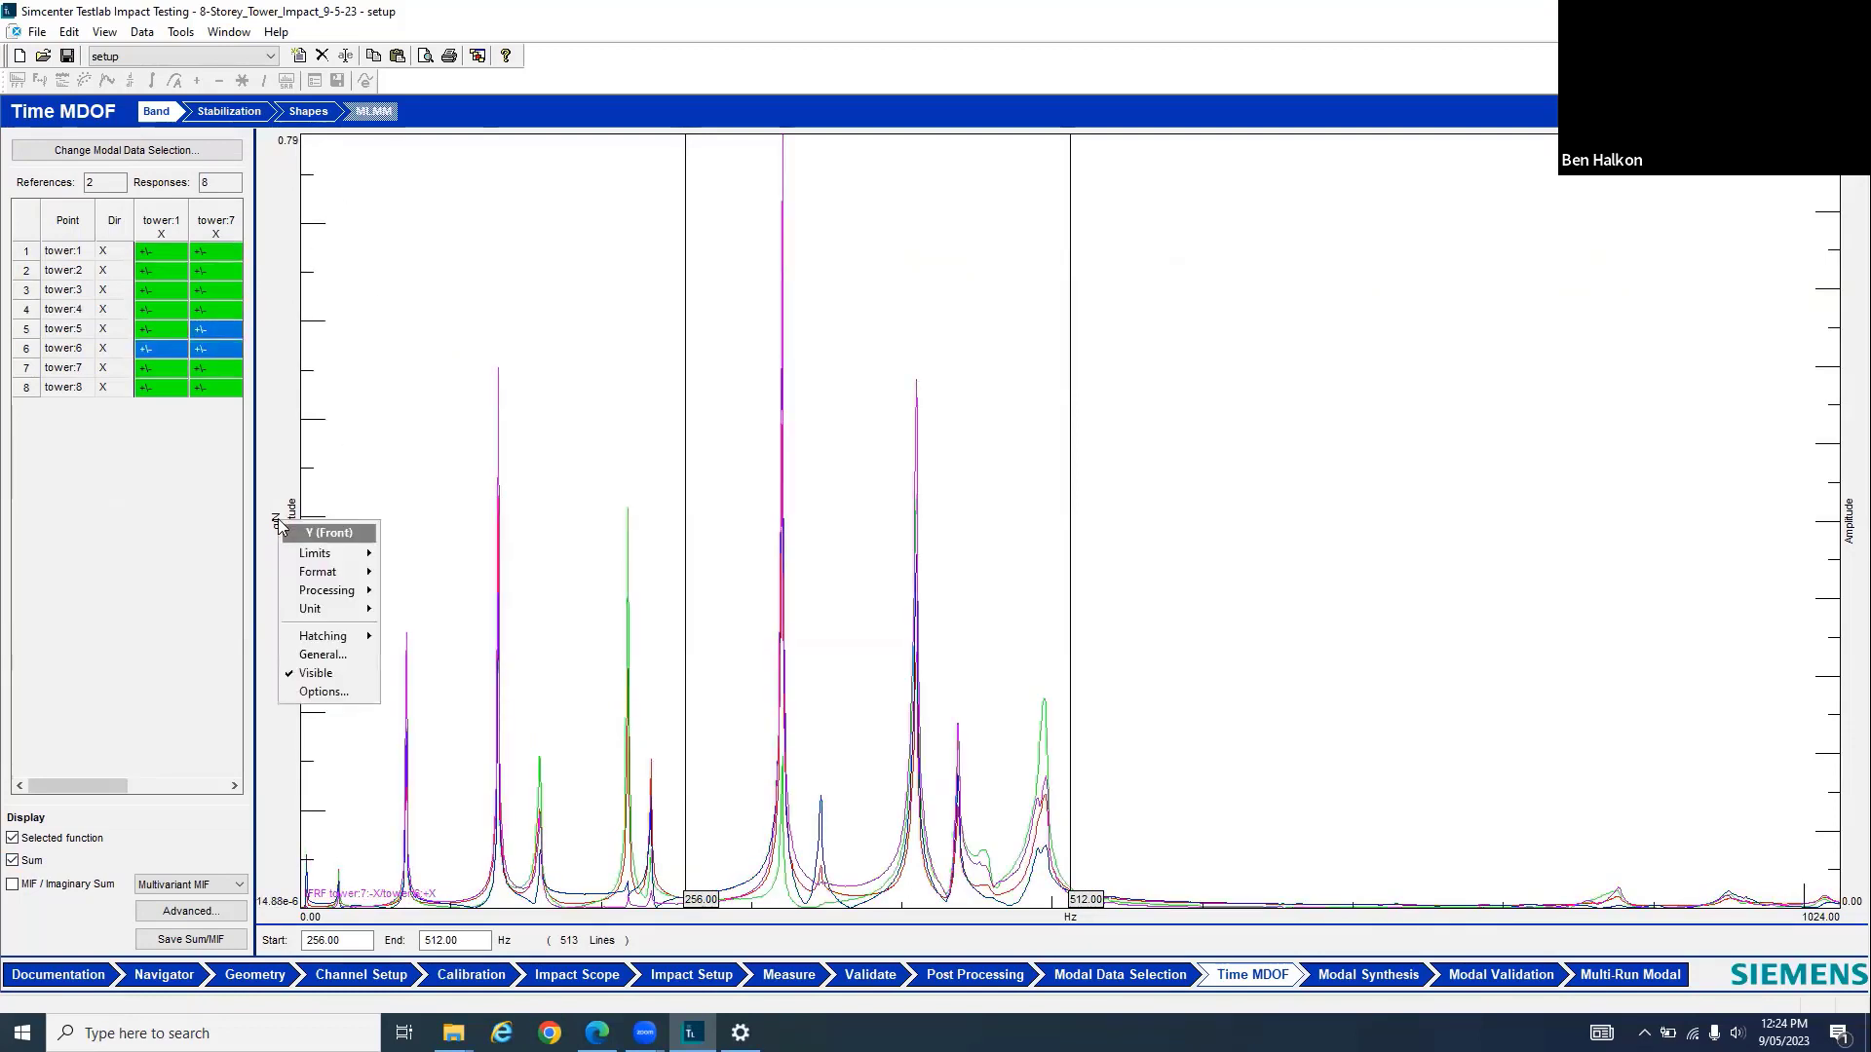
mouse_move(341, 576)
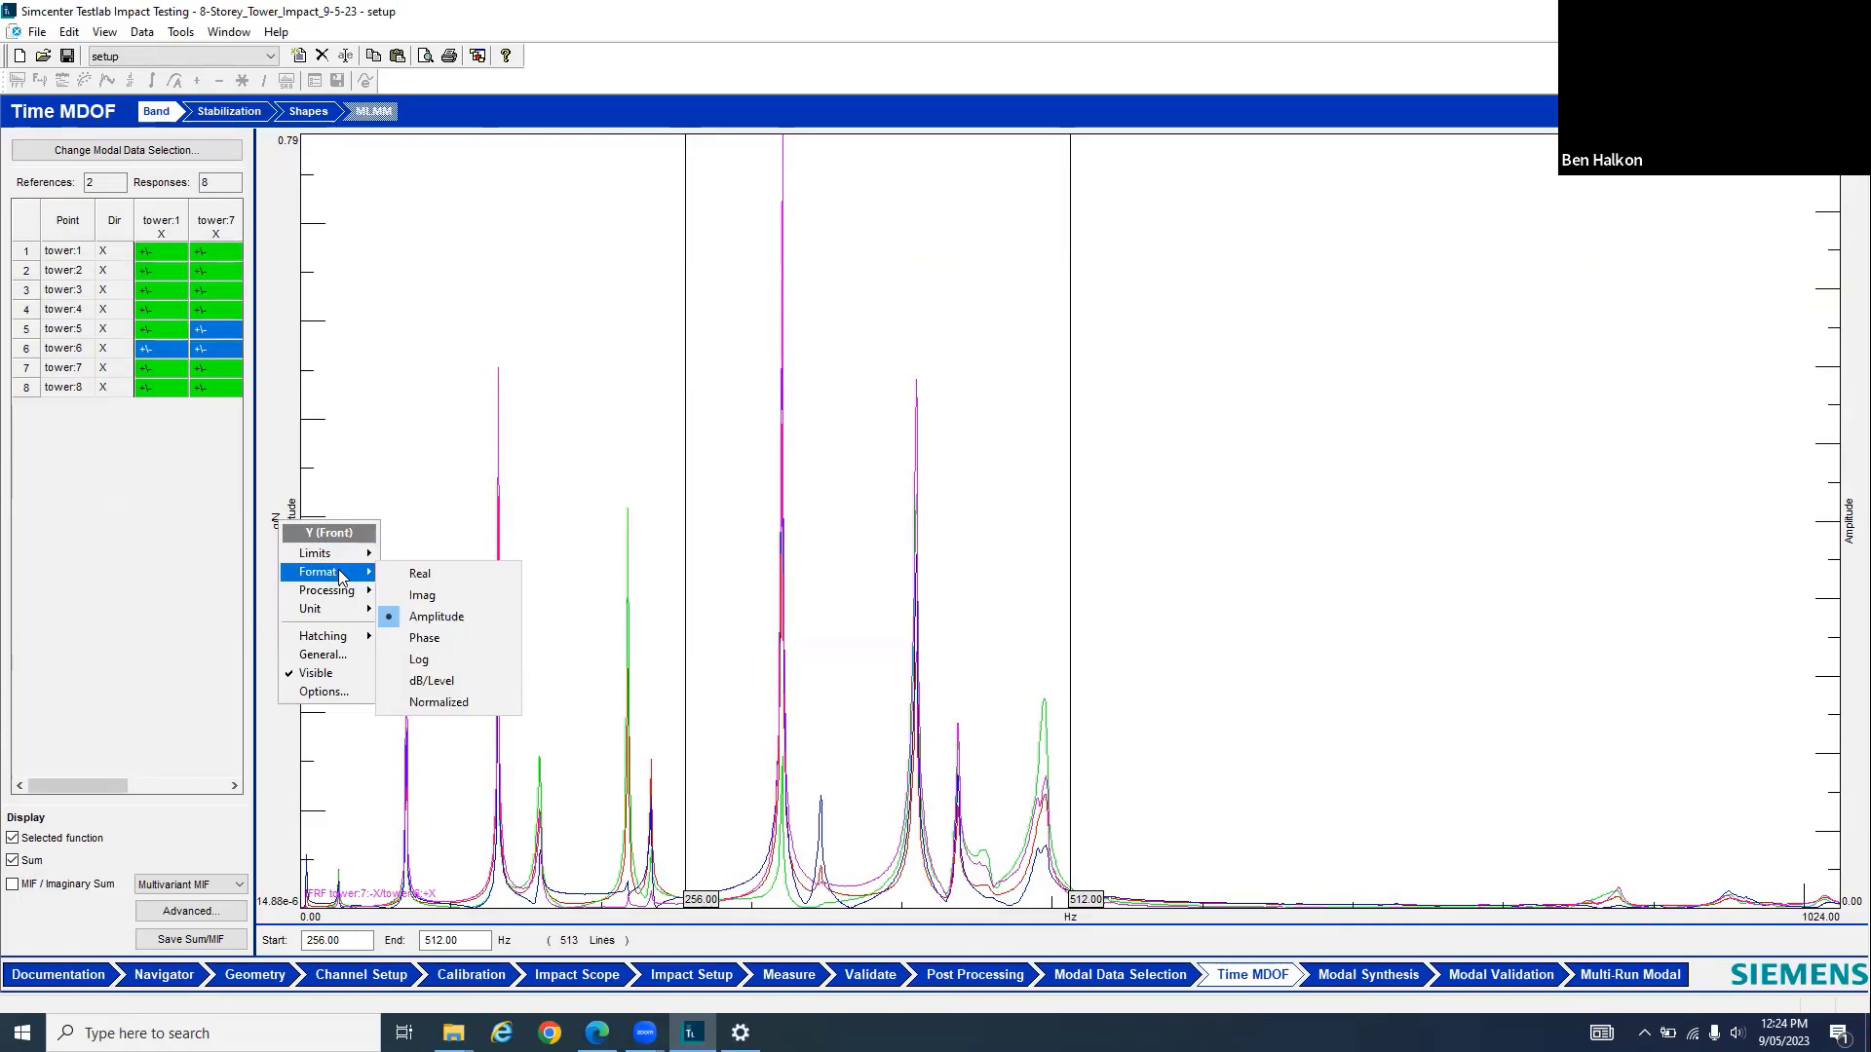
click(419, 660)
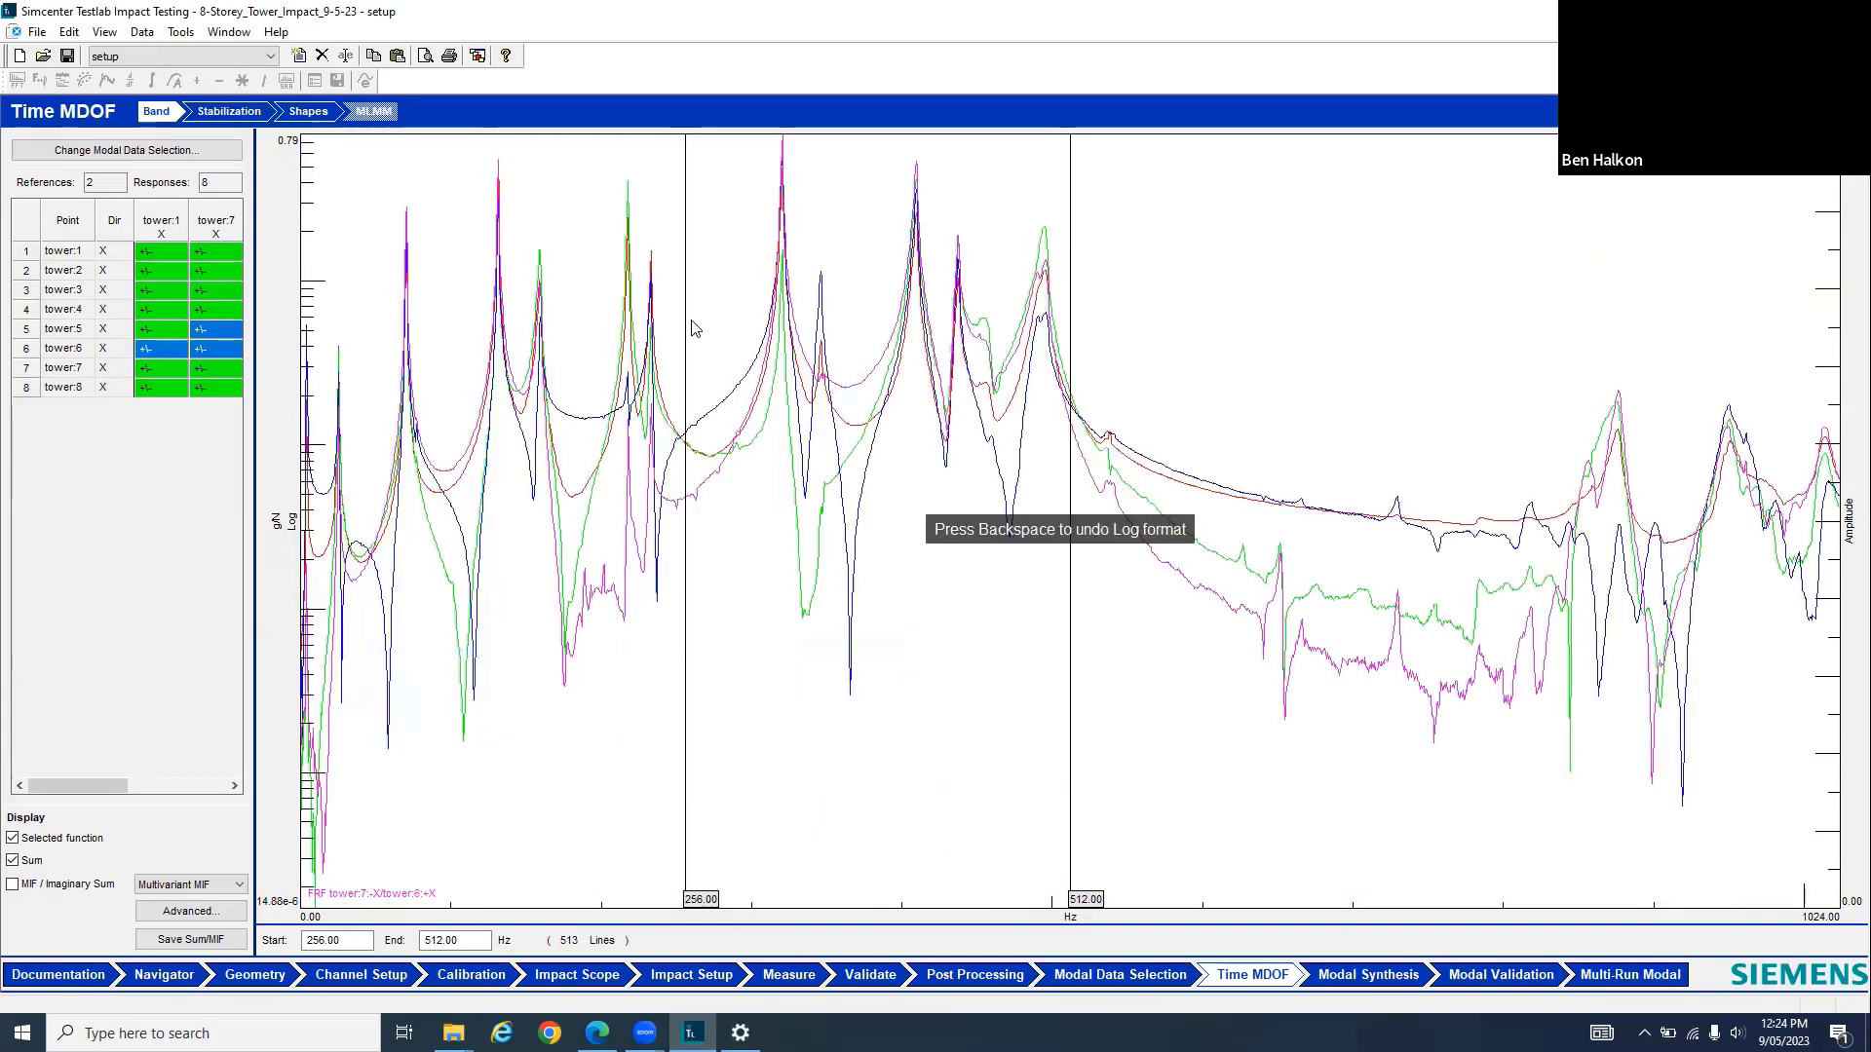
Shift the analysis band to start at 17.50 Hz and limit the plot's frequency axis to 0–600 Hz
drag(690, 328, 333, 355)
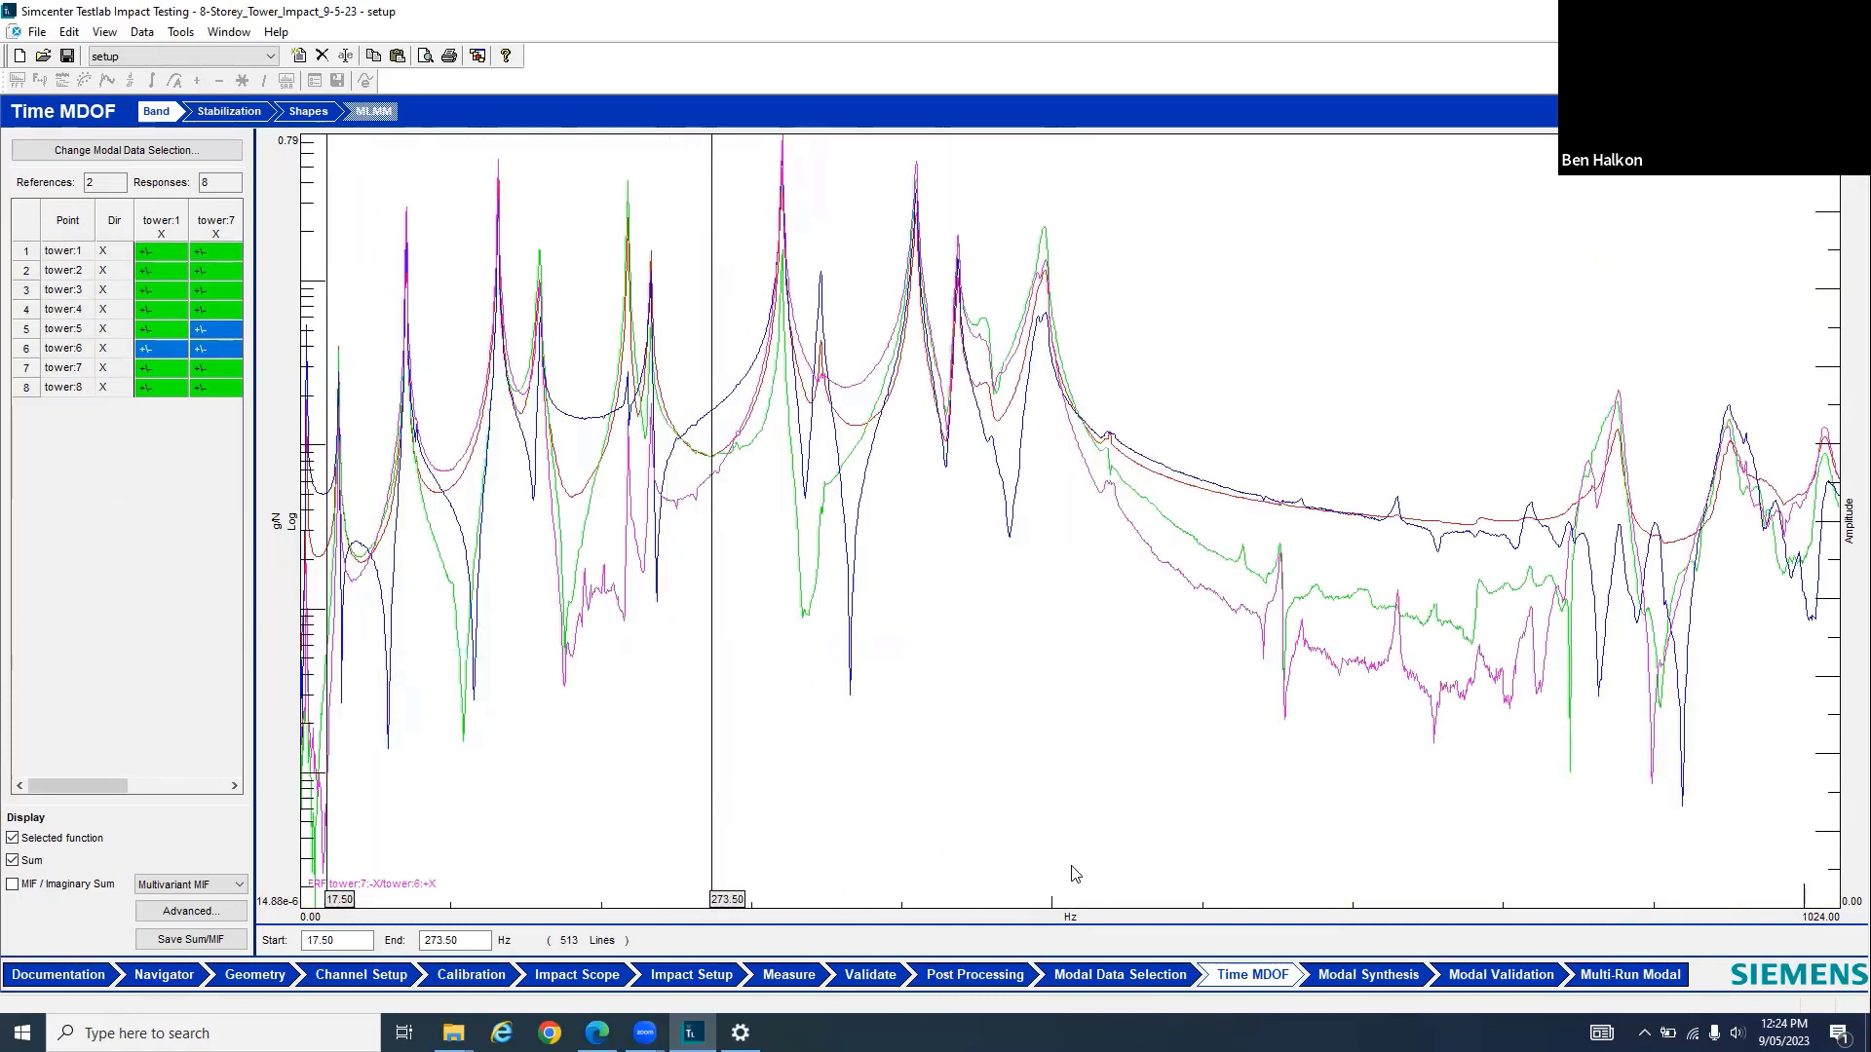
double_click(1820, 917)
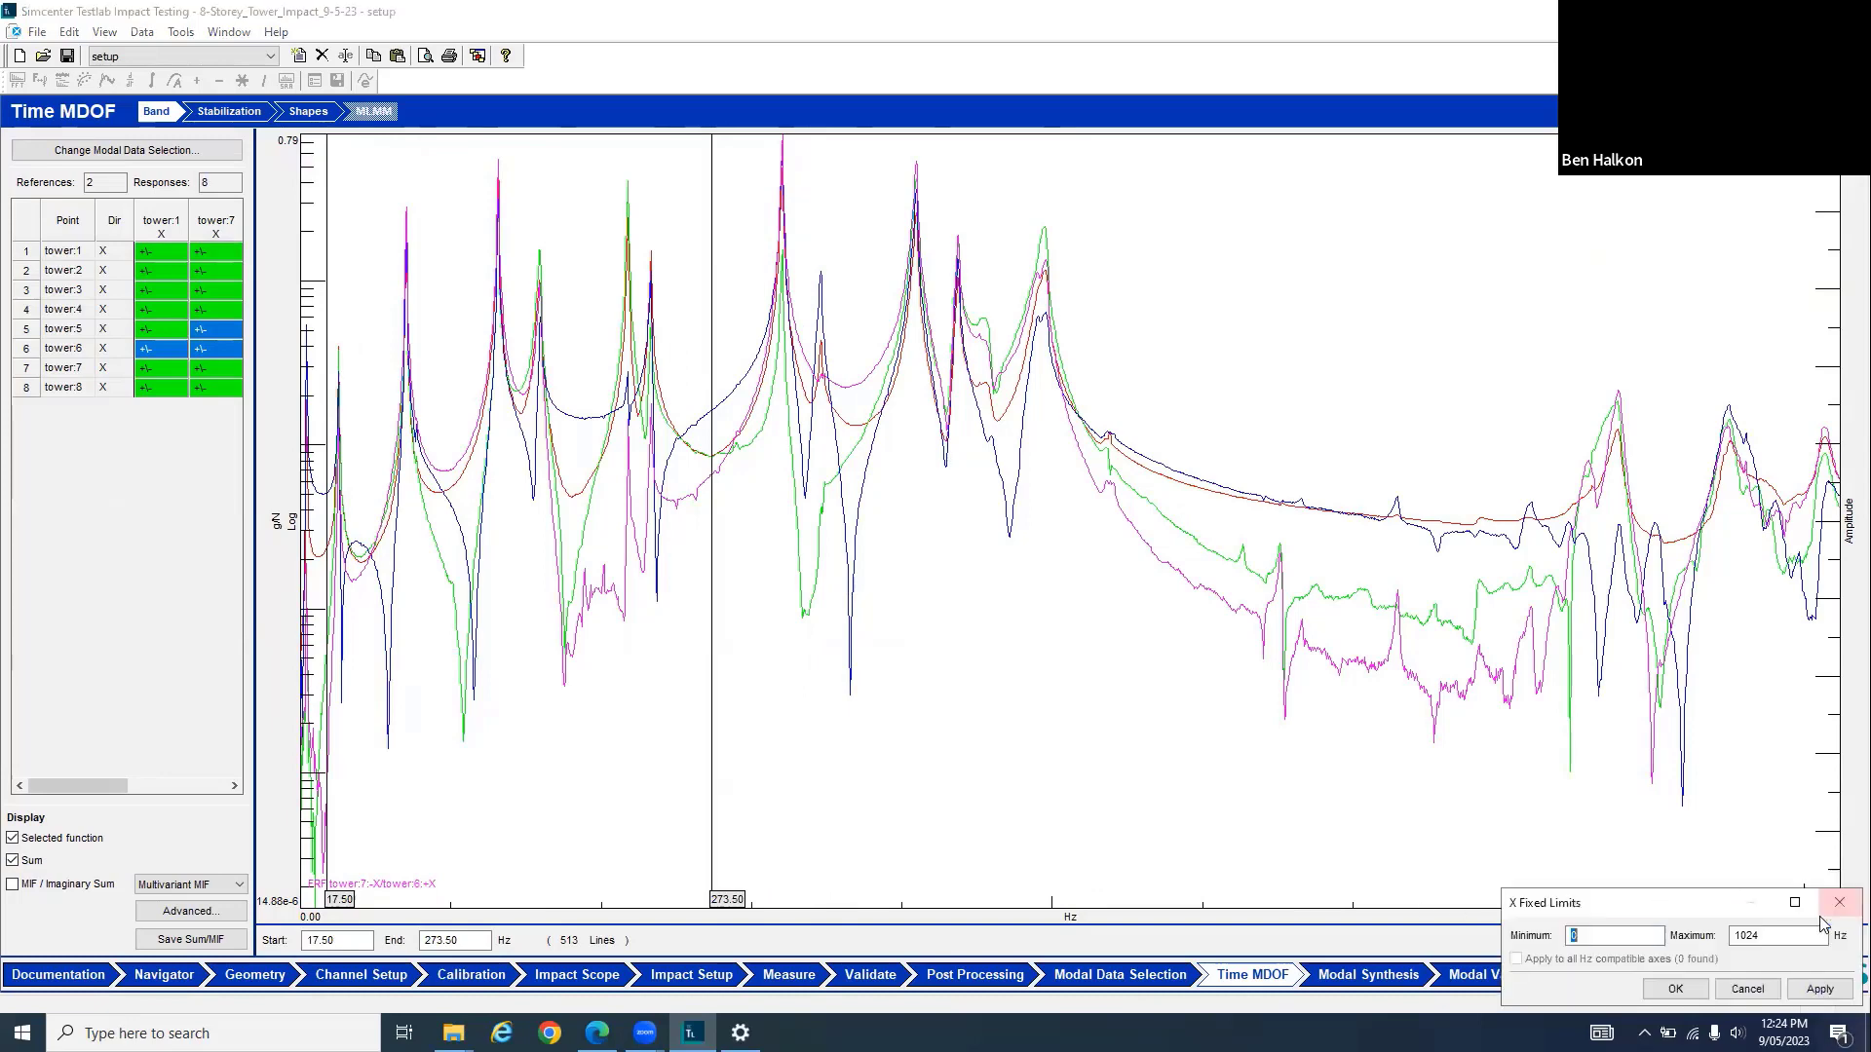
double_click(1778, 934)
text(600)
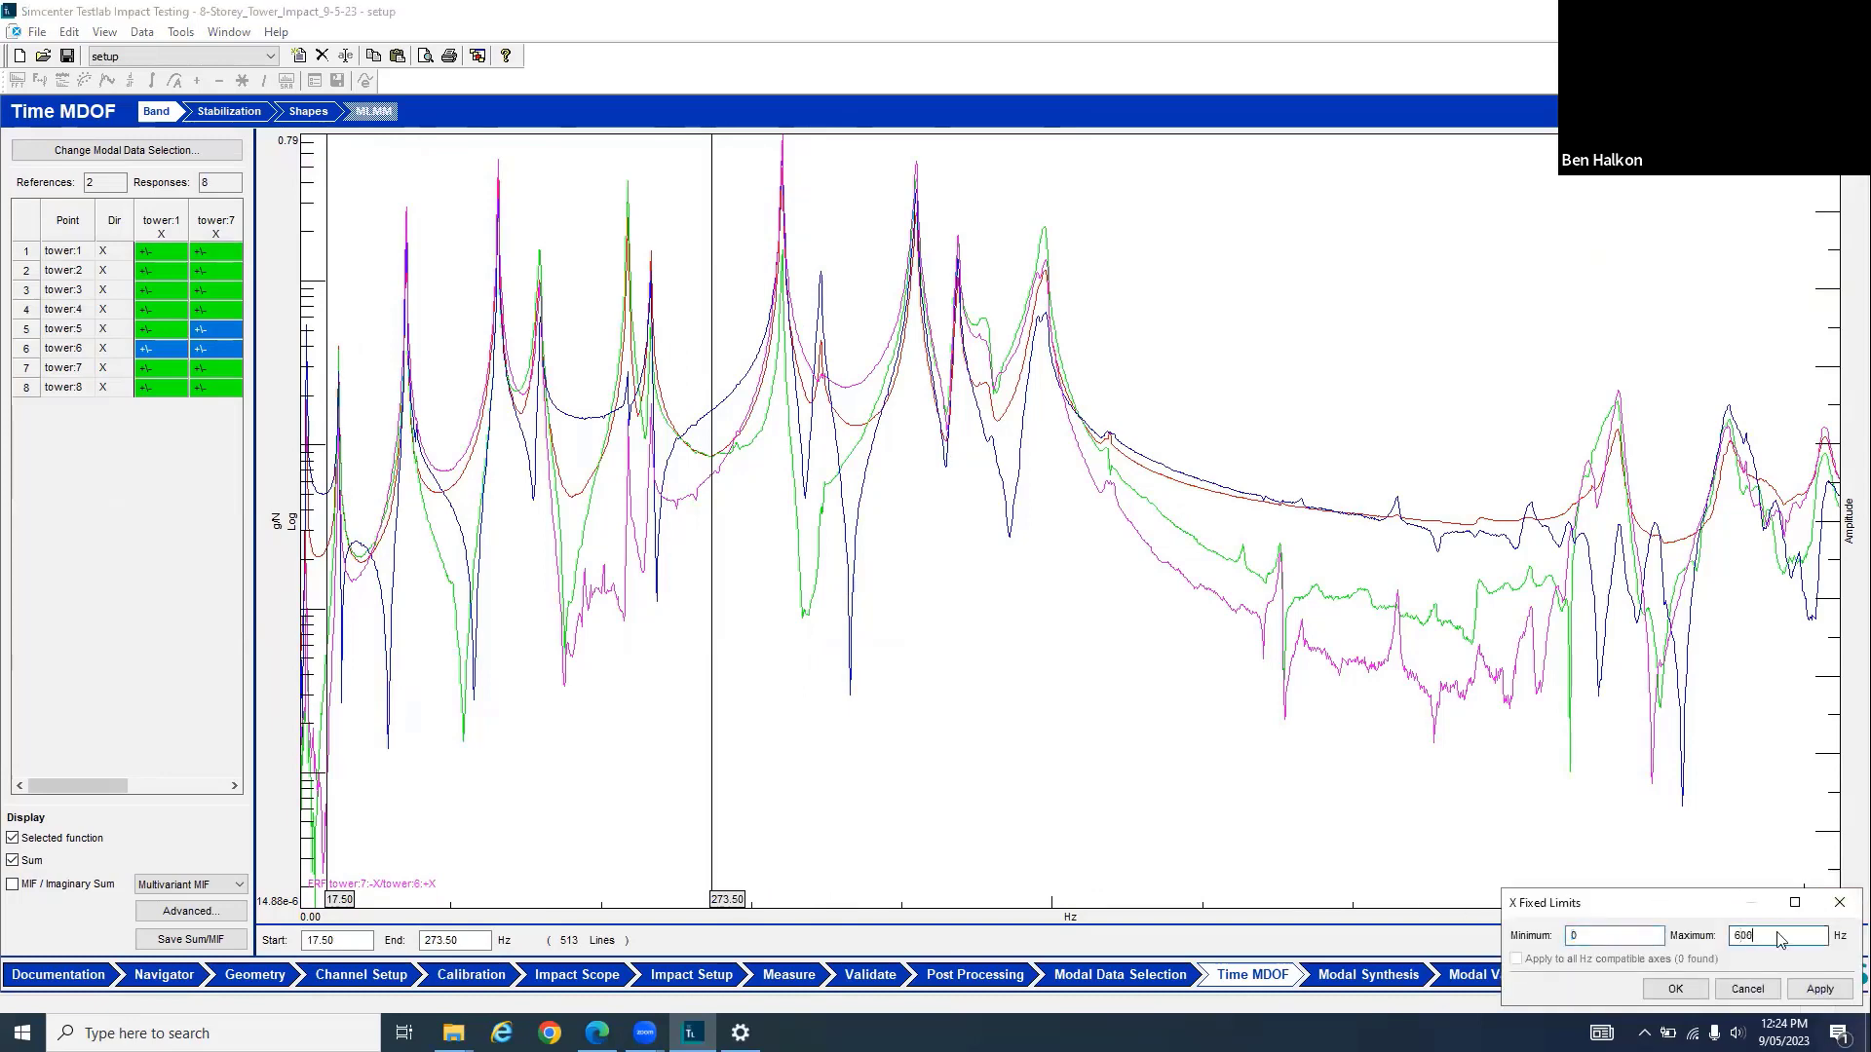
key(Return)
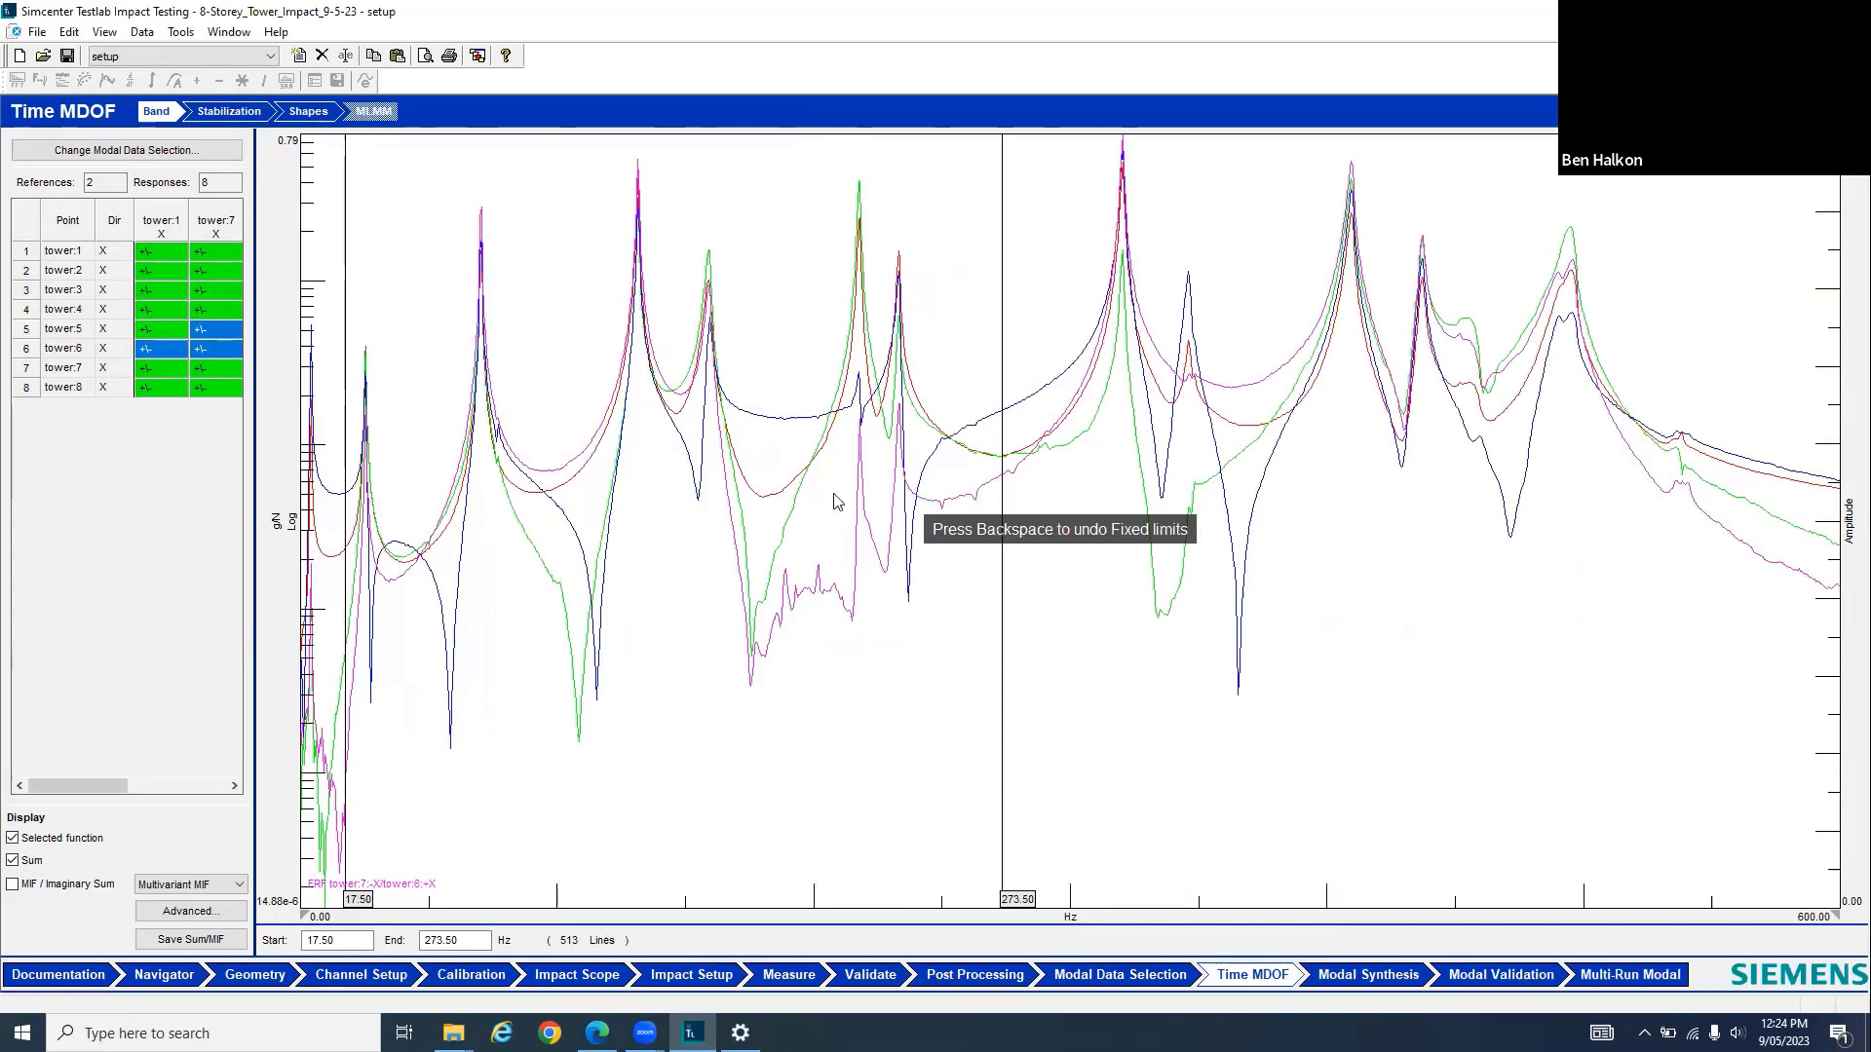
Set the analysis band to 1.90–181.90 Hz around the first five peaks and show the Multivariant MIF
drag(345, 283, 308, 309)
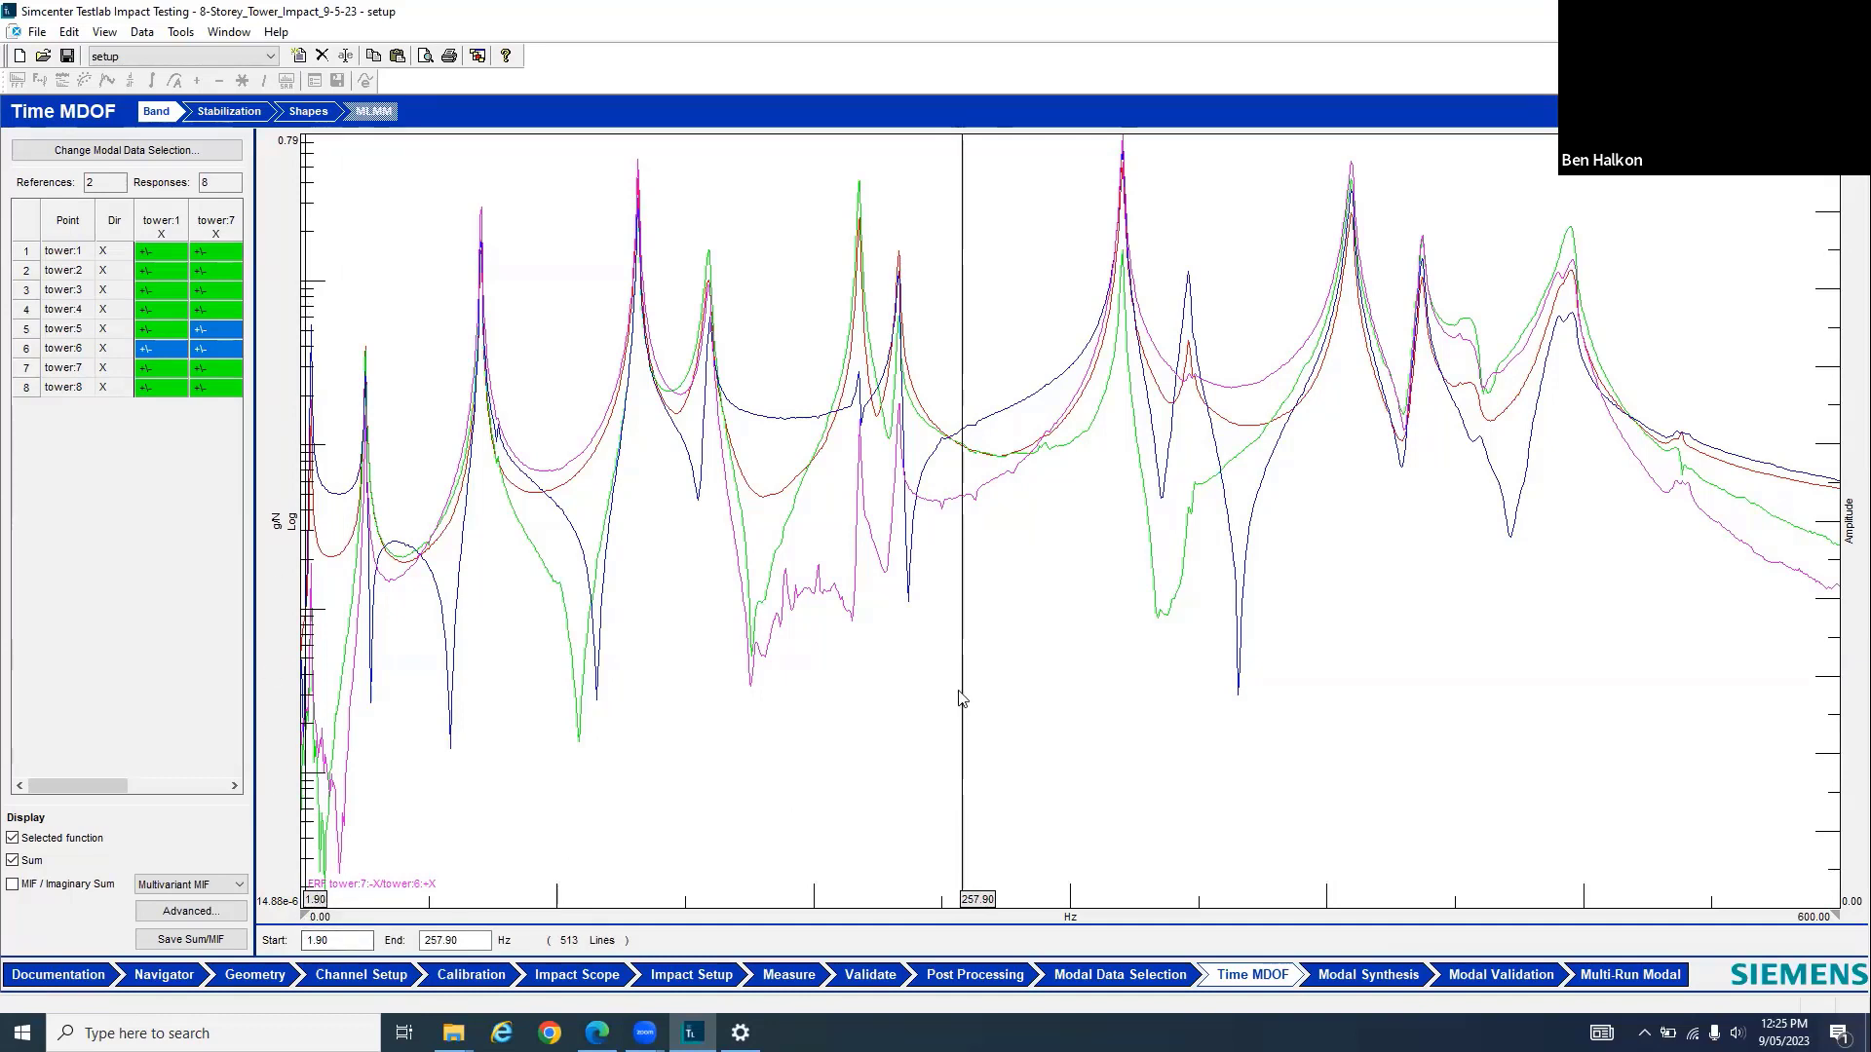
drag(965, 703, 1164, 532)
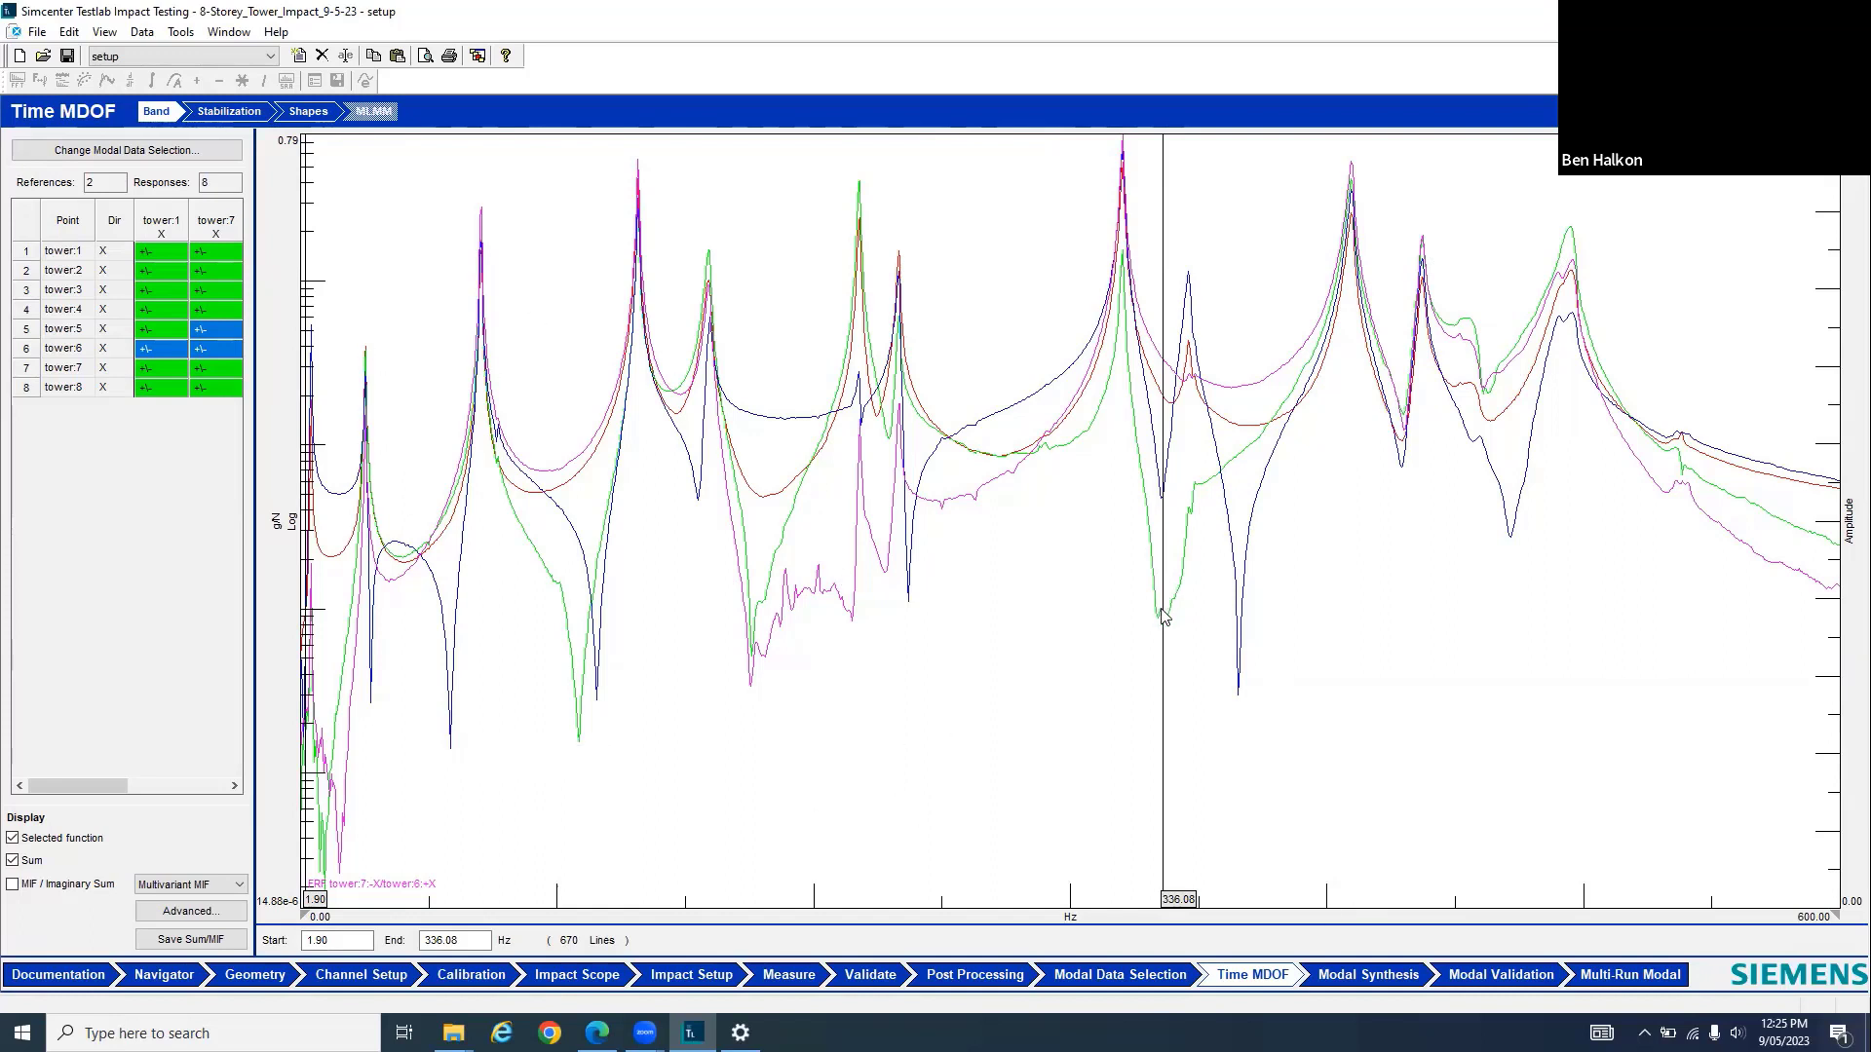
drag(1138, 625, 770, 599)
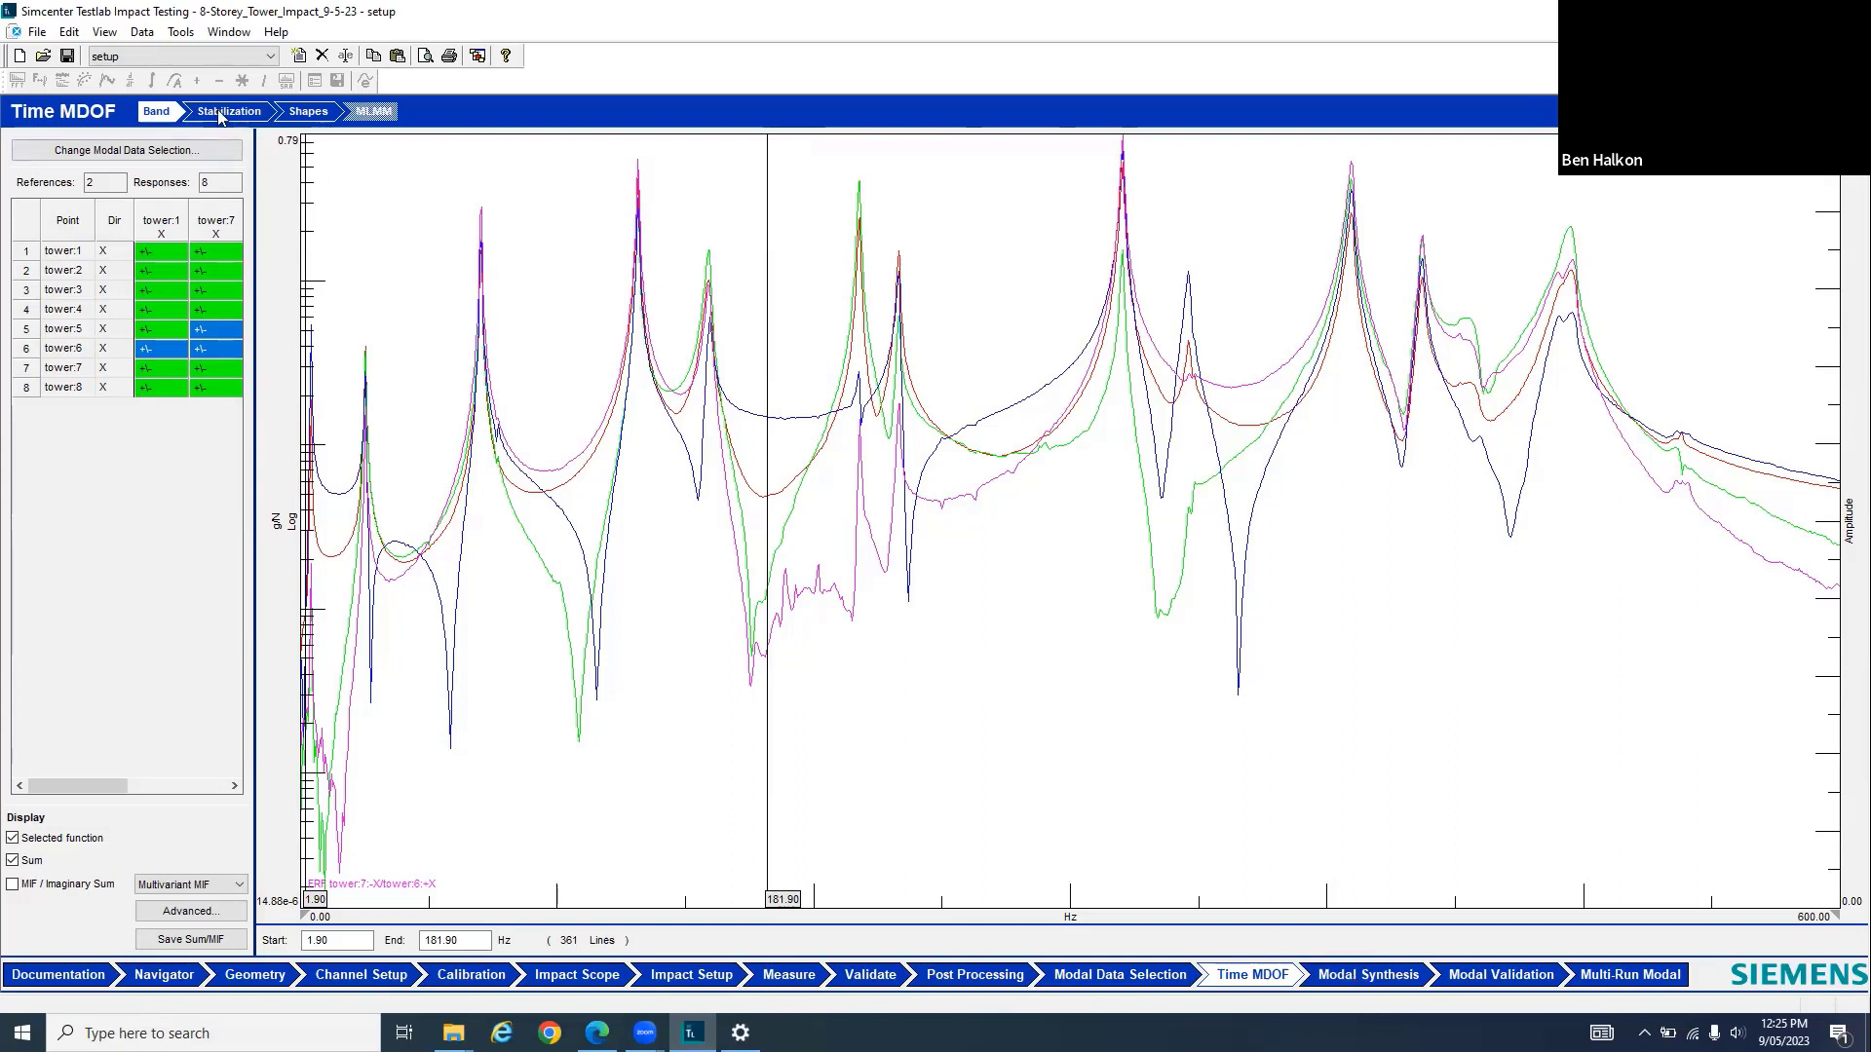
click(52, 884)
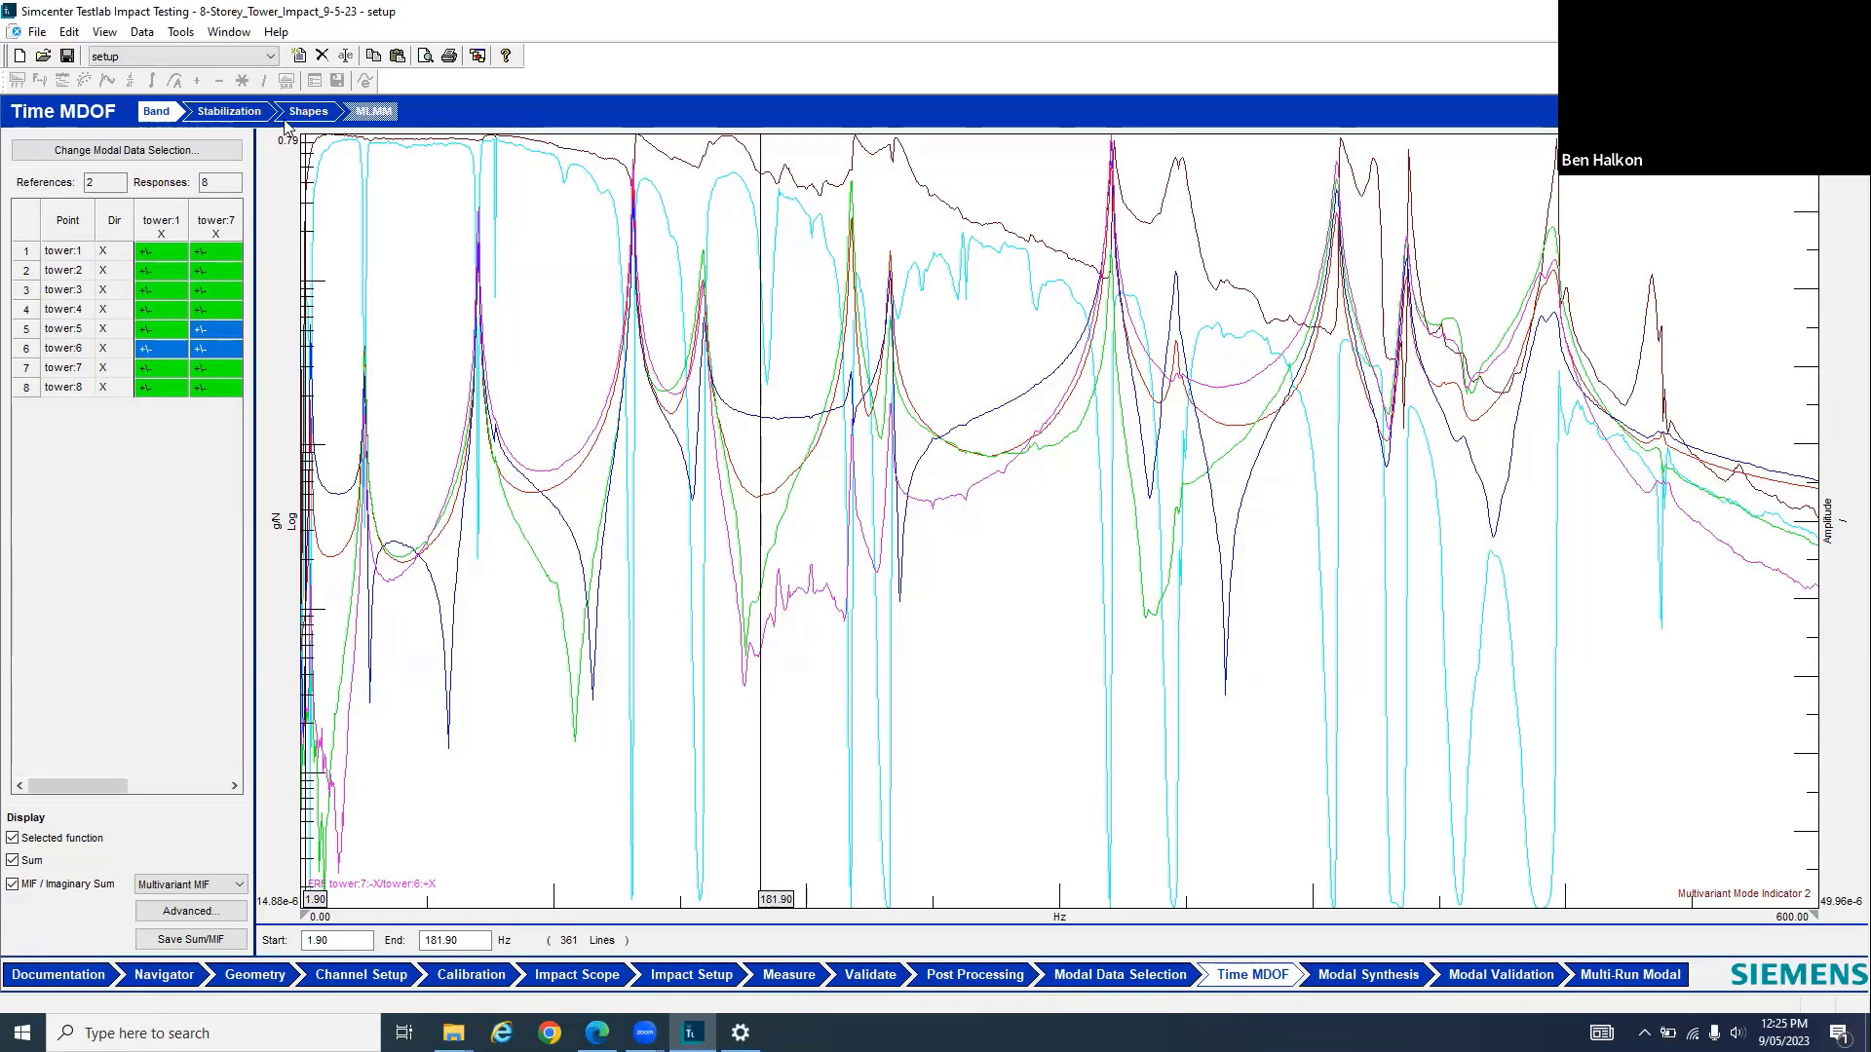
Open the stabilization diagram for the chosen band and change its front Y axis to Log format
click(216, 115)
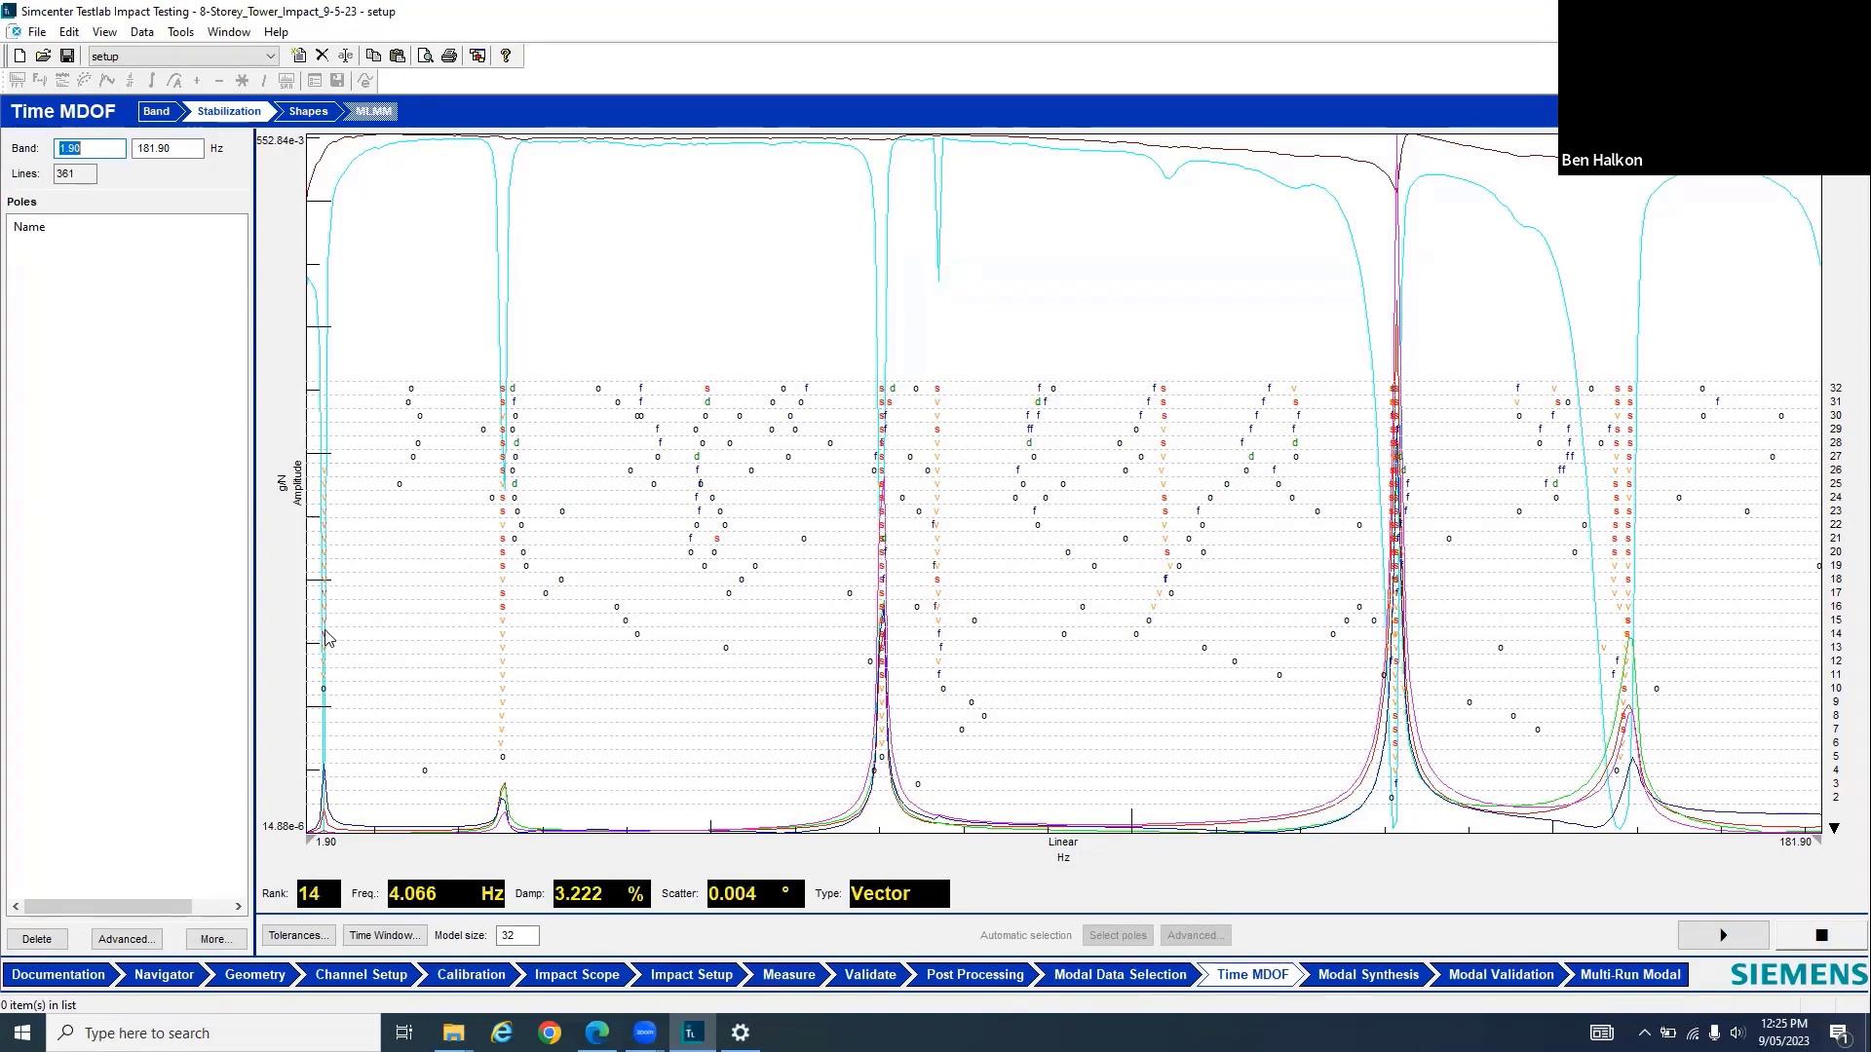
right_click(298, 497)
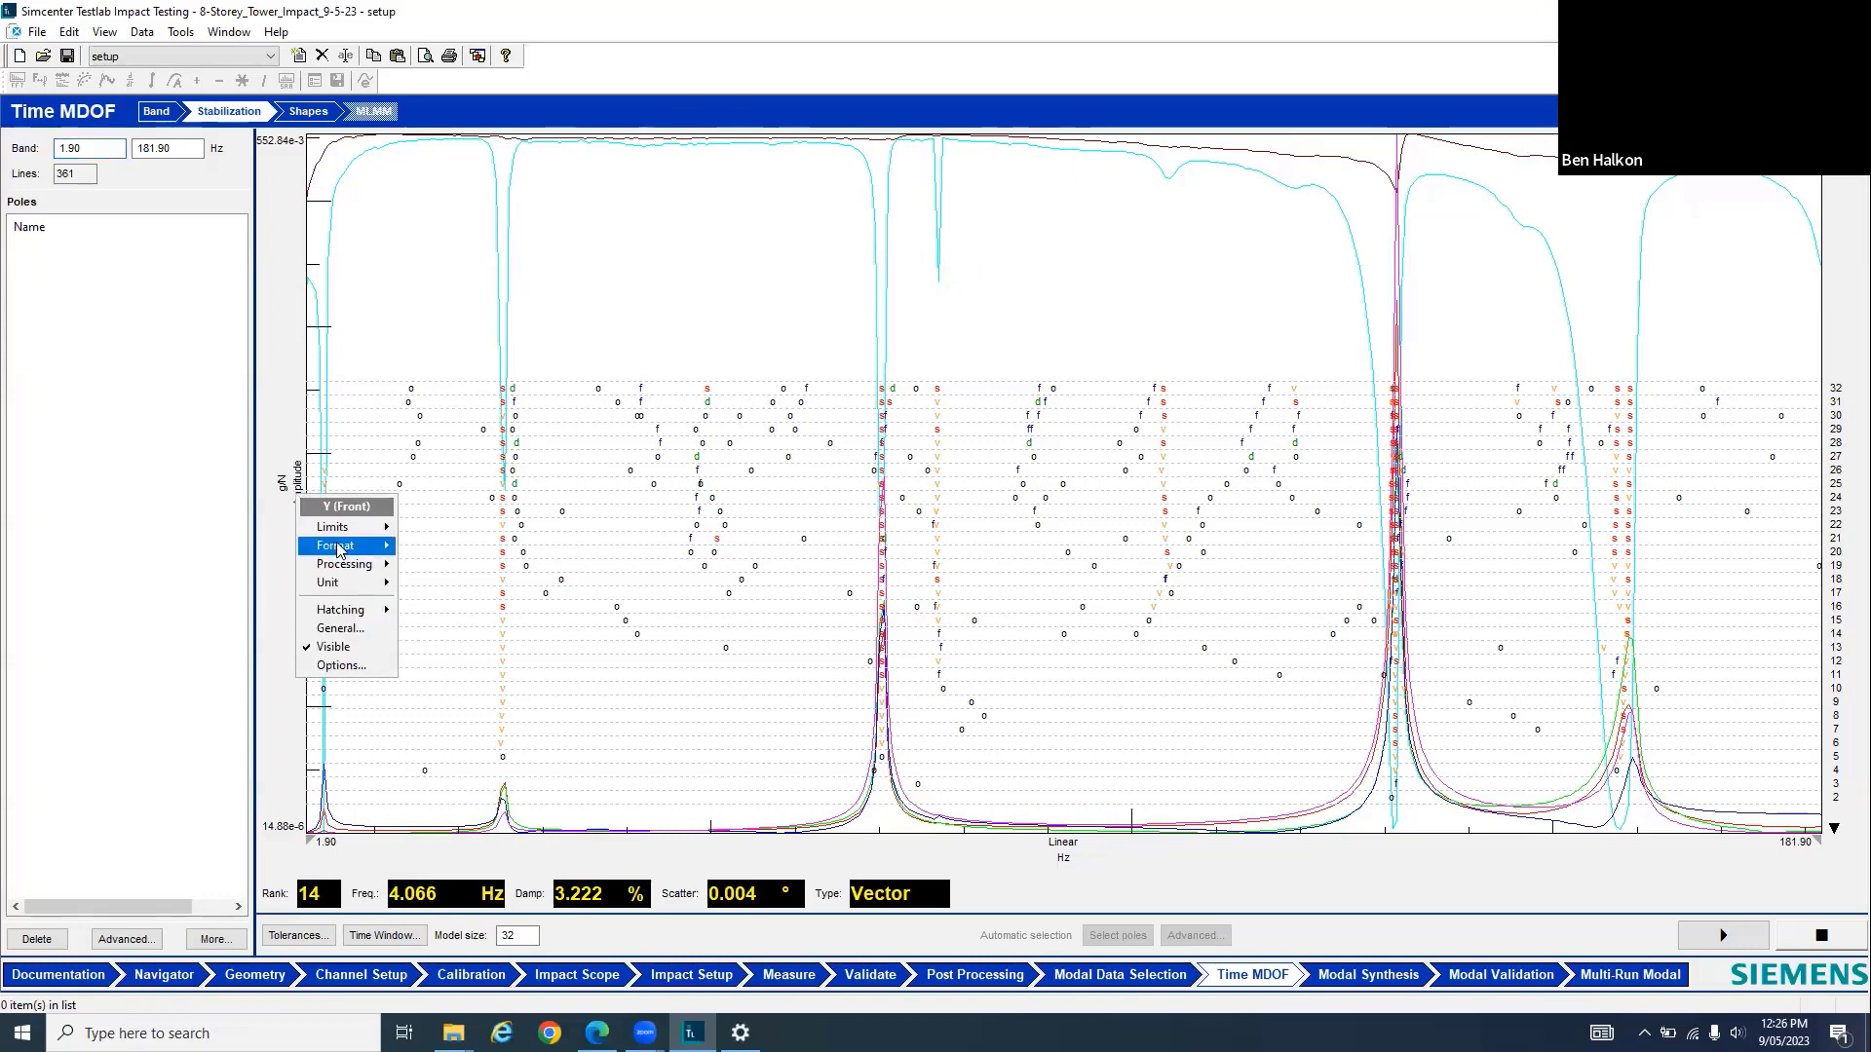
mouse_move(341, 546)
click(442, 635)
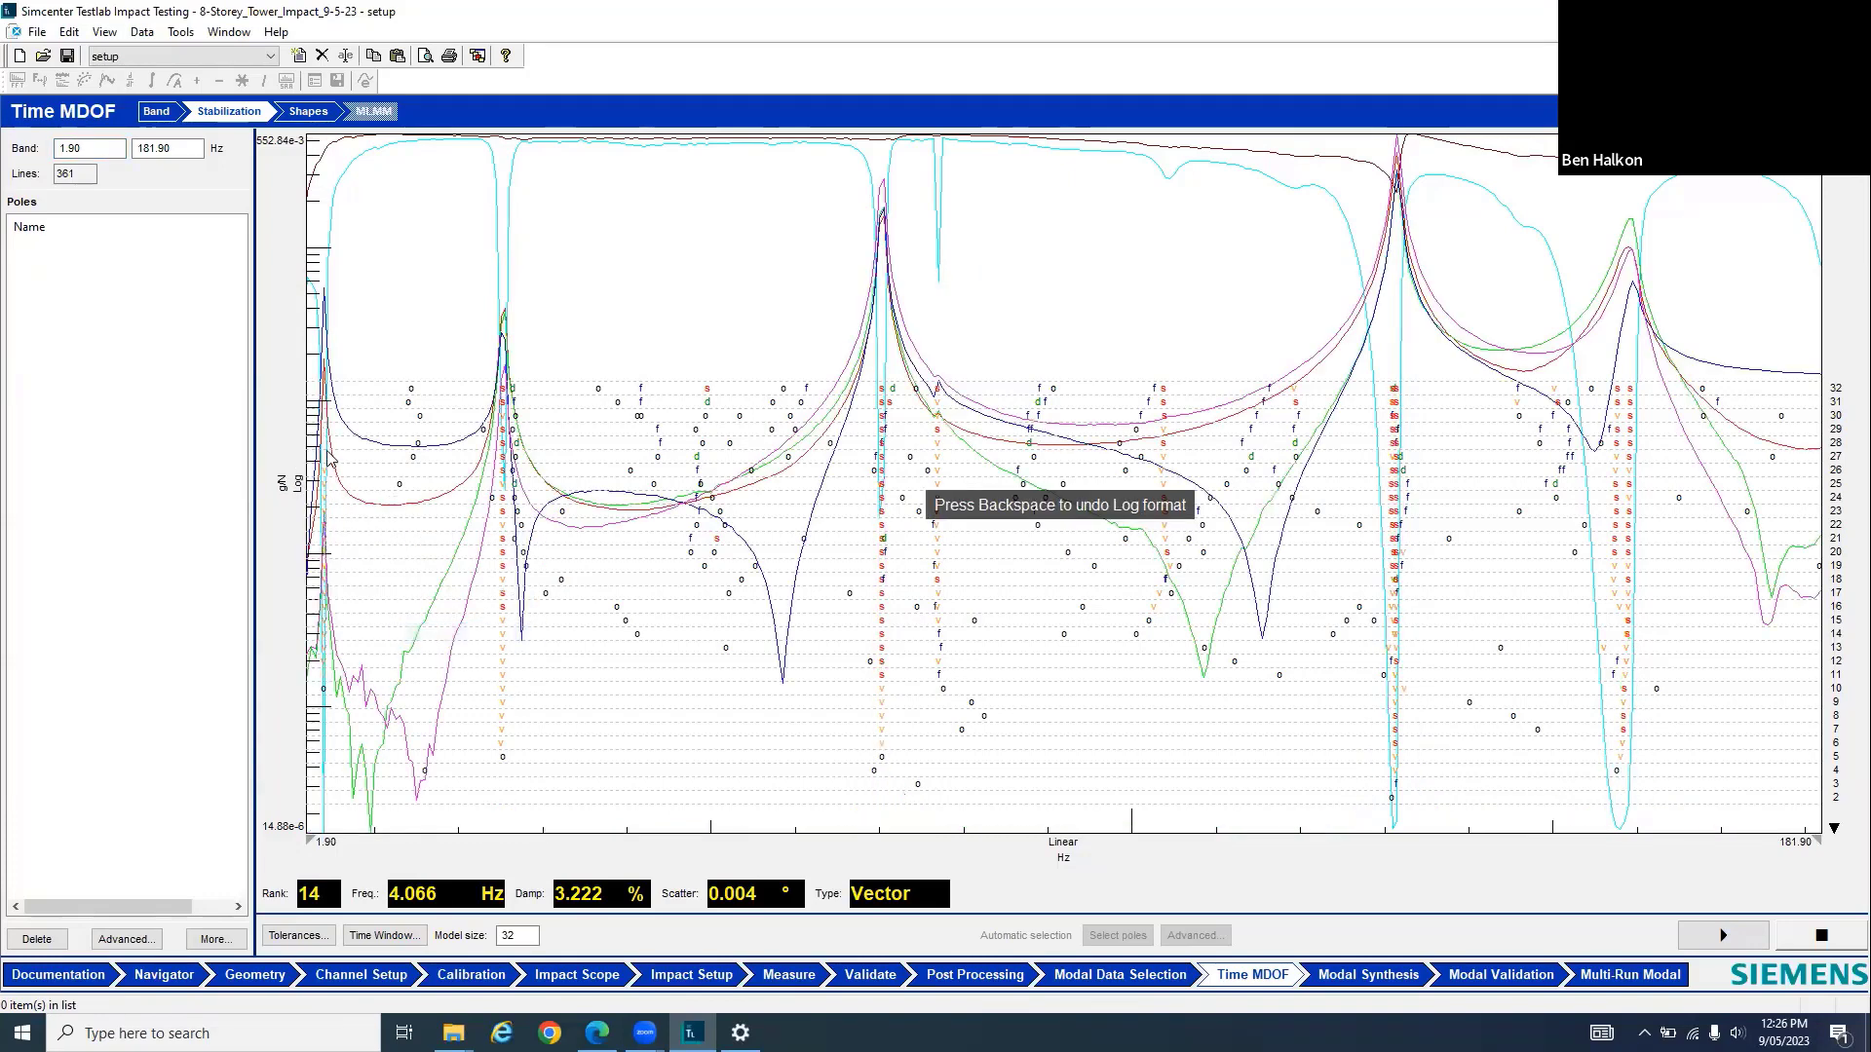
Select poles at the five FRF peaks near 4, 25, 70, 131 and 159 Hz in the stabilization diagram
click(326, 623)
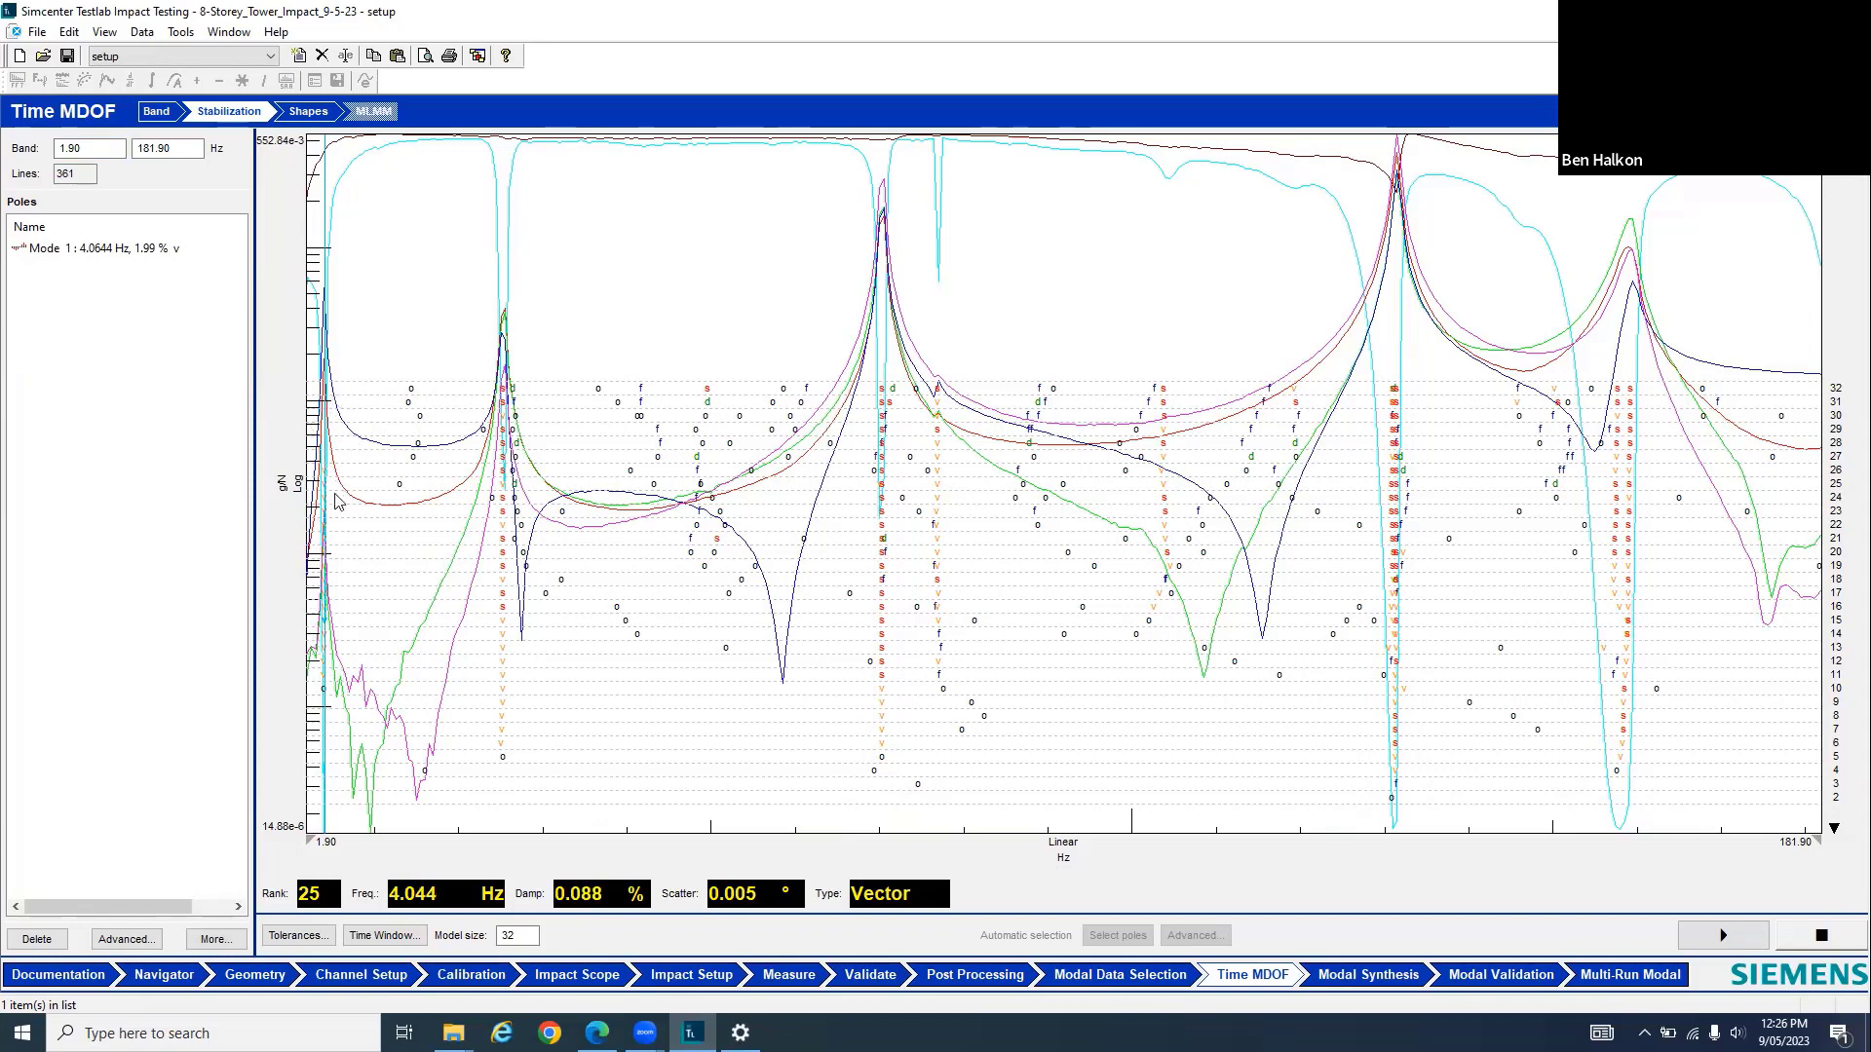
click(504, 444)
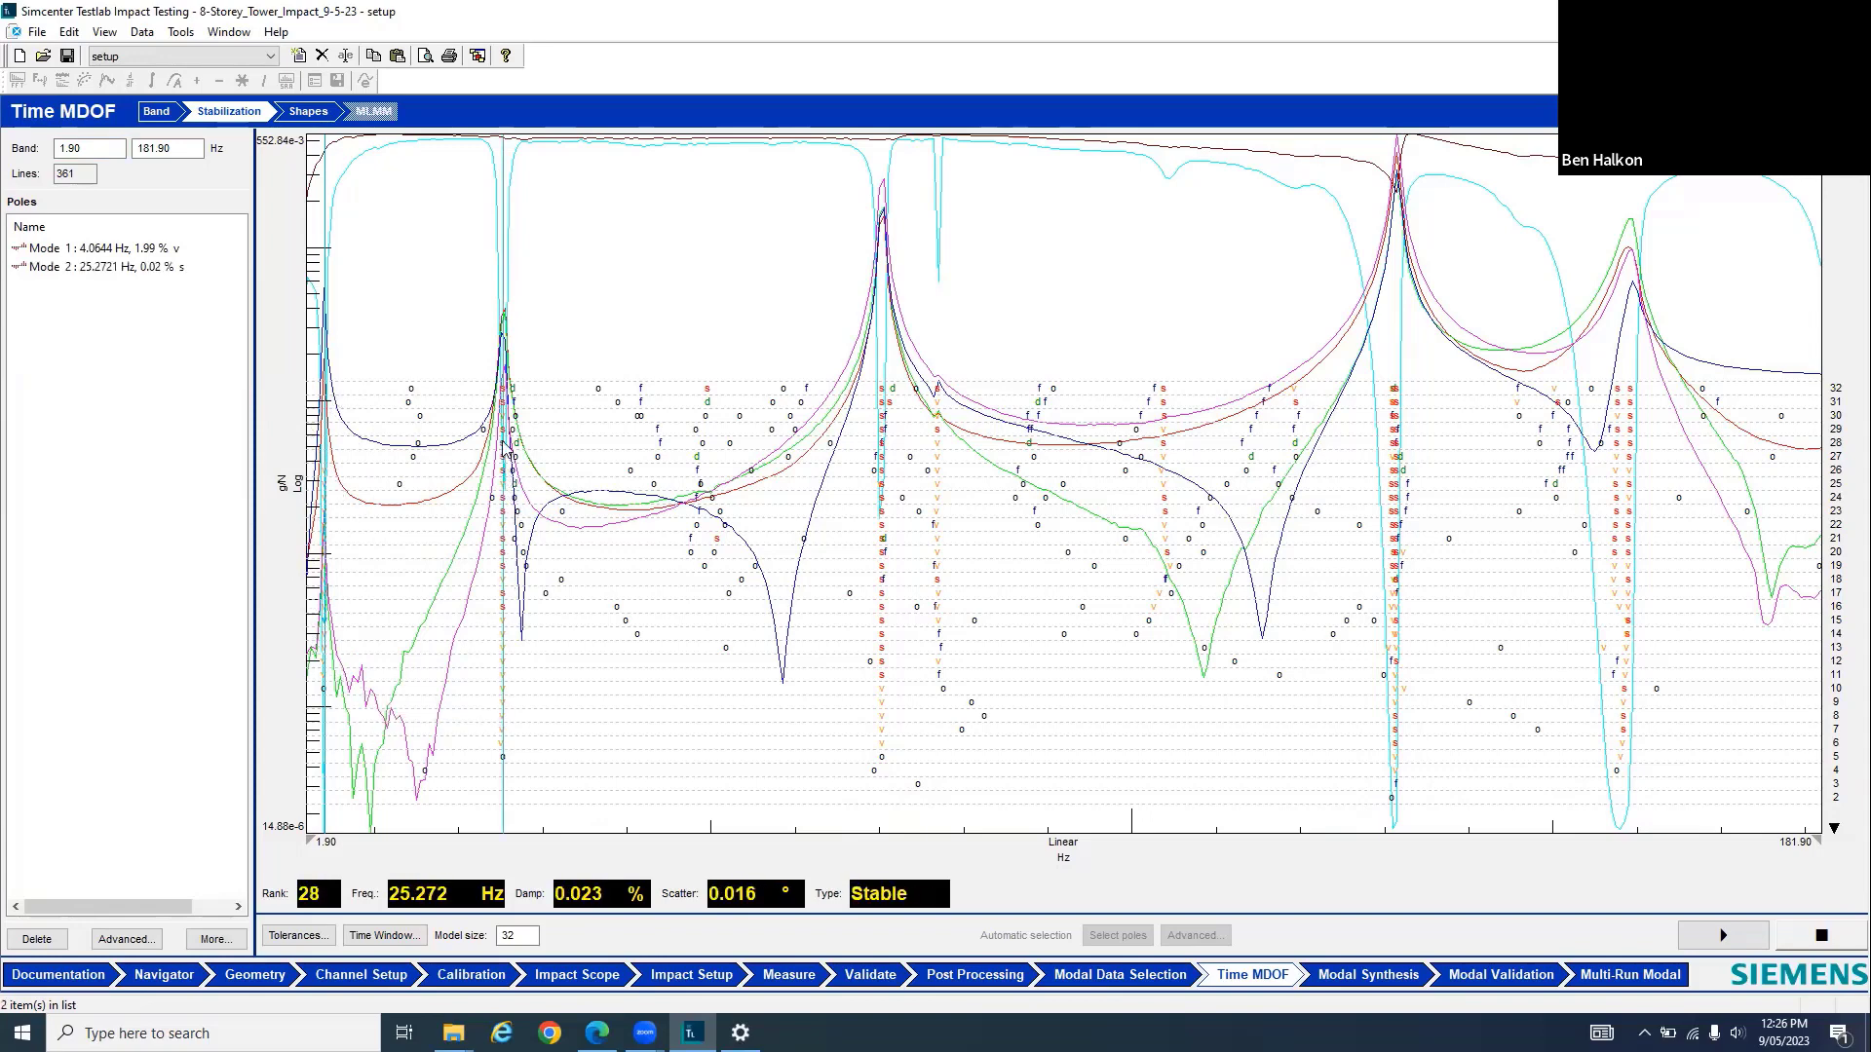
click(882, 636)
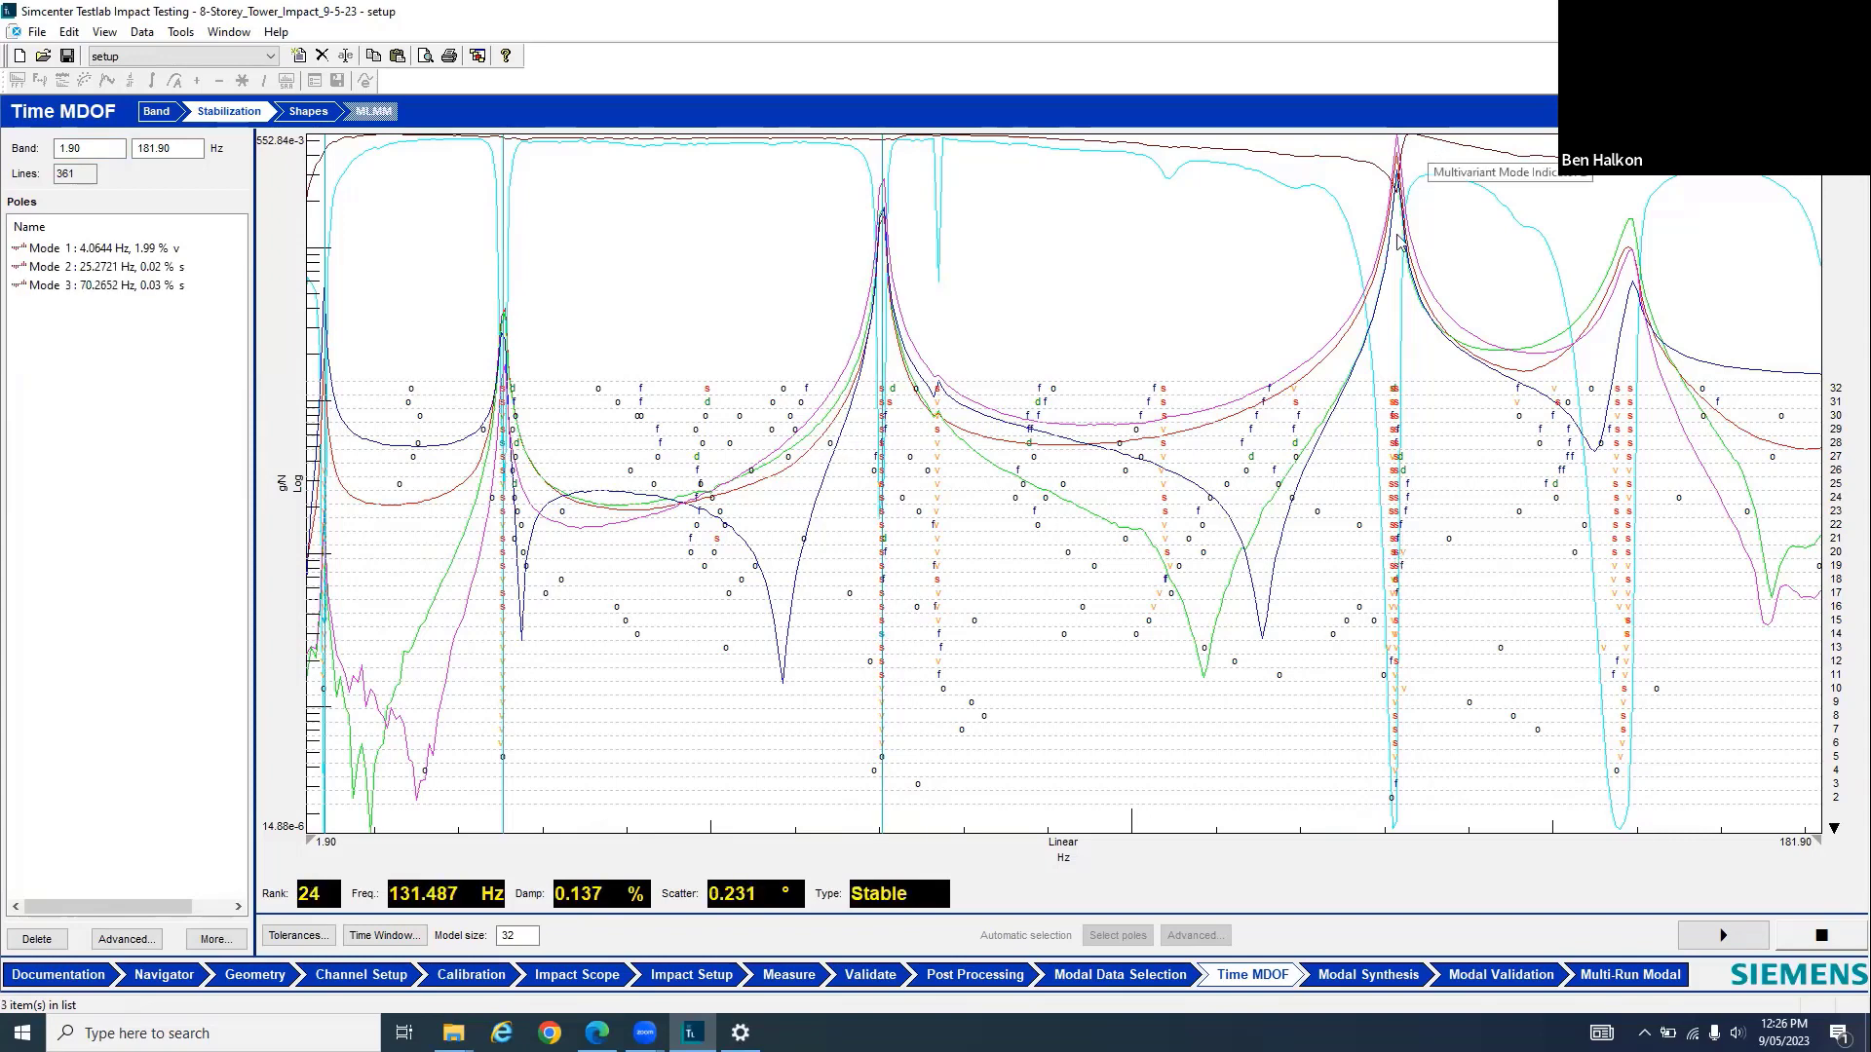
click(1394, 526)
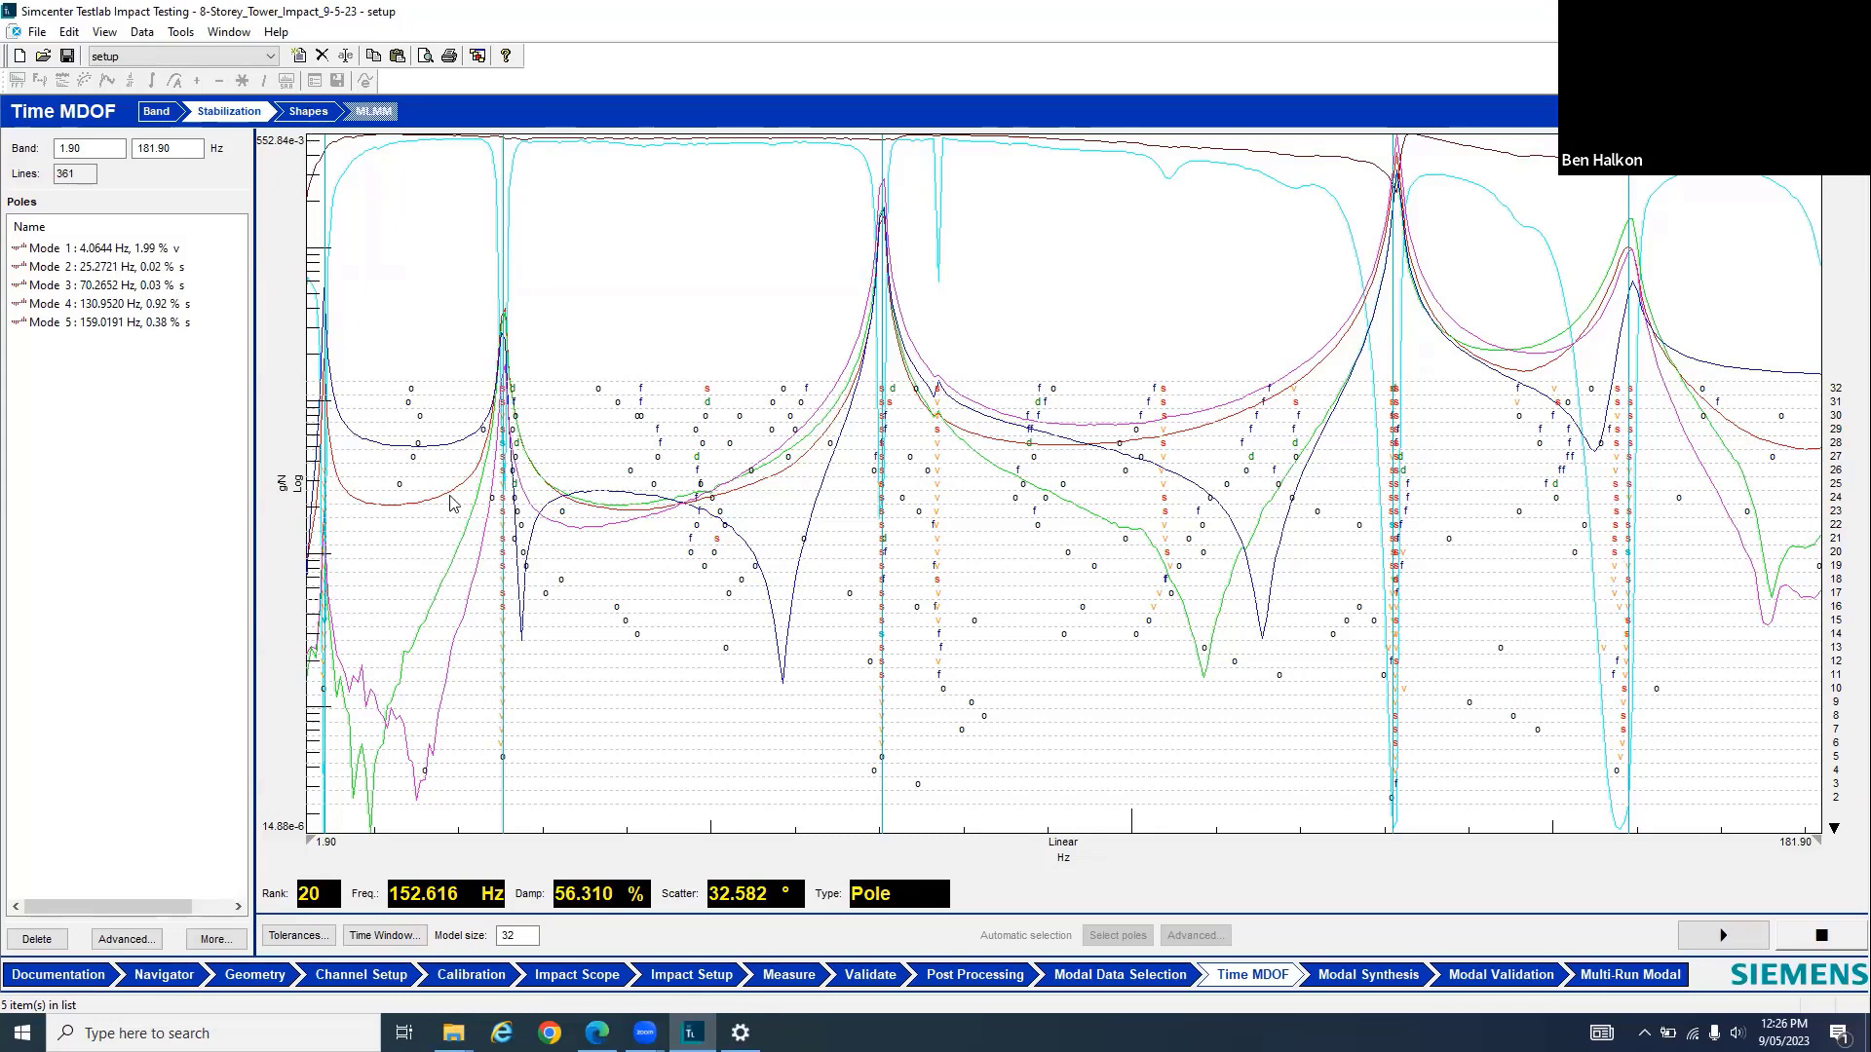
Calculate the mode shapes from the five selected poles and animate Mode 1 on the tower geometry
click(309, 111)
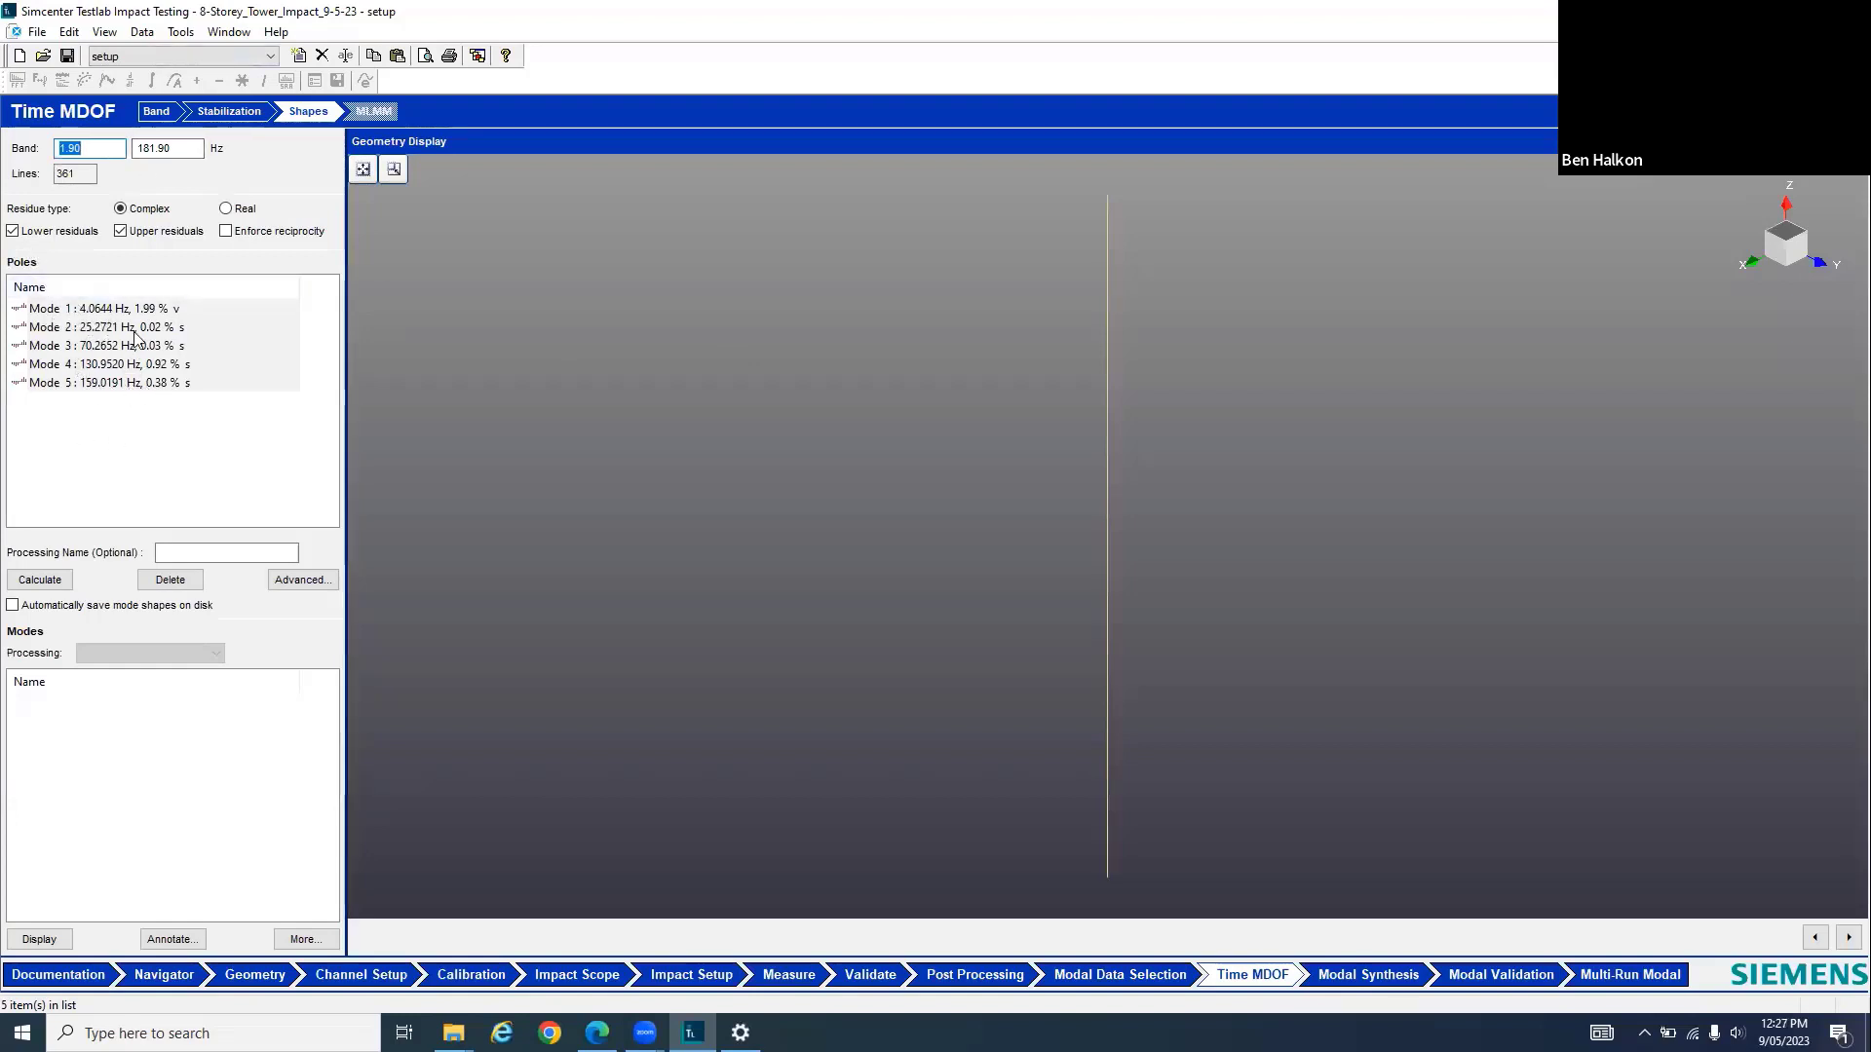
click(38, 586)
click(58, 706)
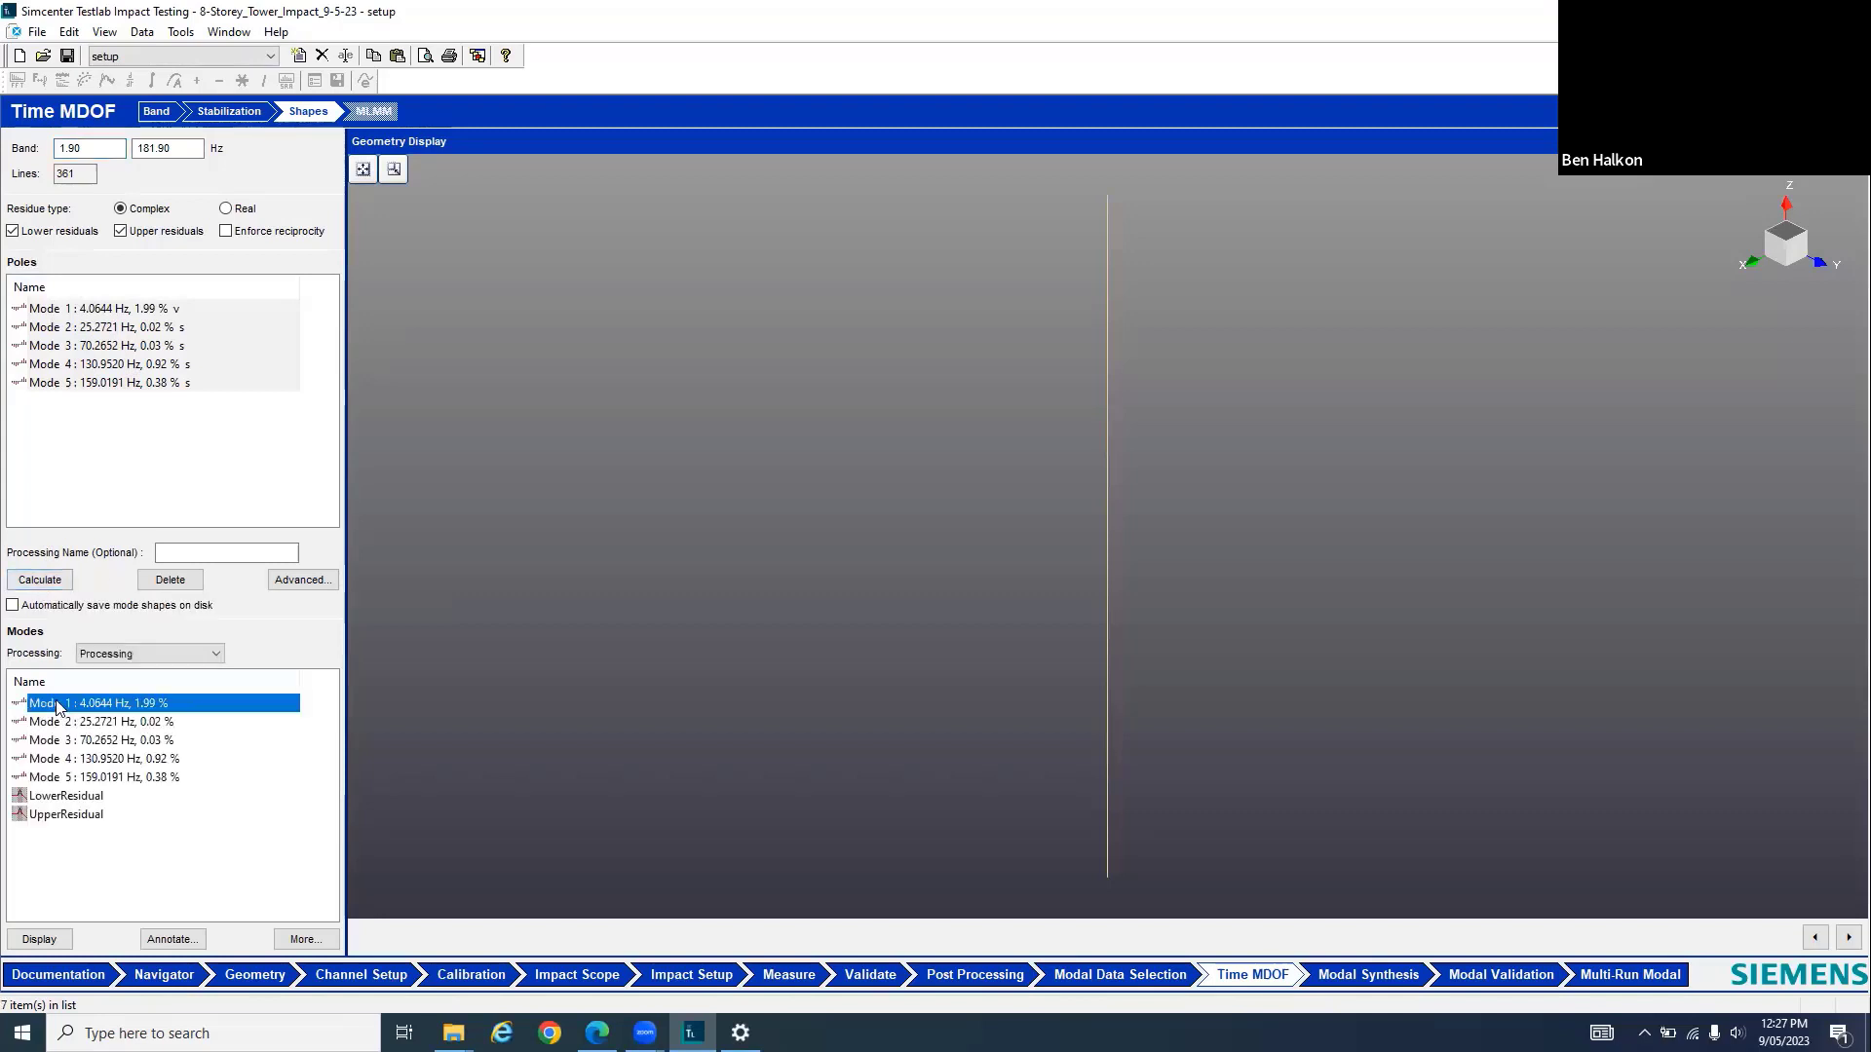
click(50, 932)
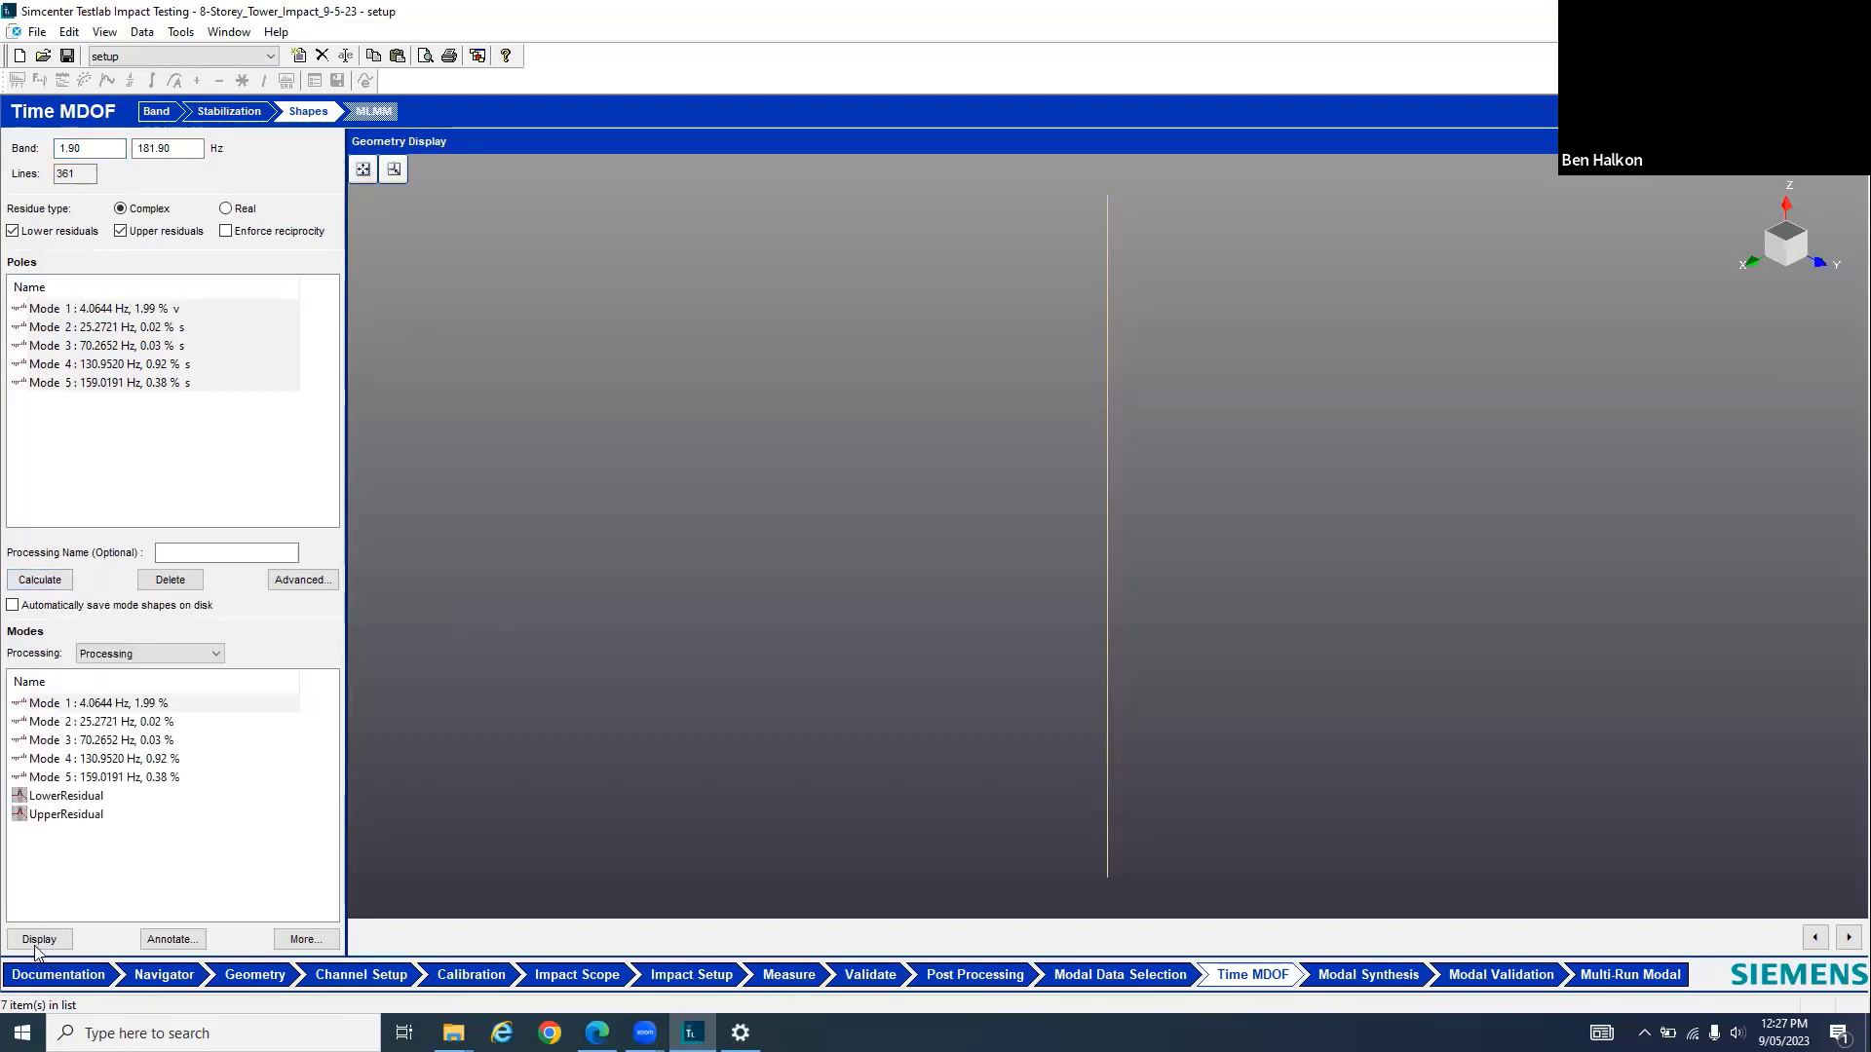
Show the node markers and node names on the deformed model
right_click(776, 465)
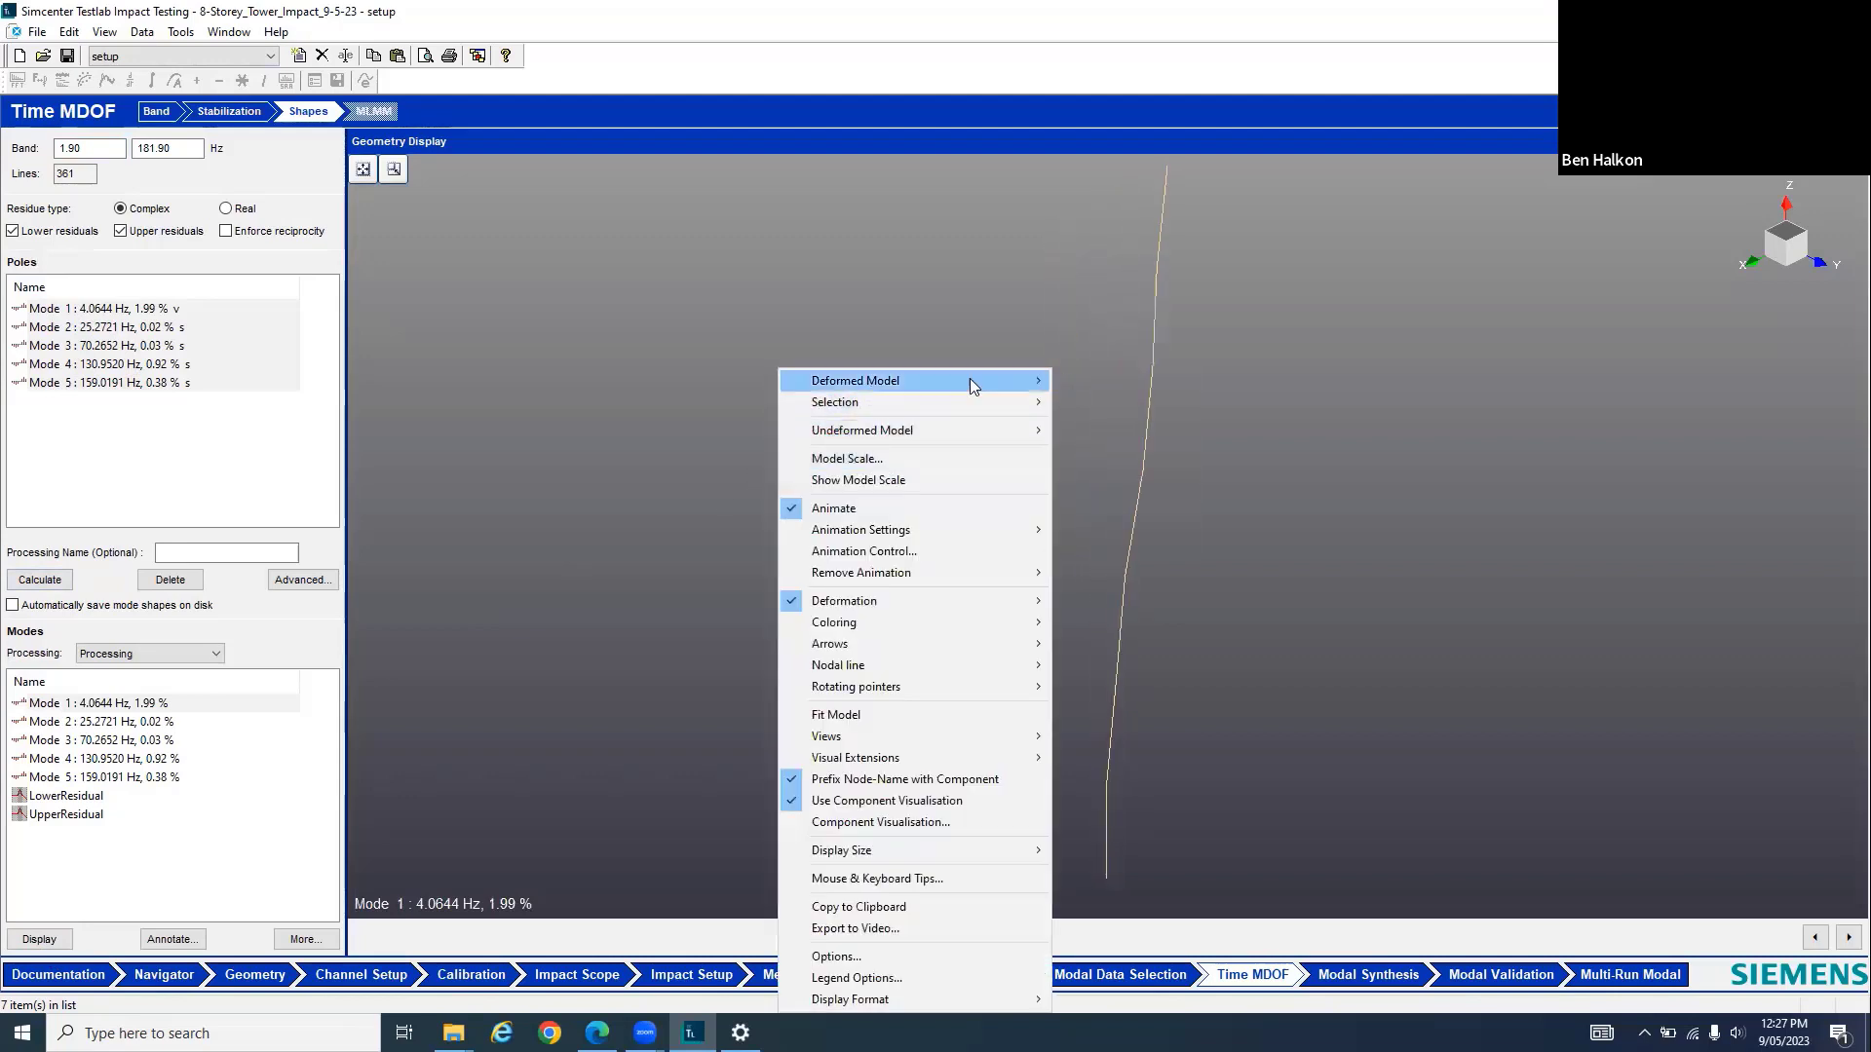
mouse_move(1026, 383)
mouse_move(1121, 381)
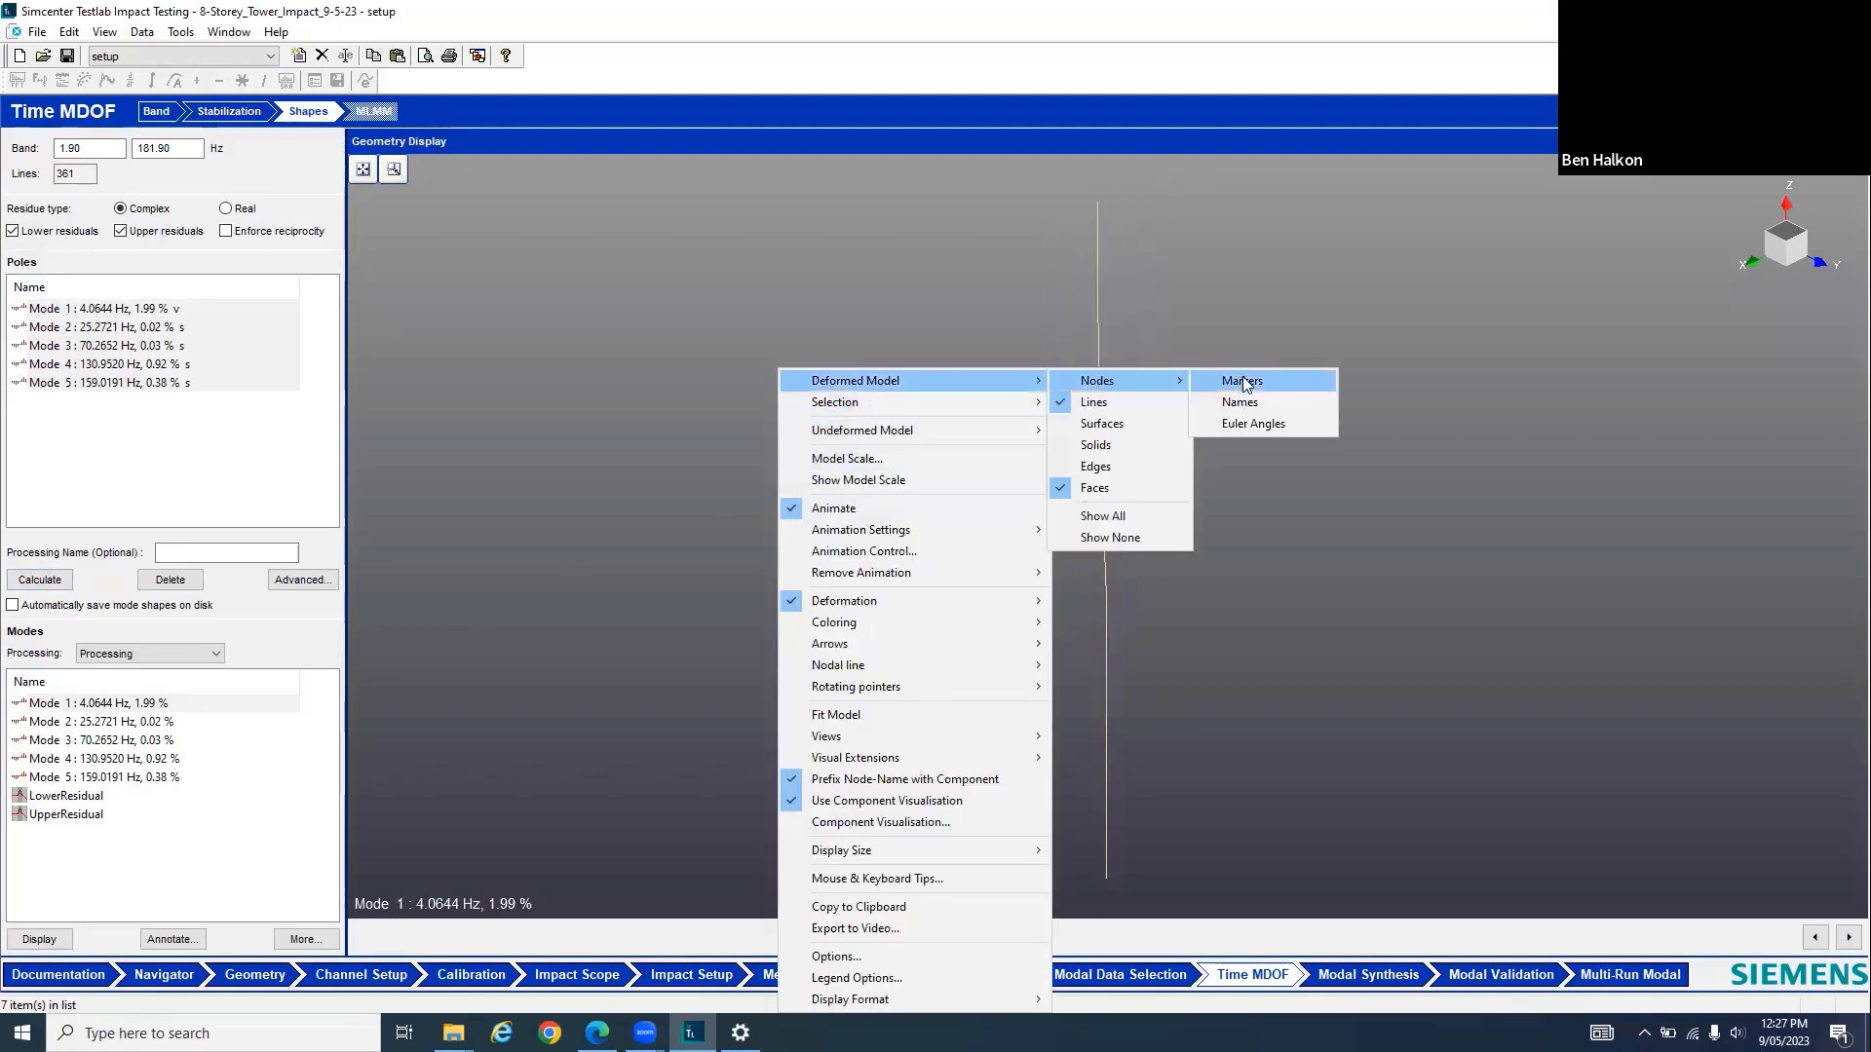
click(1242, 380)
right_click(894, 371)
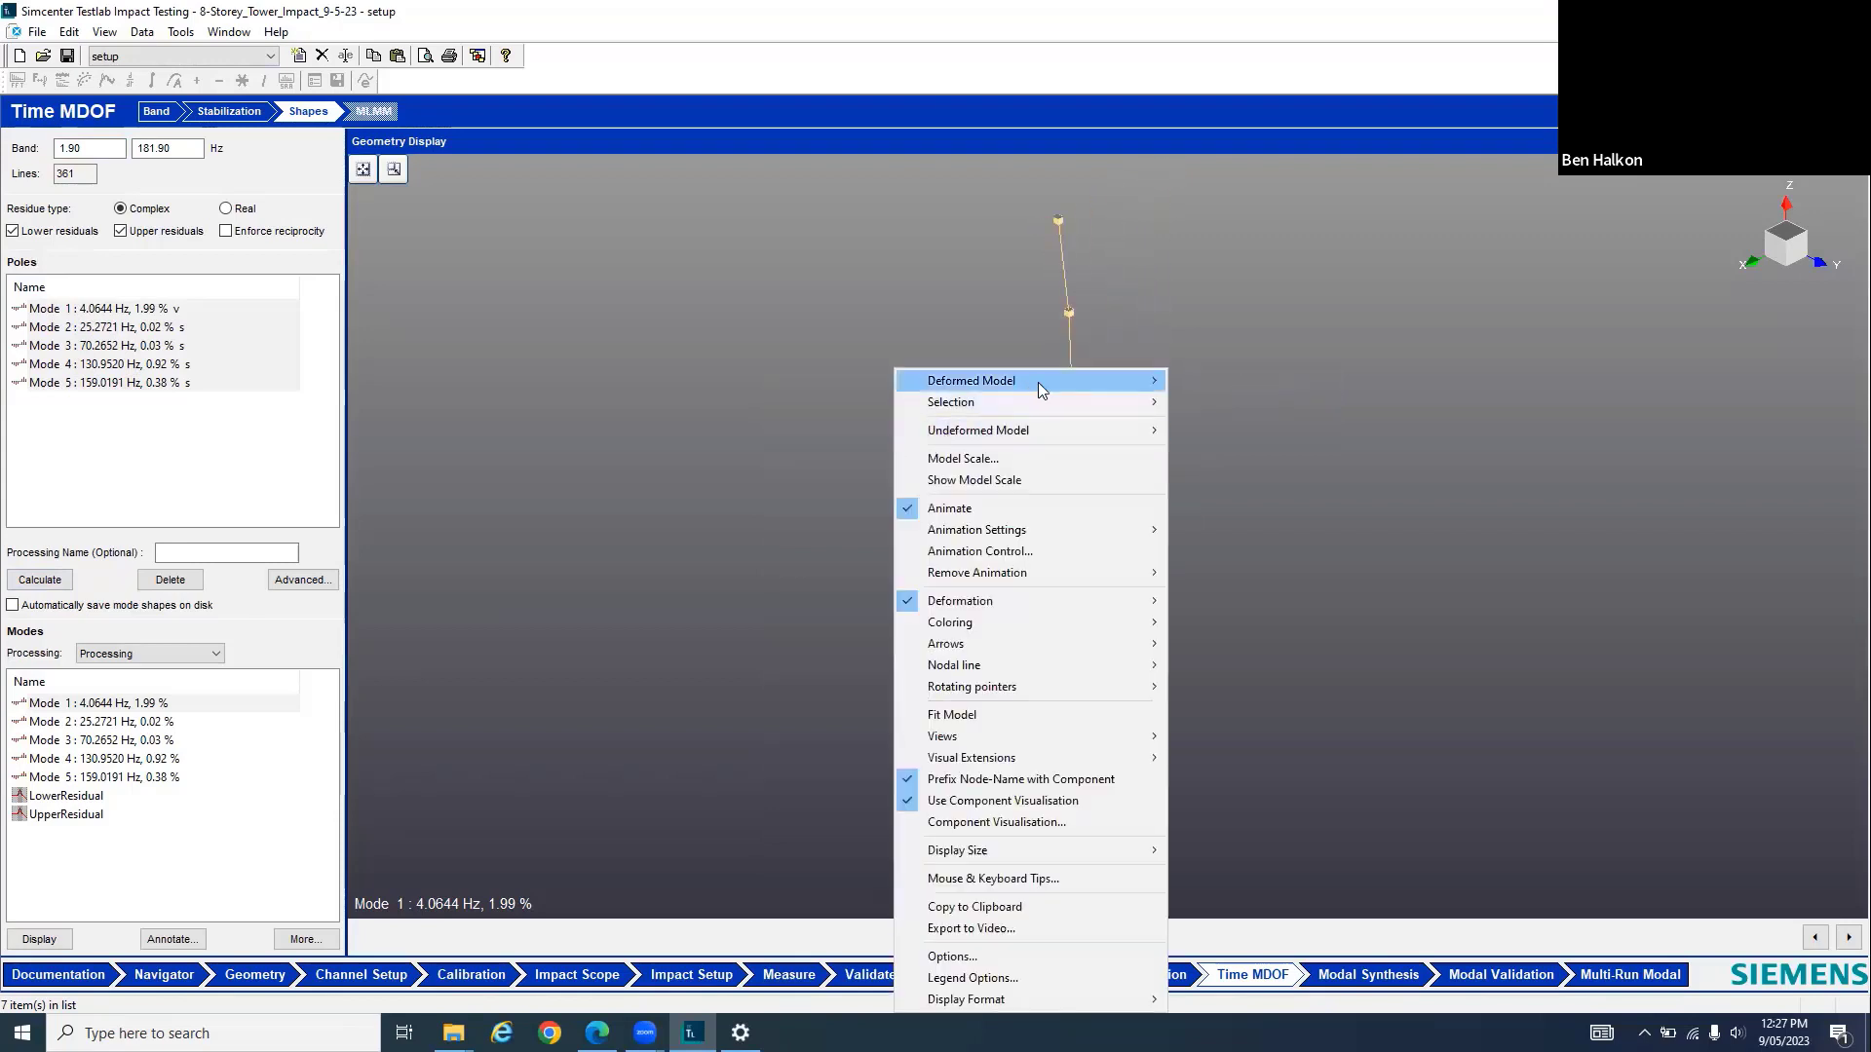
mouse_move(1039, 382)
mouse_move(1231, 376)
click(1383, 401)
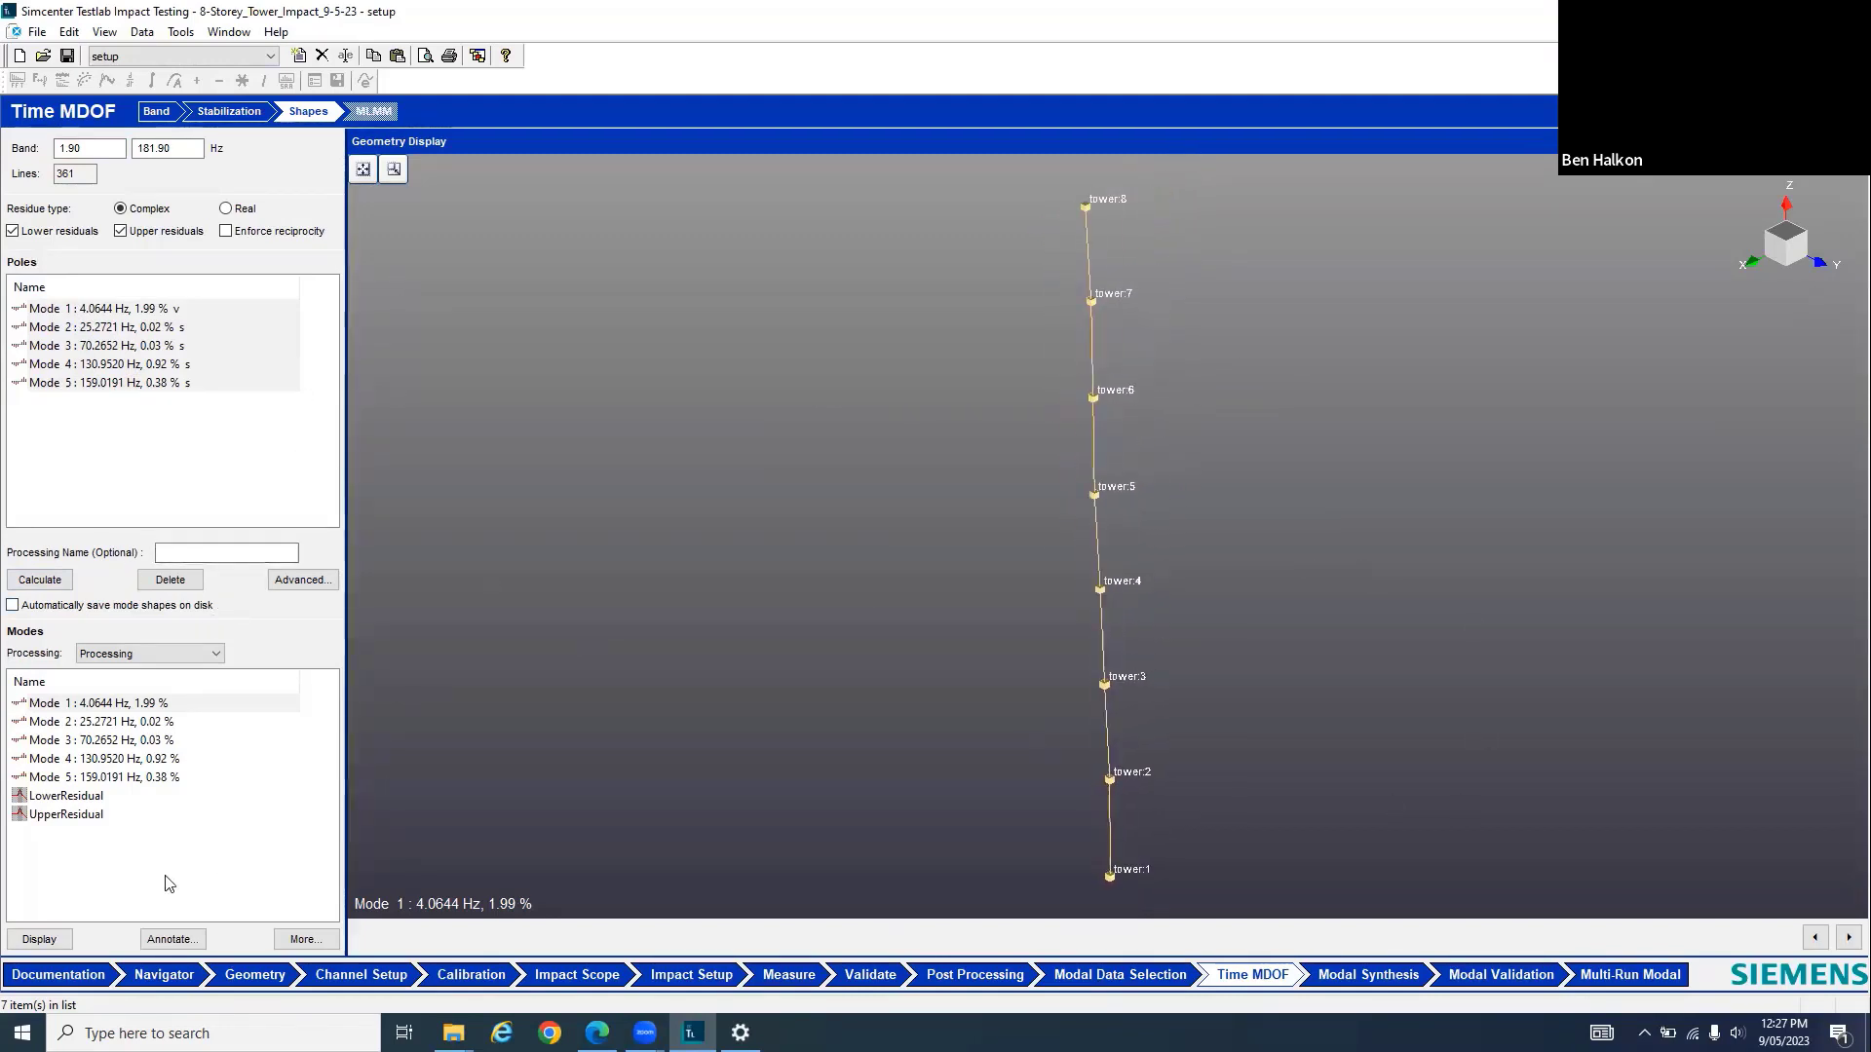
Advance the animation through Mode 2 to Mode 3 and show the undeformed model's lines and node markers
click(1847, 940)
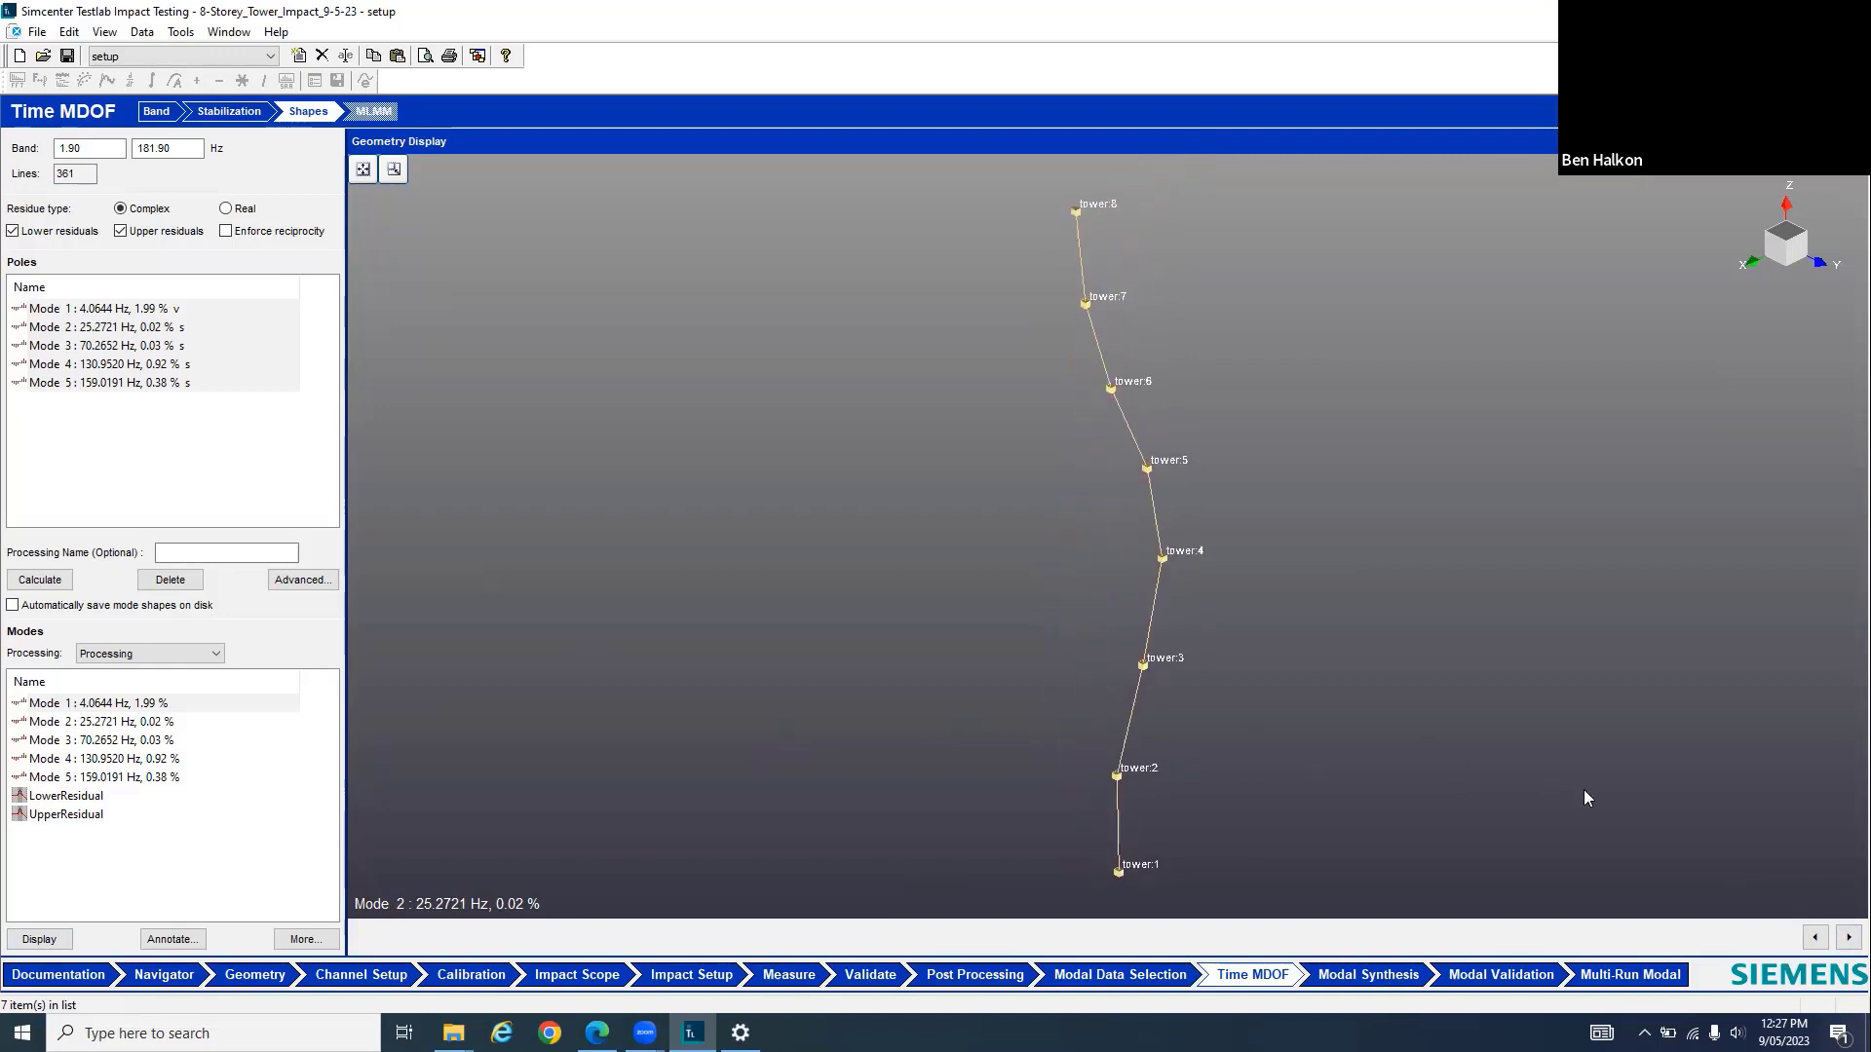
click(1846, 940)
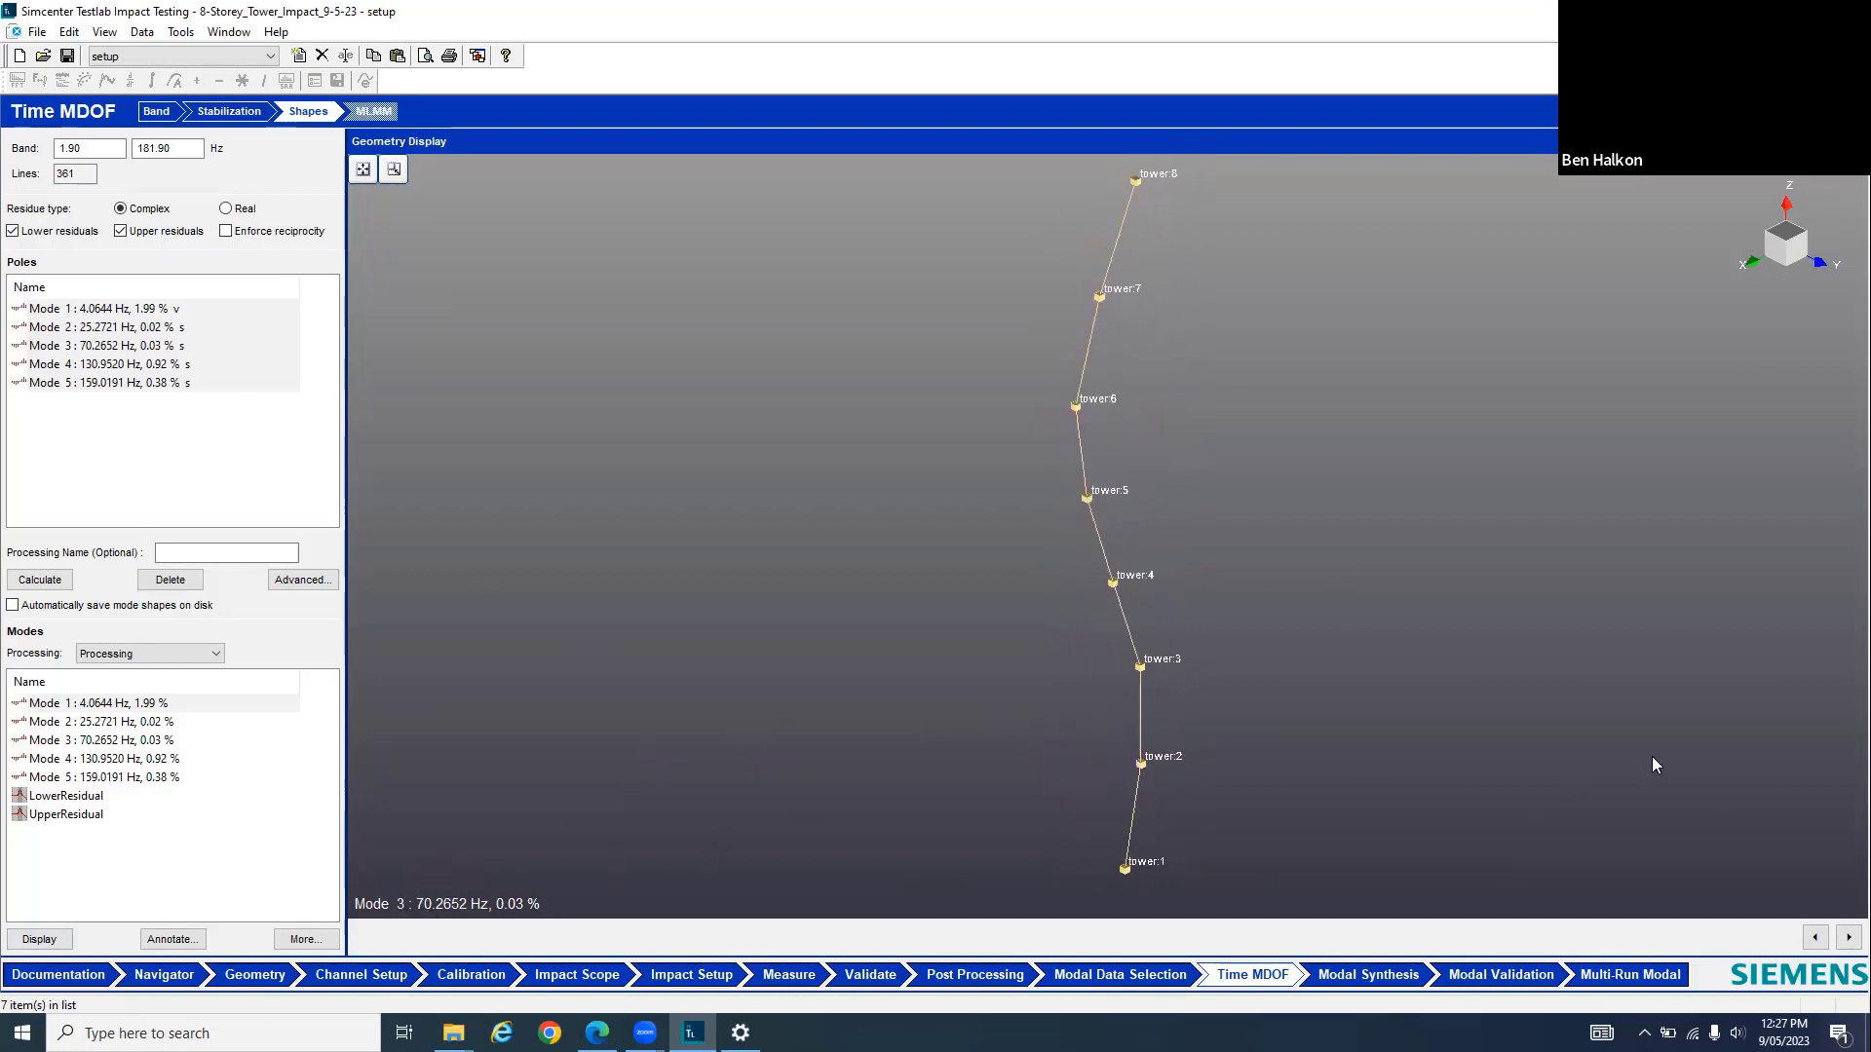
right_click(1354, 532)
mouse_move(1521, 426)
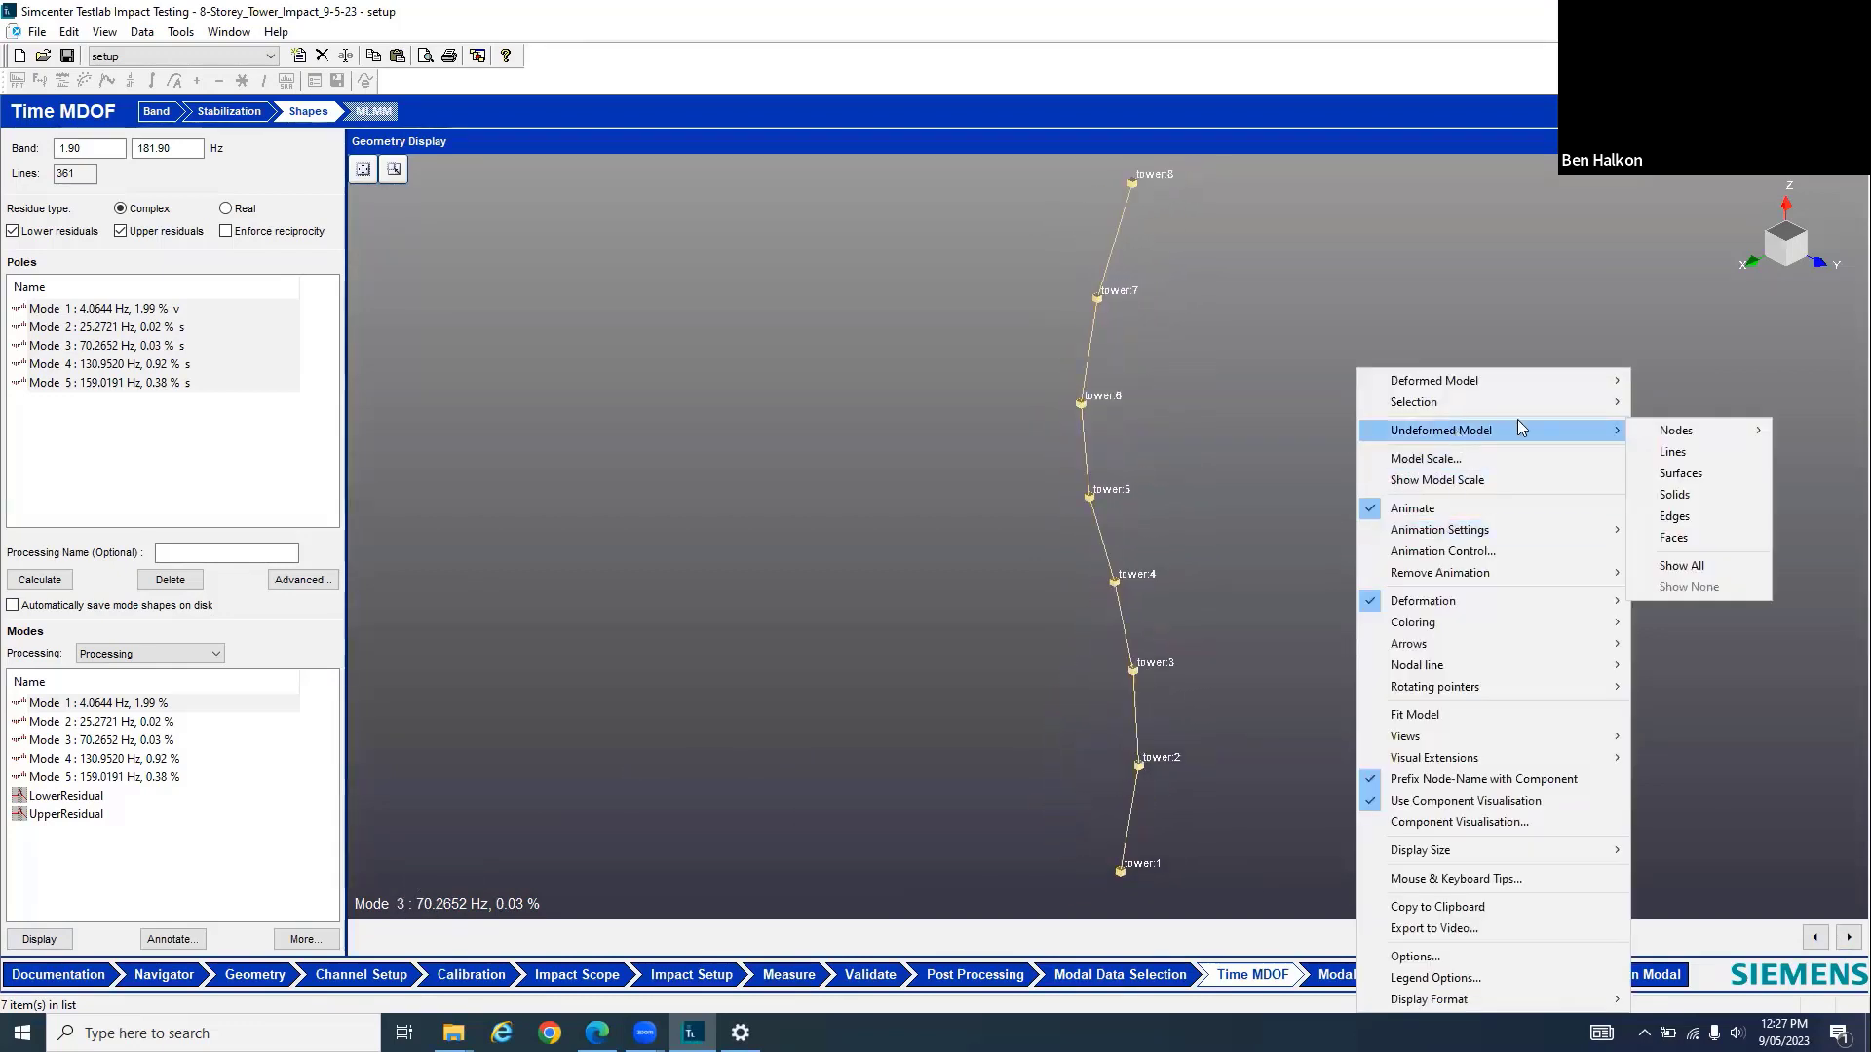
click(1666, 452)
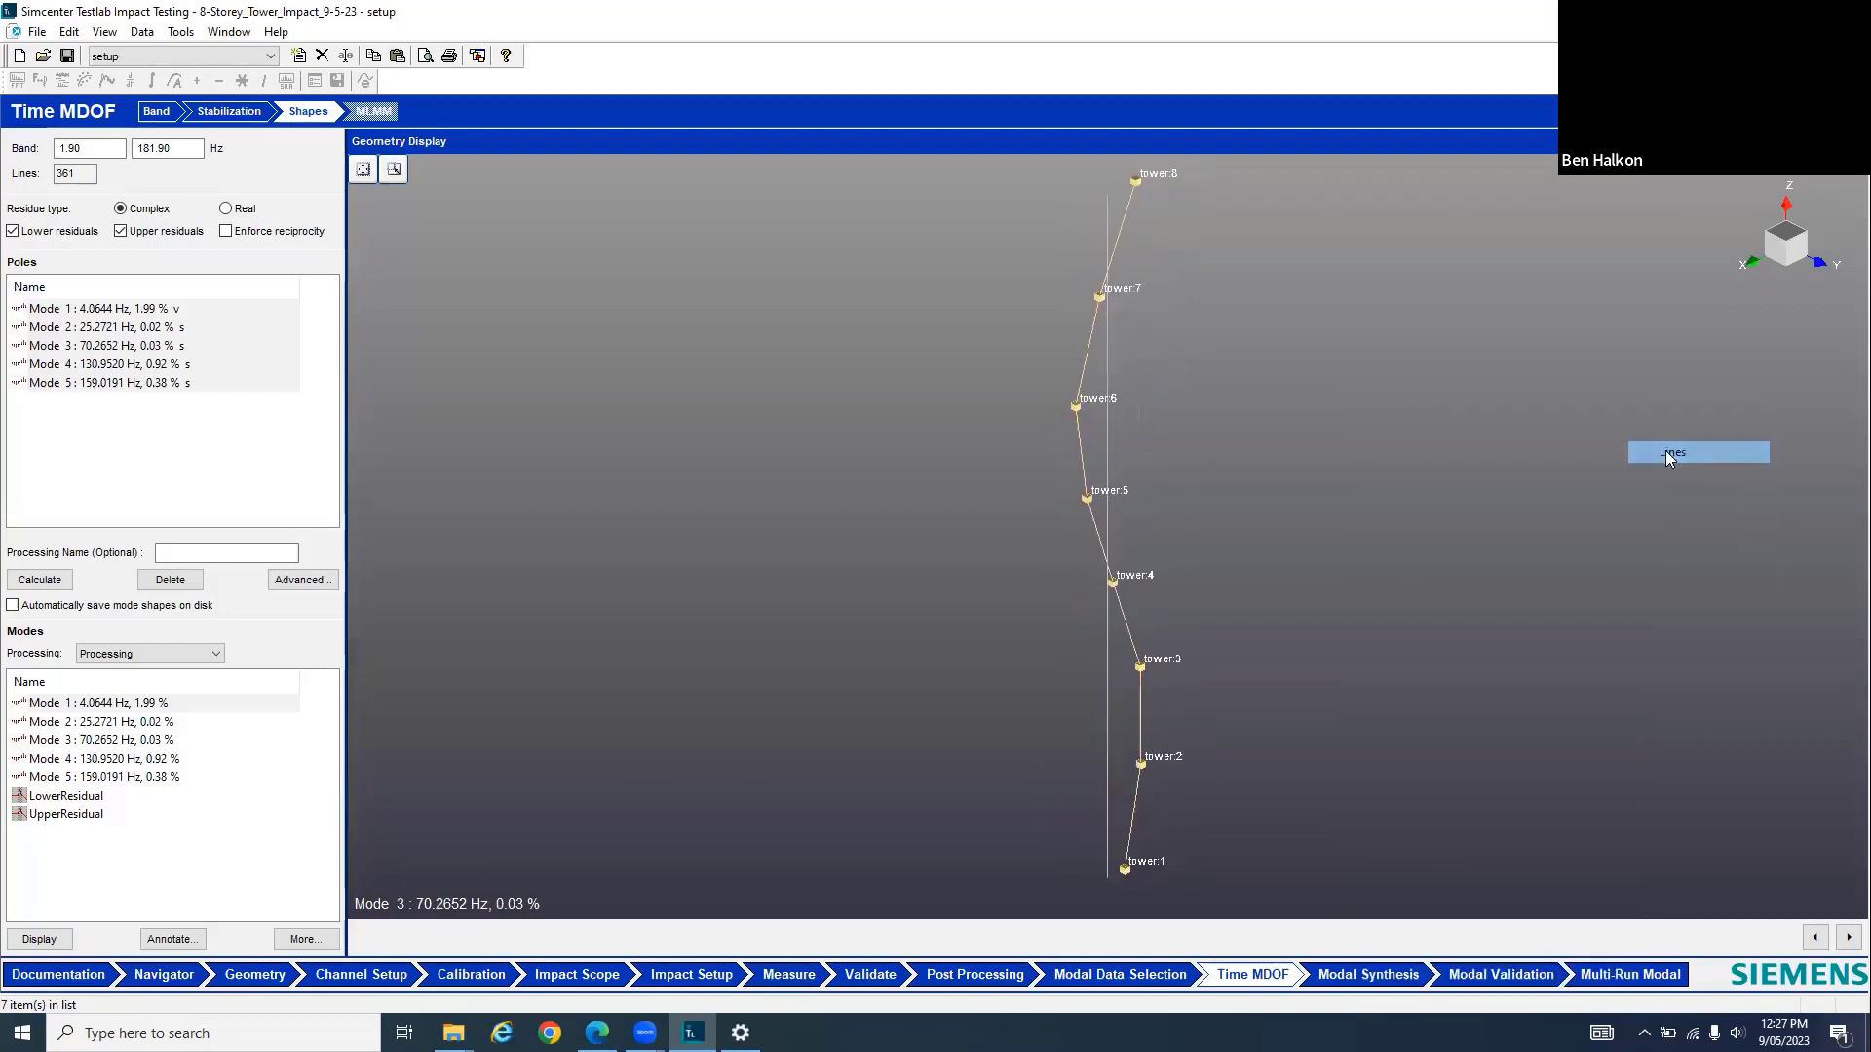
right_click(1478, 437)
mouse_move(1638, 430)
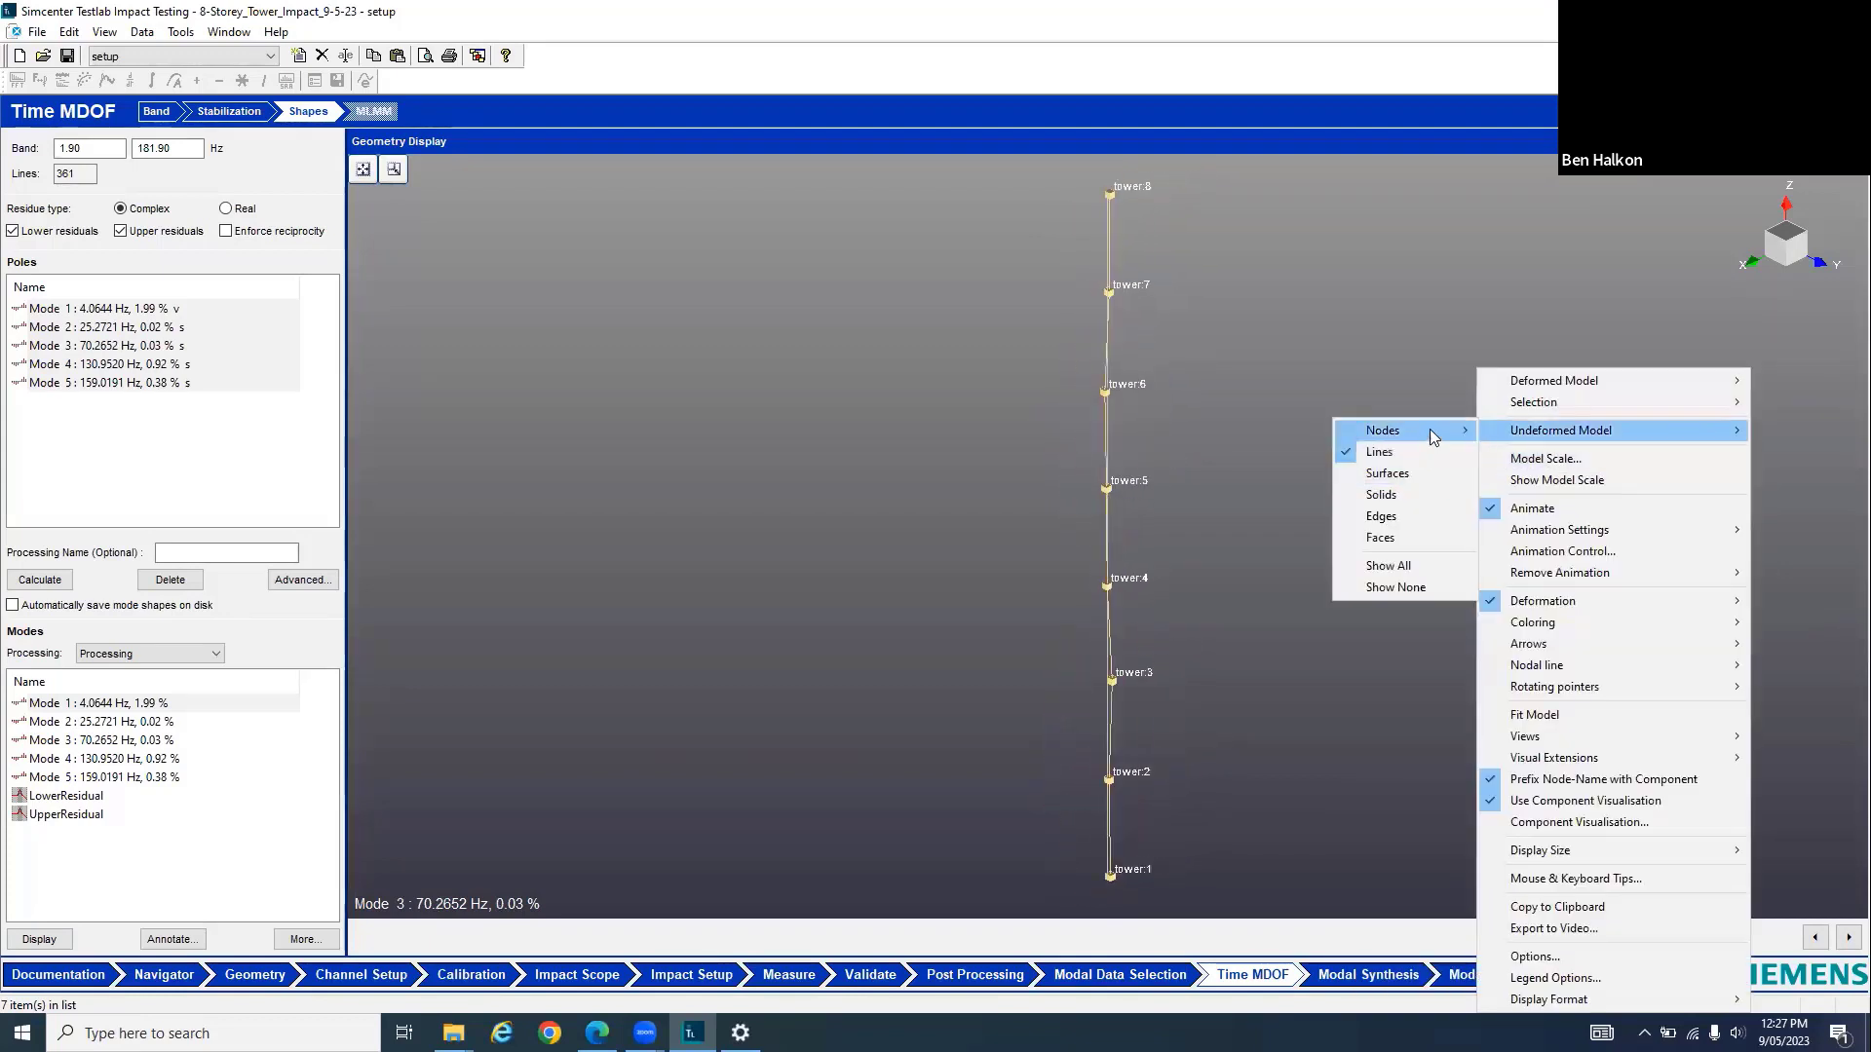
mouse_move(1434, 437)
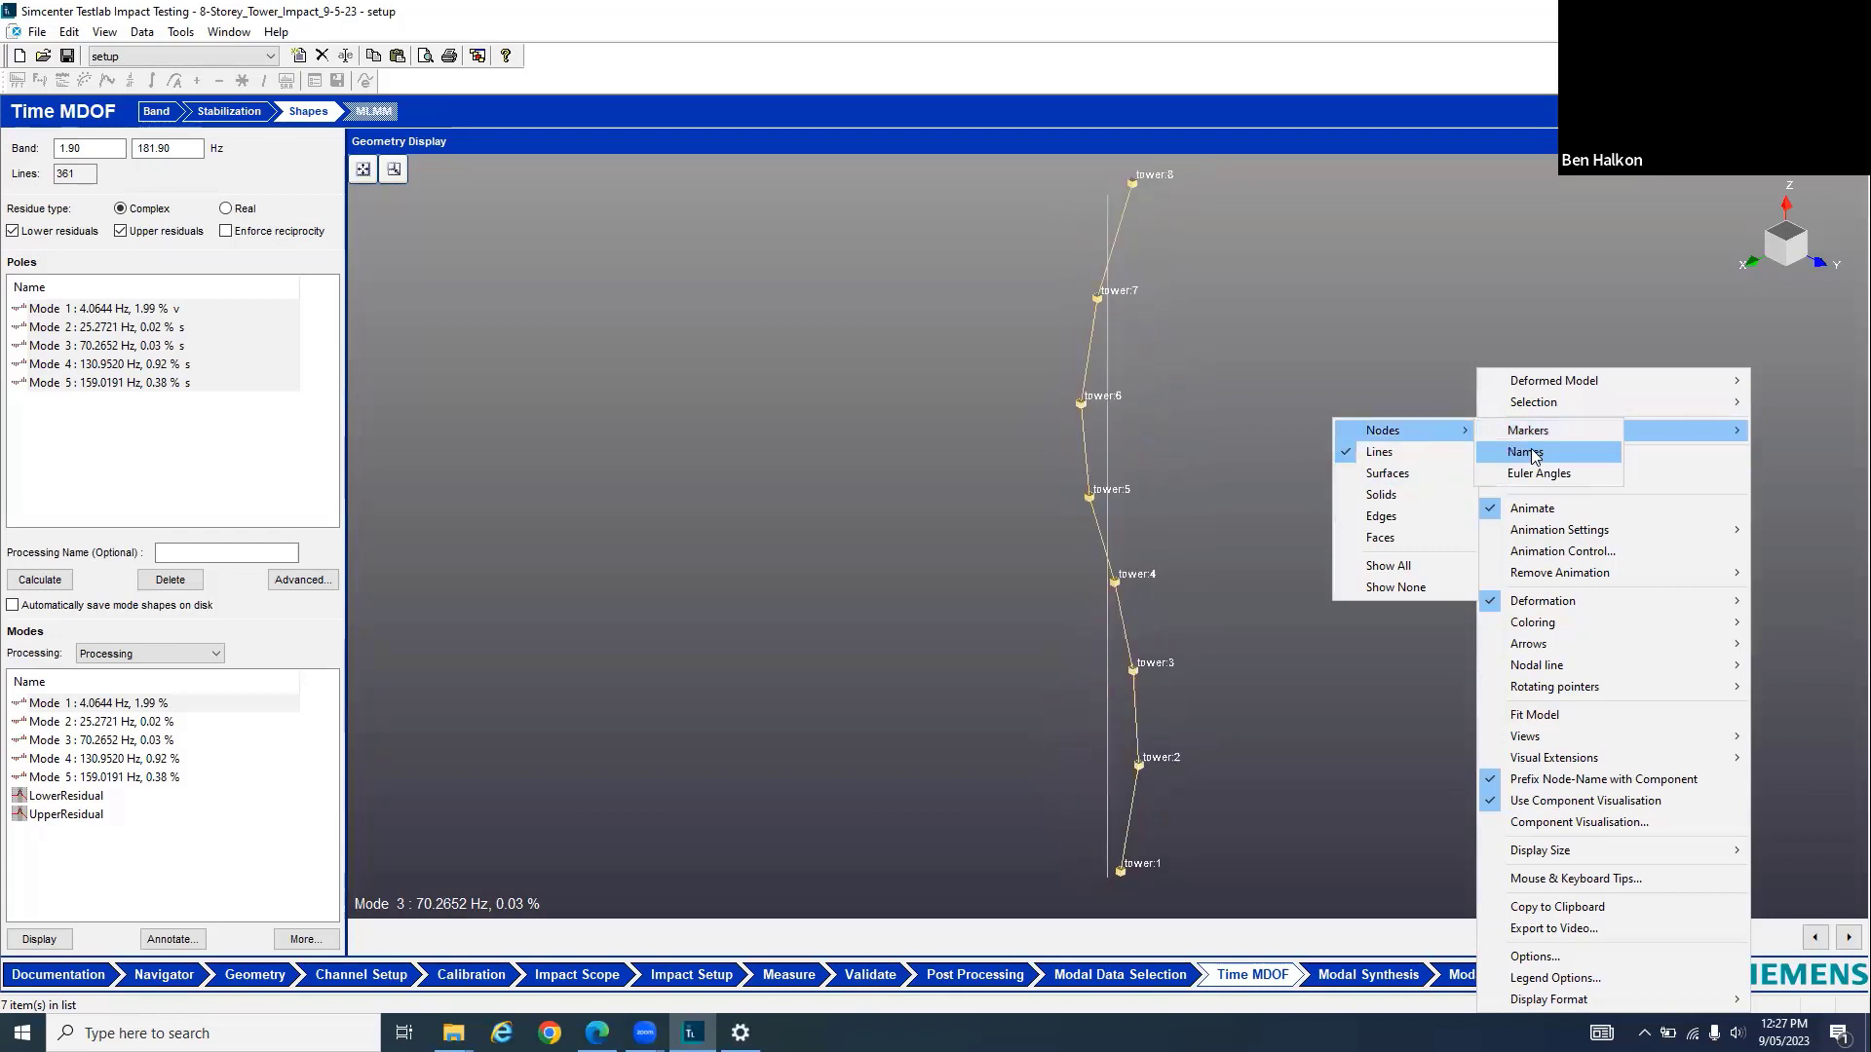
click(1547, 426)
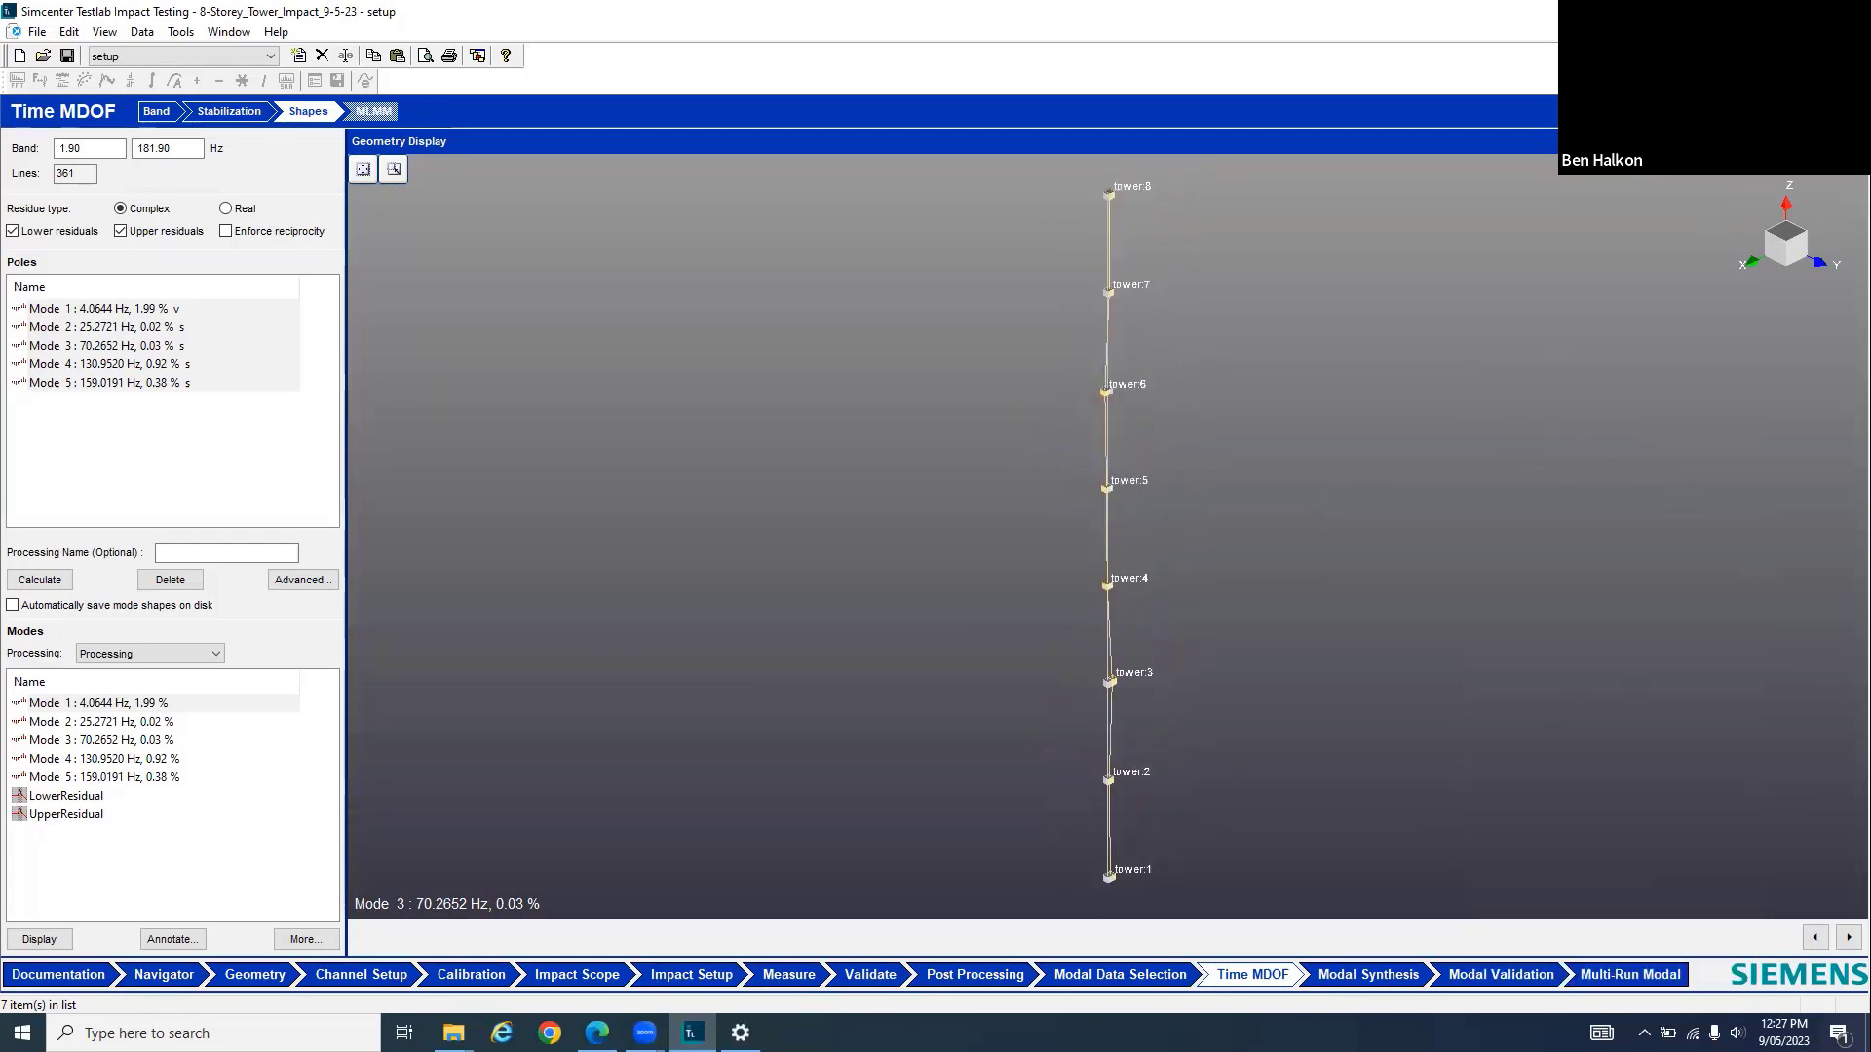
Try the Quad view layout with Mode 1 animated, and restore the single geometry view
click(1790, 170)
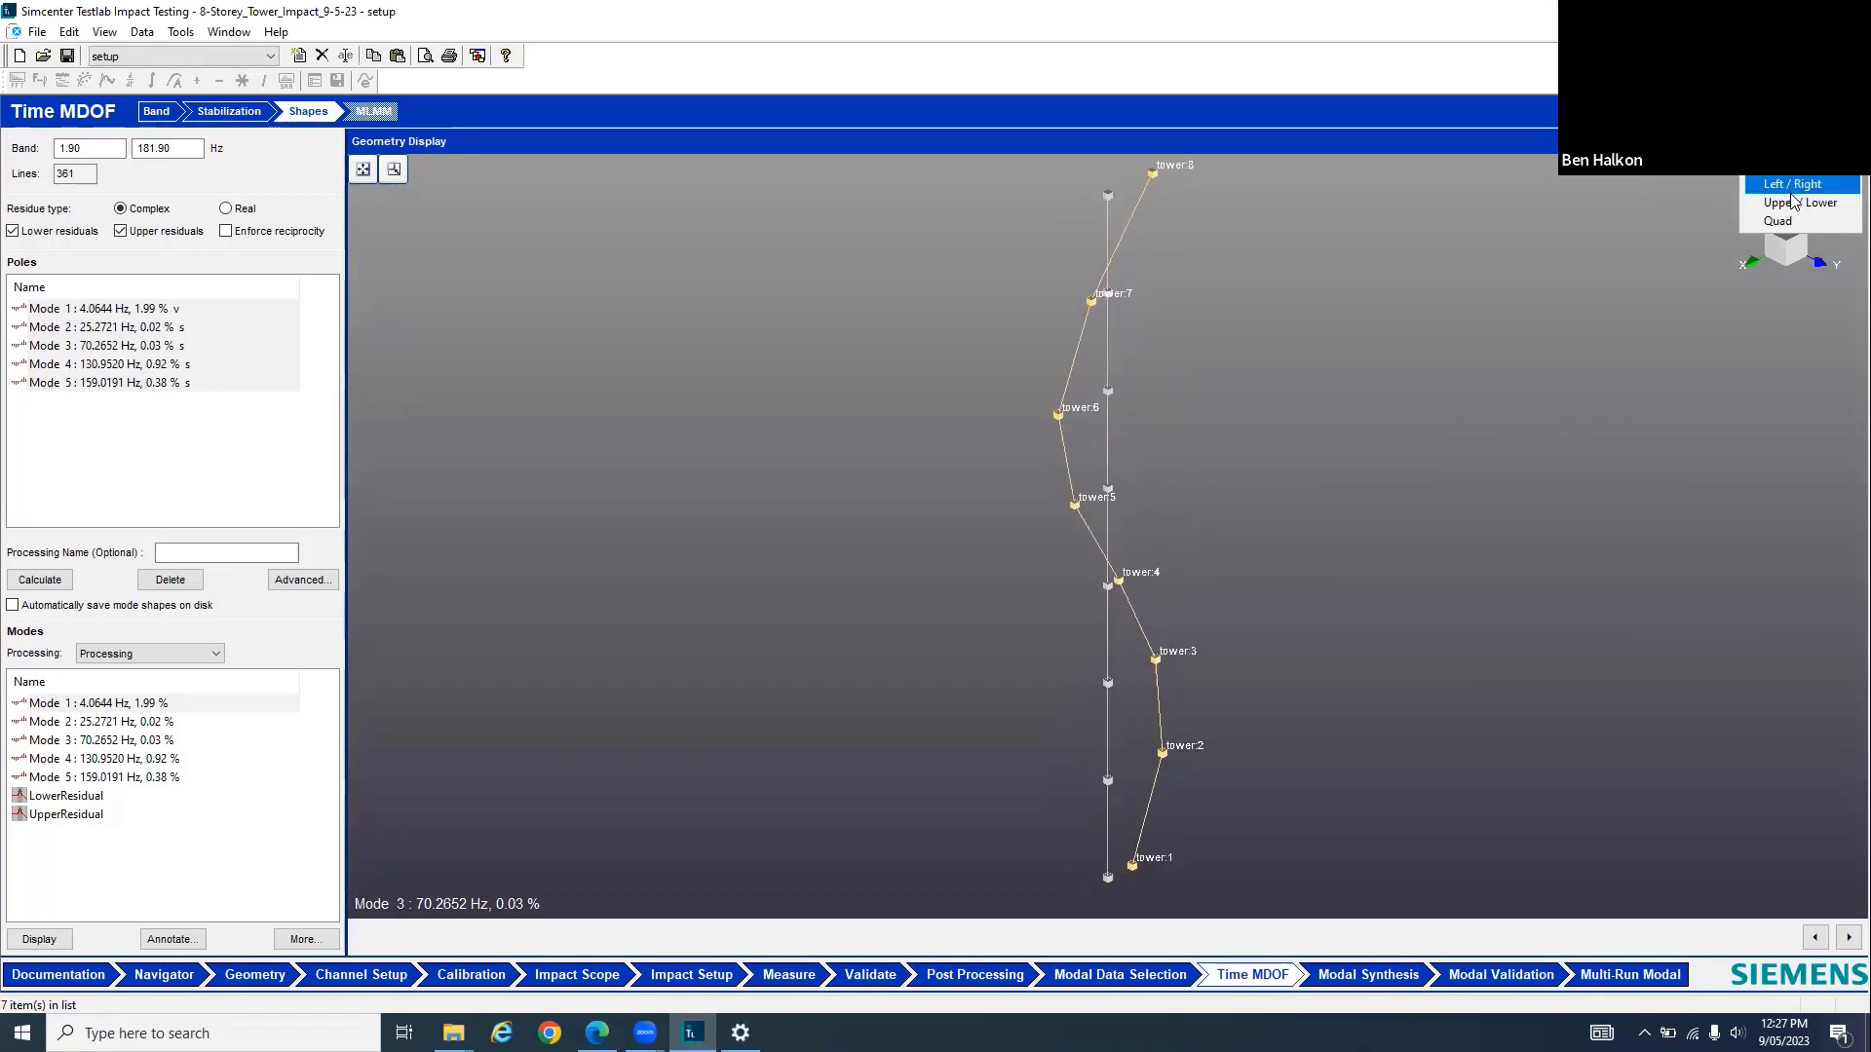
click(1783, 222)
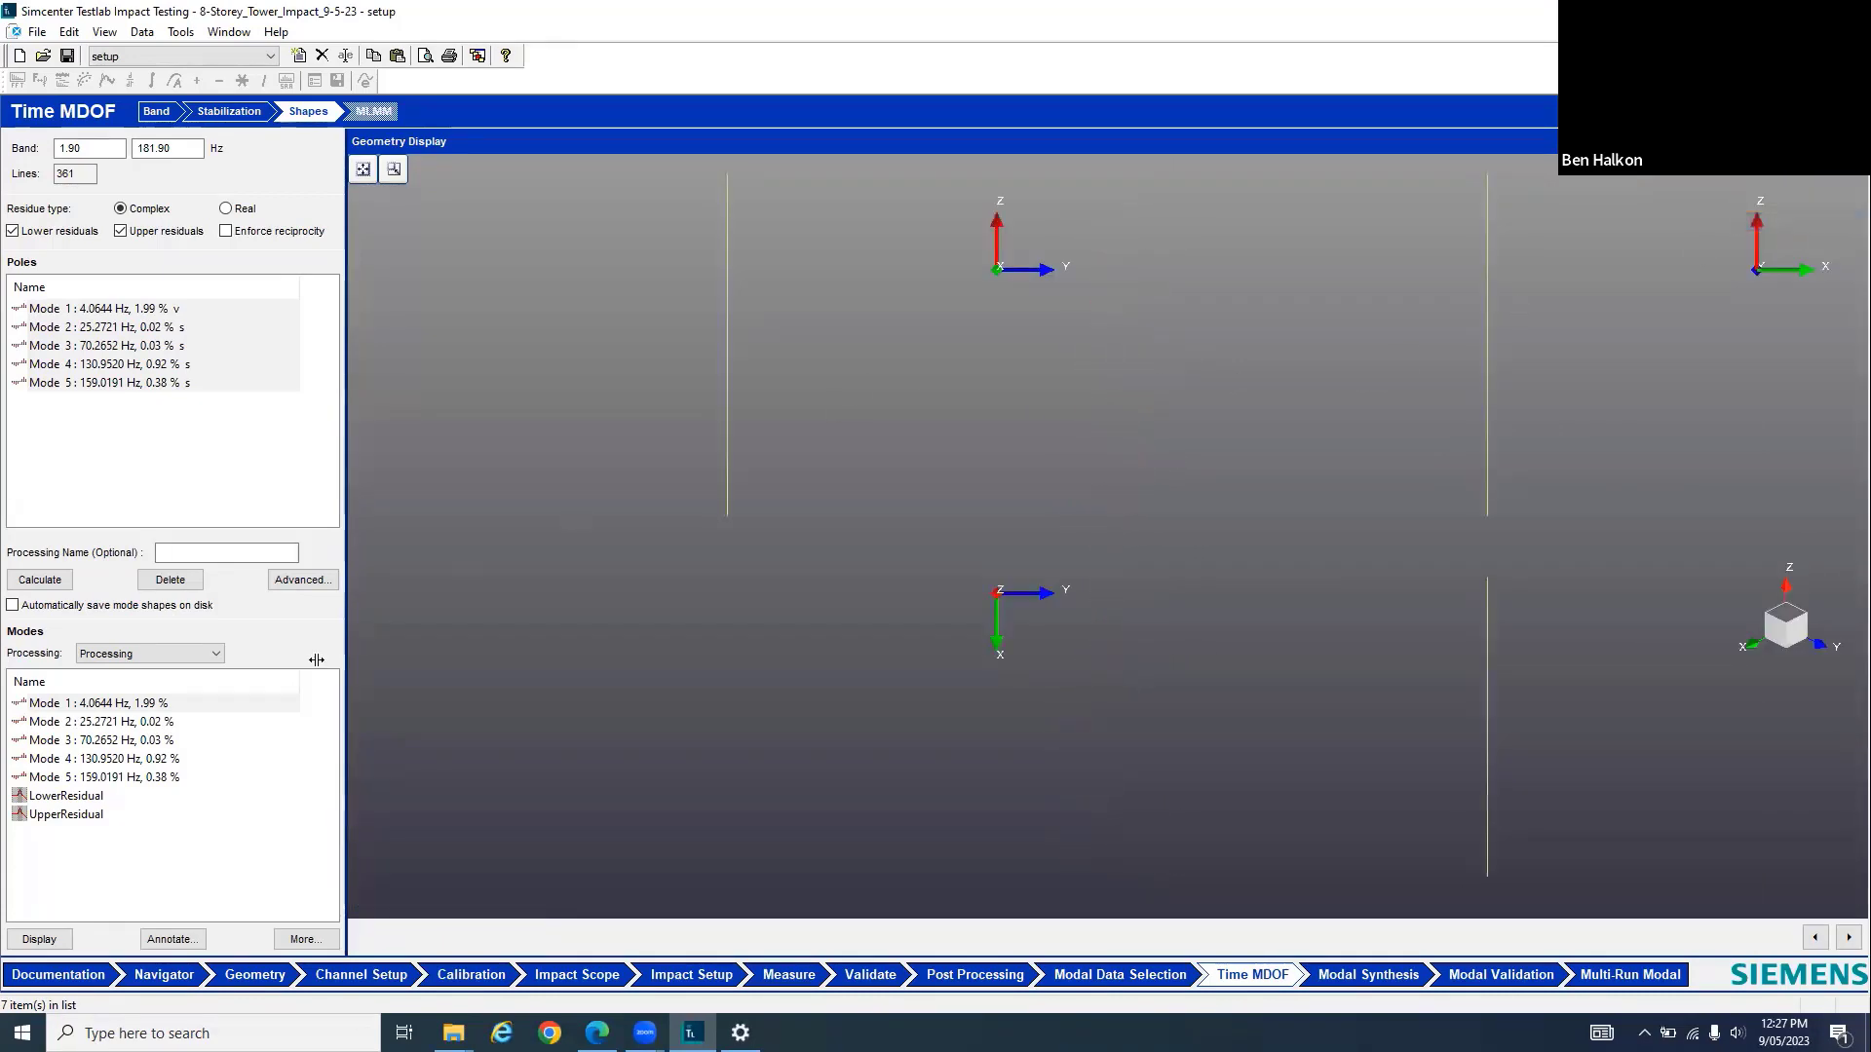
click(178, 703)
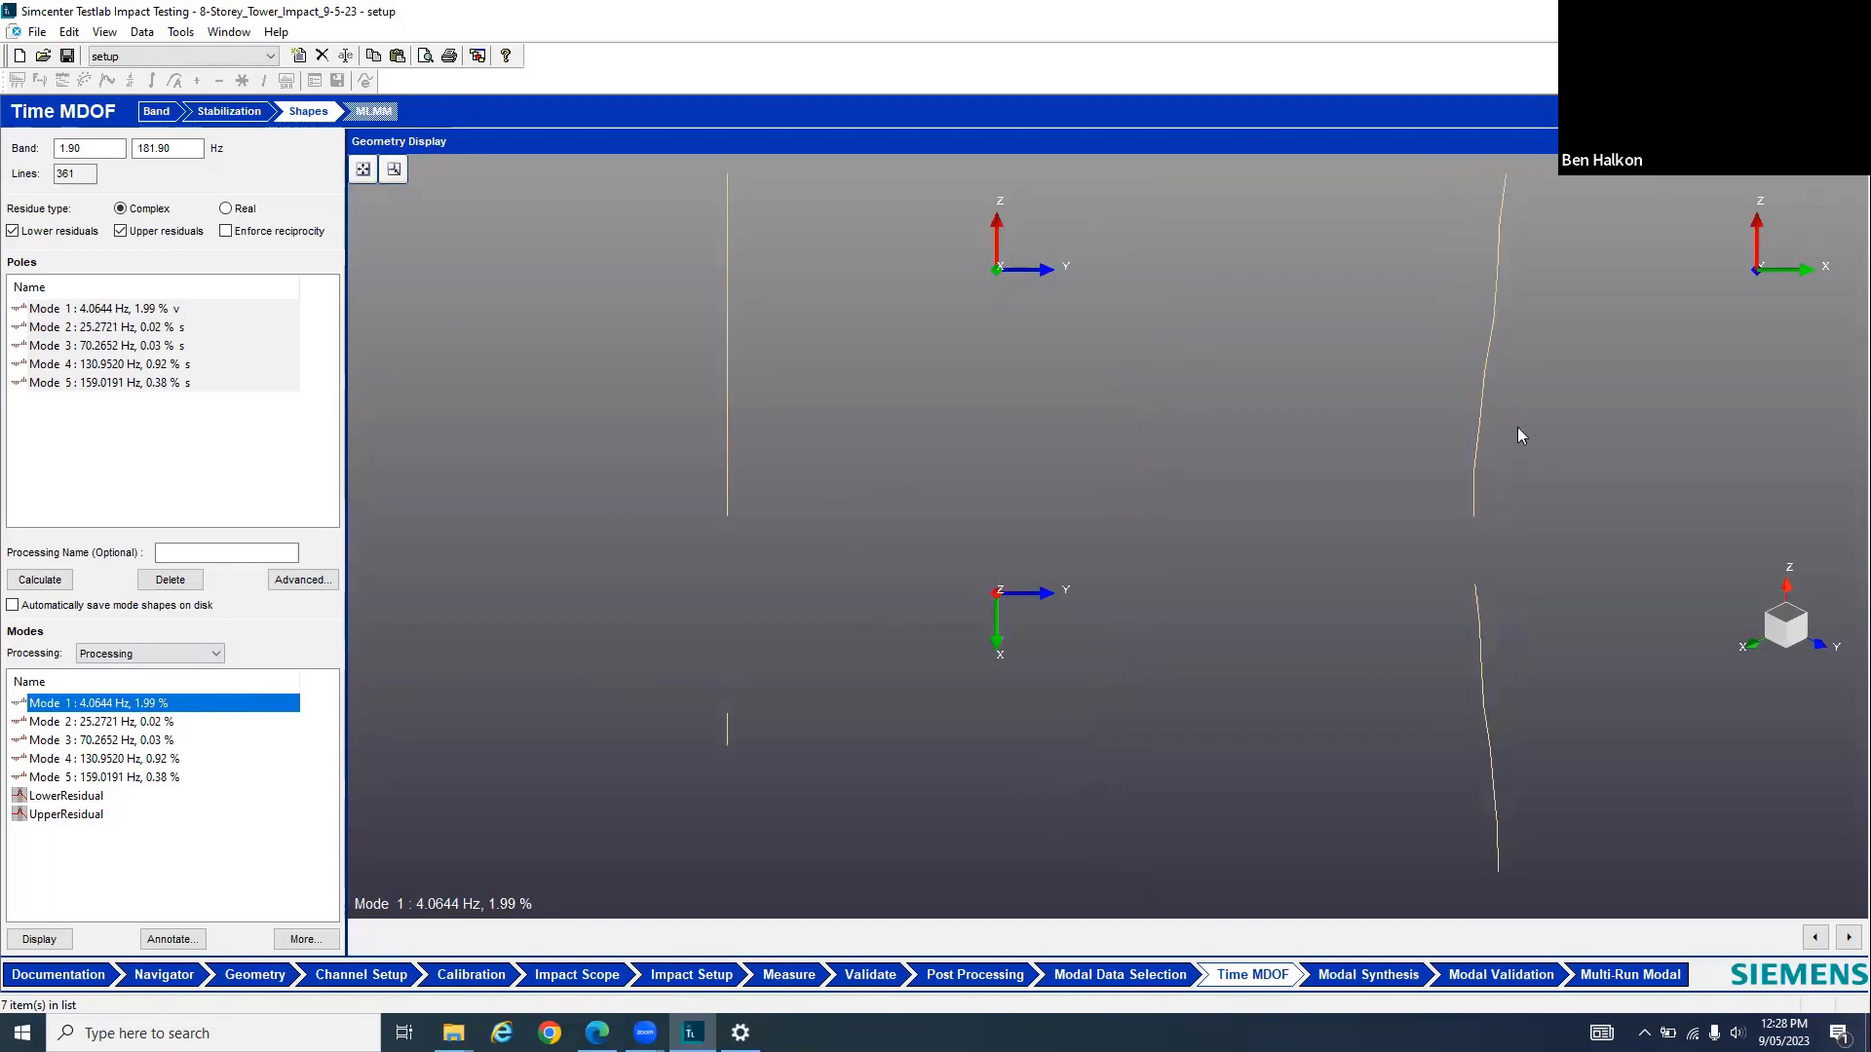
click(1751, 143)
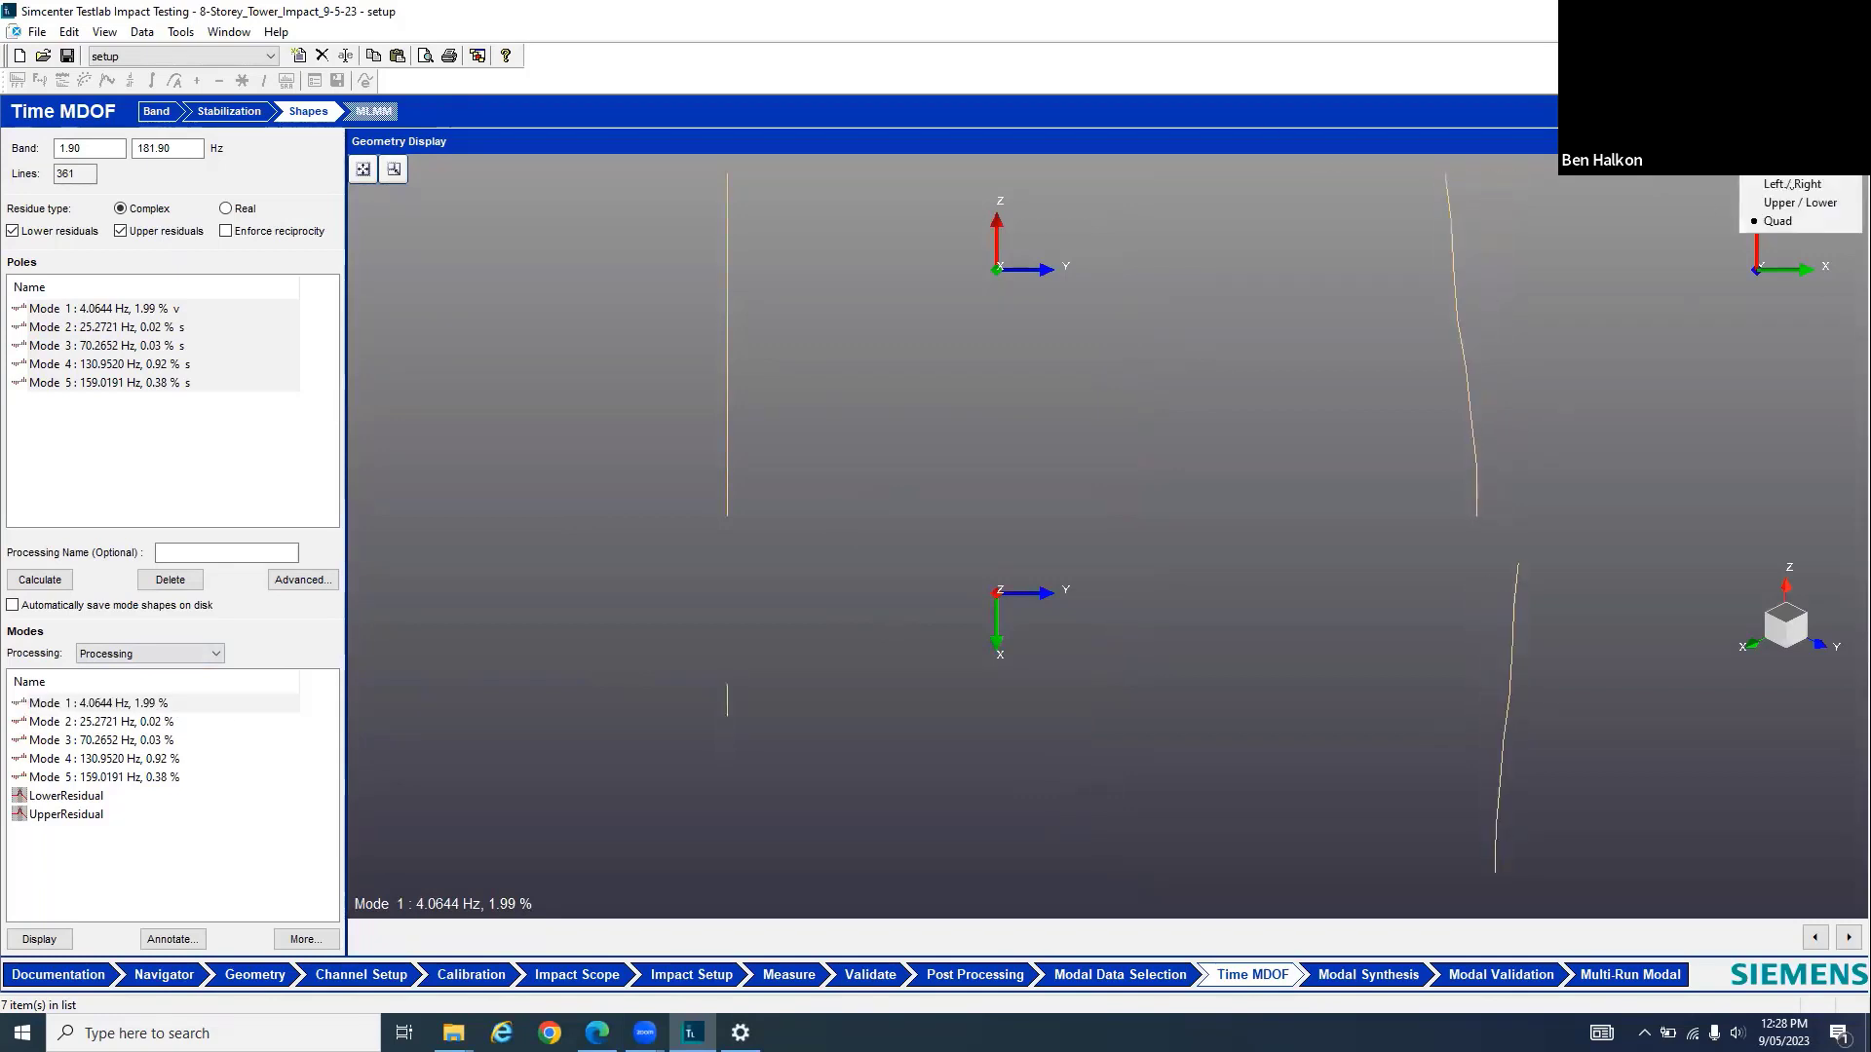
click(1784, 185)
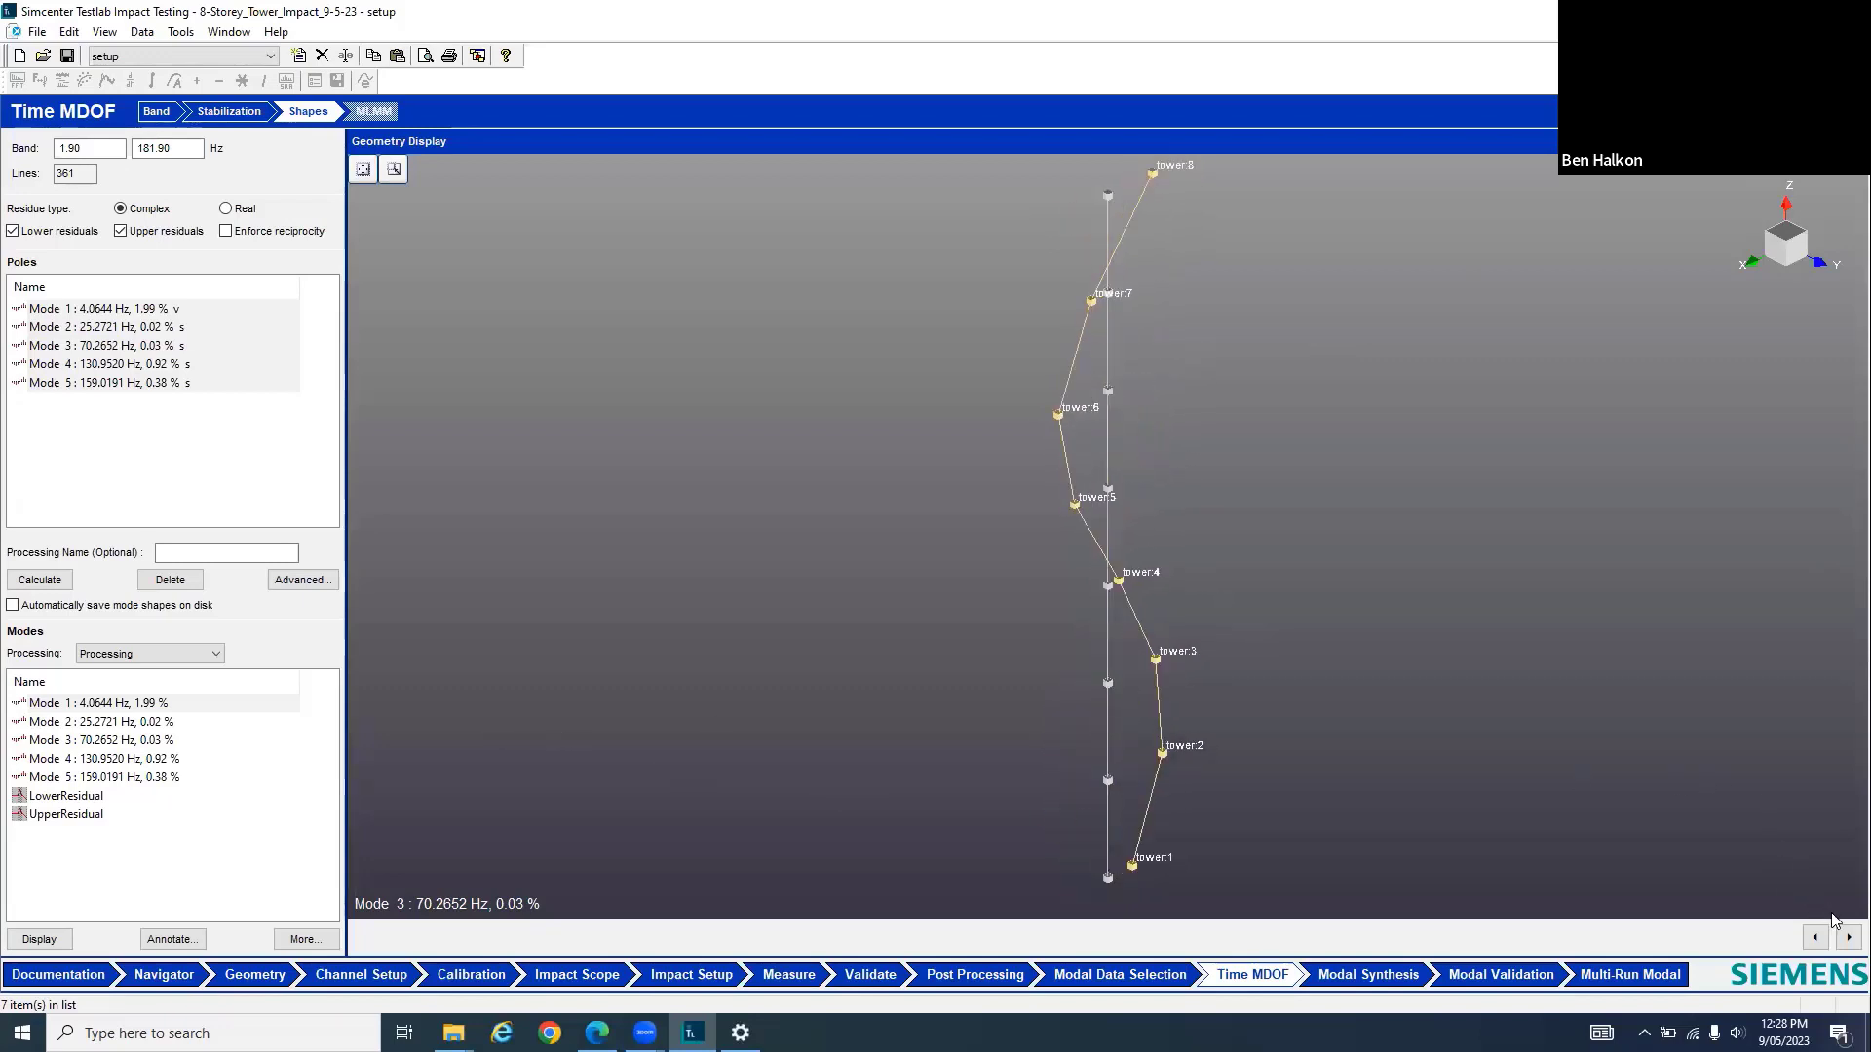
Examine the animated shapes of Modes 4 and 5, and step back to Mode 3
click(1848, 938)
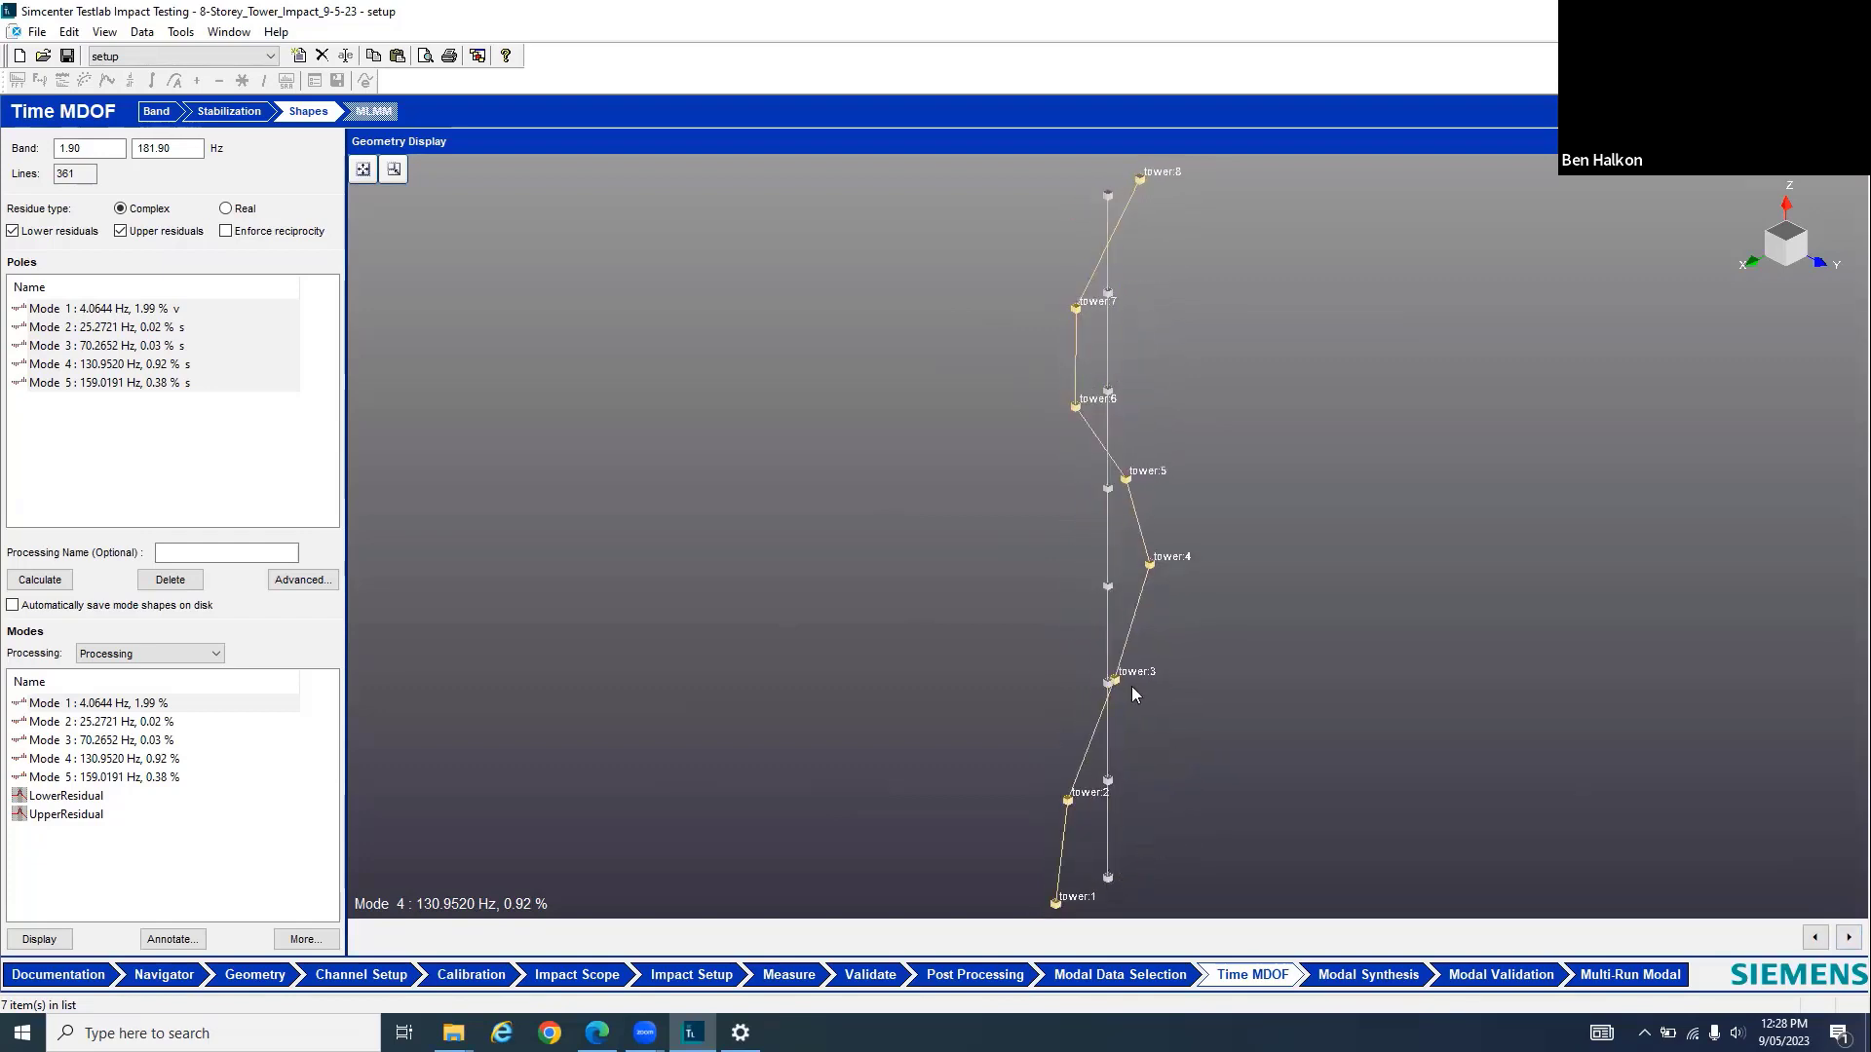
click(1846, 938)
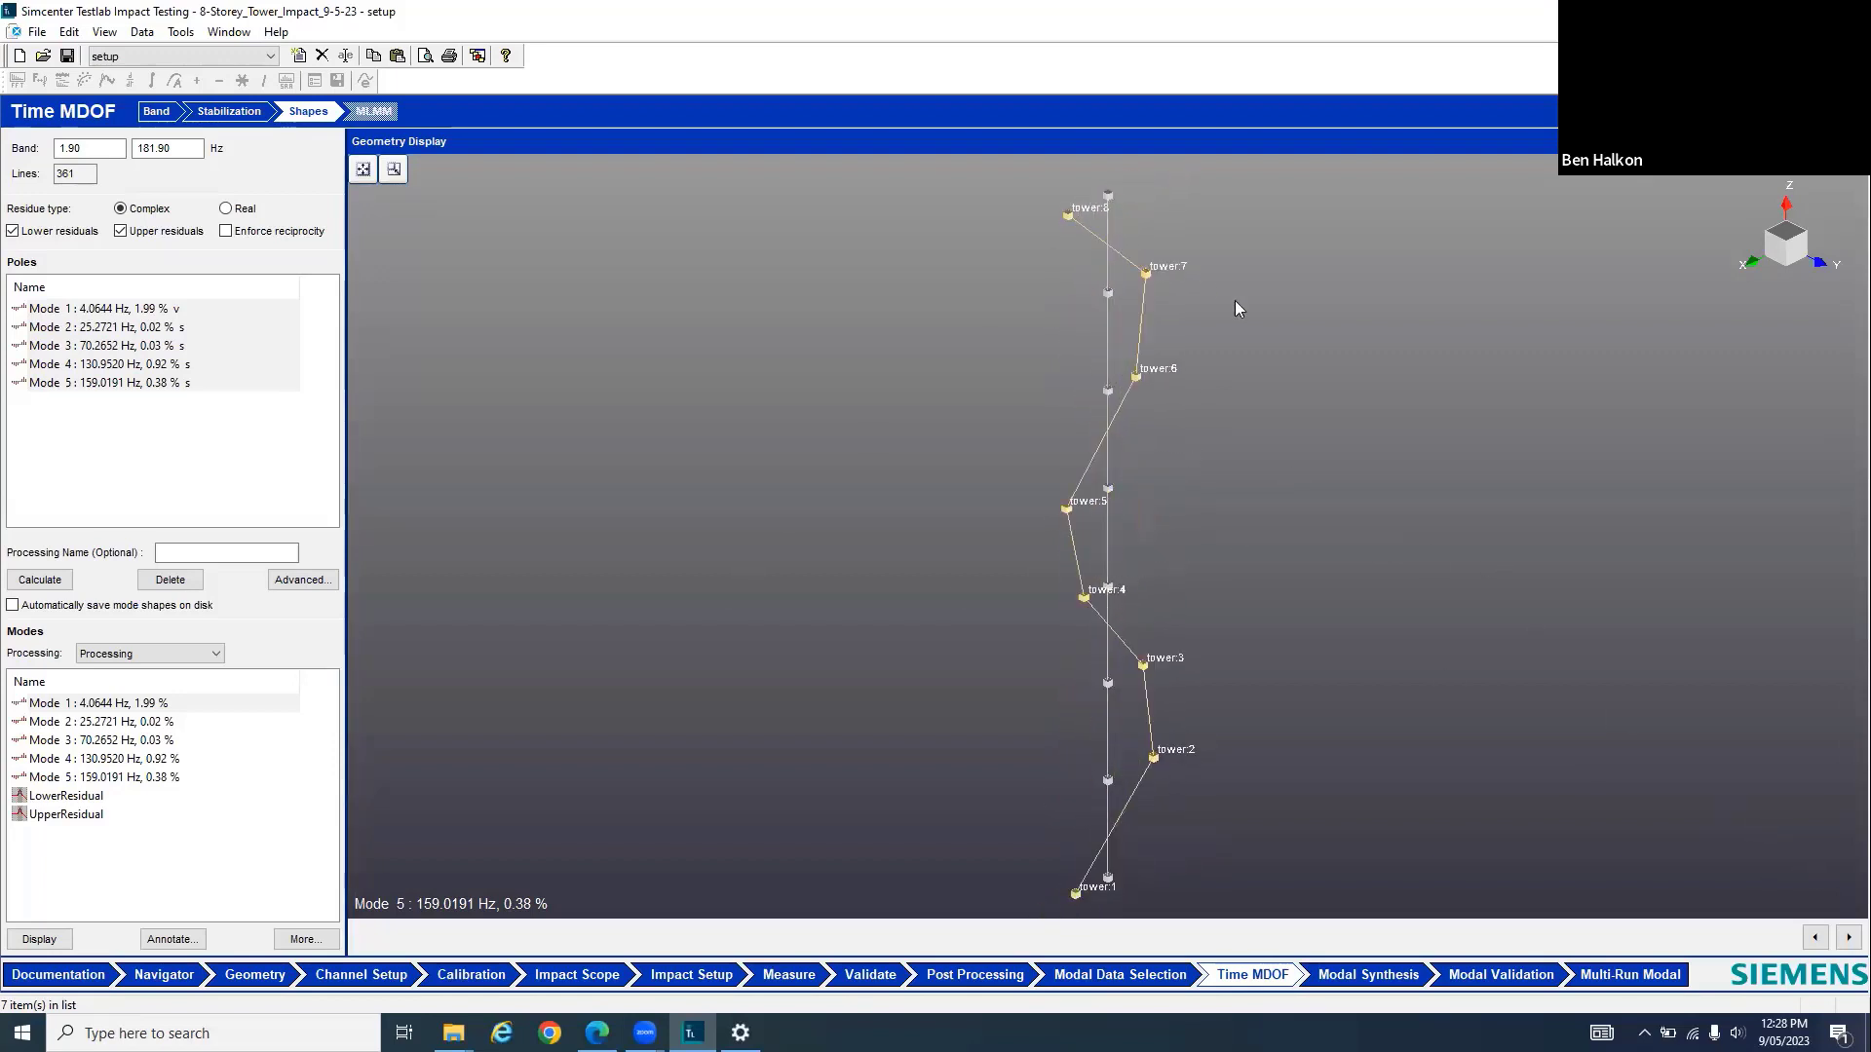
click(1814, 937)
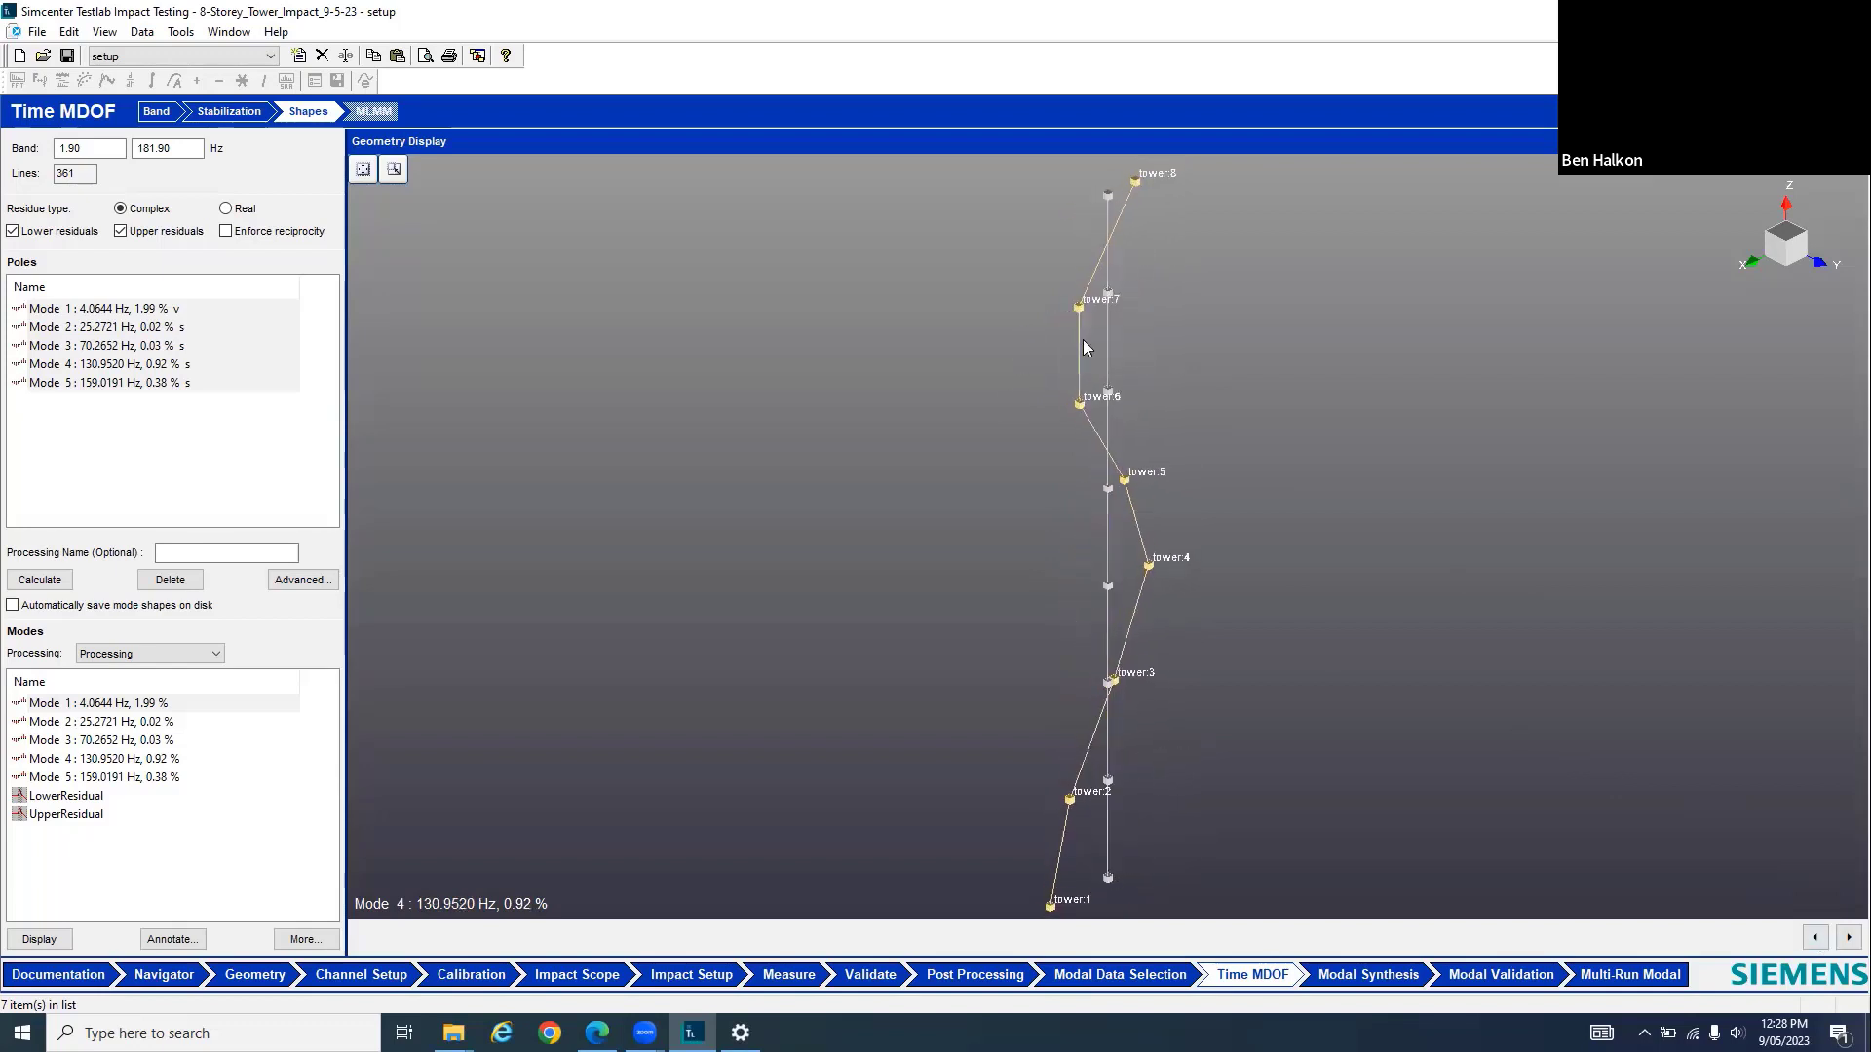
click(1814, 937)
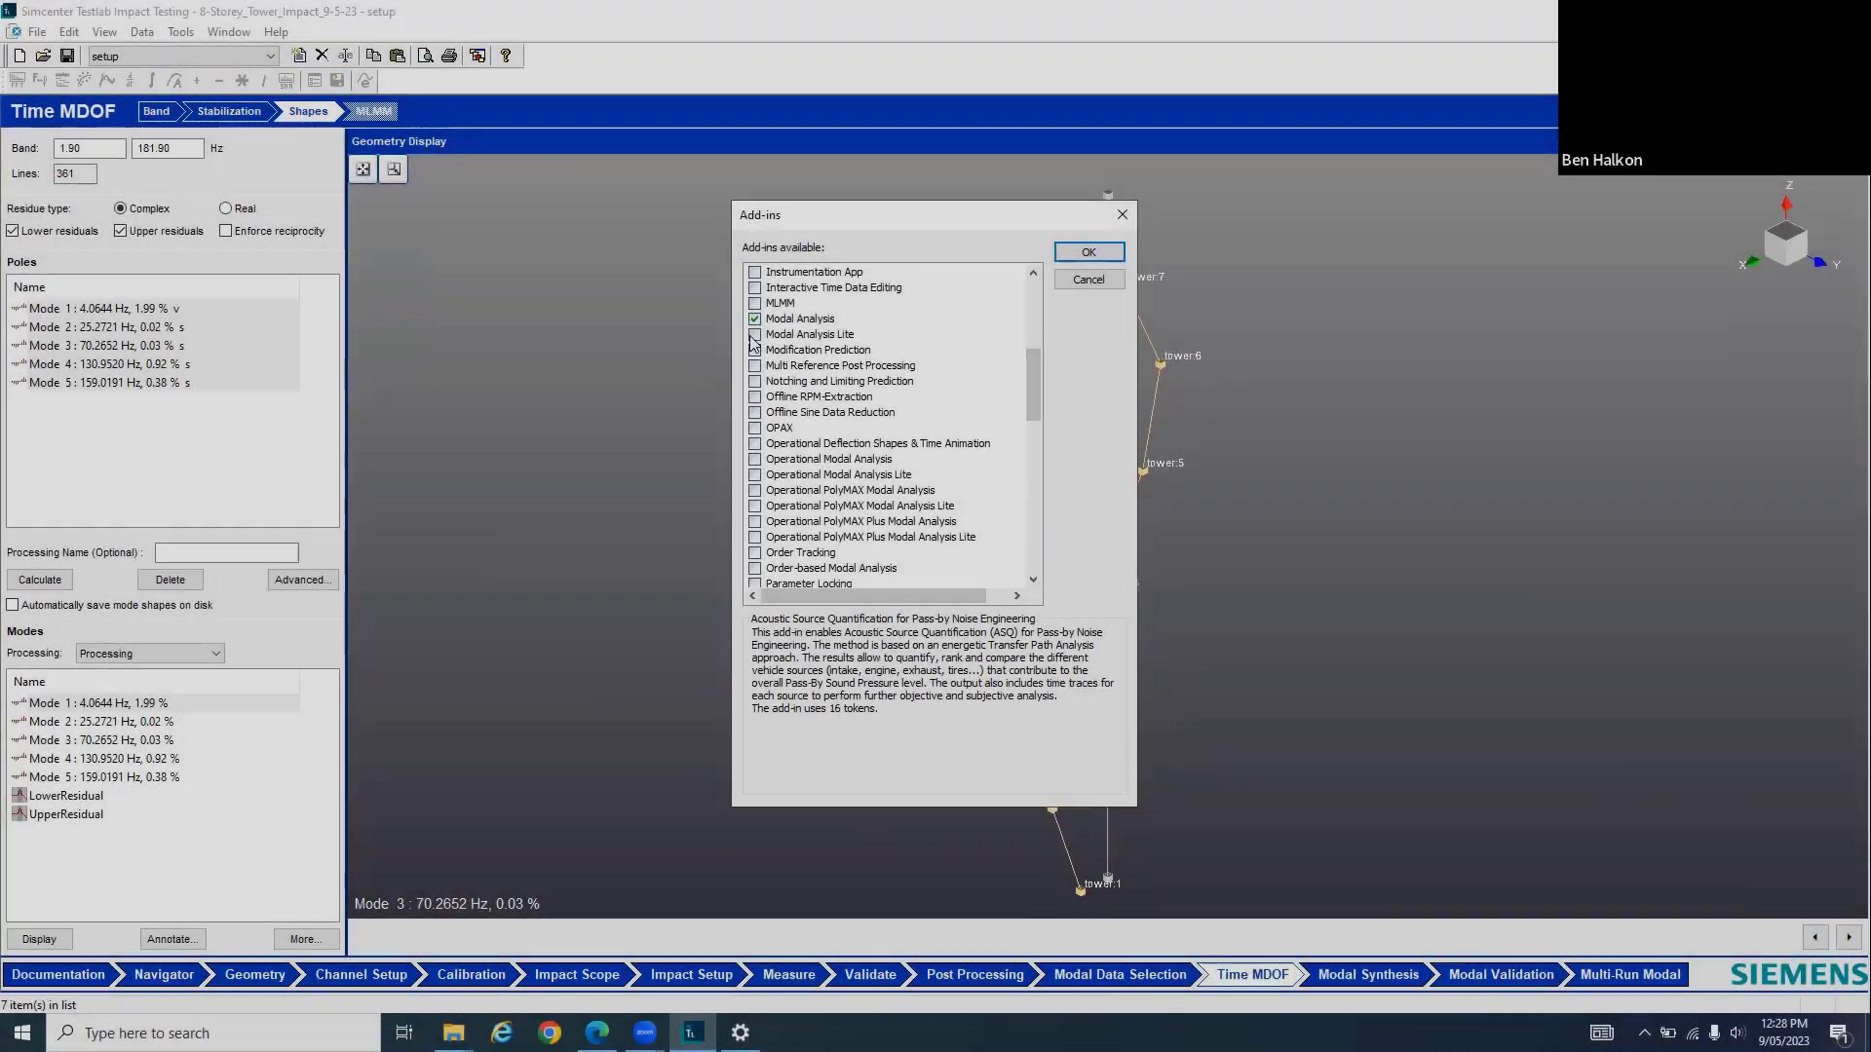
Enable the Modification Prediction add-in and open its worksheet
key(Down)
key(space)
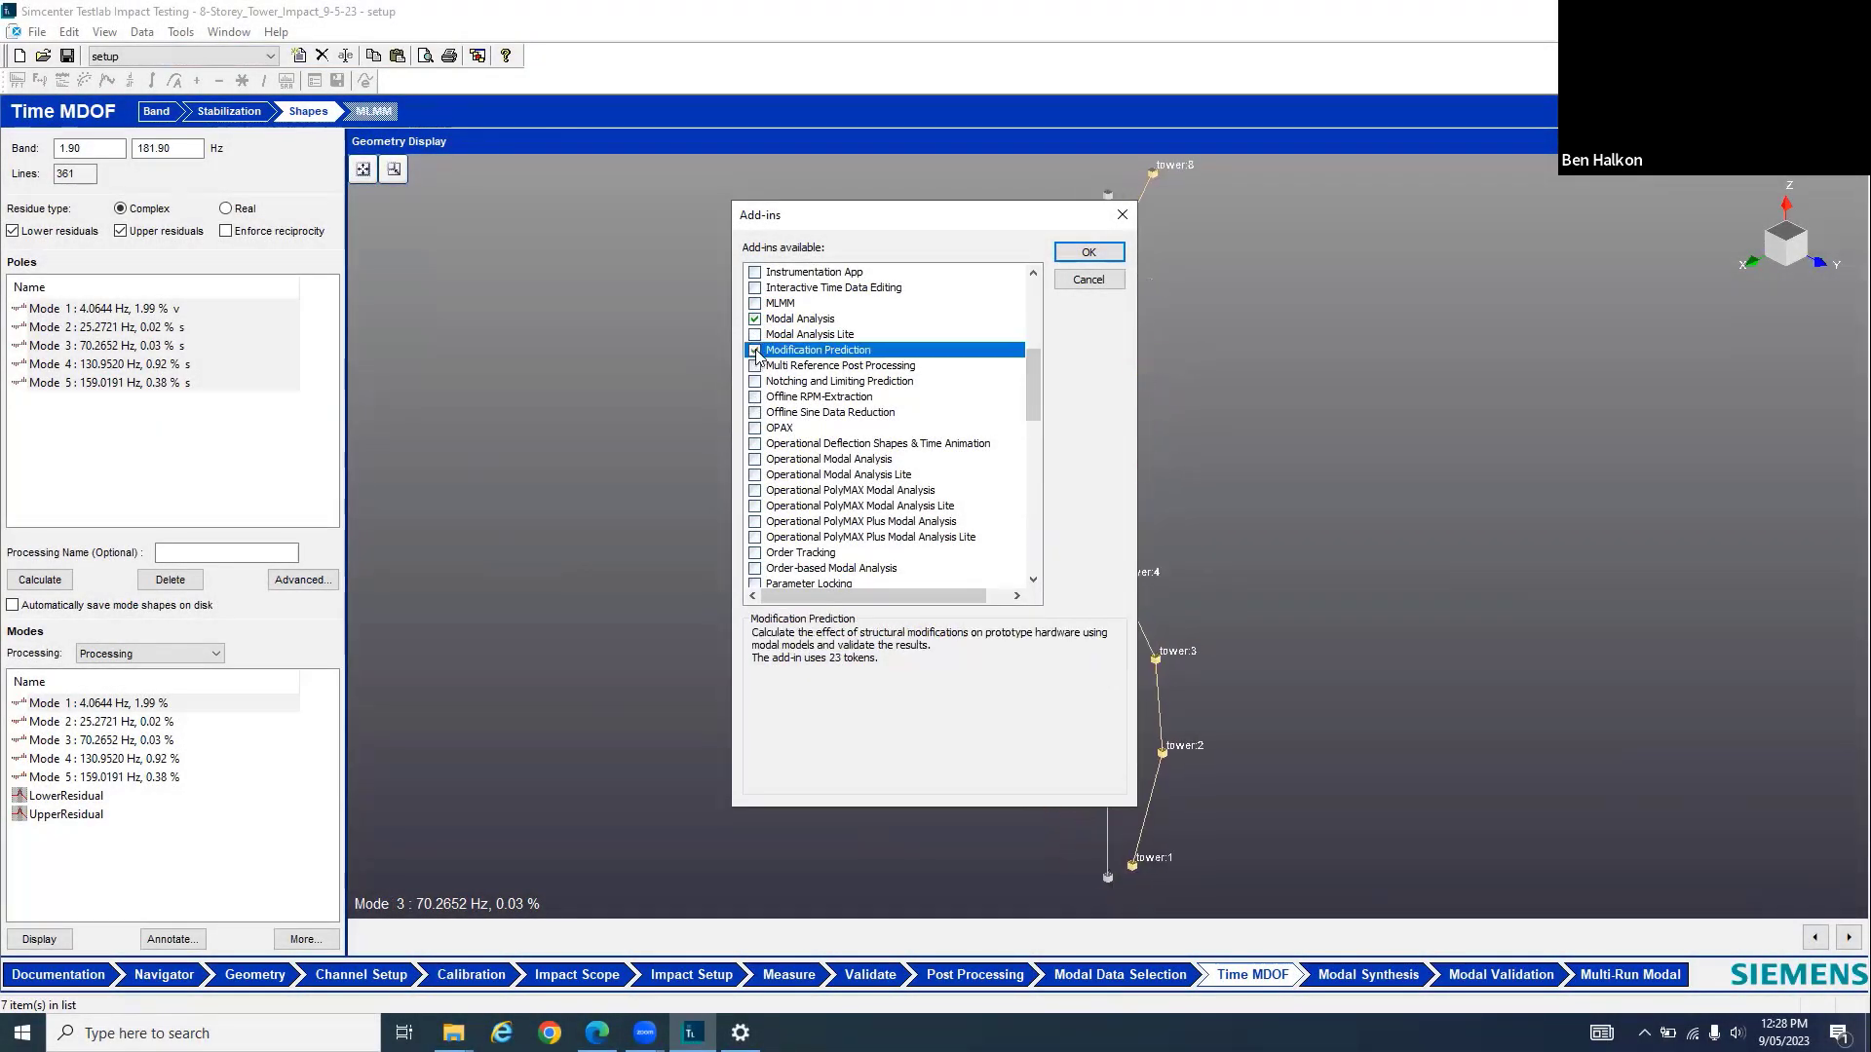
click(1088, 251)
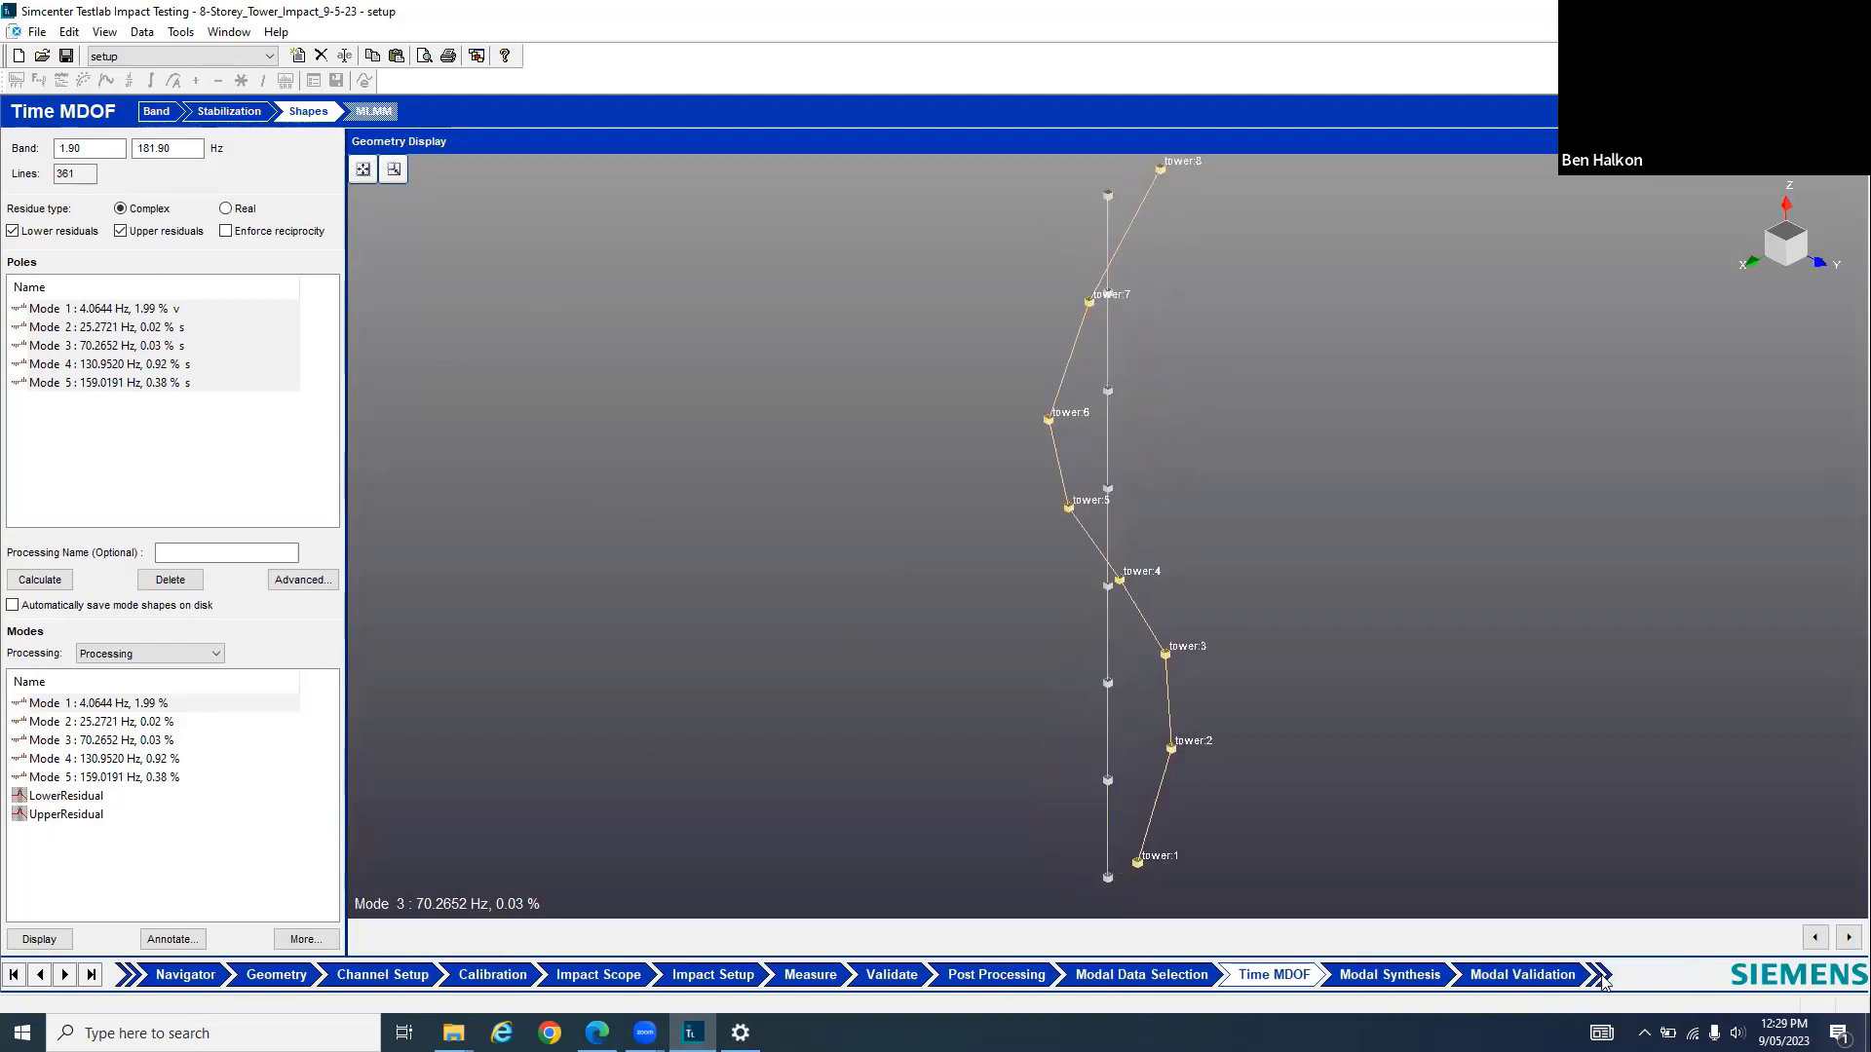
click(1686, 977)
click(1639, 976)
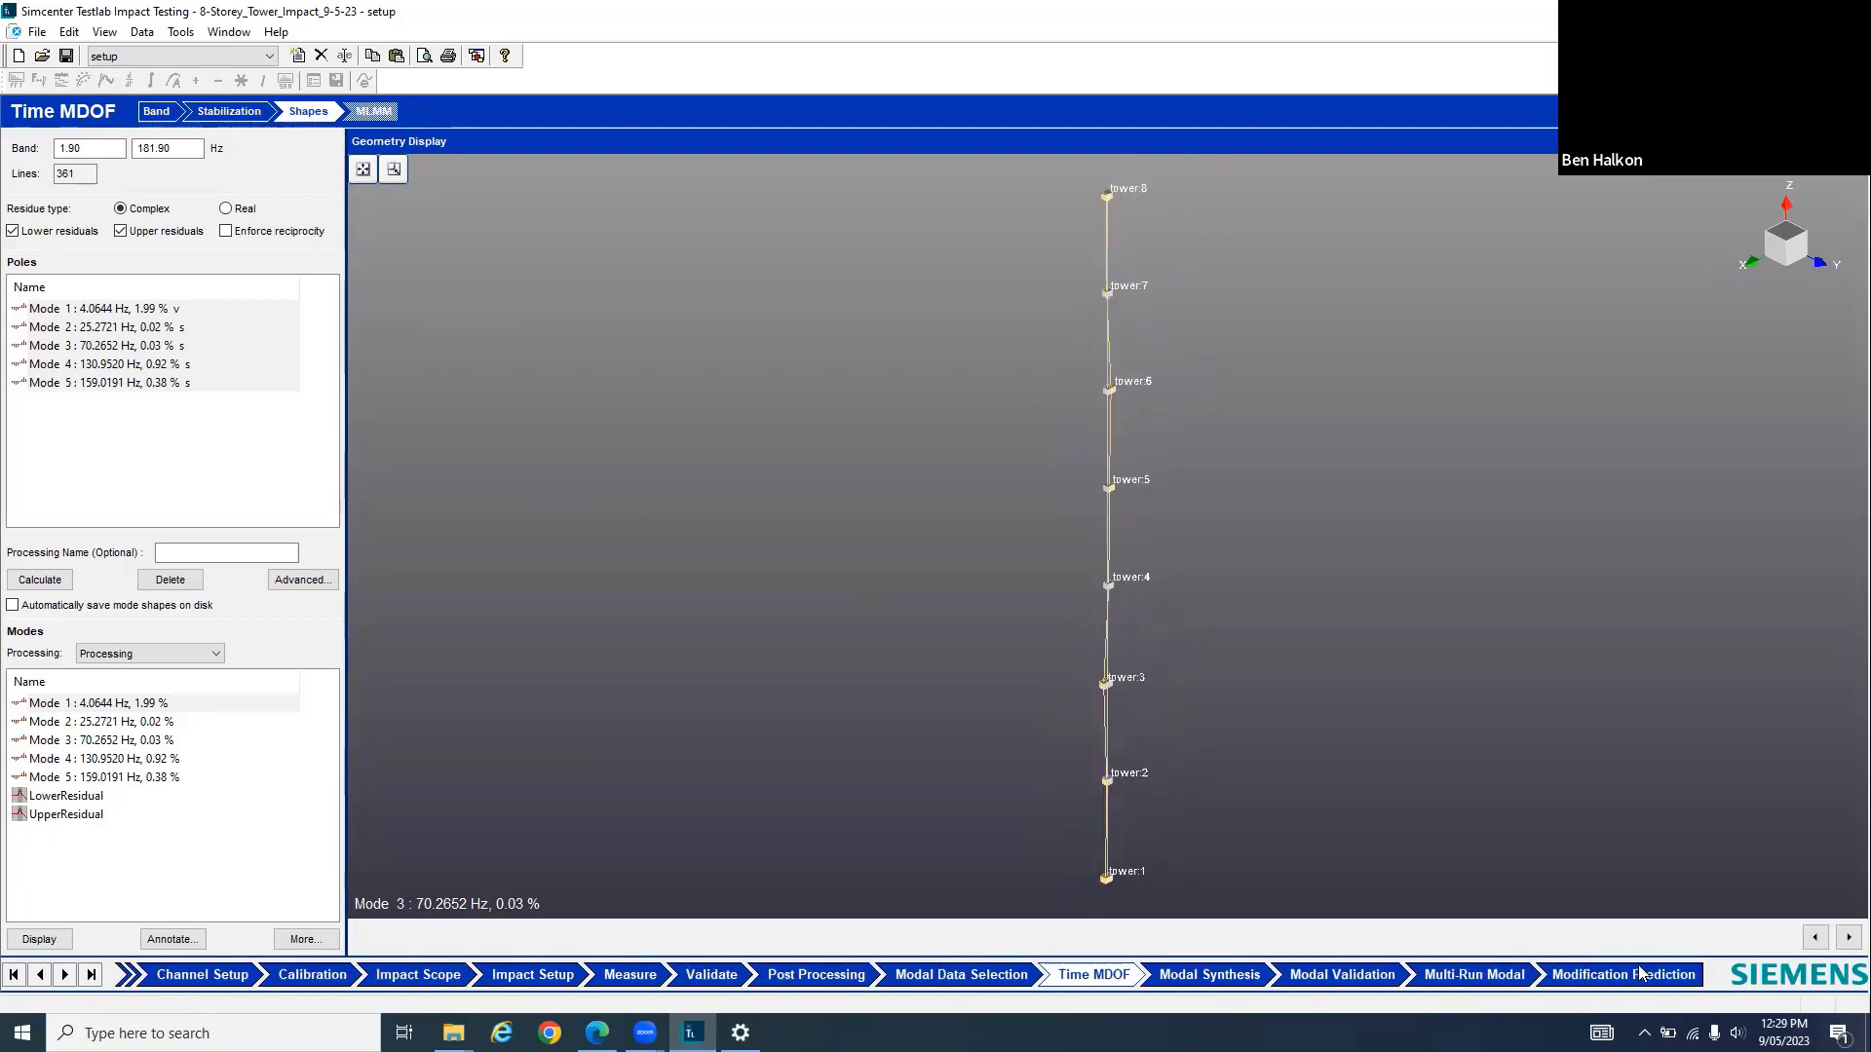
click(1627, 975)
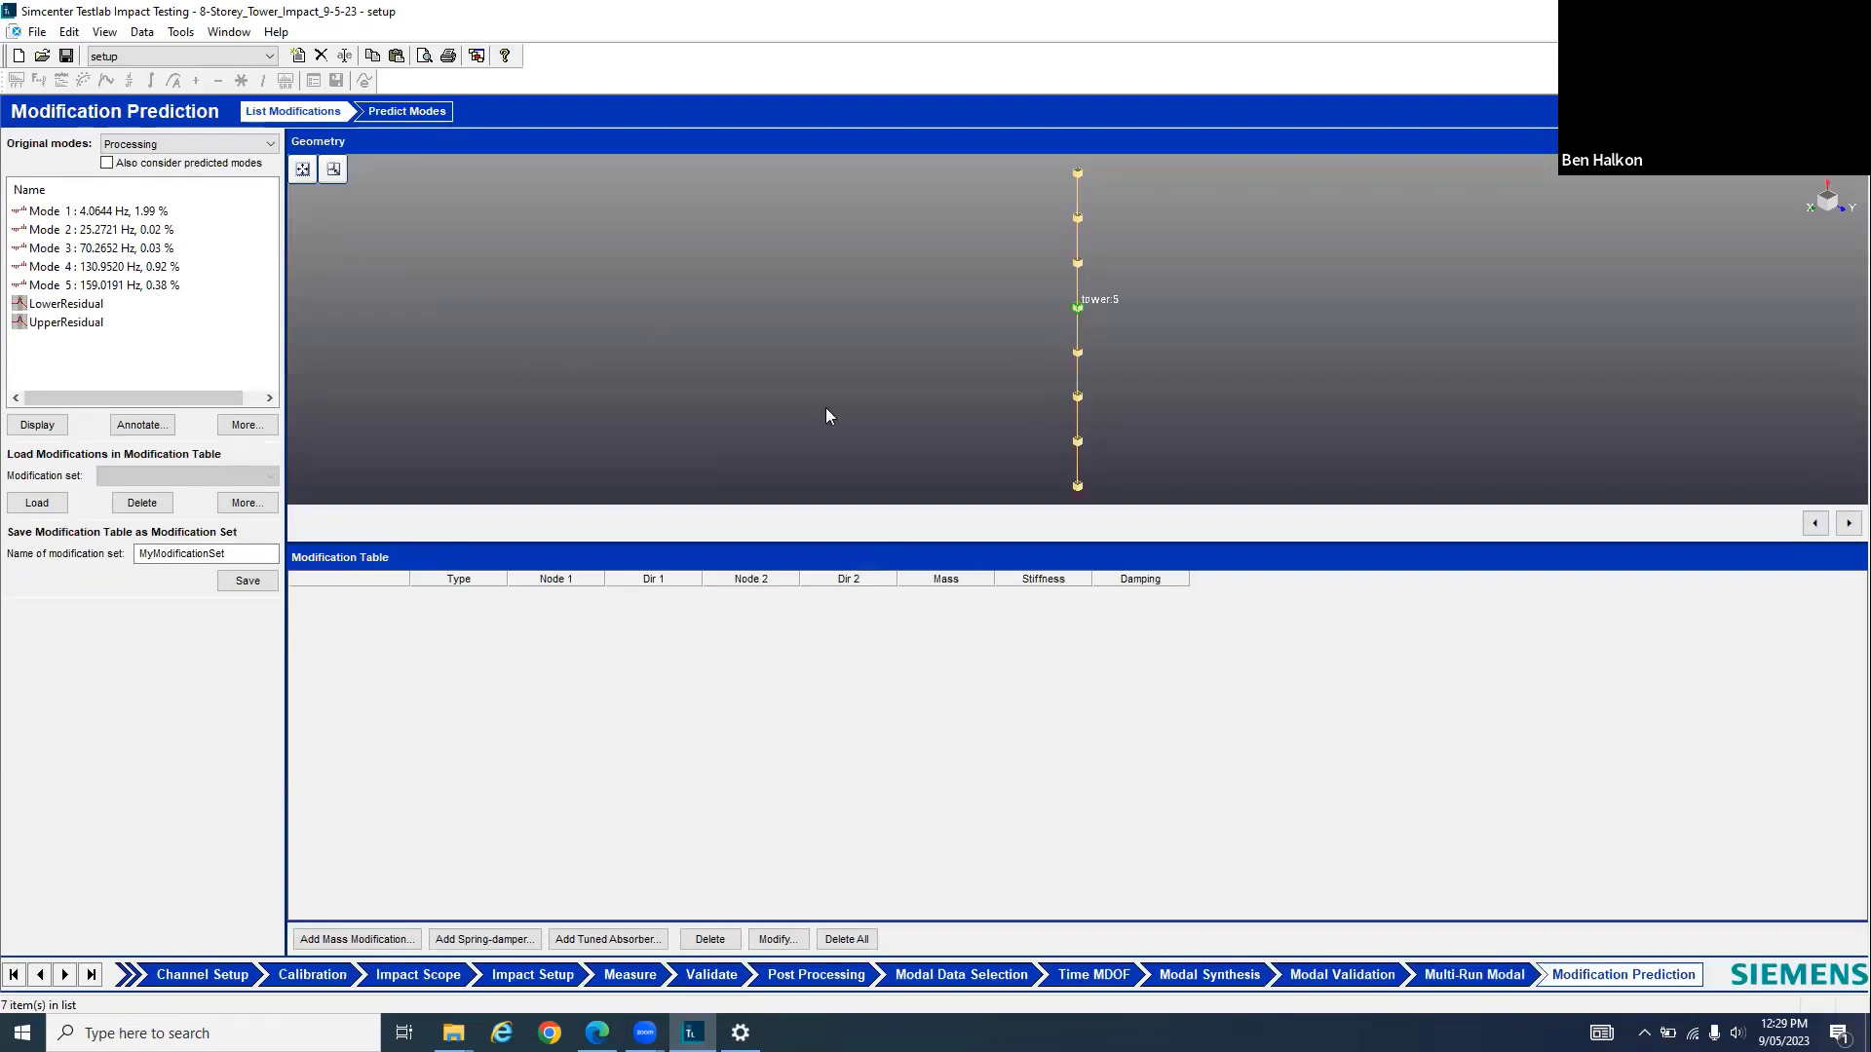
Add a 1 kg mass modification at node tower:5 to the Modification Table
click(354, 941)
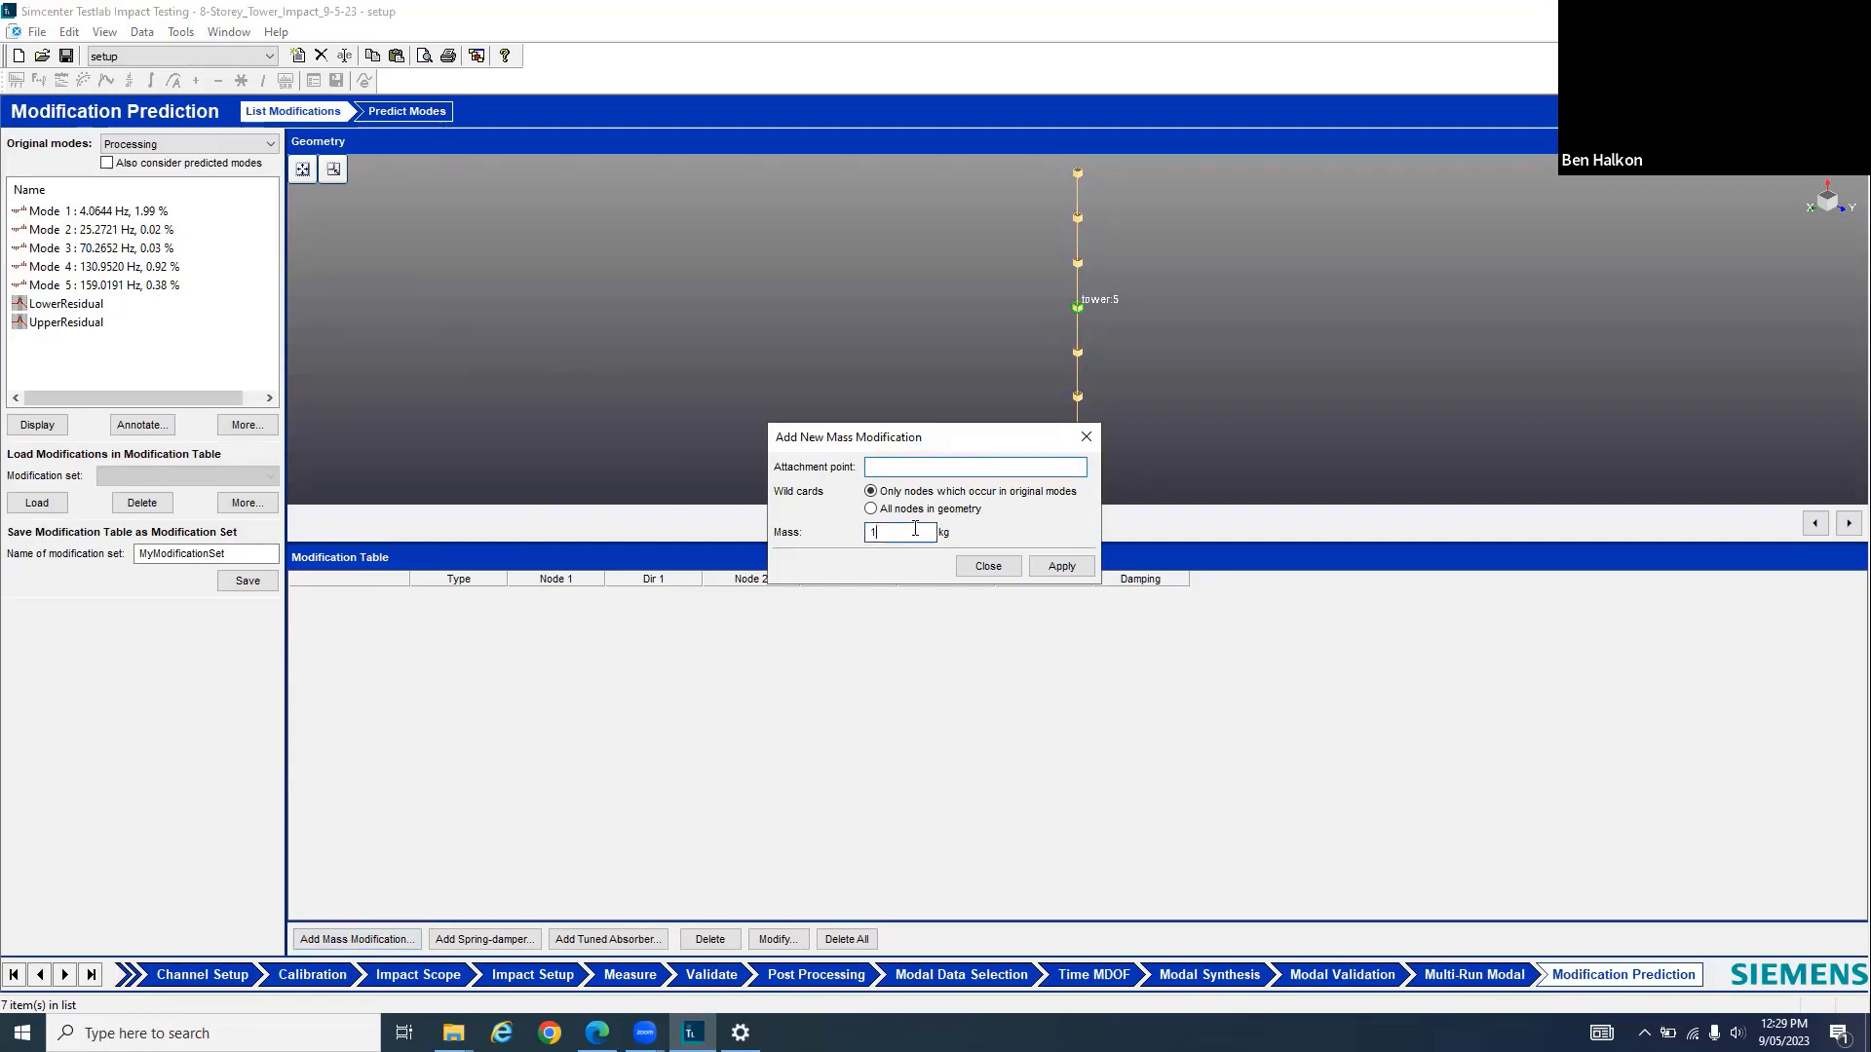
click(1078, 308)
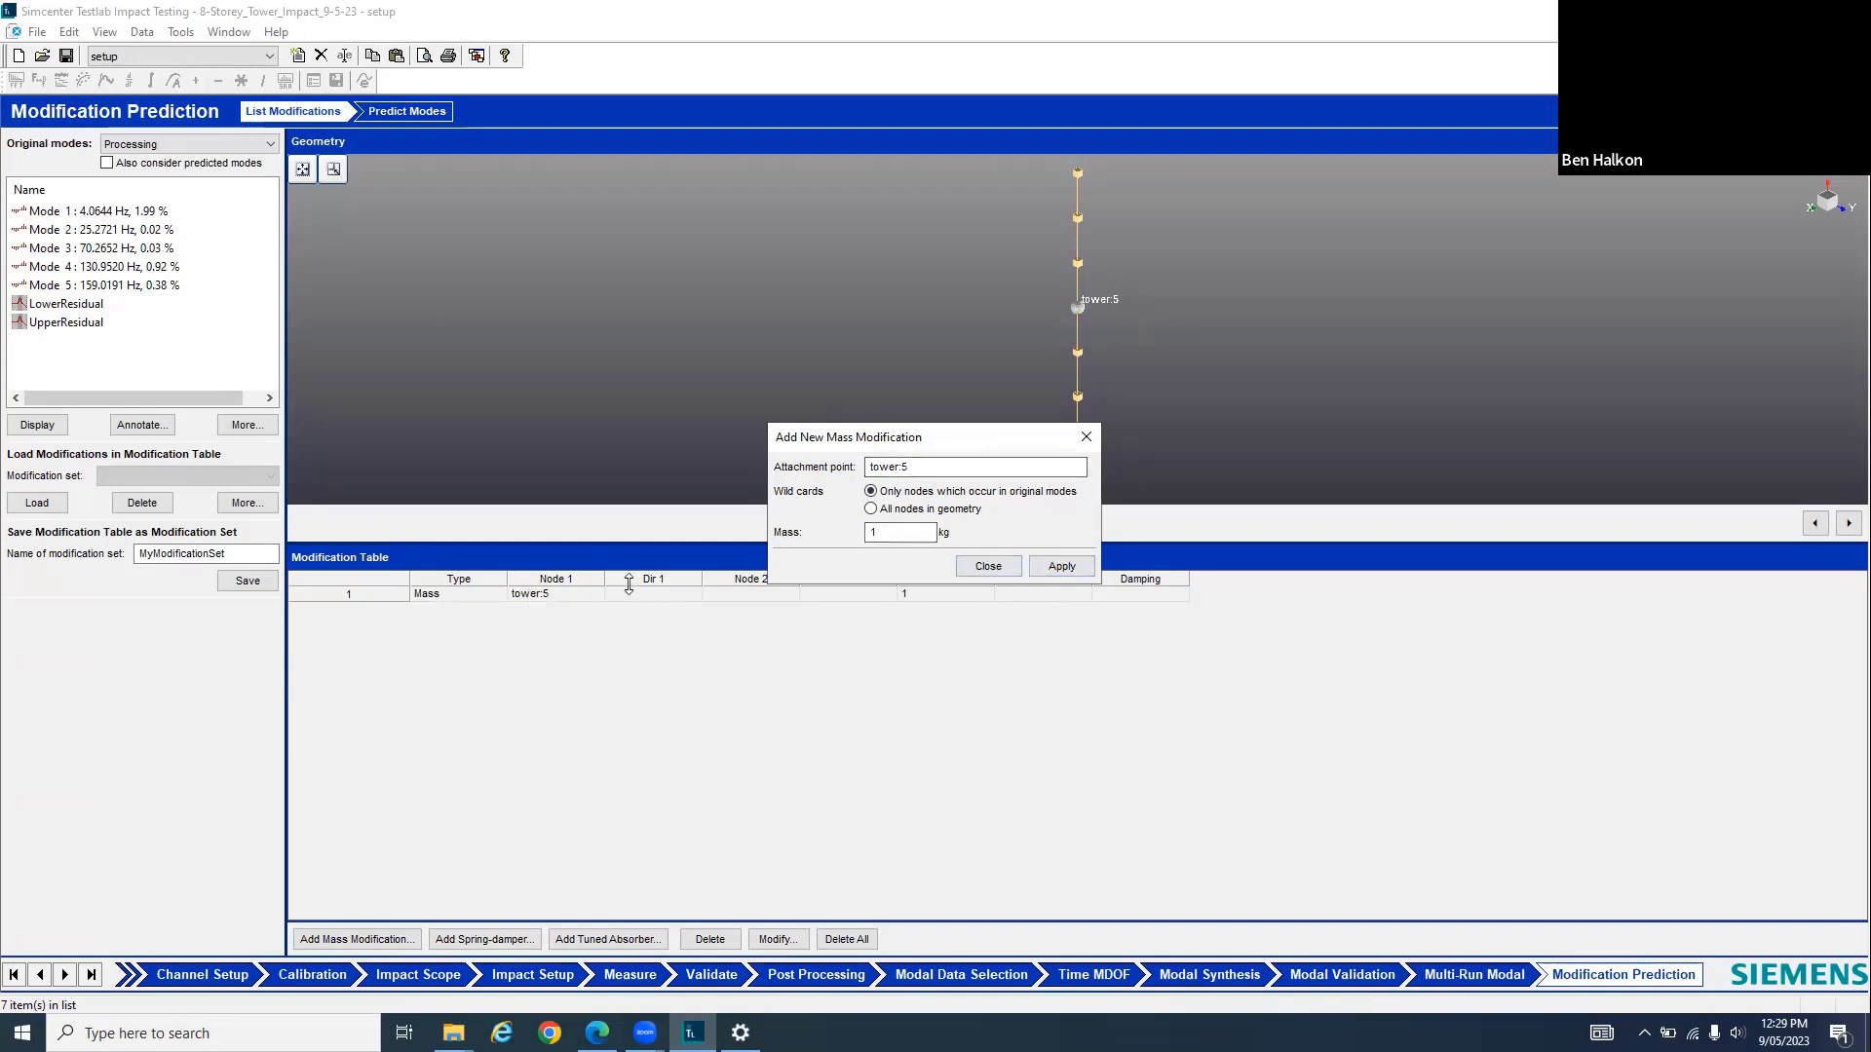
click(988, 566)
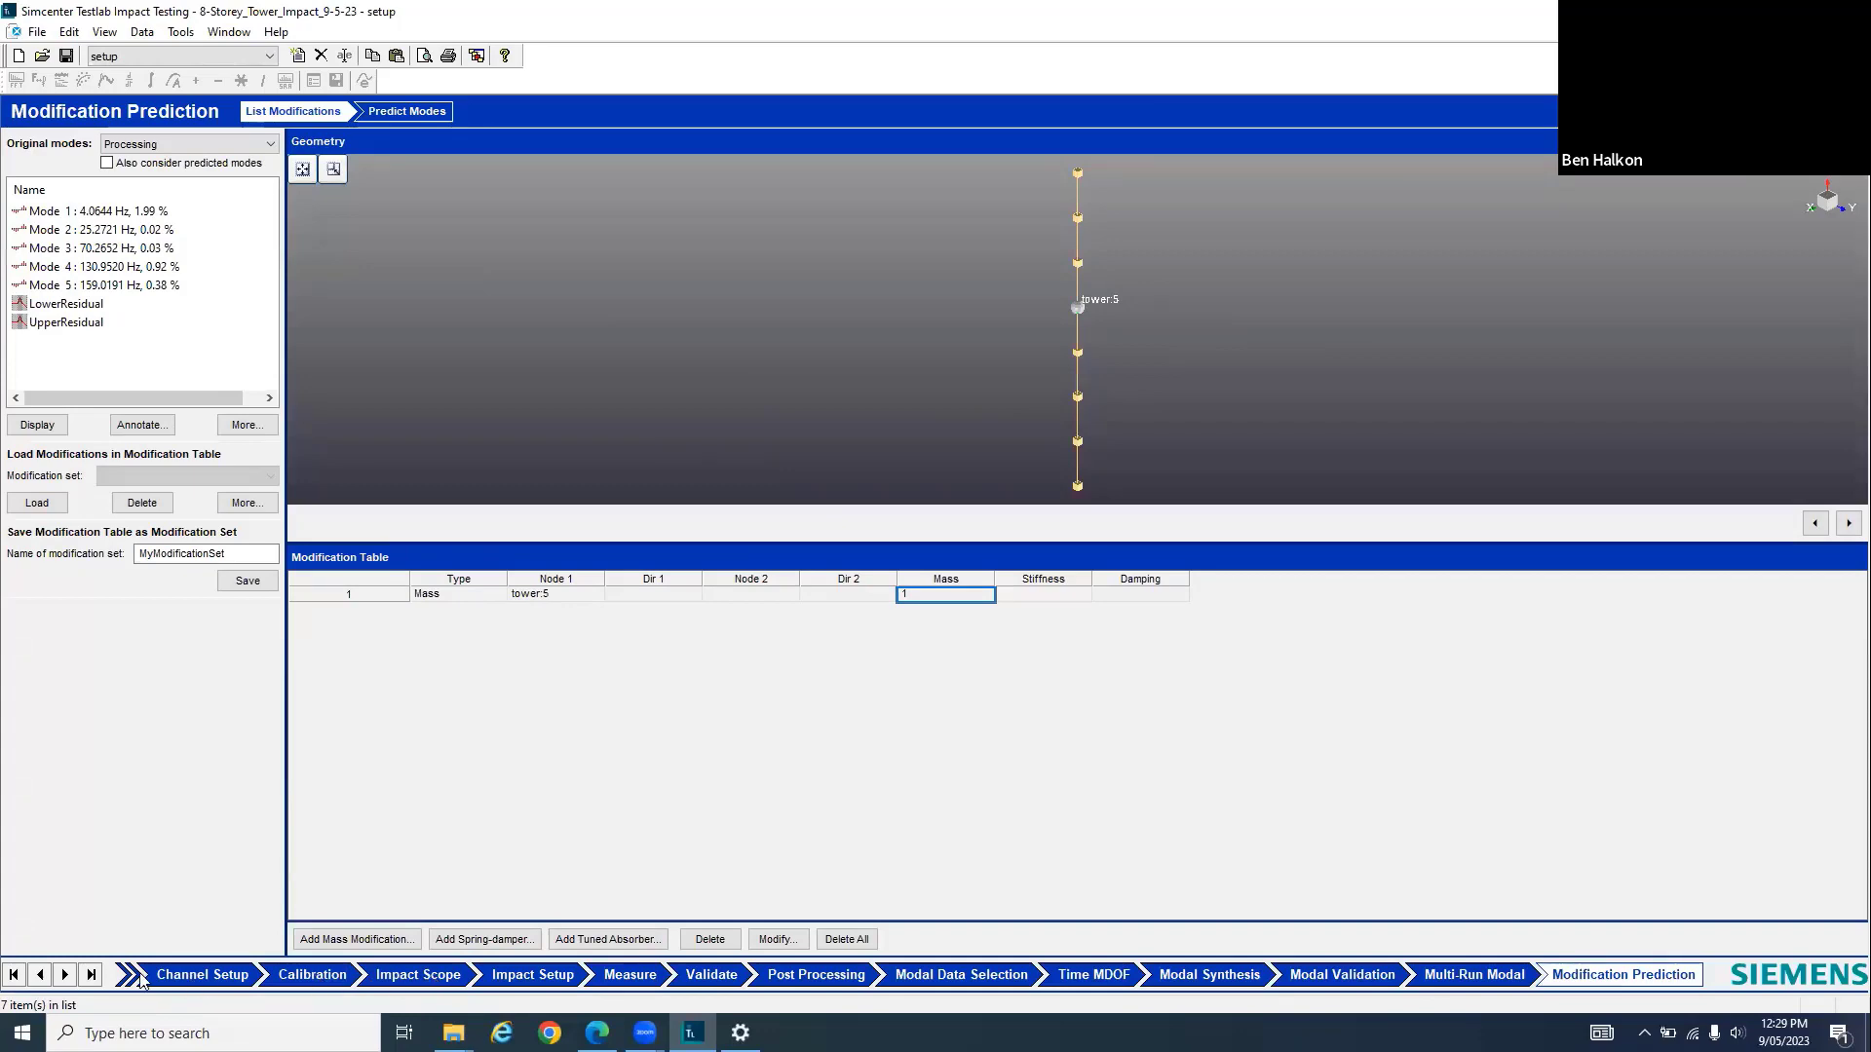
Review the test preparation worksheets from Geometry and Channel Setup through Impact Scope to the Windowing settings of Impact Setup
click(180, 977)
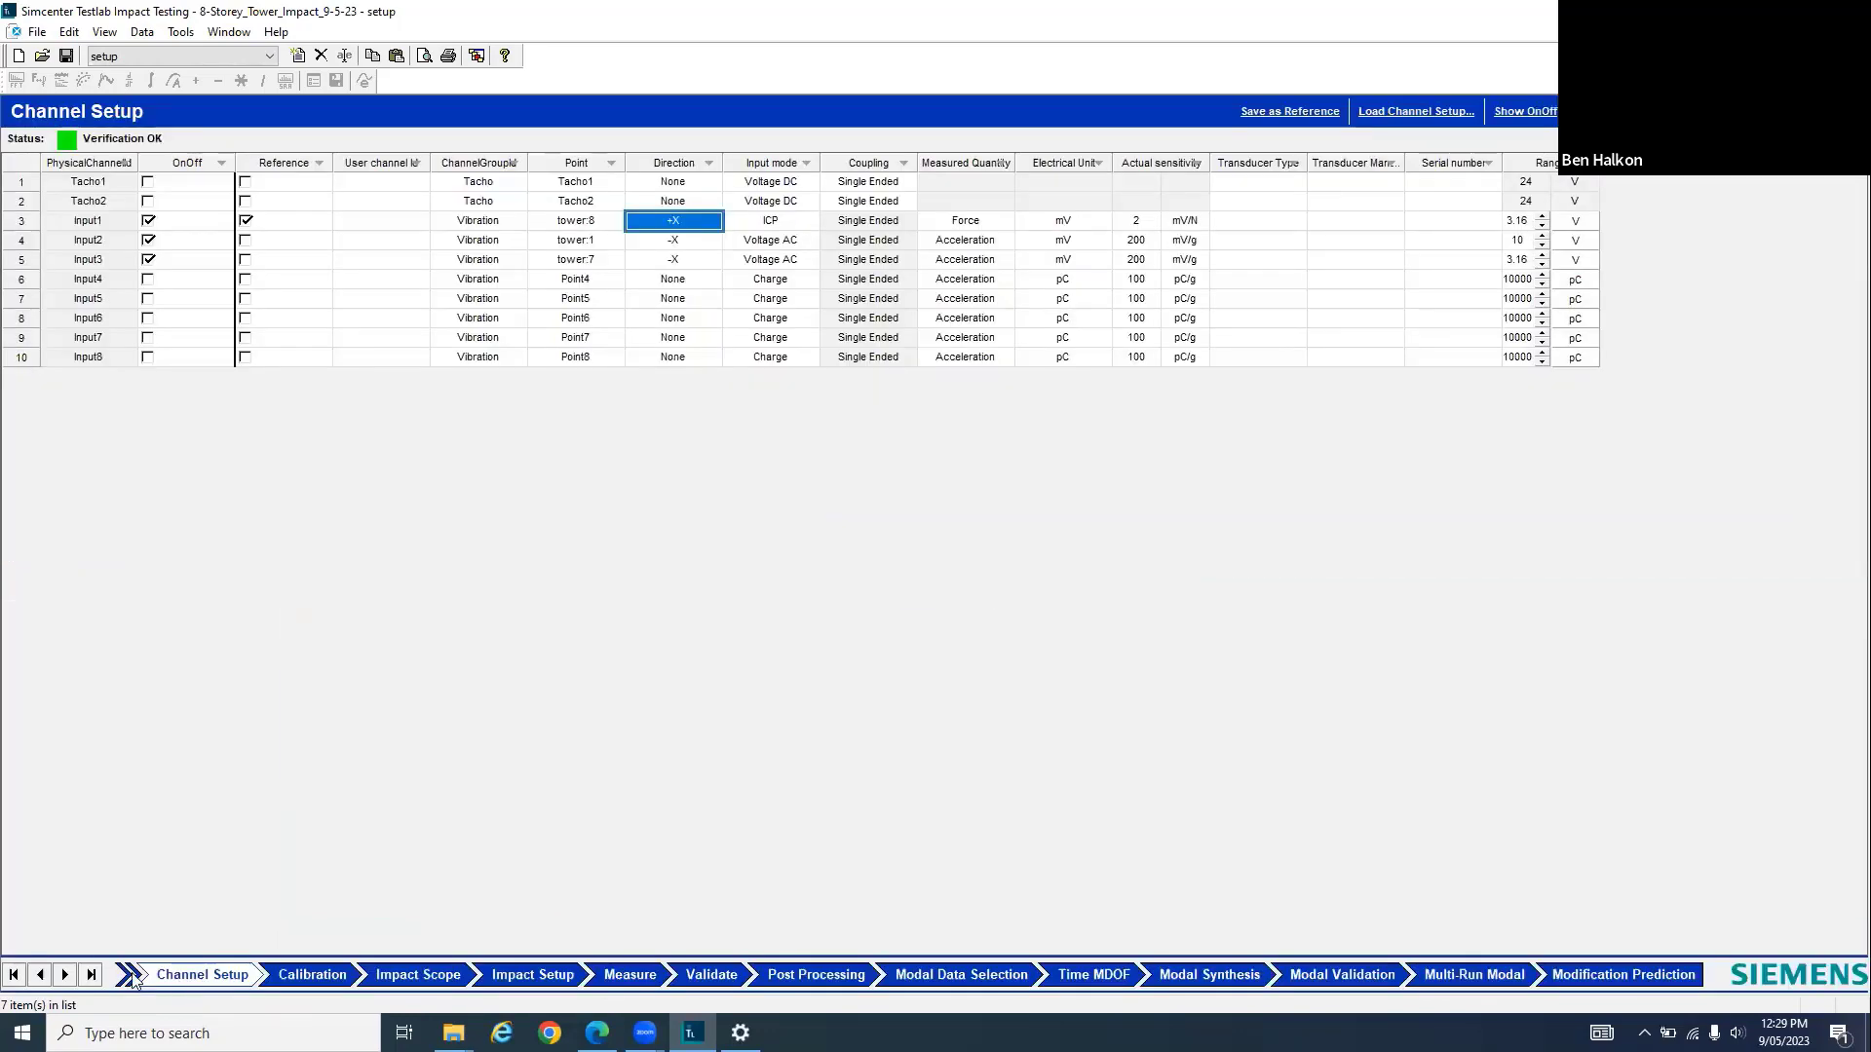
click(16, 975)
click(343, 973)
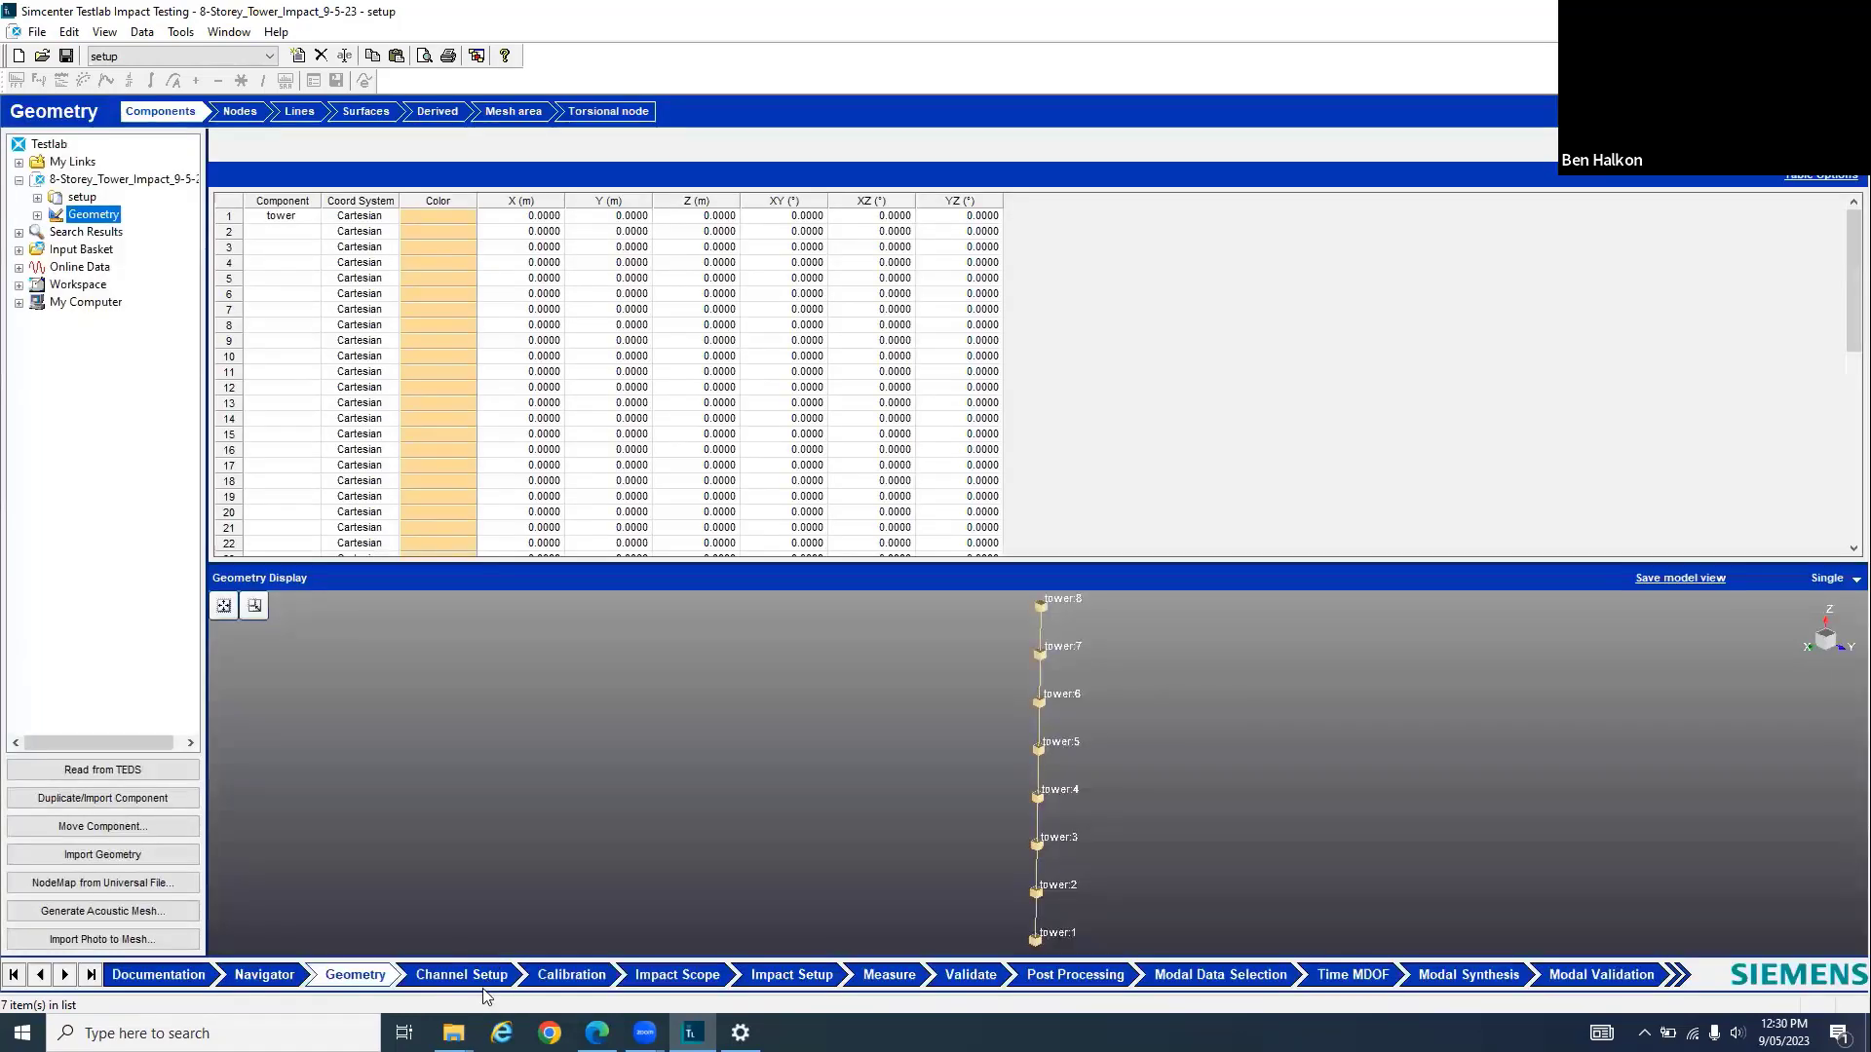
click(489, 977)
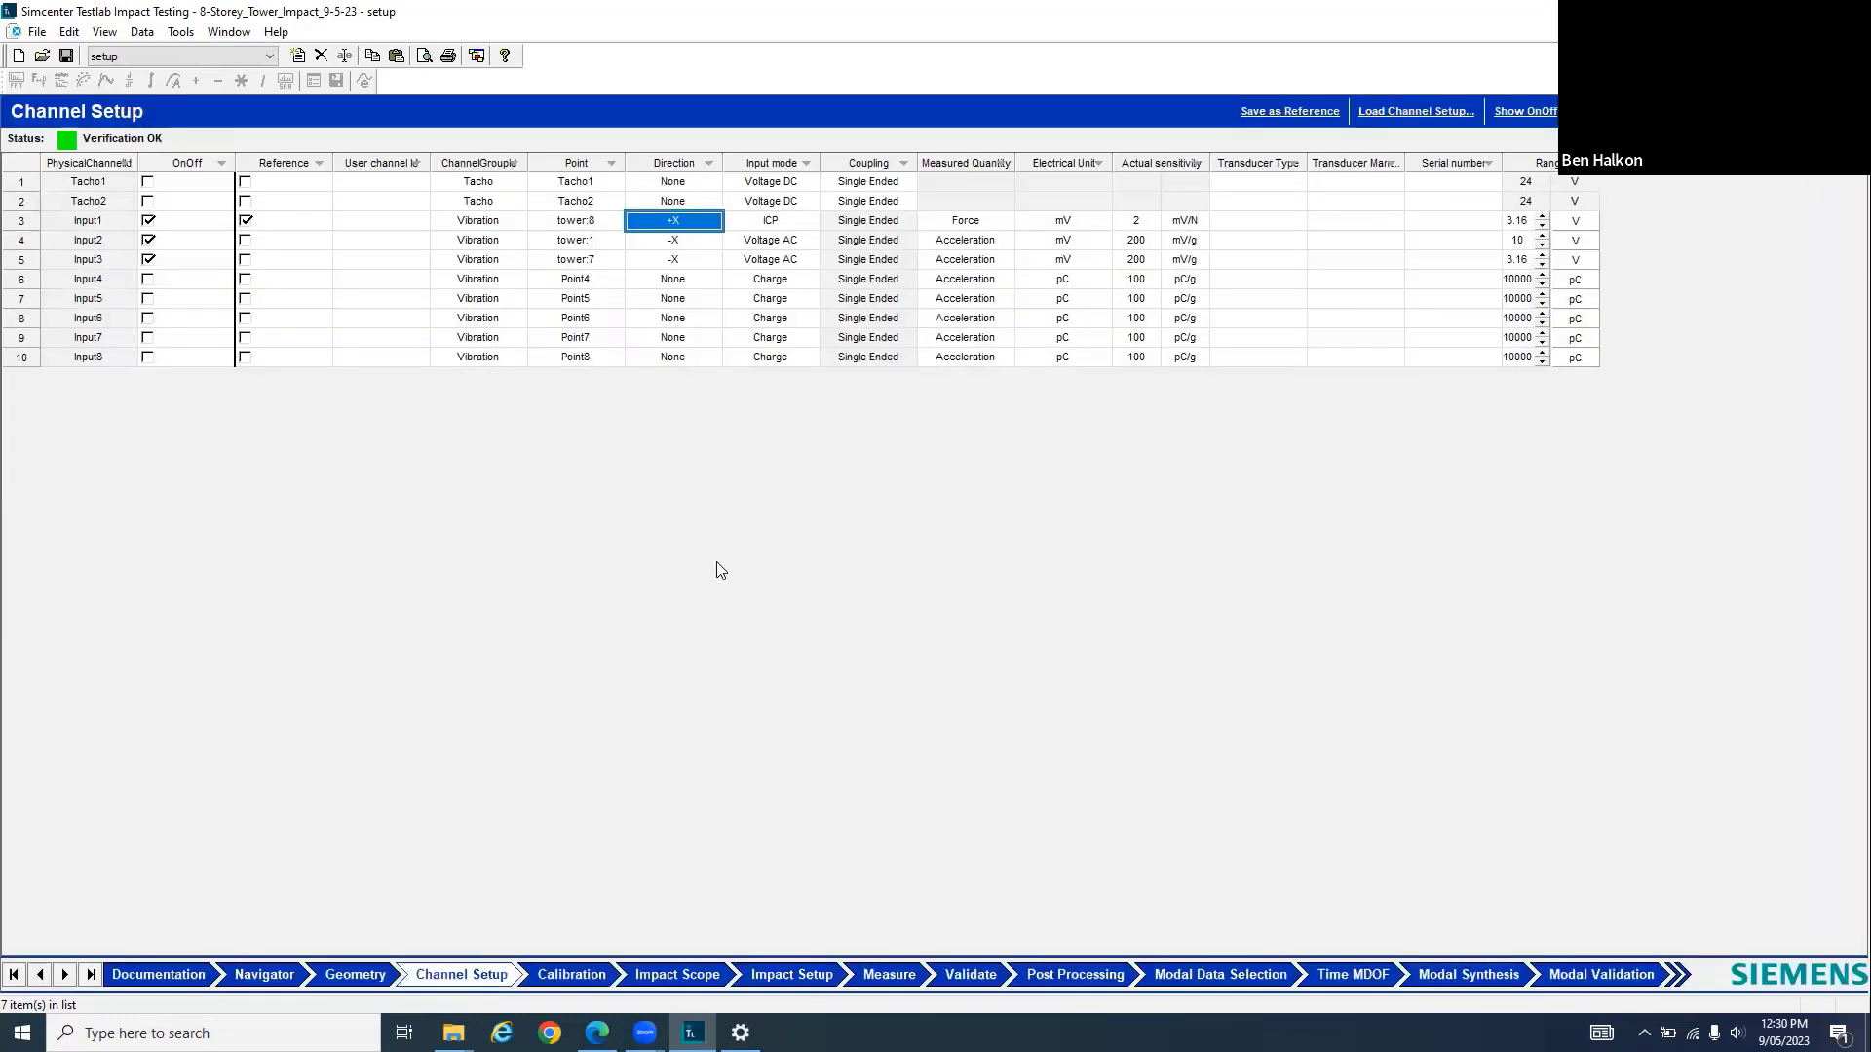
click(667, 977)
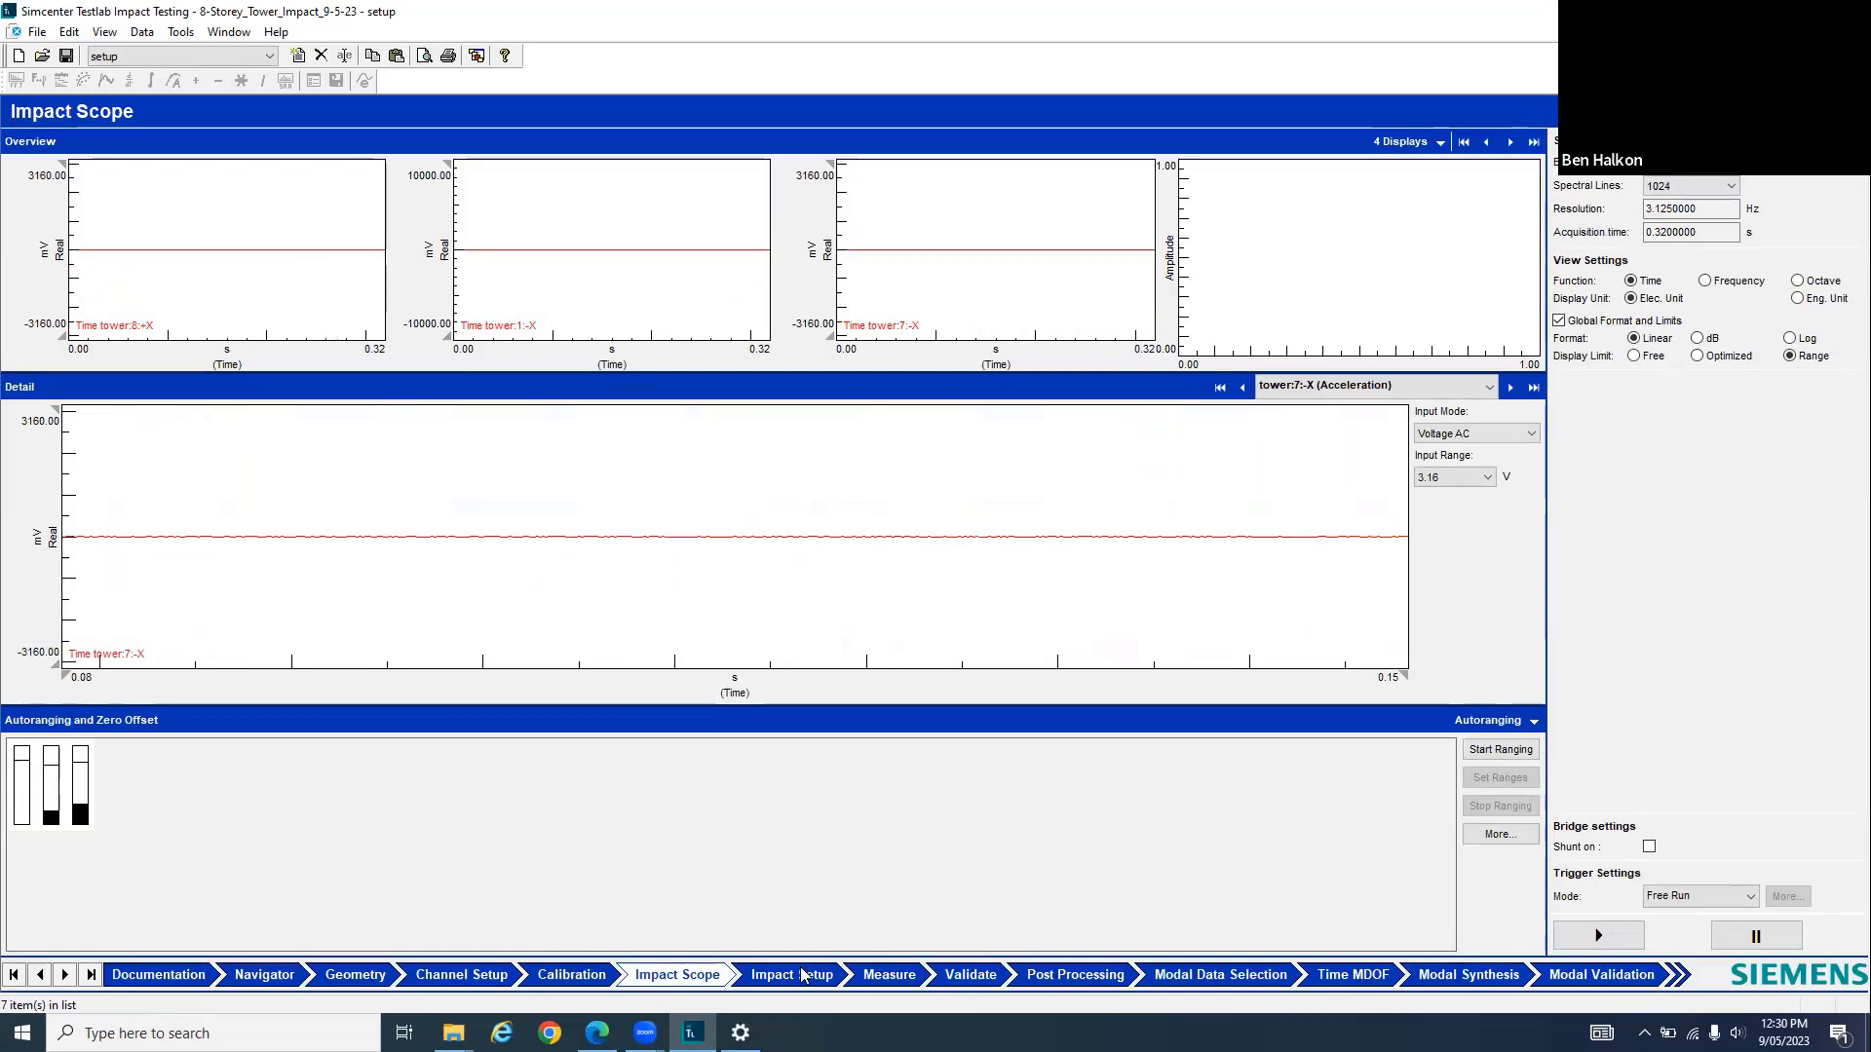
click(791, 976)
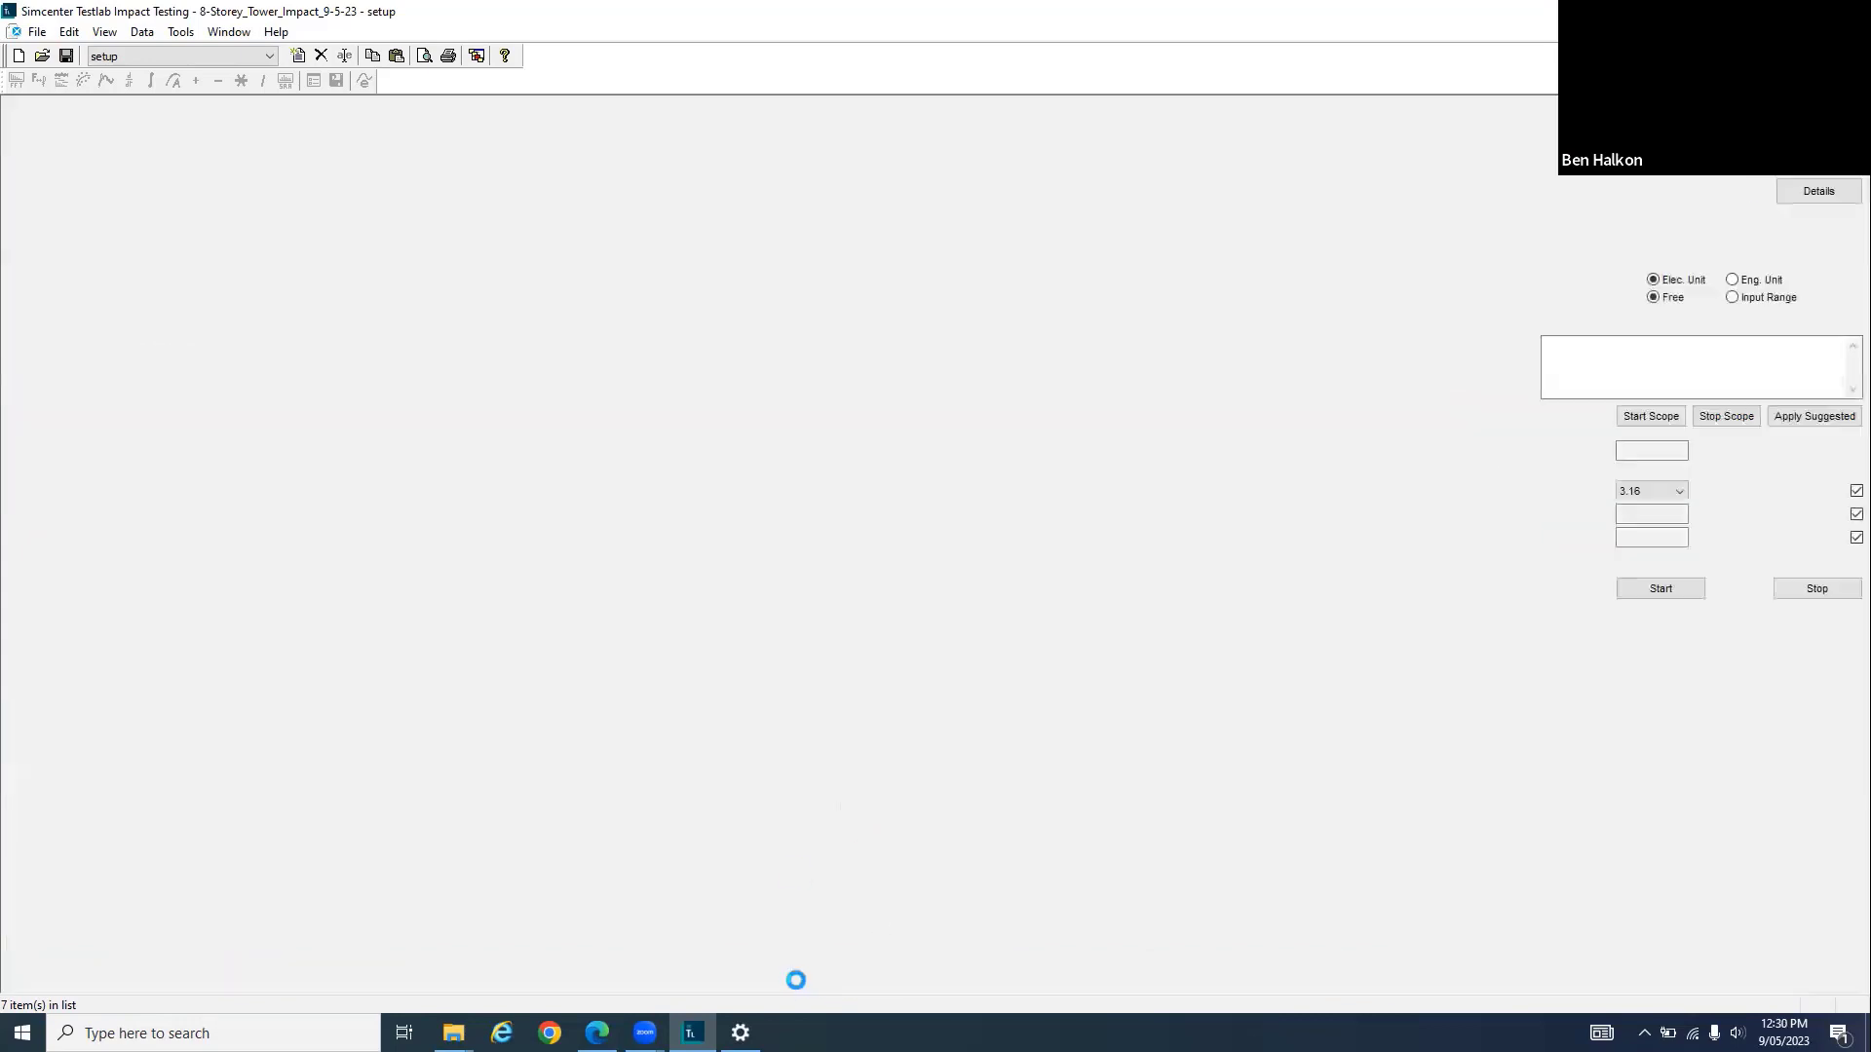
click(253, 113)
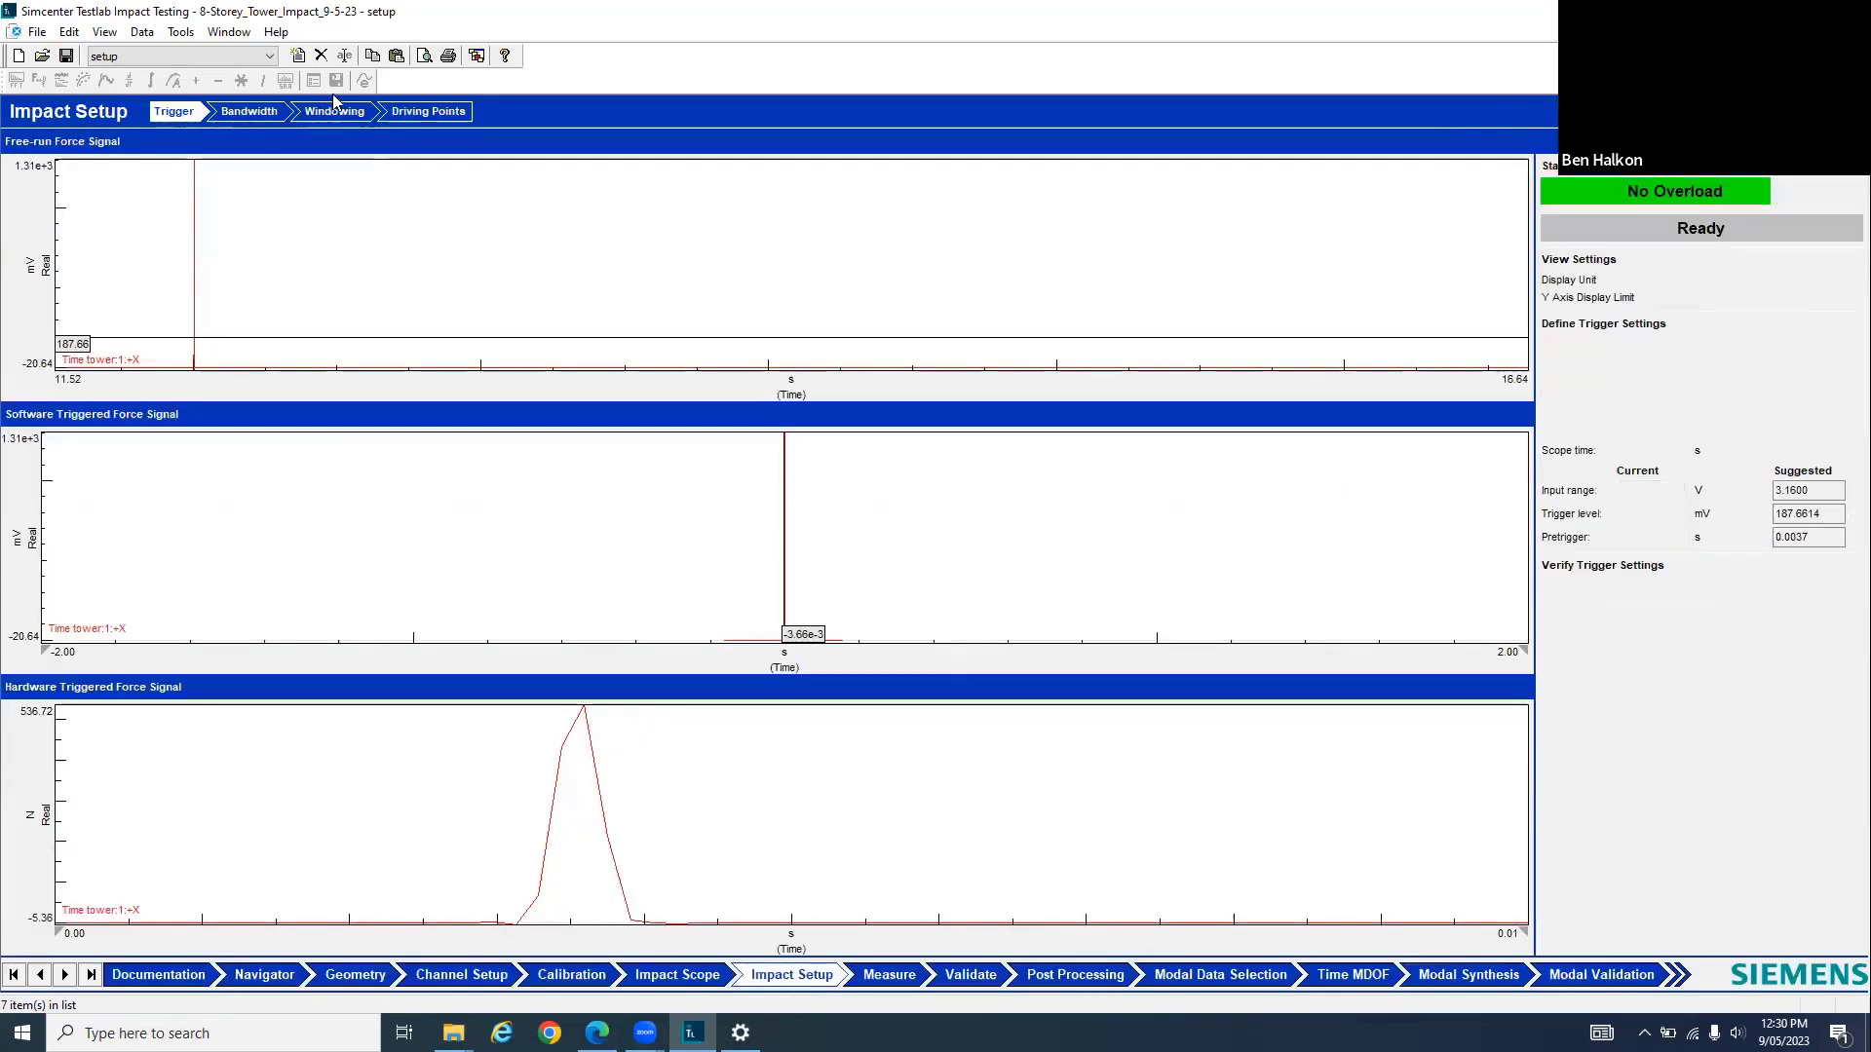
click(336, 113)
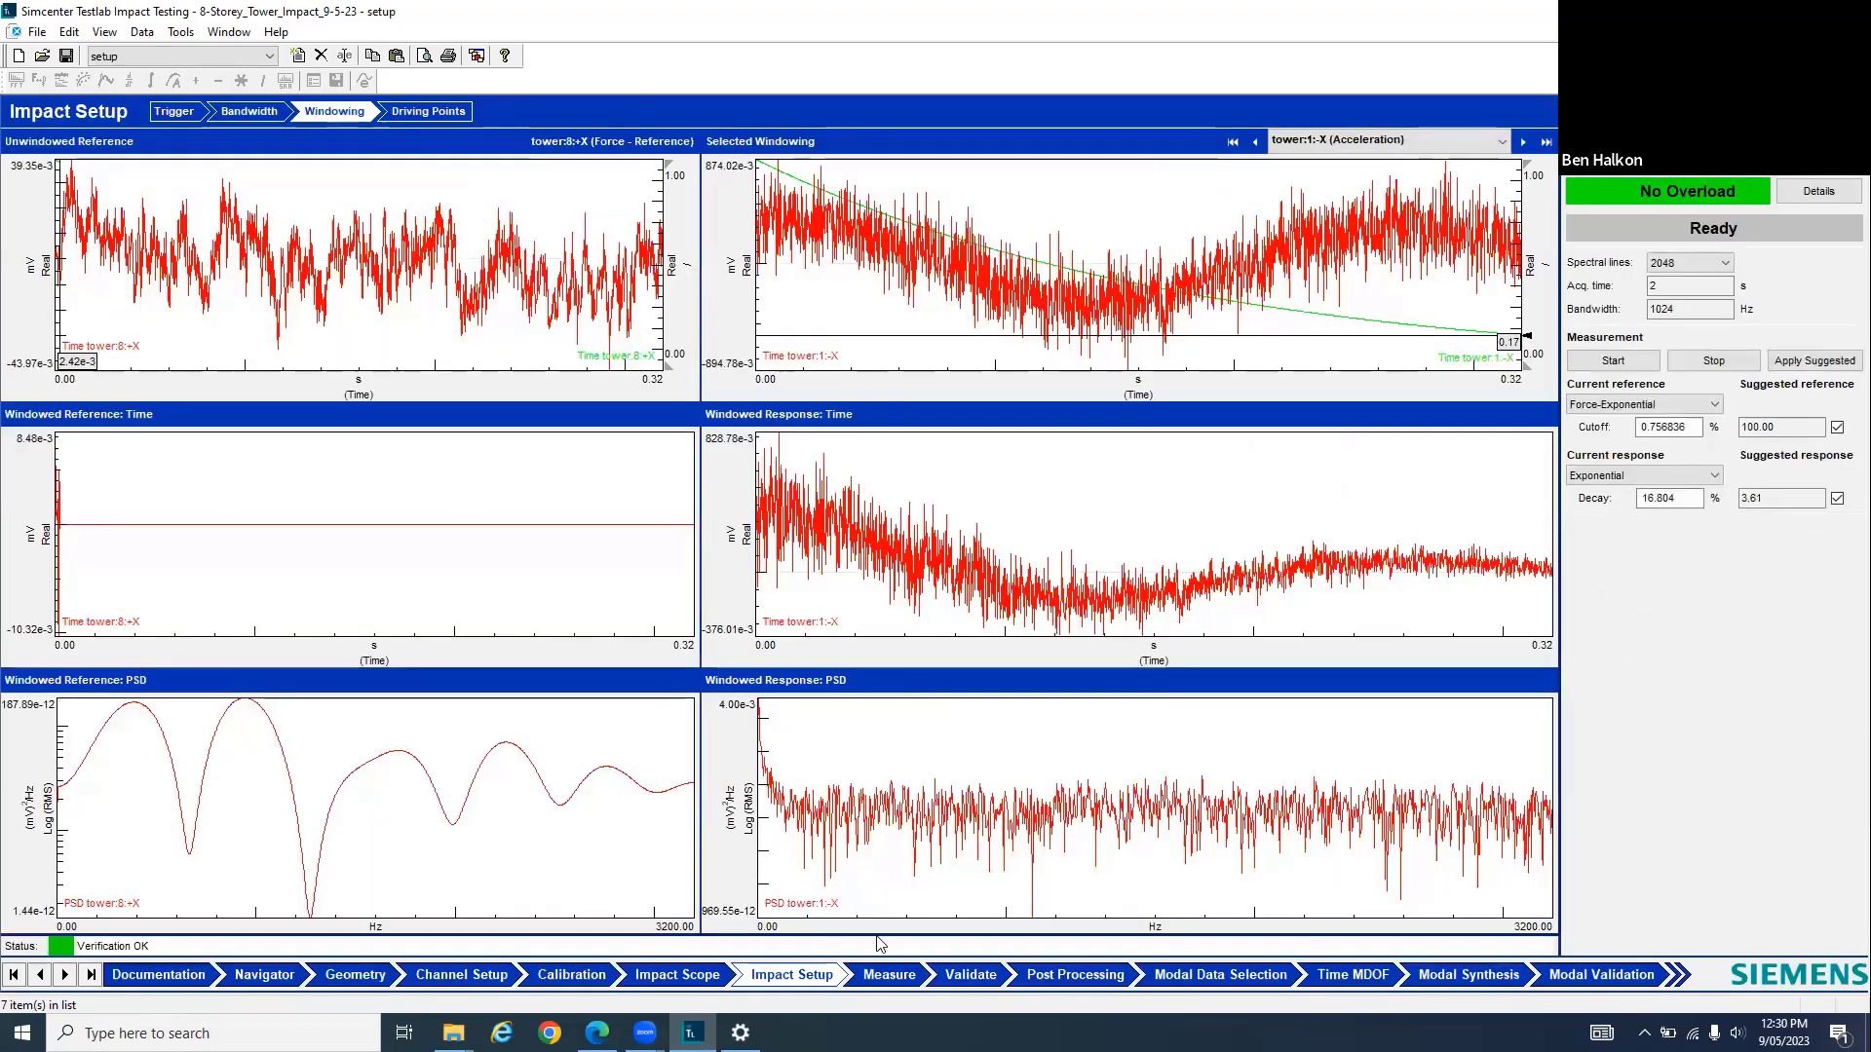
Review the Measure, Validate and Modal Data Selection worksheets, ending with the mode shapes in Time MDOF
click(888, 975)
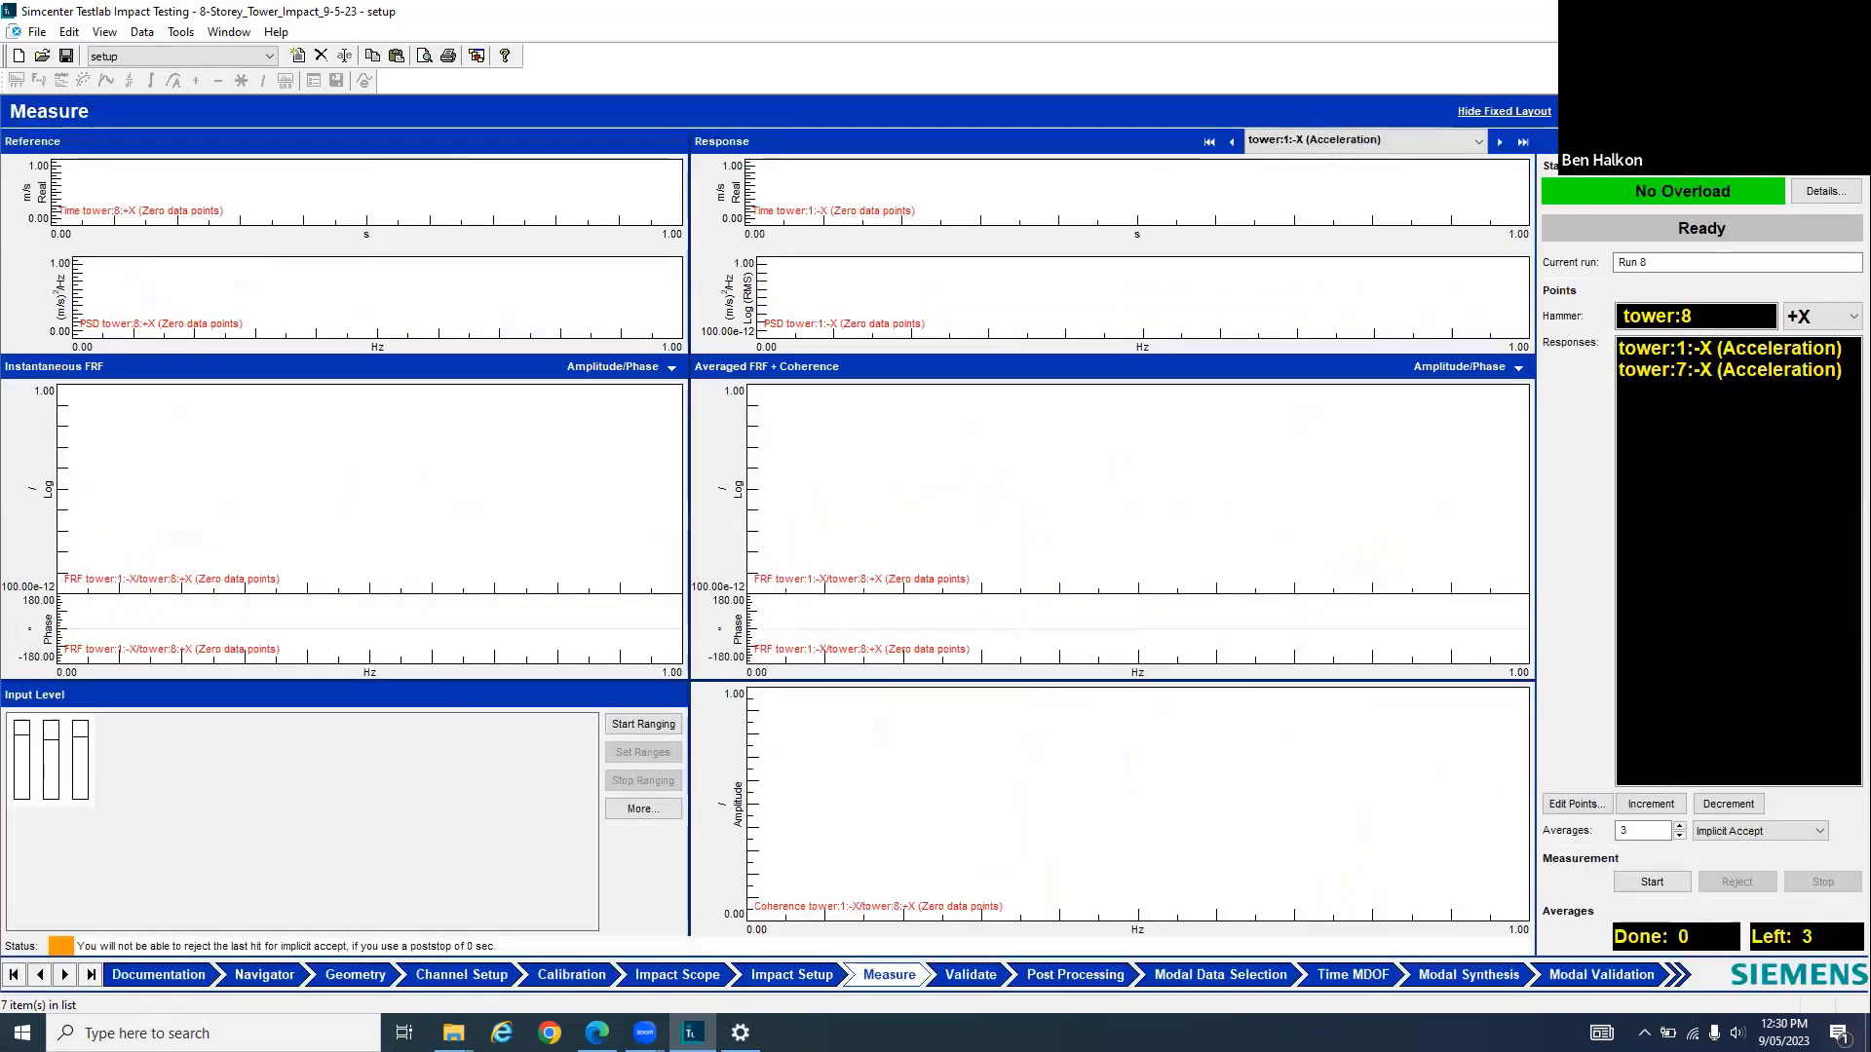
click(986, 976)
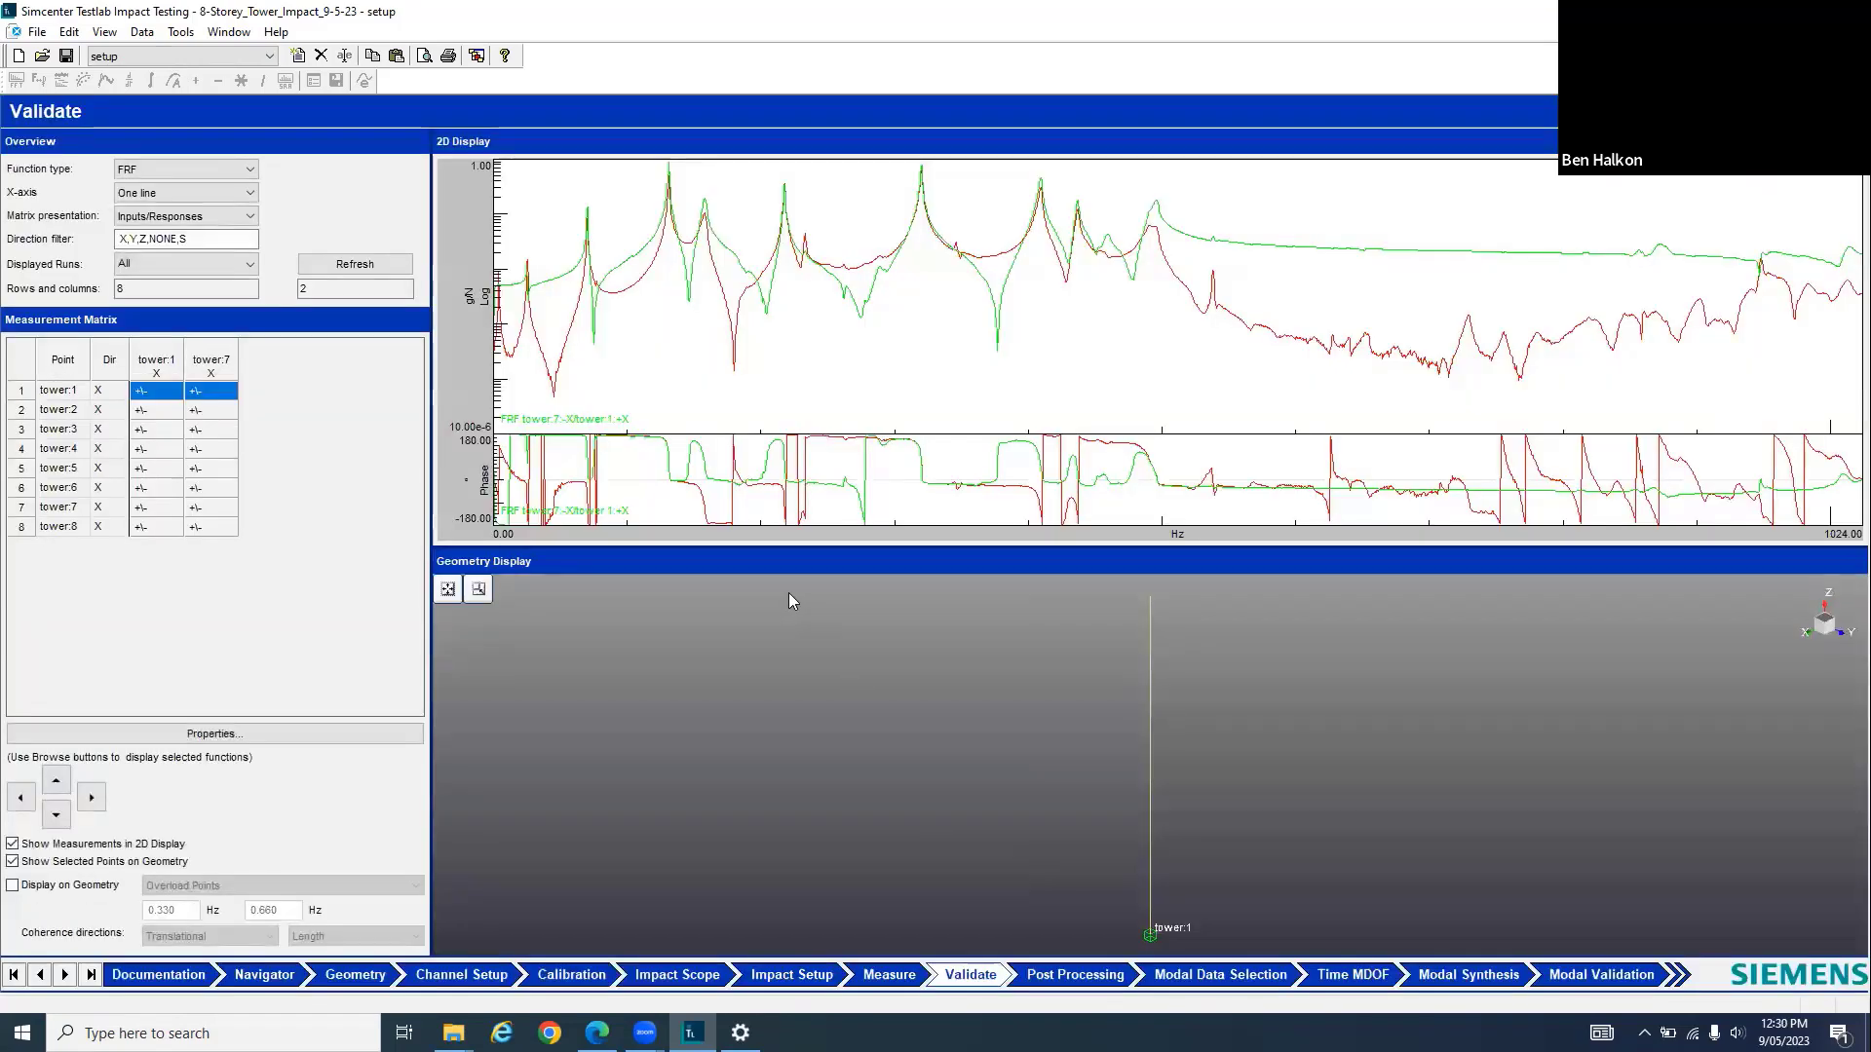
click(1217, 975)
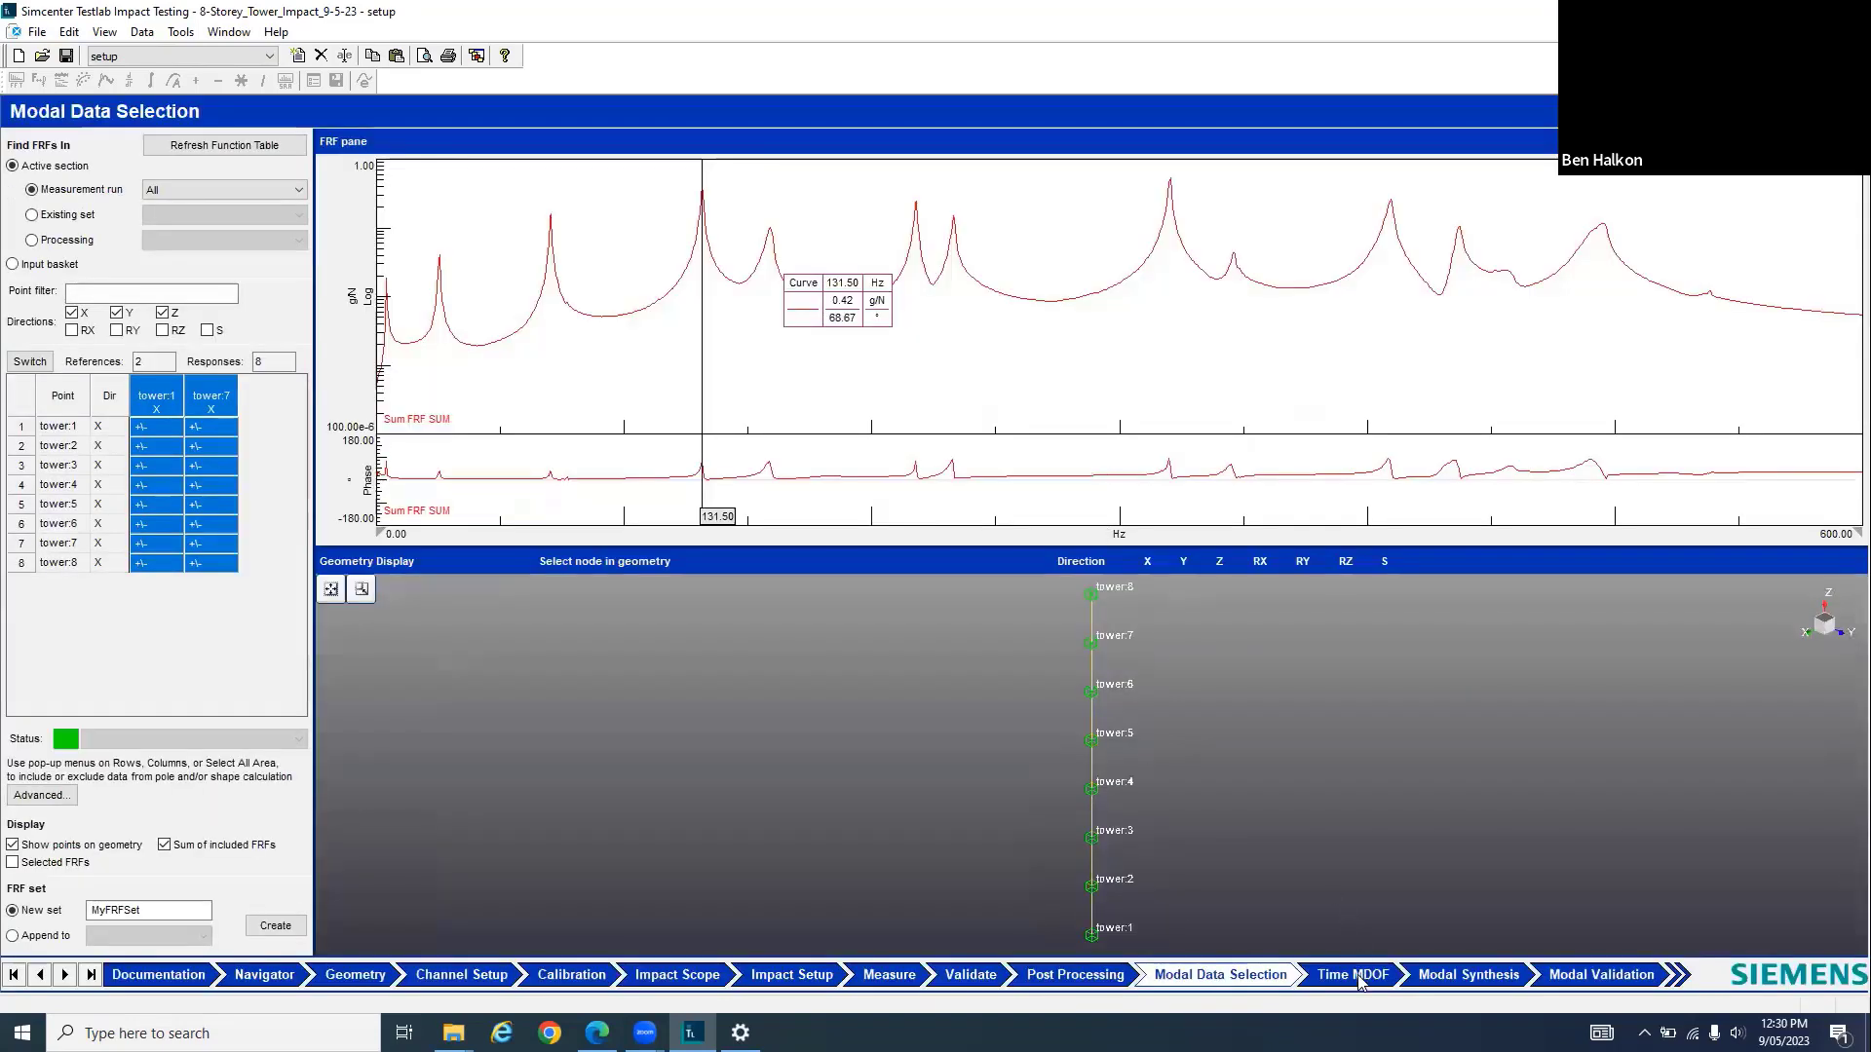
click(1359, 975)
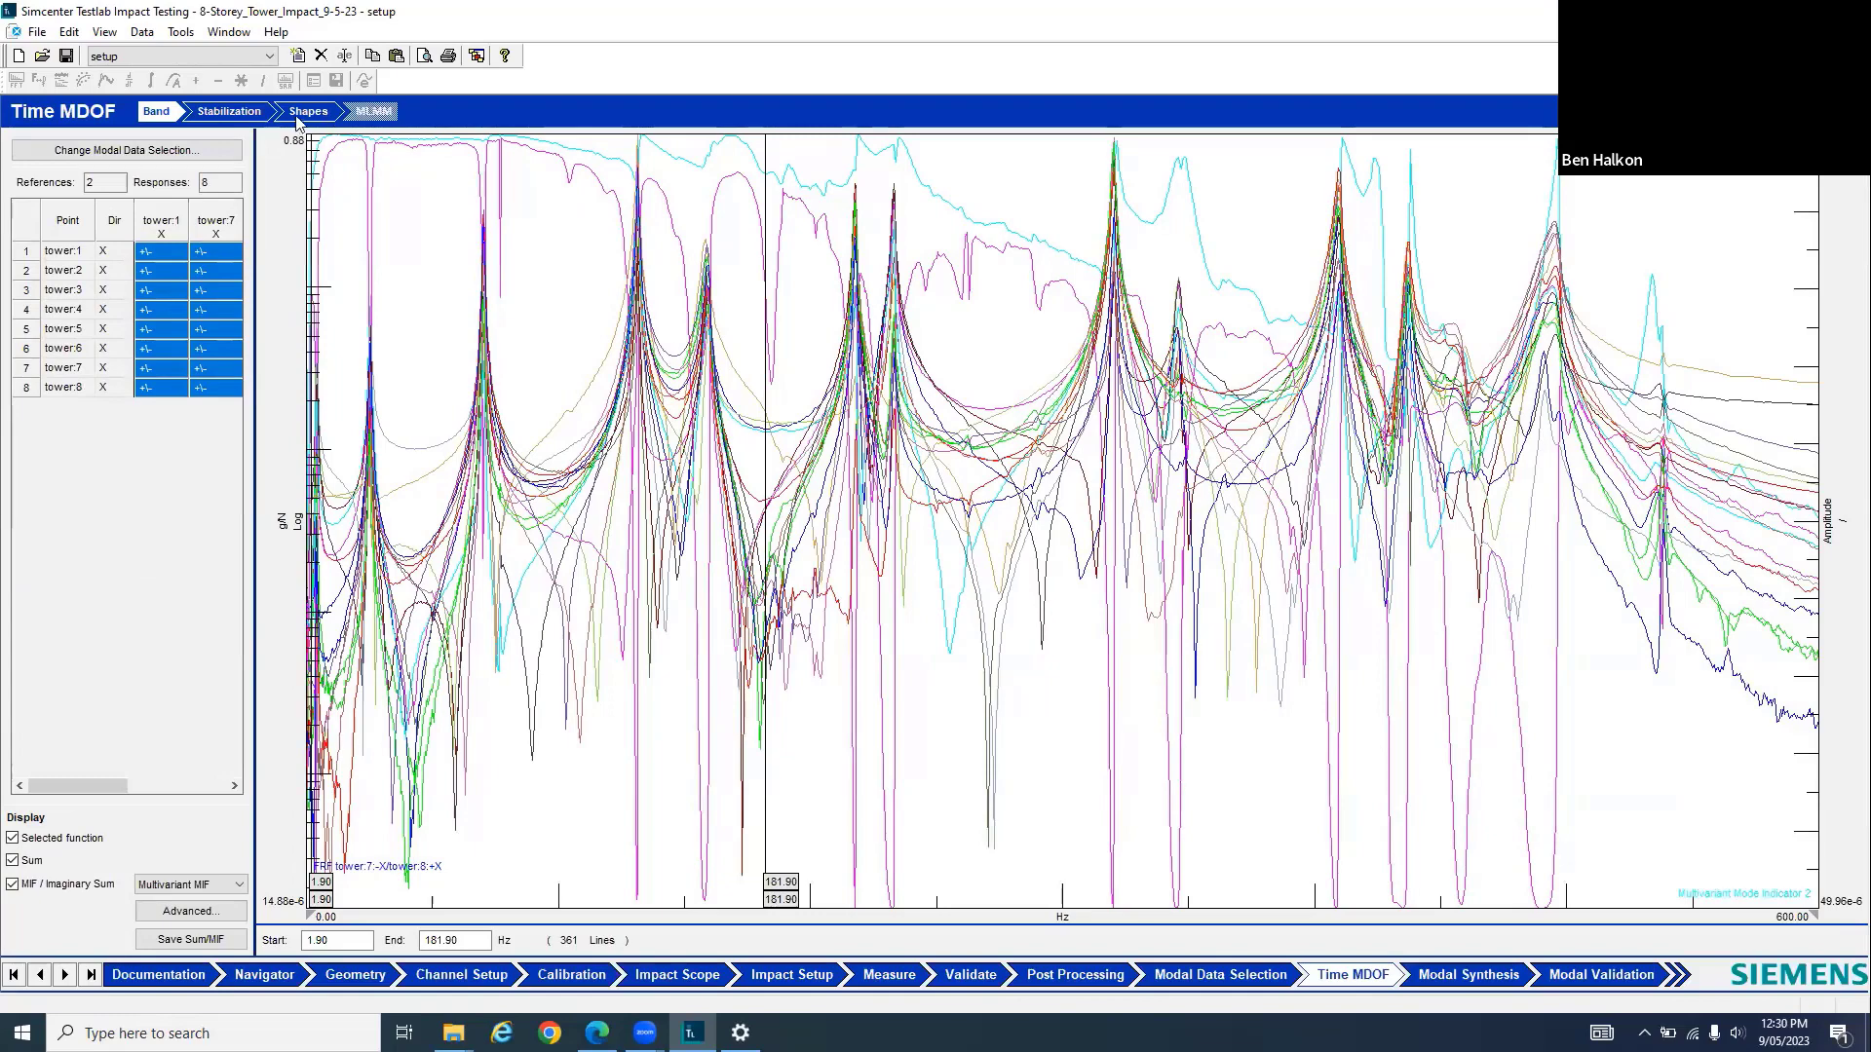
click(300, 113)
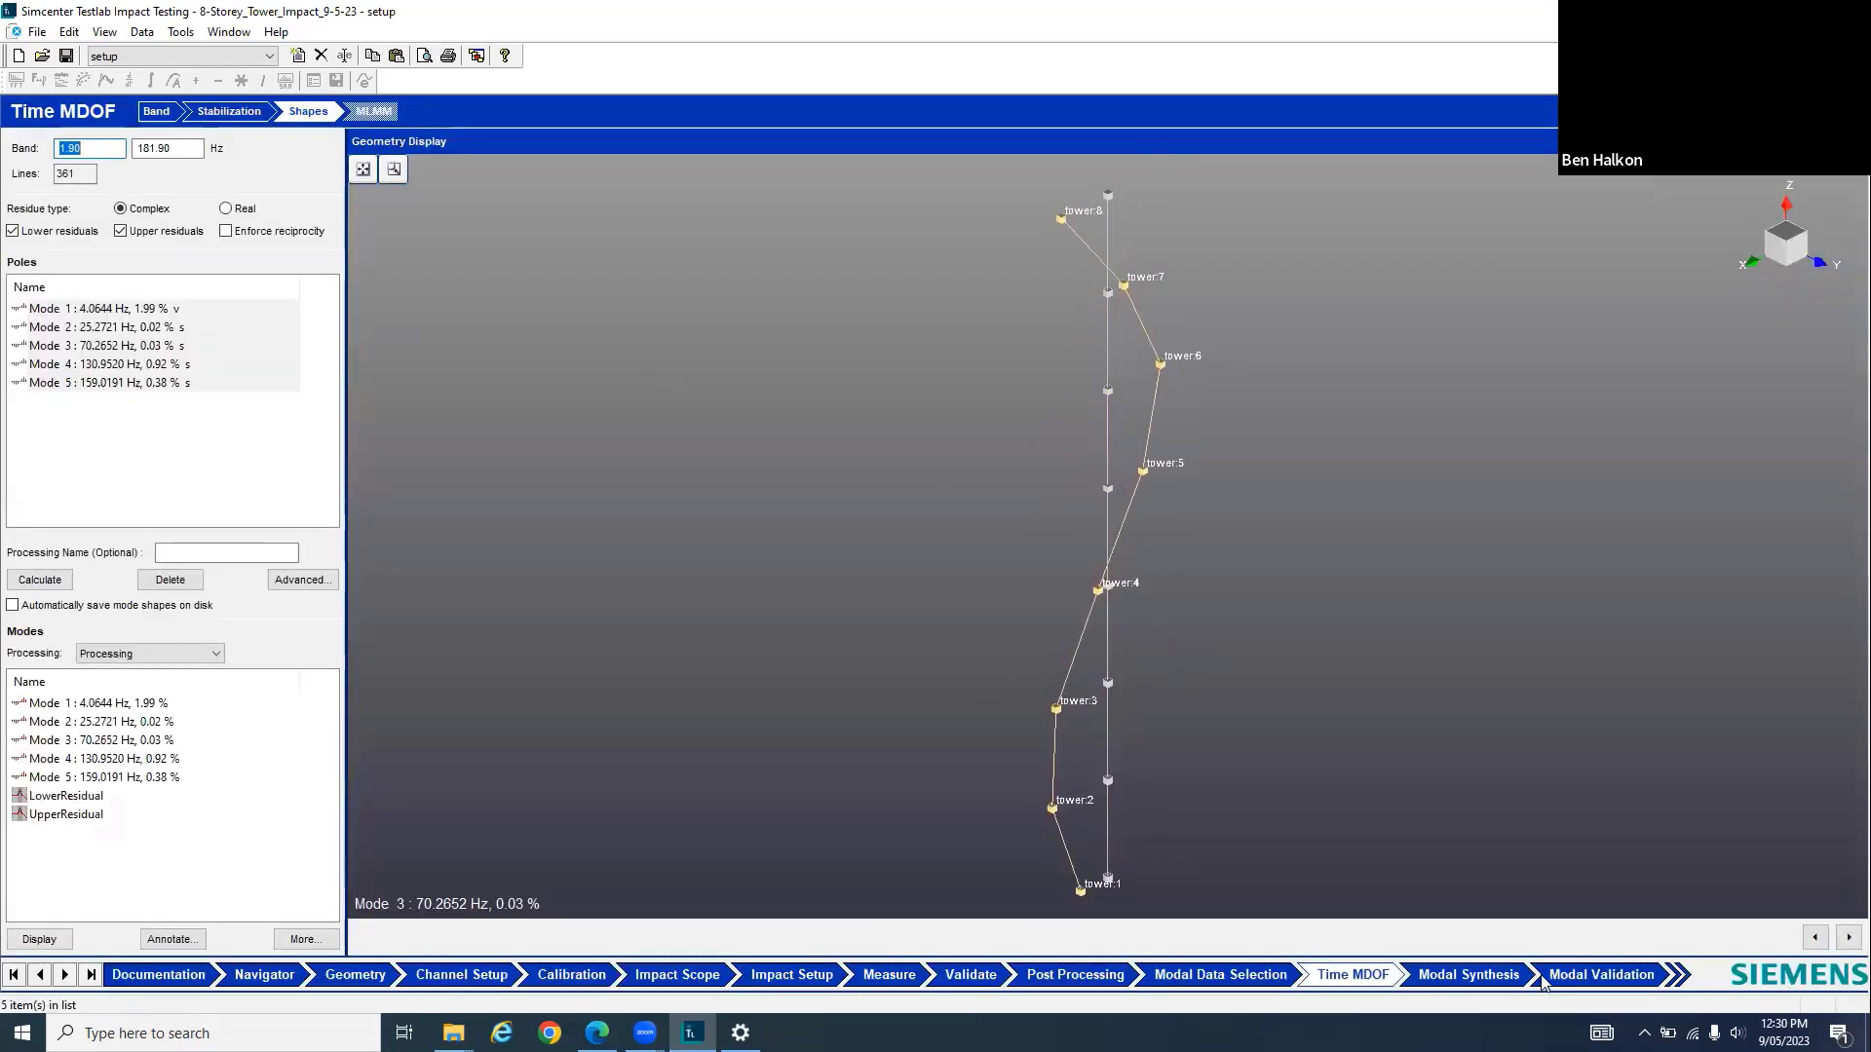